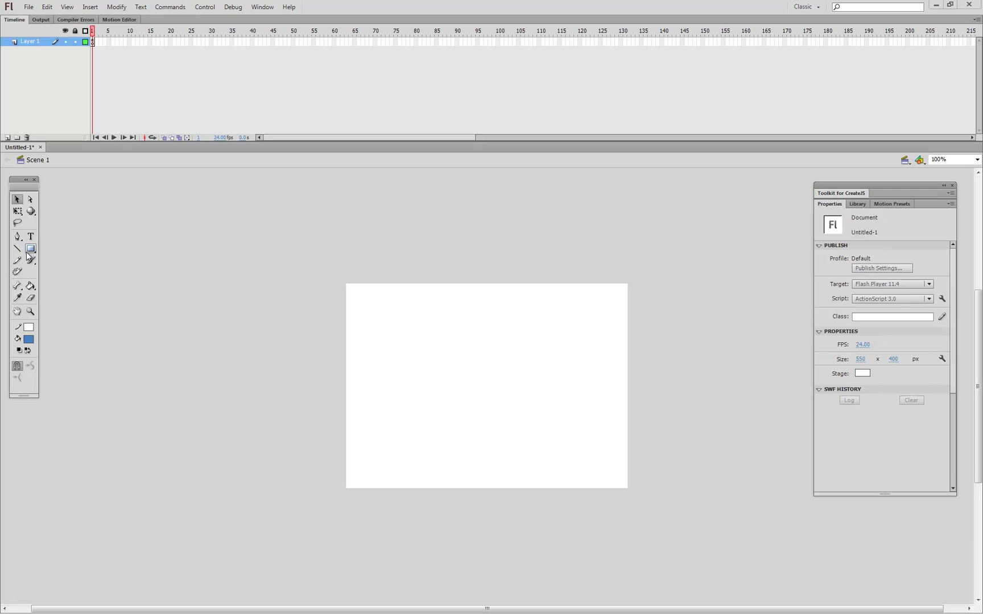
Draw a blue square with a white outline, about 32.5 px per side, in the upper-left area of the stage
click(31, 251)
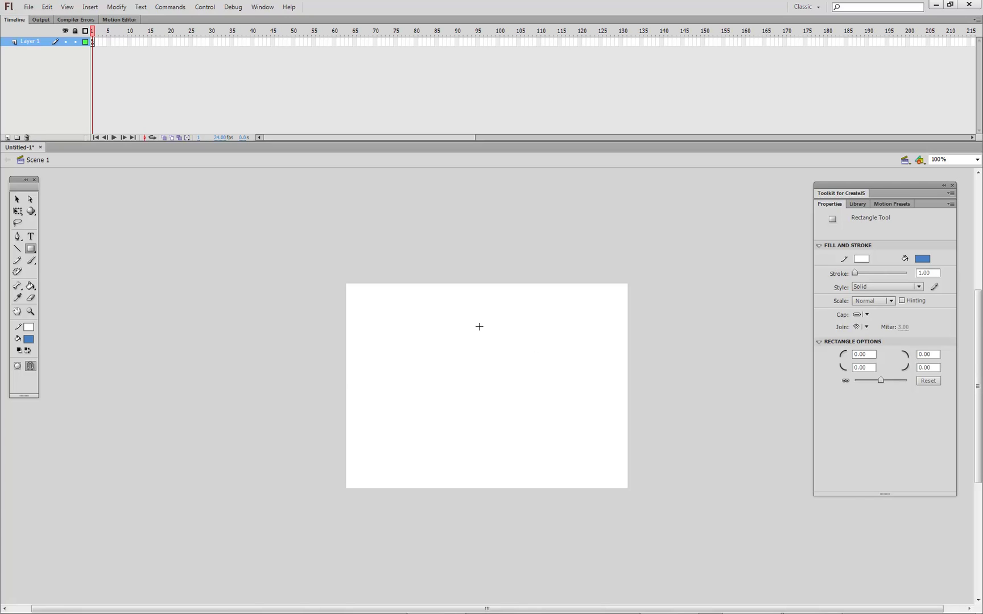
key(ctrl+=)
drag(443, 333, 429, 255)
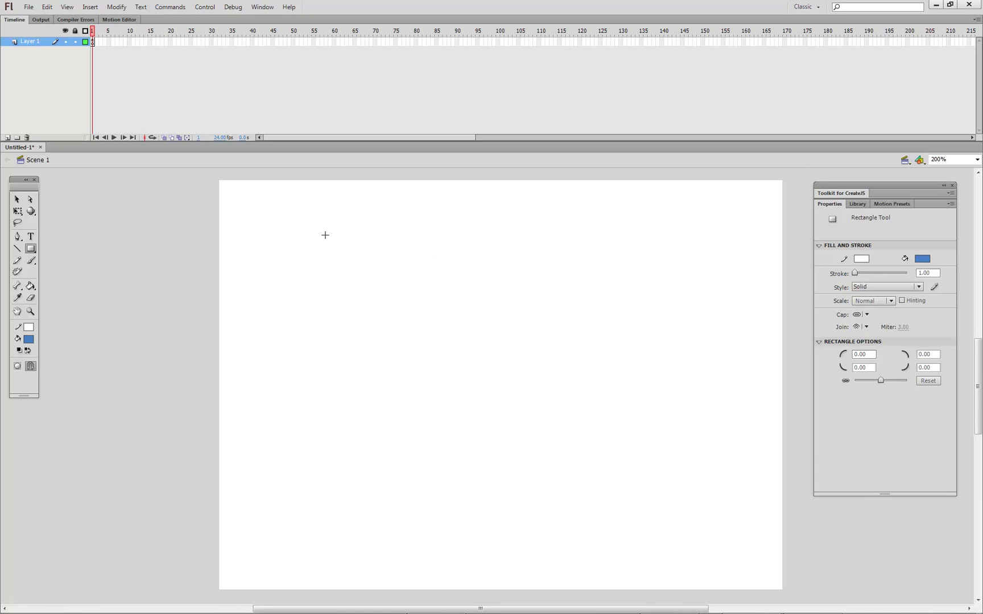
drag(324, 235, 341, 268)
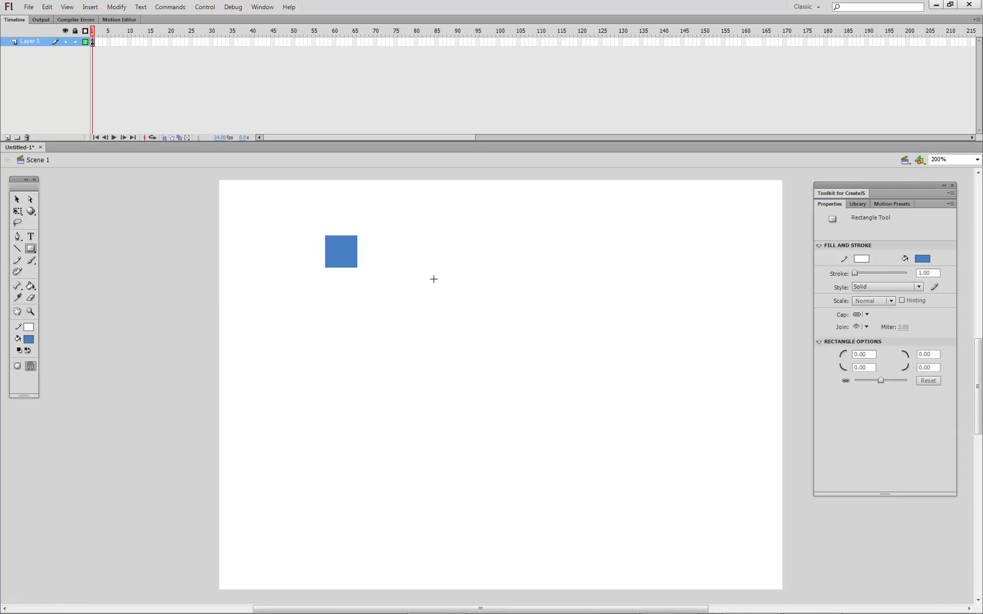
Select the square's white outline and delete it, leaving only the blue fill
click(17, 199)
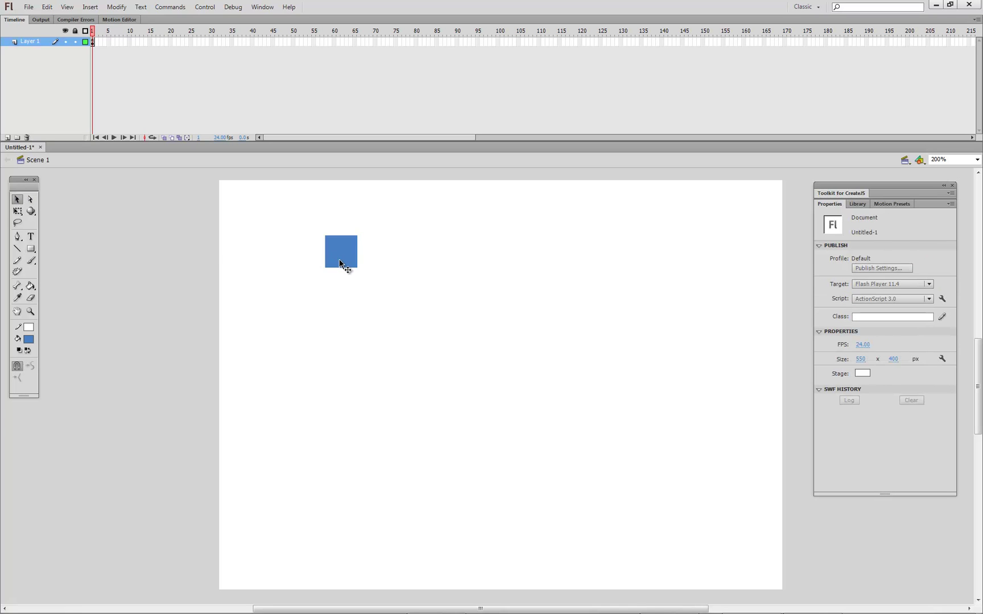
click(341, 265)
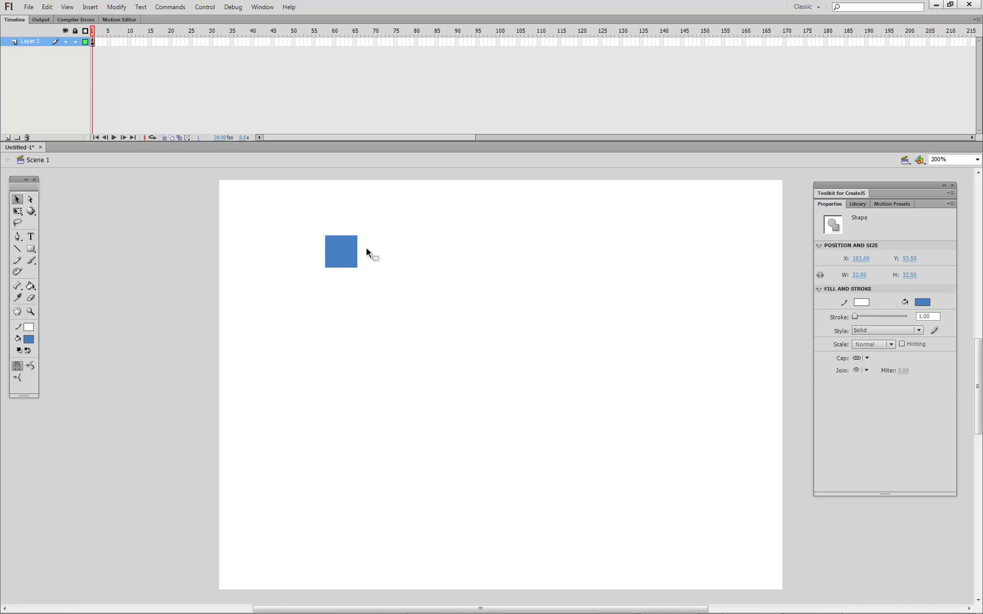
click(363, 253)
click(358, 254)
click(359, 255)
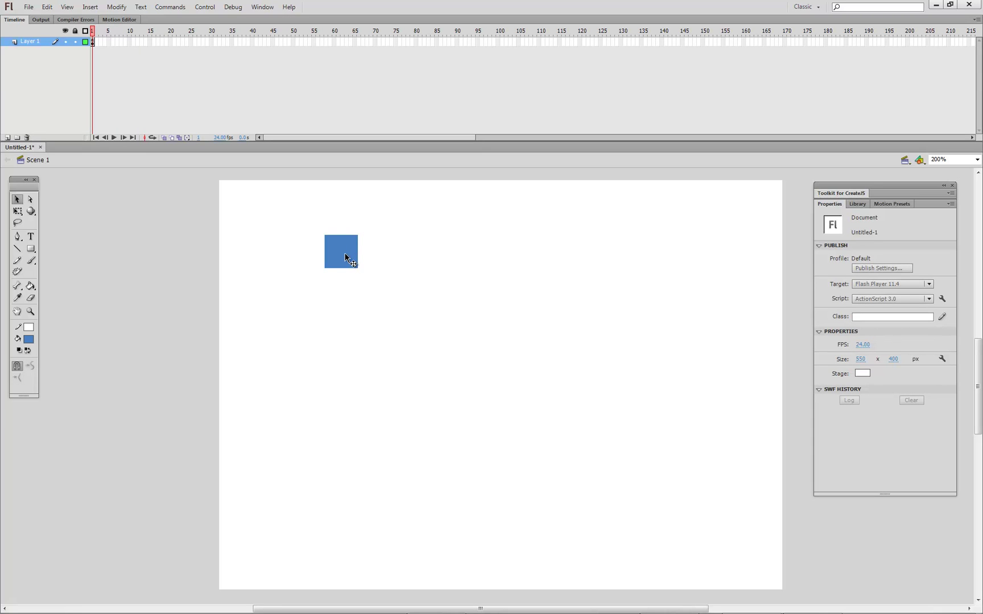
Convert the blue fill into a Movie Clip symbol named "square"
click(346, 257)
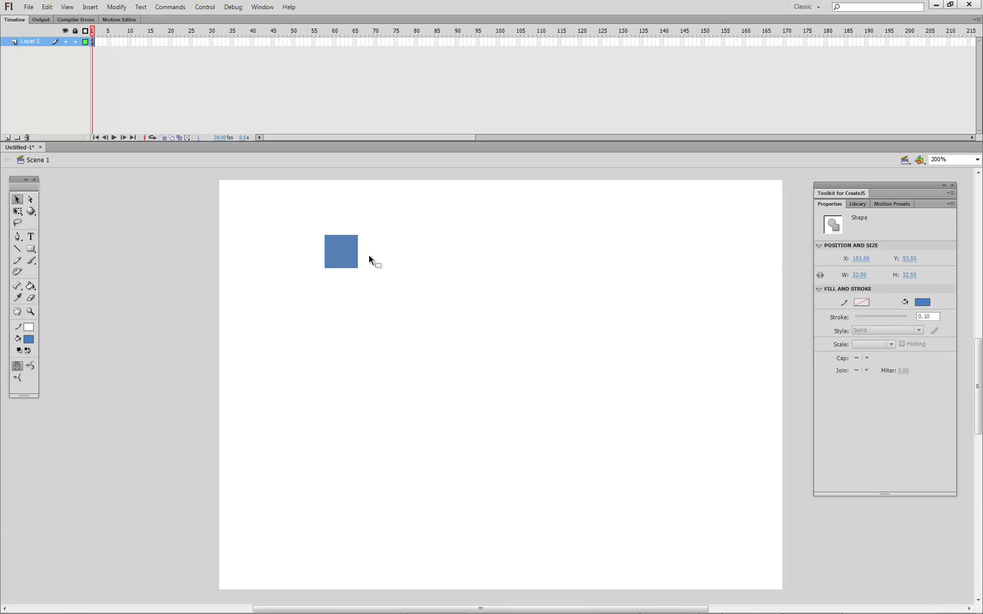
click(117, 7)
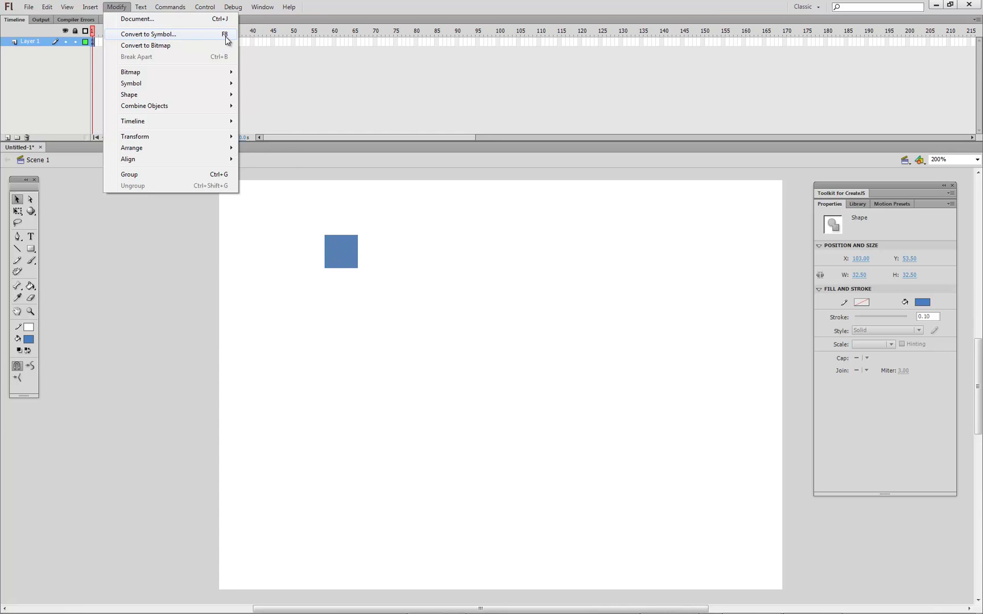
click(116, 7)
click(117, 6)
click(116, 7)
key(F8)
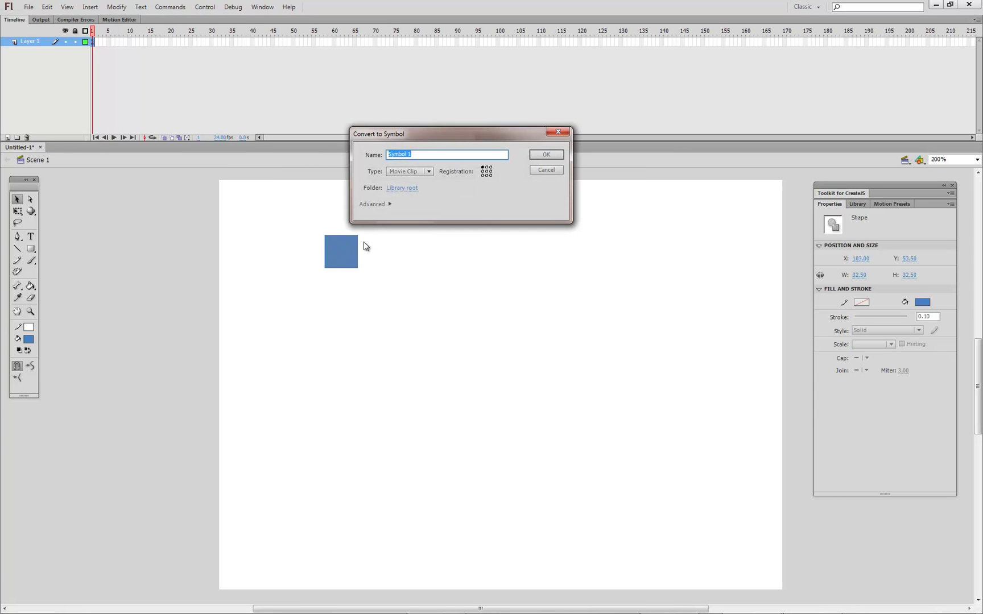
text(square)
click(557, 154)
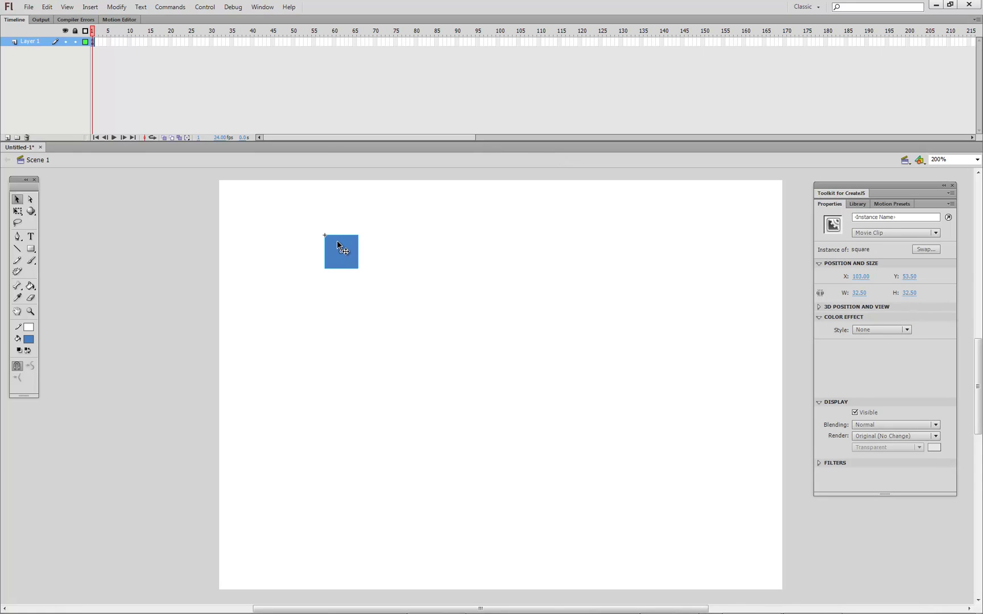
Show the document's library and move the square instance to the upper middle of the stage
click(855, 205)
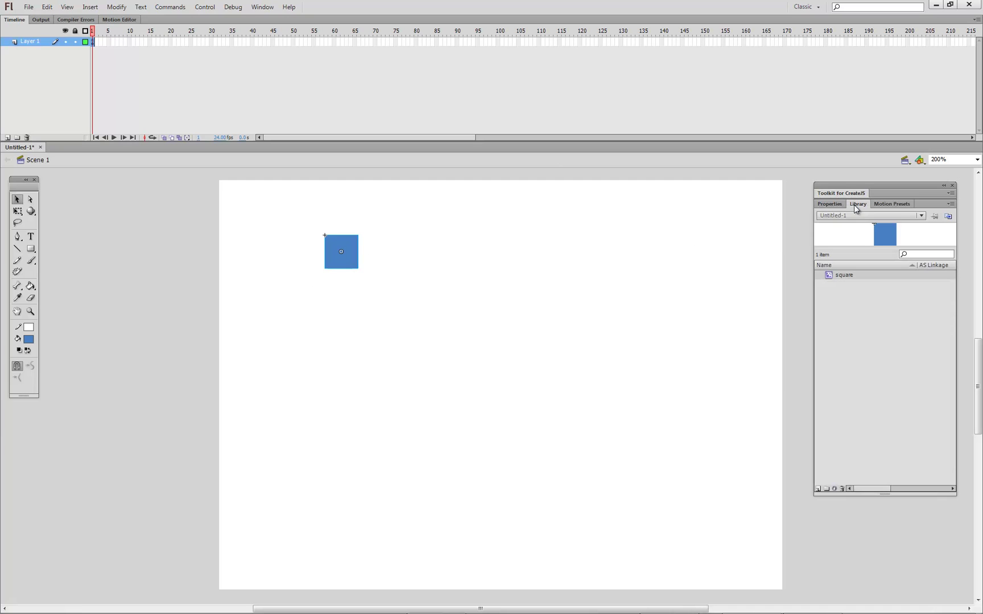
drag(866, 276, 366, 273)
drag(333, 240, 464, 257)
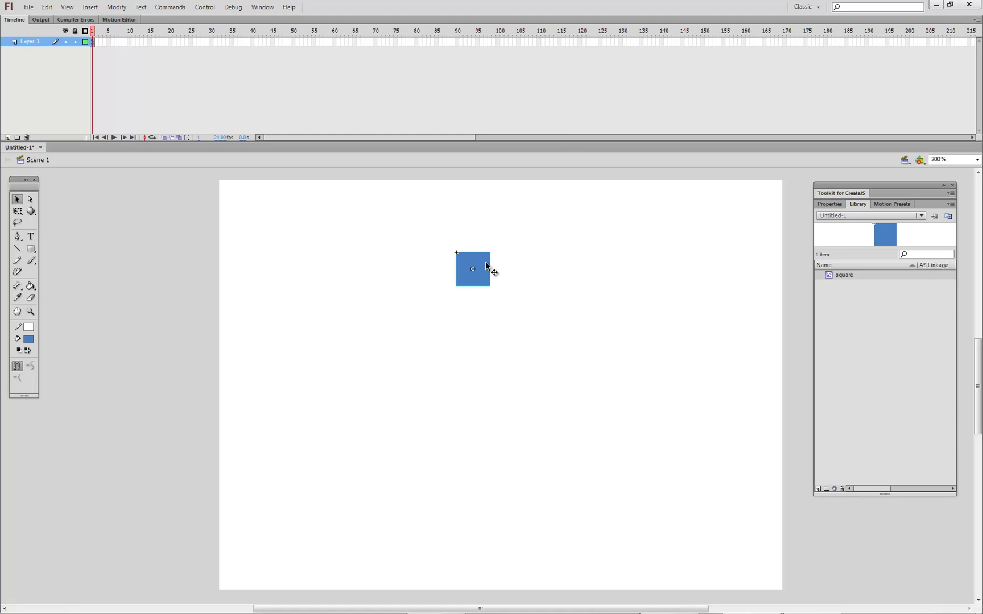
Convert the square instance into a Button symbol named "genaricButton"
key(F8)
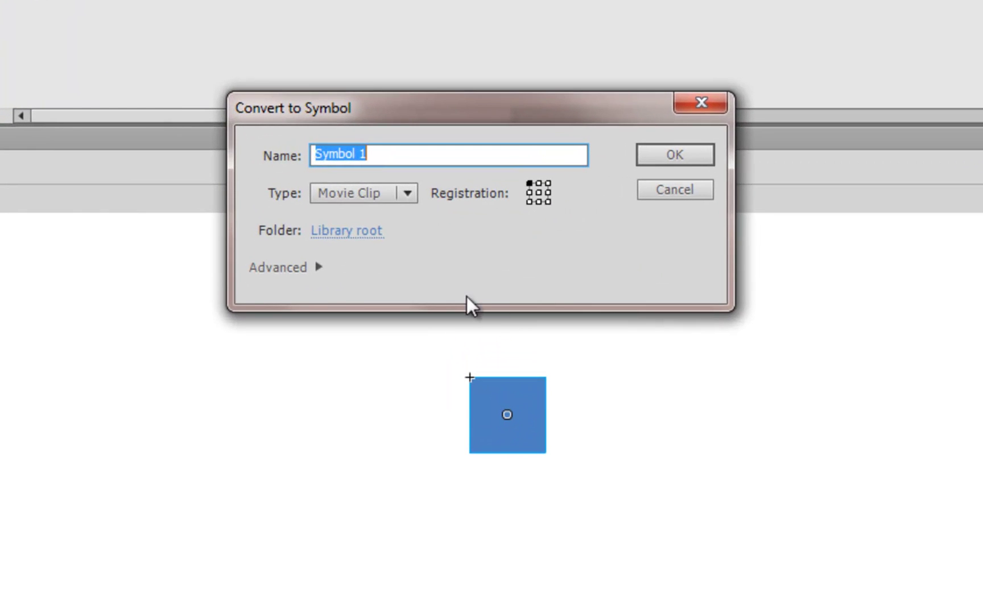
click(408, 193)
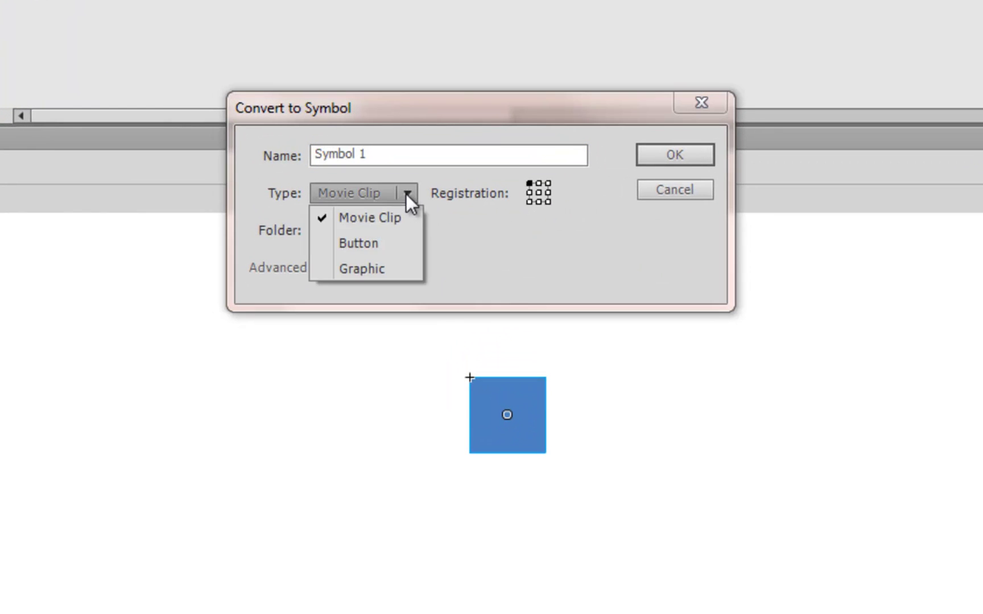
click(384, 243)
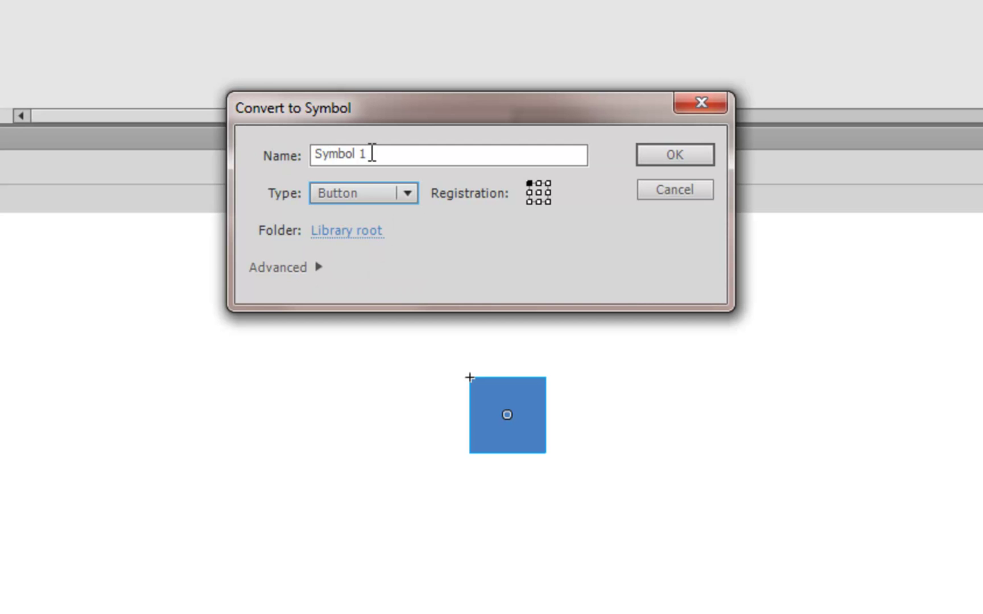
drag(371, 153, 245, 150)
text(gern)
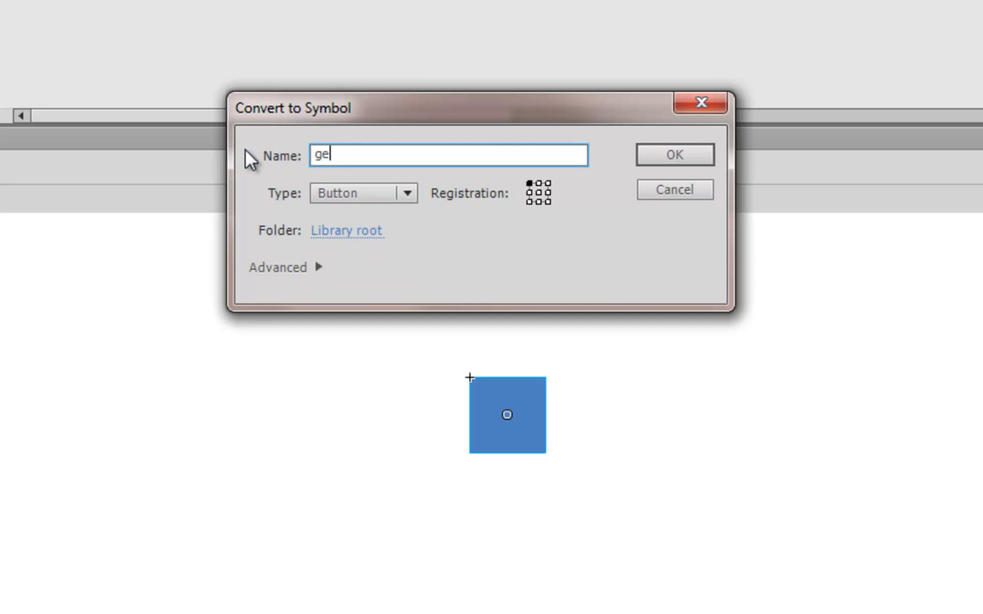
key(BackSpace)
key(BackSpace)
text(naricButton)
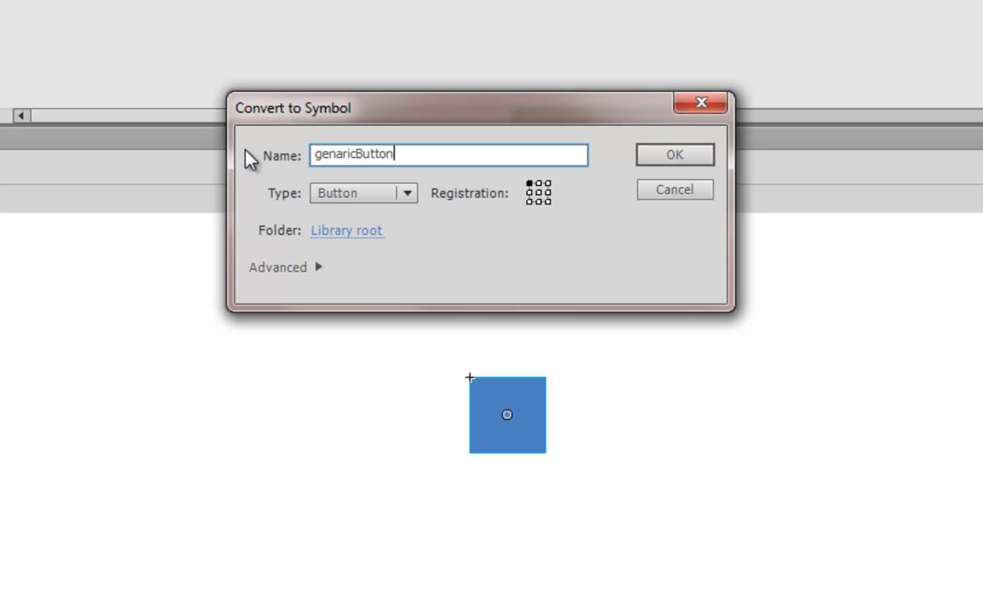
click(667, 159)
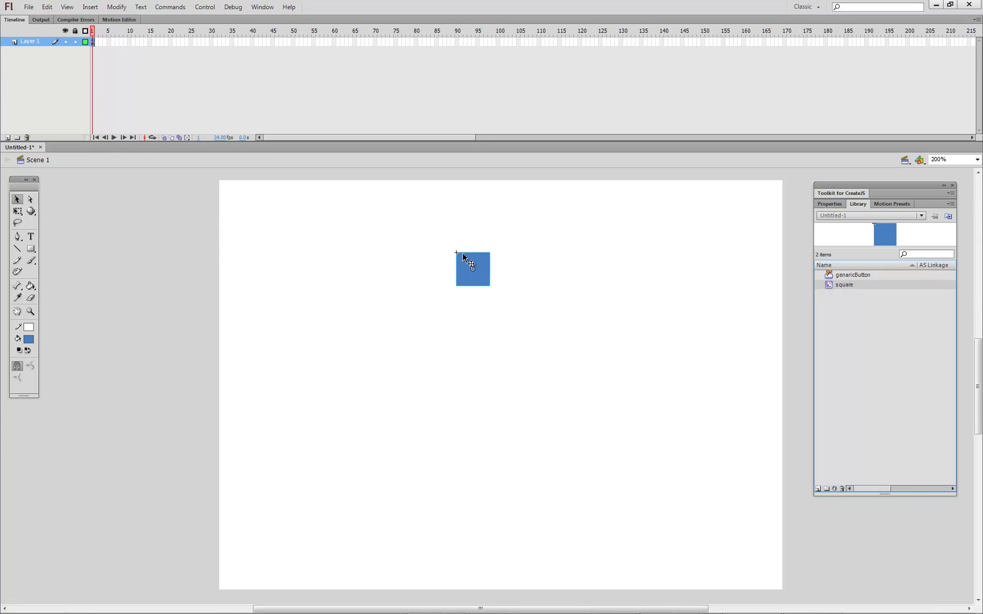
Open the genaricButton symbol for editing and insert a keyframe in its Over state
double_click(479, 278)
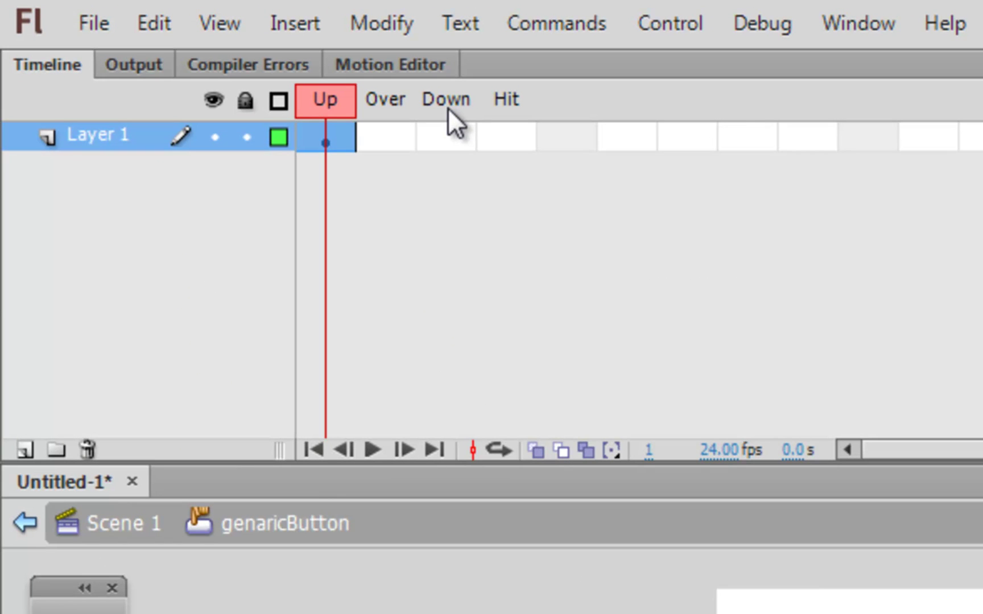
right_click(394, 136)
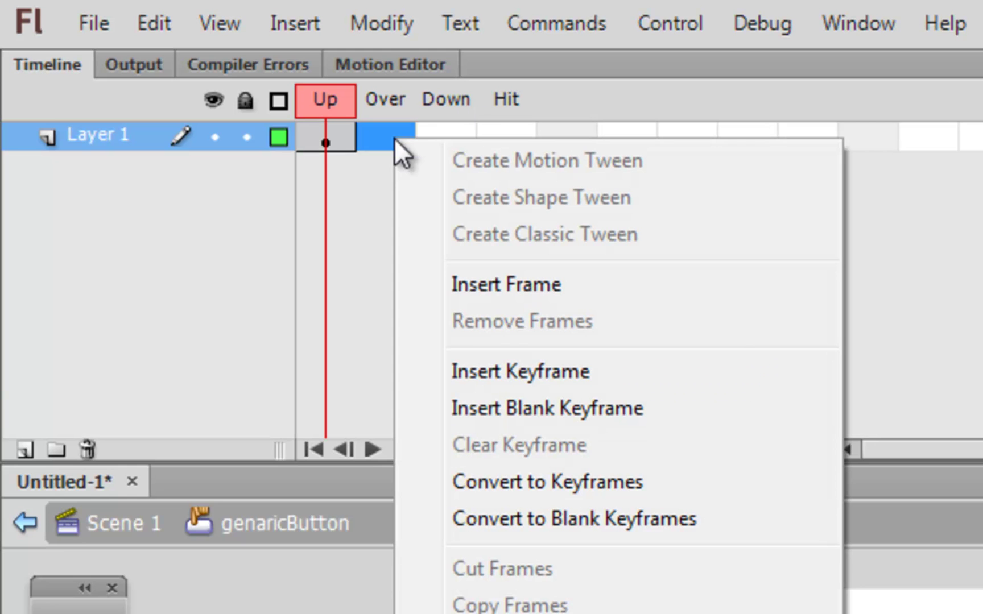
click(584, 375)
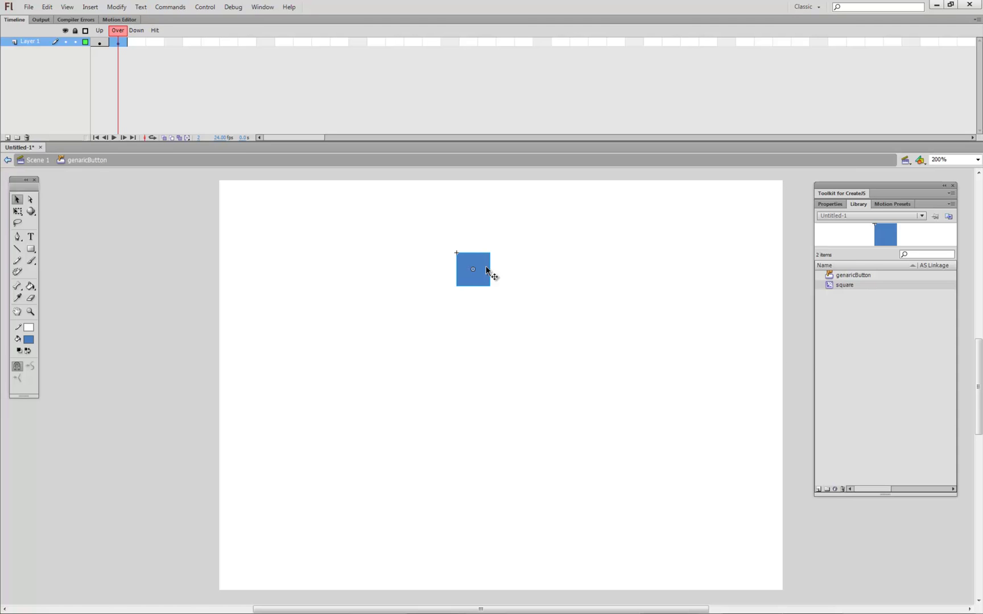
Convert the square in the Over state into a Movie Clip symbol named "pulse"
key(F8)
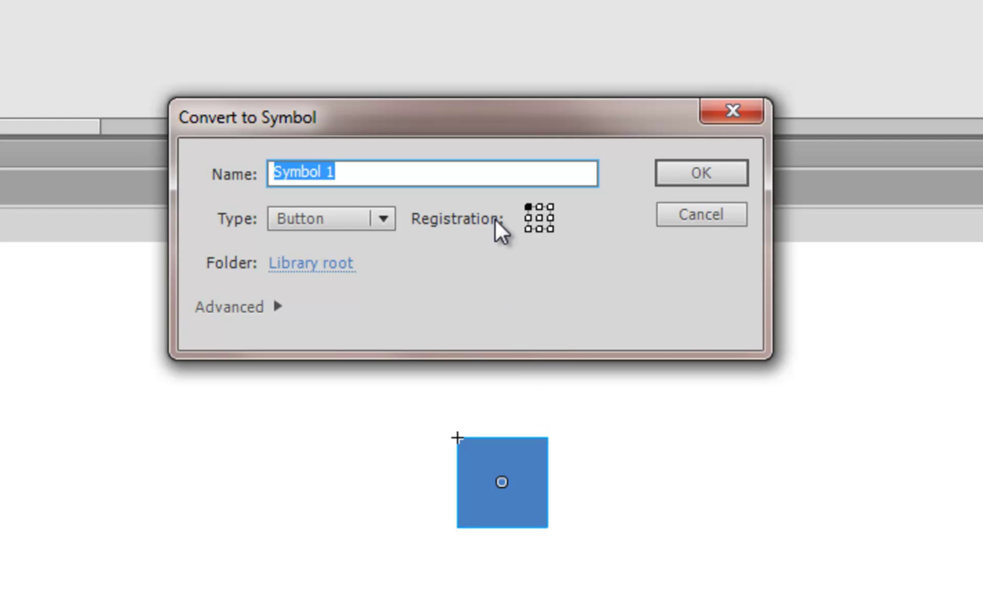
text(pulse)
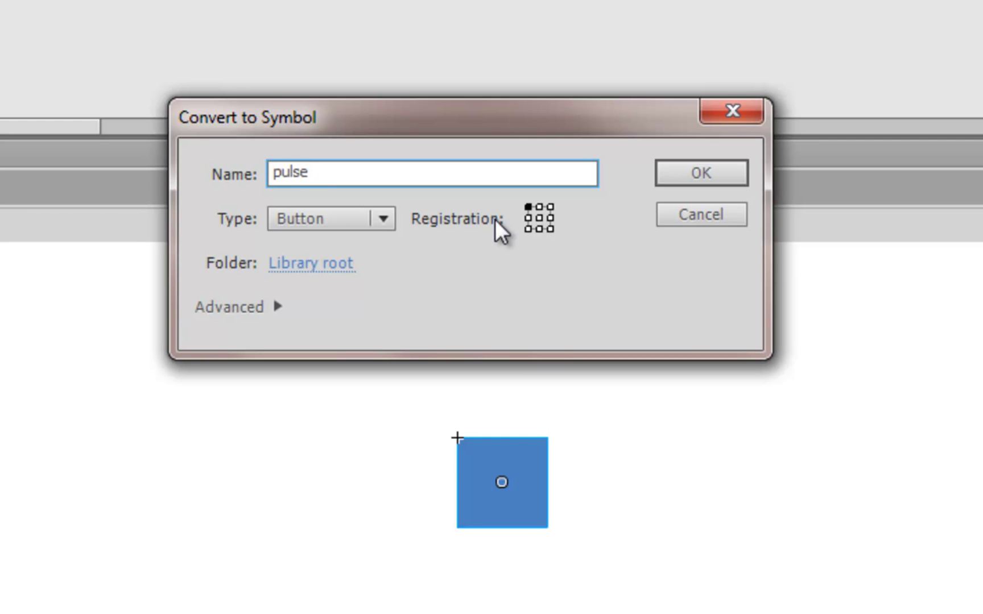
click(375, 216)
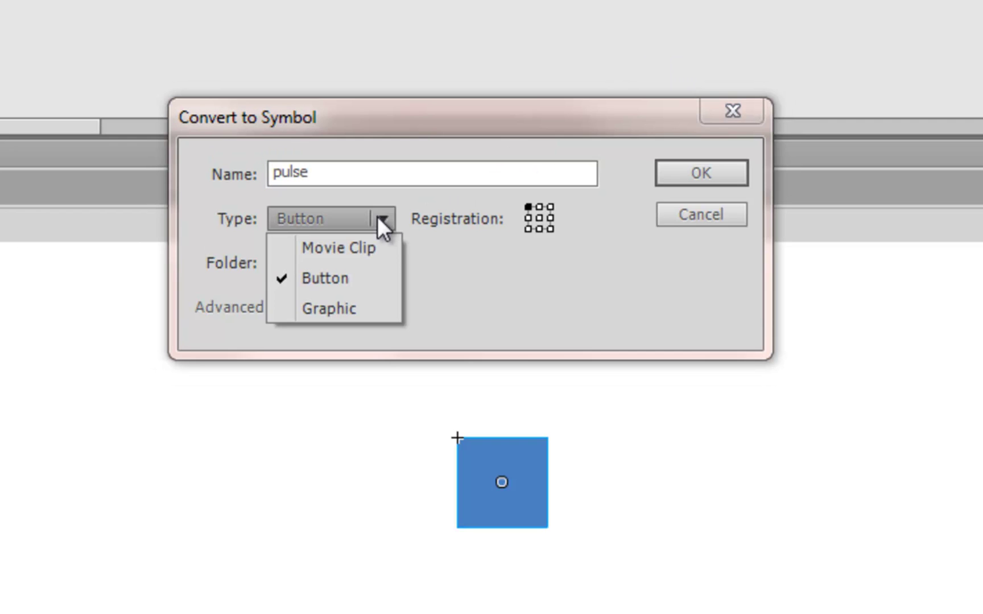
click(373, 246)
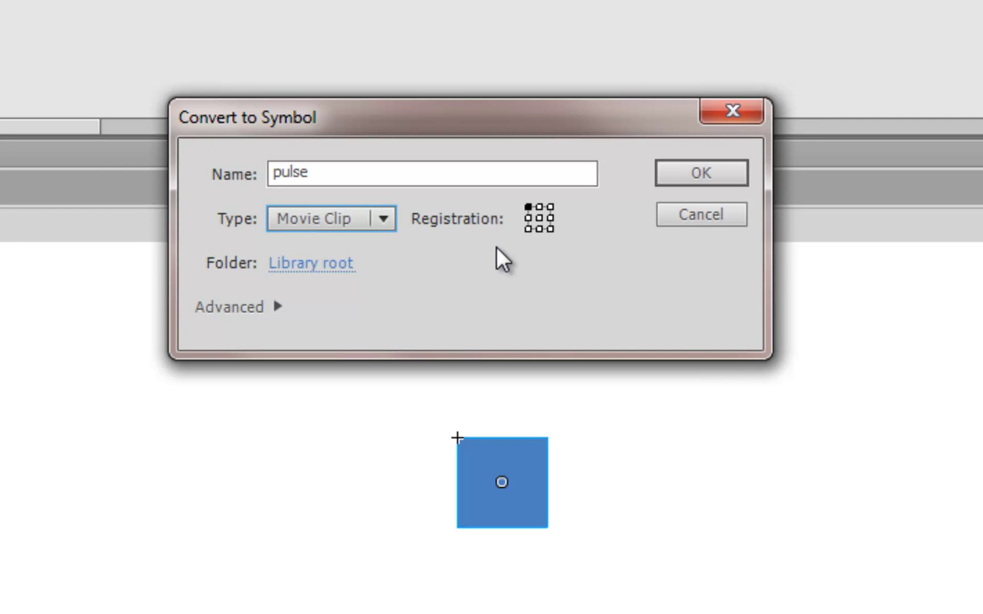
click(700, 176)
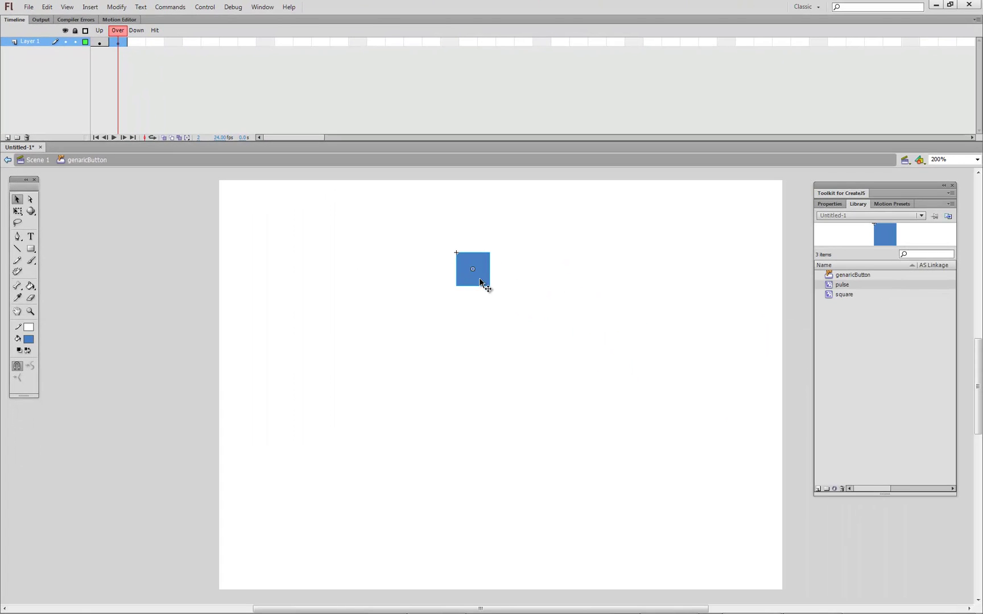
Open the pulse movie clip, show the square's properties and insert a keyframe at frame 60 of Layer 1
double_click(479, 283)
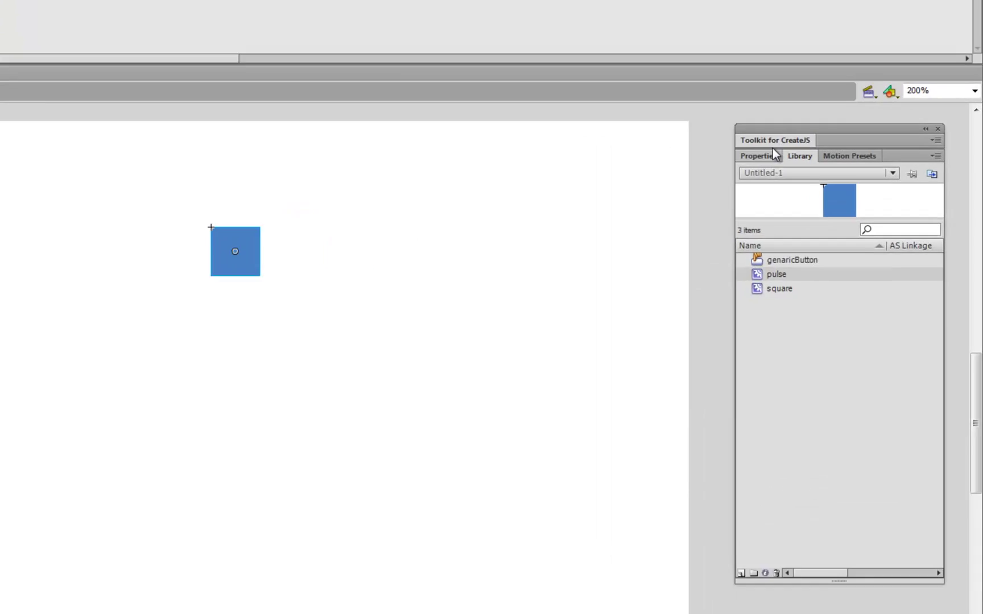
click(834, 203)
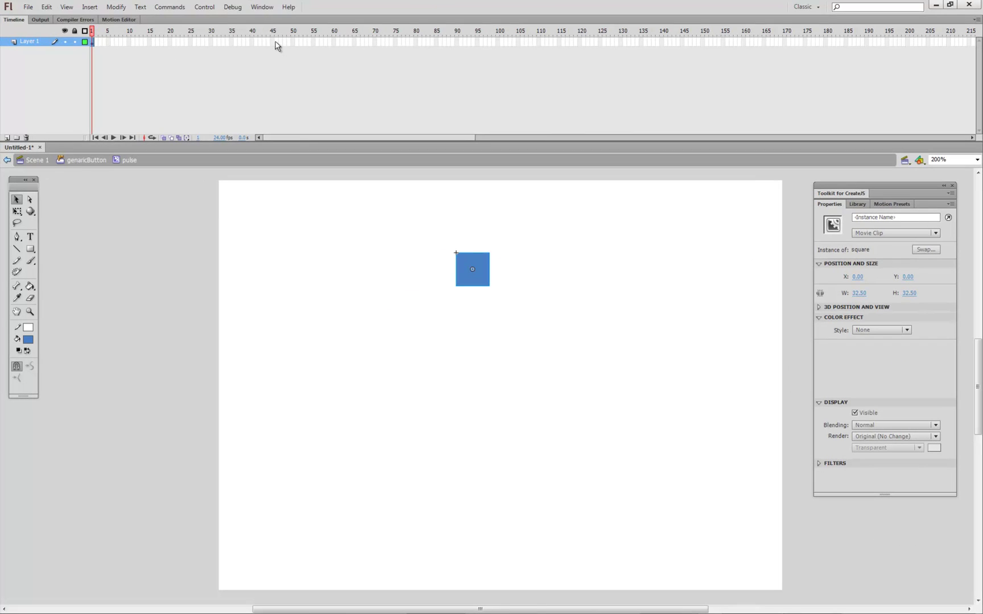
right_click(334, 42)
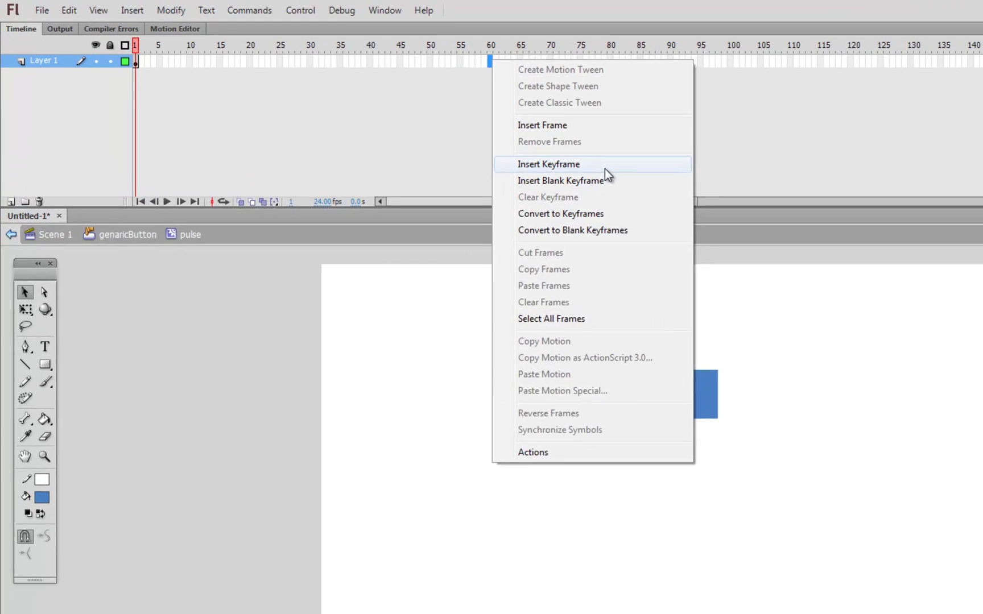
click(411, 112)
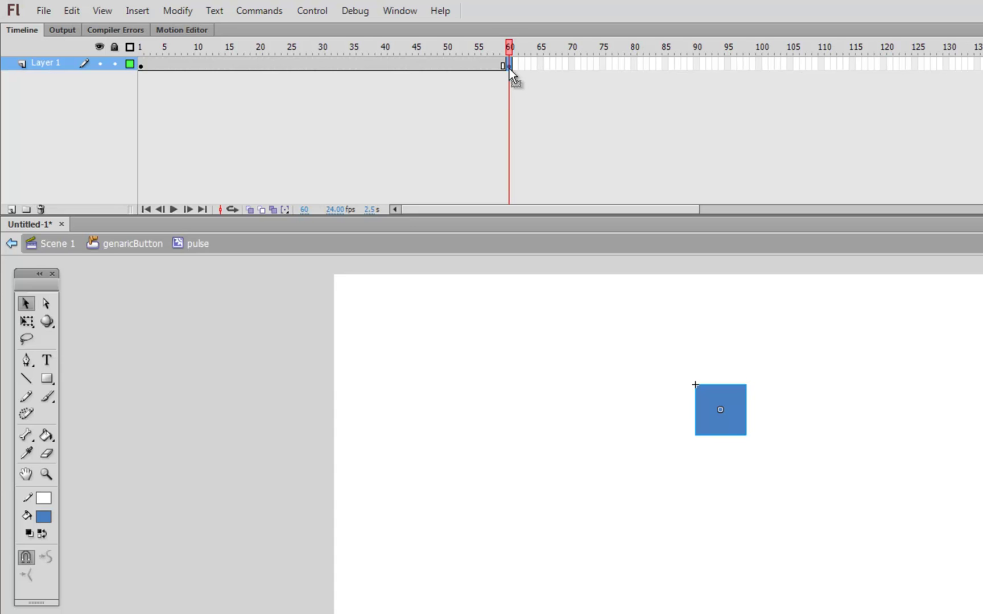
Create a classic tween between the frame 1 and frame 60 keyframes of Layer 1, and apply one to the frame 60 keyframe too
click(352, 64)
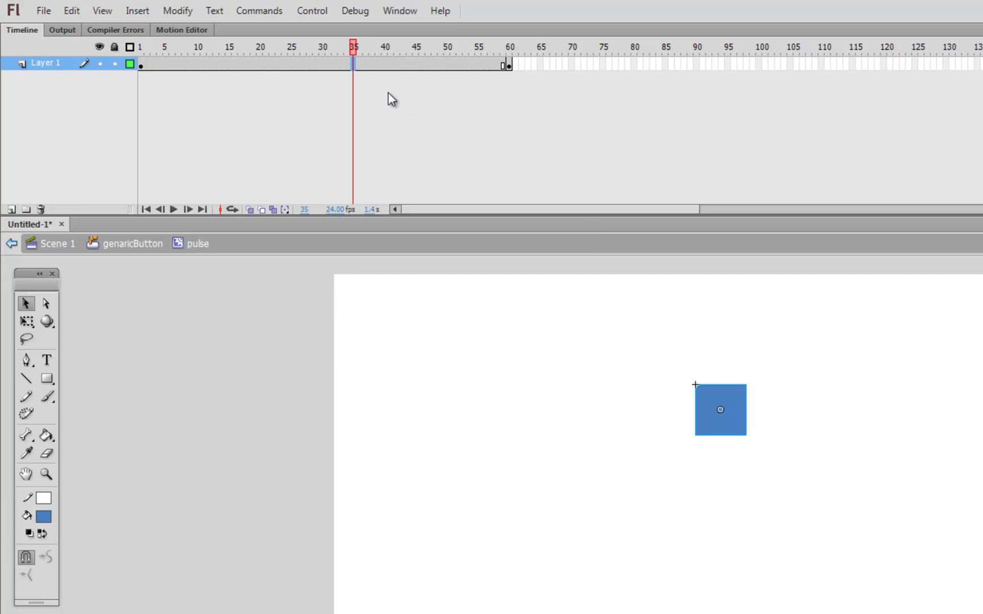
right_click(366, 66)
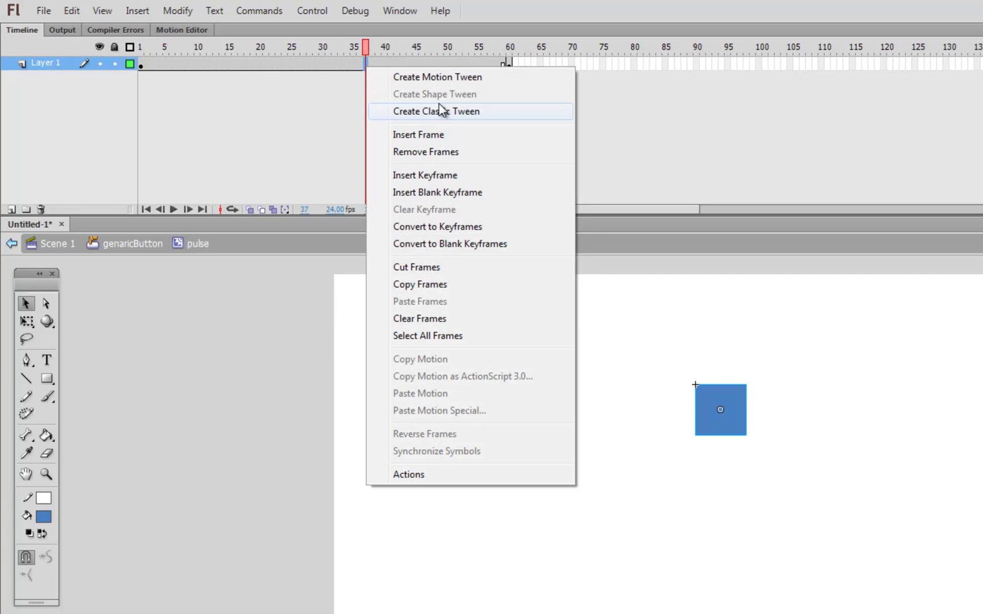
click(502, 115)
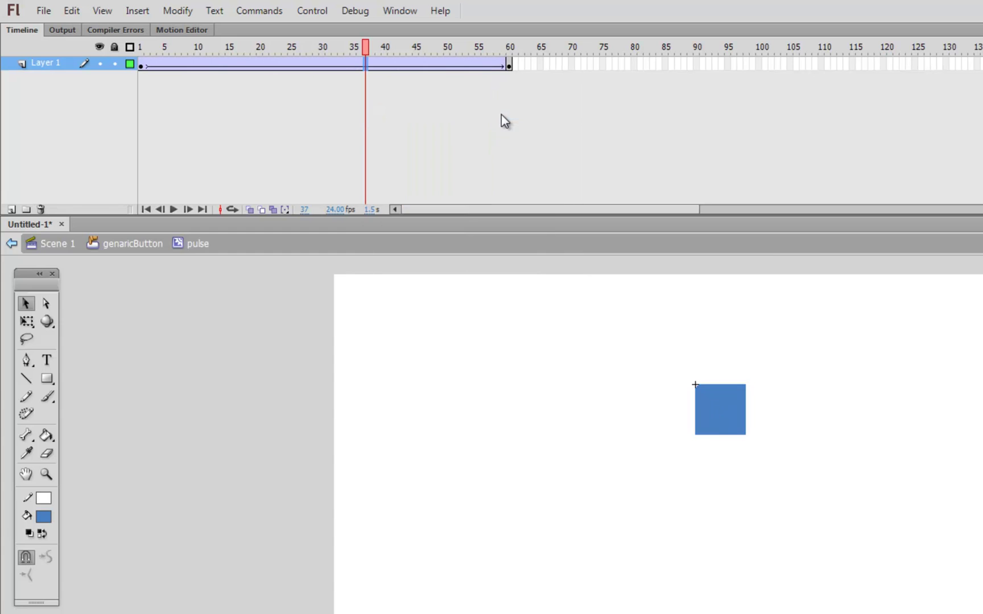
right_click(508, 67)
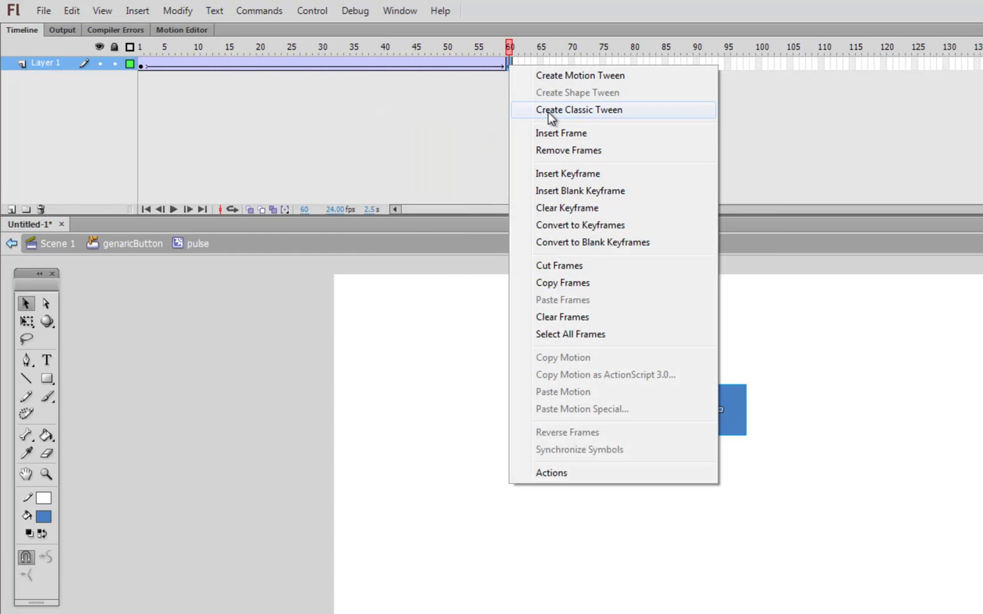
click(549, 112)
click(836, 424)
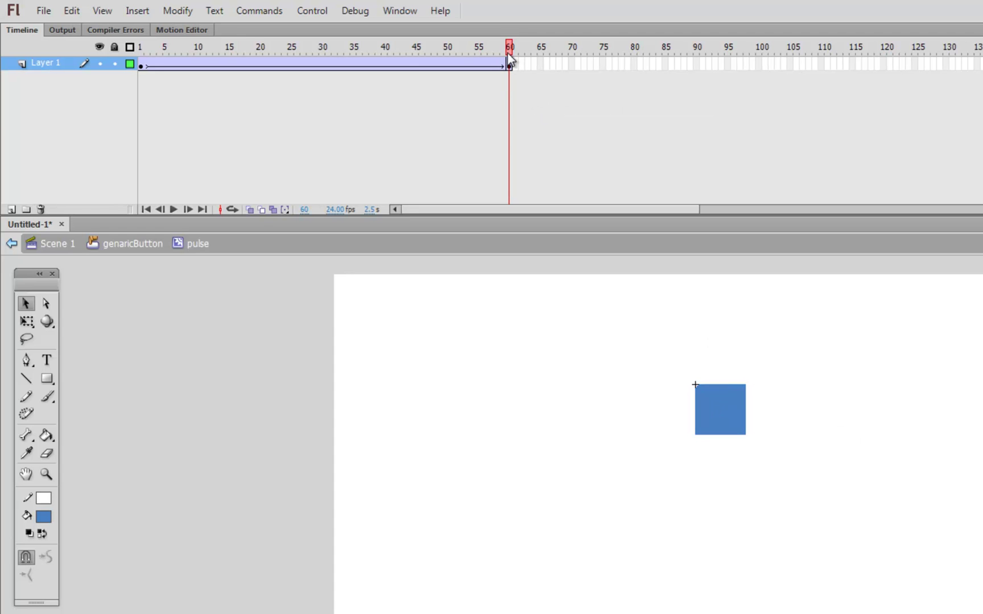
Insert a keyframe at frame 31 of Layer 1, midway through the pulse clip's classic tween
drag(490, 52, 524, 40)
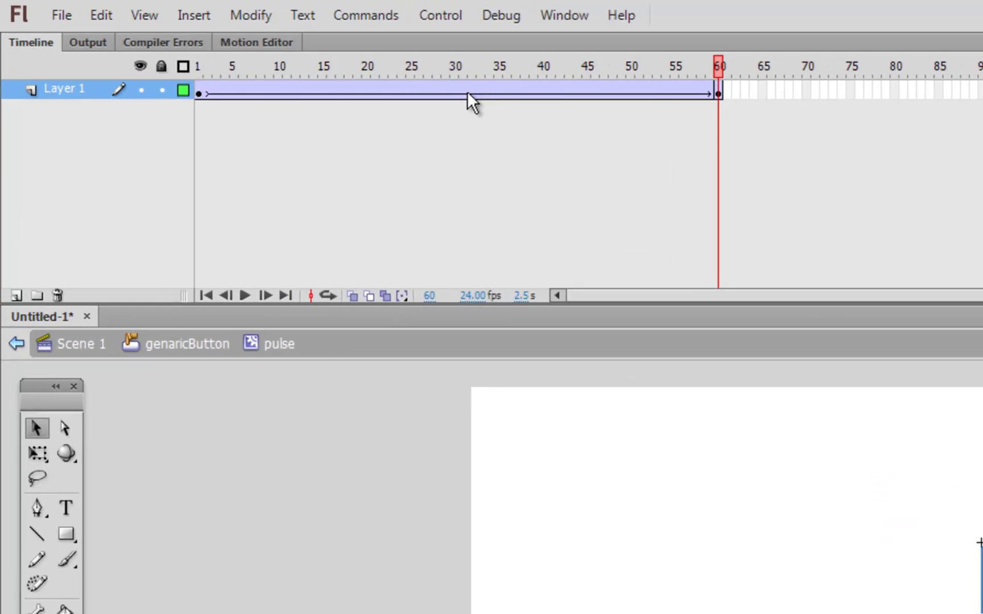
click(331, 66)
drag(572, 111, 568, 111)
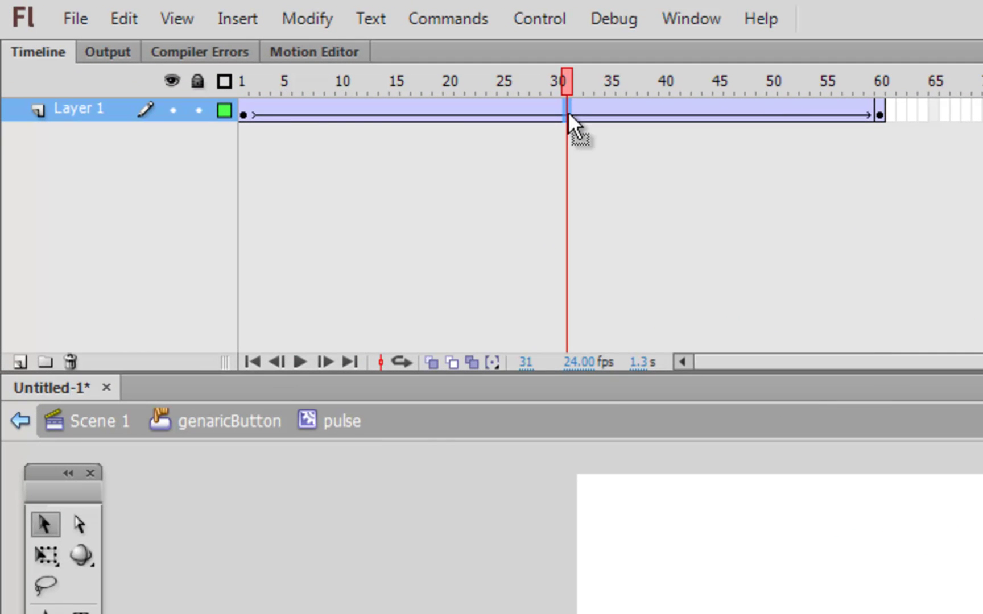
right_click(567, 112)
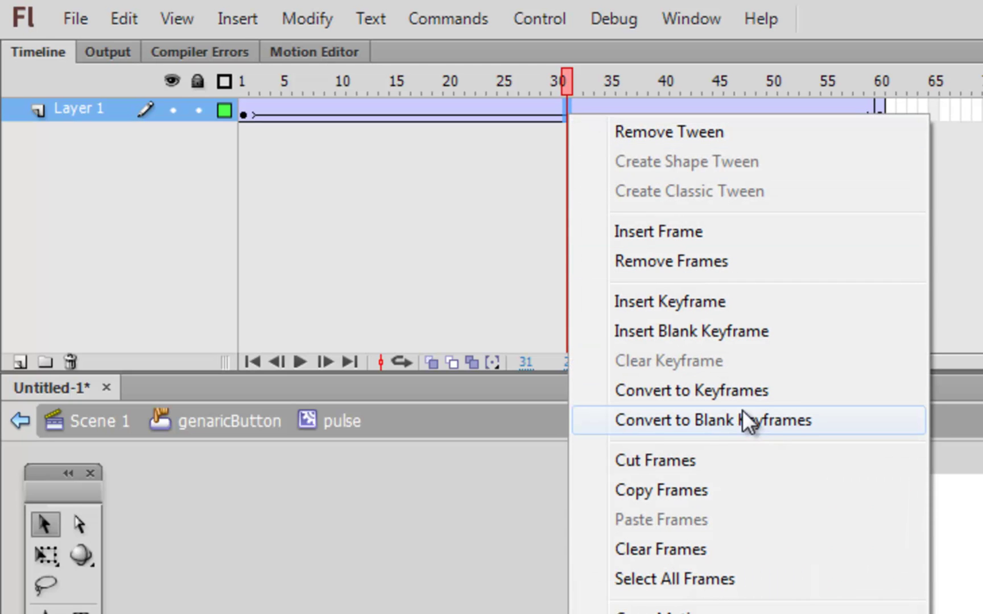
click(768, 303)
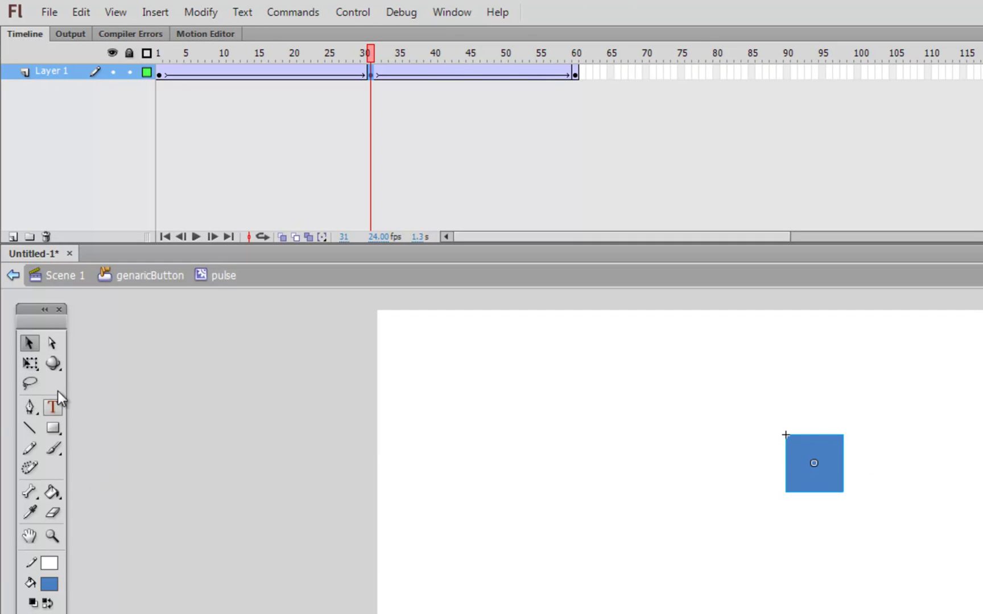
At frame 31, scale the square about its centre to about 50.5 by 50.5 and tint it green (0, 255, 51) at 56%
click(30, 364)
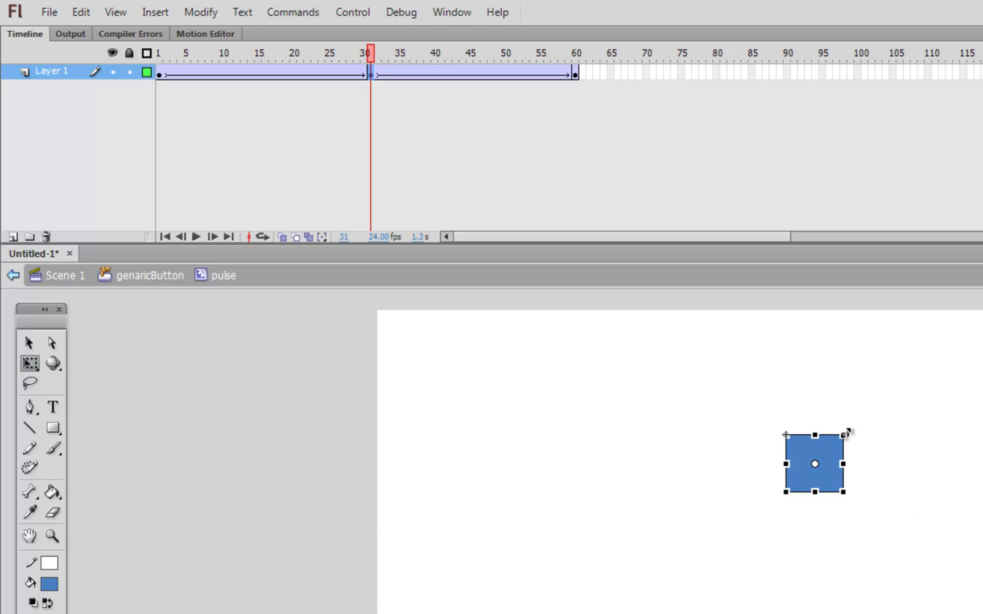
drag(853, 433, 871, 417)
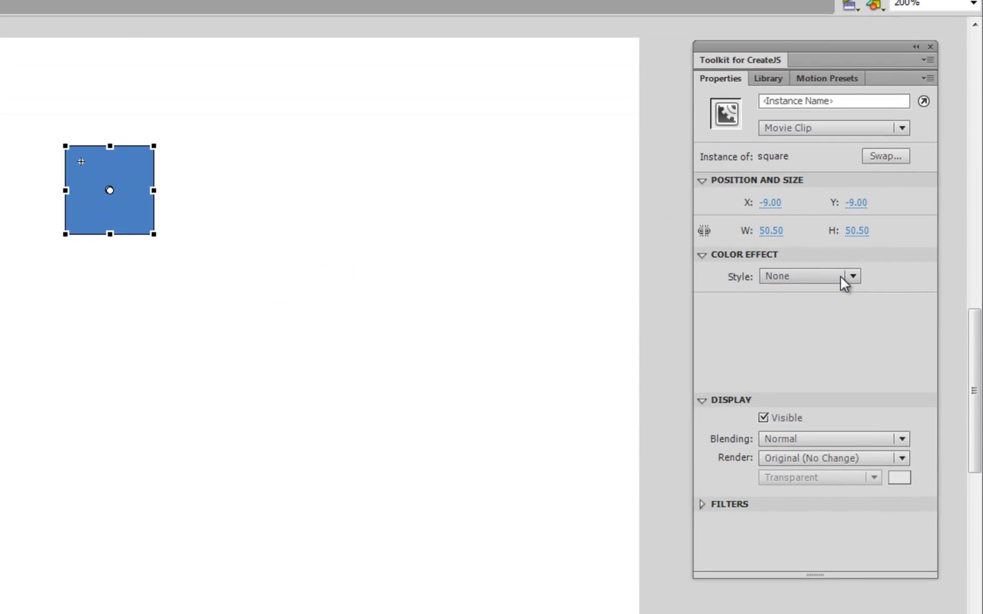
click(852, 277)
click(847, 337)
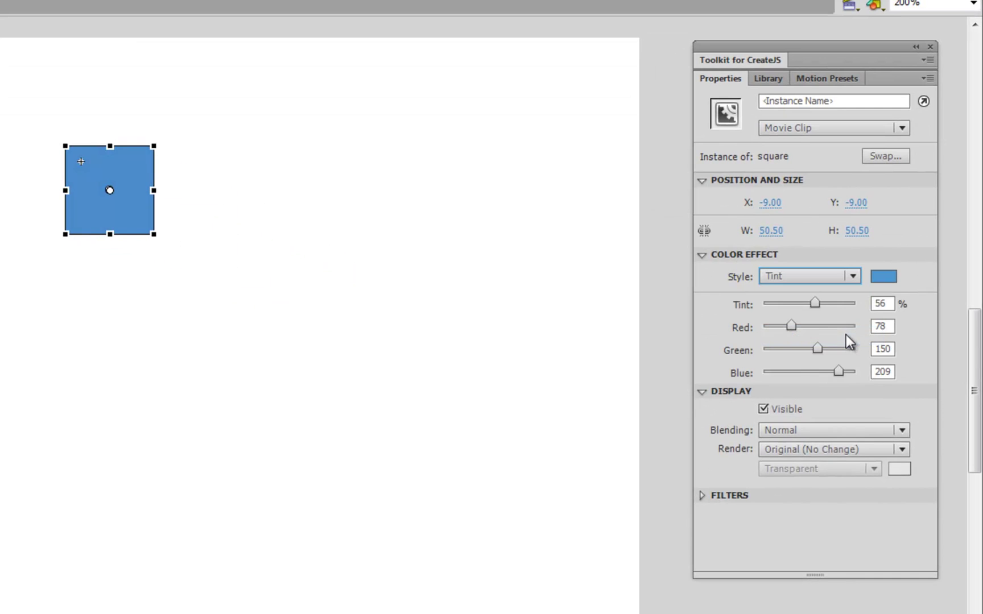
click(884, 277)
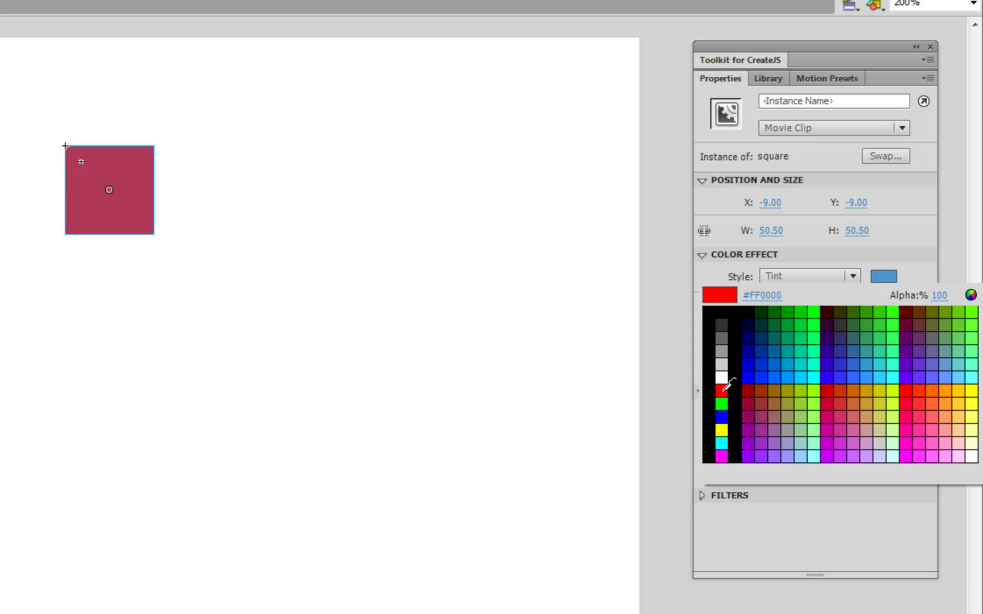
click(814, 319)
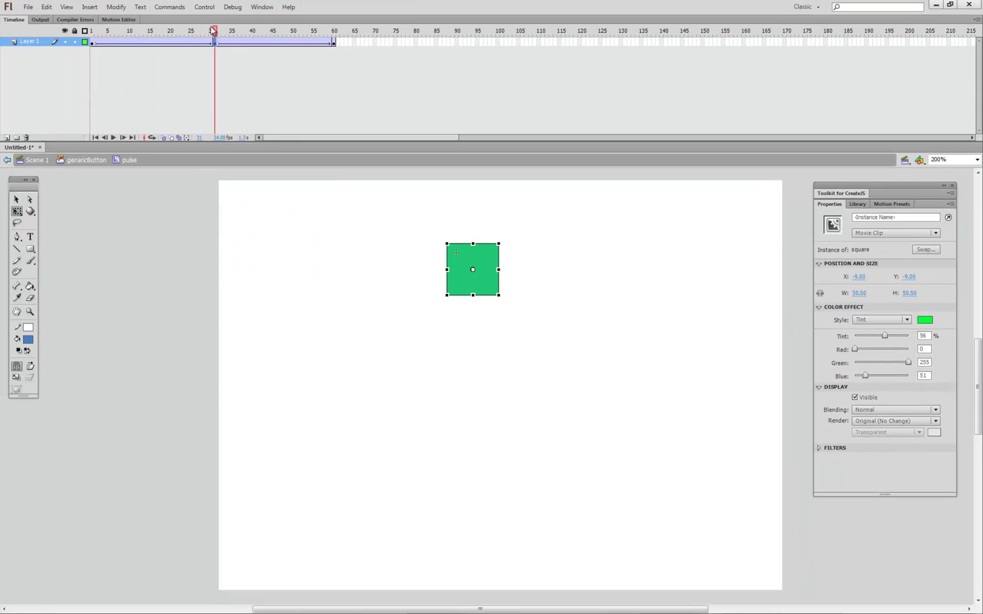
Scrub through the pulse timeline between frames 1 and 60 to preview the growing, colour-changing square
drag(214, 31, 108, 33)
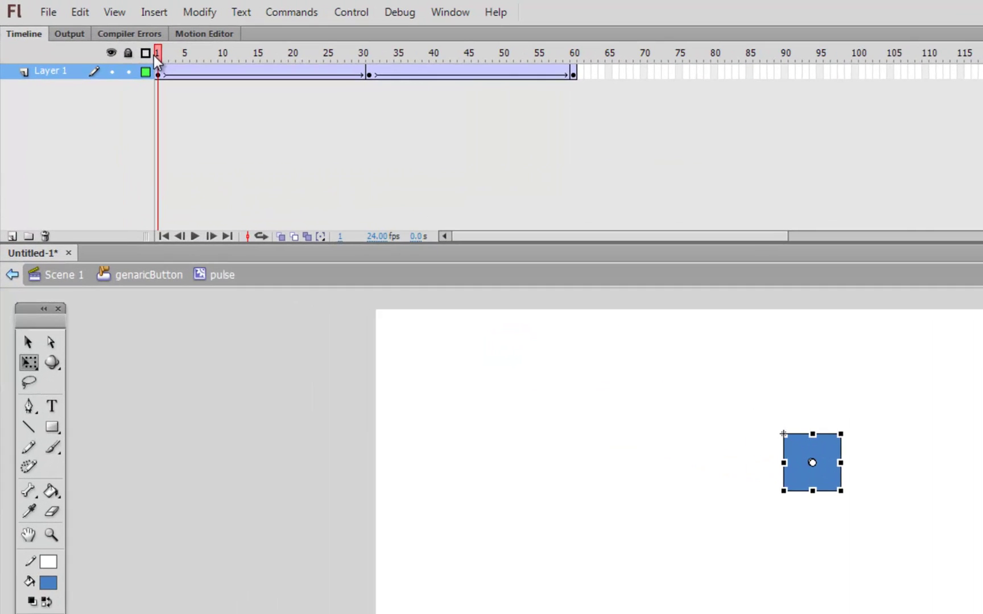
drag(190, 56, 587, 62)
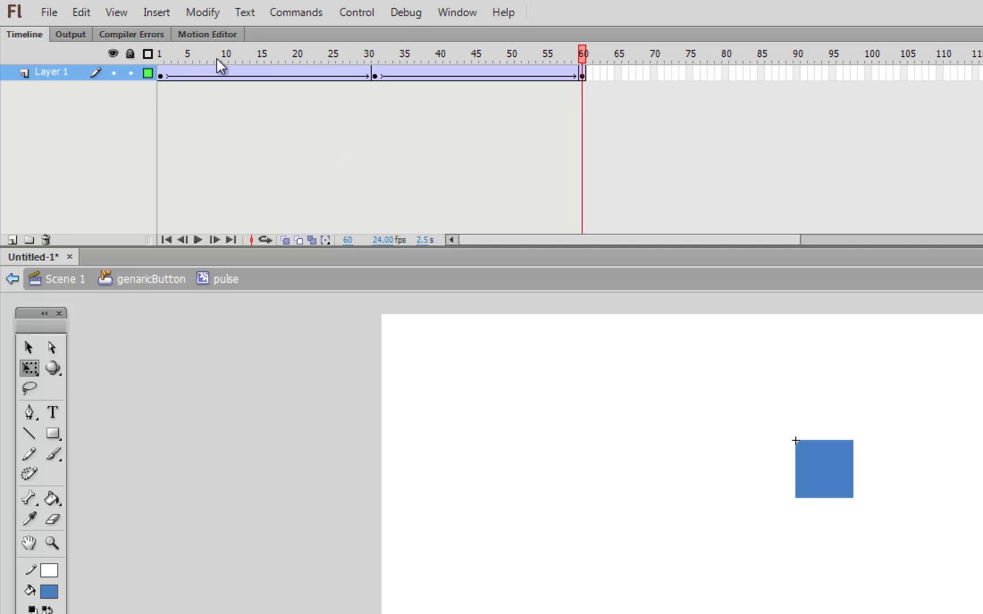
mouse_move(584, 59)
mouse_down()
mouse_move(251, 59)
mouse_move(570, 56)
mouse_up()
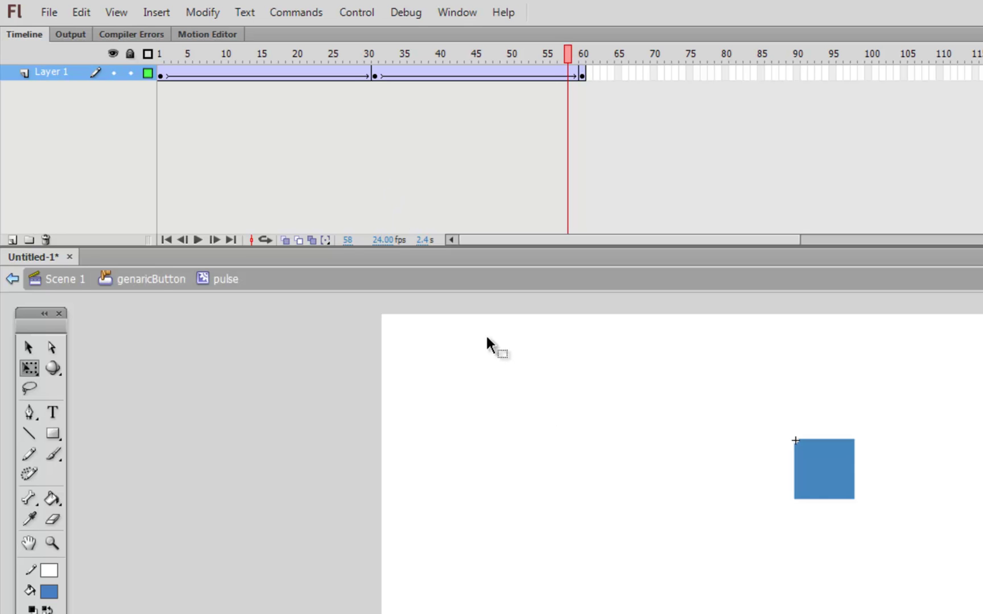
Return from the pulse clip to Scene 1 and move the button instance near the stage's upper-left corner
double_click(594, 470)
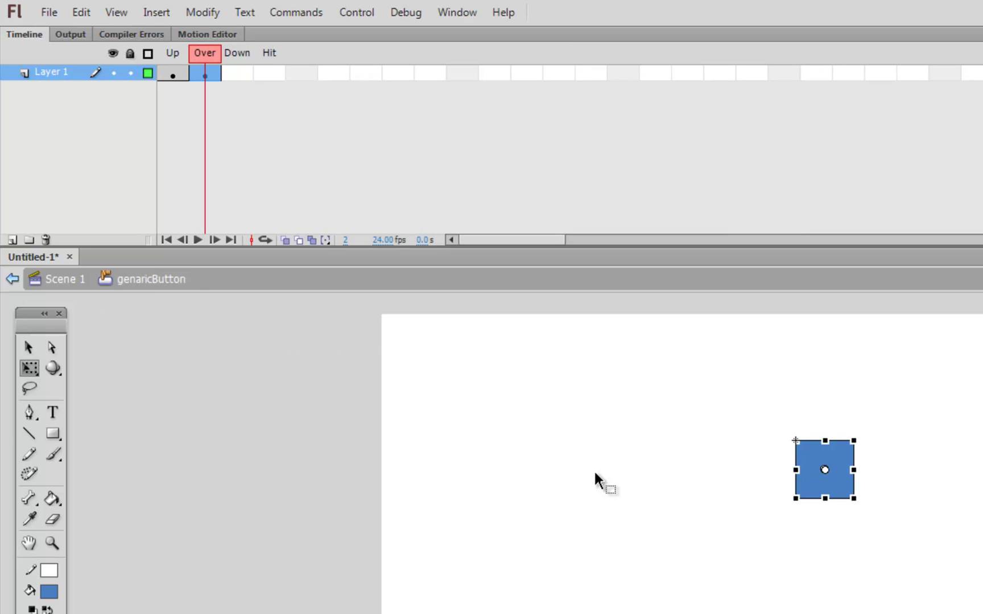
double_click(594, 470)
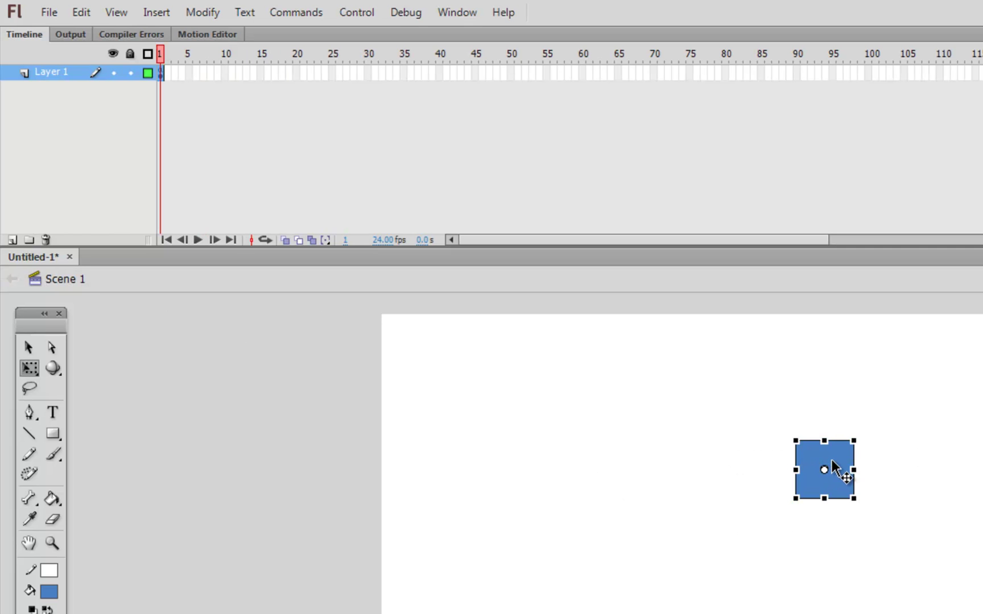
drag(835, 461, 547, 416)
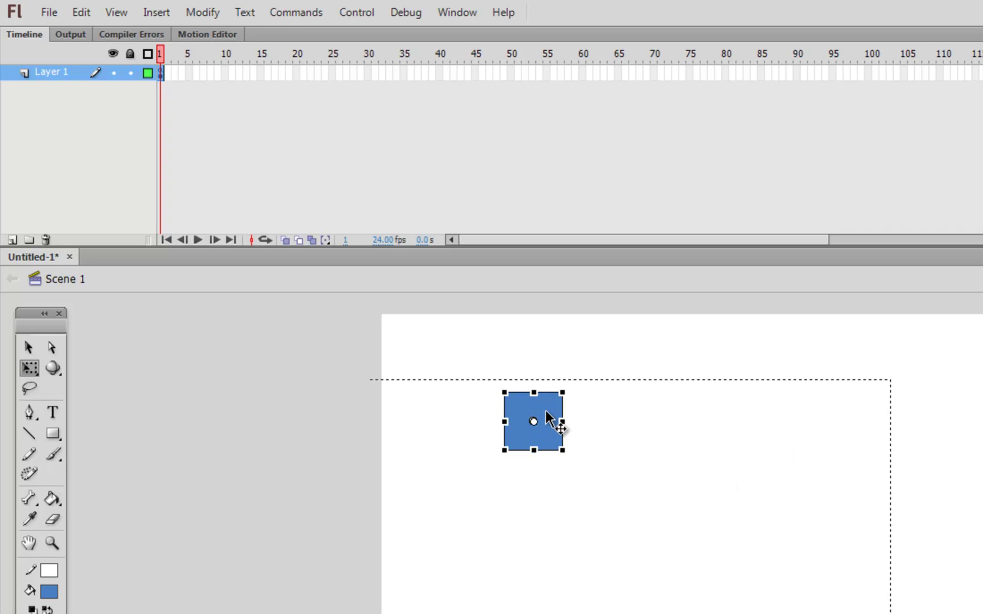
Check the genaricButton symbol's Over state, then test the movie to preview the button's rollover pulse and close the preview
double_click(546, 419)
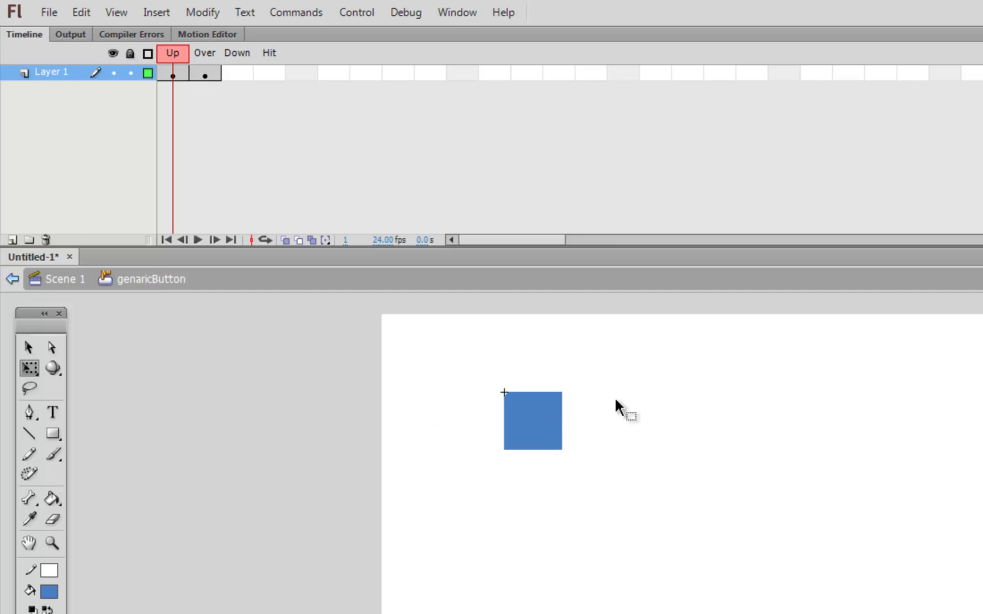
click(205, 53)
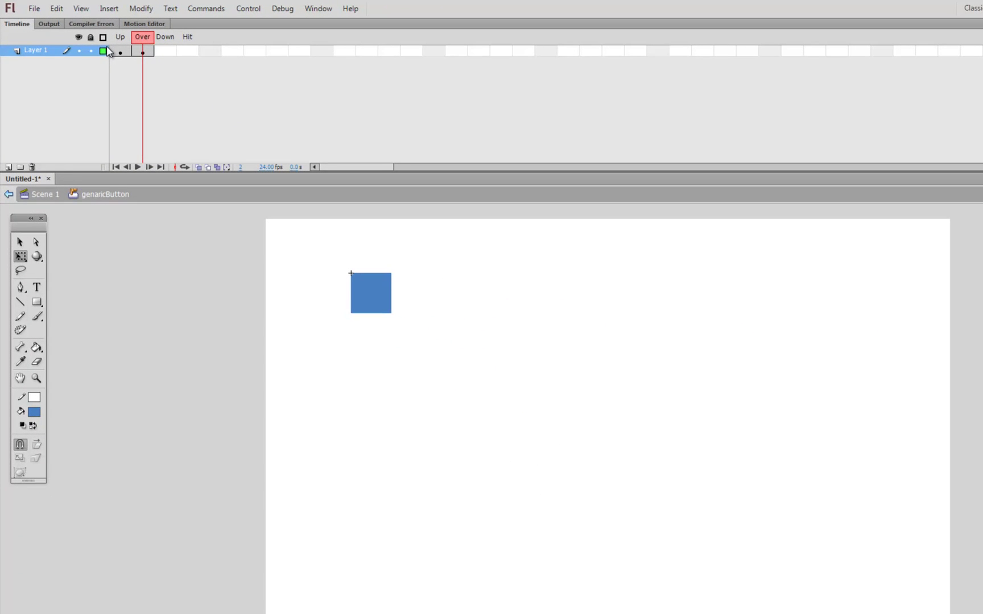
key(ctrl+Return)
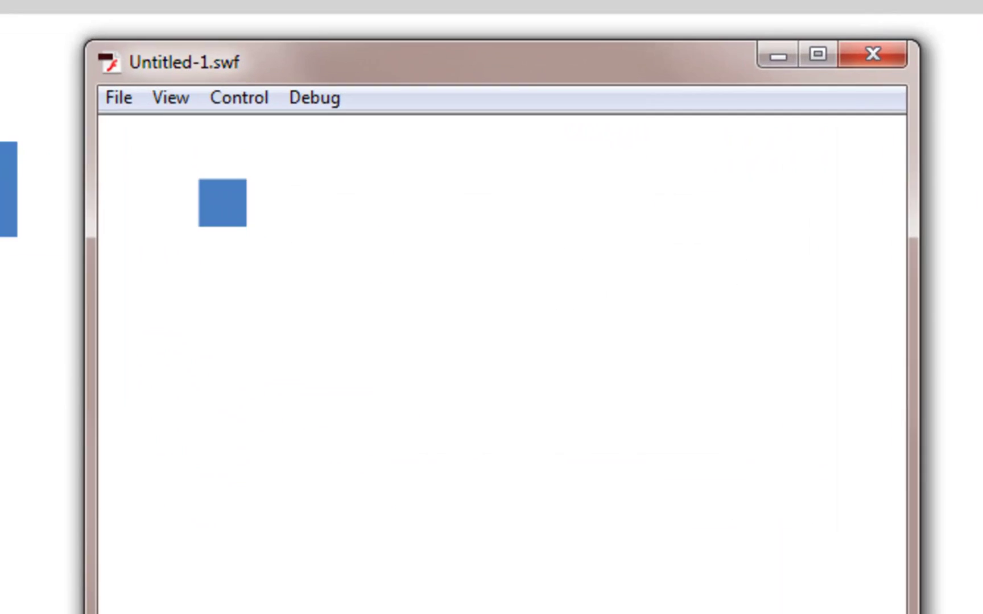
mouse_move(229, 216)
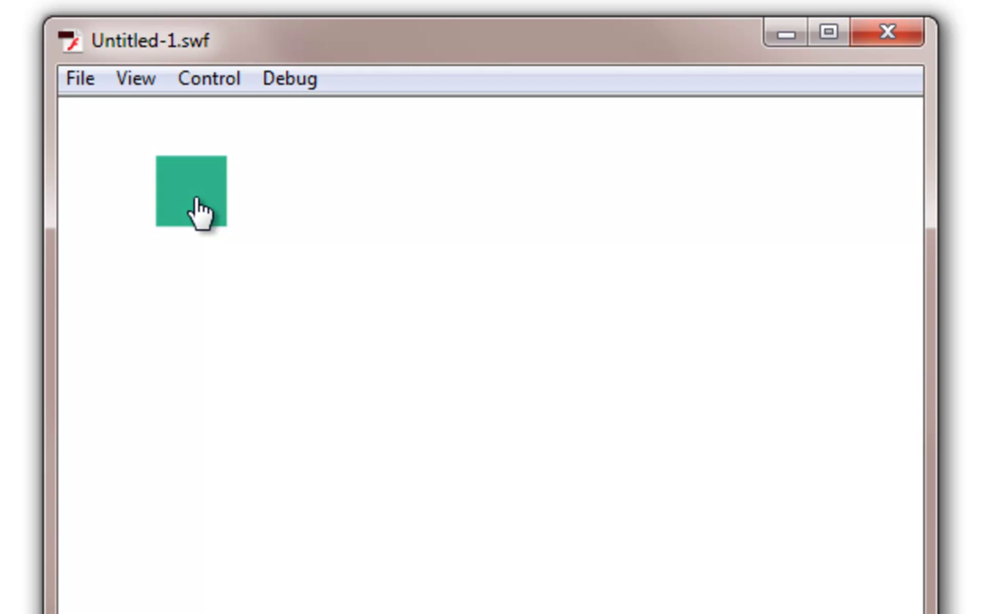
click(903, 29)
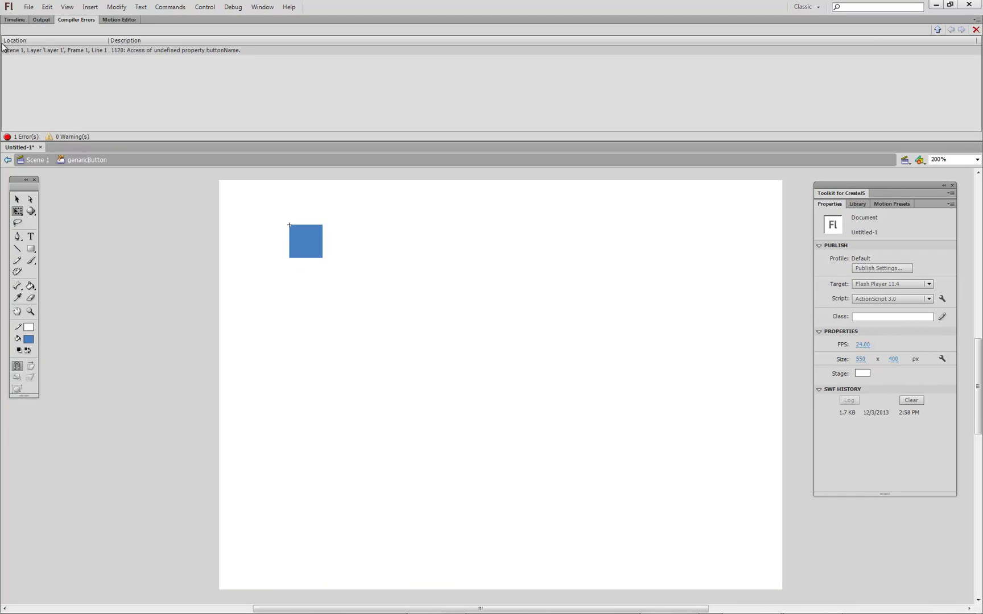
Return to Scene 1 and set the document's frame rate to 30 fps
click(45, 163)
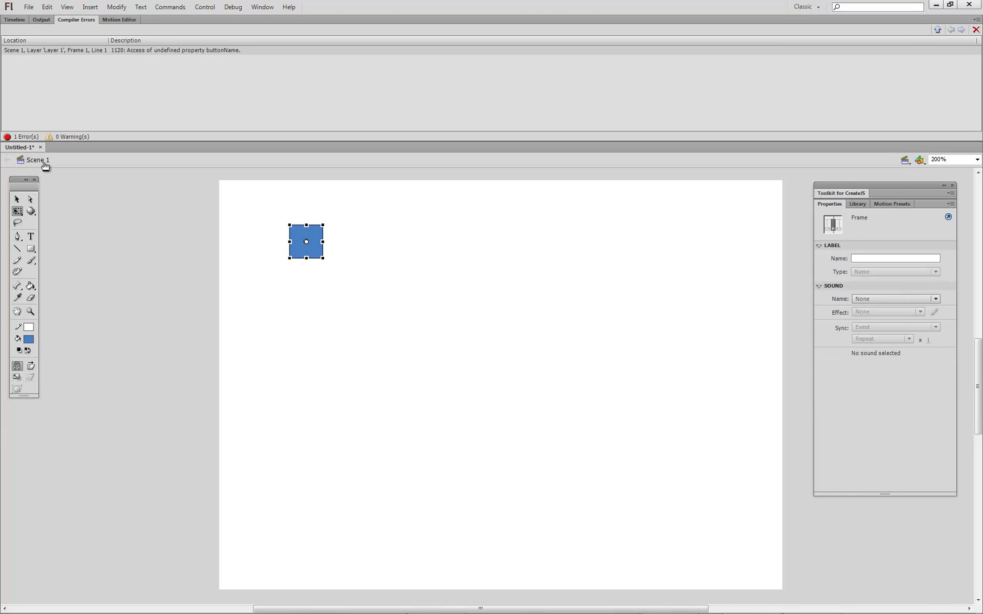
click(565, 267)
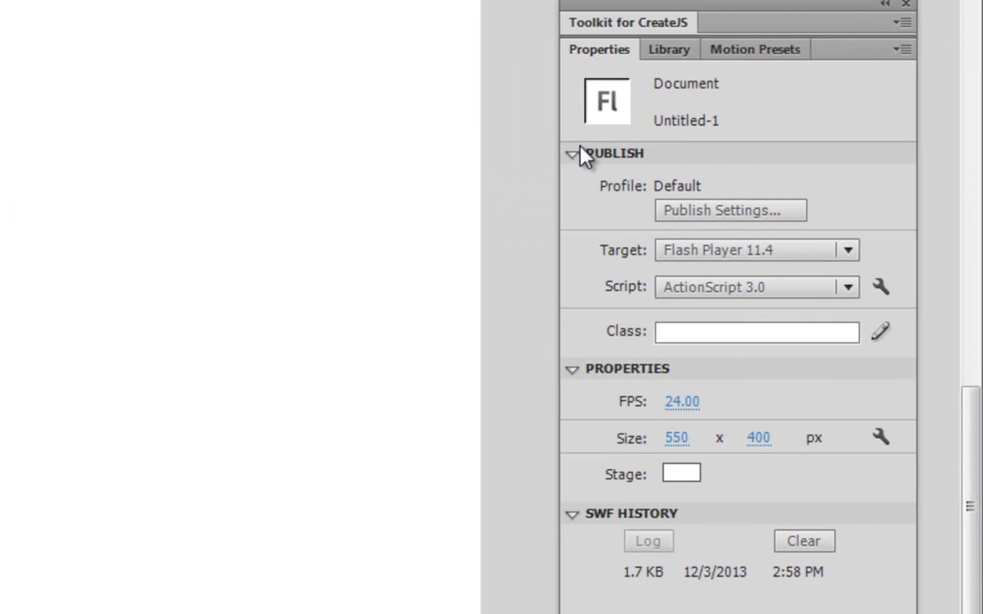
click(681, 402)
text(30)
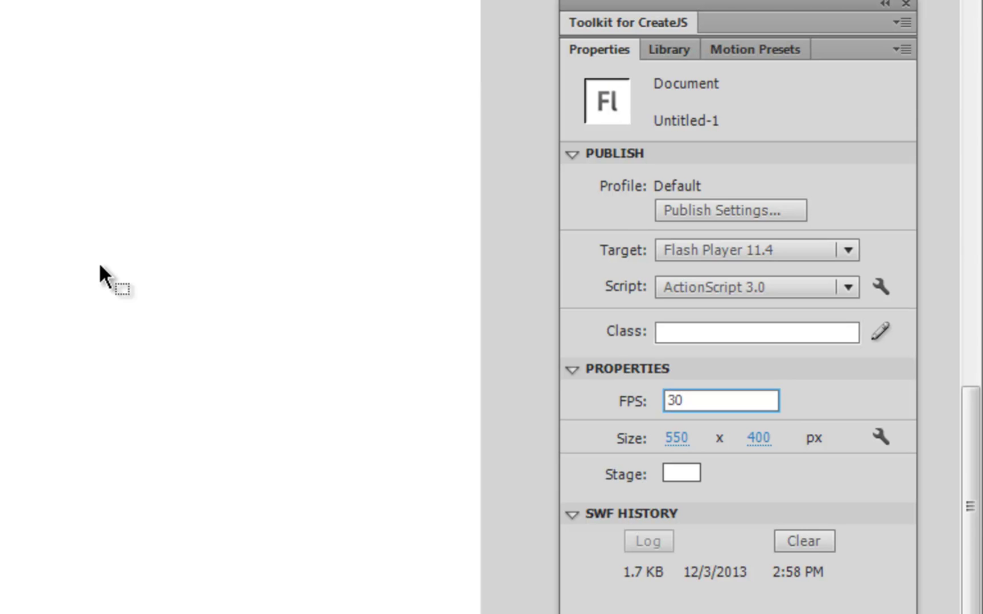
key(Return)
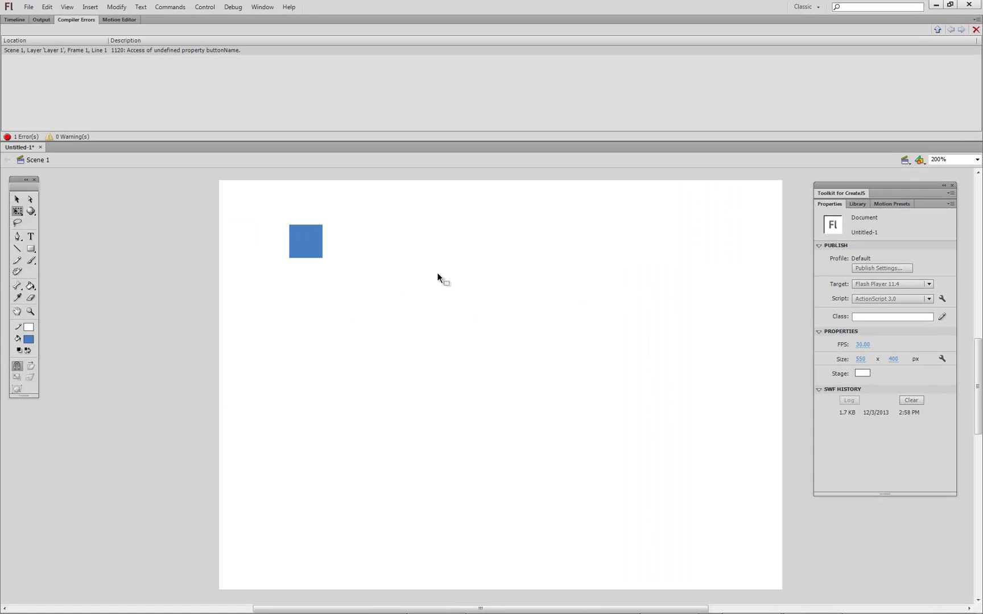
Shift the button to X 94.5 and duplicate it into a horizontal row of four, with copies at about X 158, 211 and 261.5
drag(296, 244, 325, 244)
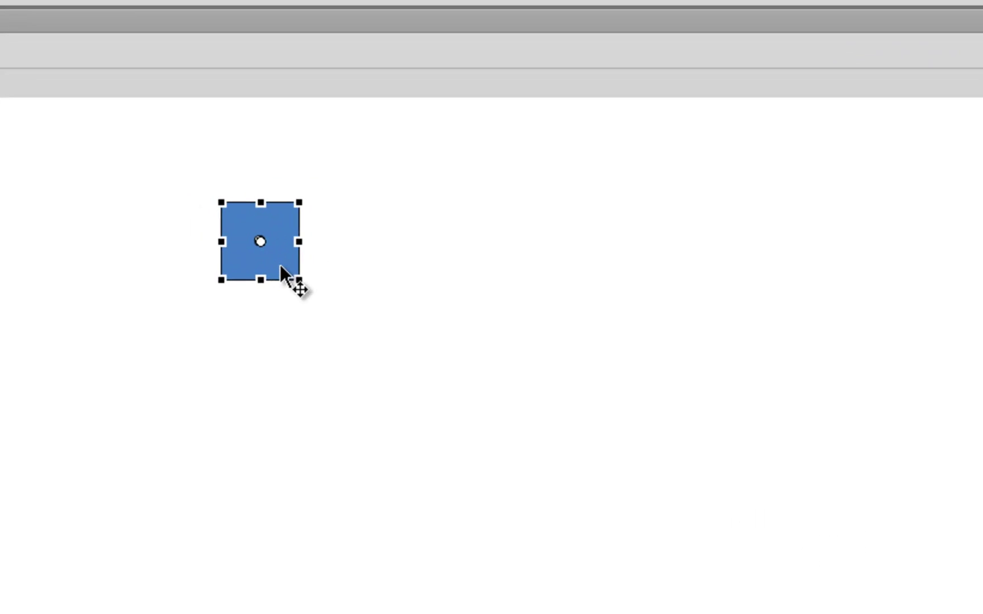
drag(267, 266, 682, 260)
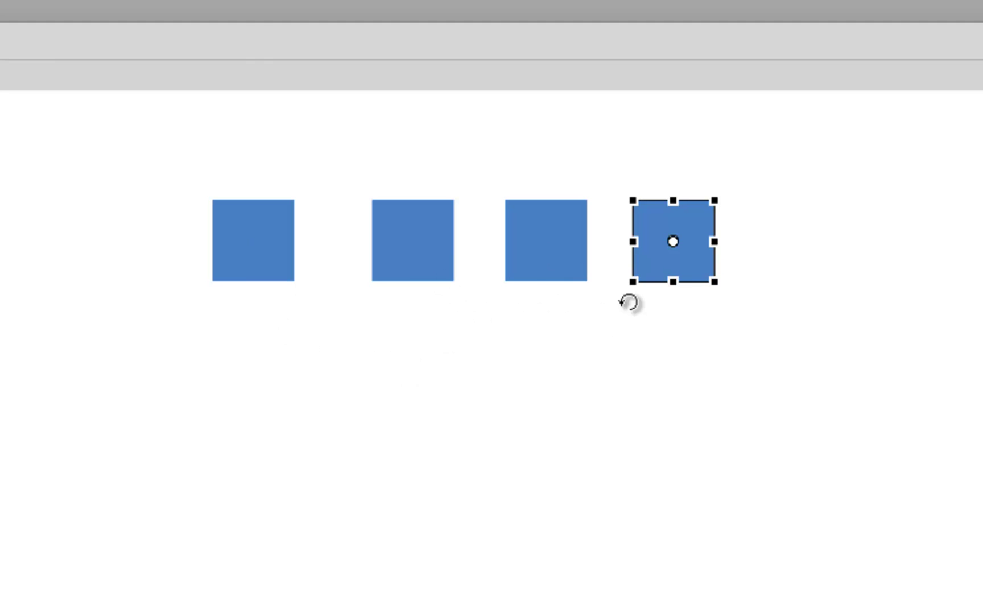
click(774, 258)
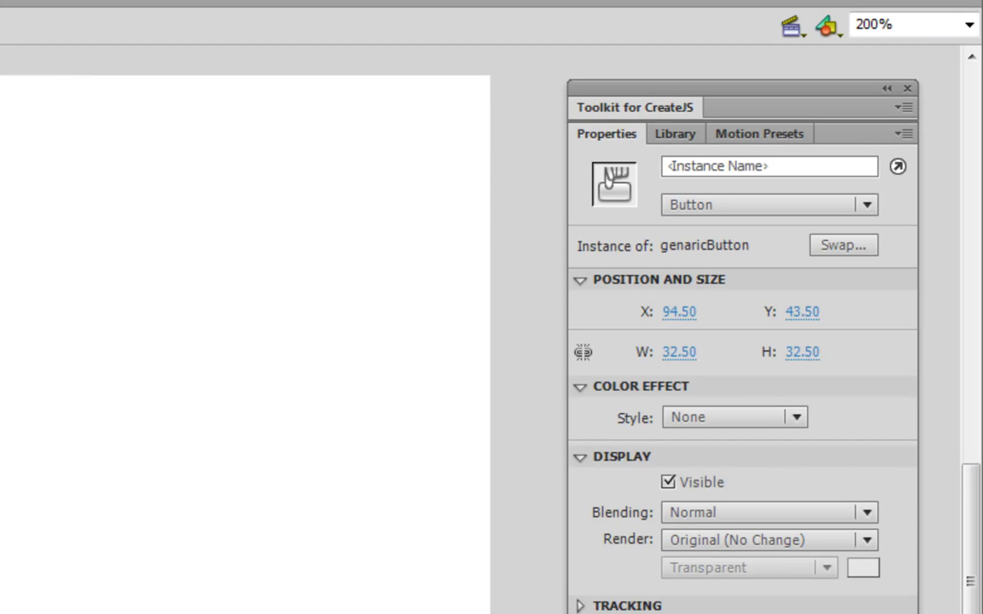
Give the first button in the row the instance name home_btn
click(148, 132)
click(224, 133)
click(310, 134)
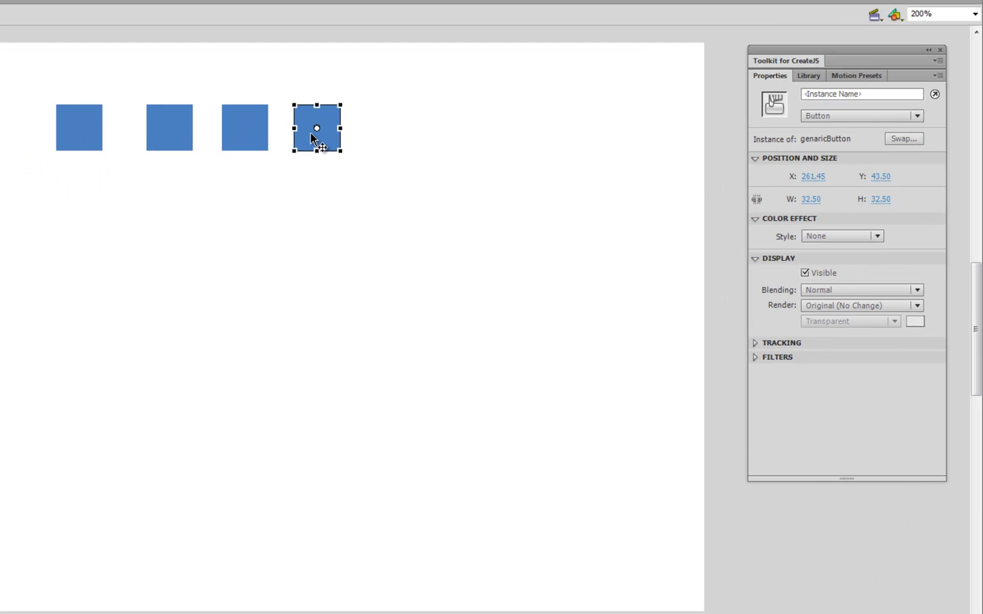
click(68, 140)
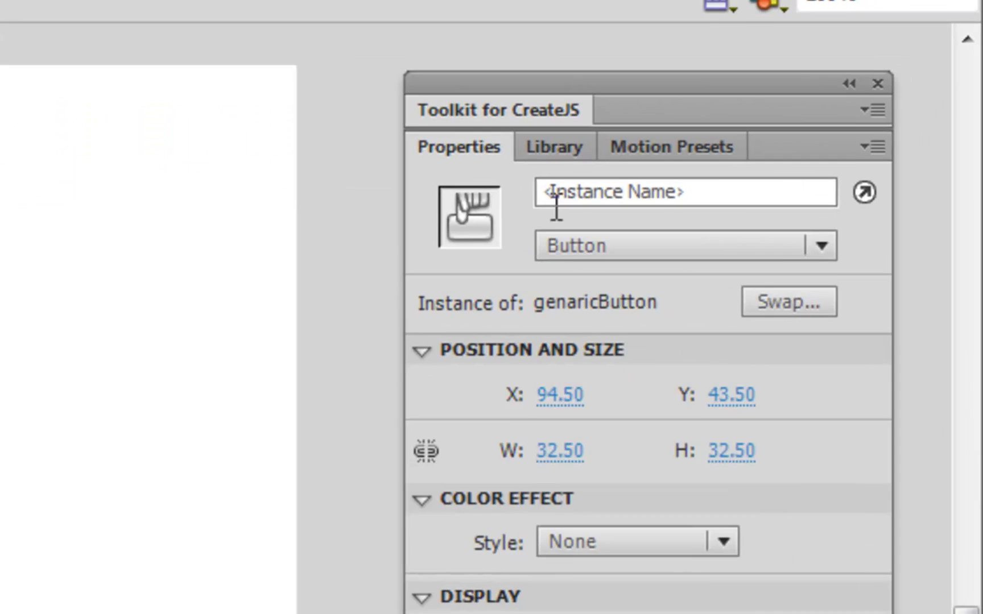
click(833, 95)
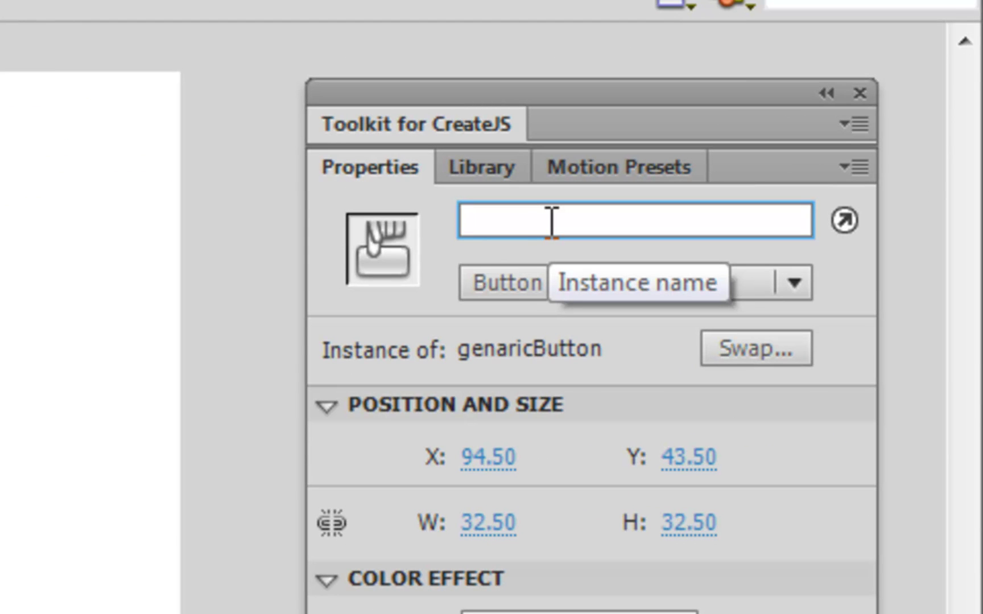
text(home_btn)
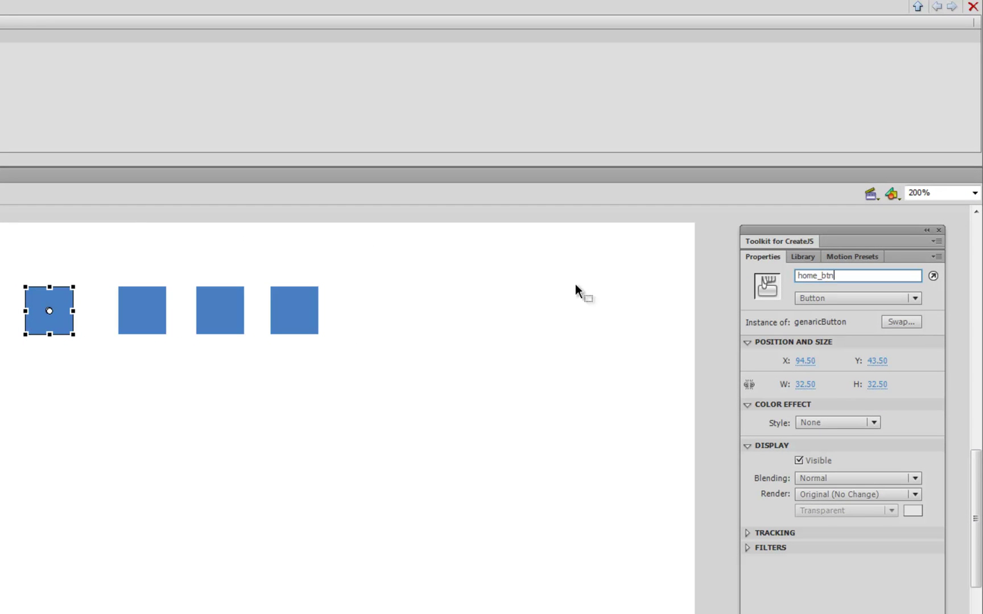
Give the second button in the row the instance name red_btn
click(122, 327)
click(862, 277)
text(red_b)
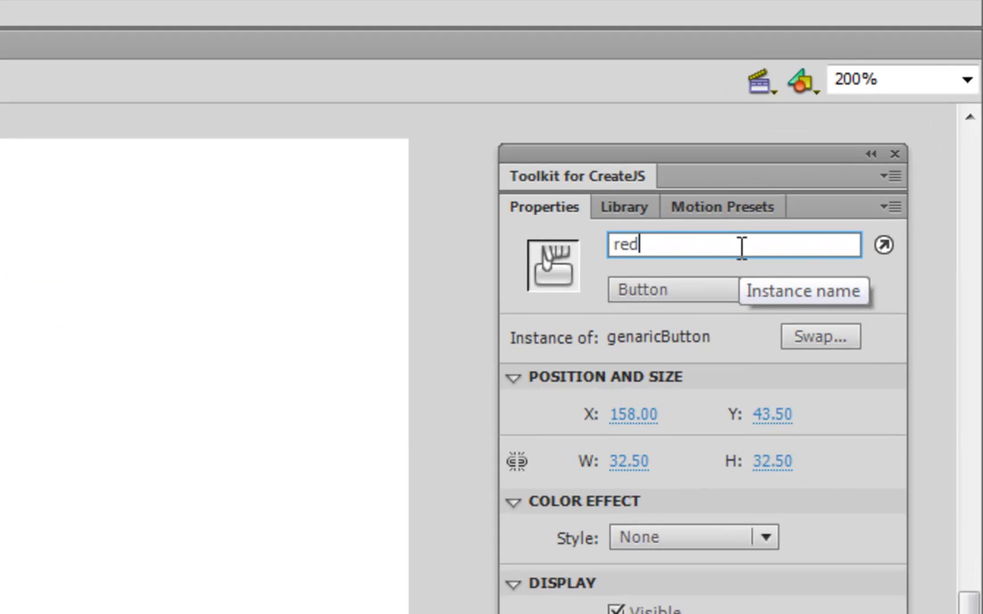
text(tn)
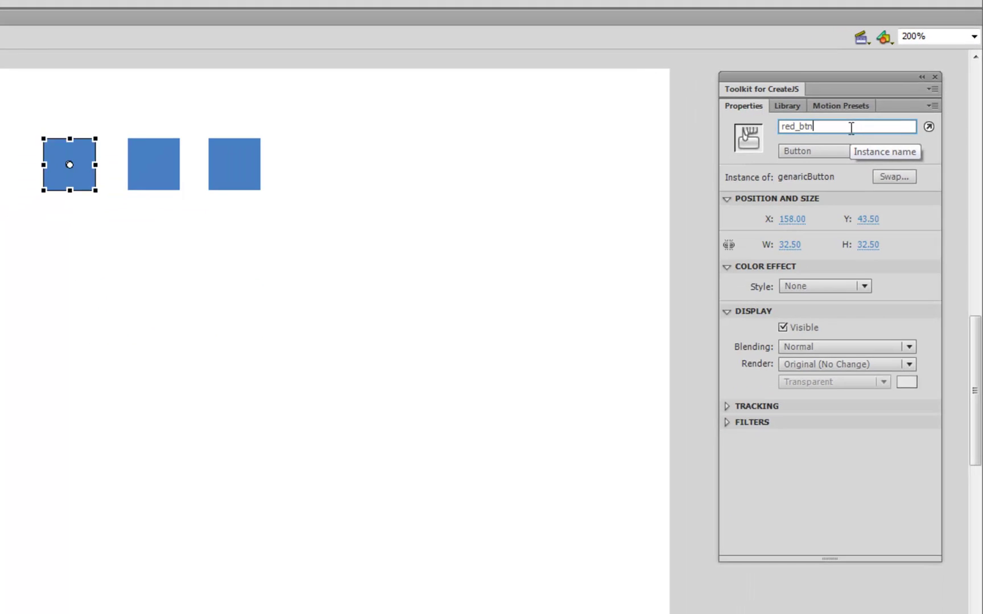
Bring the properties closer to the buttons and give the third button the instance name green_btn
drag(844, 80, 431, 133)
click(227, 165)
click(500, 165)
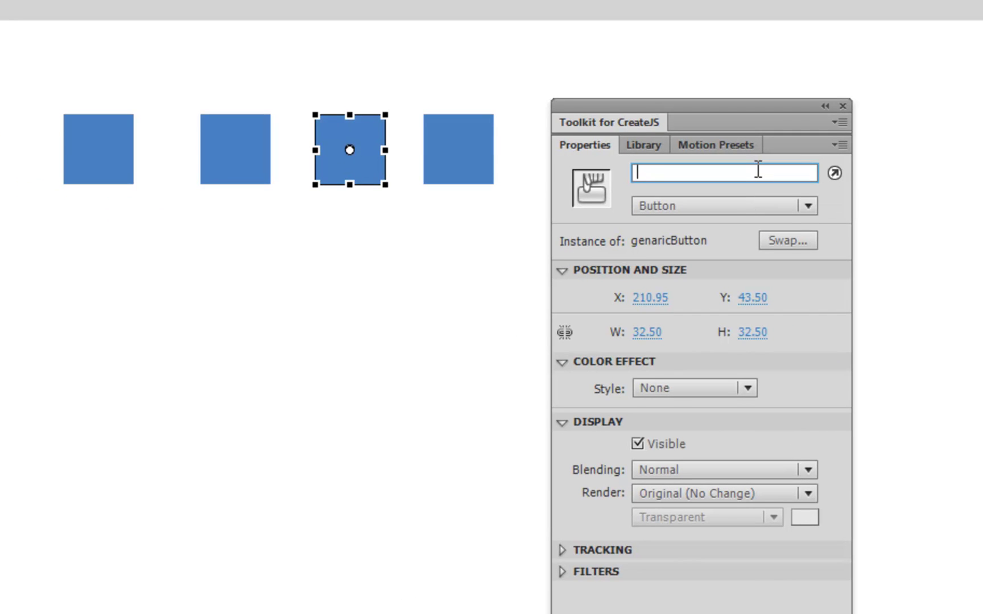
text(green_btn)
Give the fourth button in the row the instance name blue_btn
click(472, 170)
click(684, 178)
text(bl)
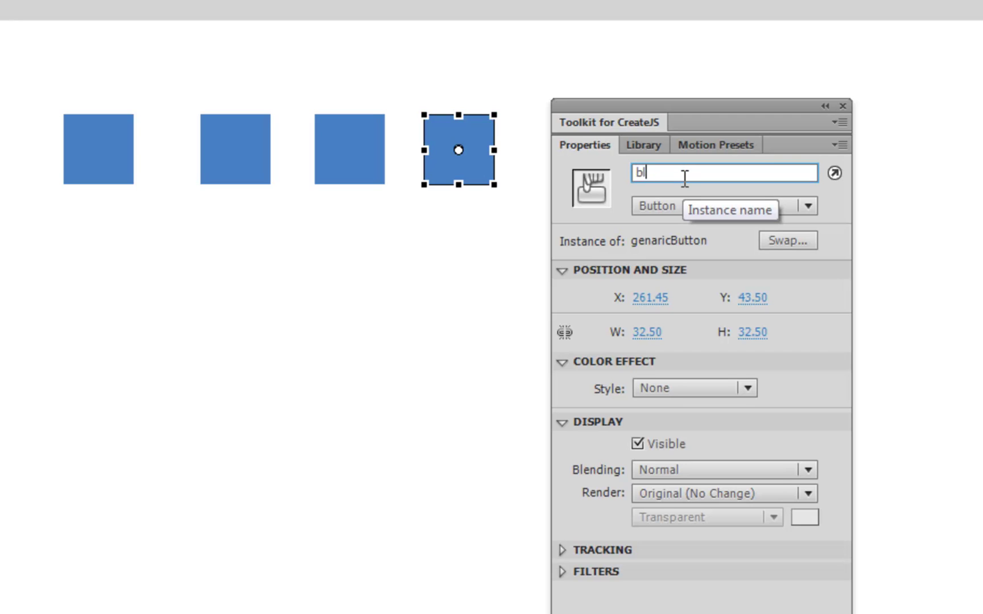
text(ue_btn)
Check the instance name of each of the four buttons in the row
click(110, 173)
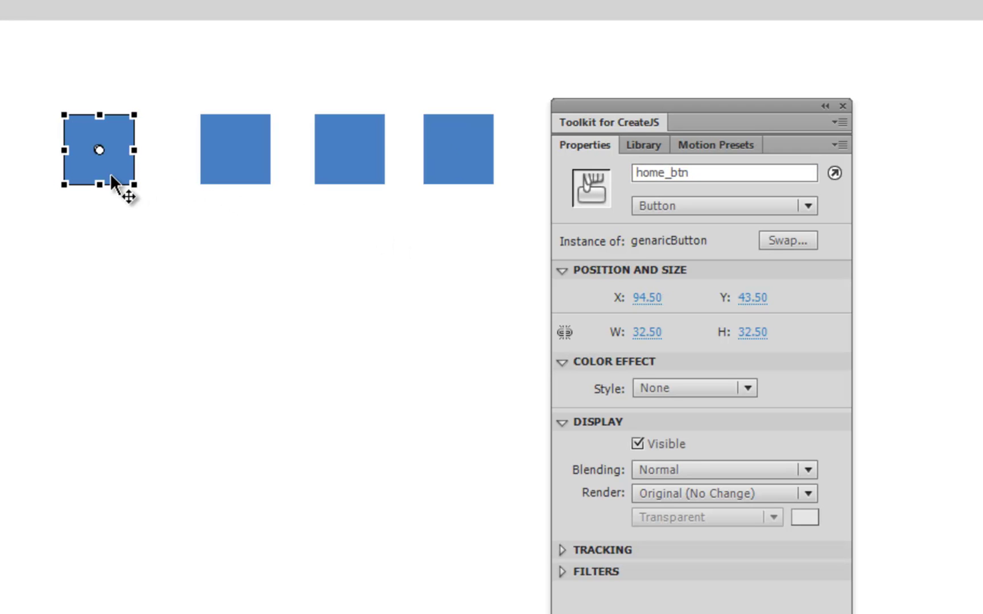
click(222, 168)
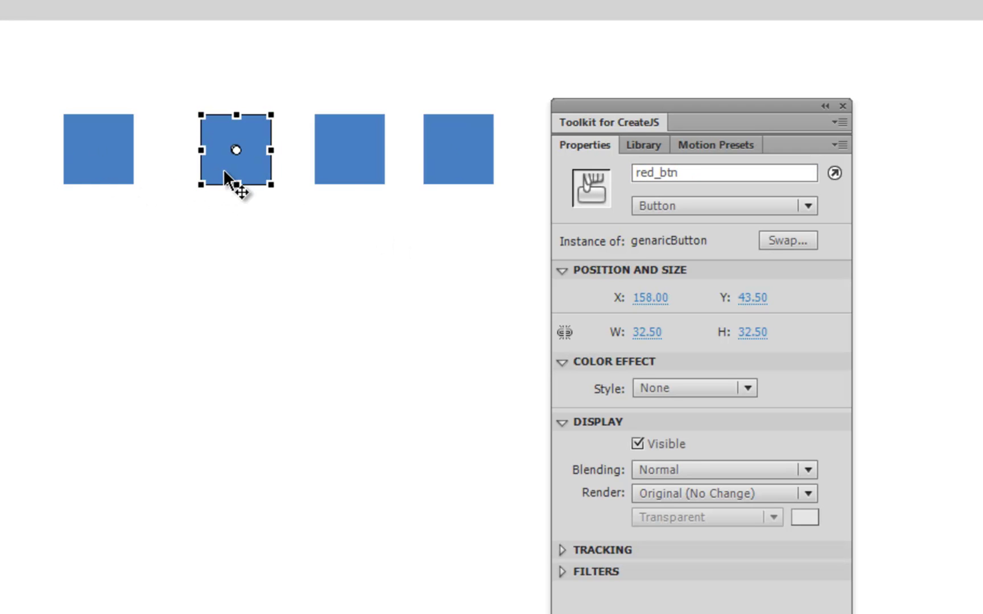
click(348, 174)
click(443, 164)
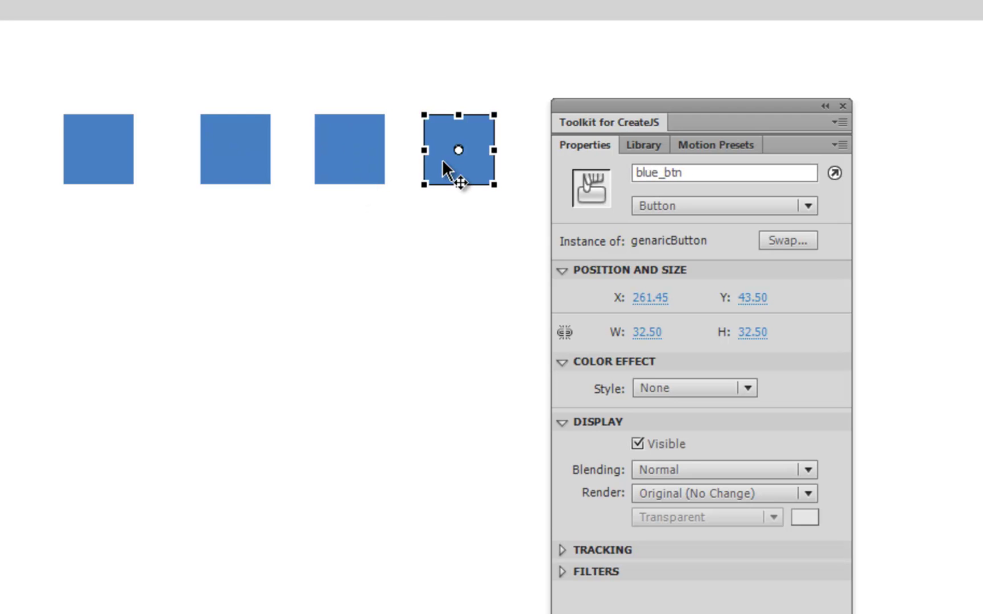
click(233, 162)
click(349, 168)
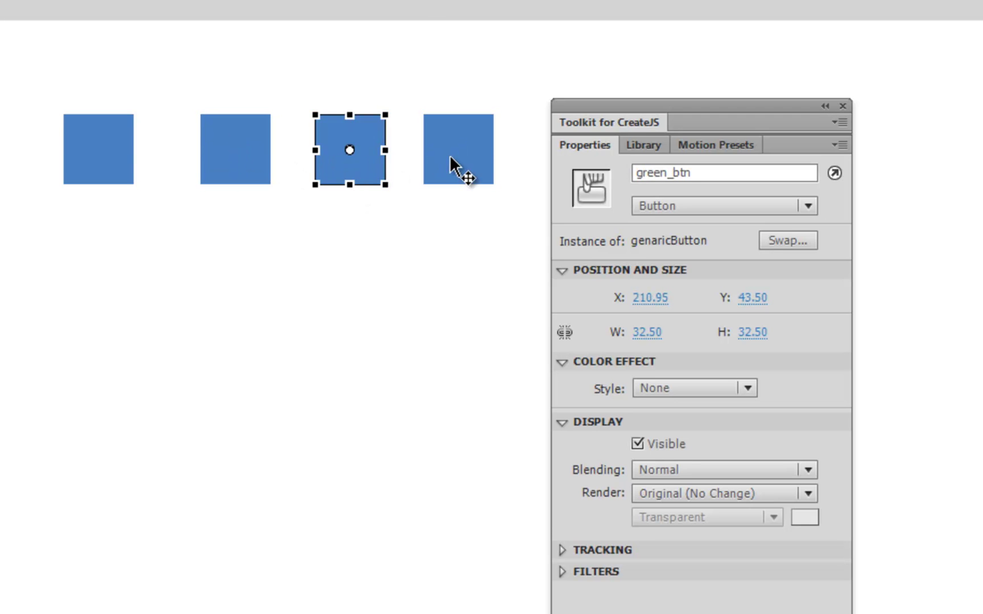
click(454, 166)
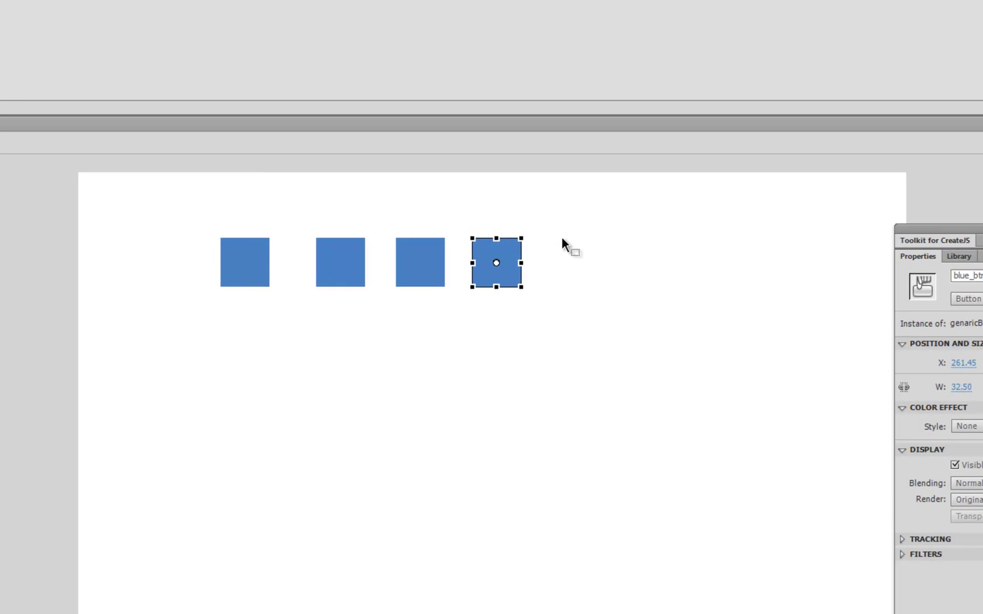
Move the row of four buttons horizontally to X 156.5 and shift the last button slightly farther from the third
drag(575, 226, 196, 301)
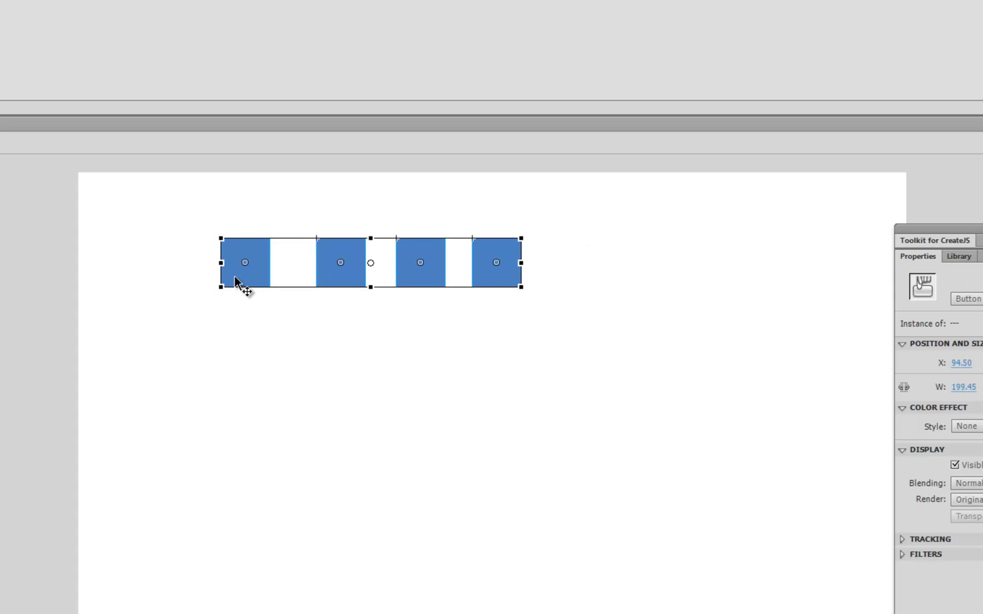
drag(245, 273, 338, 270)
key(q)
click(654, 266)
click(587, 270)
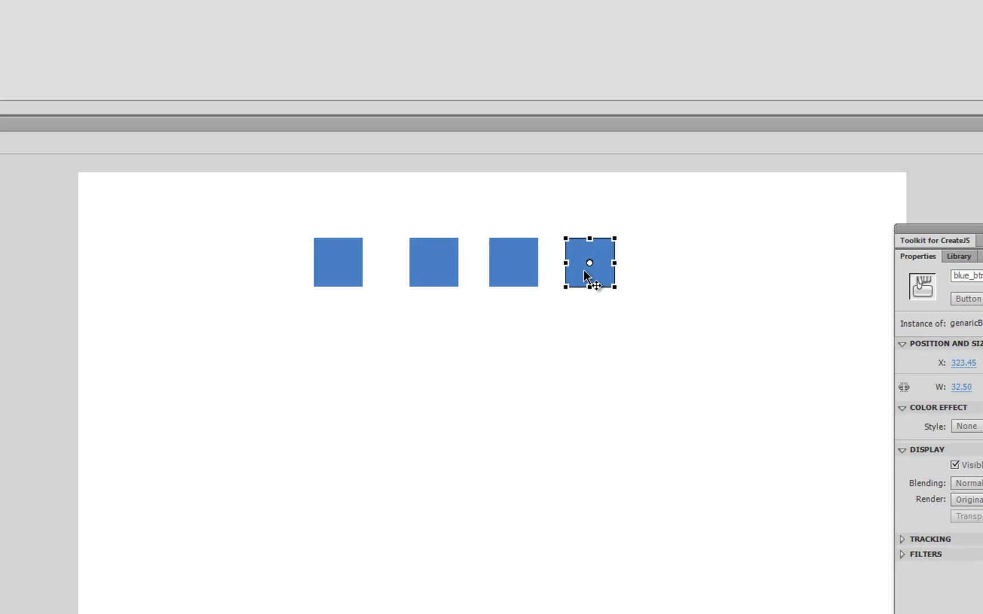
drag(584, 270, 619, 273)
drag(694, 230, 269, 308)
click(210, 309)
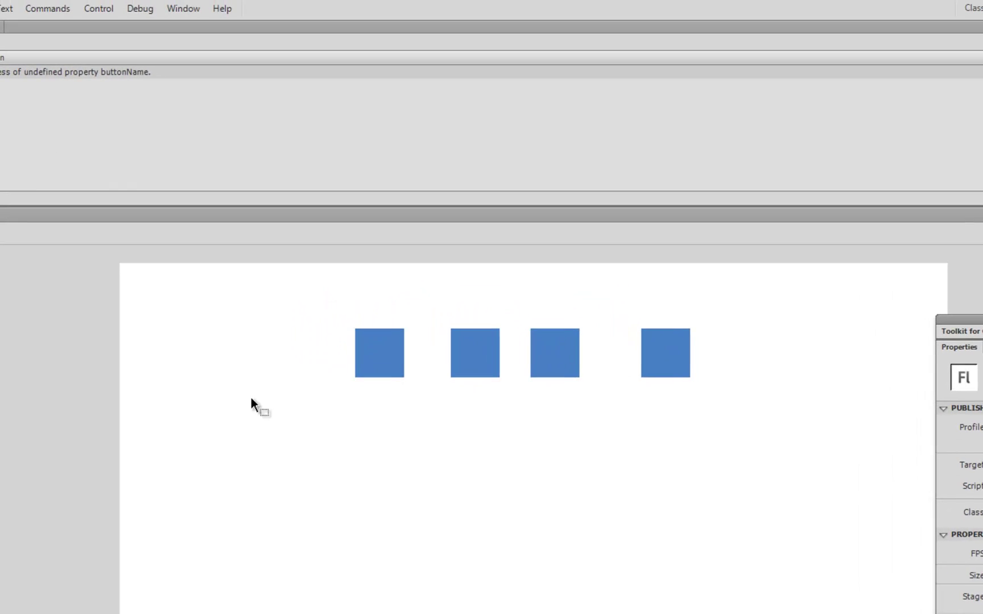
Distribute the four buttons evenly by their horizontal centers using the Align options, and close them
click(176, 7)
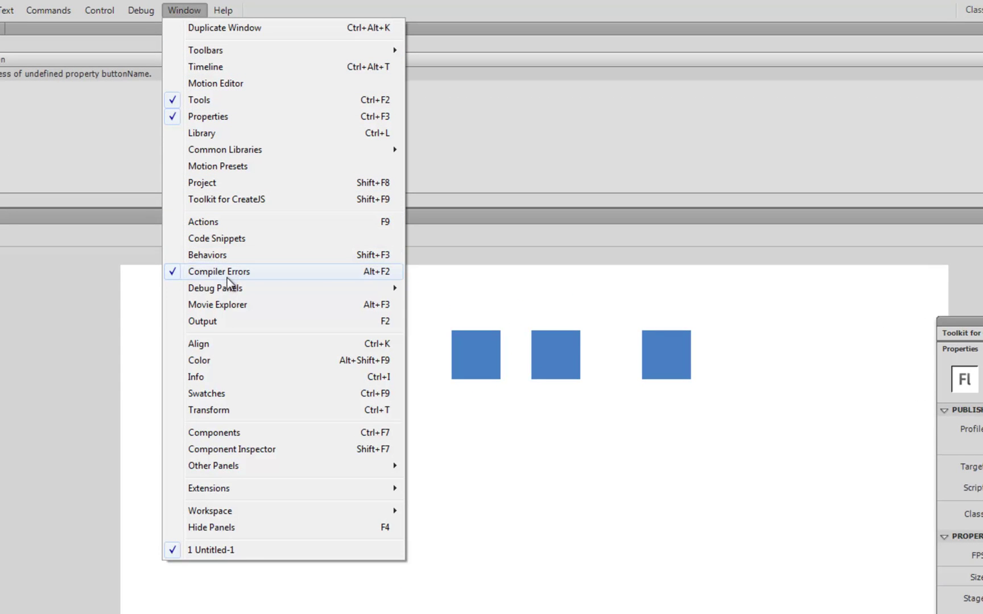
click(217, 344)
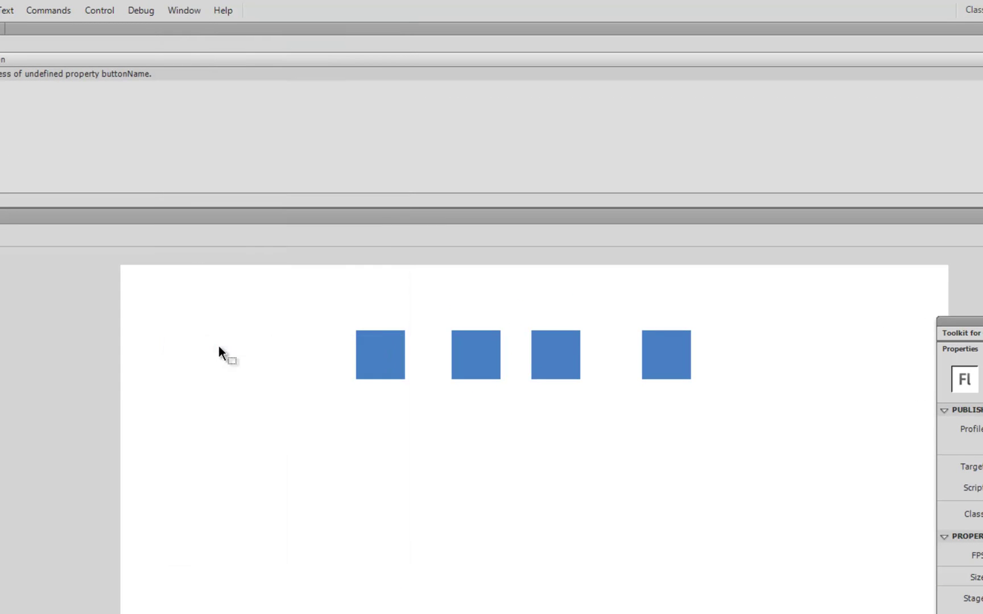
drag(35, 16, 796, 214)
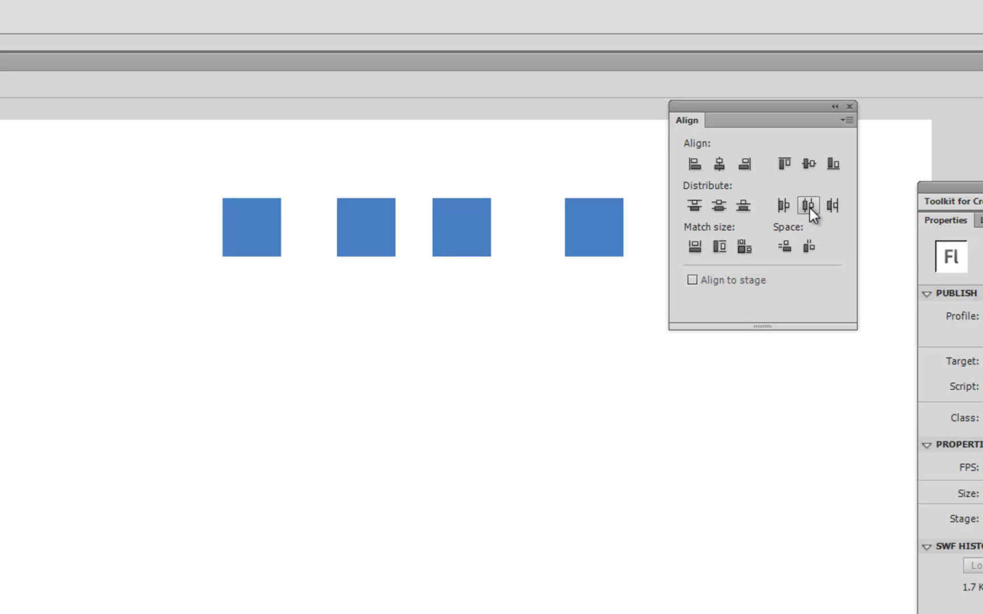
drag(164, 164, 652, 286)
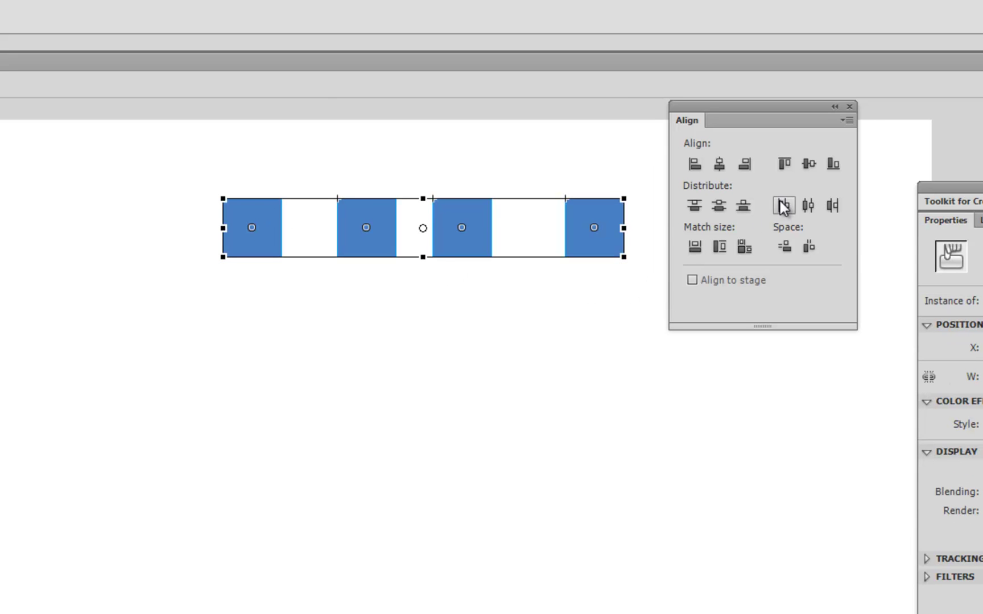
click(808, 205)
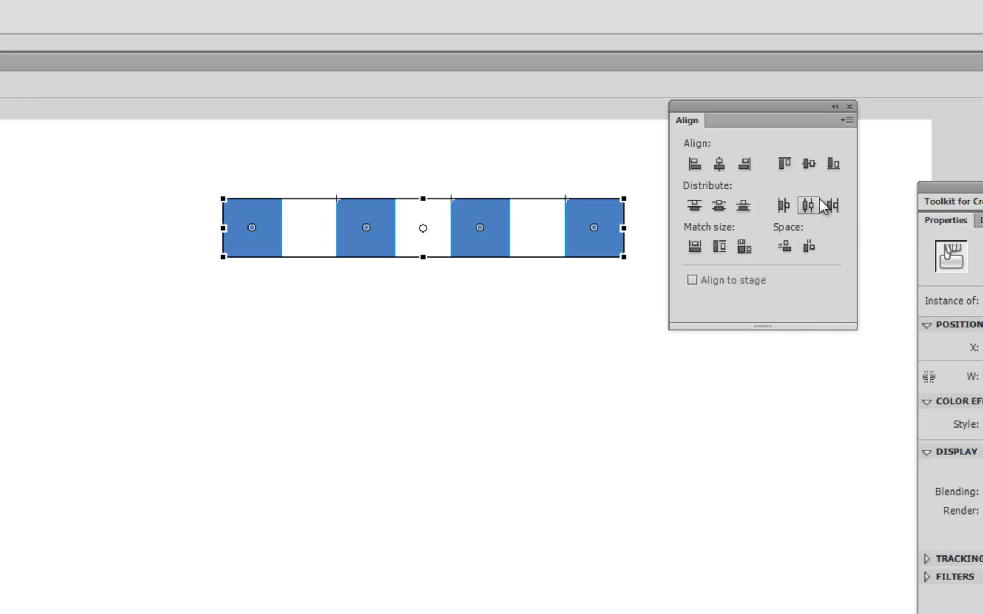
click(849, 107)
click(731, 228)
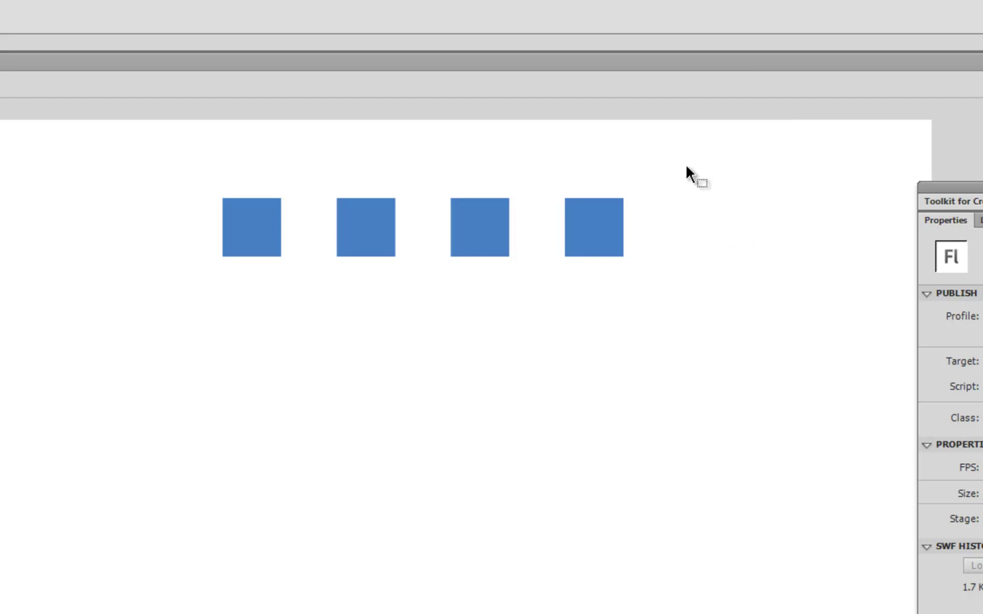
Move the evenly spaced row of buttons up to Y 19, with the last button at X 363.45
drag(238, 301, 198, 311)
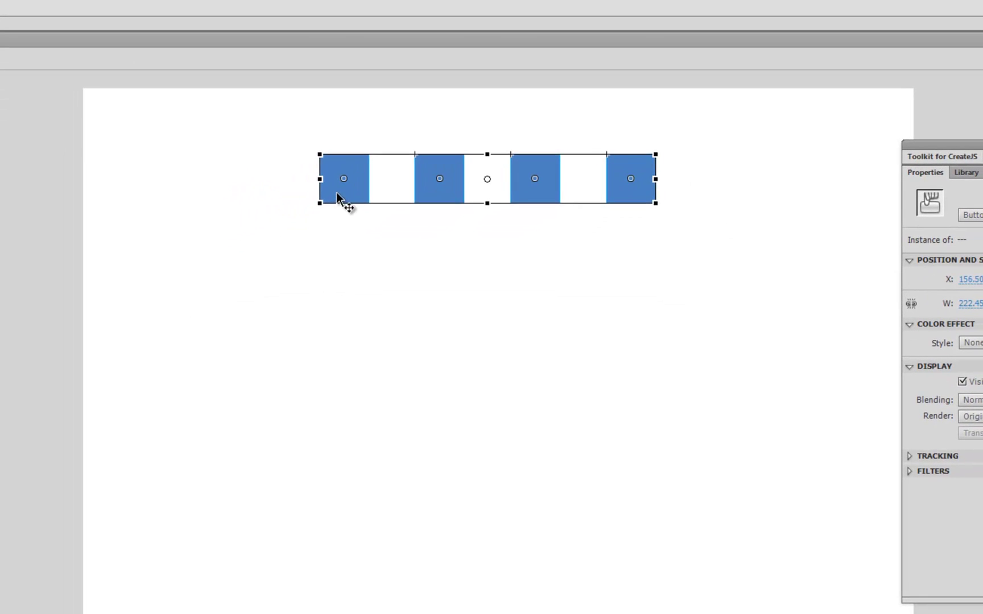
drag(240, 245, 269, 214)
drag(358, 168, 360, 156)
click(476, 238)
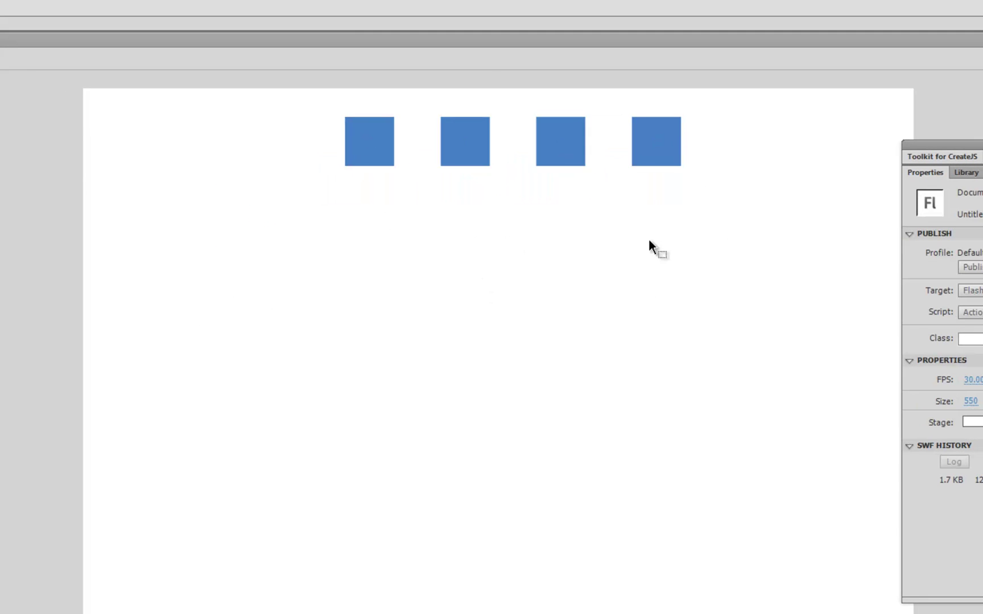
Review the instance properties of the four repositioned buttons one after another
click(371, 140)
click(465, 143)
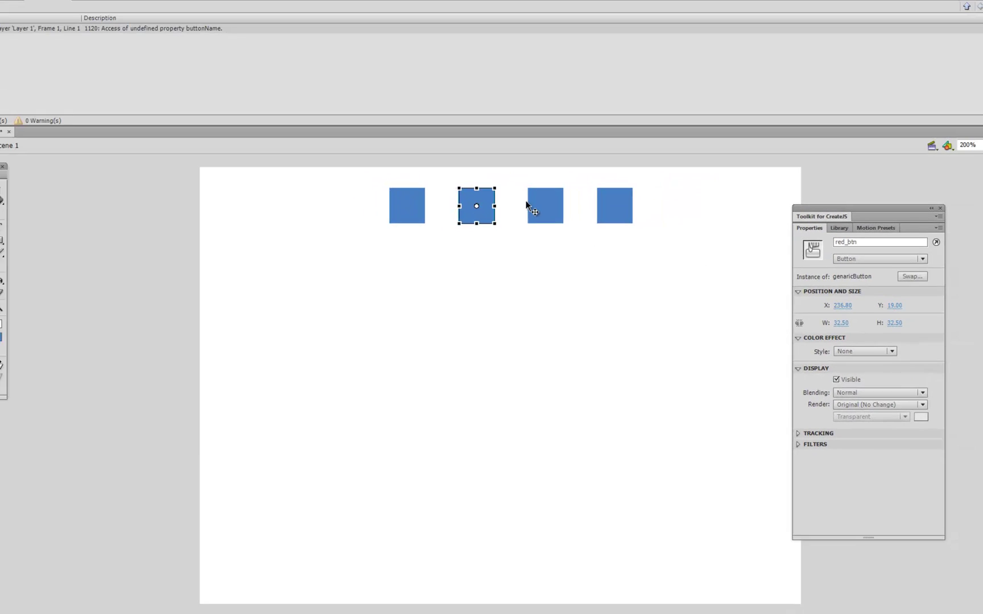
click(538, 205)
click(614, 207)
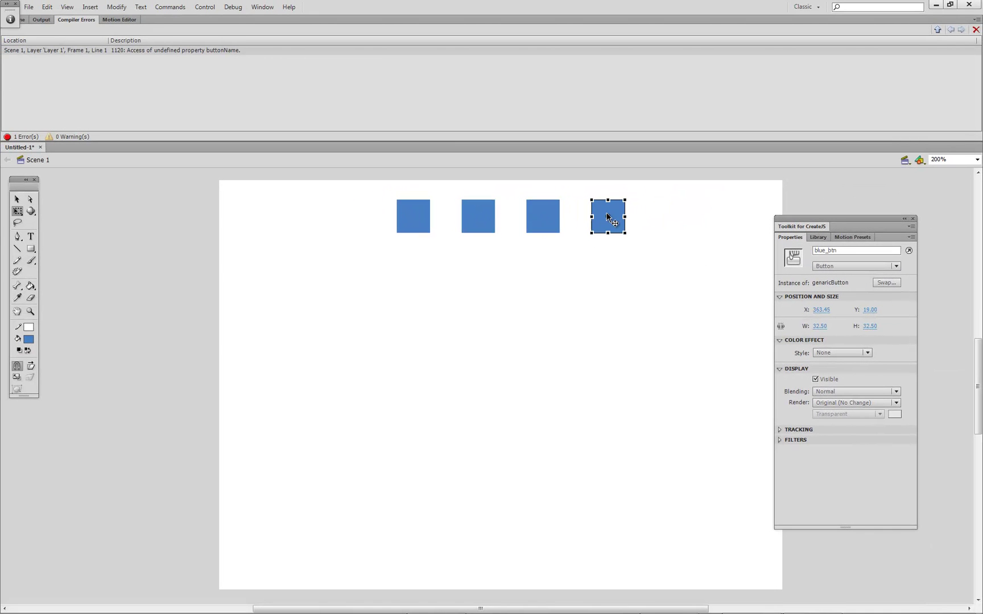
Bring up the timeline and extend Layer 1 to frame 70 with an inserted frame, scrubbing back through it
click(23, 19)
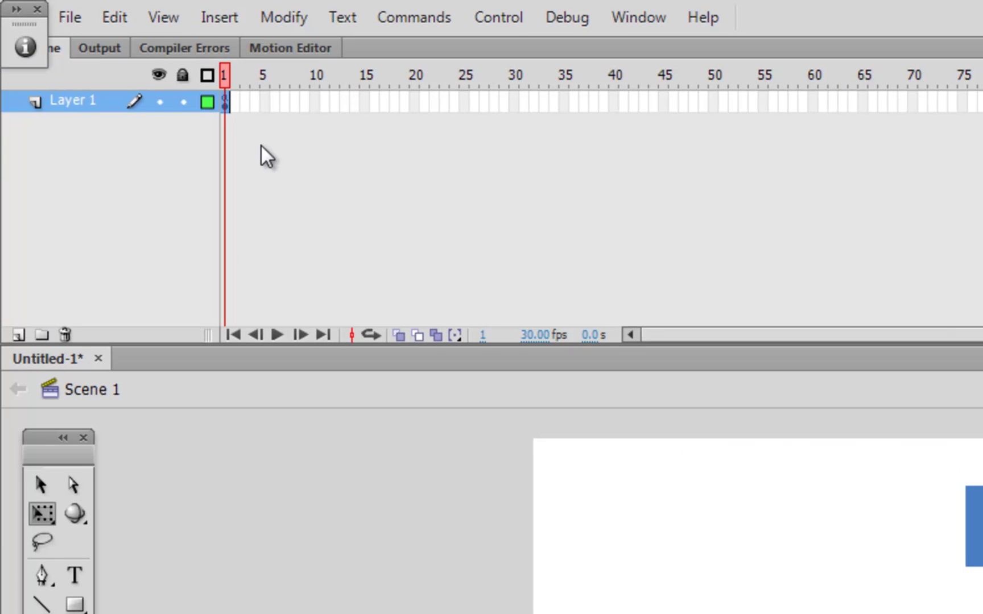
click(224, 102)
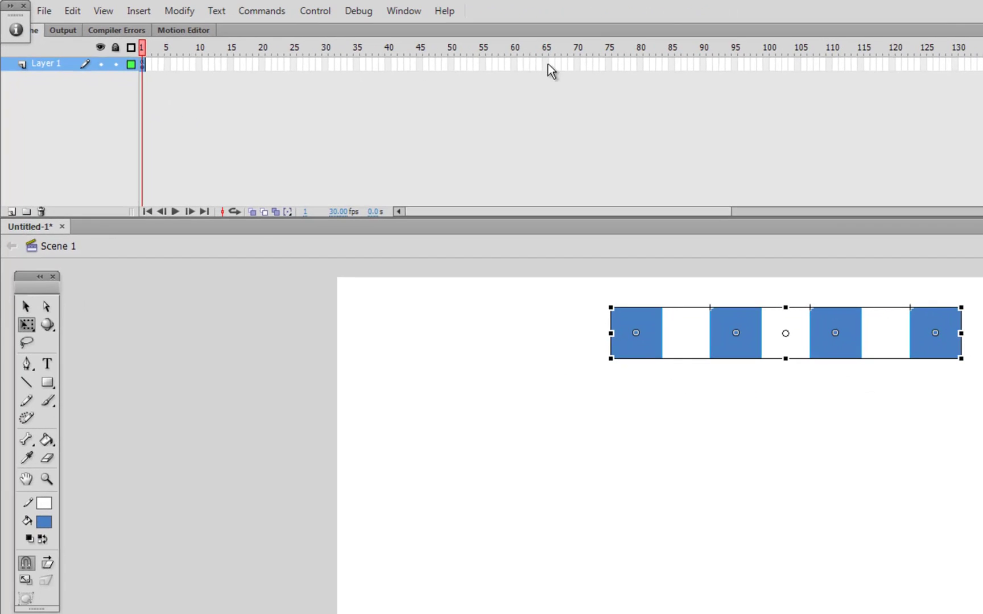
right_click(581, 64)
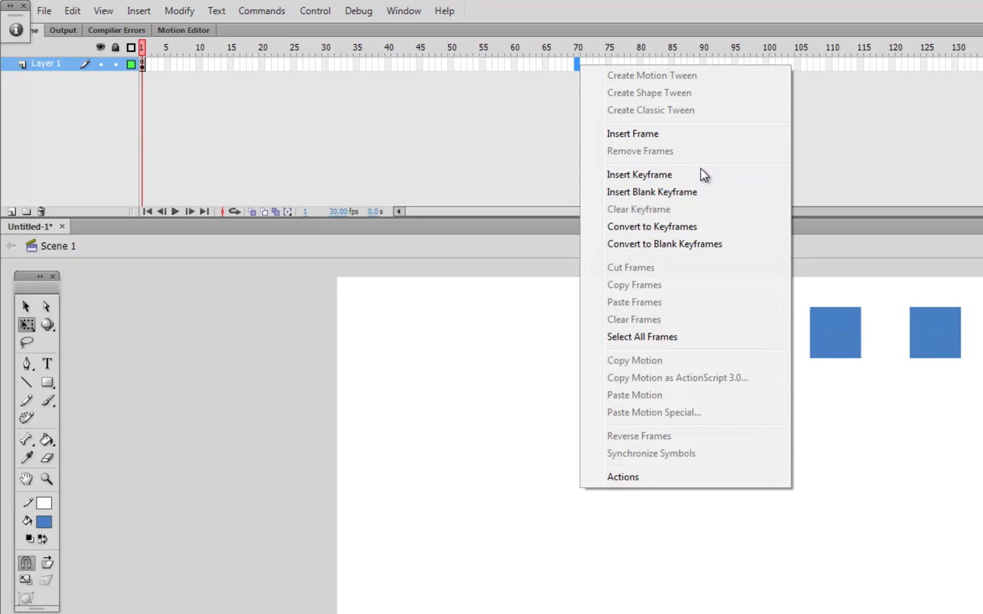
click(689, 138)
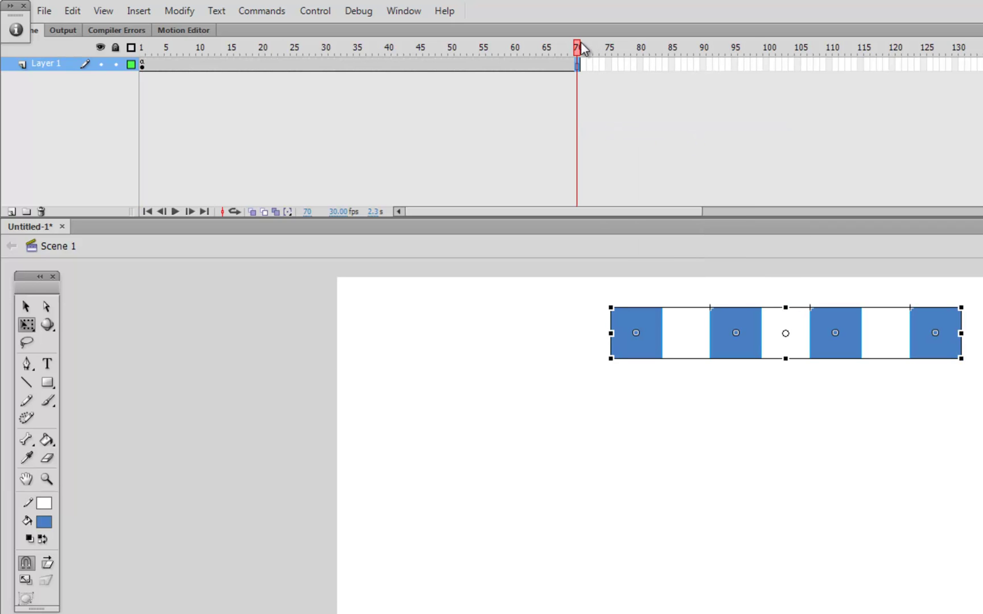
drag(581, 50, 460, 44)
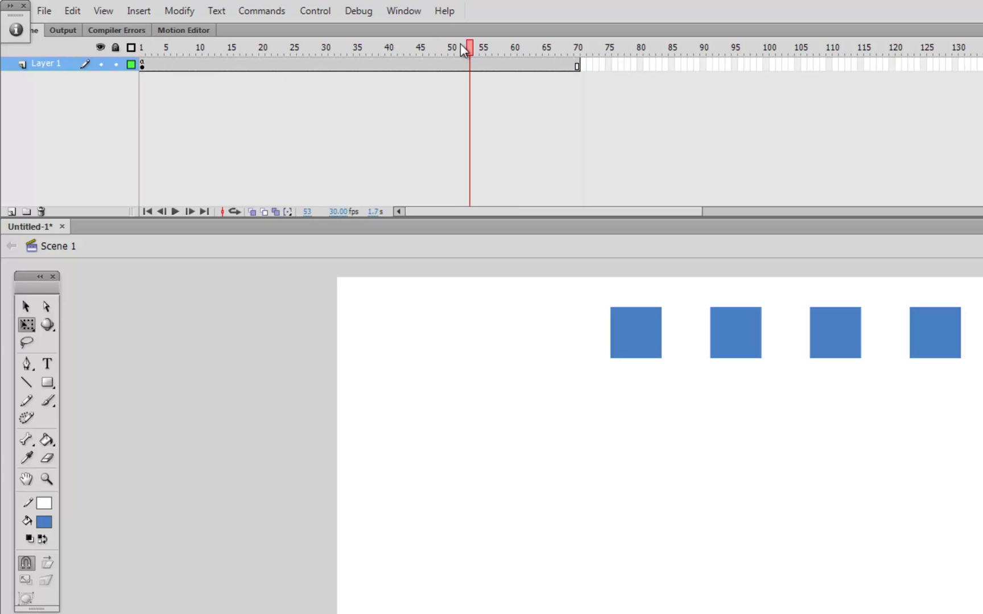
Open the script of frame 1 on Layer 1, widen the Actions editor and place it below the row of buttons
click(143, 66)
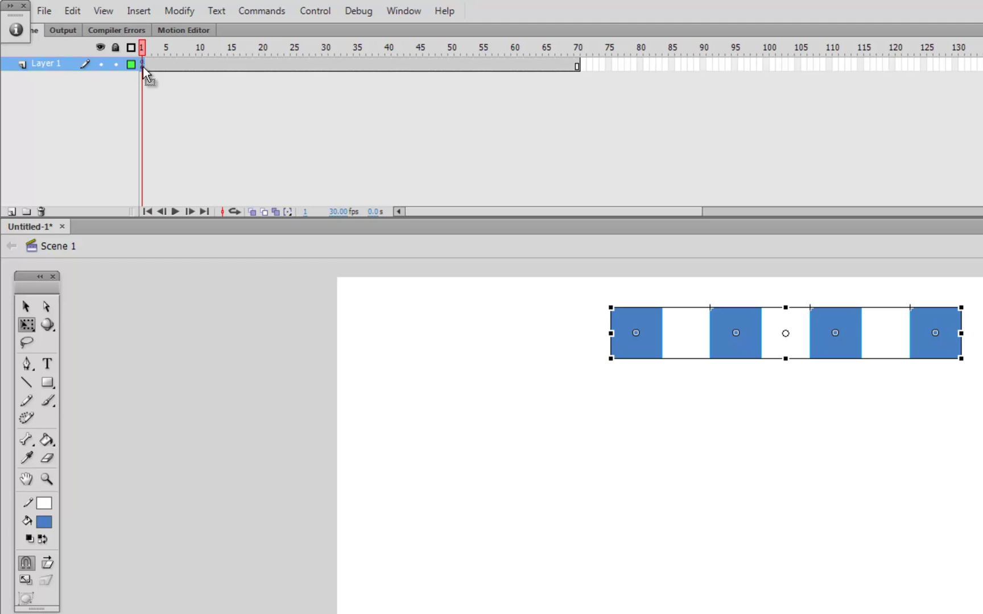
right_click(143, 67)
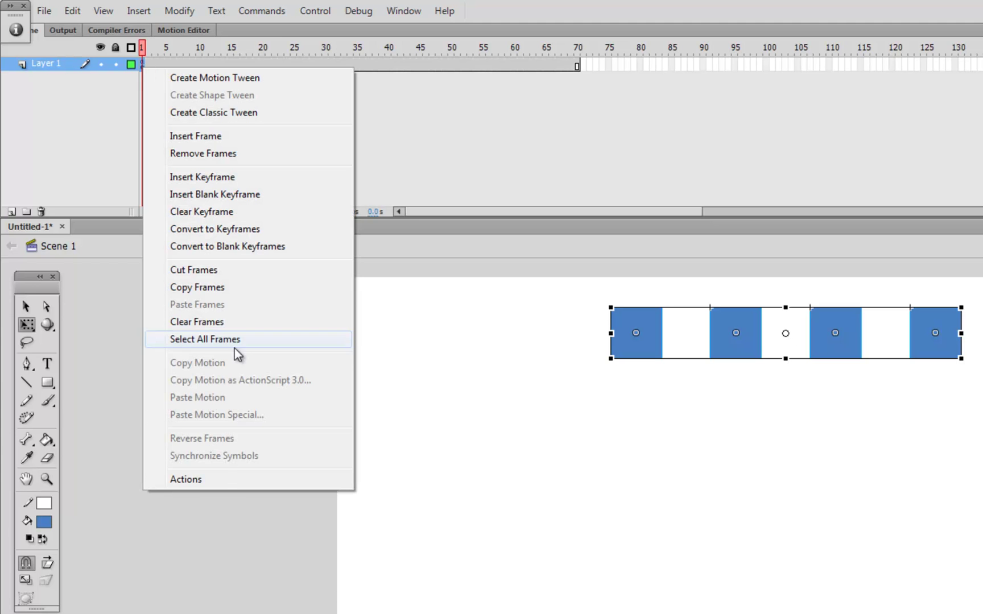
click(214, 483)
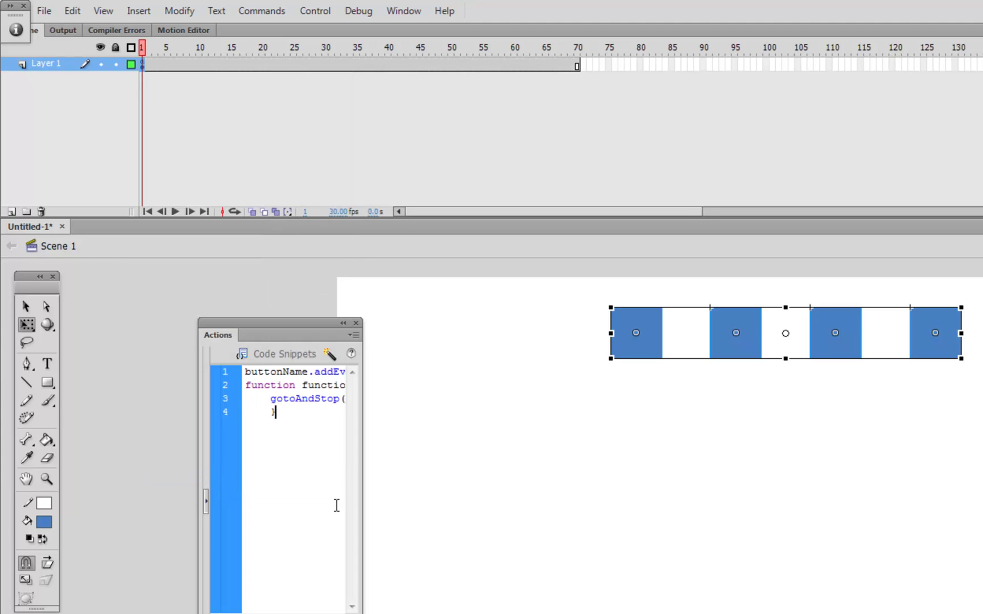
drag(361, 613, 717, 613)
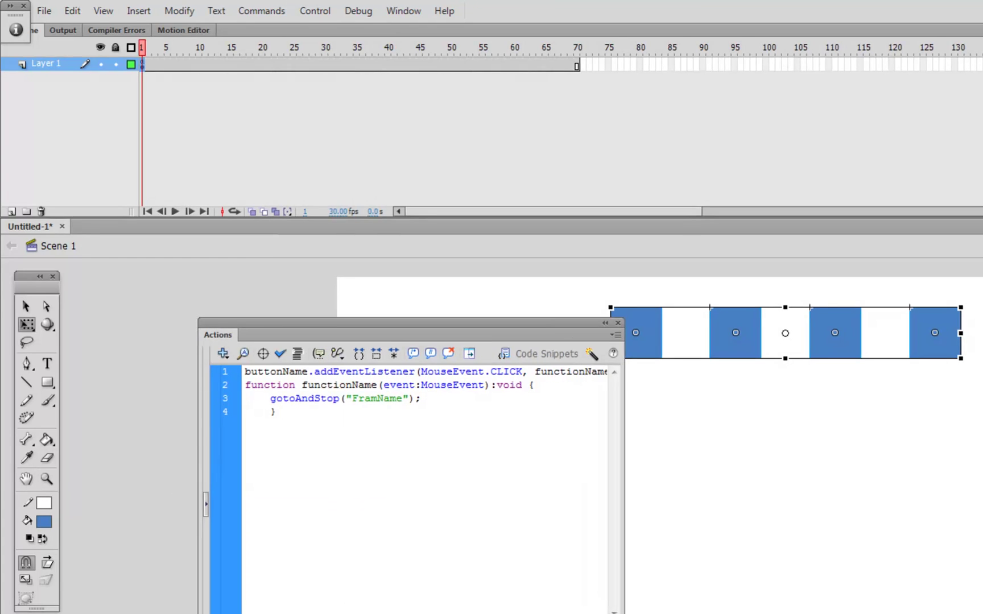
drag(654, 579, 655, 579)
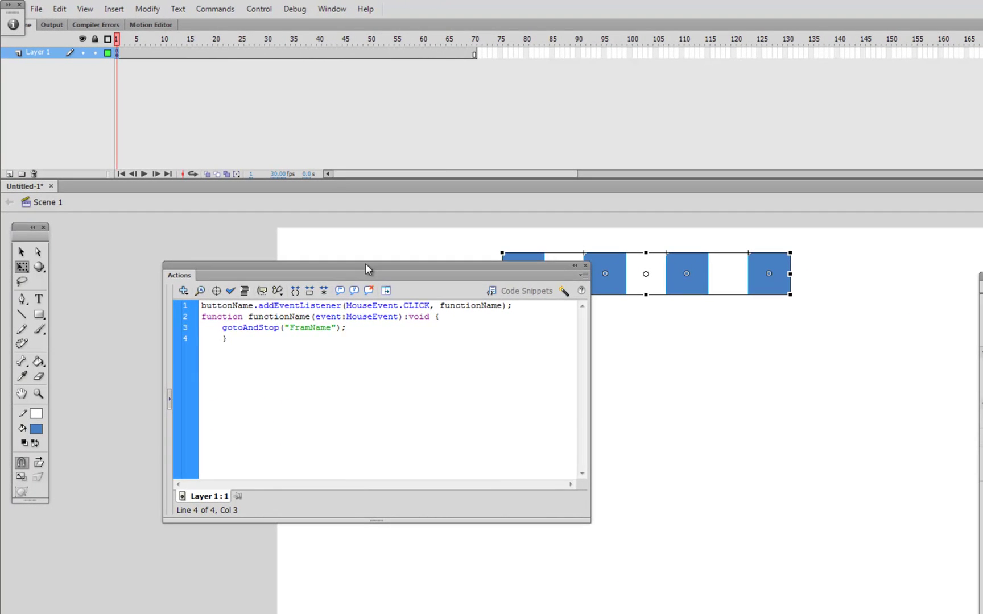
drag(366, 264, 603, 379)
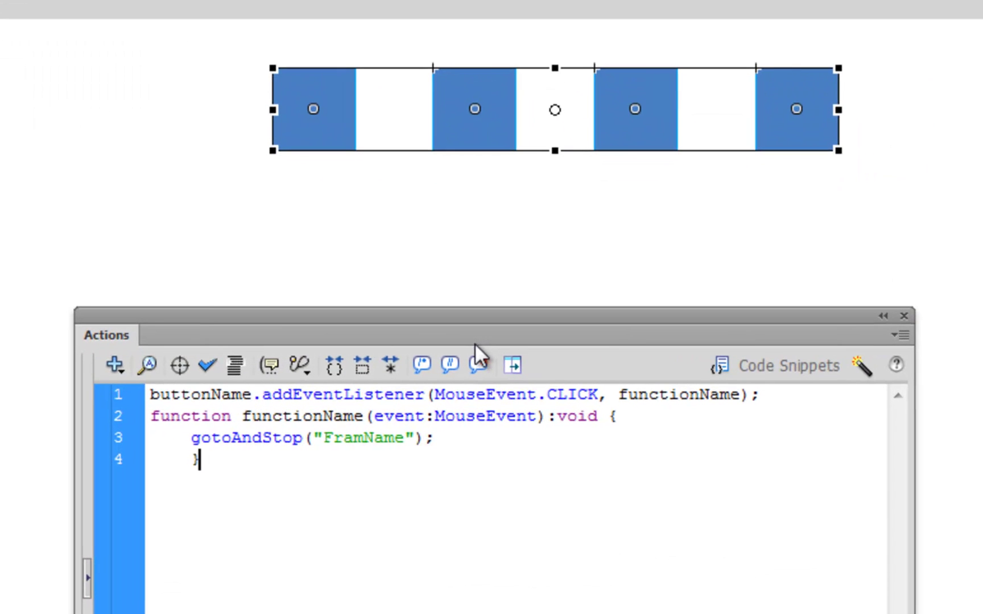
Examine the button name, function name and frame name placeholders in the click event listener script
drag(252, 398, 107, 398)
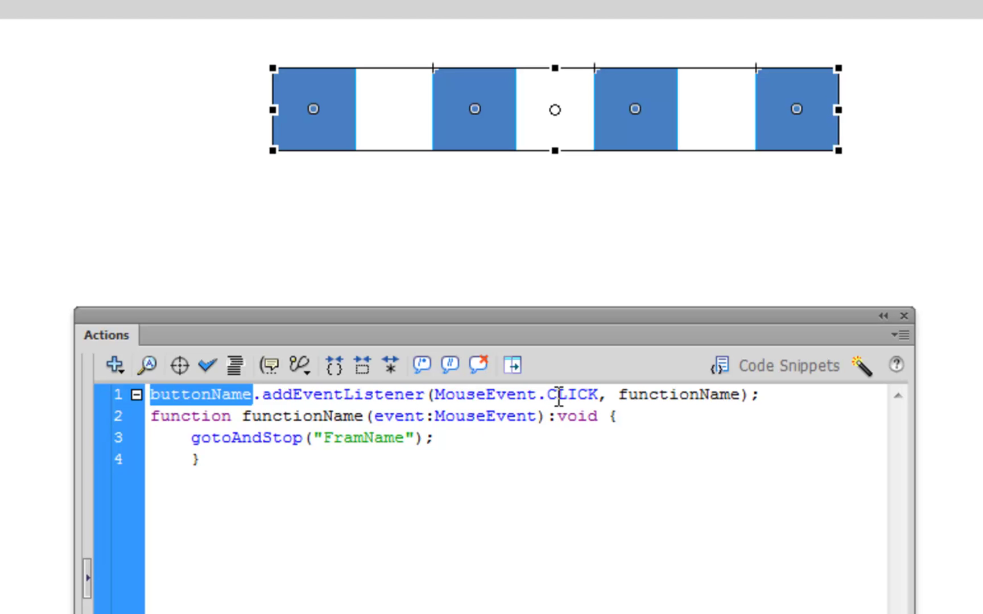
drag(619, 396, 743, 396)
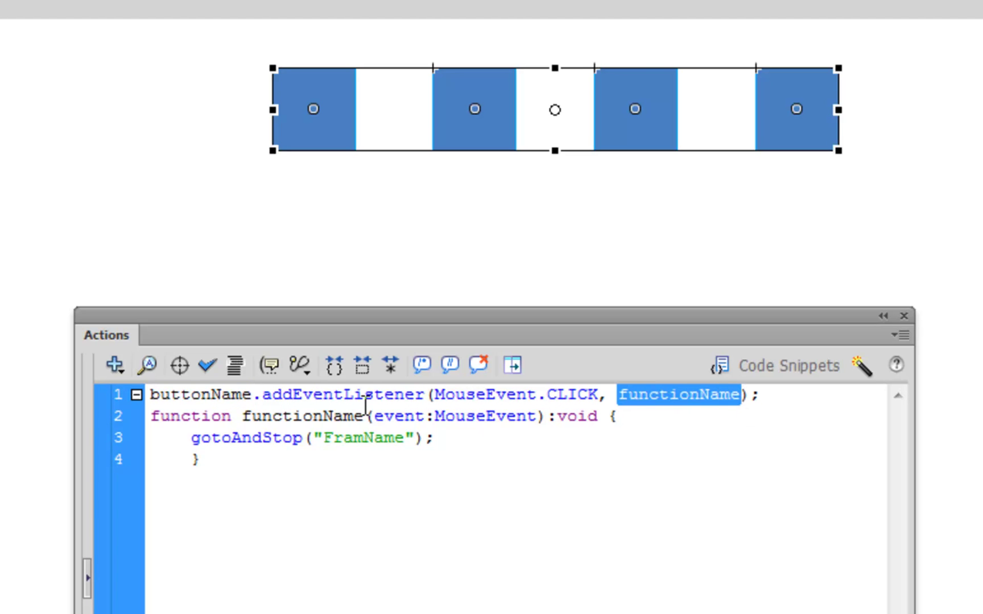
drag(247, 419, 368, 421)
drag(191, 438, 450, 437)
click(364, 439)
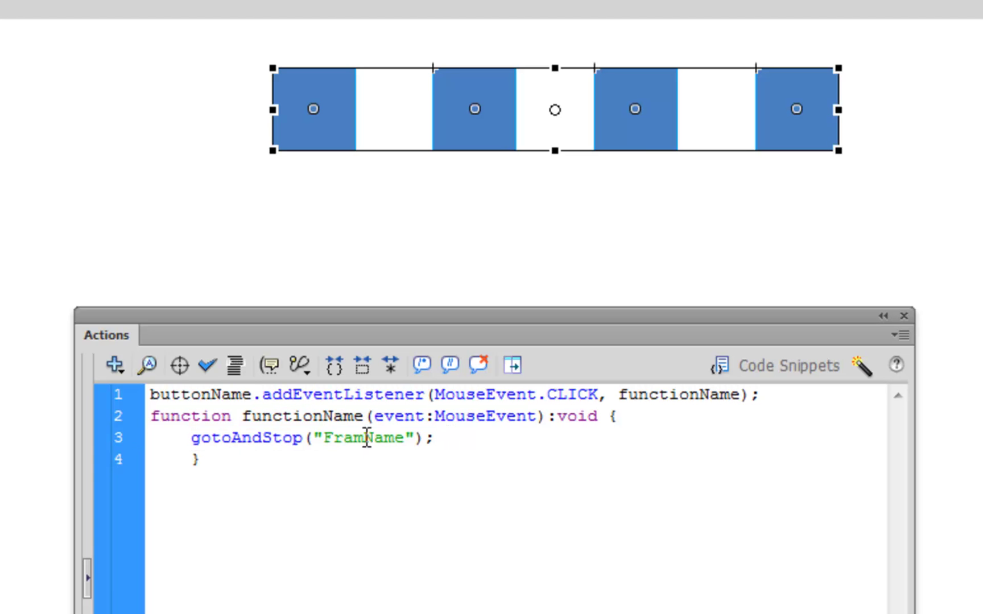
drag(322, 438, 409, 438)
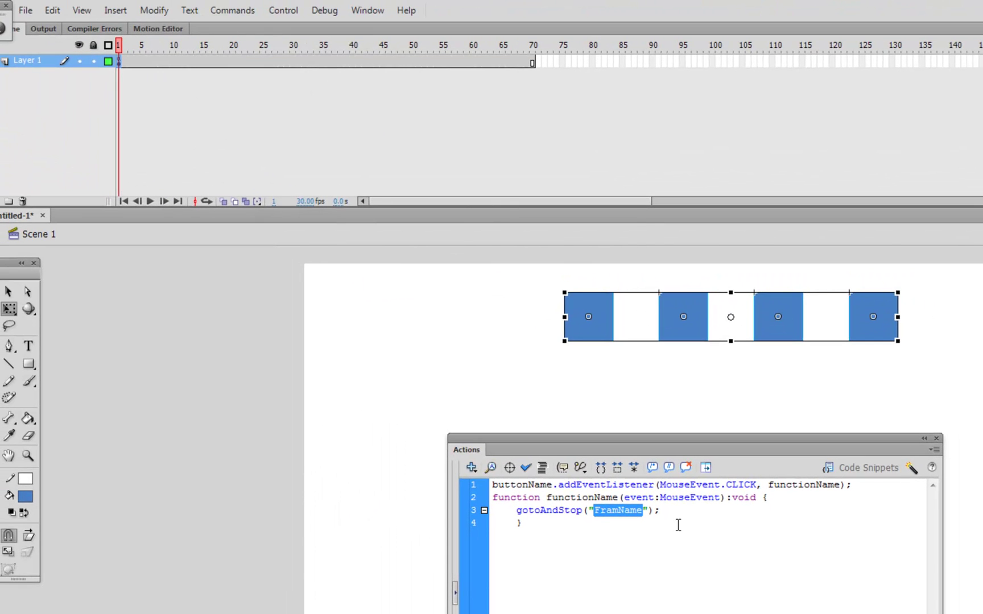
click(683, 513)
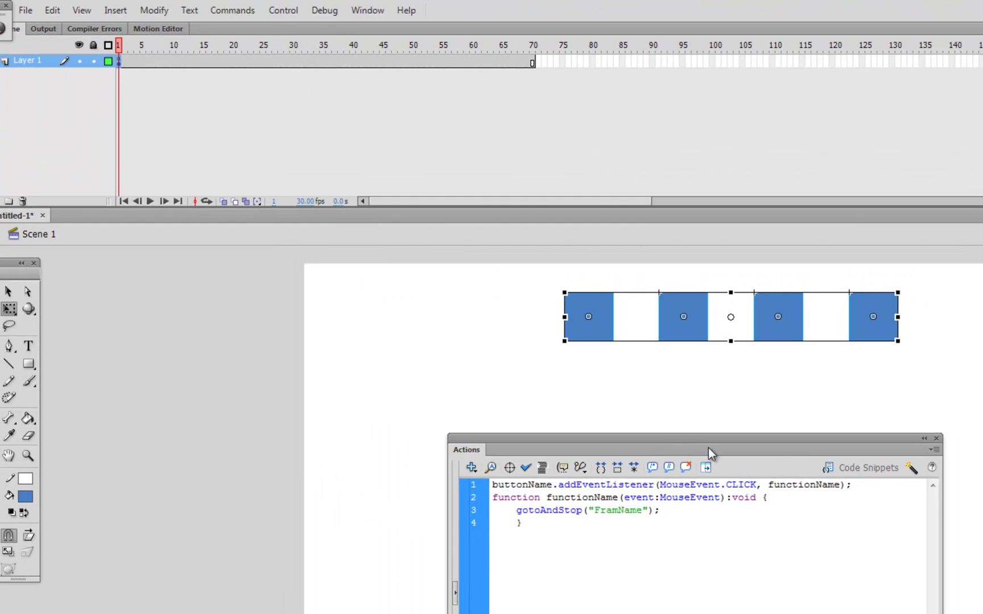
Close the Actions editor, then add a new layer and move it beneath Layer 1
click(935, 439)
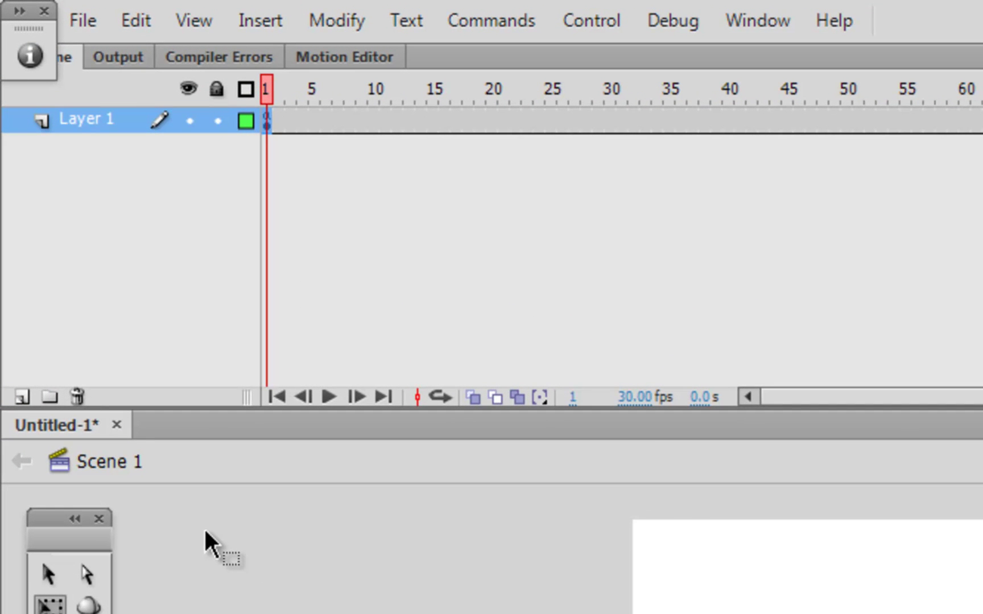
click(20, 397)
drag(144, 122, 143, 160)
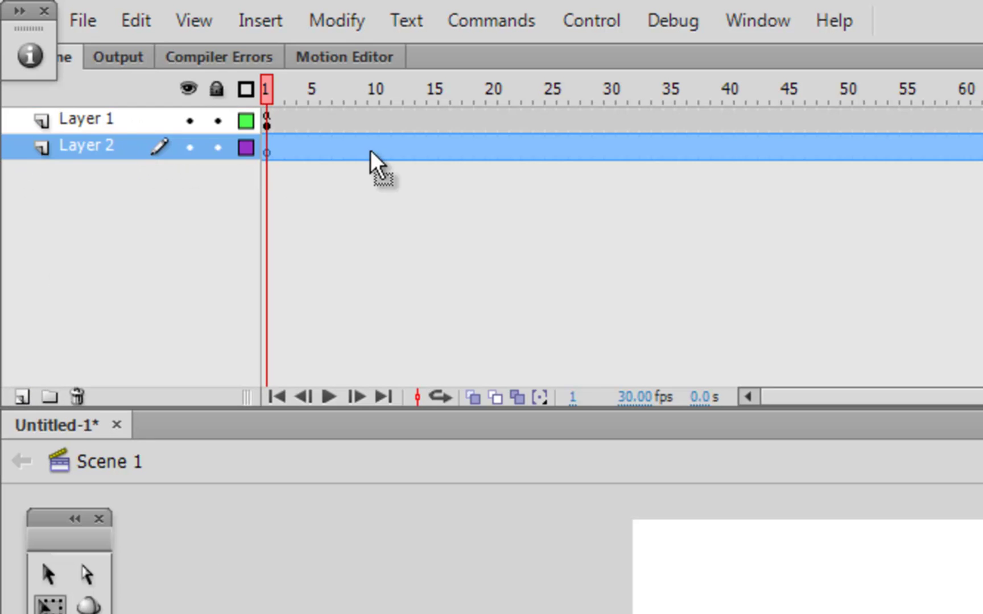
Rename Layer 1 as MasterNav and Layer 2 as SubNav
double_click(91, 122)
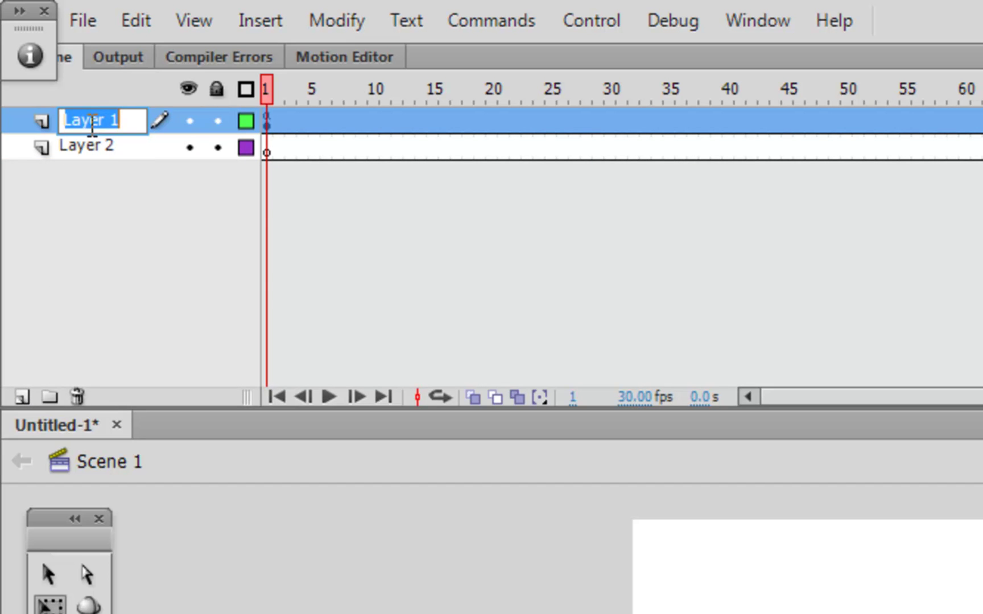
text(Master)
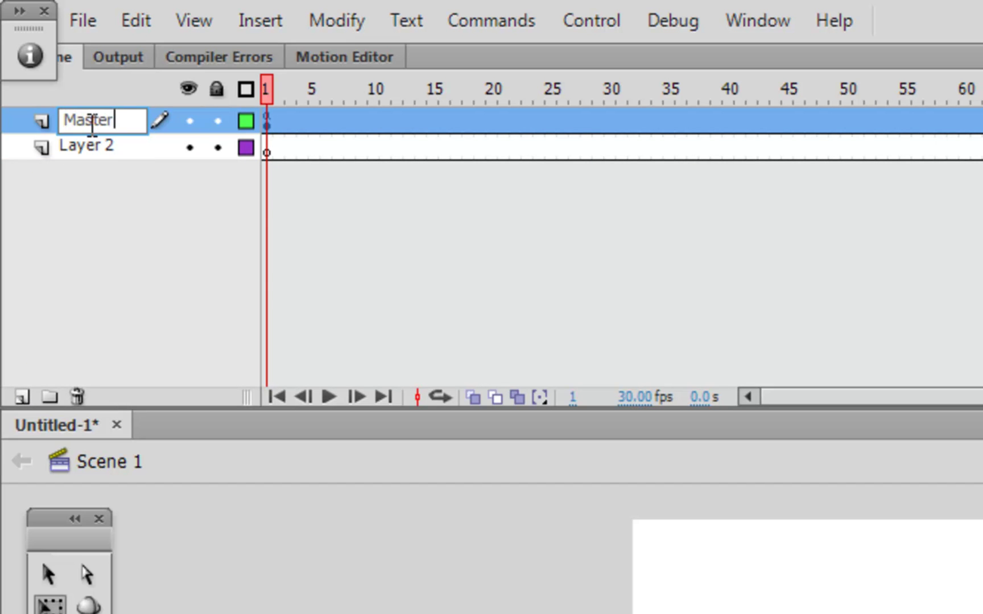
text(Nav)
click(115, 147)
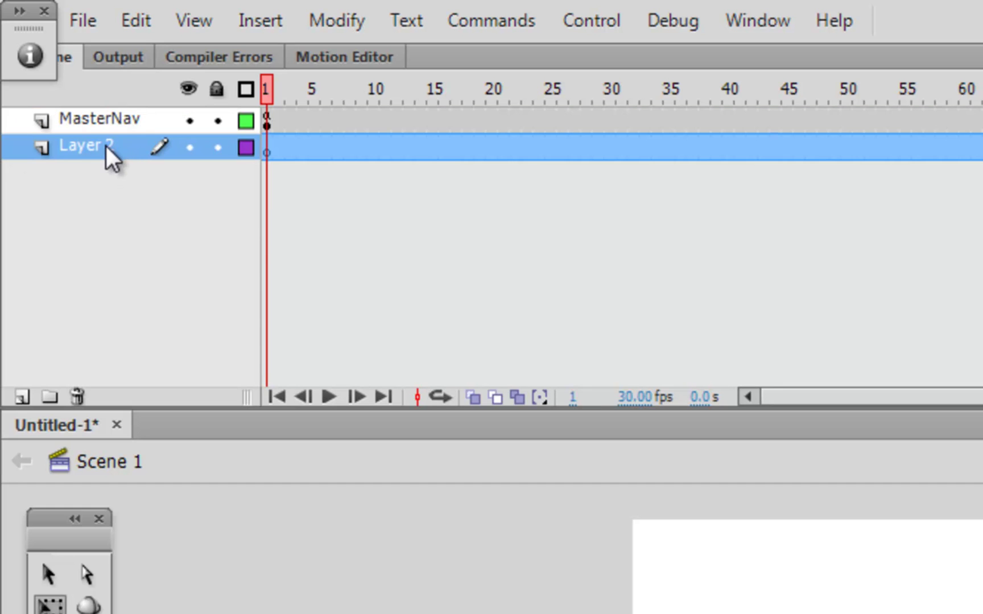
double_click(110, 147)
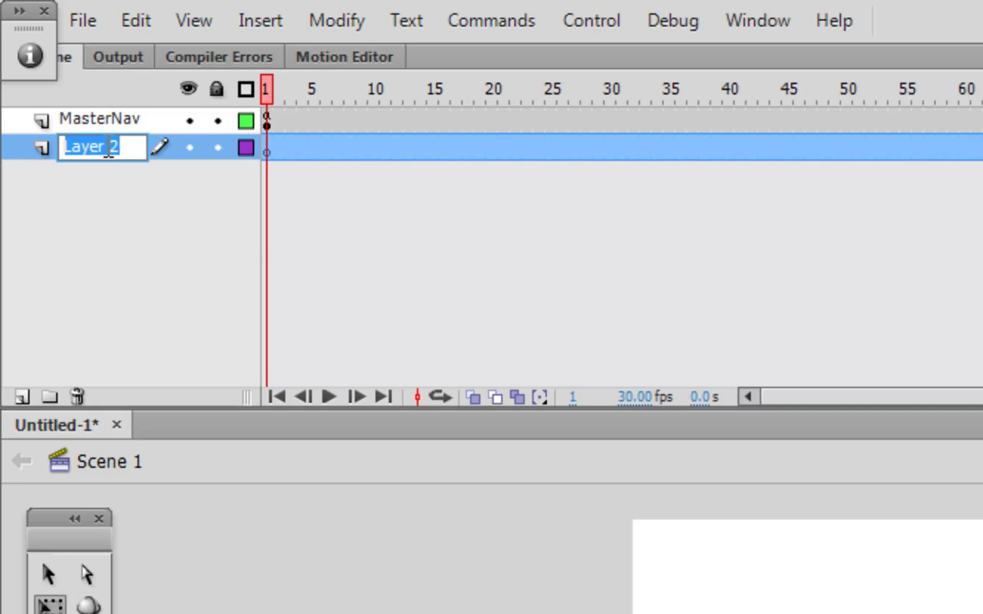
text(Sub)
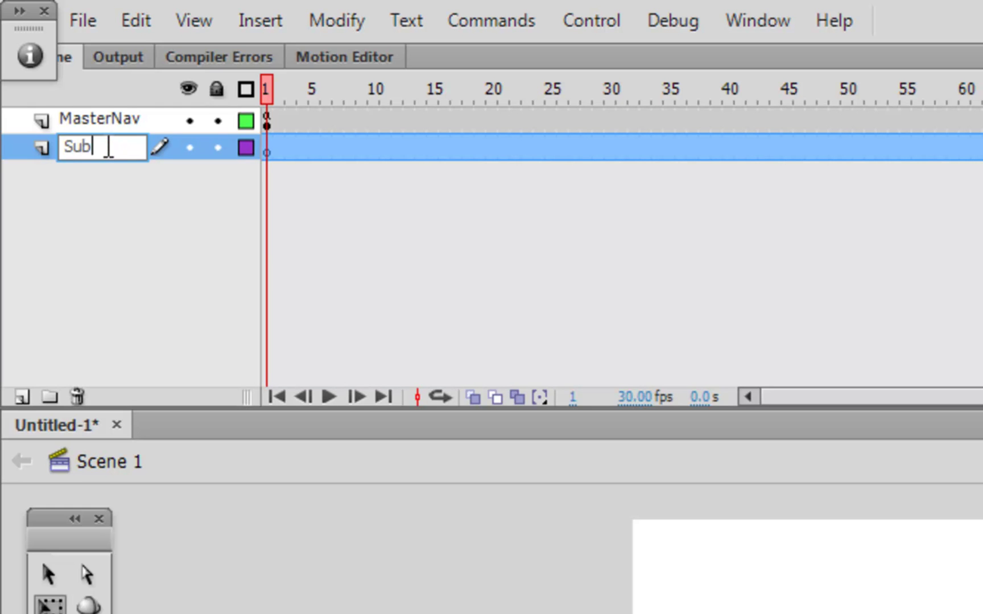
text(Nav)
key(Return)
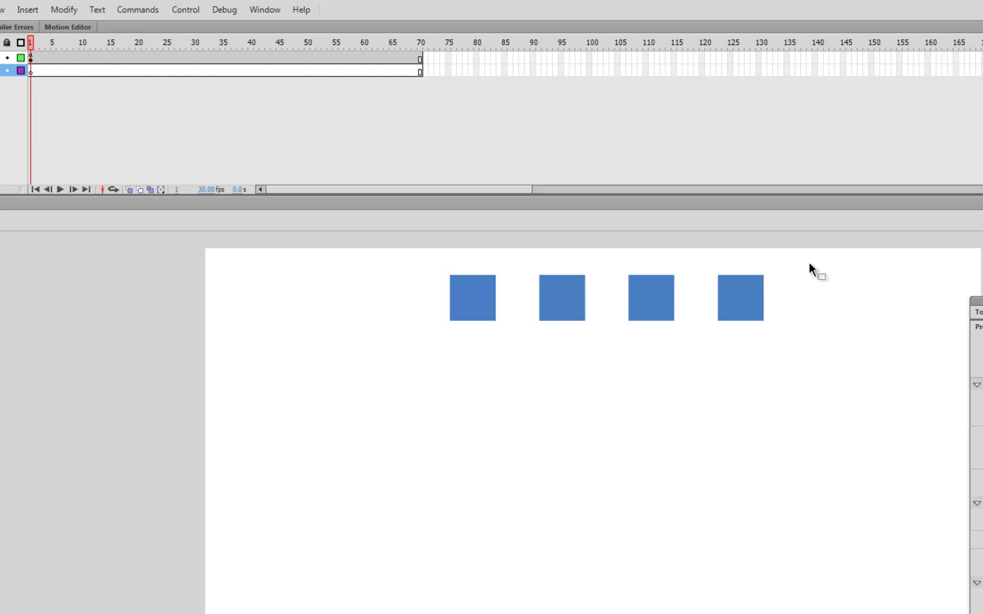
Copy the last three square buttons onto the SubNav layer and place the copies just below the main button row
drag(805, 266, 522, 353)
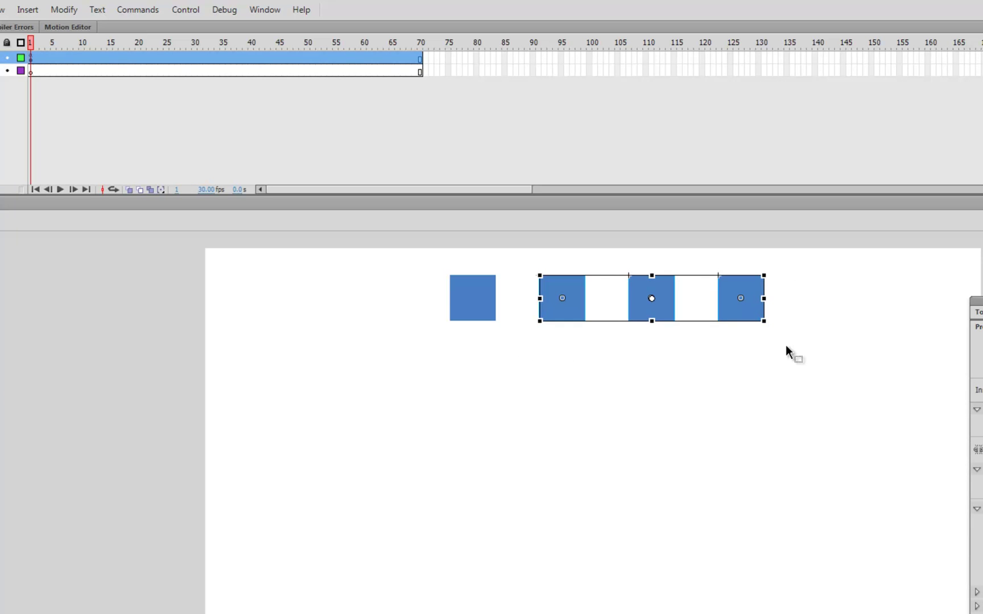
click(64, 71)
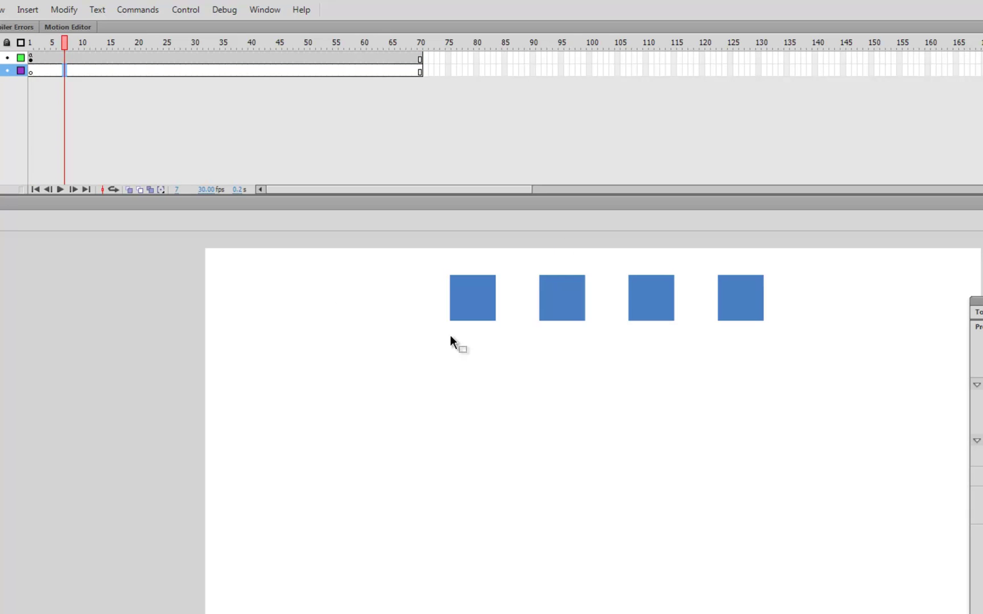
key(ctrl+v)
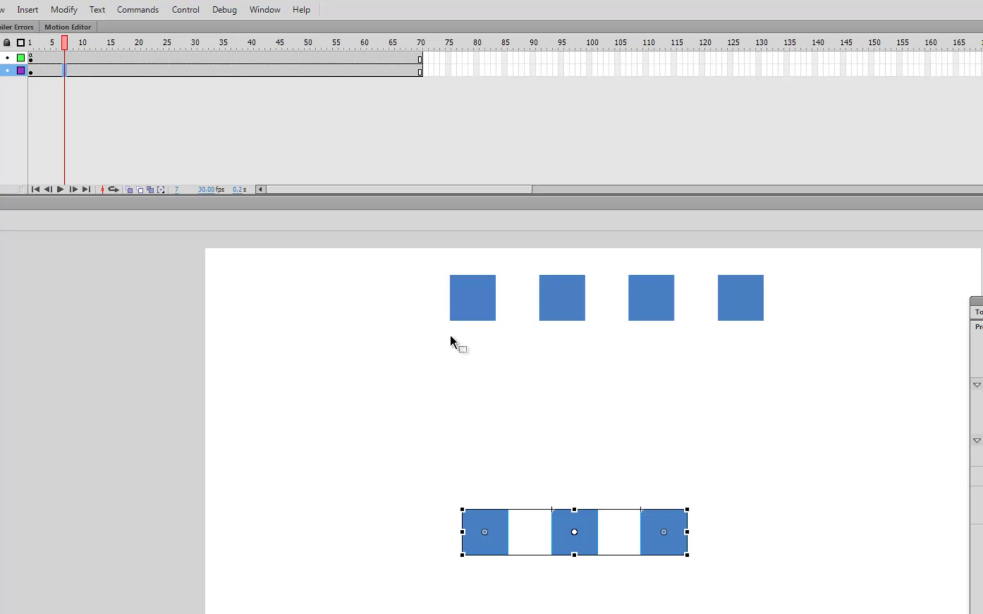
drag(493, 543, 527, 372)
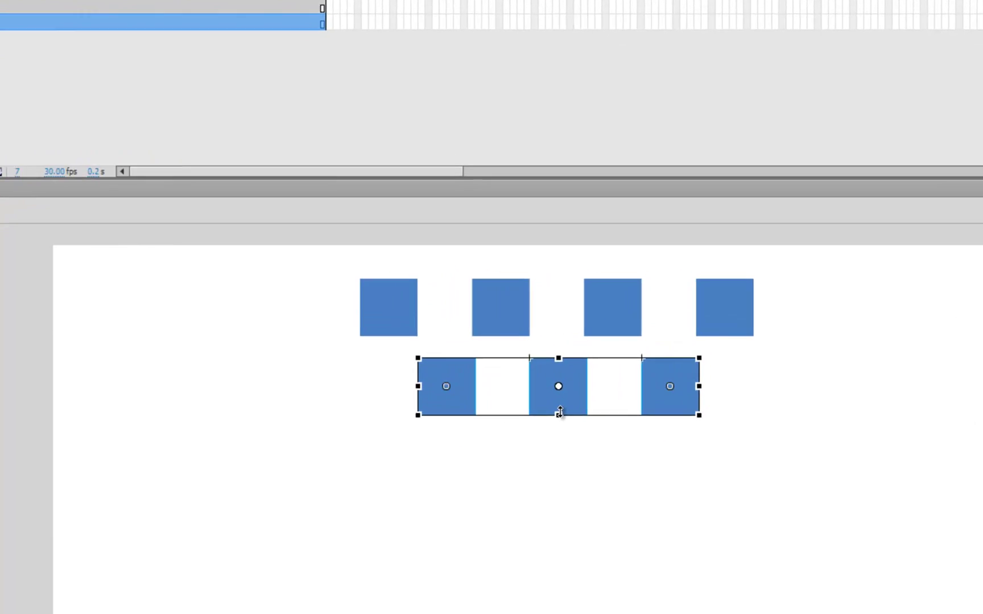
Squash the three copied buttons vertically to a height of 12, keeping them beneath the main row
drag(608, 383, 607, 362)
drag(493, 420, 493, 405)
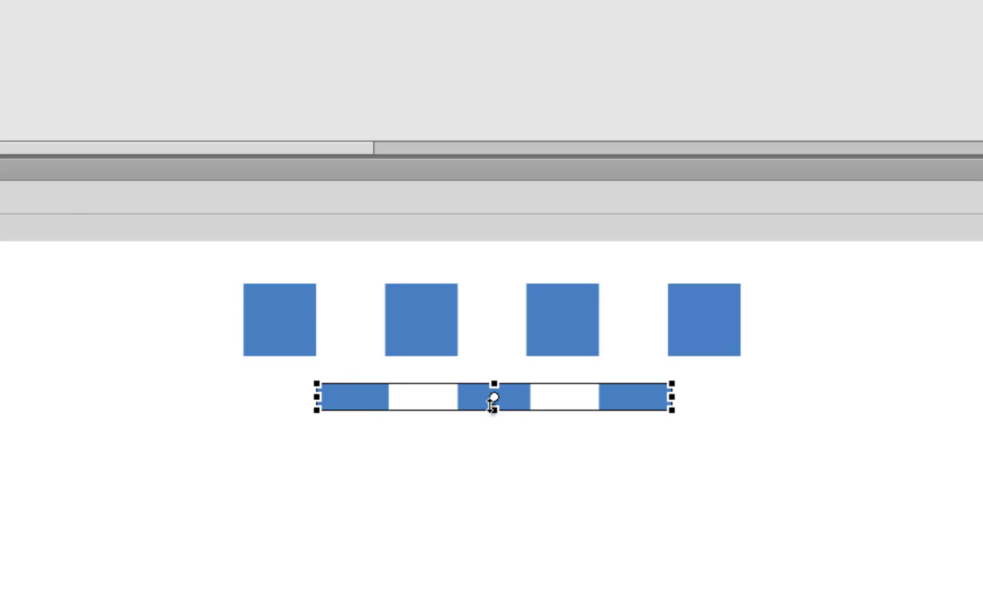
click(414, 445)
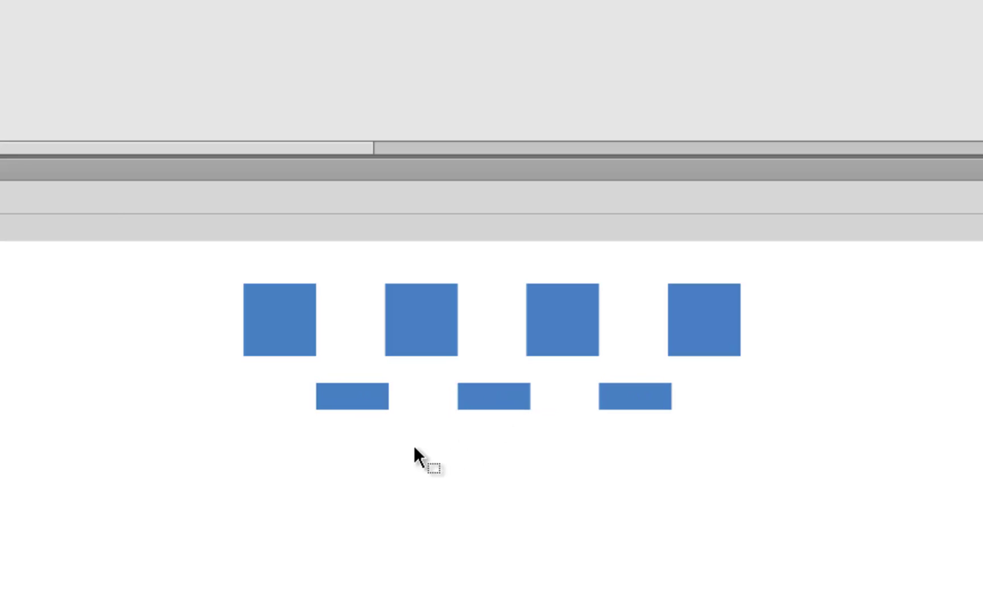
Name the first small button's instance red1_btn
click(369, 398)
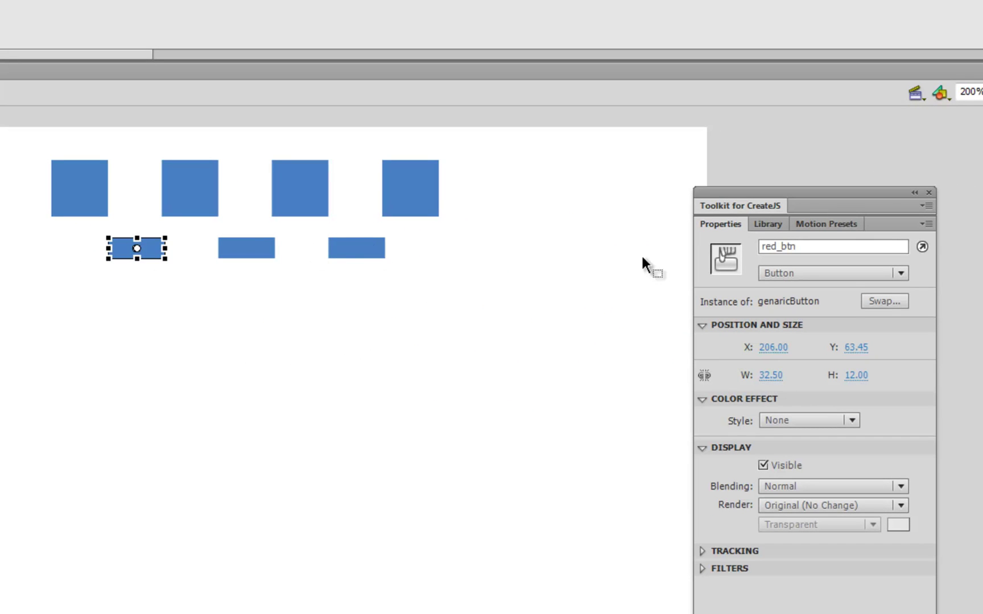
click(810, 246)
key(Left)
key(Left)
key(Left)
key(Left)
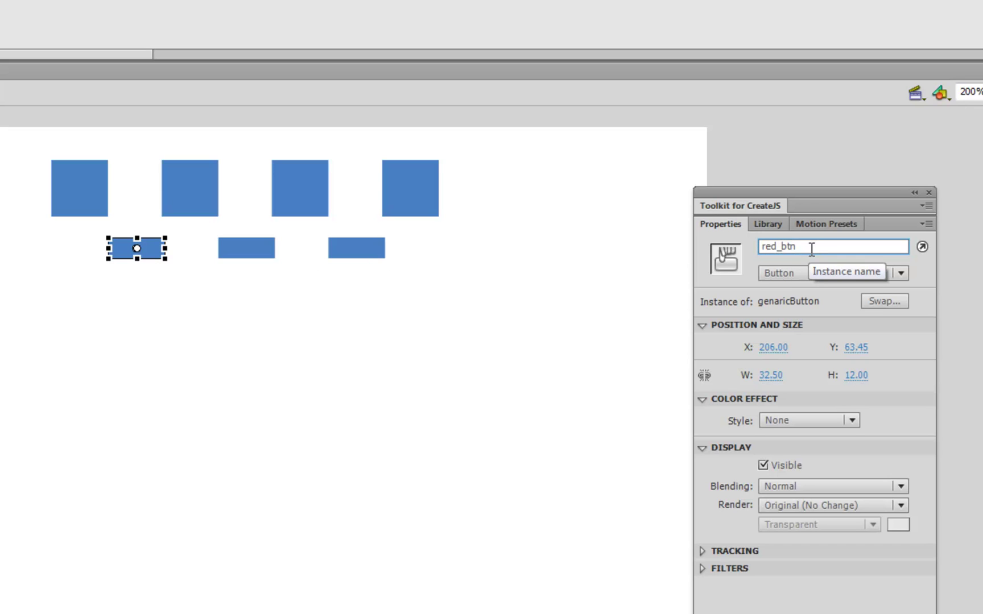
text(1)
Name the middle small button's instance red2_btn
click(243, 248)
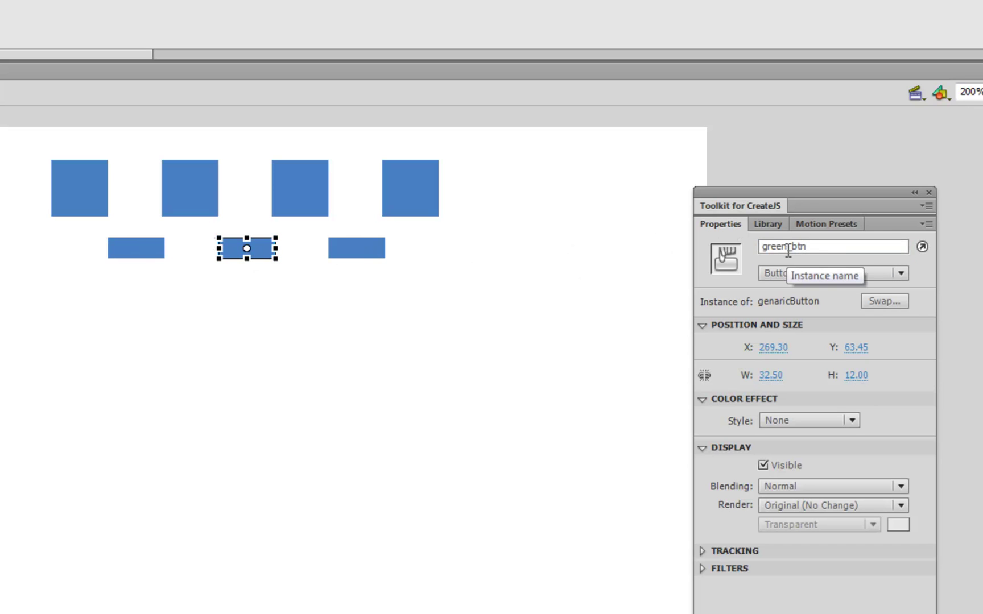
drag(787, 246, 759, 246)
text(red)
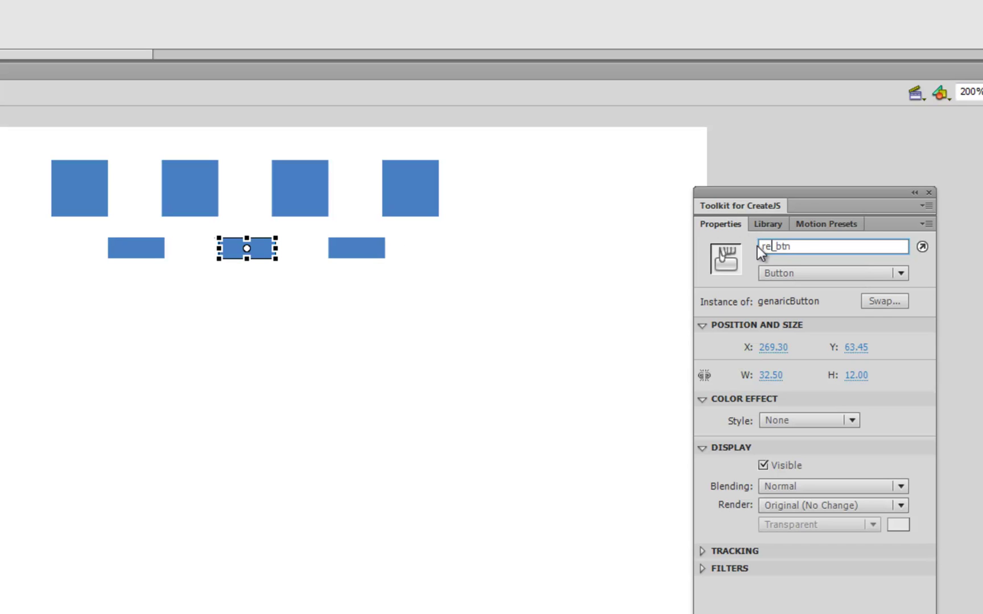
text(2)
Name the third small button's instance red3_btn
click(335, 240)
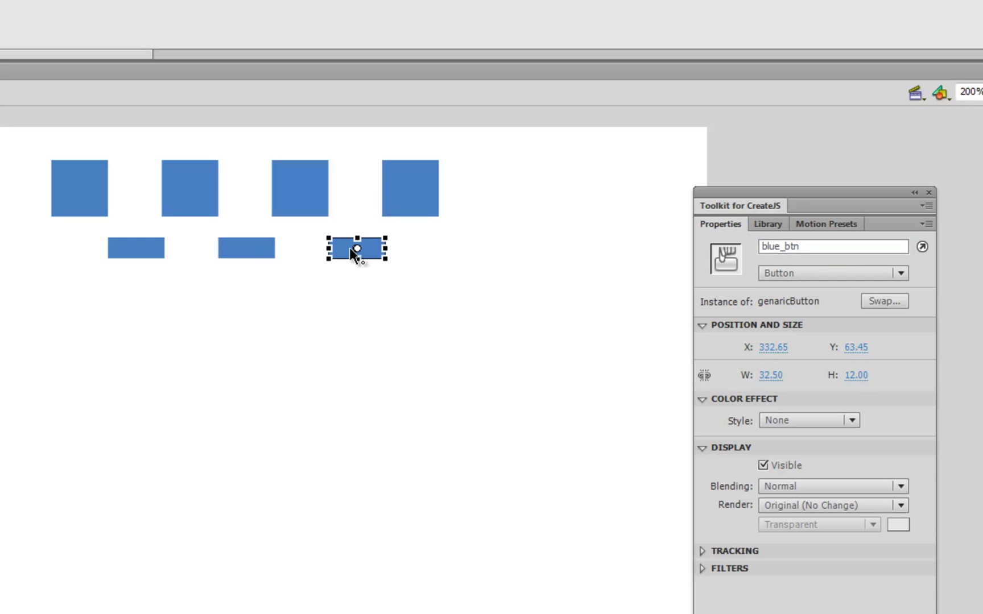
click(780, 246)
key(shift+Home)
text(red3)
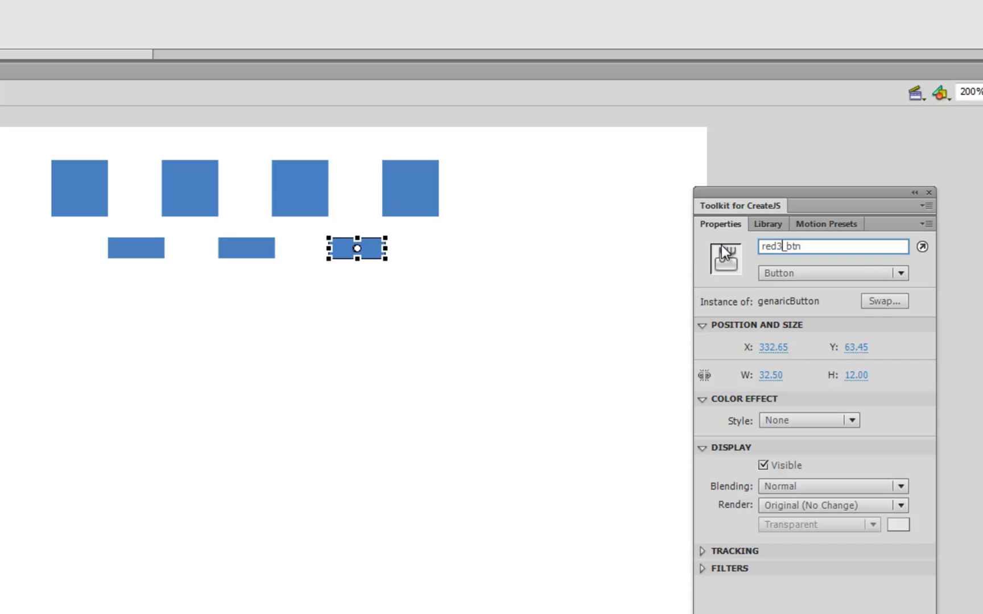
click(356, 275)
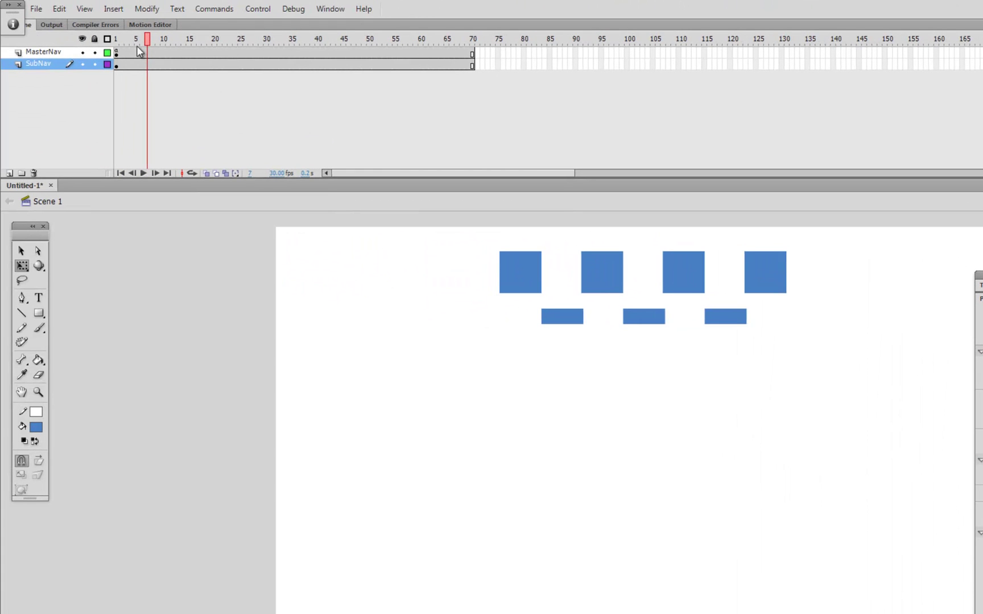
Check which buttons belong to the MasterNav and SubNav layers by hiding and showing each layer in turn
click(177, 53)
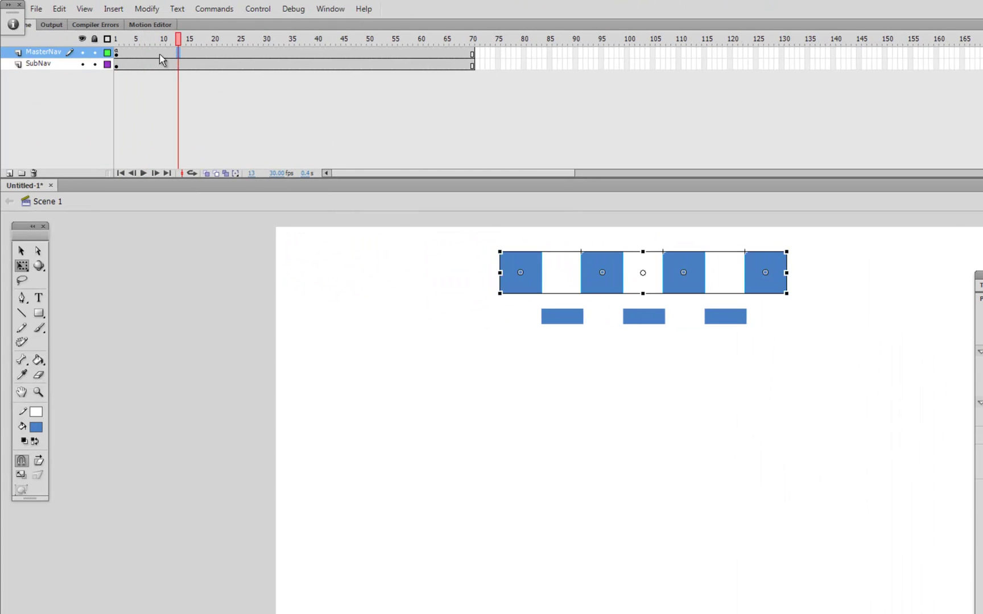
click(82, 52)
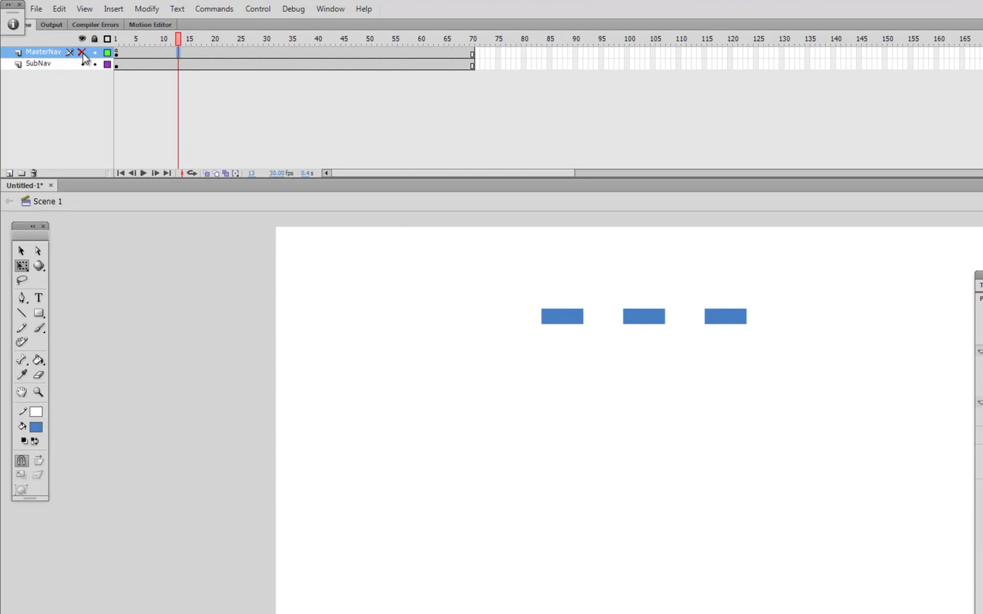
click(82, 53)
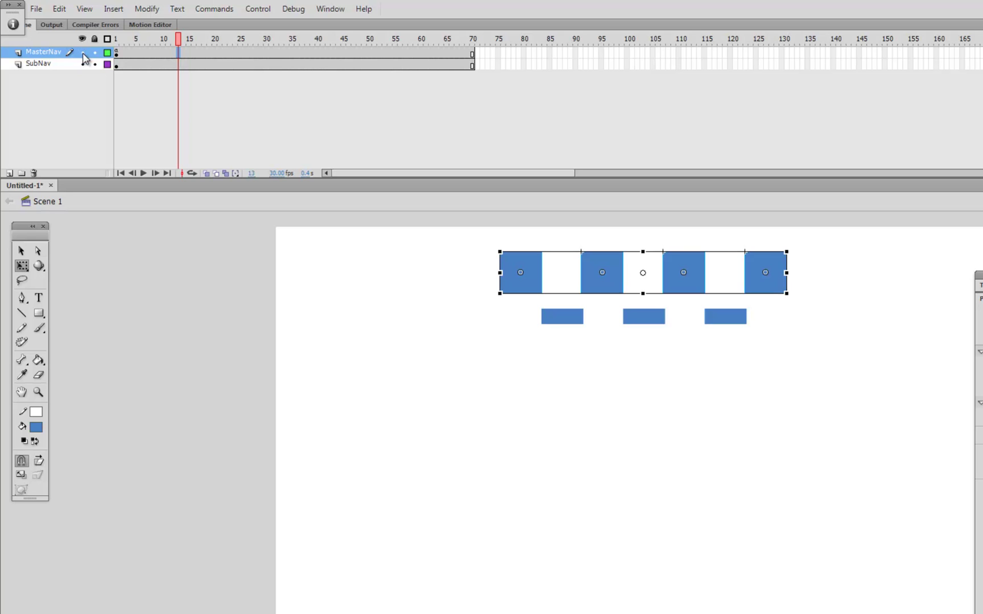
click(82, 64)
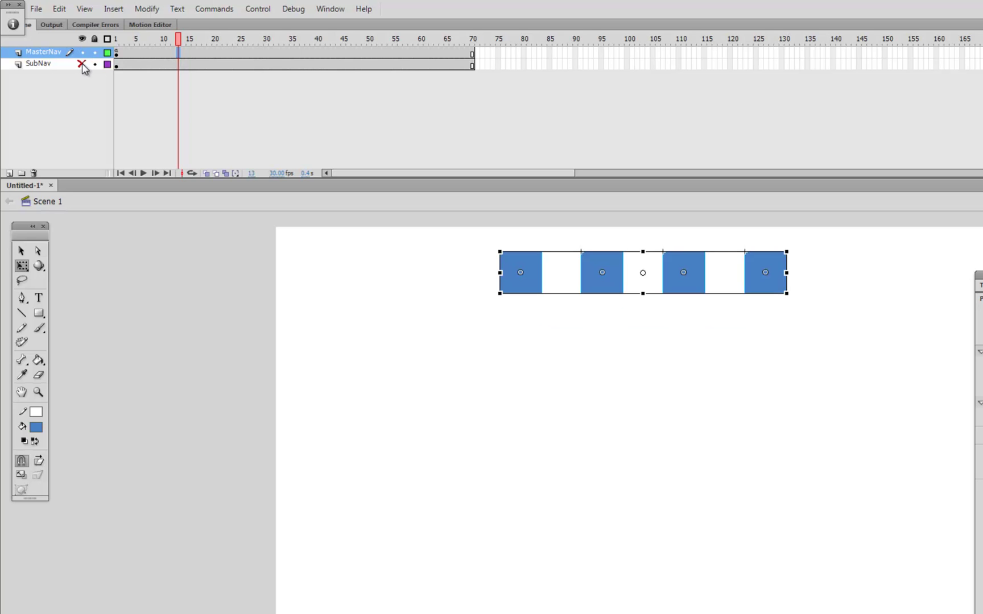
click(82, 64)
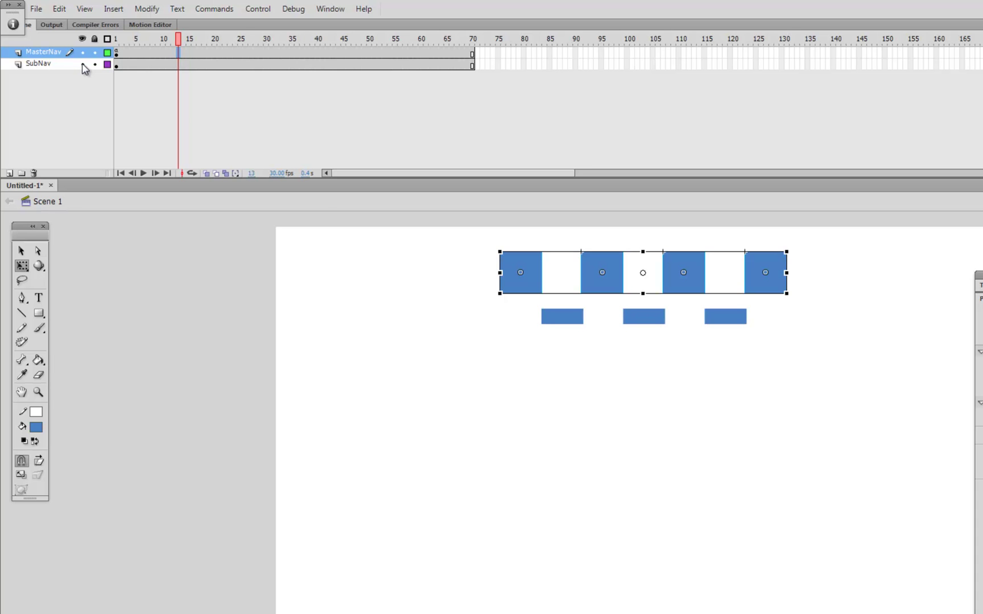
Apply a pure red Tint color effect of about 81% to the three small SubNav buttons
drag(500, 333, 809, 306)
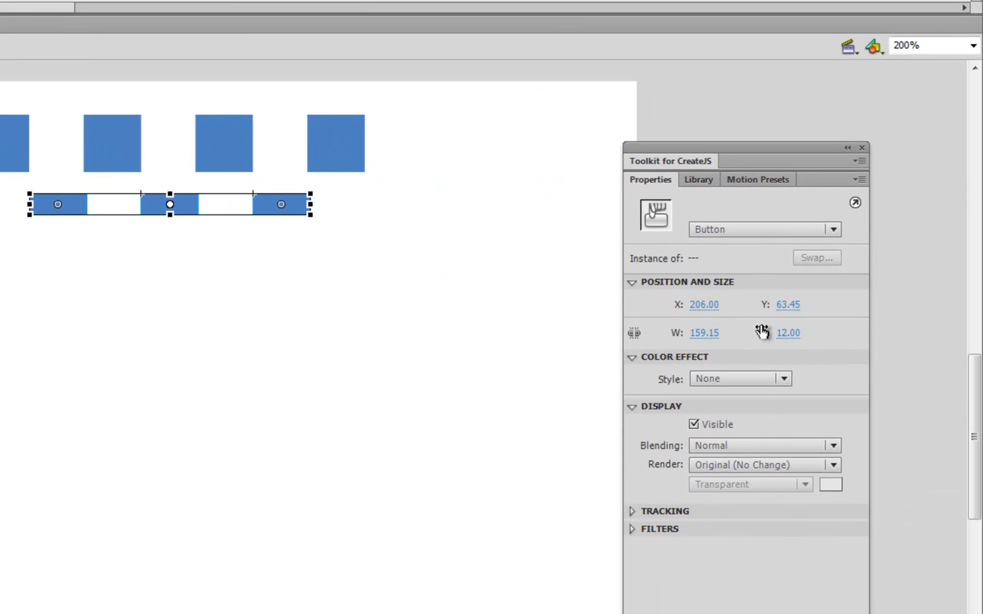
click(784, 379)
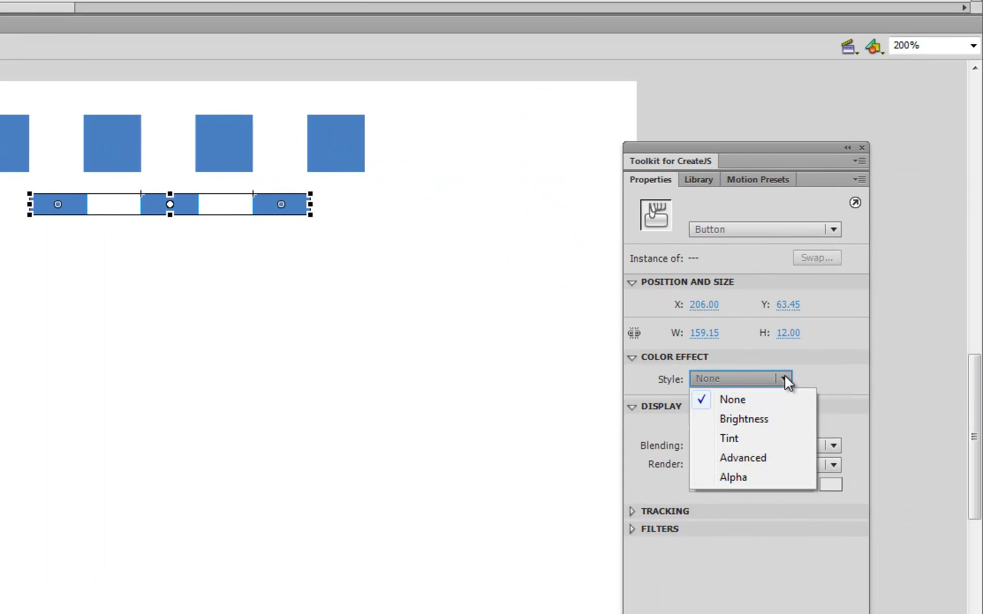
click(761, 438)
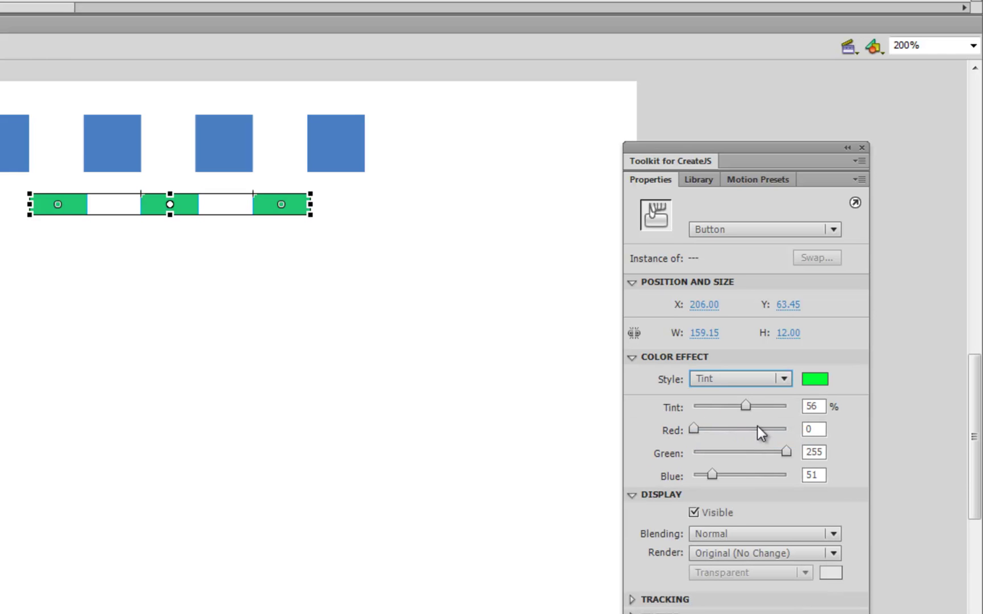
click(815, 379)
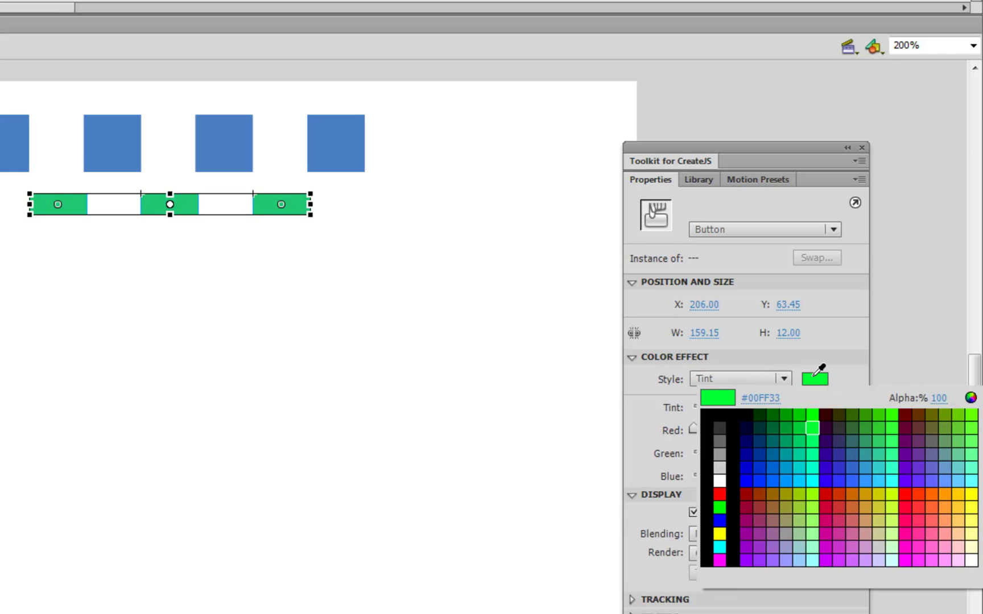
click(720, 493)
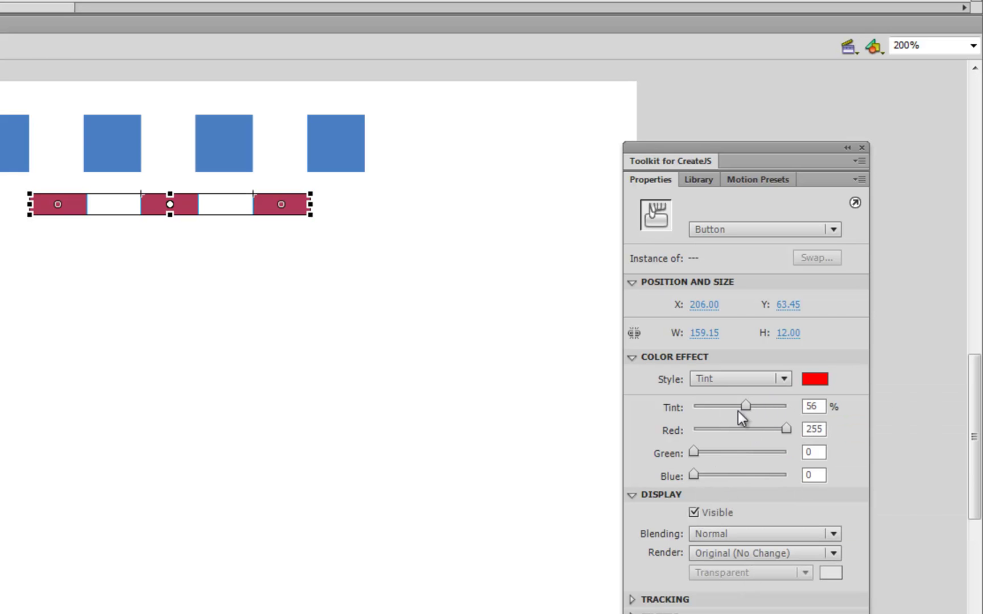
drag(746, 409, 774, 402)
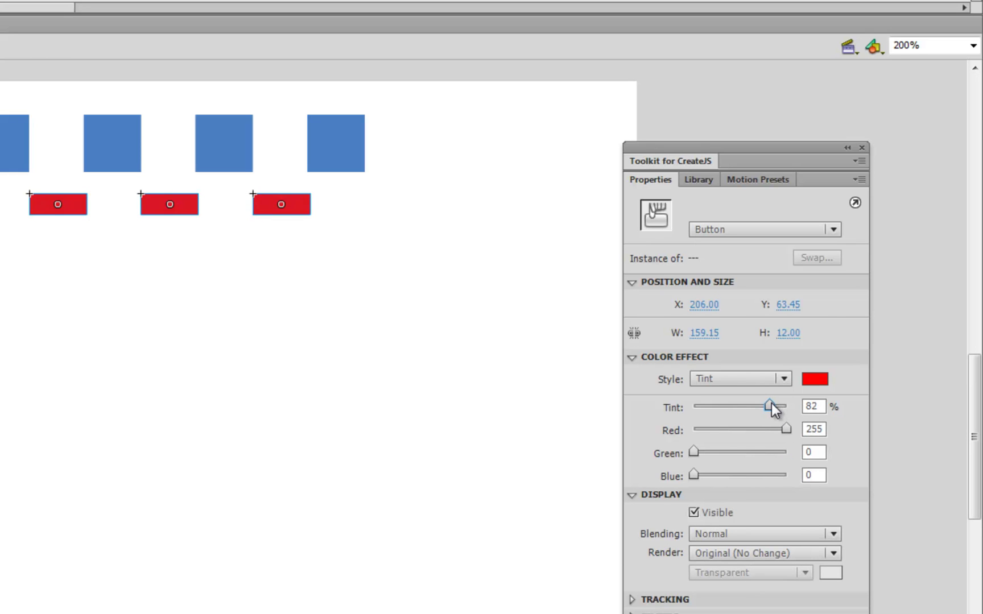
click(59, 241)
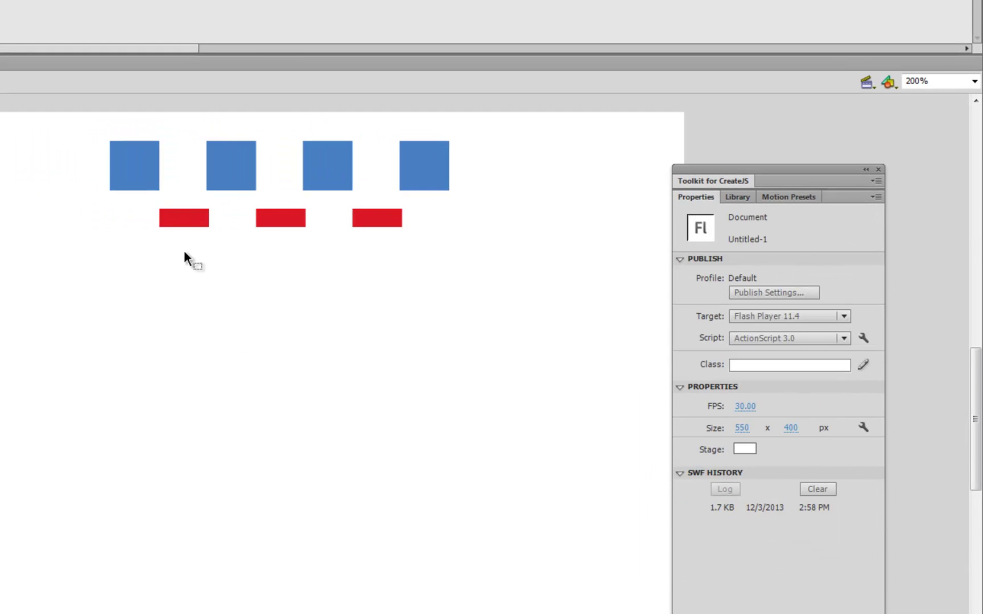
Review the instance properties of the first square button and the small red buttons
click(130, 172)
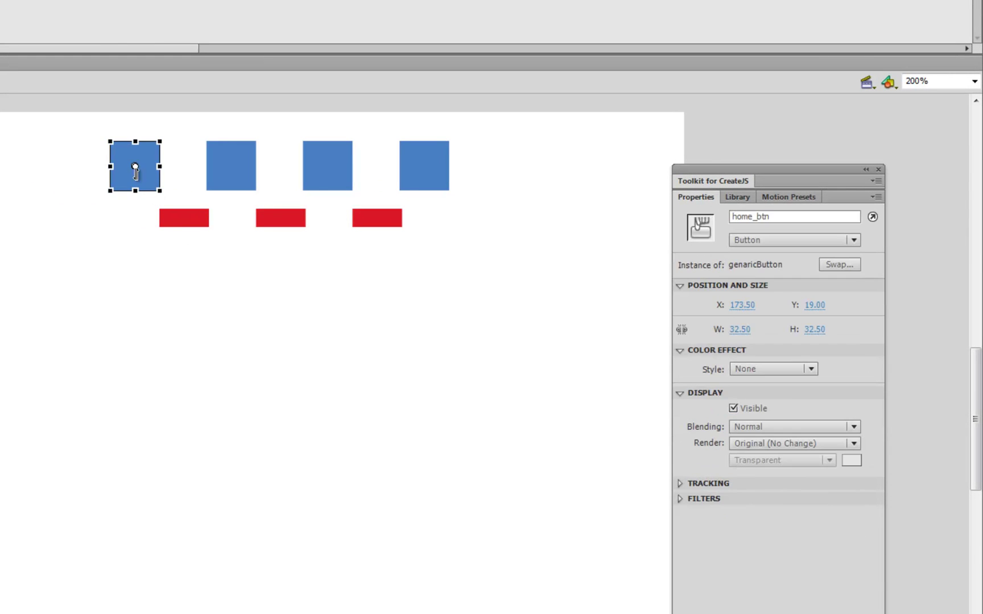
click(184, 218)
click(279, 218)
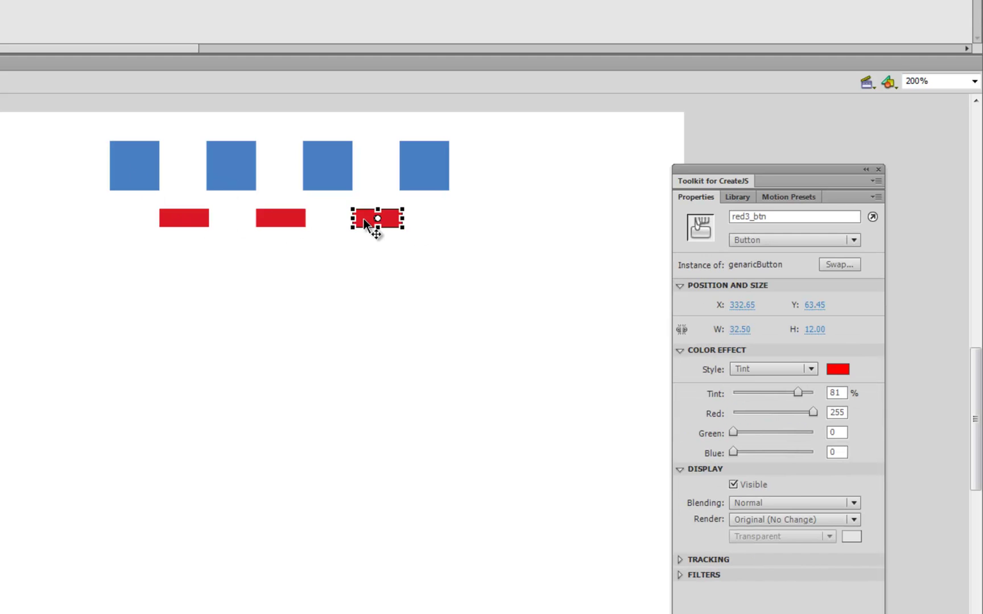
Add a text object reading H on the MasterNav layer, in the empty area beside the buttons
click(452, 223)
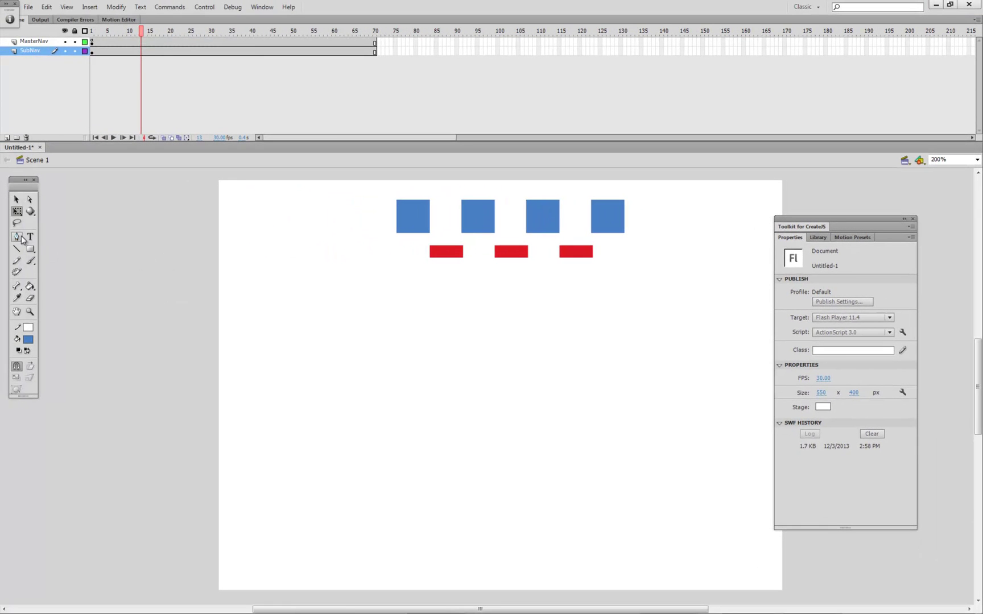
click(30, 237)
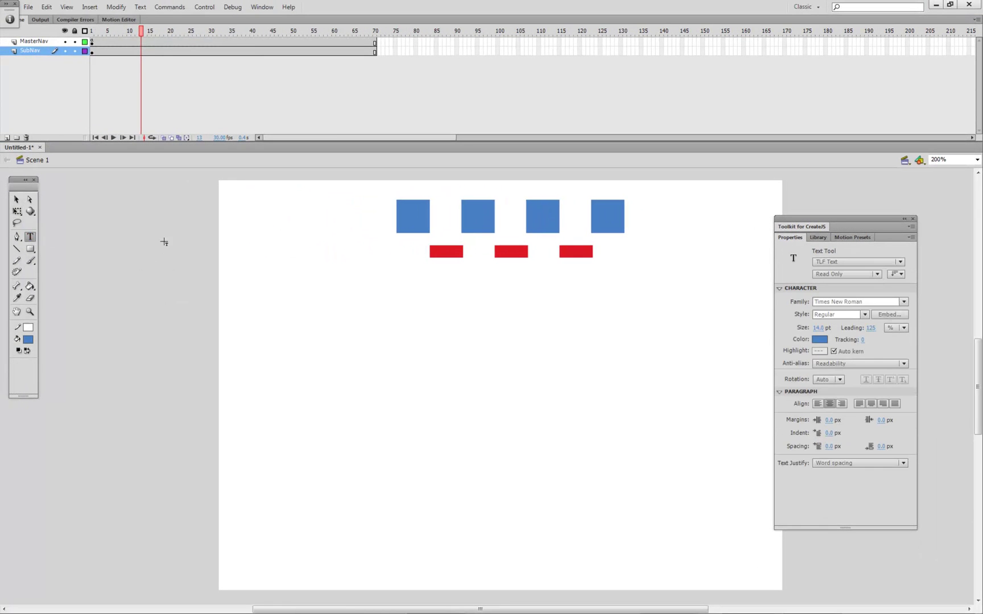
click(104, 44)
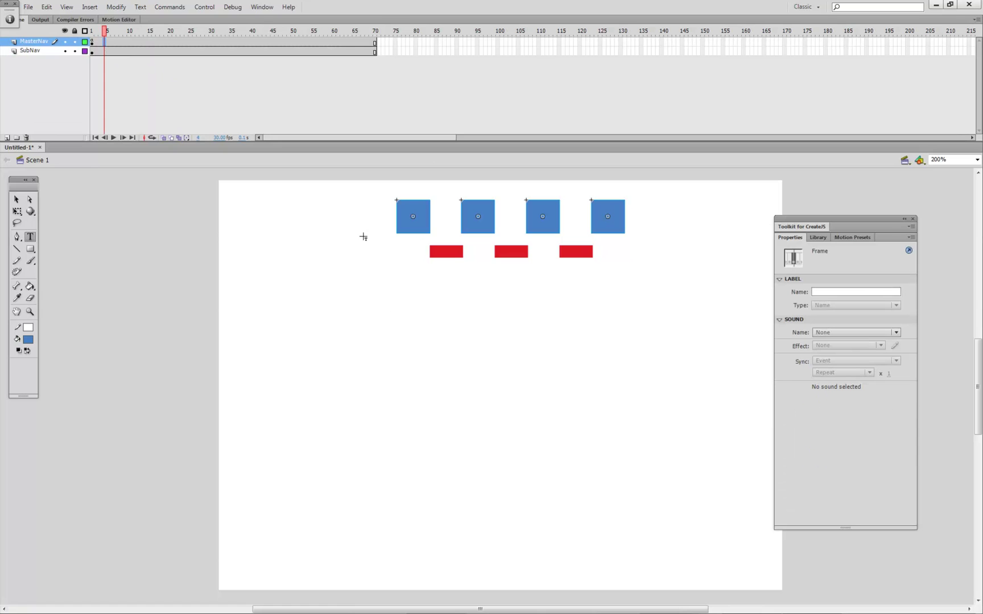
click(401, 227)
key(Escape)
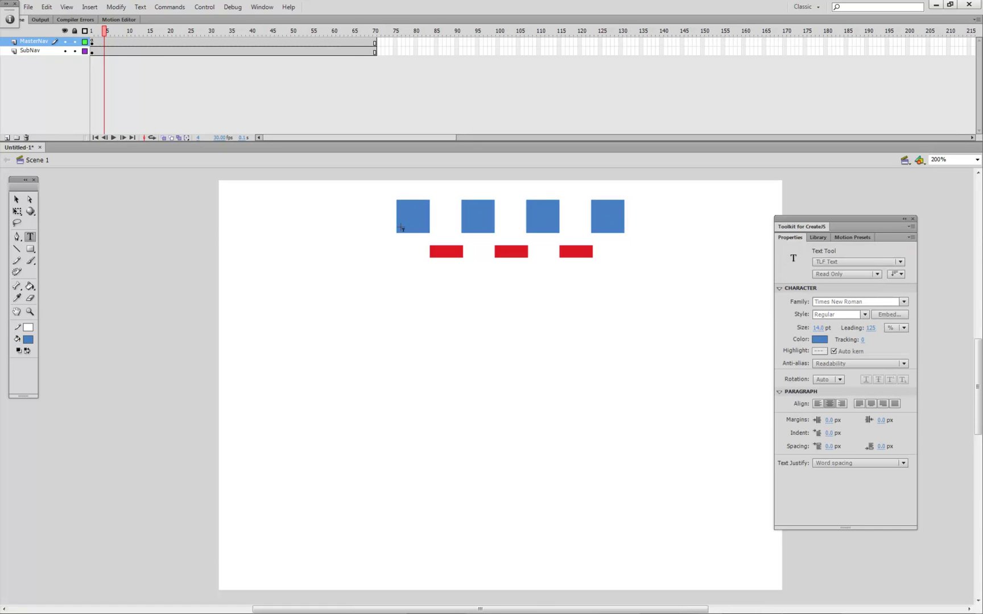
click(354, 242)
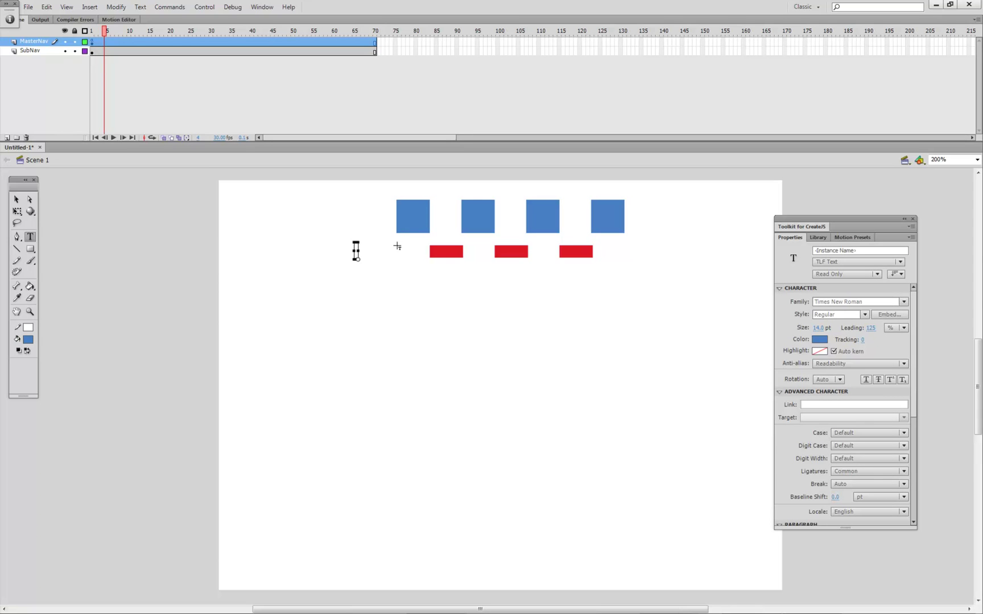
text(H)
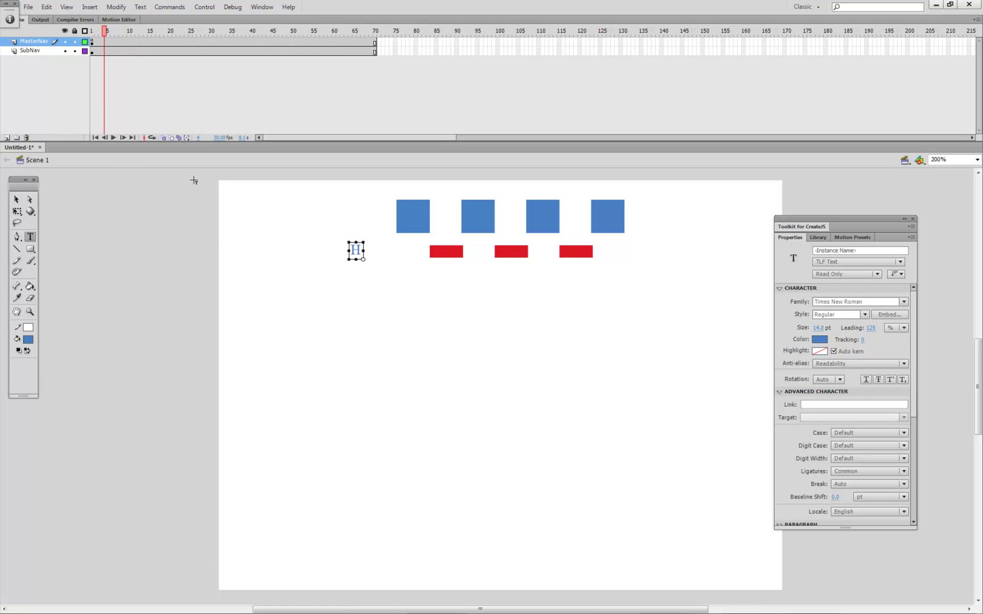
Move the H onto the first blue square and change its text color to white
click(16, 199)
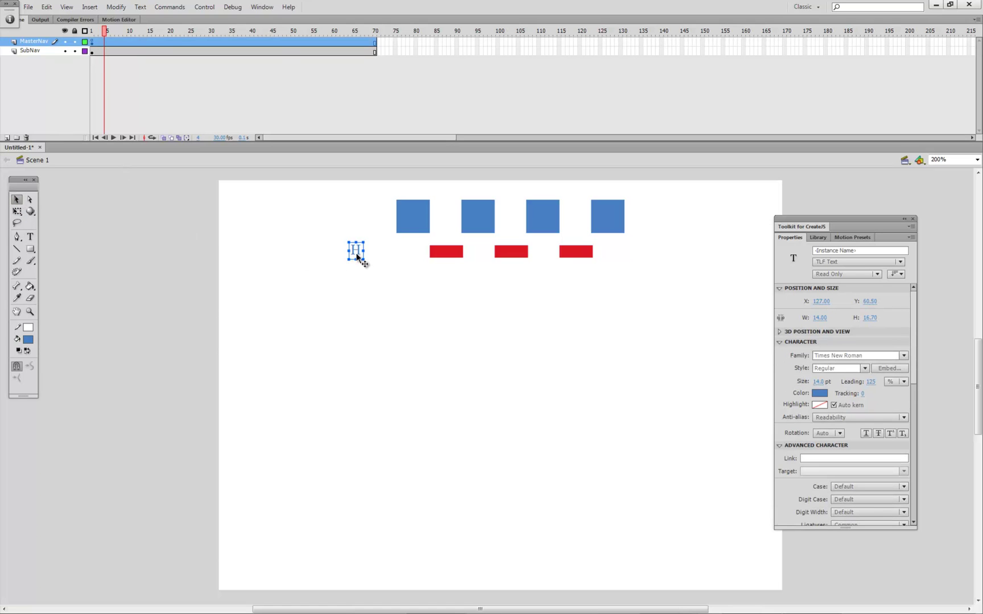
drag(355, 257, 417, 214)
click(31, 340)
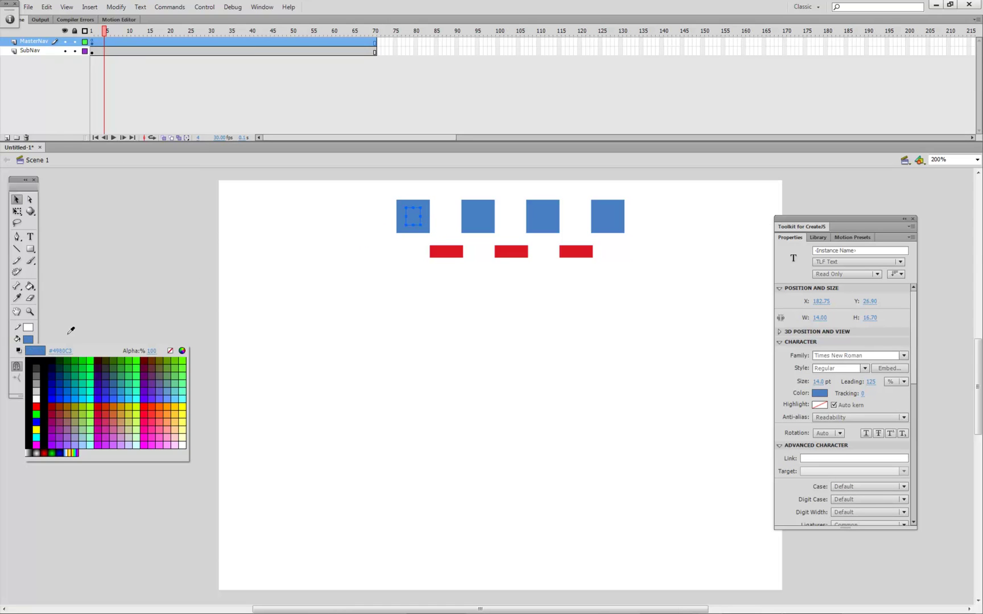
click(38, 398)
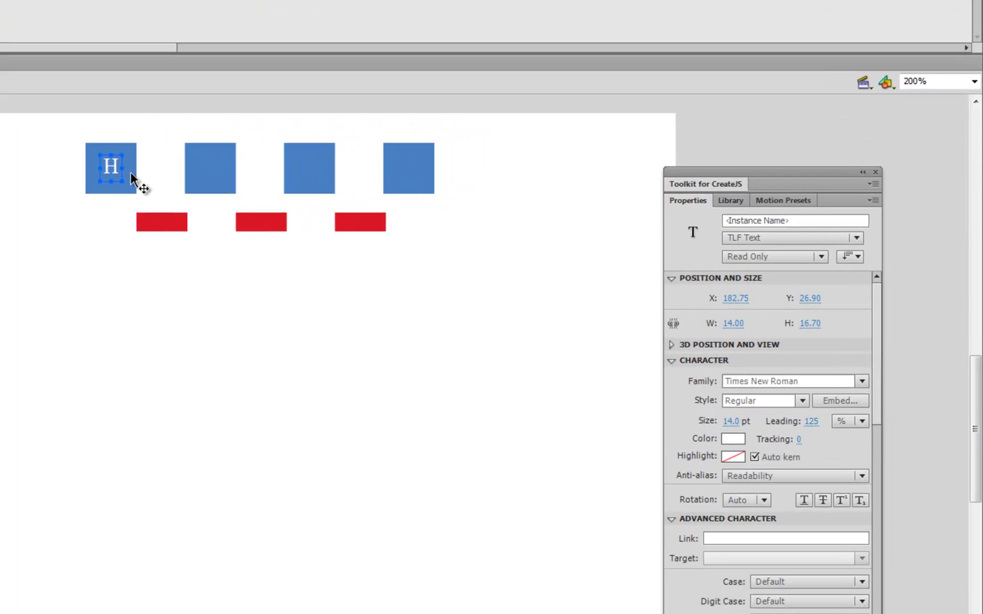
Set the font size of the H to 31 pt
click(718, 427)
text(15)
key(Return)
drag(720, 427, 726, 419)
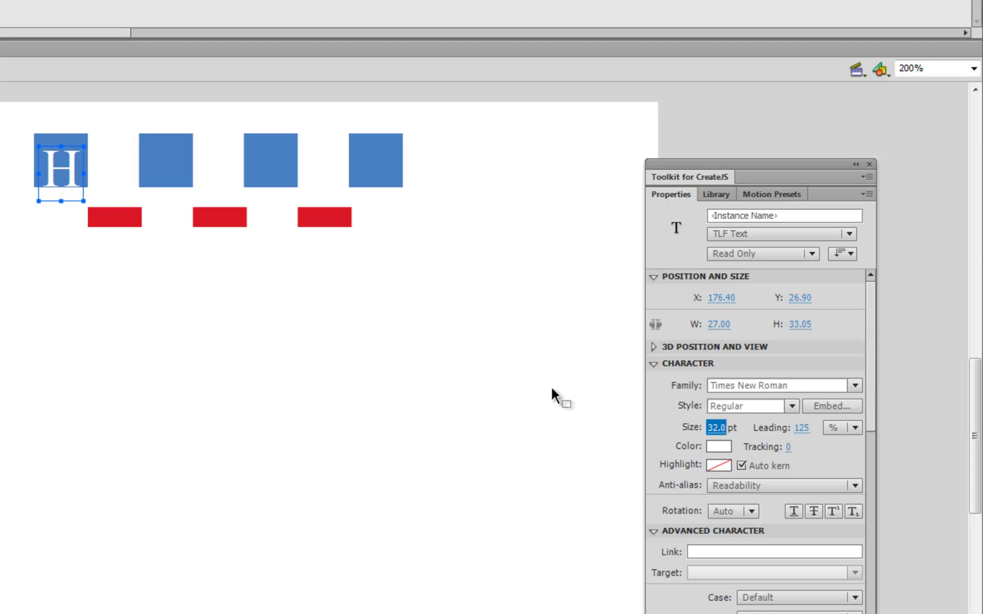
key(Down)
key(Up)
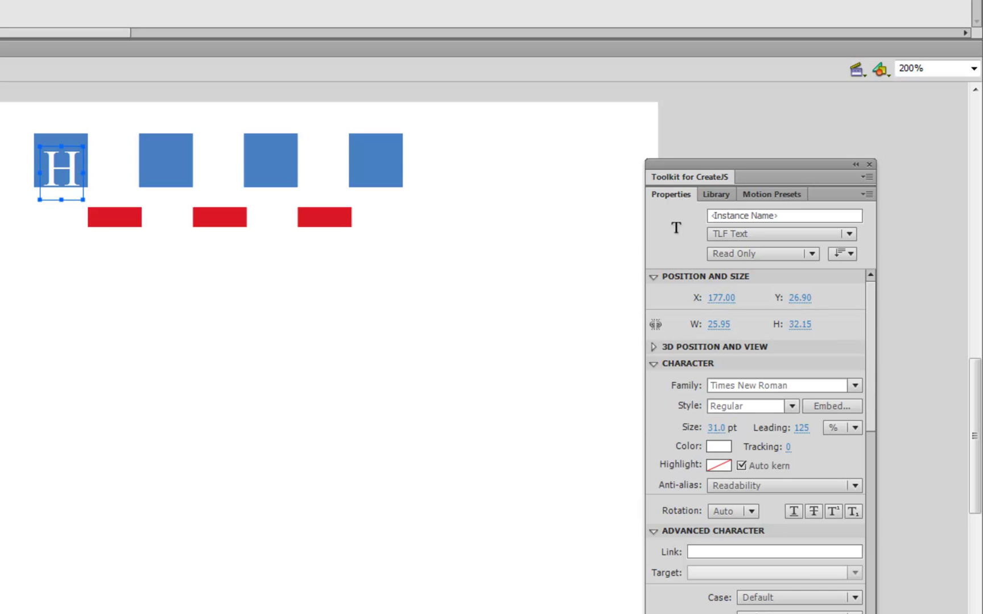
click(436, 279)
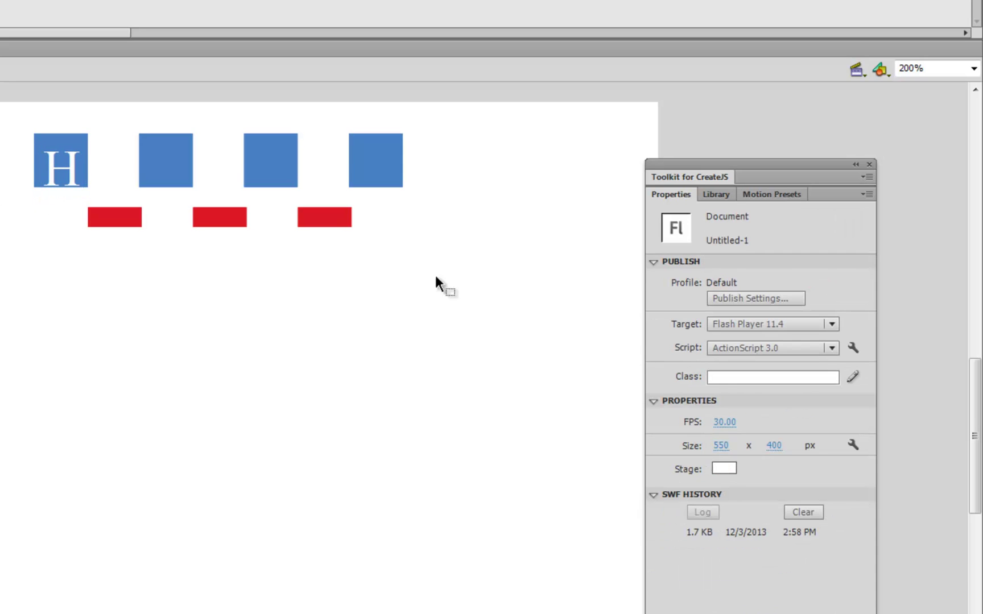
Nudge the H to about X 176.5, Y 22.4 to center it in the first square
click(55, 177)
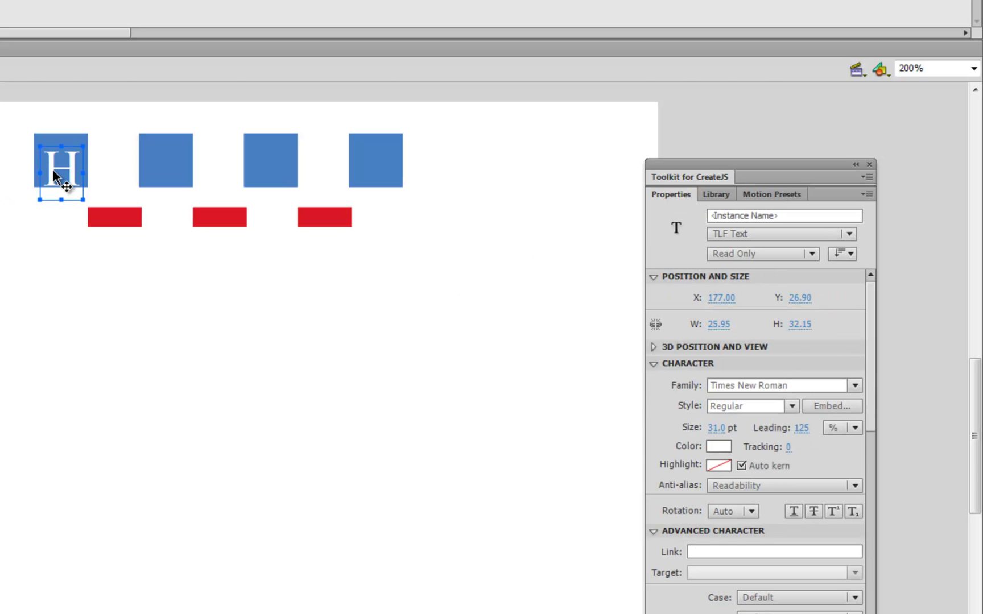
key(Up)
key(Up)
key(Up)
key(Up)
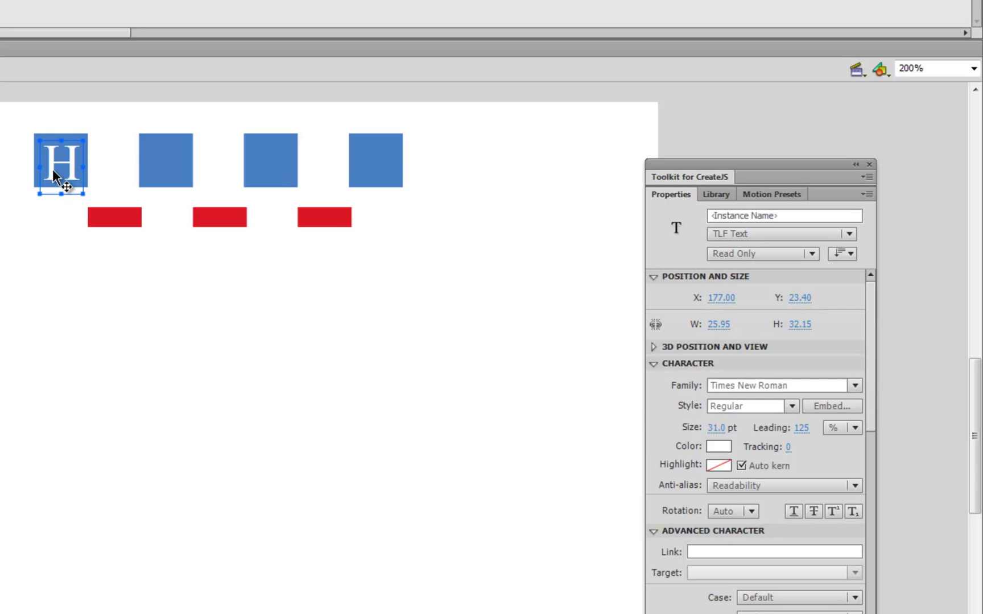
key(Up)
key(Left)
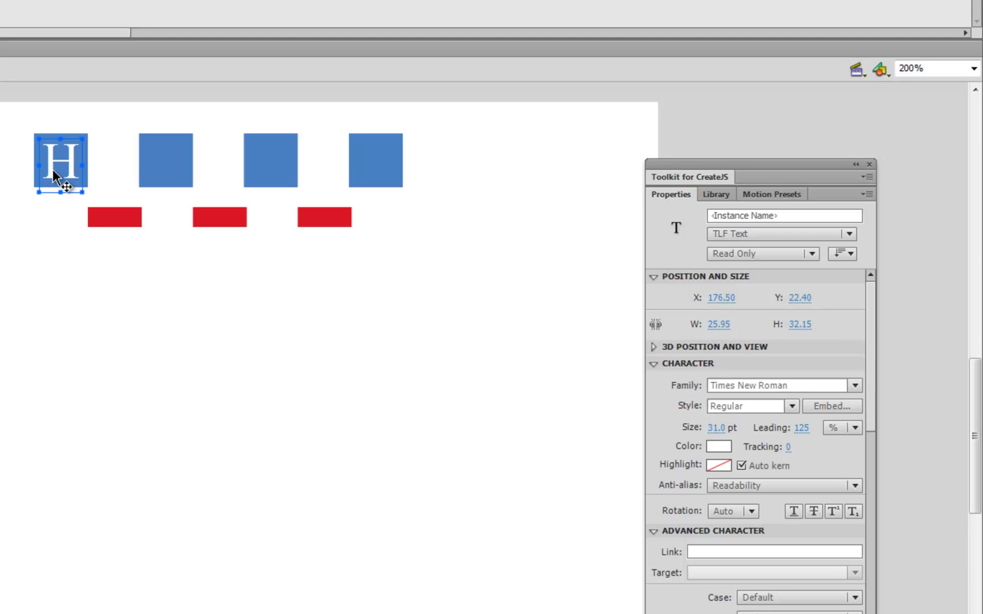
key(Down)
Duplicate the H onto the second blue square and center it at about X 240.5
drag(51, 171, 157, 173)
key(Left)
key(Left)
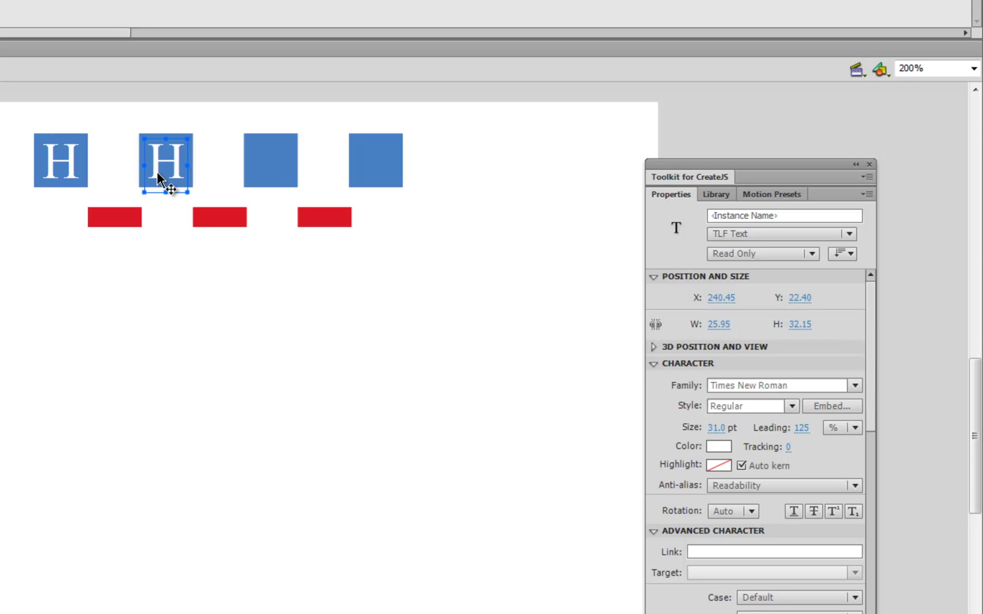
Duplicate the H onto the third blue square and nudge it to about X 303 to center it
drag(154, 174, 272, 176)
key(Left)
key(Left)
key(Left)
key(Left)
key(Left)
key(Left)
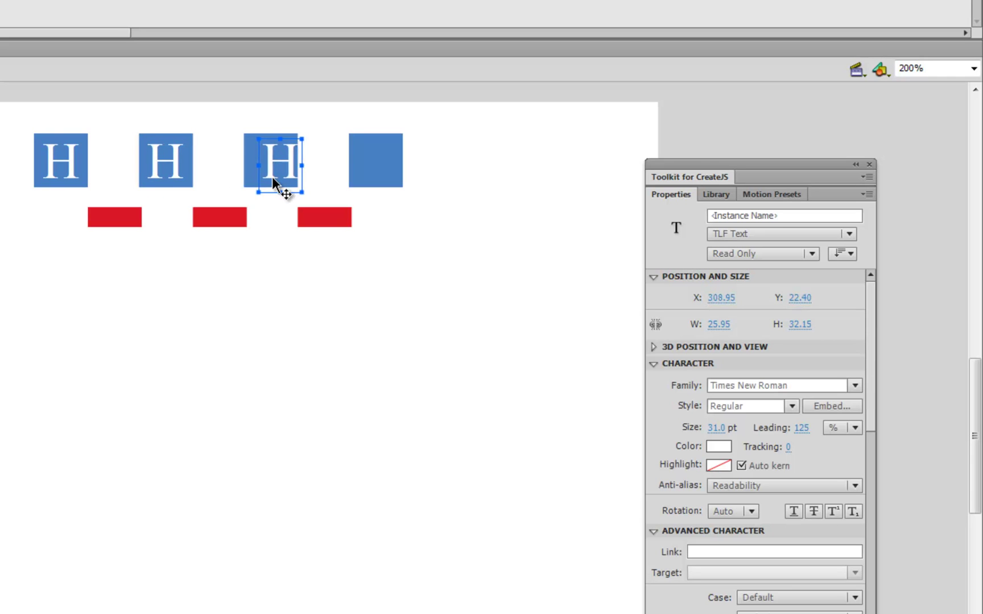
key(Left)
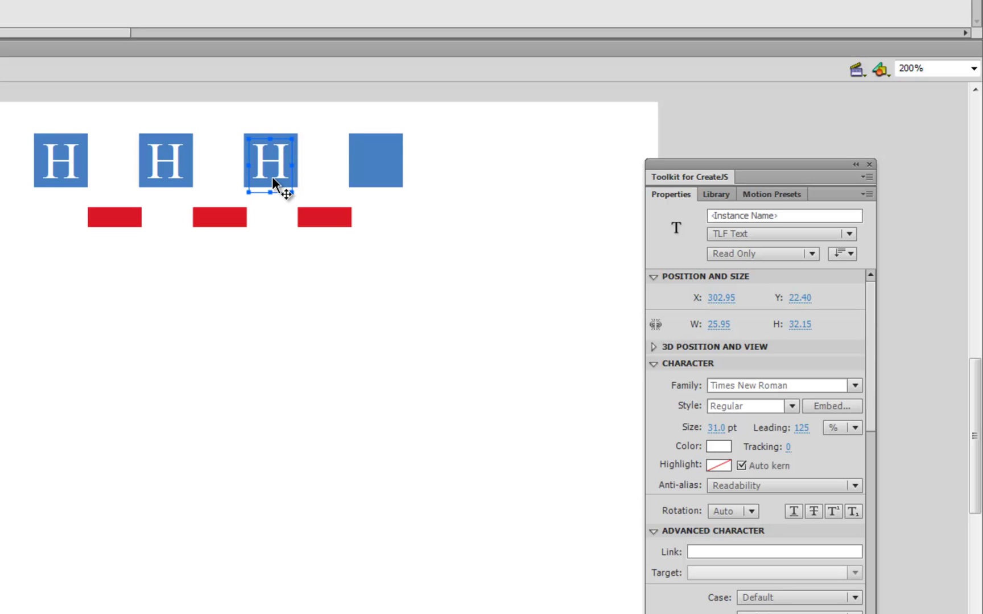
Duplicate the H onto the fourth blue square and nudge it to about X 366.5 to center it
drag(259, 174, 381, 188)
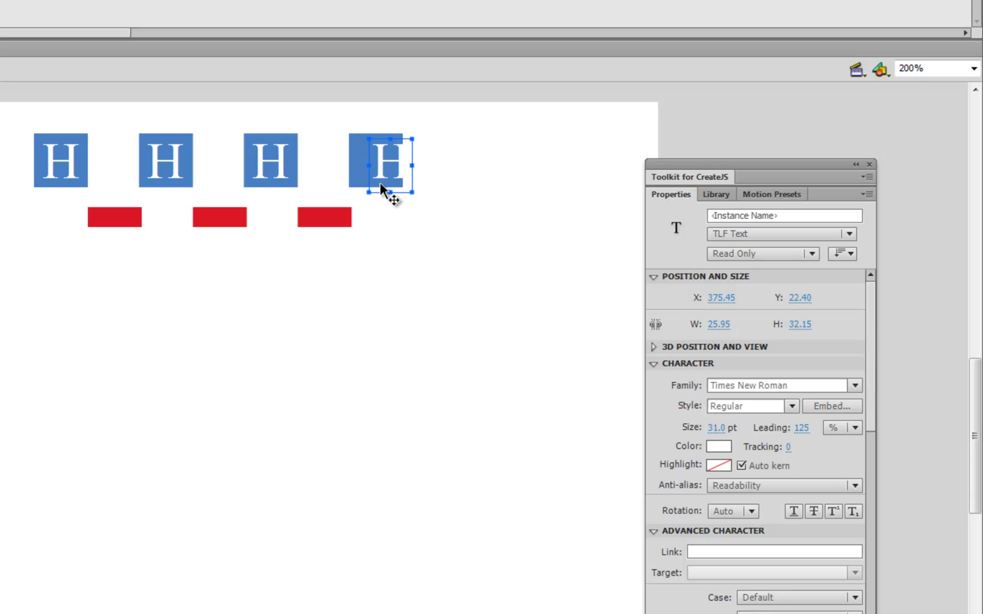
key(Left)
key(Left)
key(Left)
key(Left)
key(Left)
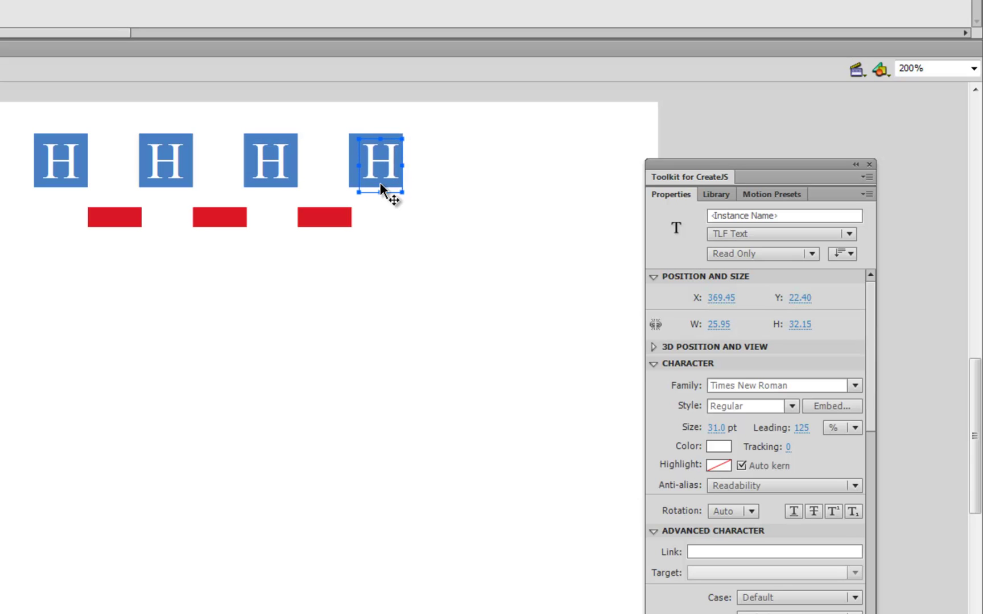
key(Left)
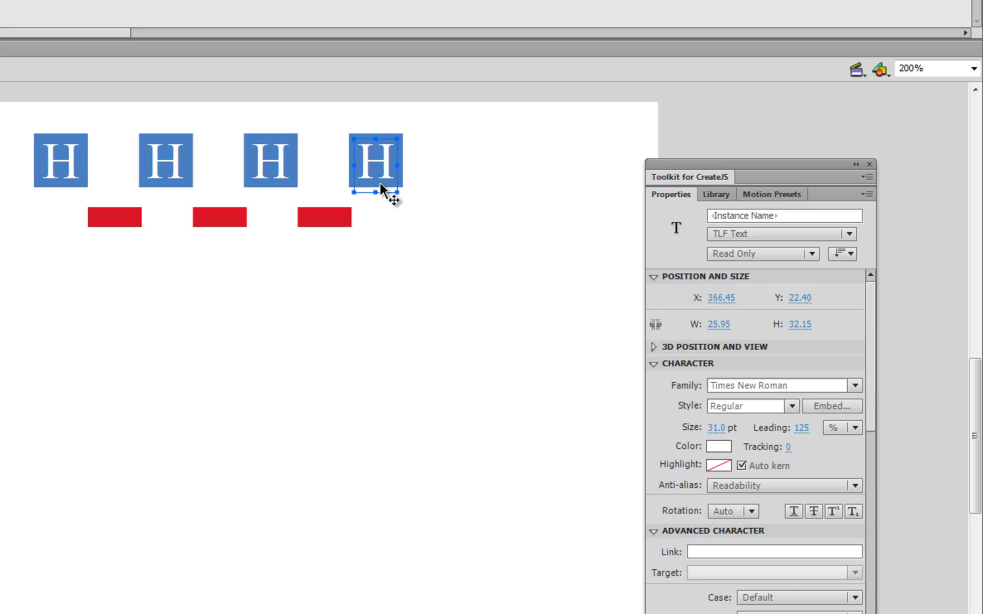
Change the letters on the second, third and fourth squares to R, G and B
double_click(175, 173)
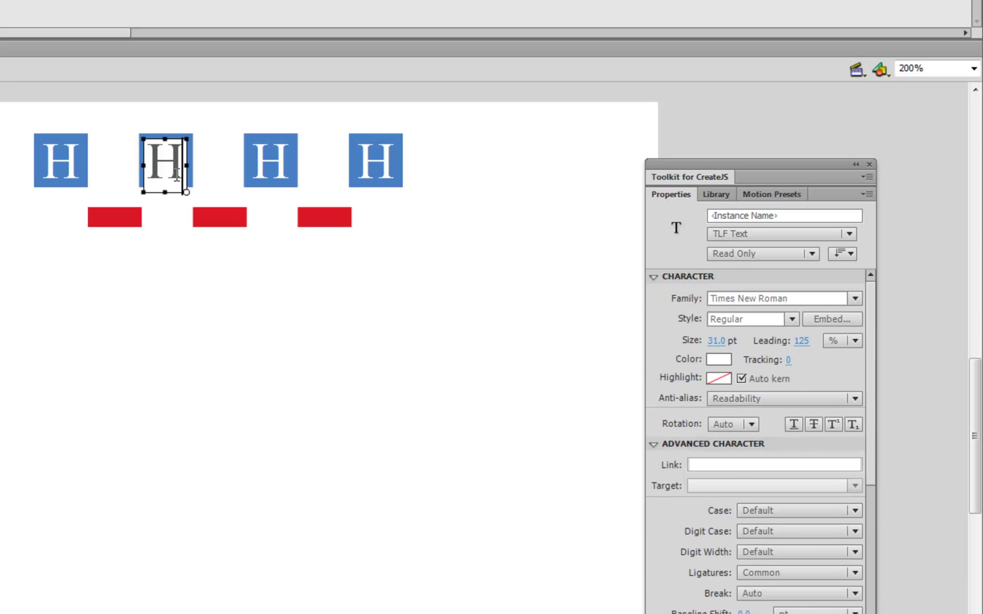
drag(186, 170, 140, 165)
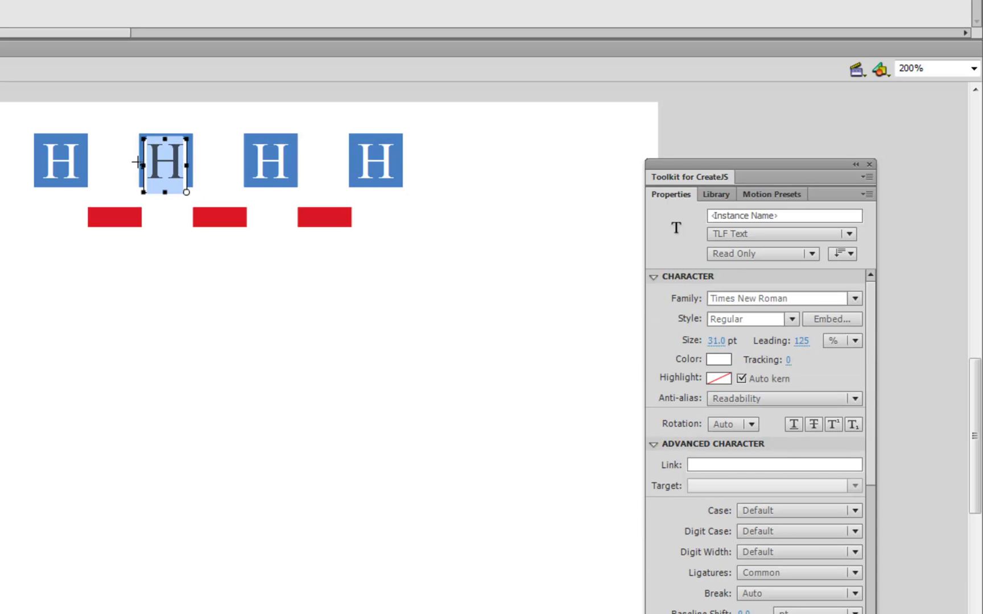
text(R)
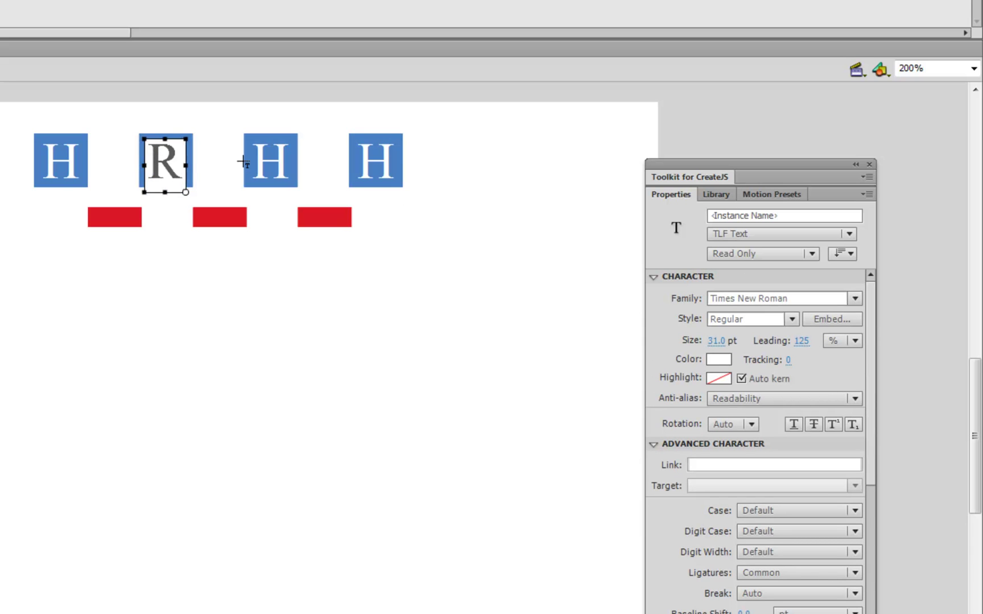
click(270, 155)
double_click(270, 156)
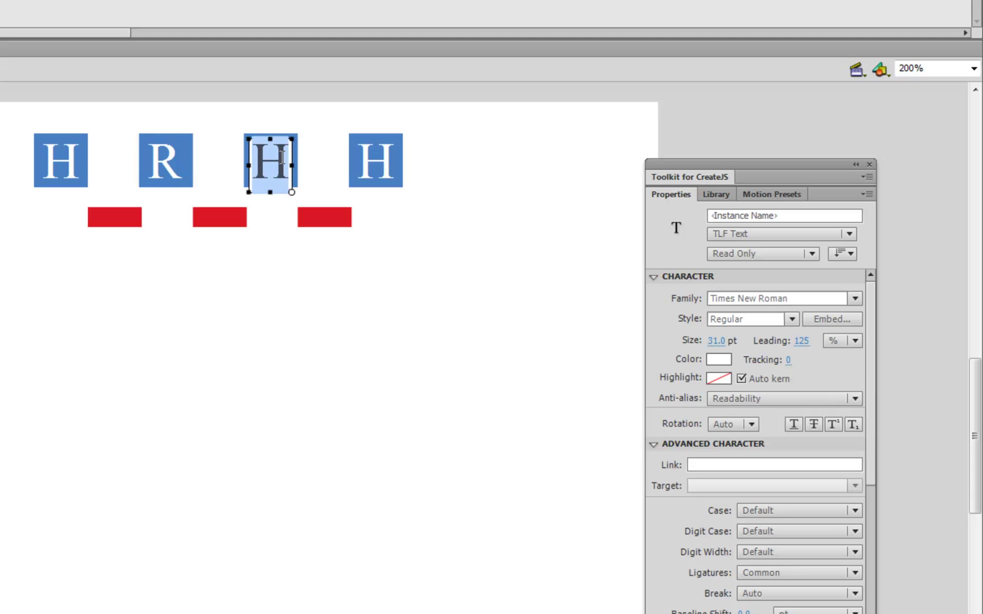
text(G)
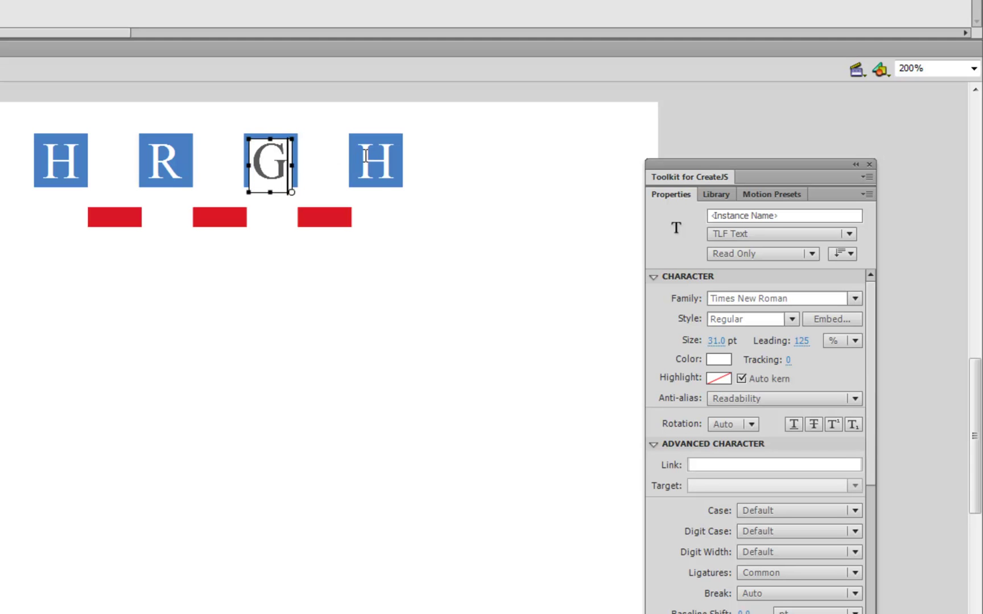
double_click(385, 157)
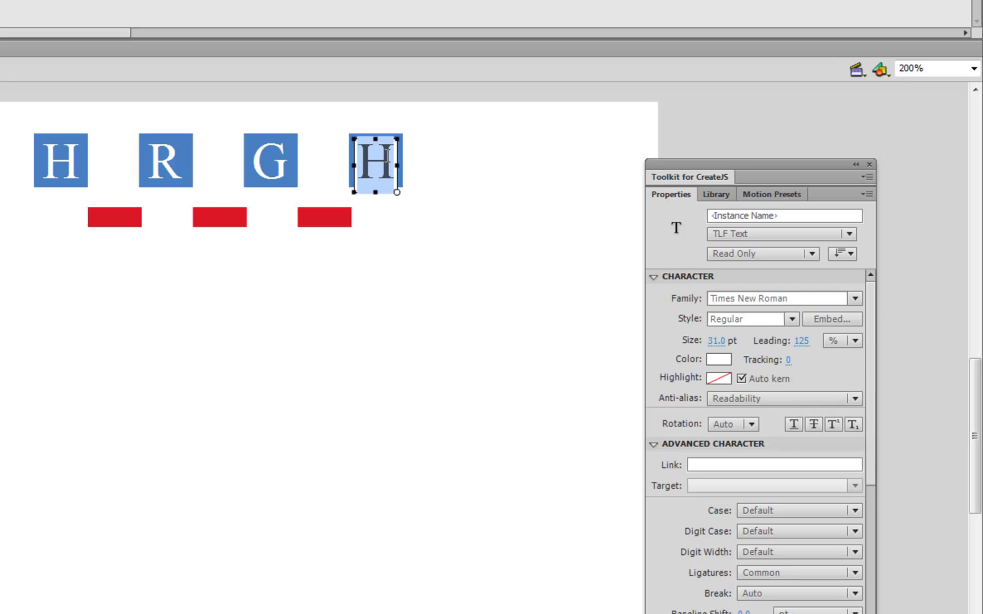
text(B)
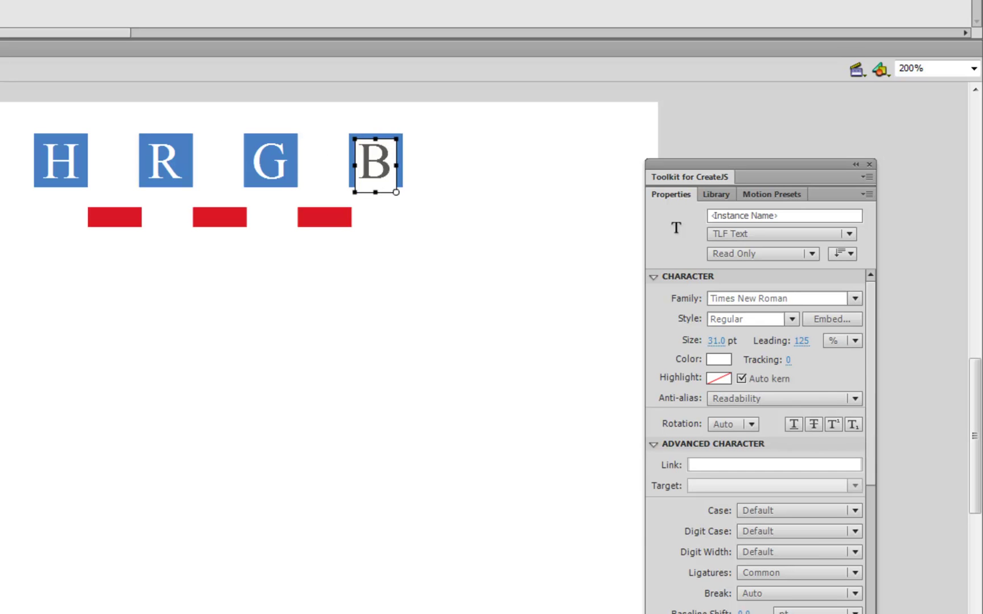
key(Escape)
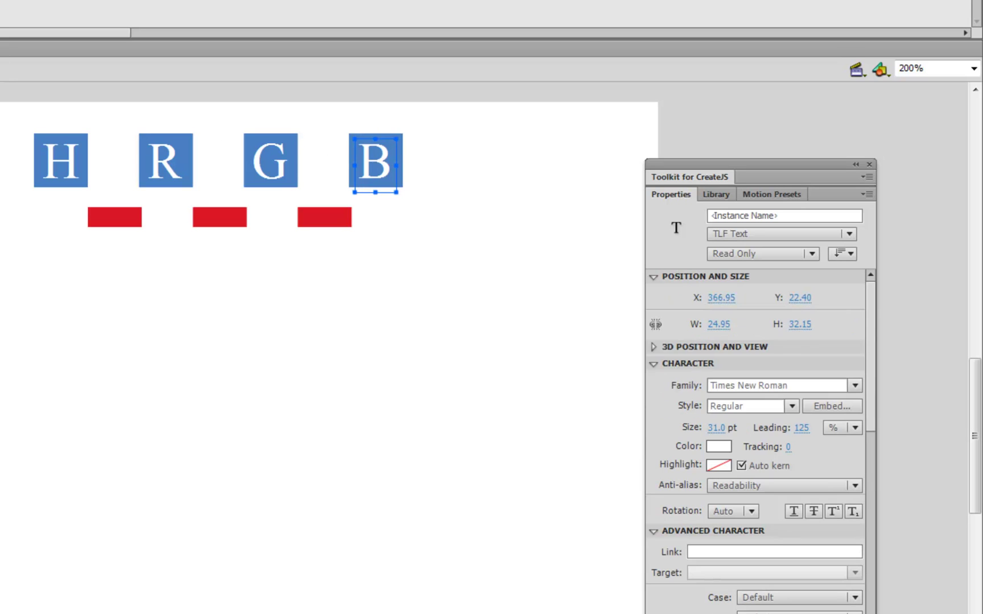
click(447, 130)
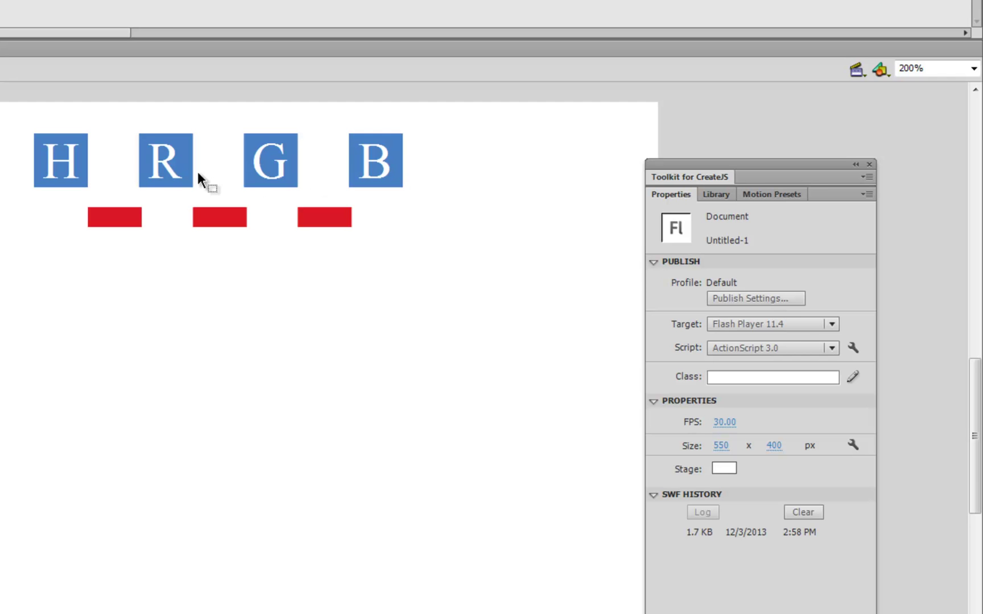
Copy the R text from the second square and paste it onto the SubNav layer at frame 15
click(170, 175)
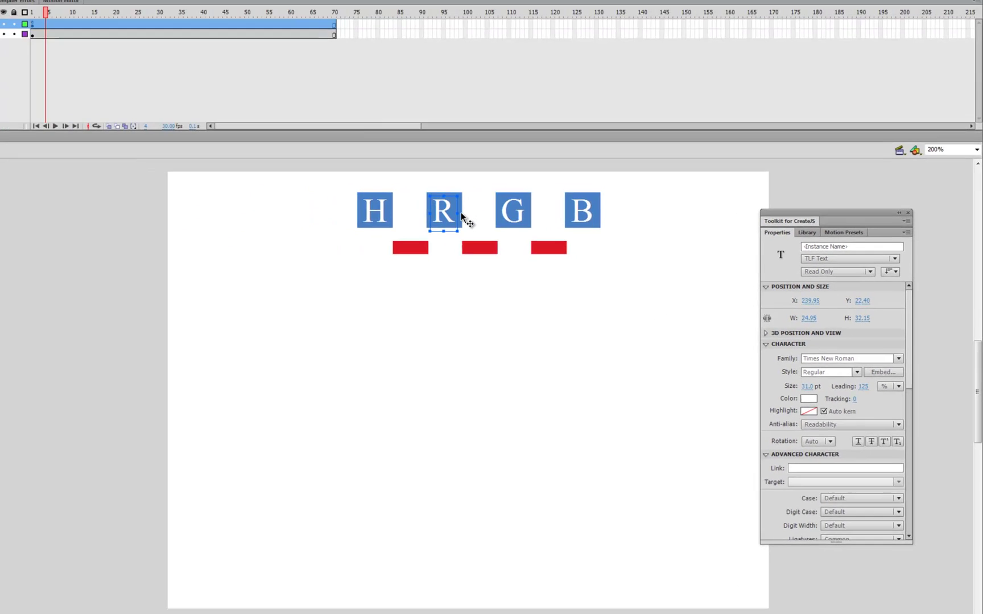
click(223, 176)
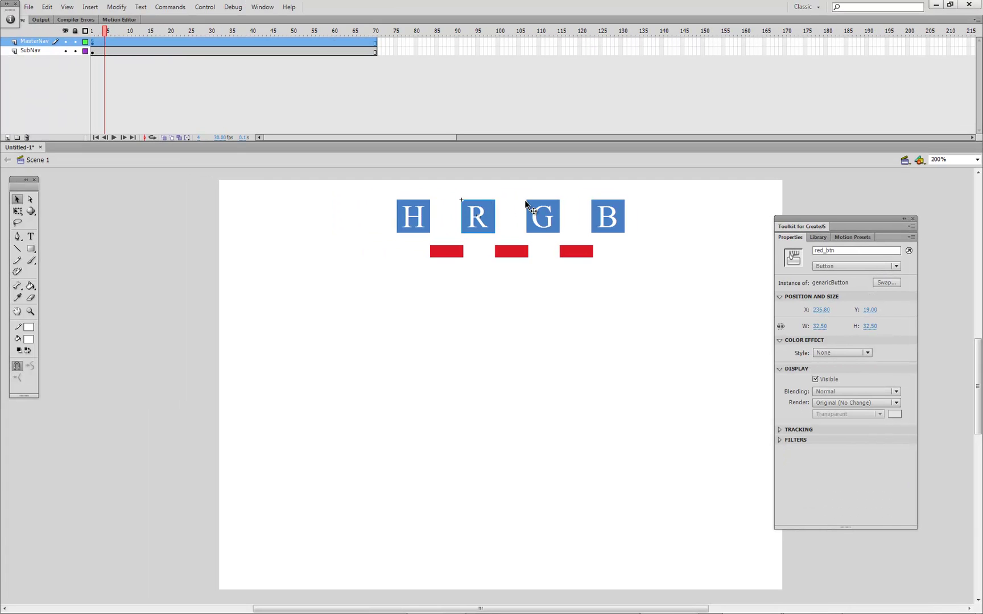
click(473, 218)
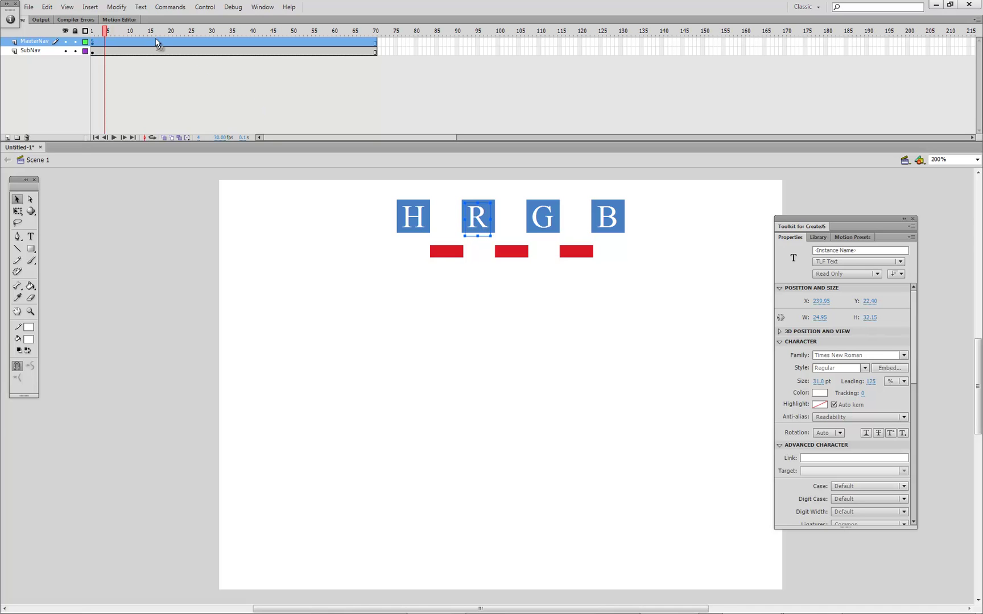
click(150, 51)
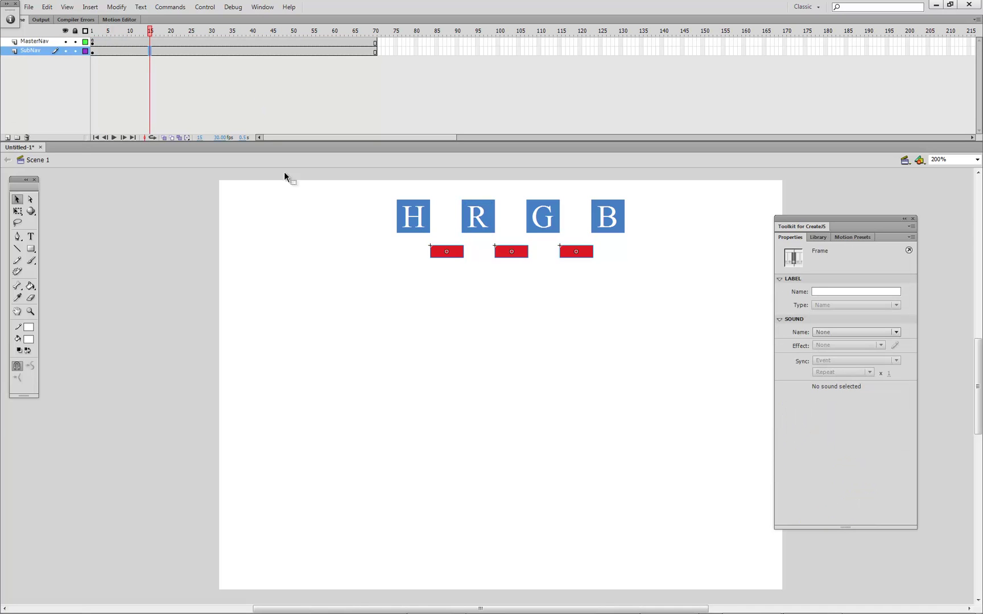
click(379, 275)
key(ctrl+a)
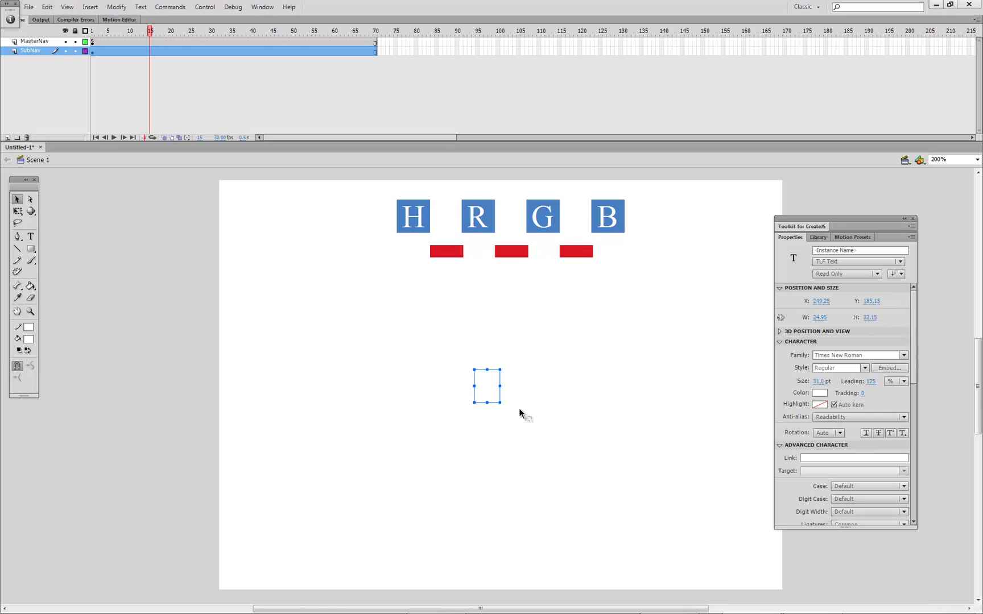
Move the pasted R onto the first red button and reduce its font size to 9 pt
drag(487, 385, 448, 256)
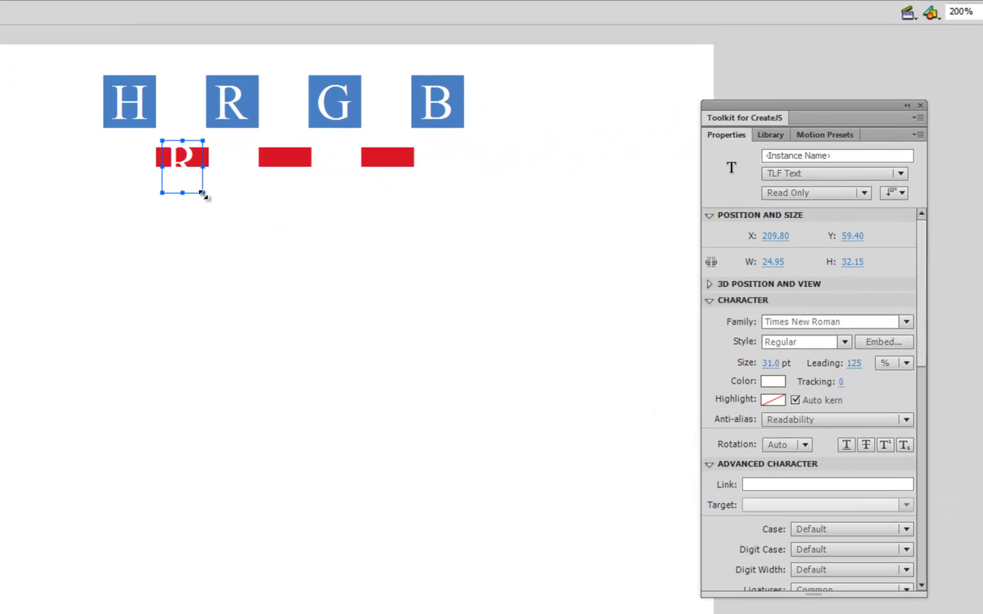
click(762, 362)
text(26)
key(Return)
drag(761, 364, 750, 368)
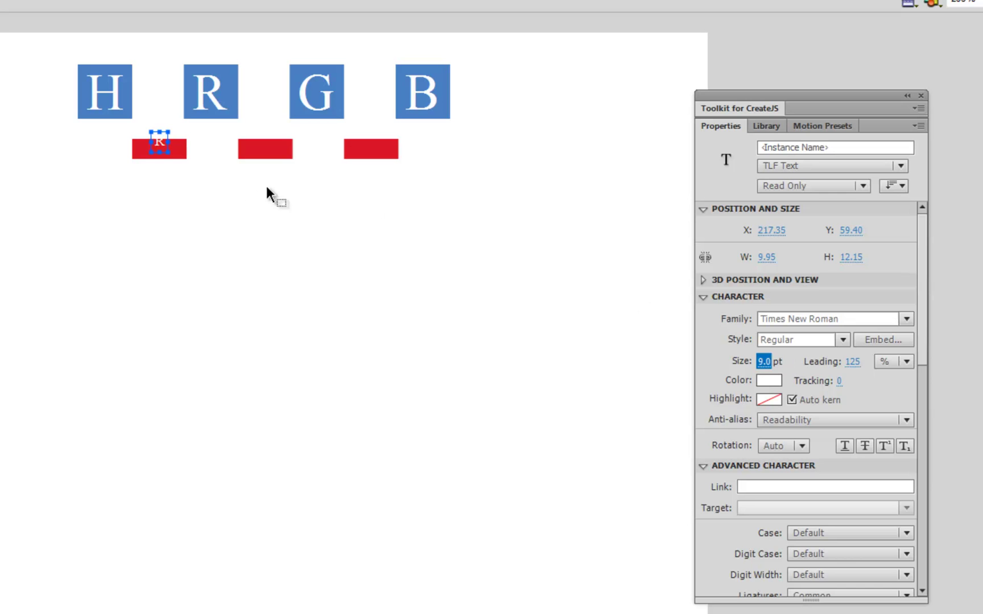
Nudge the small R to the left part of the first red button, at about X 209, Y 64.4
click(147, 149)
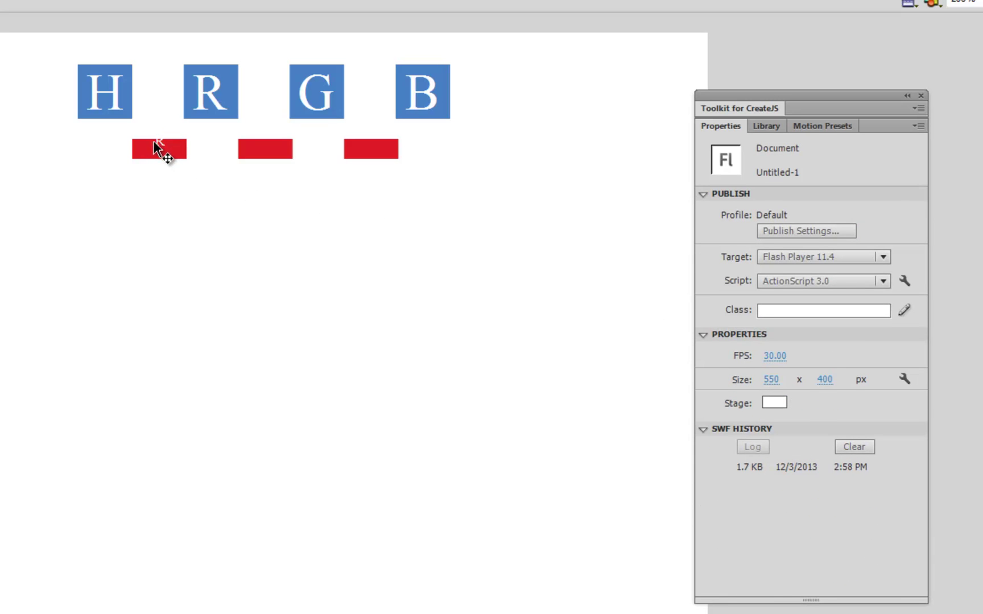
click(161, 151)
key(Down)
key(Down)
key(Down)
key(Down)
key(Down)
key(Down)
key(Down)
key(Down)
key(Down)
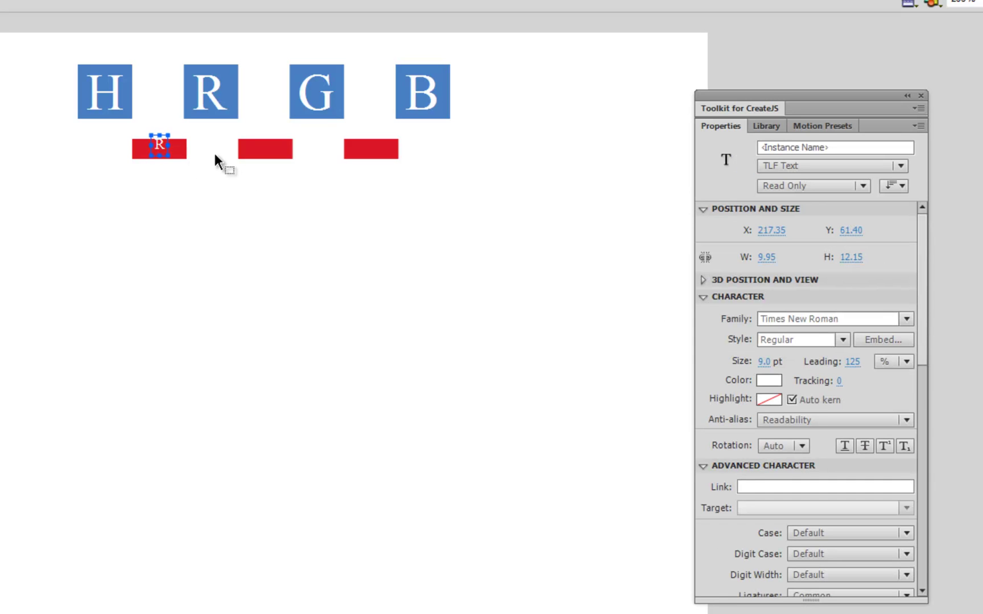
key(Left)
key(Left)
key(Left)
key(Left)
key(Left)
key(Left)
key(Left)
key(Left)
key(Left)
key(Left)
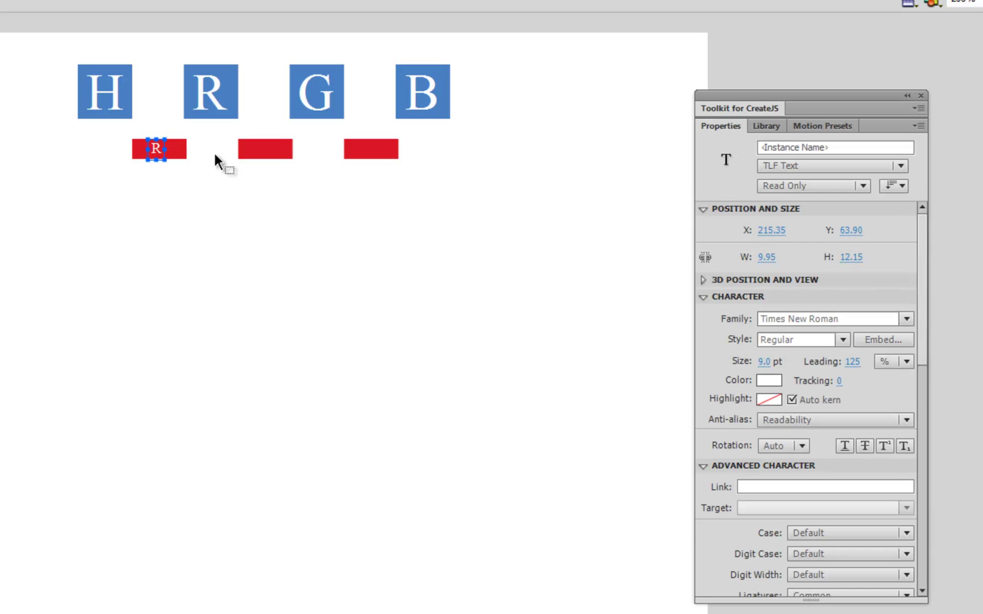
key(Left)
key(Left)
key(Left)
key(Left)
key(Left)
key(Left)
key(Left)
key(Down)
key(Down)
key(Down)
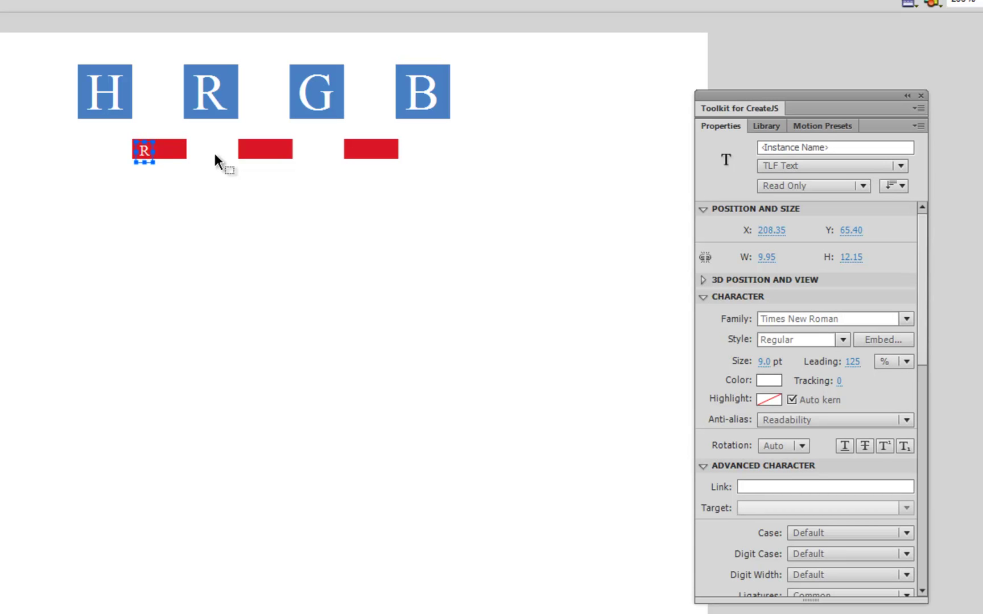
key(Up)
key(Up)
drag(143, 149, 146, 149)
Change the first red button's text to R1 and nudge it to about X 213 to center it
double_click(150, 150)
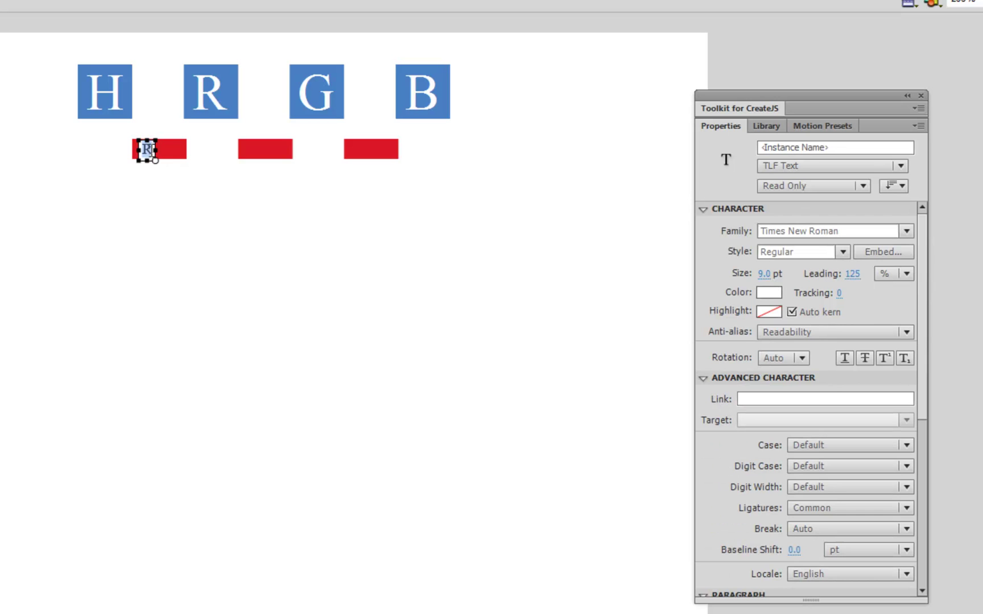
text(1)
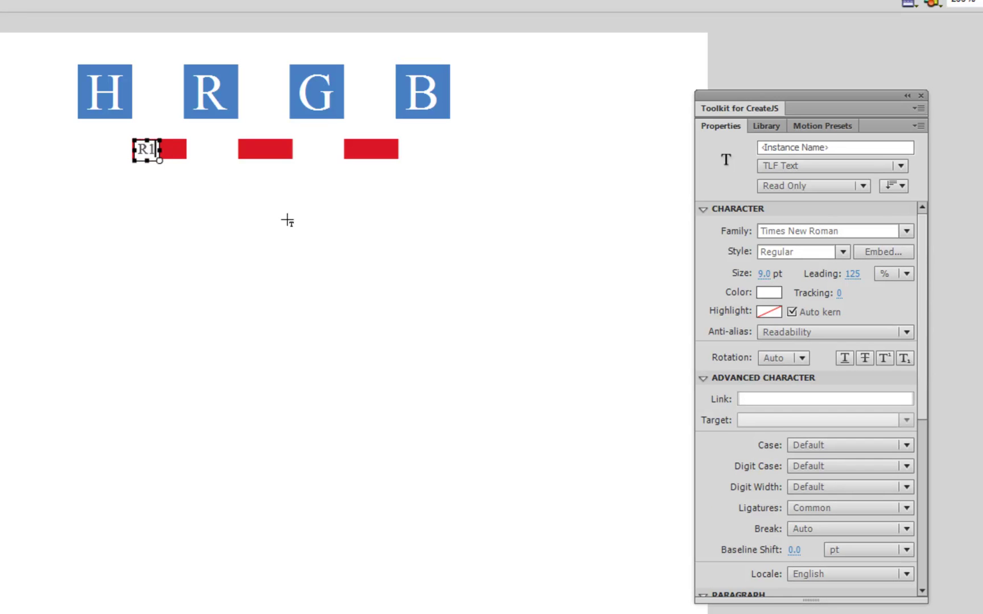
key(Escape)
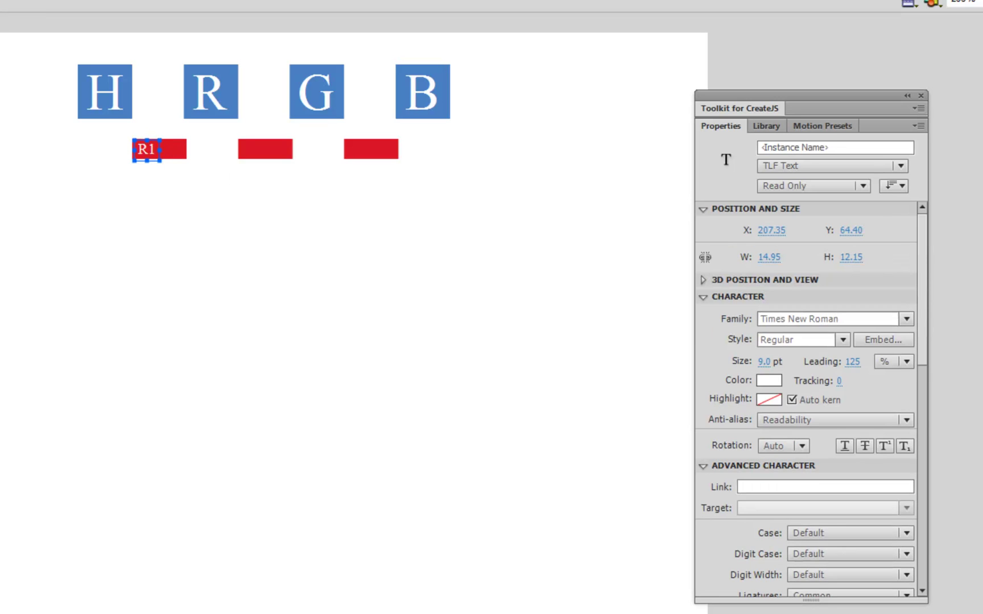
key(Right)
key(Right)
key(Right)
key(Right)
key(Right)
key(Right)
key(Right)
key(Left)
Duplicate the R1 label onto the second and third red buttons and change the copies to R2 and R3
drag(155, 153, 368, 150)
double_click(259, 150)
double_click(268, 150)
drag(266, 148, 276, 148)
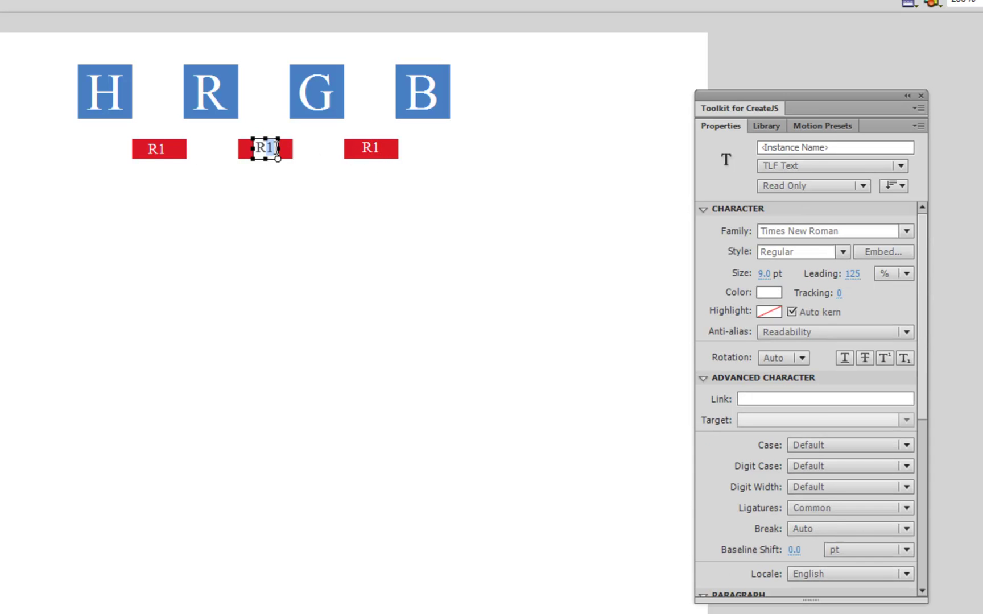
text(2)
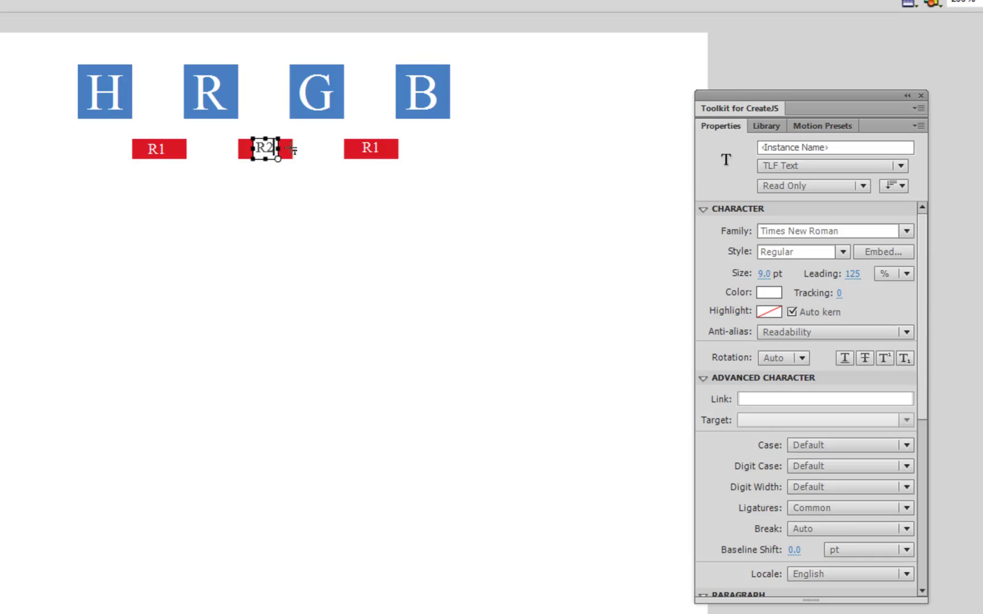
double_click(373, 149)
drag(371, 148, 382, 147)
text(3)
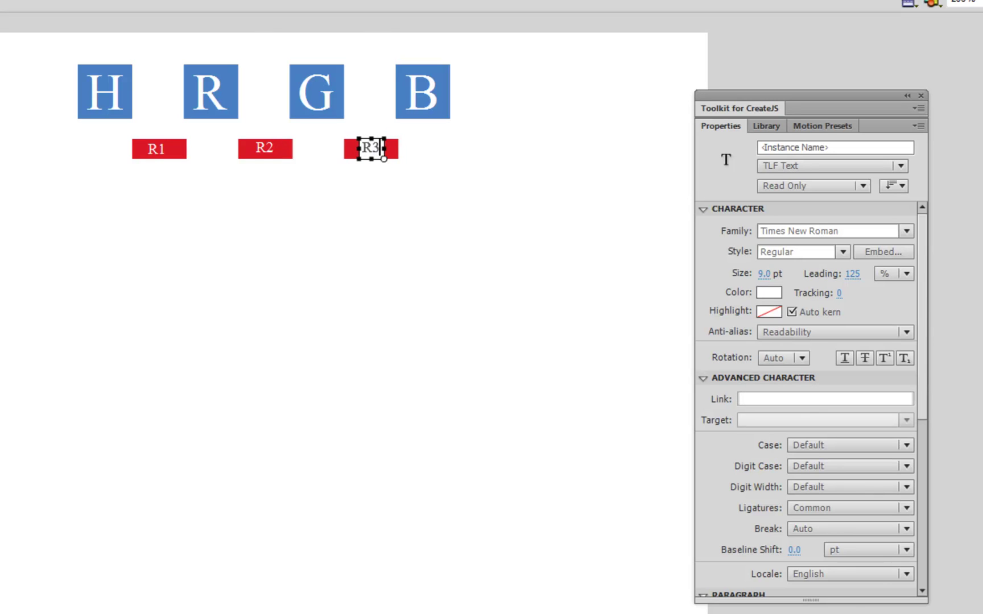
key(Escape)
click(48, 143)
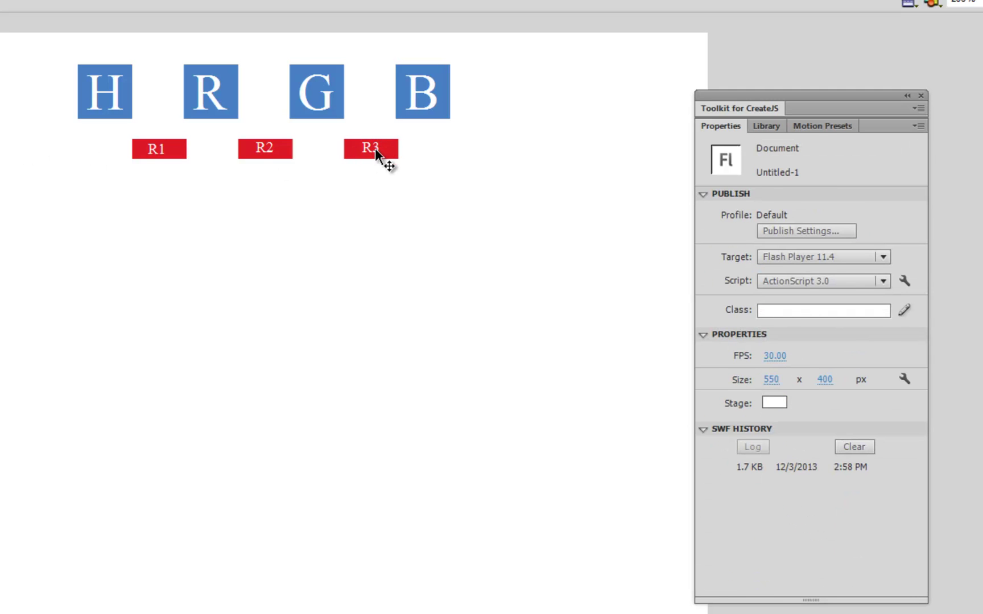
Nudge the R3 and R2 labels down to Y 64.40, level with R1
click(375, 148)
key(Down)
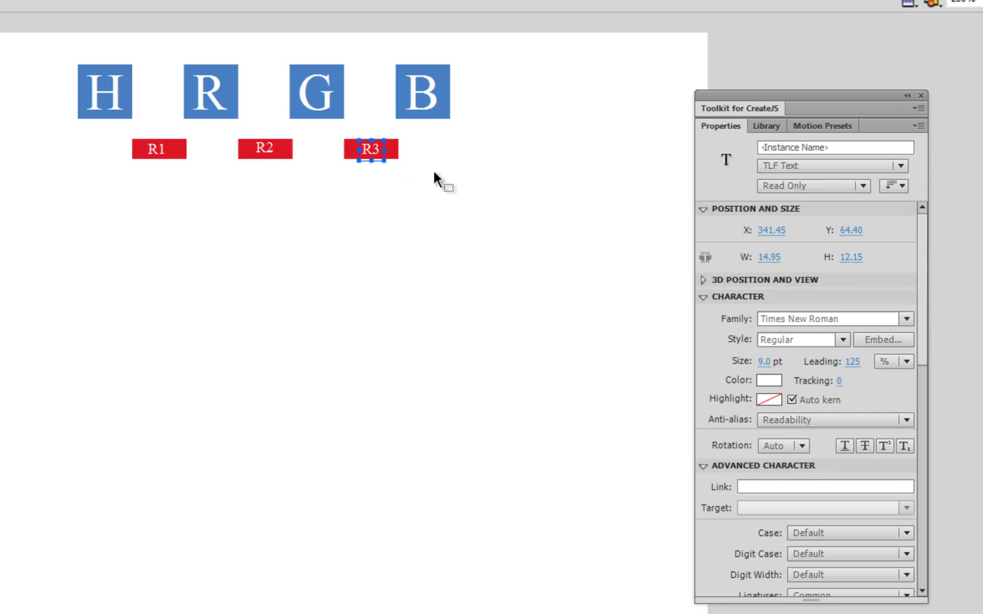
click(272, 150)
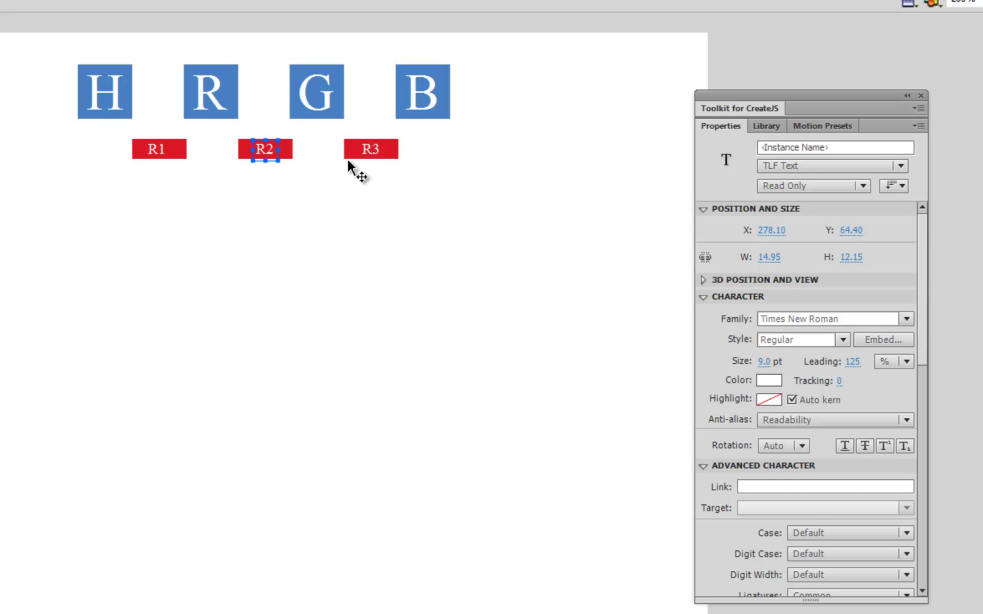
Align the bottom edges of the R1, R2 and R3 labels with each other
click(151, 151)
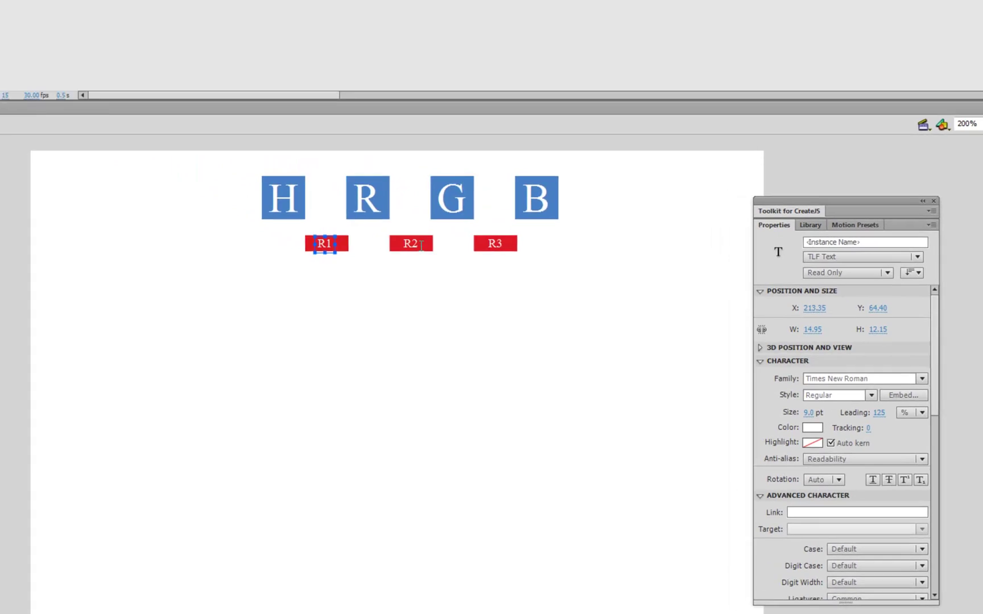
shift+click(421, 245)
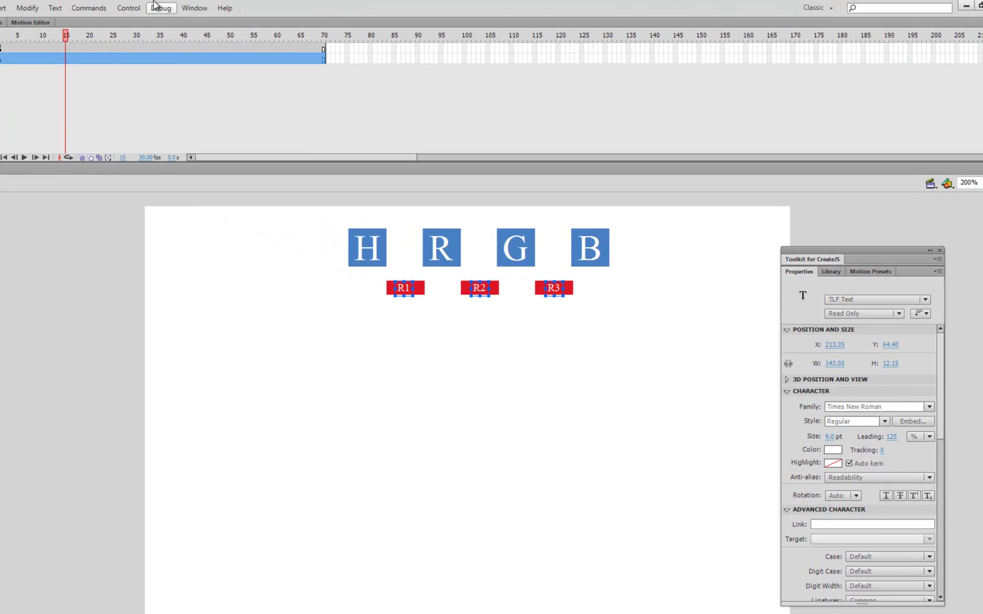
click(194, 8)
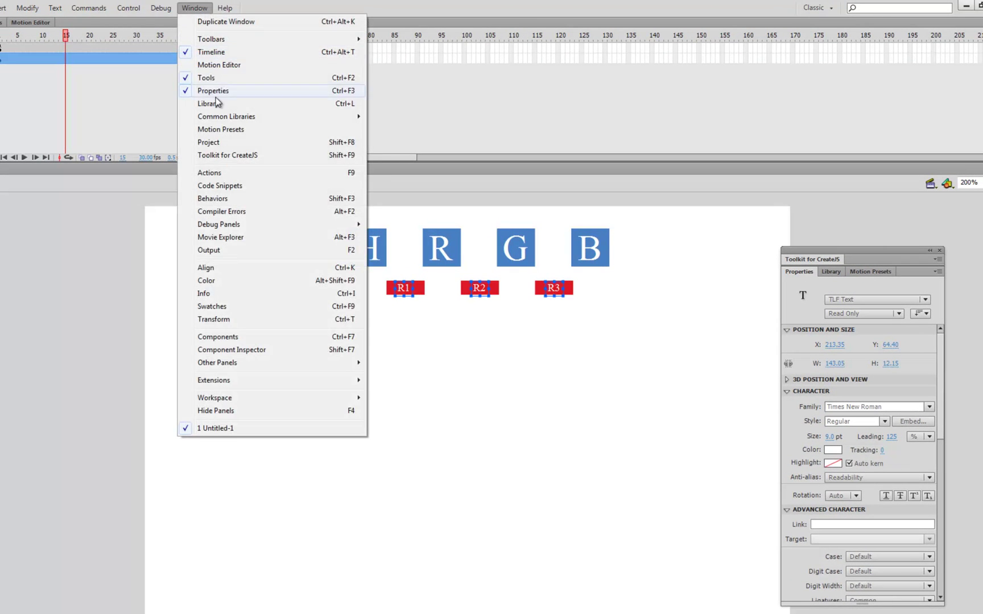
click(237, 267)
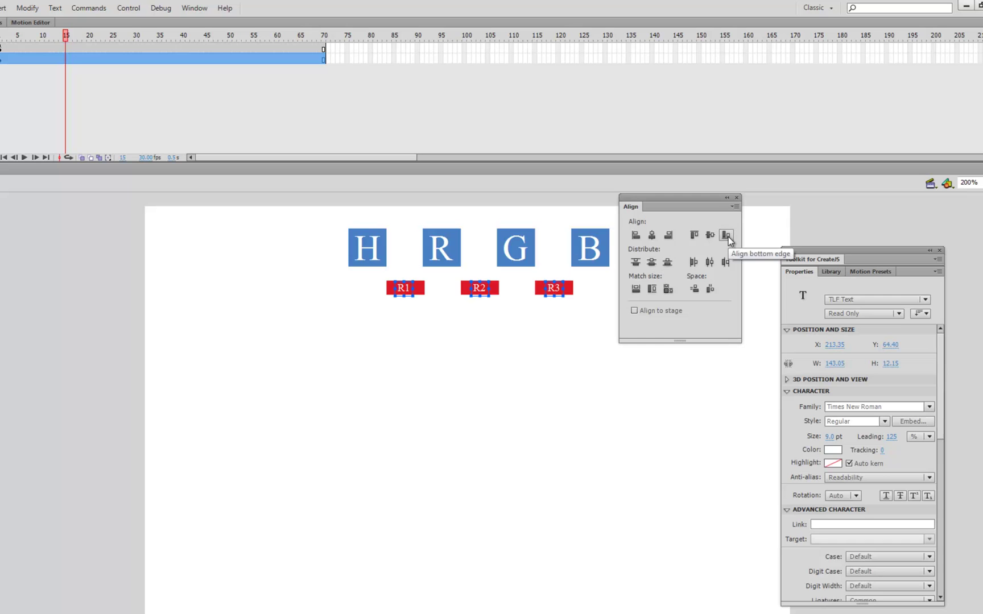
click(280, 263)
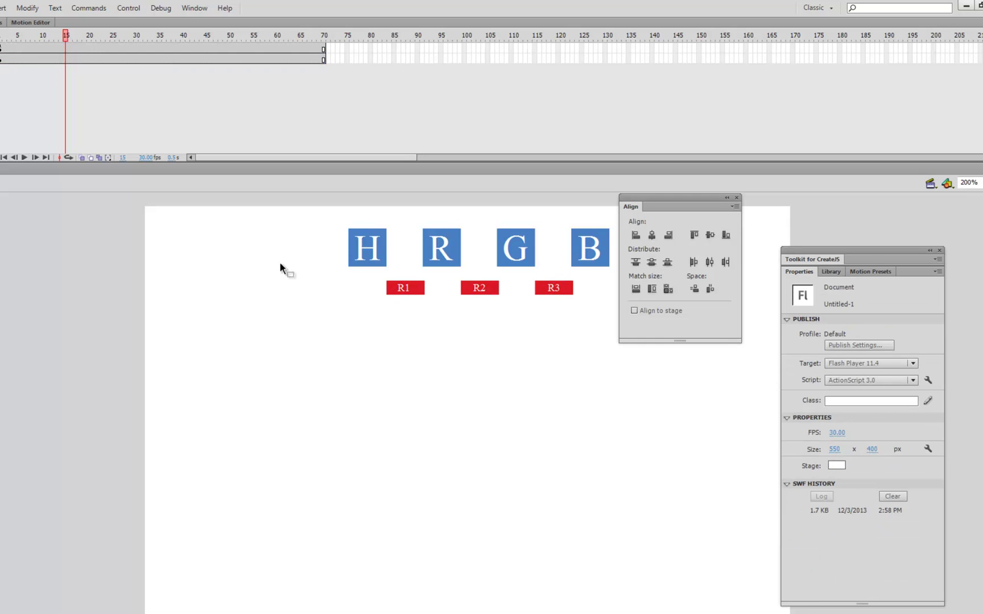
click(734, 199)
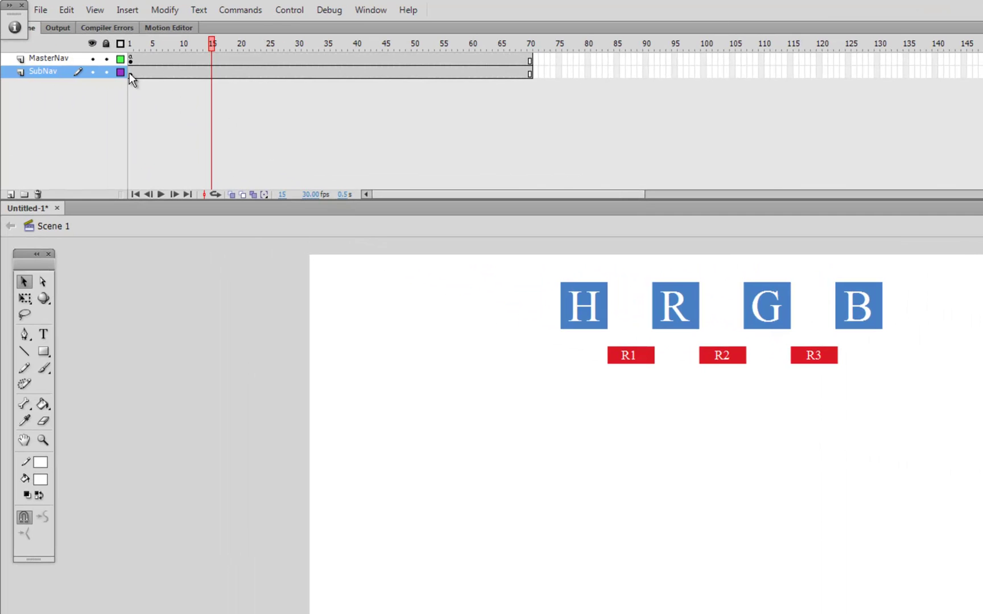
Move the SubNav layer's first keyframe to frame 9 and label the empty frame 1 HOME
click(130, 74)
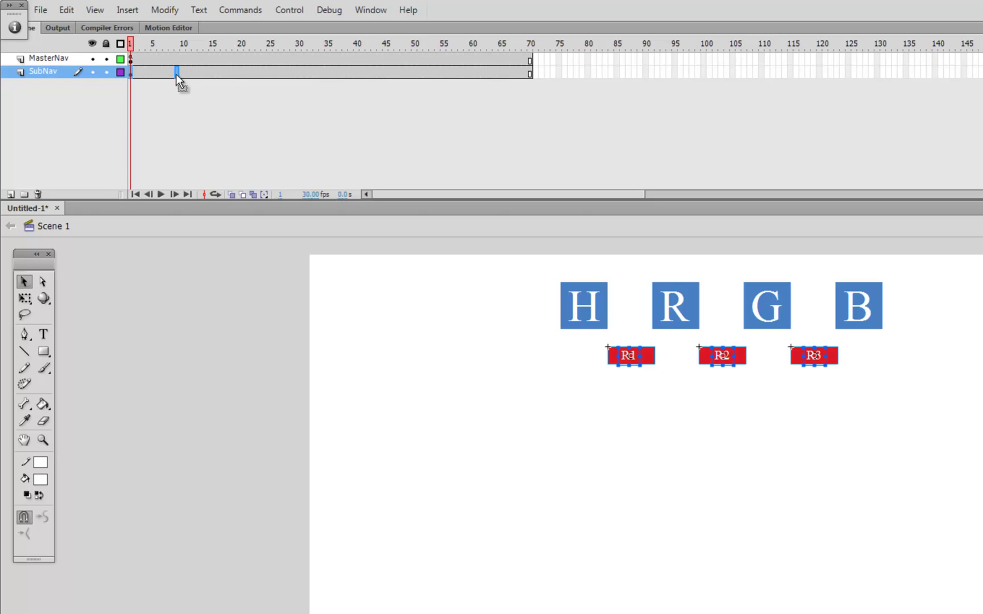
drag(175, 75, 176, 75)
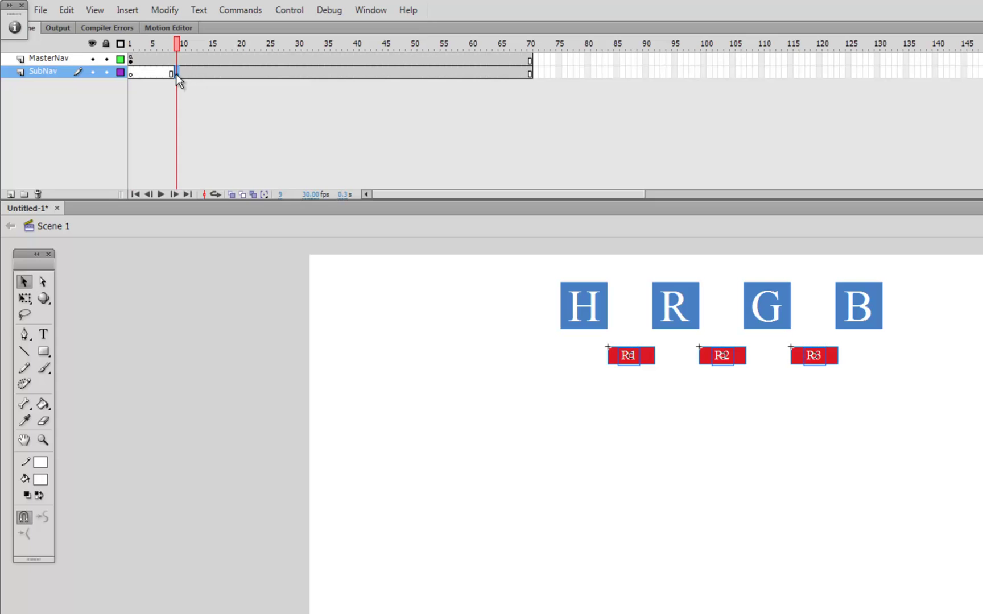
click(133, 75)
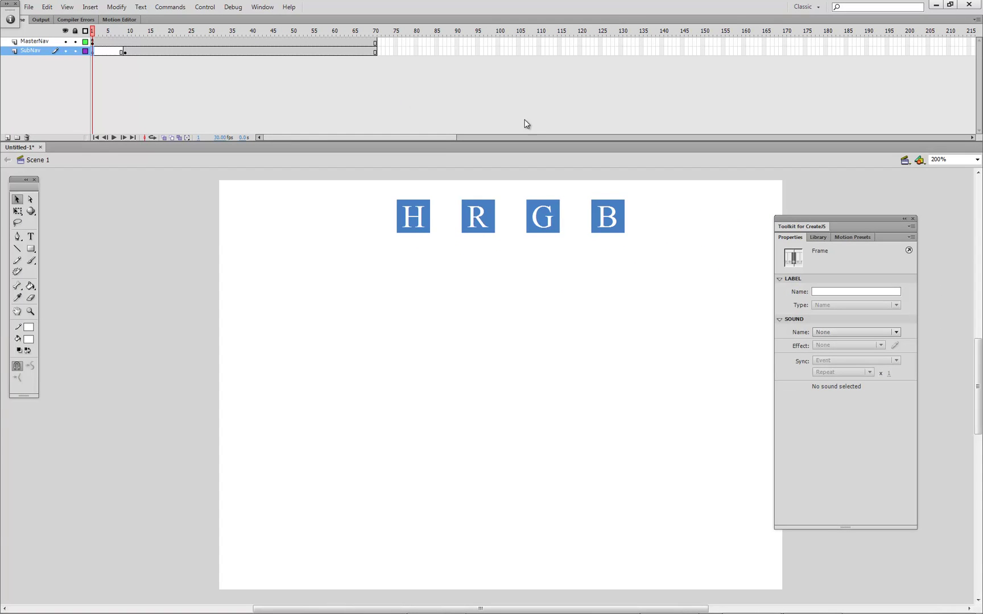
drag(816, 222, 752, 178)
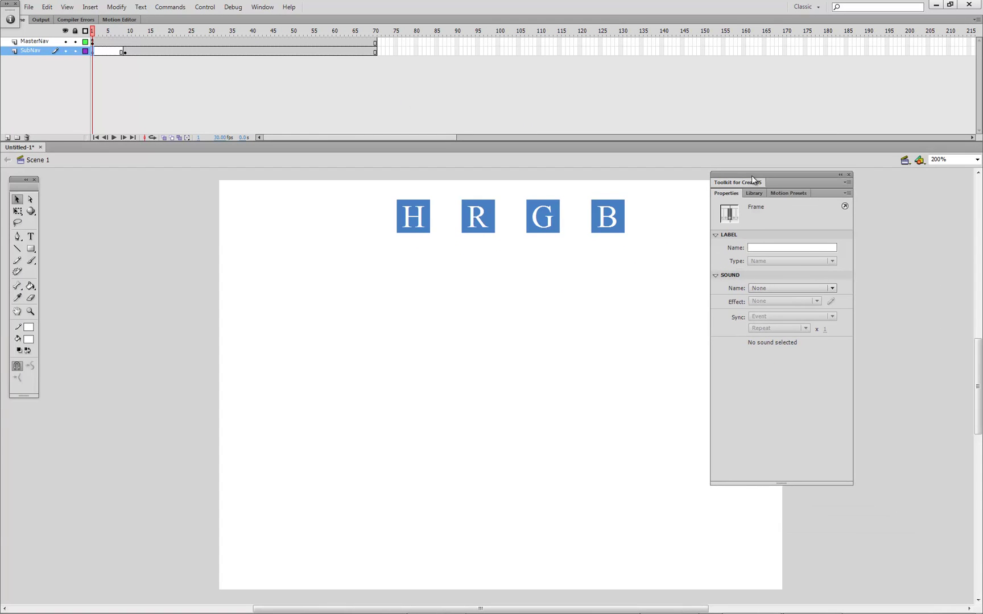
click(763, 248)
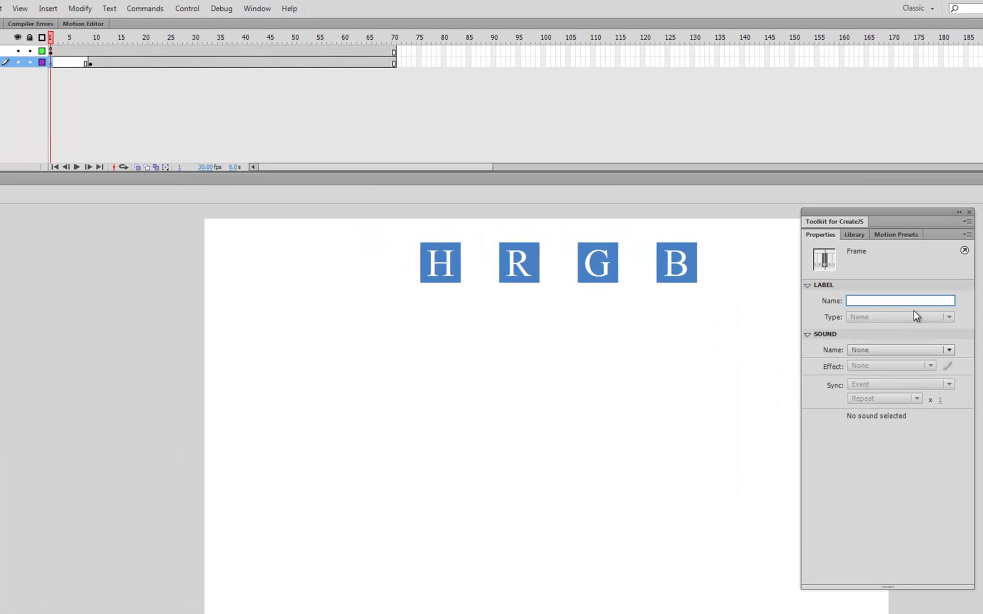
text(HOME)
drag(844, 219, 959, 241)
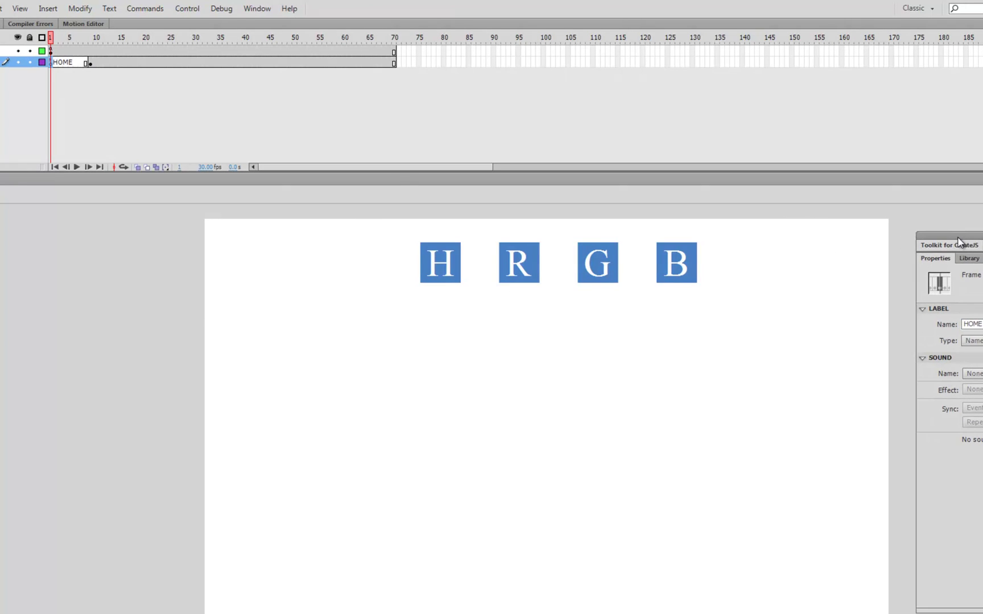
Insert a keyframe at frame 18 on the SubNav layer
click(136, 61)
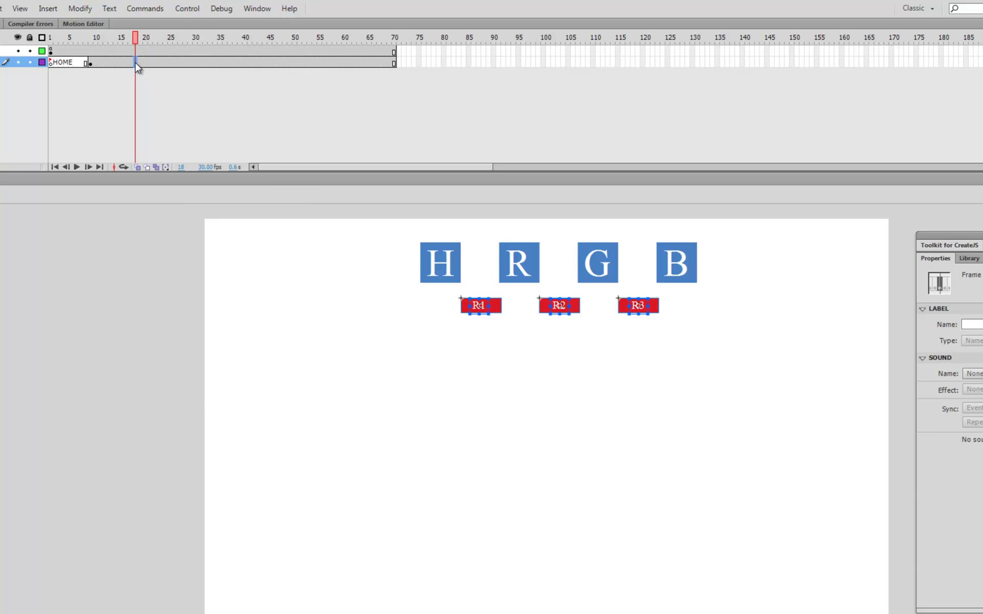
right_click(136, 62)
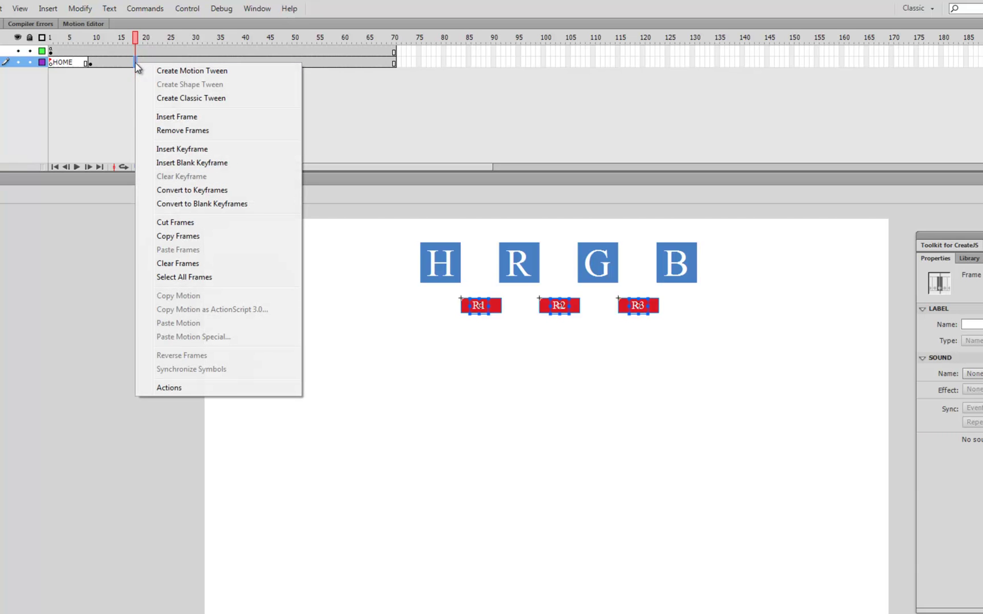
click(225, 150)
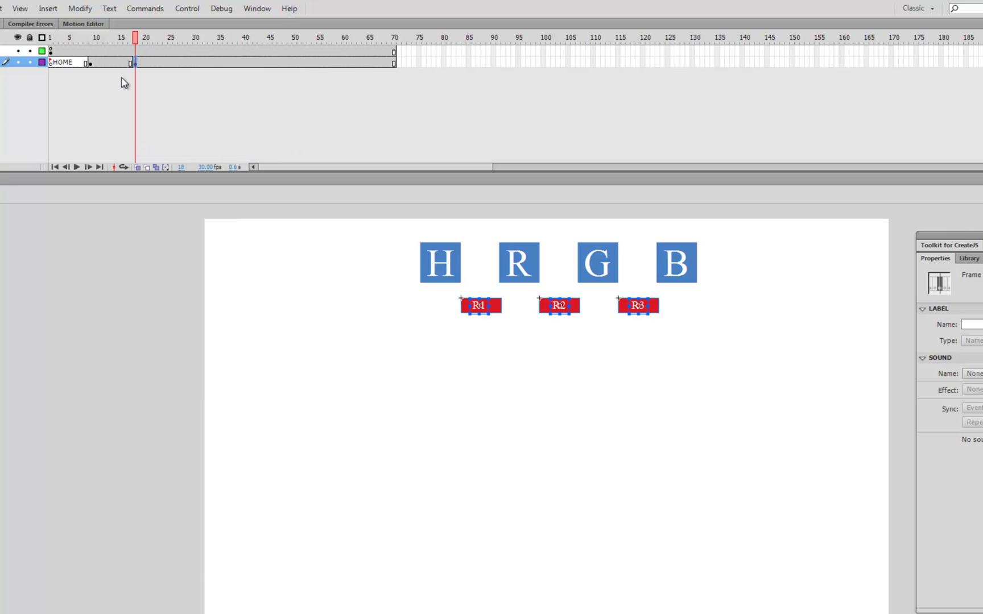
click(118, 61)
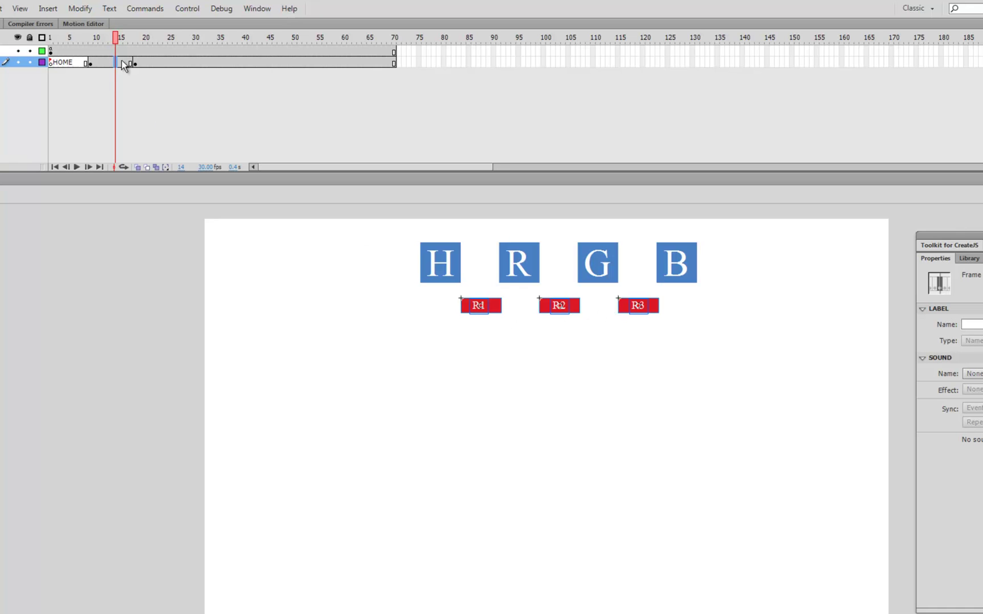
click(137, 63)
click(120, 64)
click(155, 63)
Change the tint of the three sub buttons at frame 18 to bright green
click(136, 63)
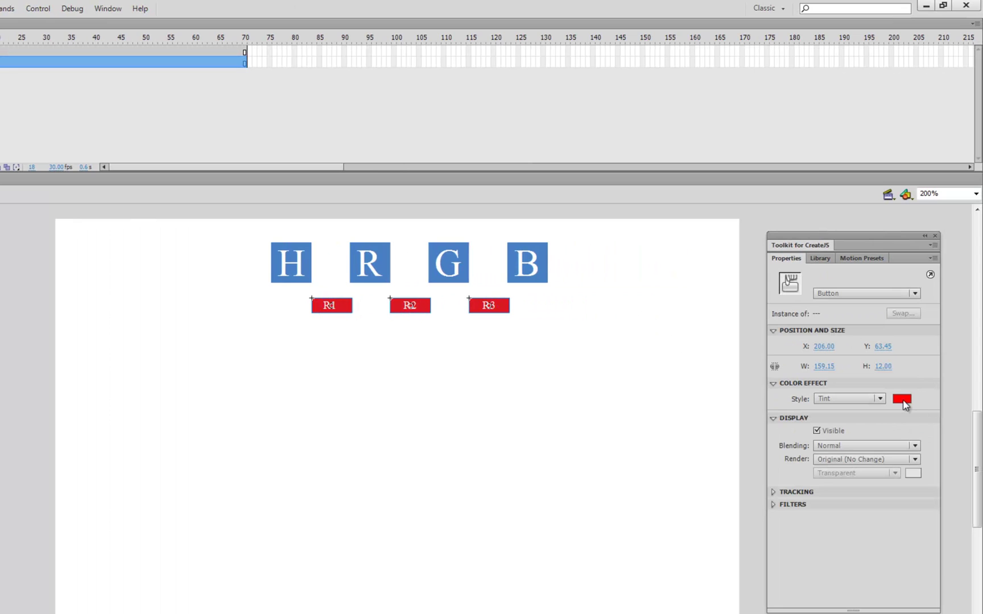
click(902, 400)
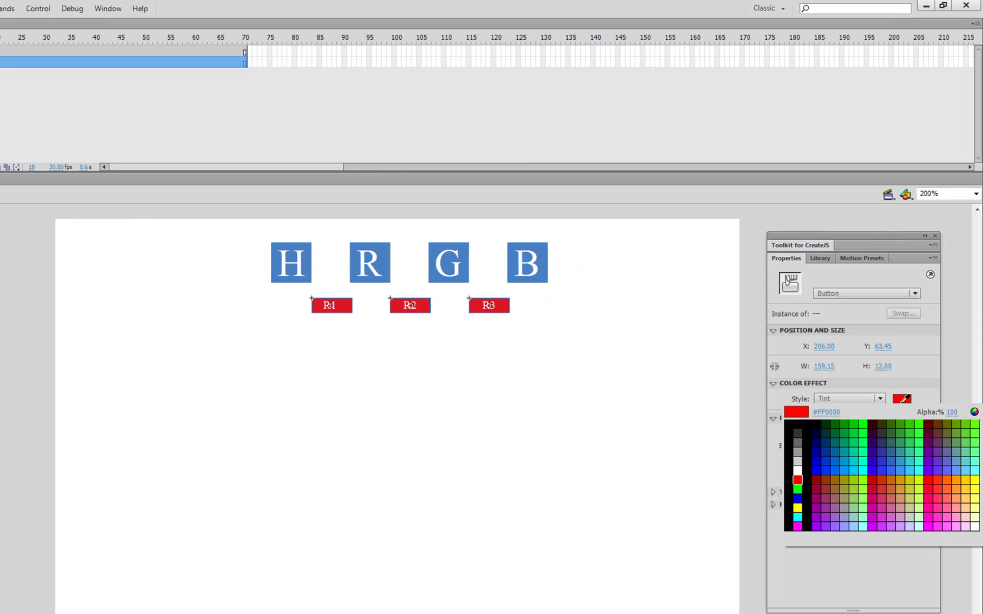
click(864, 424)
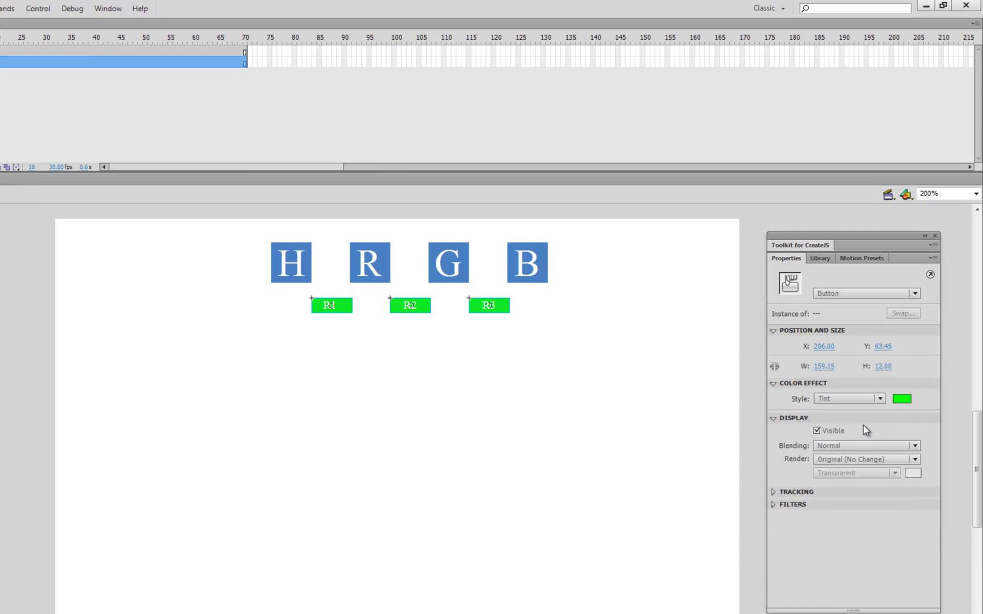
Change the text labels on the three green sub buttons to G1, G2 and G3
double_click(329, 307)
double_click(329, 305)
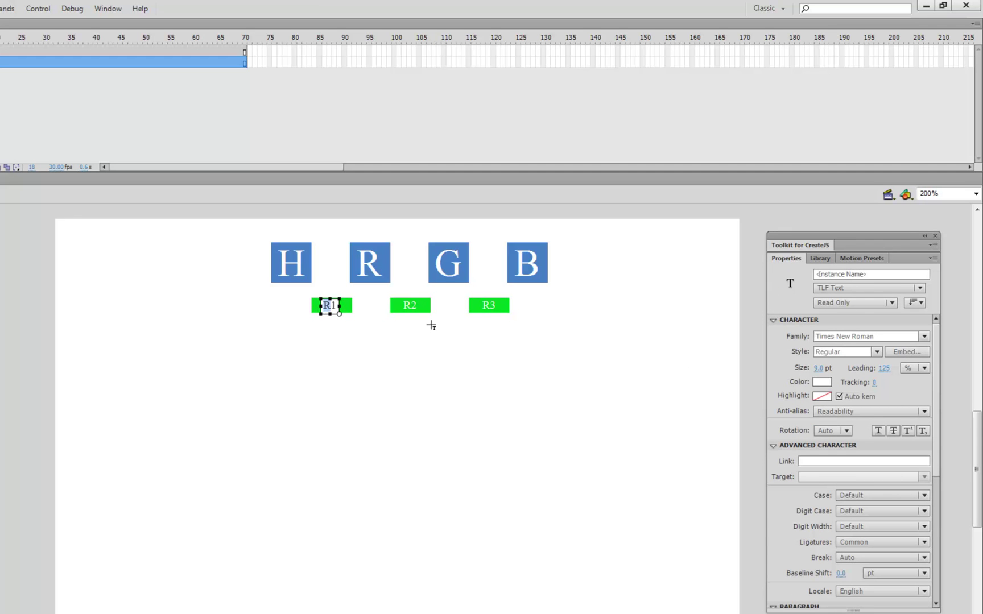
text(G)
drag(403, 305, 408, 305)
text(G)
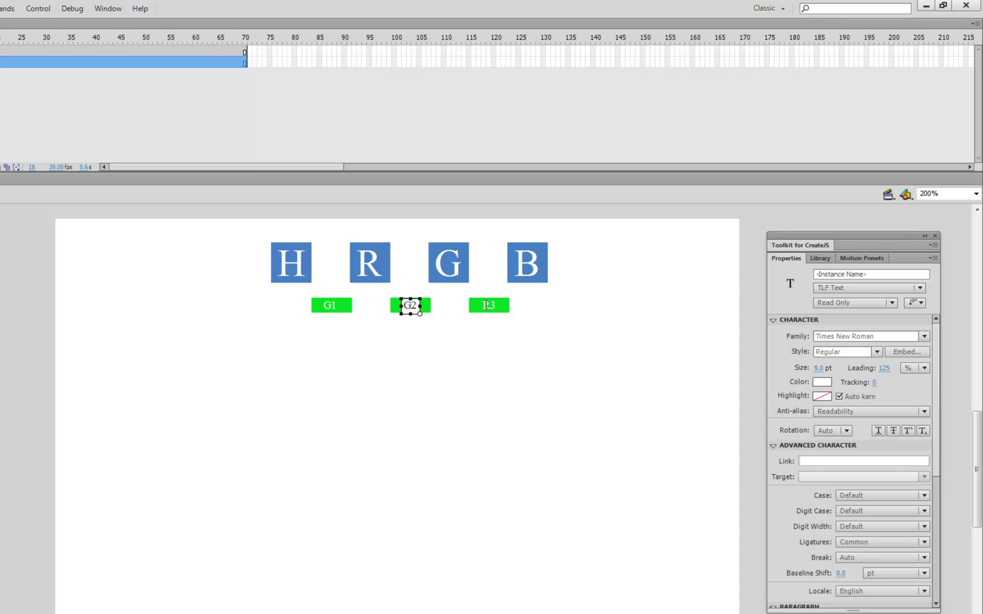
drag(483, 306, 489, 305)
text(G)
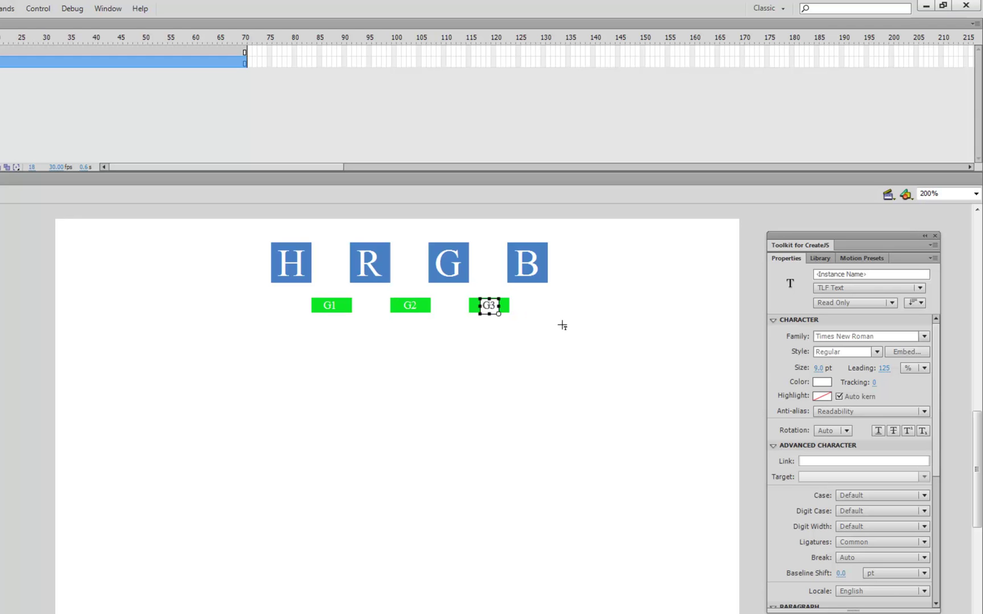
key(Escape)
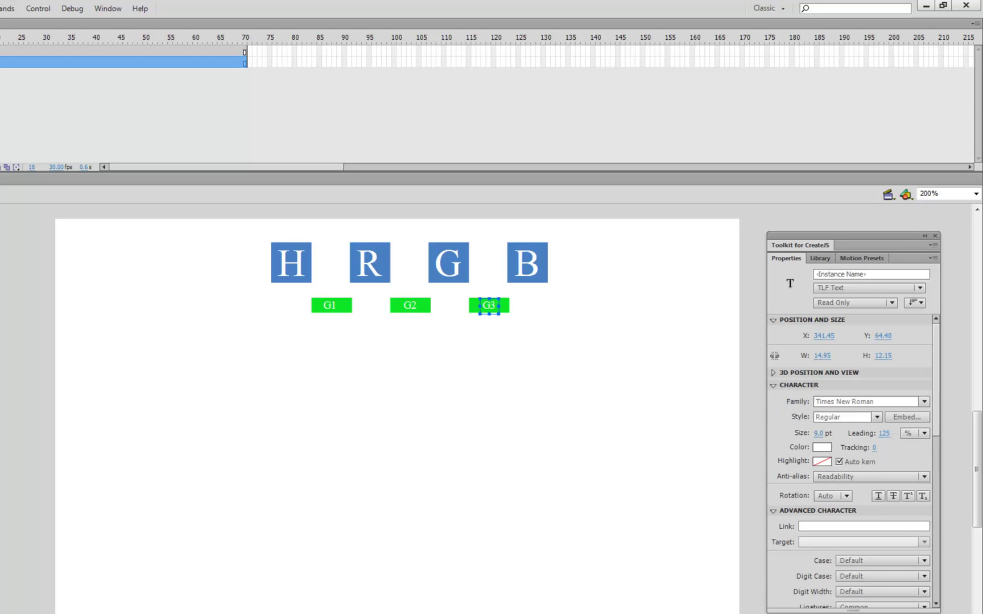
click(191, 313)
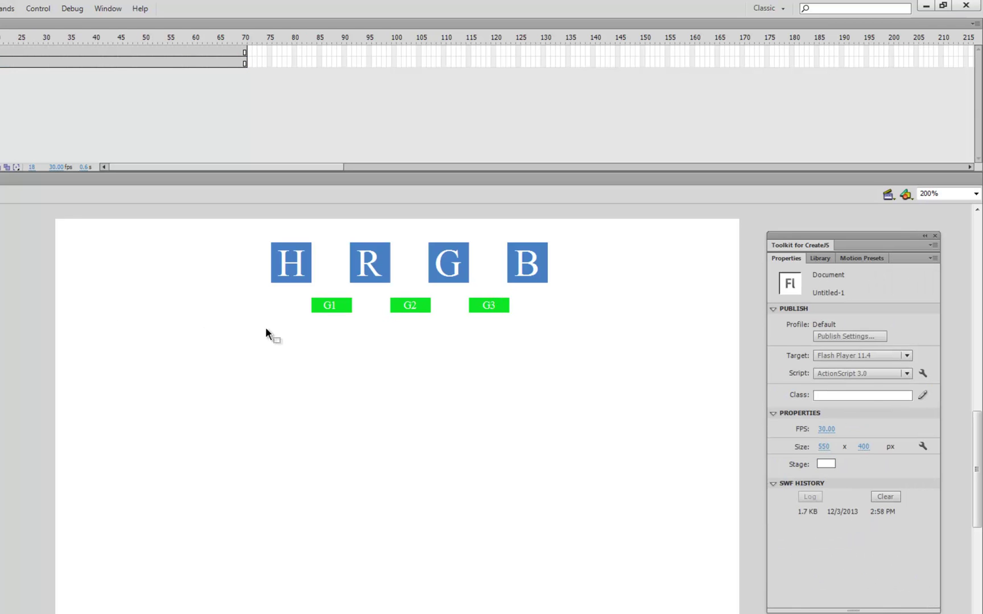
Rename the instances of the three green sub buttons green1_btn, green2_btn and green3_btn
click(351, 312)
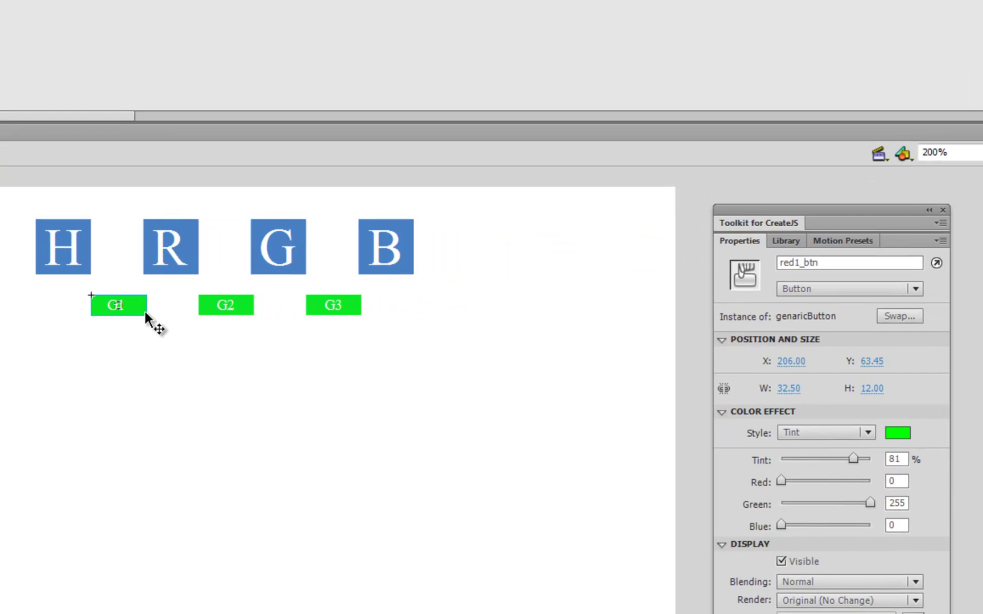
click(795, 262)
drag(795, 262, 758, 264)
text(green)
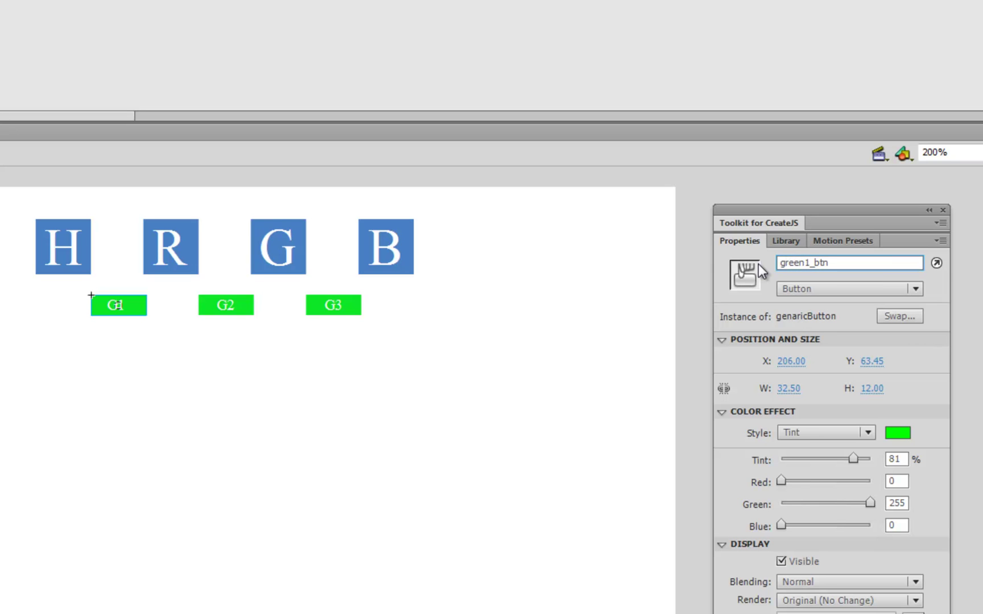
drag(821, 207, 500, 289)
click(381, 214)
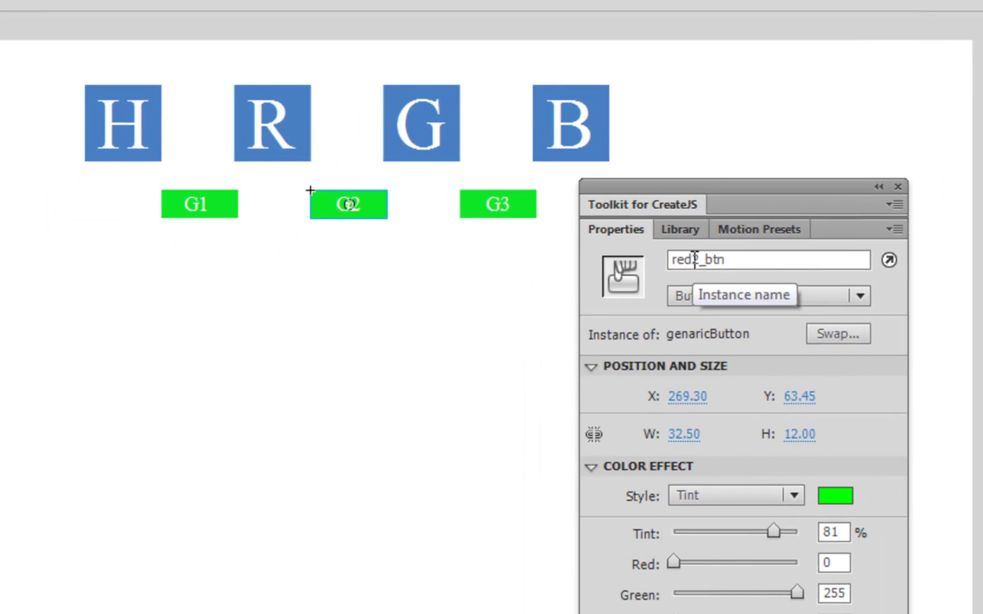
drag(694, 259, 627, 263)
text(green)
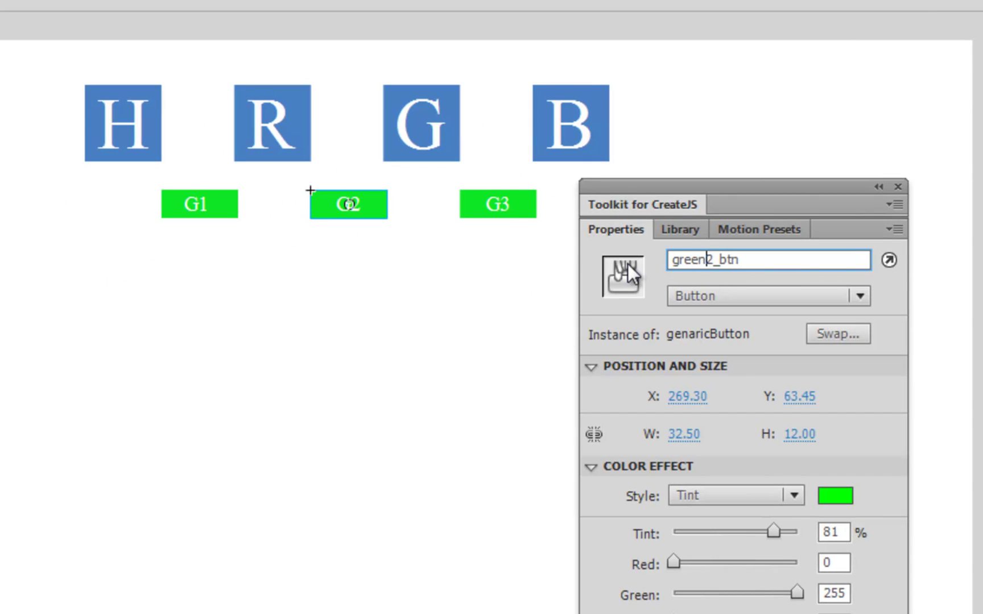
click(528, 213)
drag(693, 259, 637, 262)
text(green)
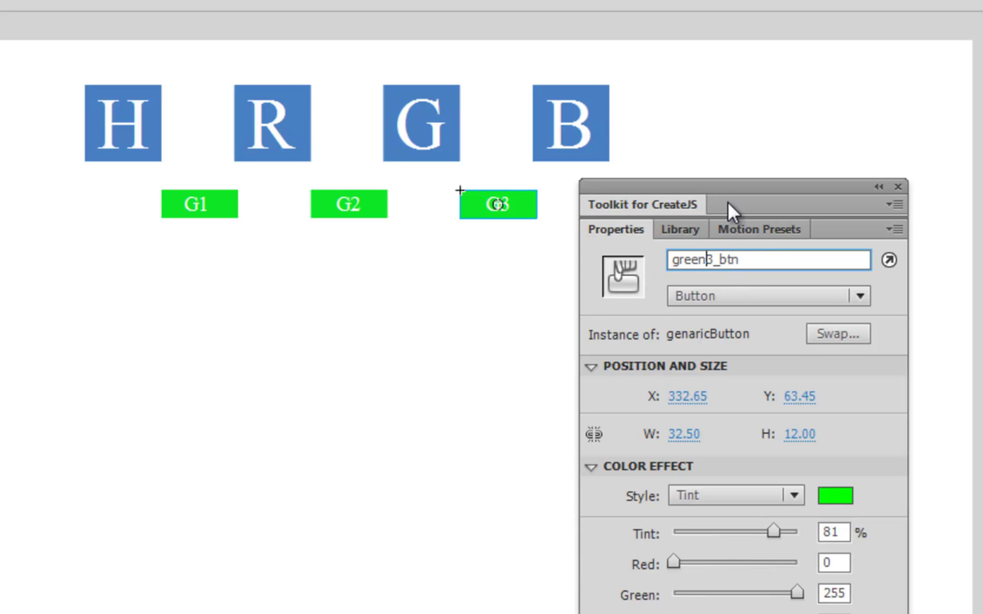
drag(658, 190, 771, 109)
click(642, 253)
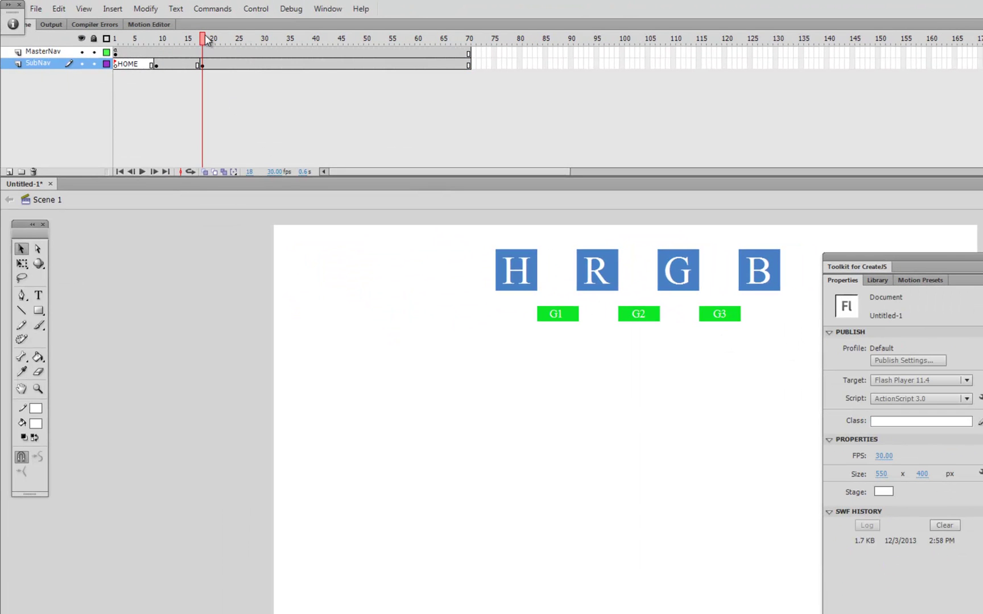
Label the SubNav keyframe that holds the red sub buttons RED
drag(203, 36, 141, 38)
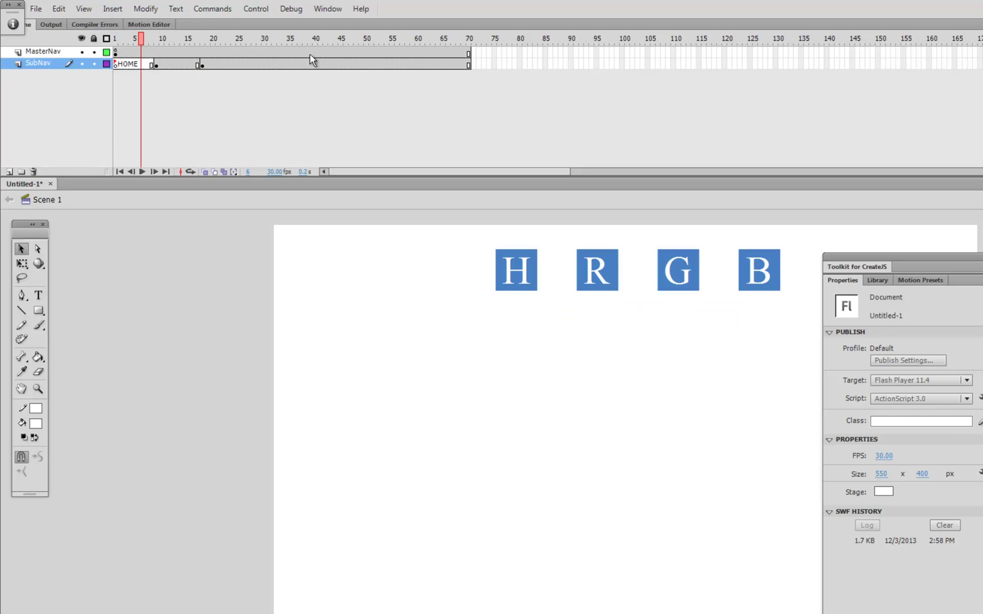
click(161, 65)
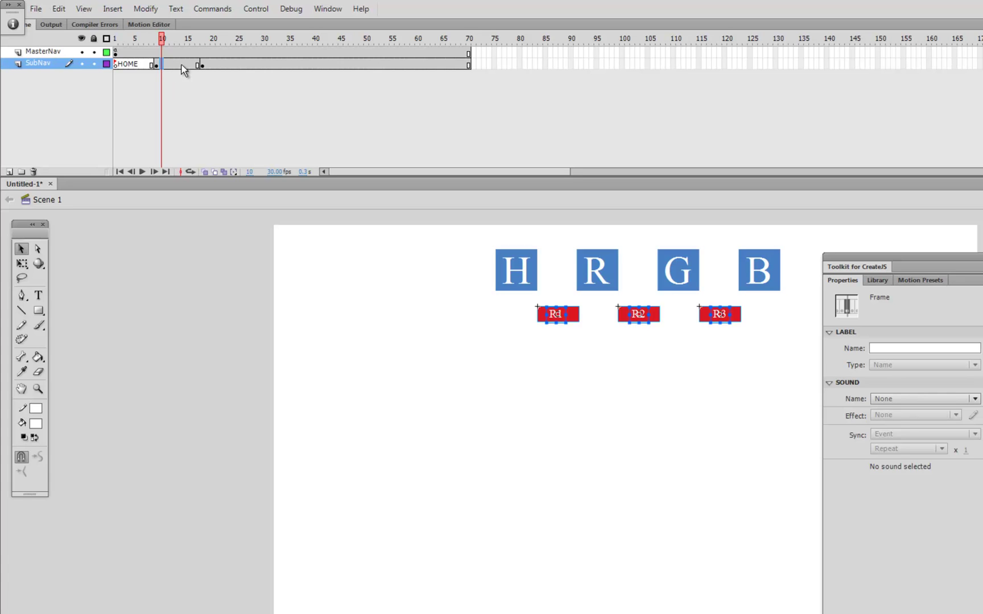
click(897, 348)
text(RED)
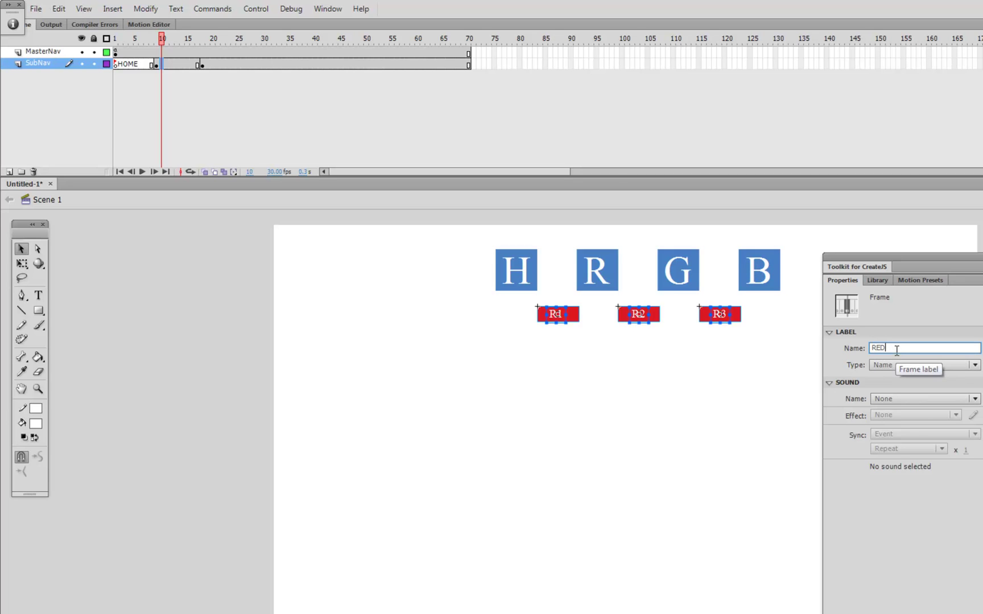
key(Return)
Insert a keyframe at frame 28 on the SubNav layer
click(213, 66)
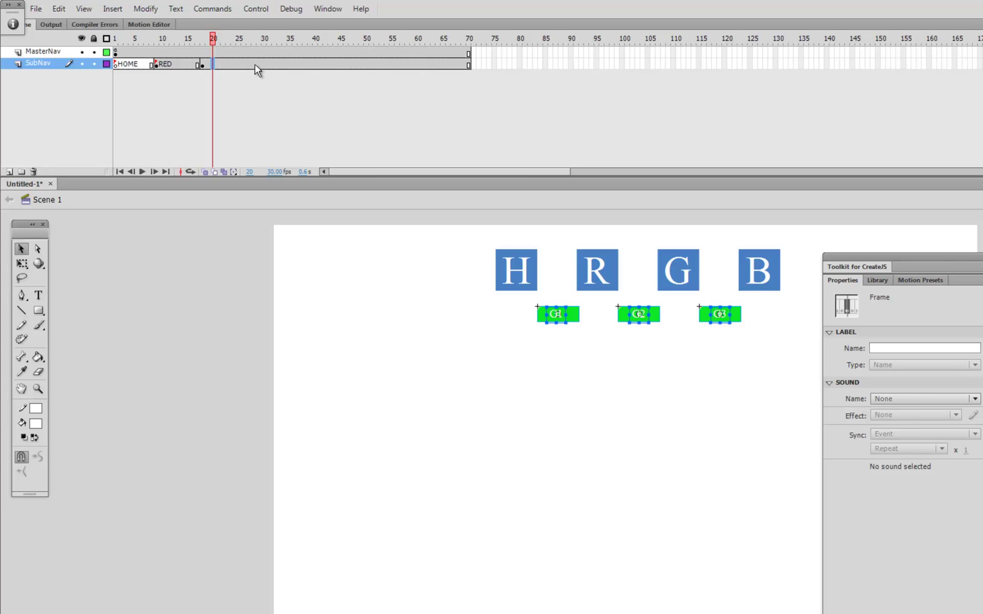
click(255, 64)
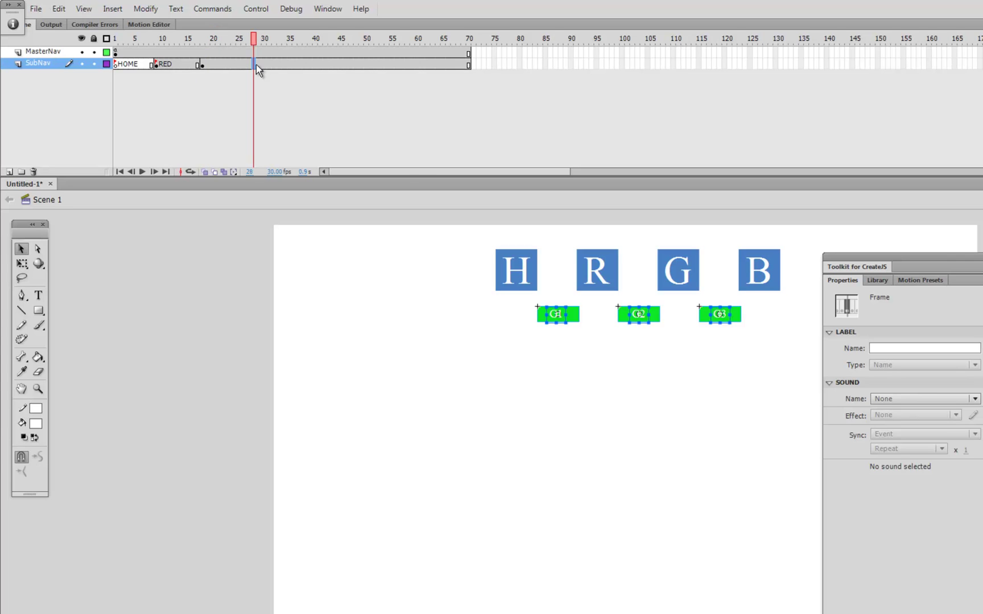
right_click(255, 64)
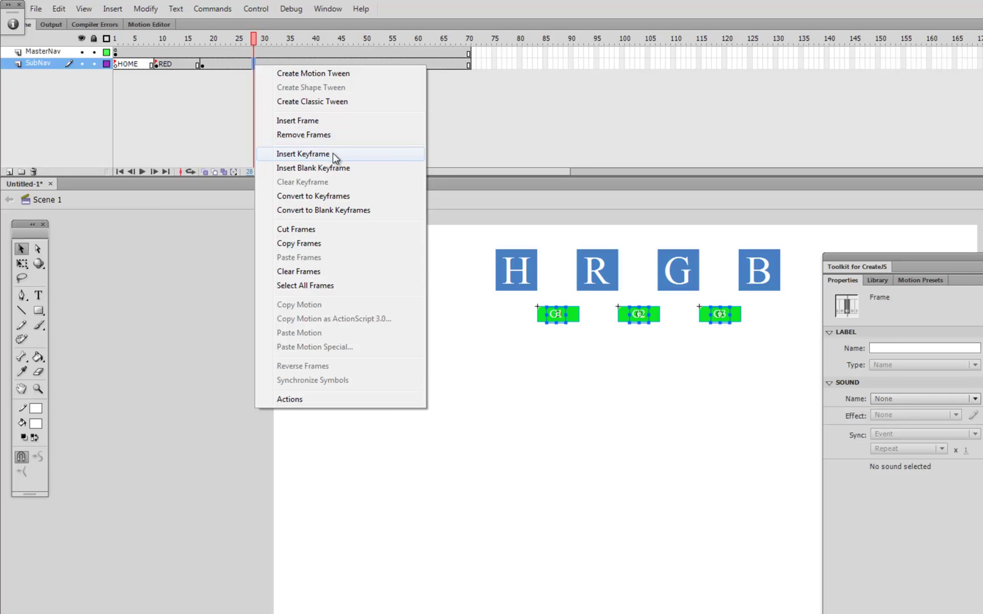
click(335, 158)
click(229, 65)
click(260, 64)
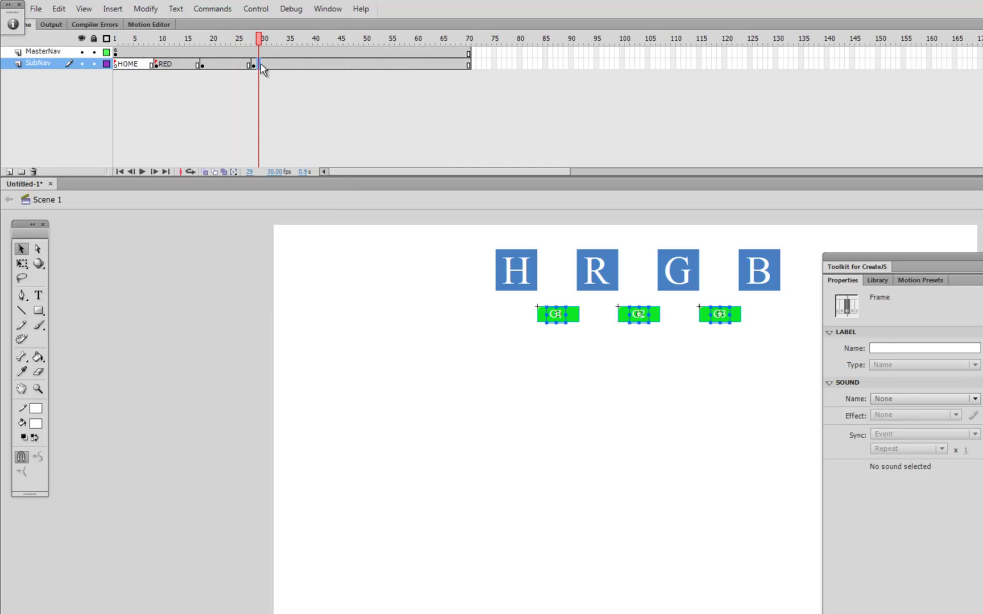
Change the tint of the three sub buttons in the frame 28 keyframe to blue (red 0, green 51, blue 255)
click(592, 345)
click(577, 320)
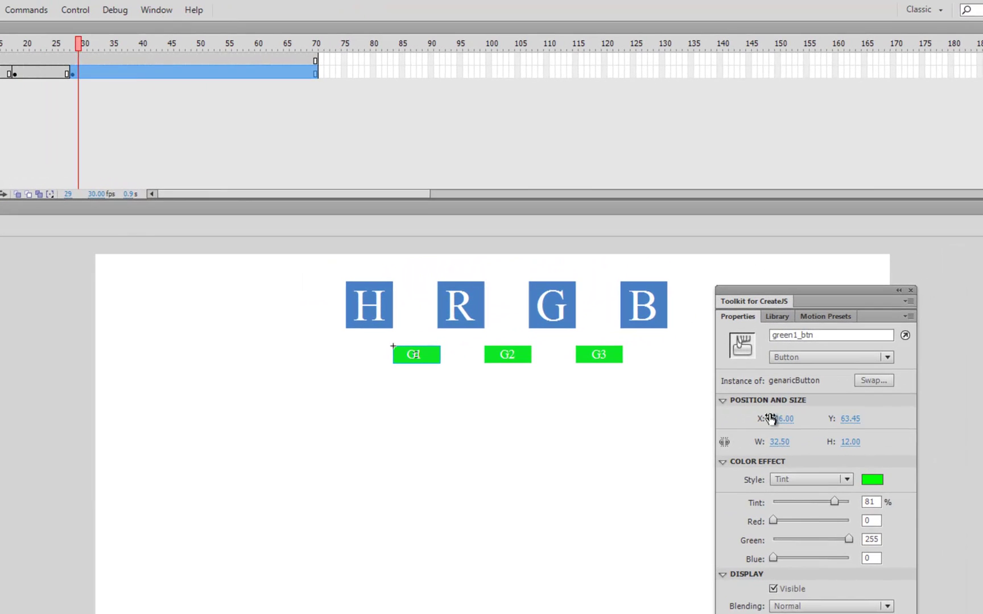
click(869, 481)
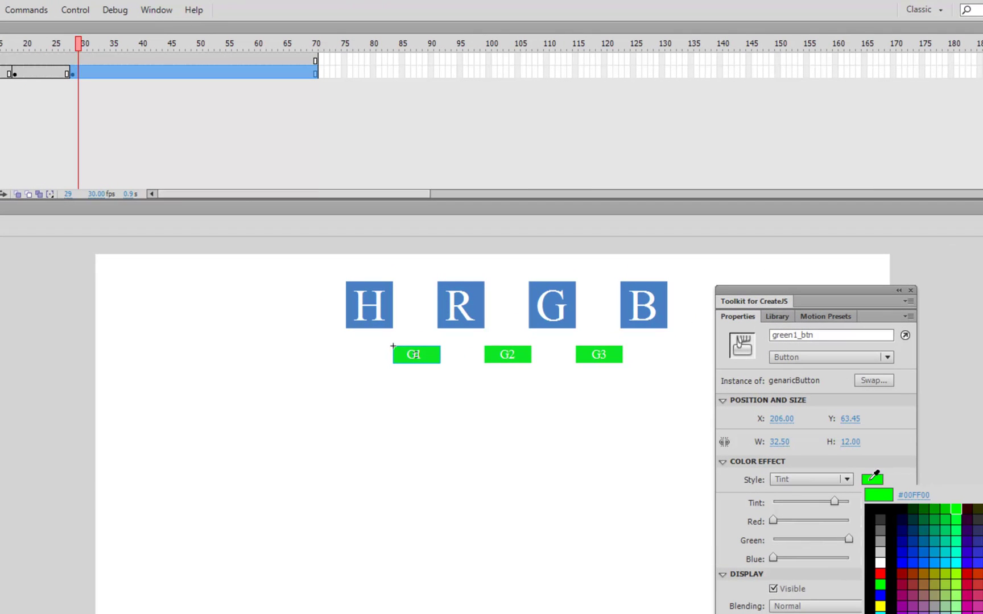
click(917, 562)
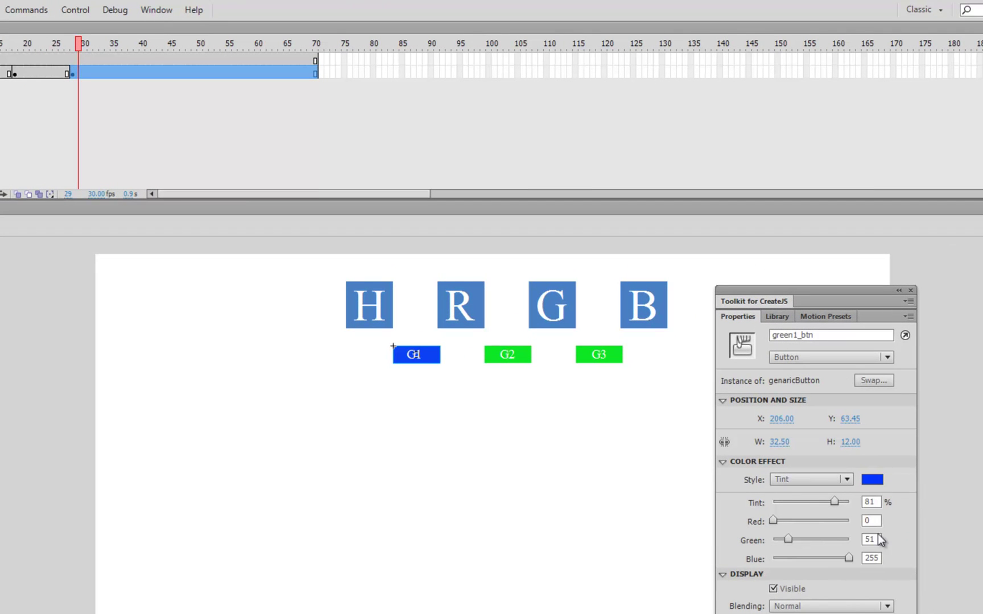
click(524, 358)
shift+click(619, 358)
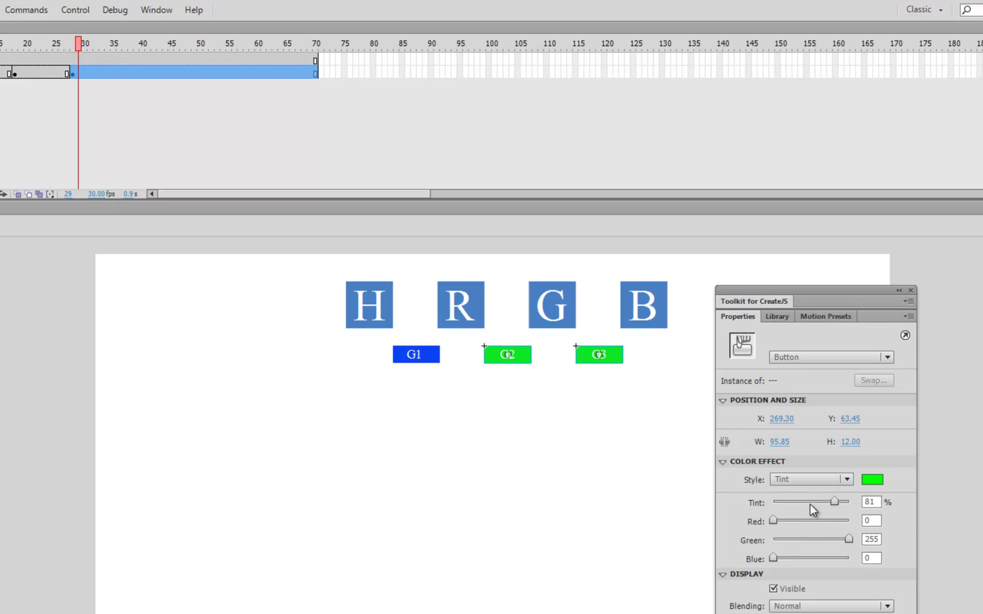
click(879, 479)
click(915, 559)
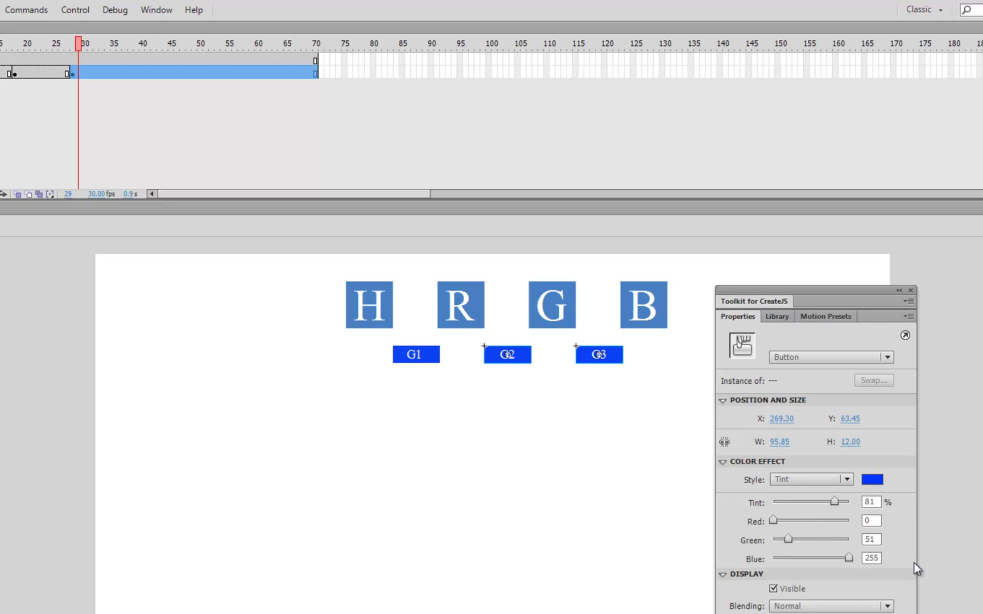
Change the text labels on the three blue sub buttons to B1, B2 and B3
click(419, 356)
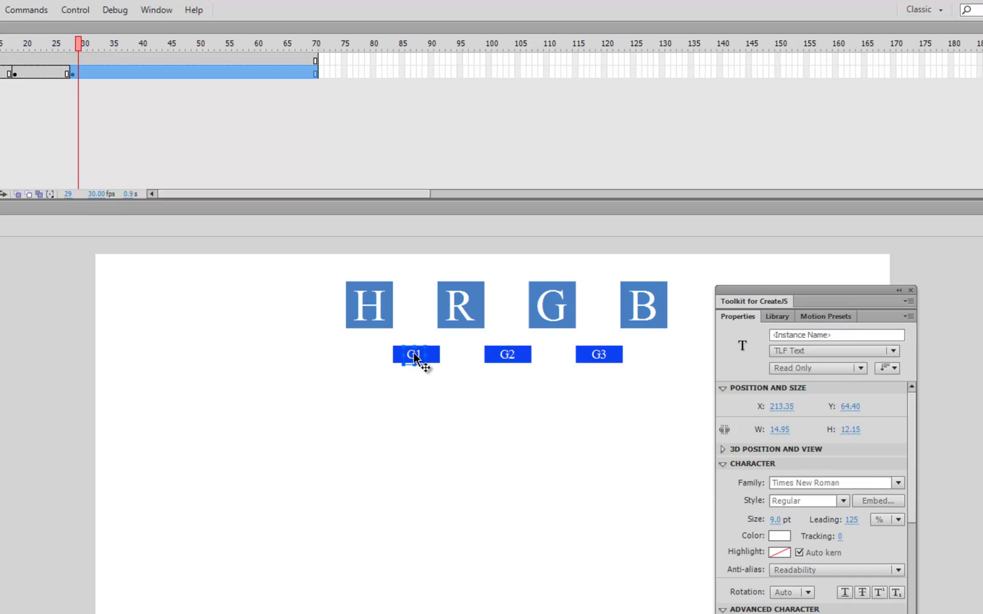
double_click(418, 355)
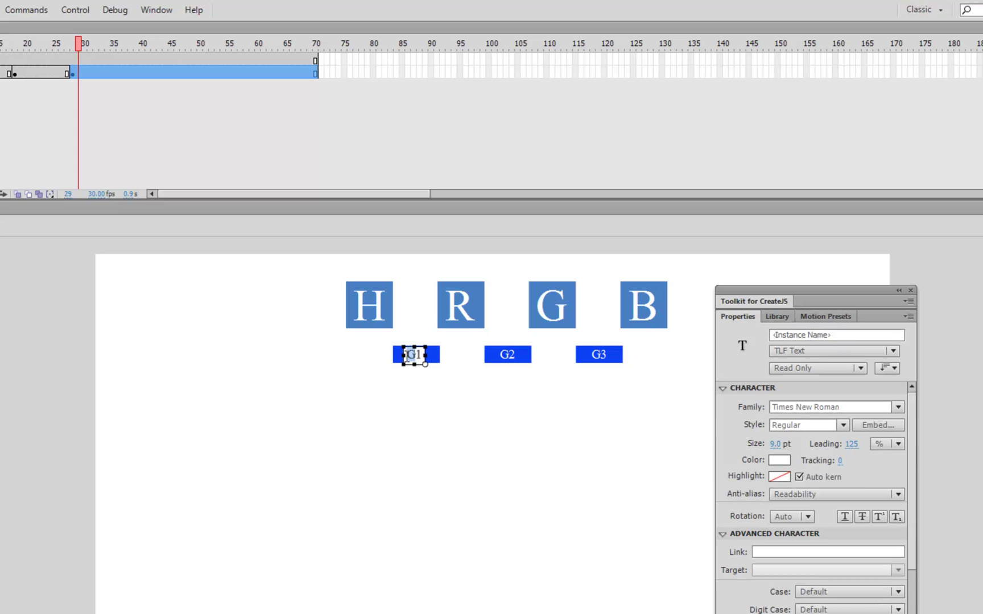
text(B)
drag(510, 353, 501, 353)
text(B)
drag(601, 353, 591, 355)
text(B)
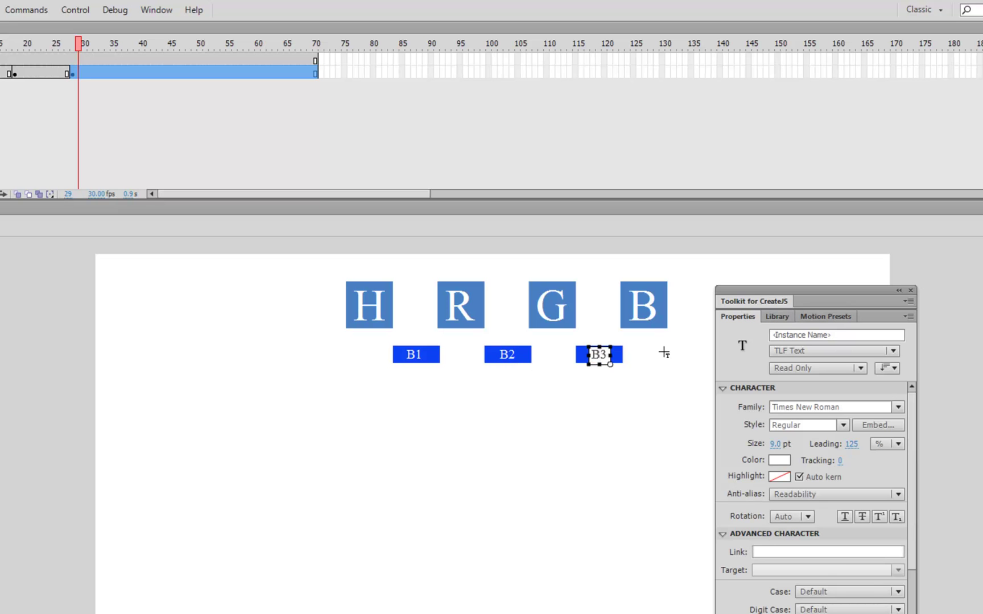
key(Escape)
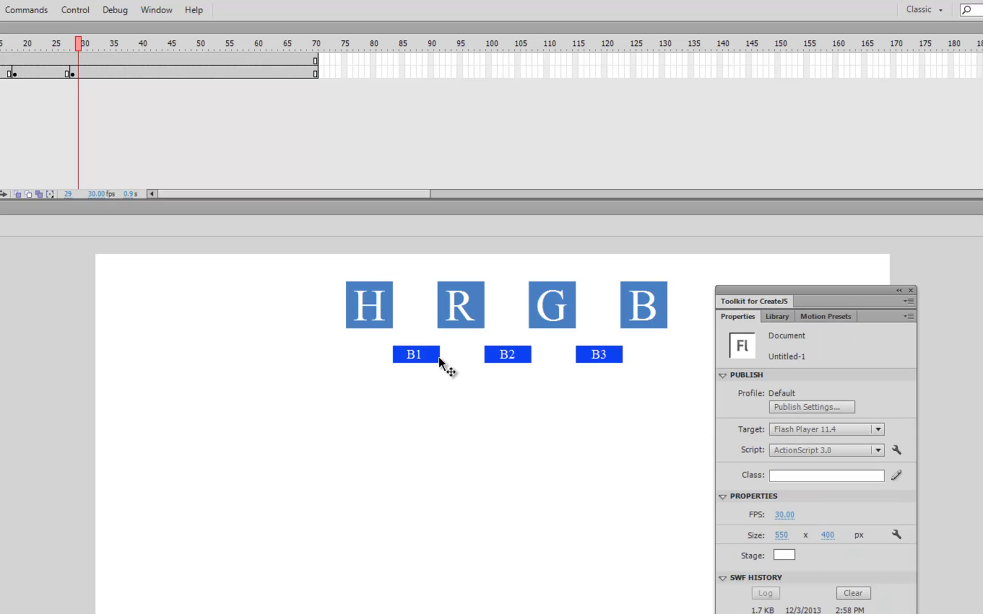
Rename the instances of the three blue sub buttons blue1_btn, blue2_btn and blue3_btn
click(438, 356)
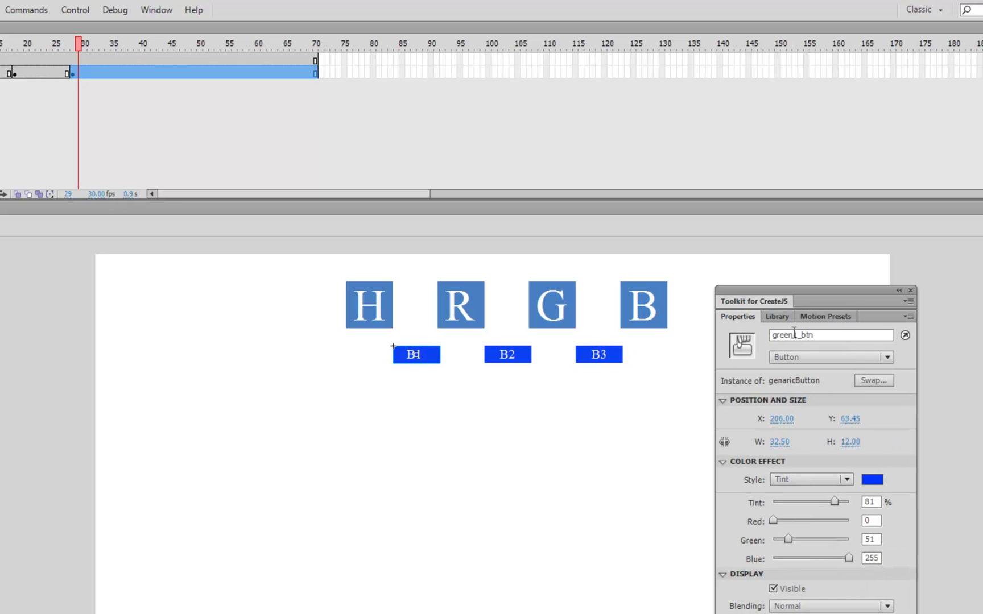
drag(795, 335, 733, 336)
text(blue)
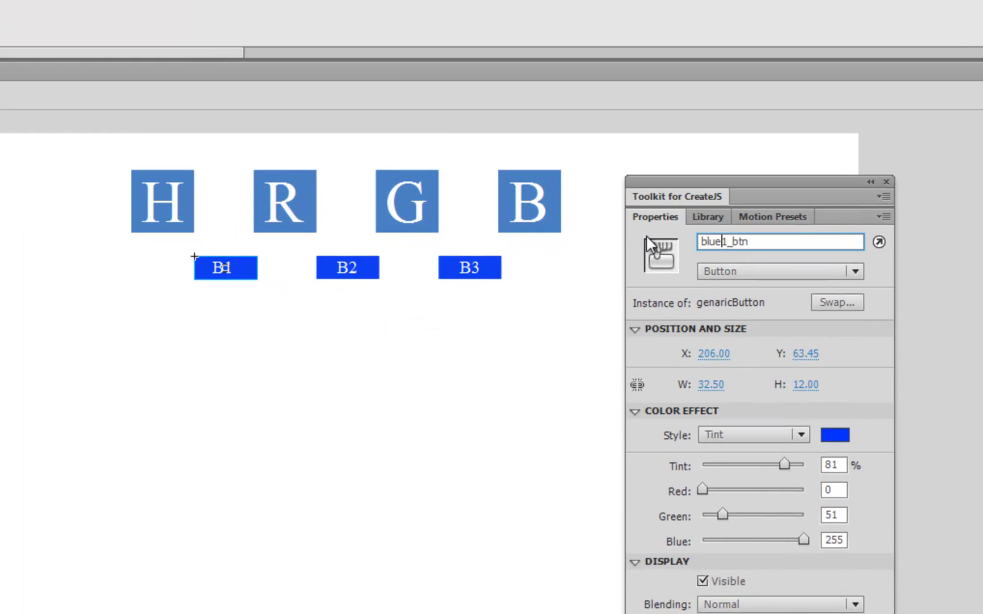
click(376, 268)
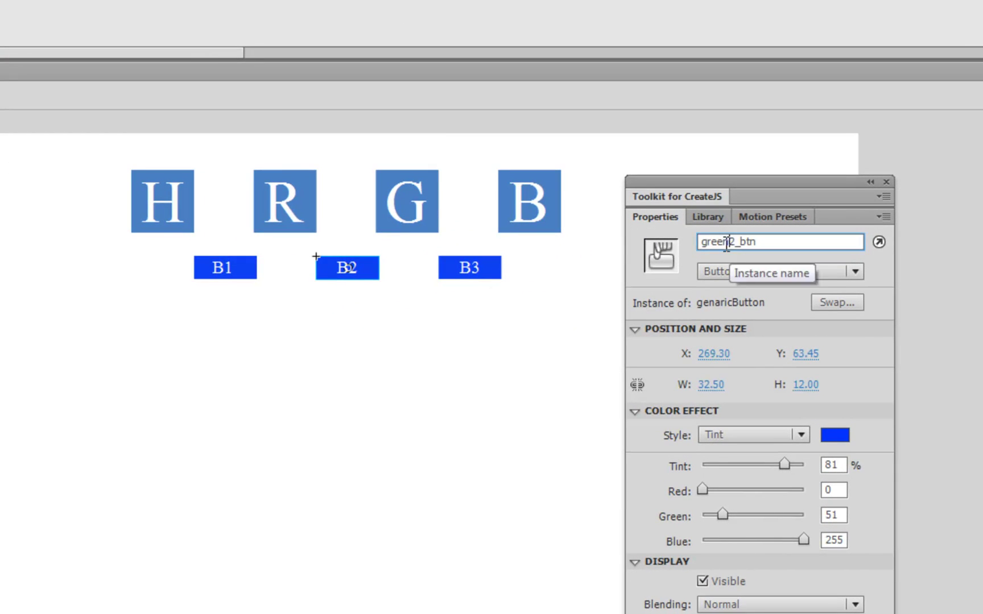
drag(729, 242, 653, 239)
text(blue)
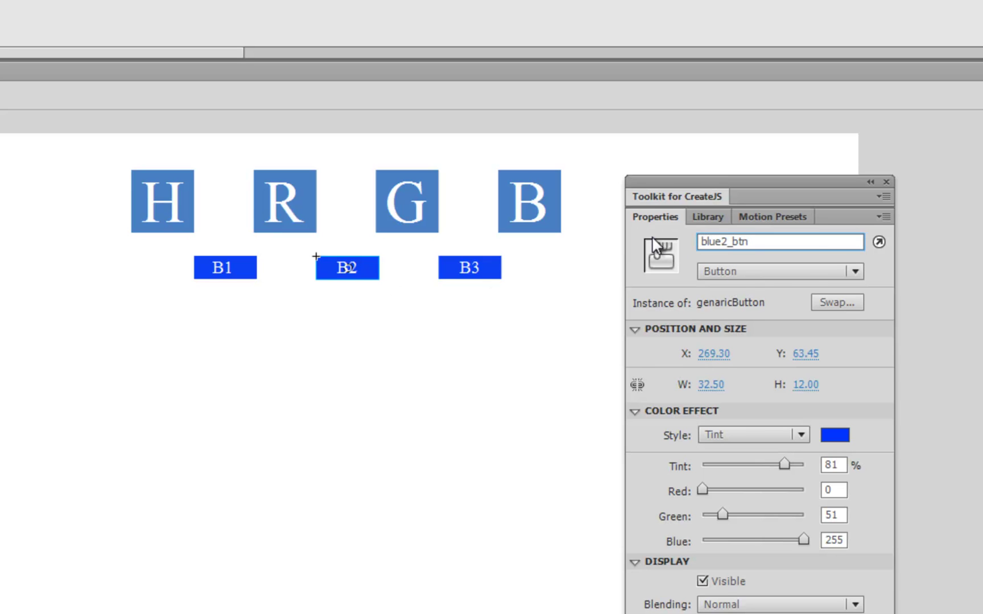
click(496, 269)
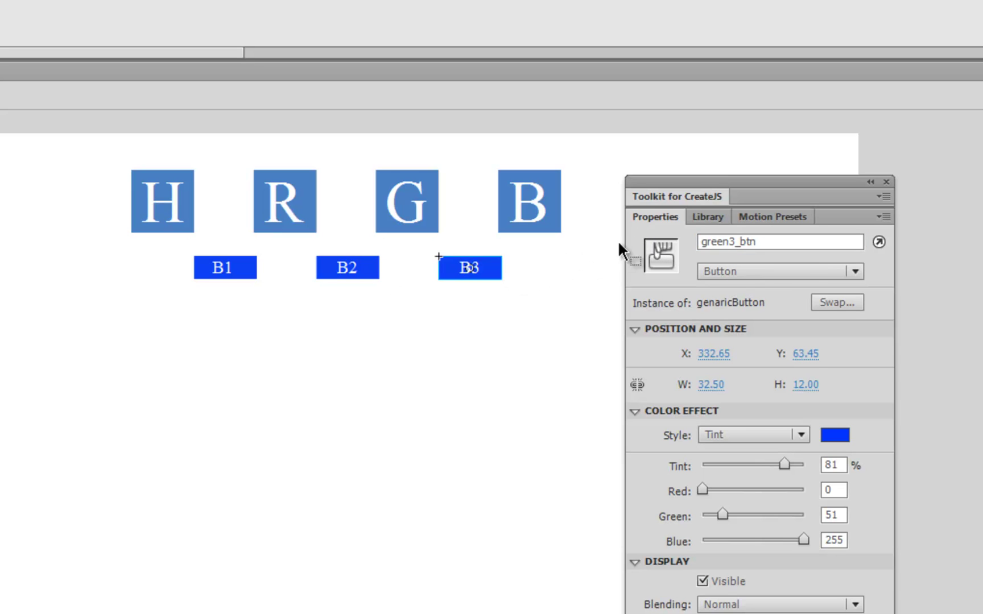
drag(730, 242, 673, 239)
text(blue)
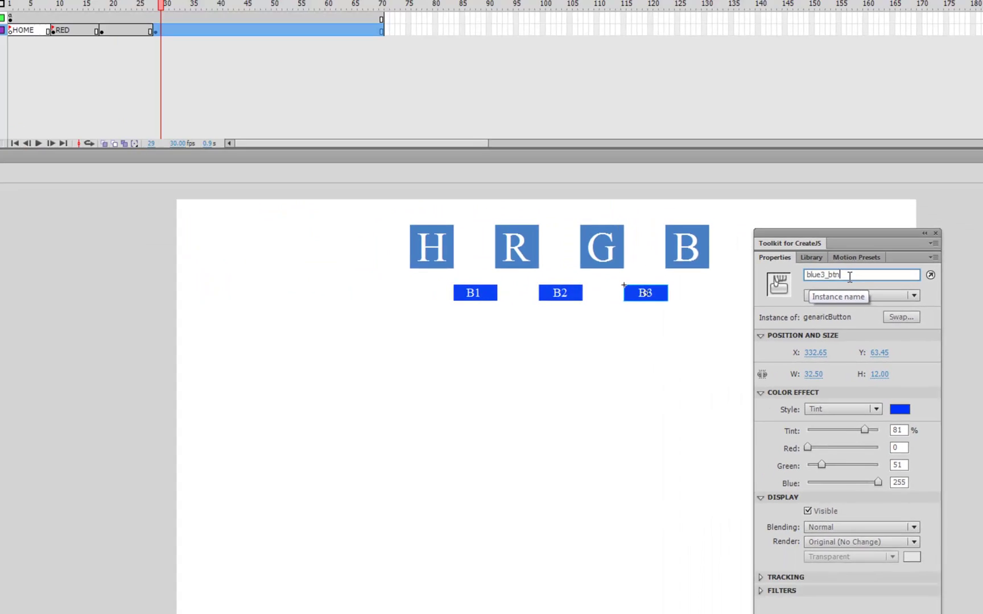
key(Return)
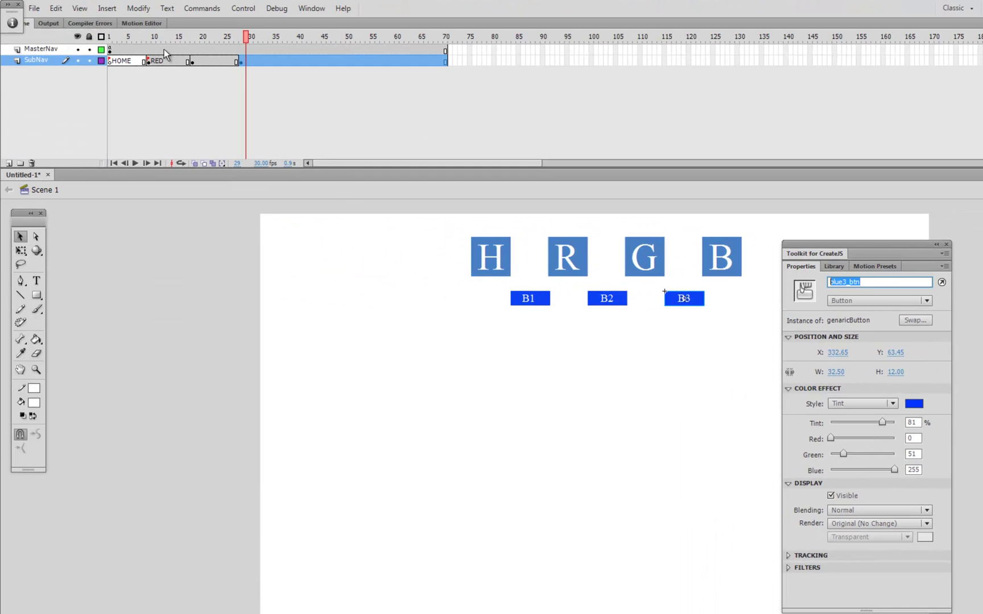
click(163, 50)
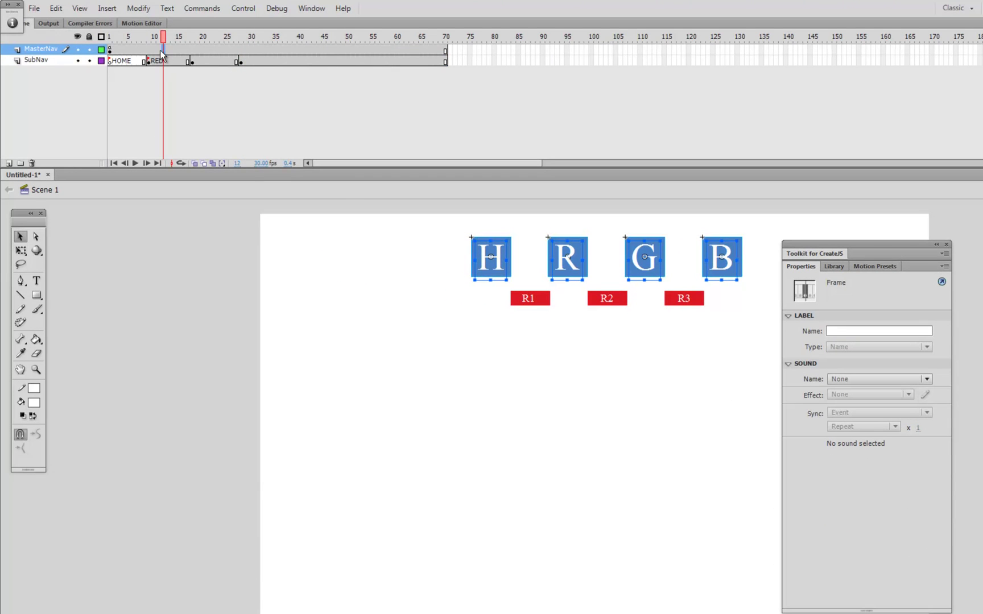
Remove all frames from frame 37 onward on both the MasterNav and SubNav layers
drag(463, 62, 284, 47)
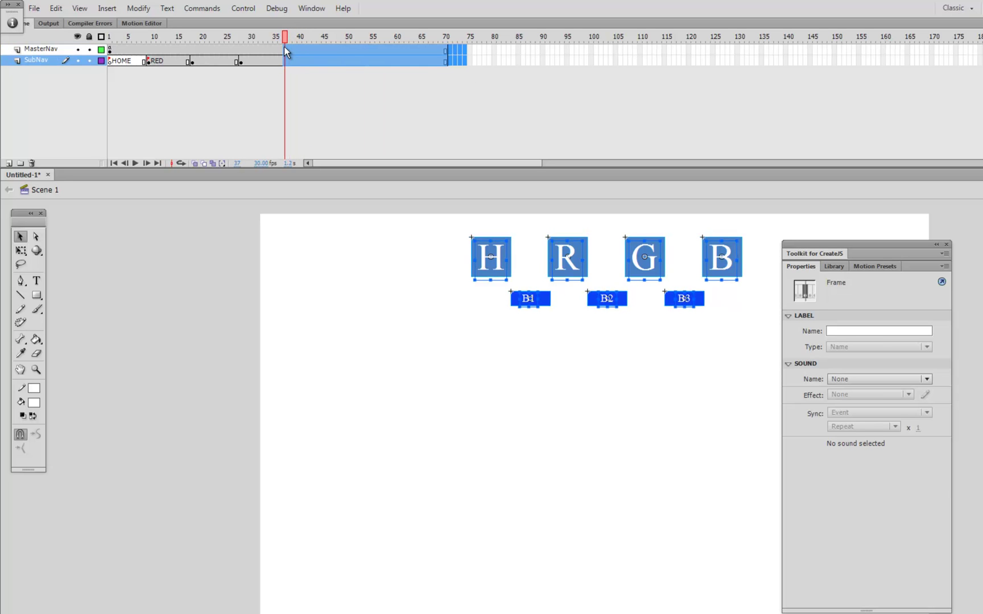
right_click(350, 59)
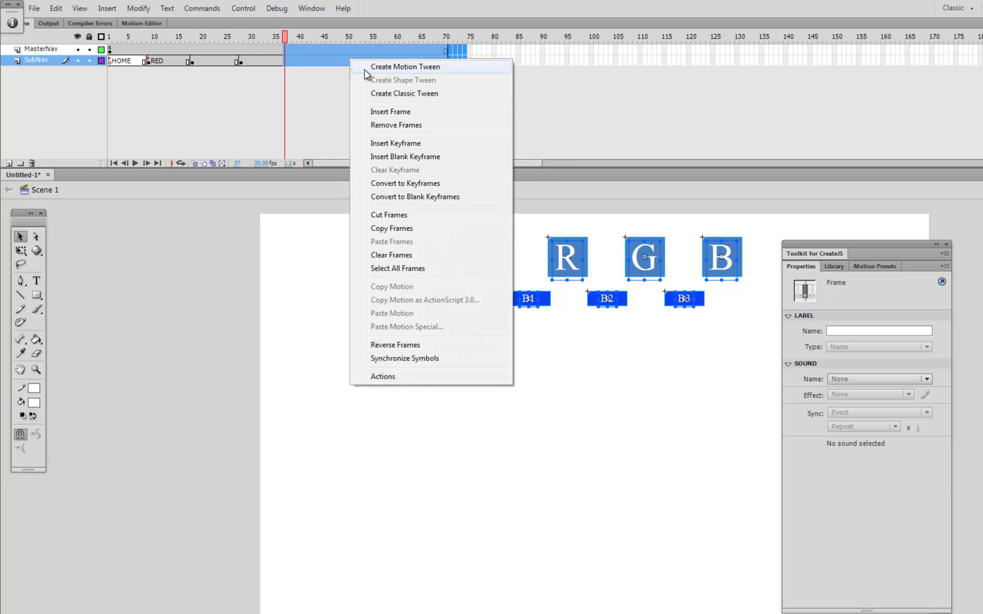
click(420, 127)
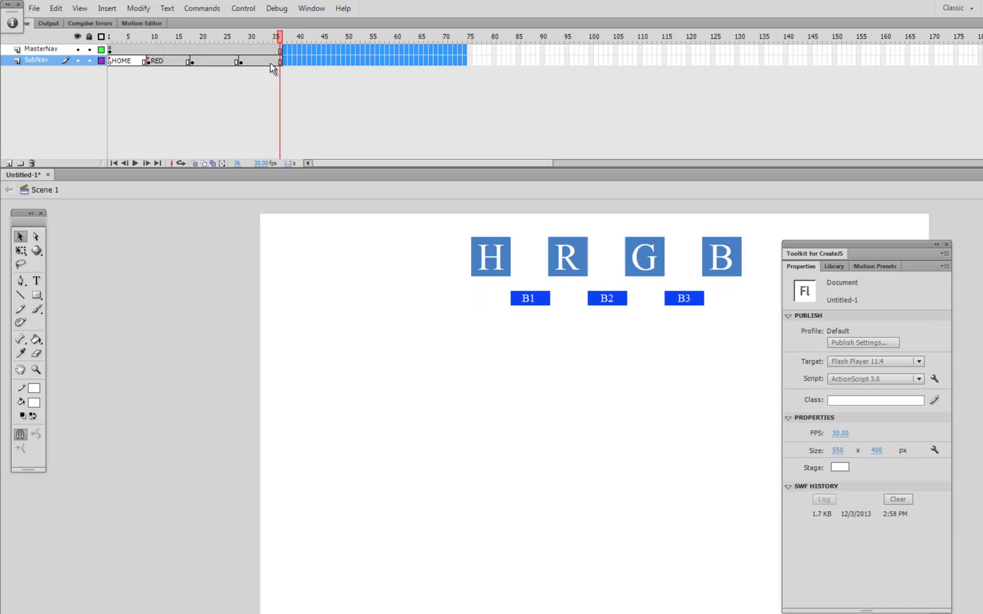
Label the SubNav keyframe with the green sub buttons GREEN and the one with the blue sub buttons BLUE
drag(285, 37, 110, 37)
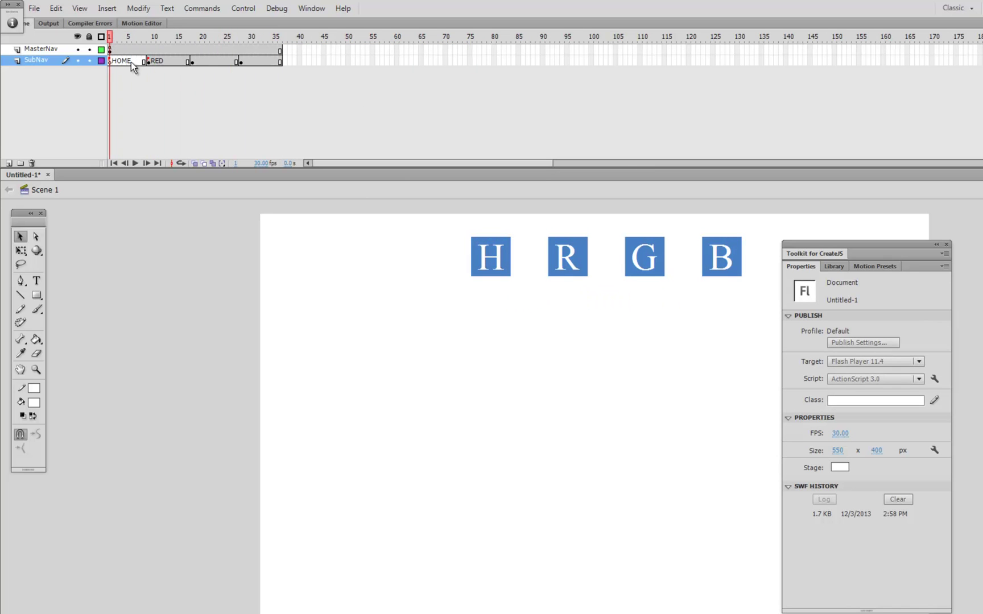
click(160, 60)
click(202, 62)
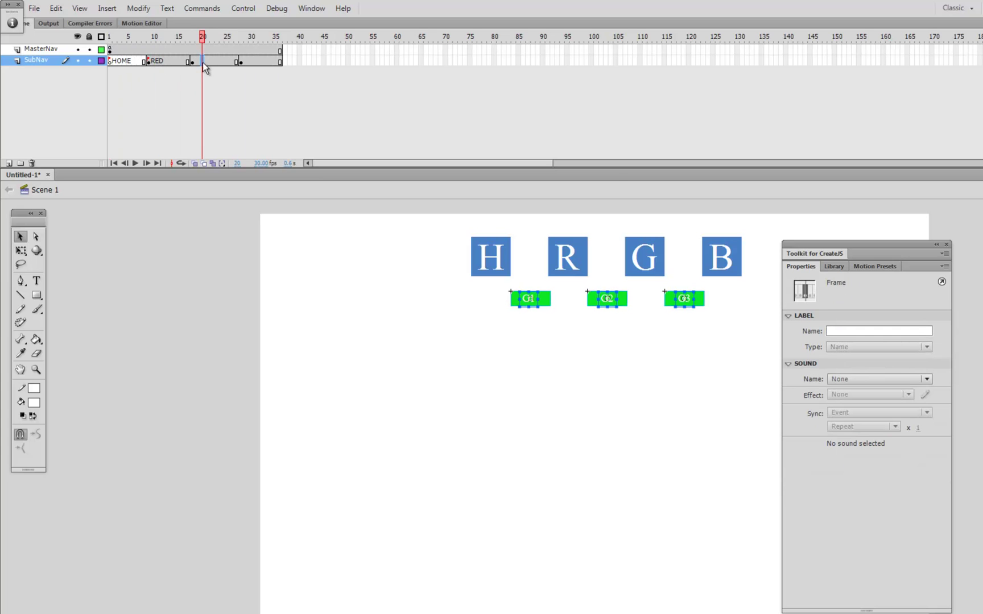
click(835, 331)
text(GREEN)
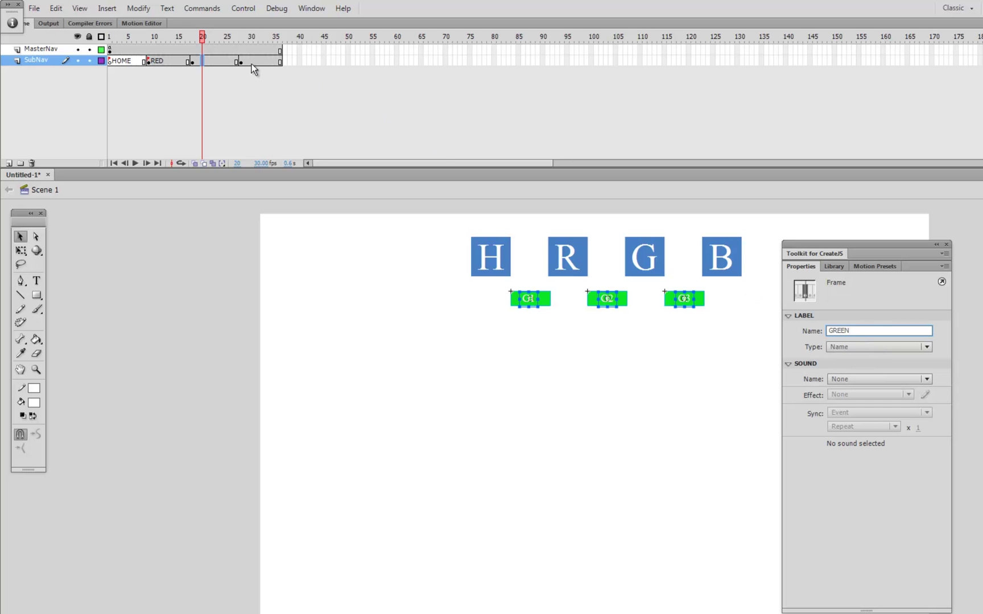
click(250, 64)
click(860, 331)
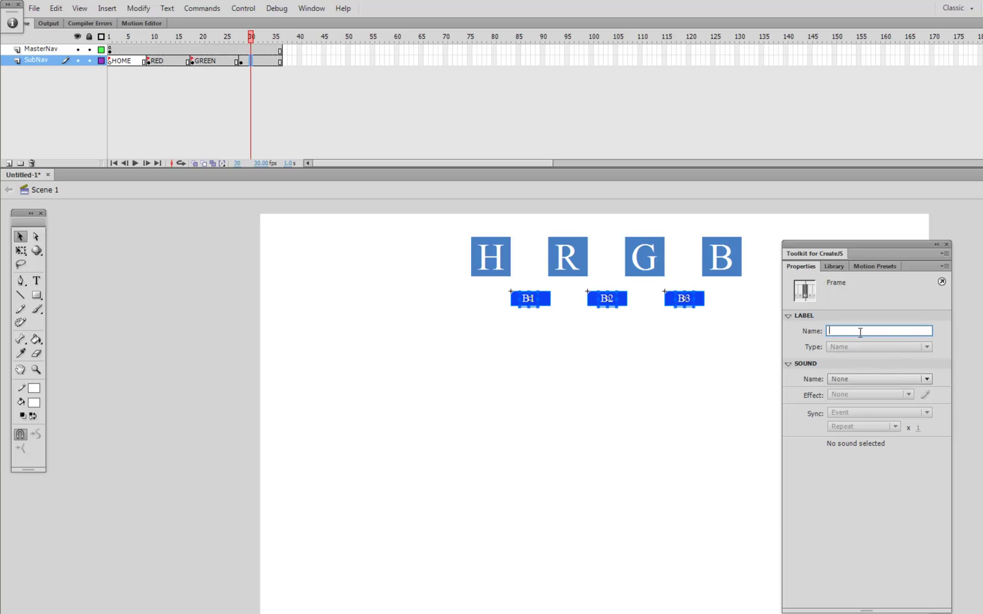
text(BLUE)
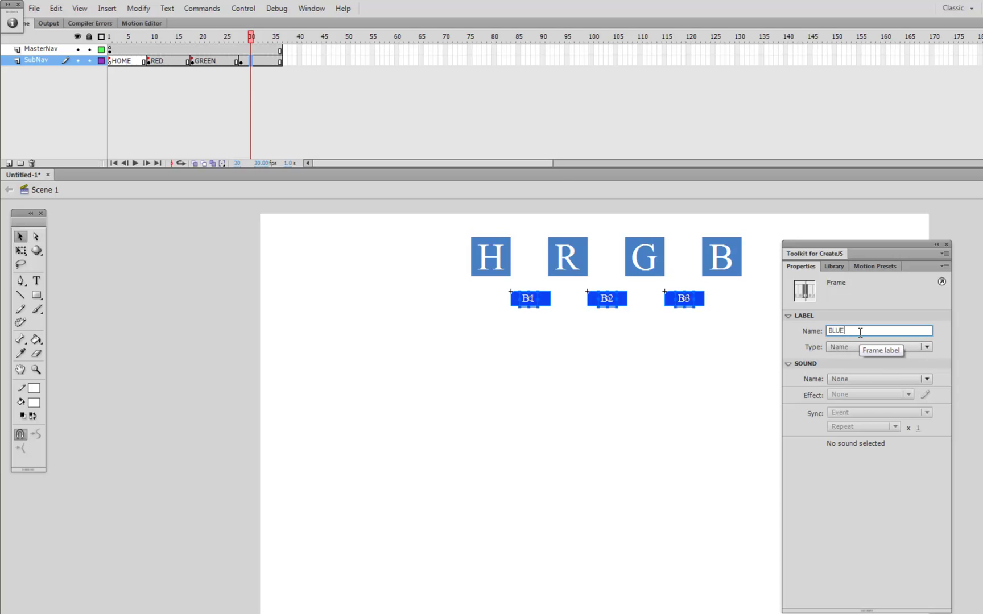
click(222, 61)
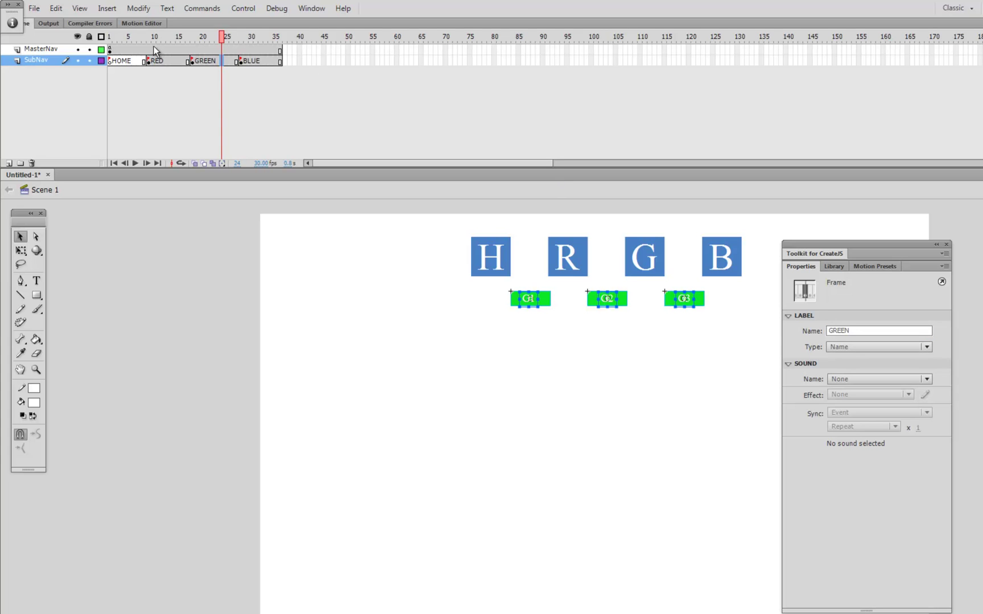
click(128, 47)
click(129, 61)
click(165, 62)
drag(165, 62, 262, 59)
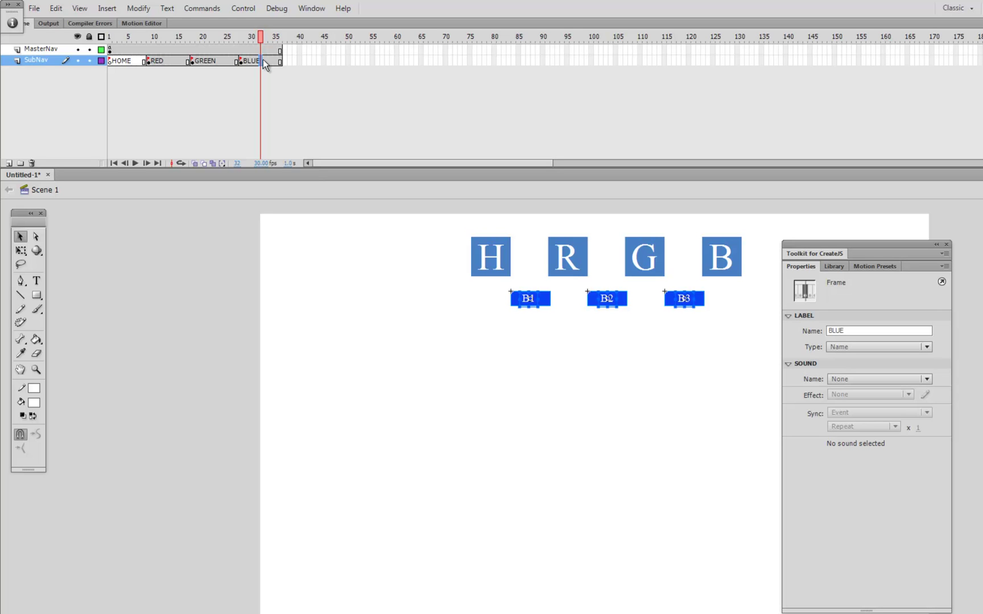
Open the actions script of the MasterNav keyframe at frame 1 and move its window clear of the master buttons
click(111, 50)
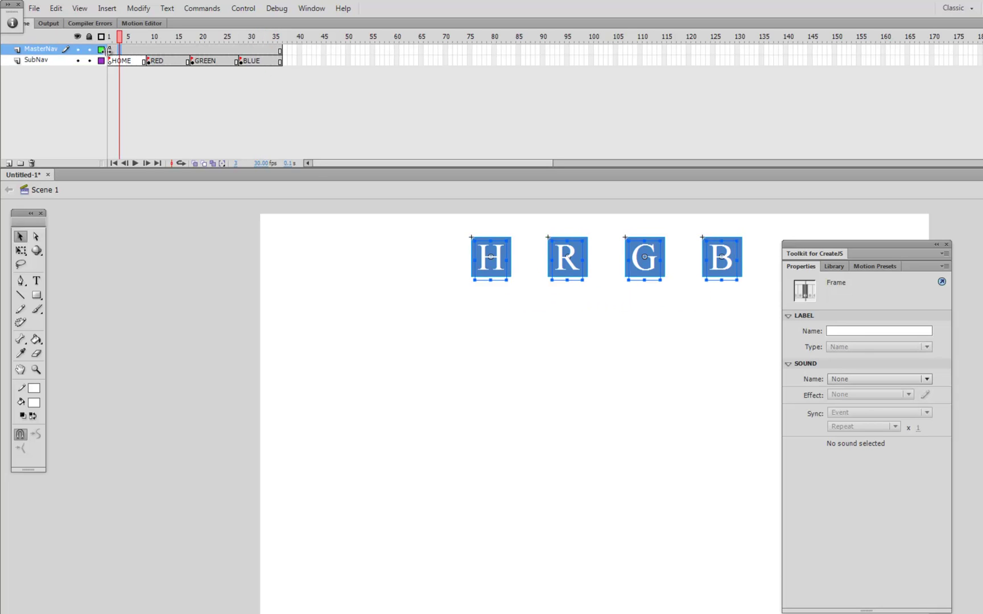
right_click(110, 51)
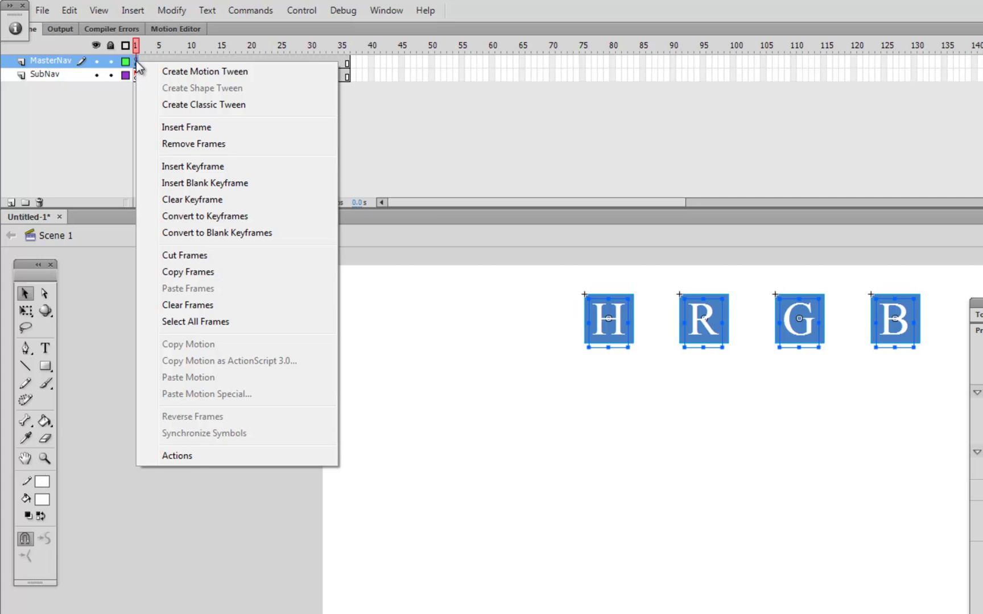
click(194, 461)
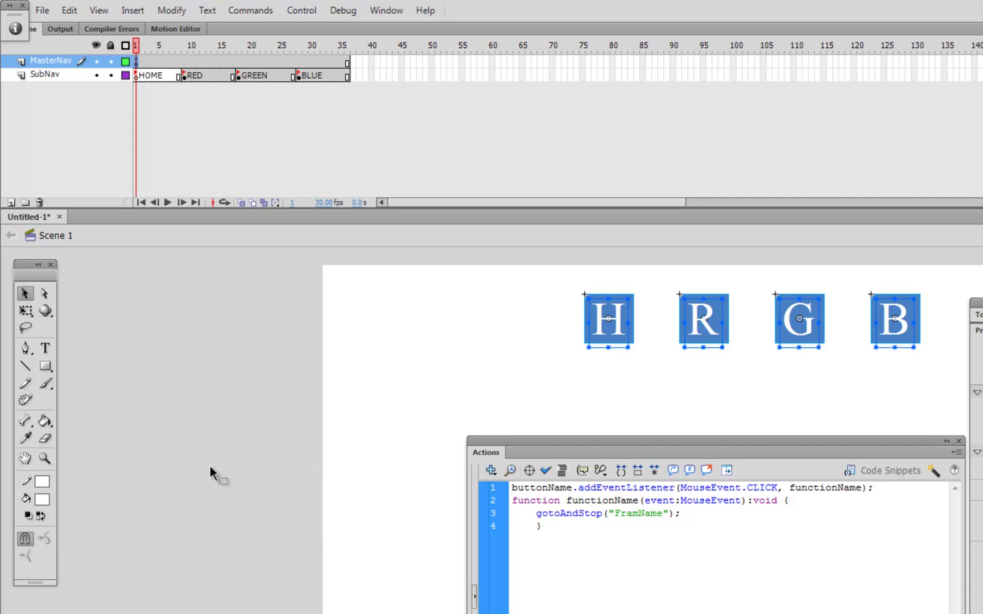
drag(592, 445, 569, 450)
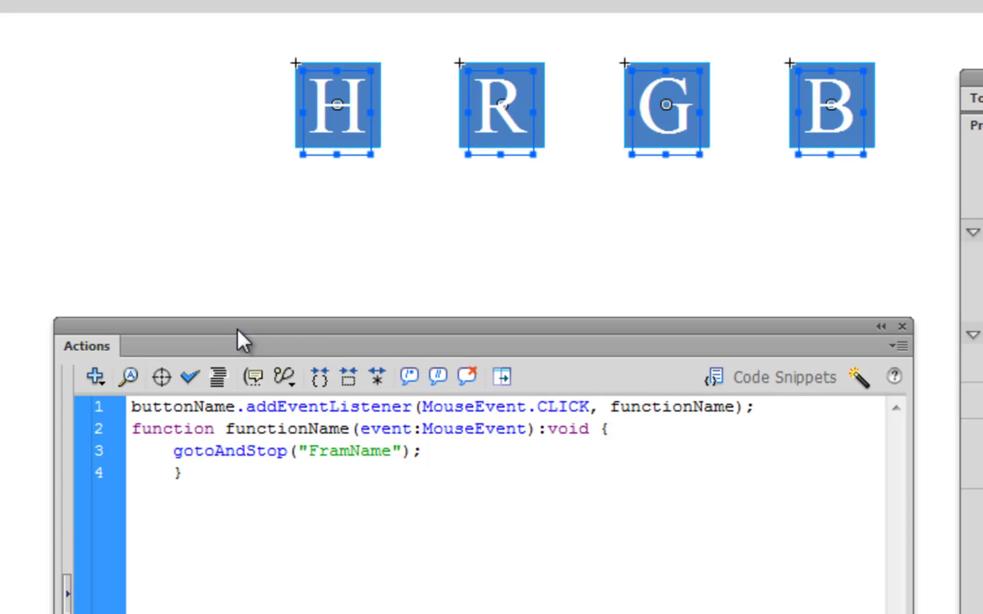
drag(237, 329, 173, 322)
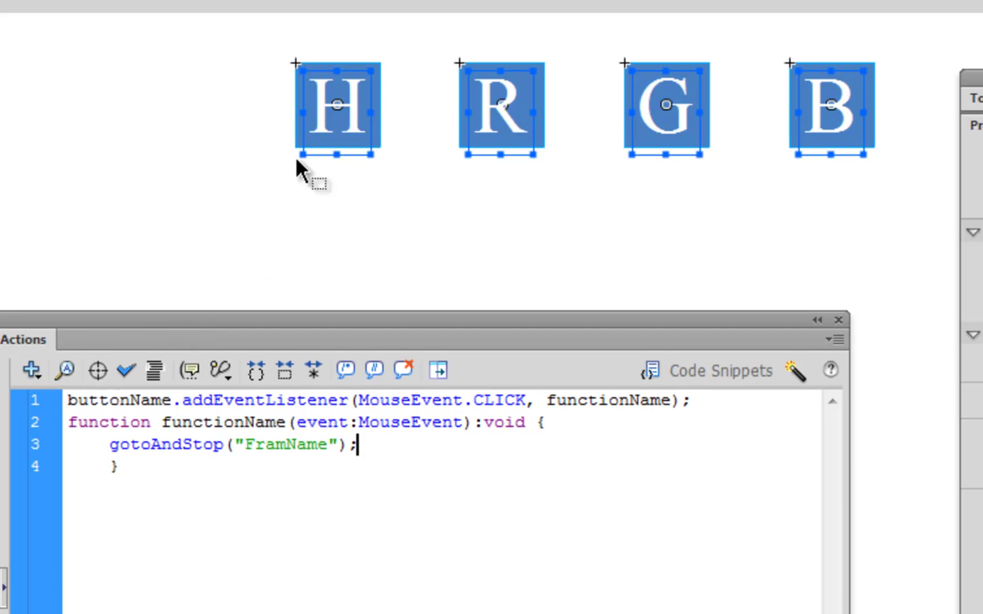
Copy the H button's instance name and replace buttonName with home_btn in the MasterNav script's event listener
click(371, 134)
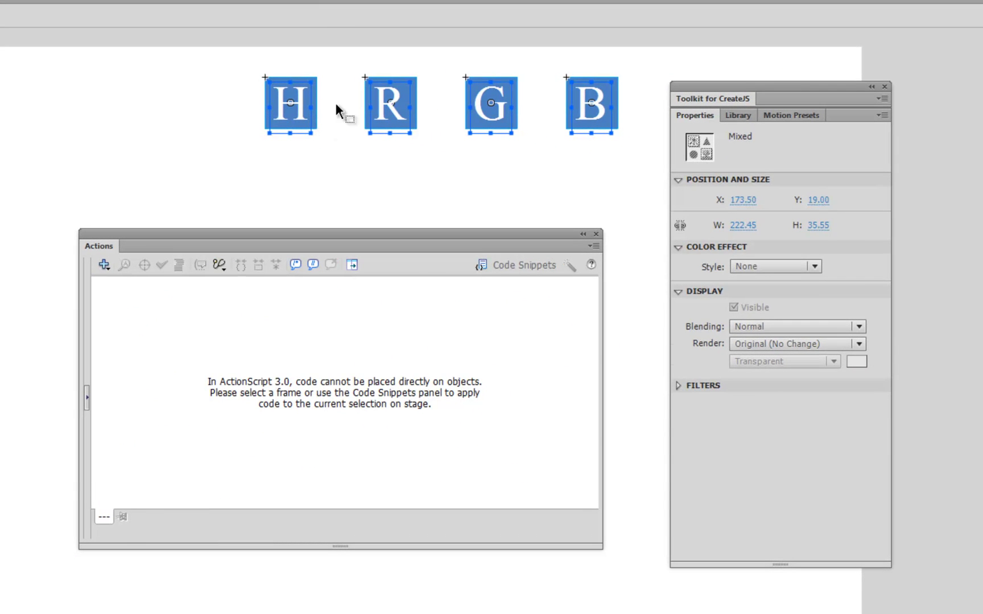
click(336, 105)
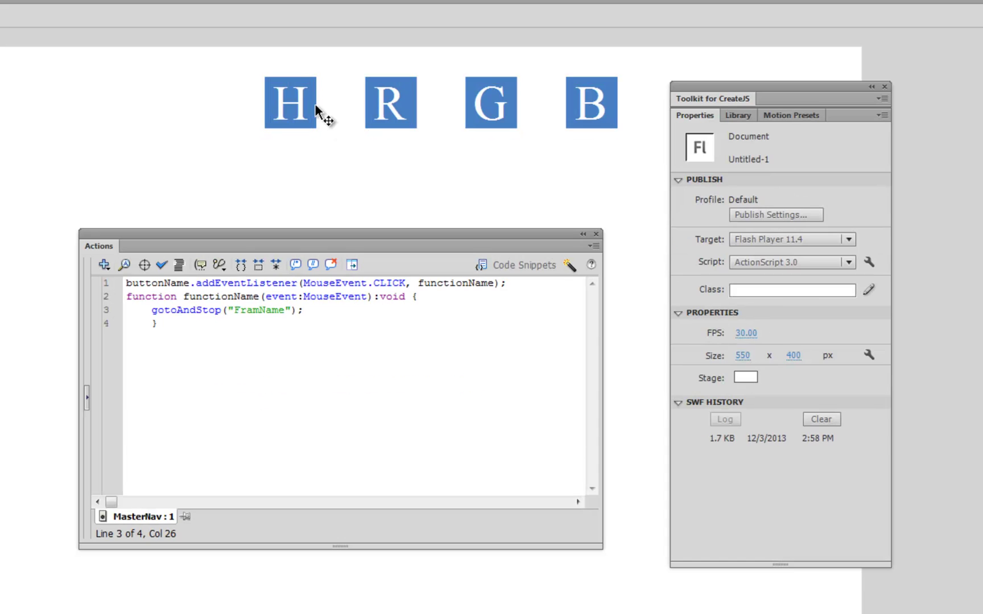
click(316, 106)
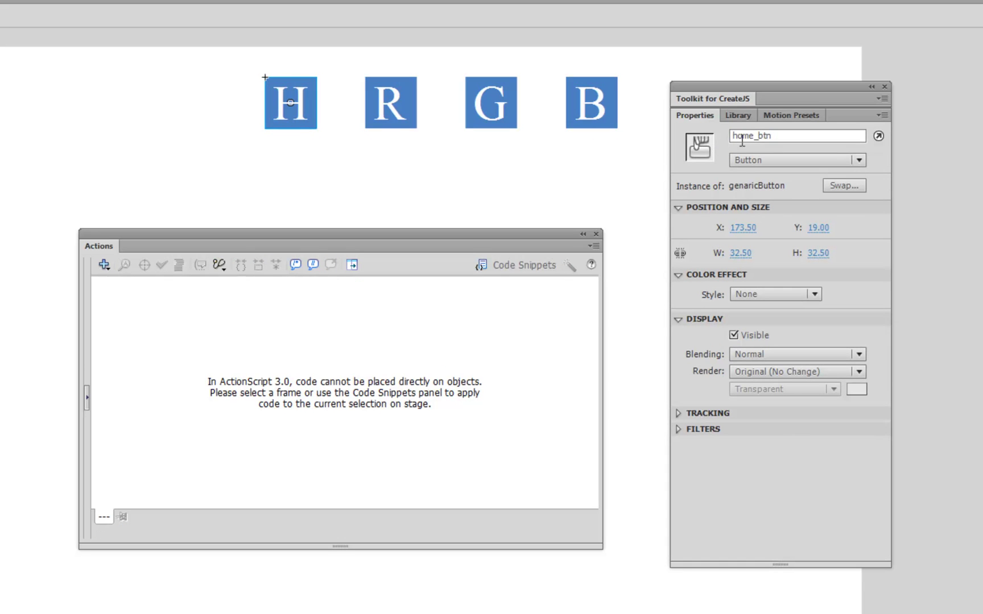
double_click(771, 137)
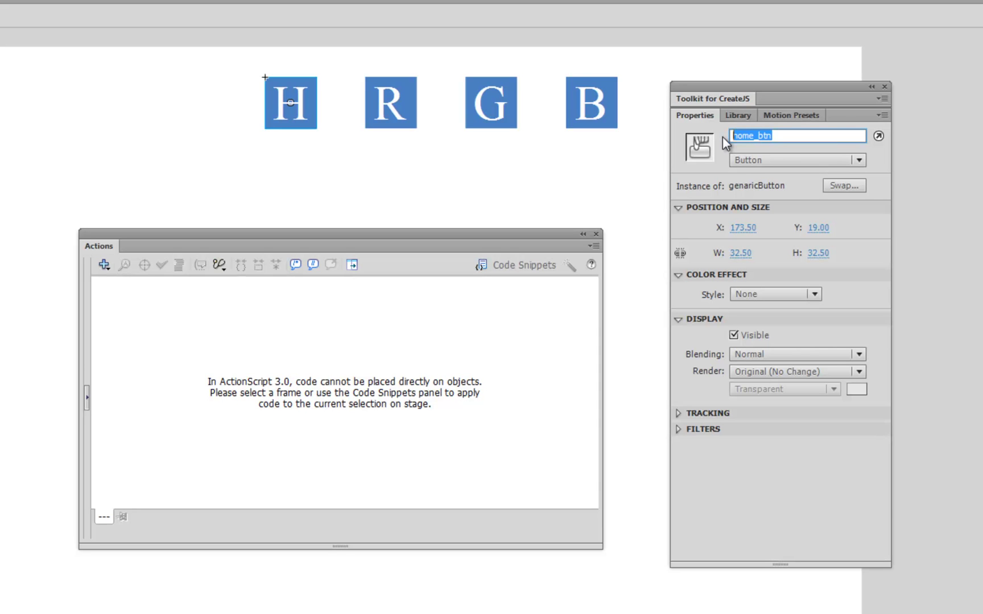
right_click(742, 139)
click(794, 190)
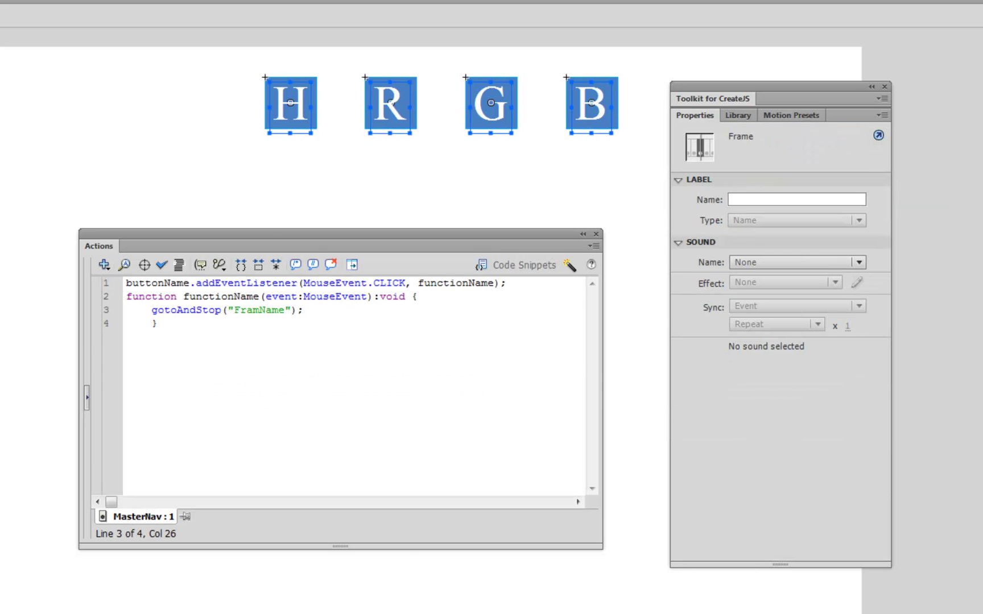
drag(189, 282, 127, 283)
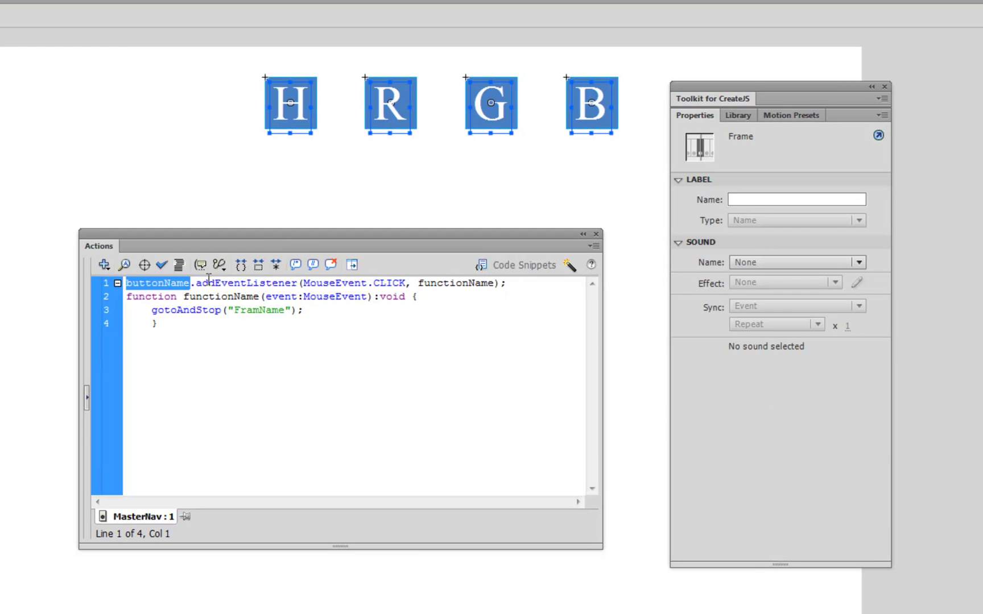
text(home_btn)
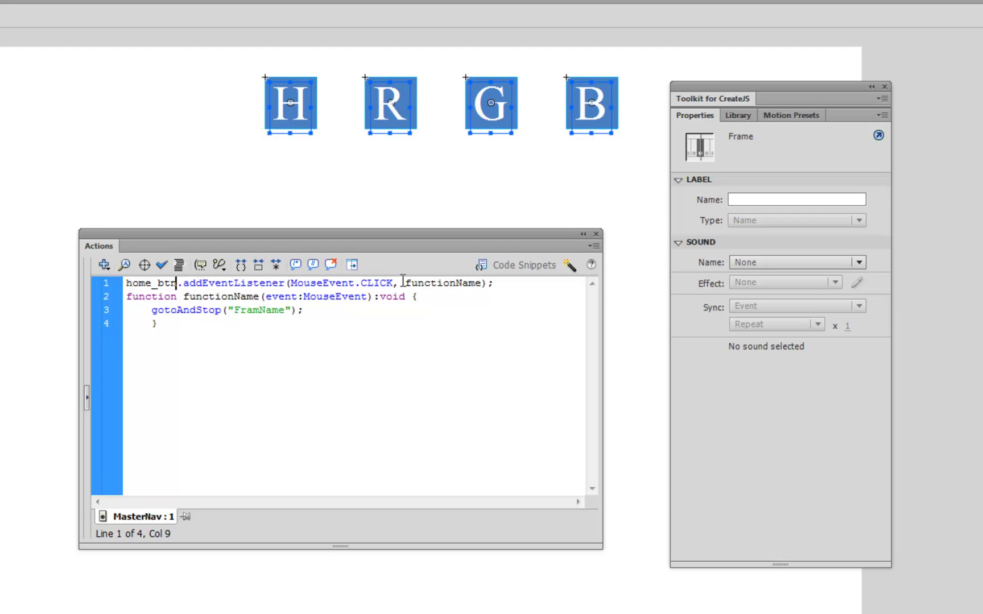
Replace functionName with goH in both the event listener call and the function declaration
drag(405, 283, 482, 281)
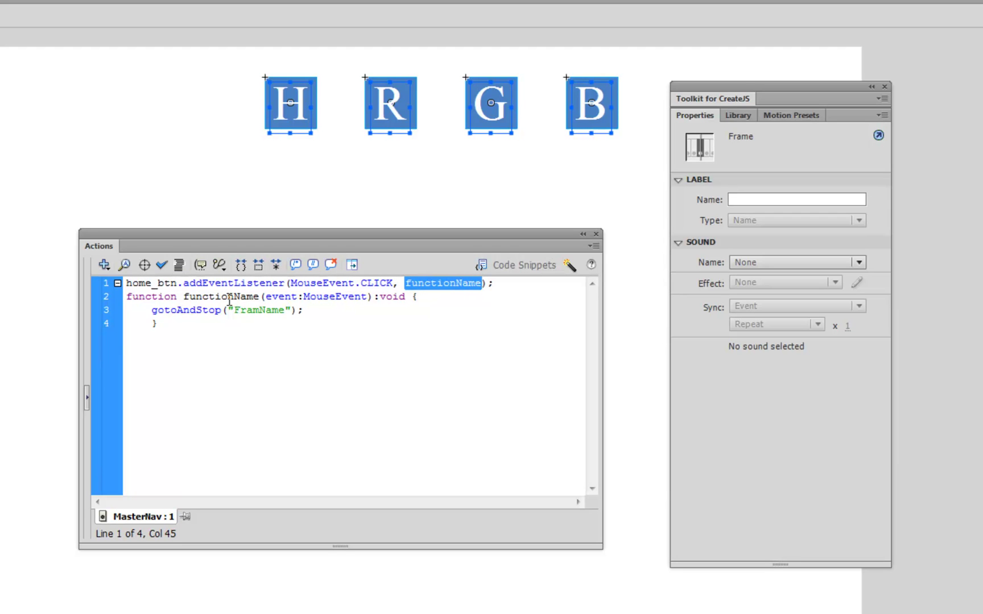
drag(185, 298, 261, 298)
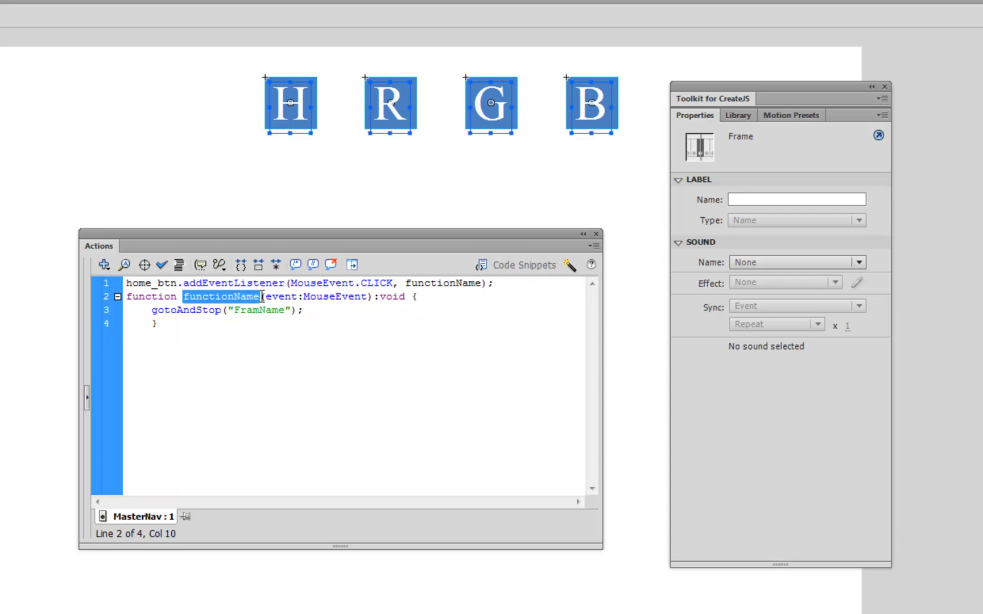
drag(407, 282, 482, 283)
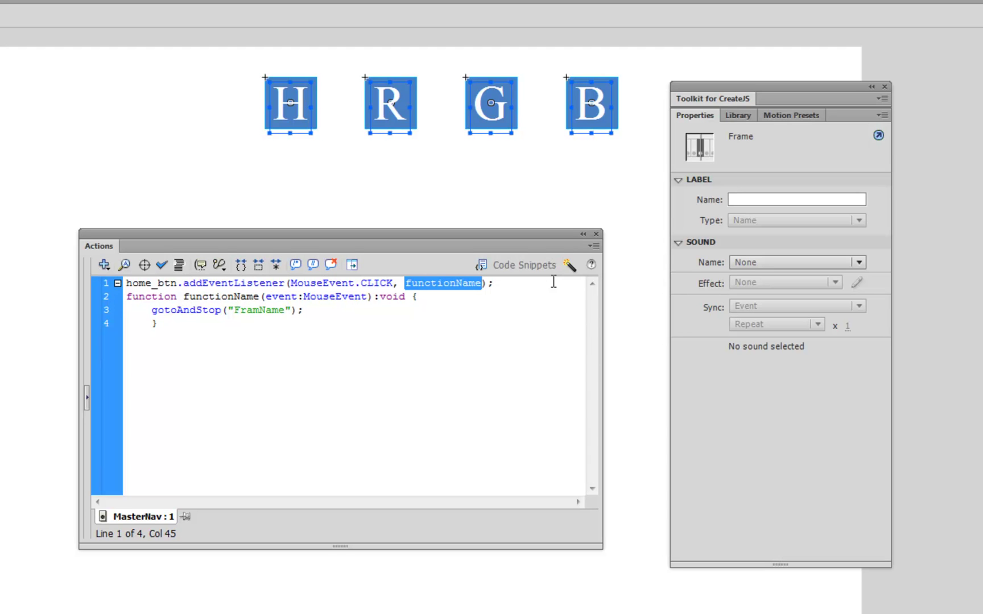
text(goH)
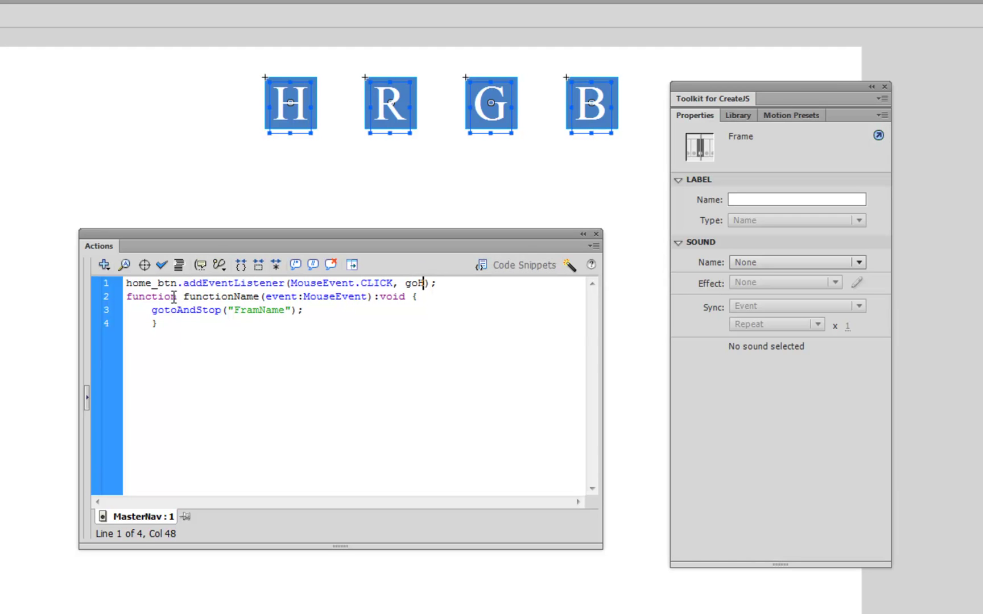
drag(182, 297, 257, 301)
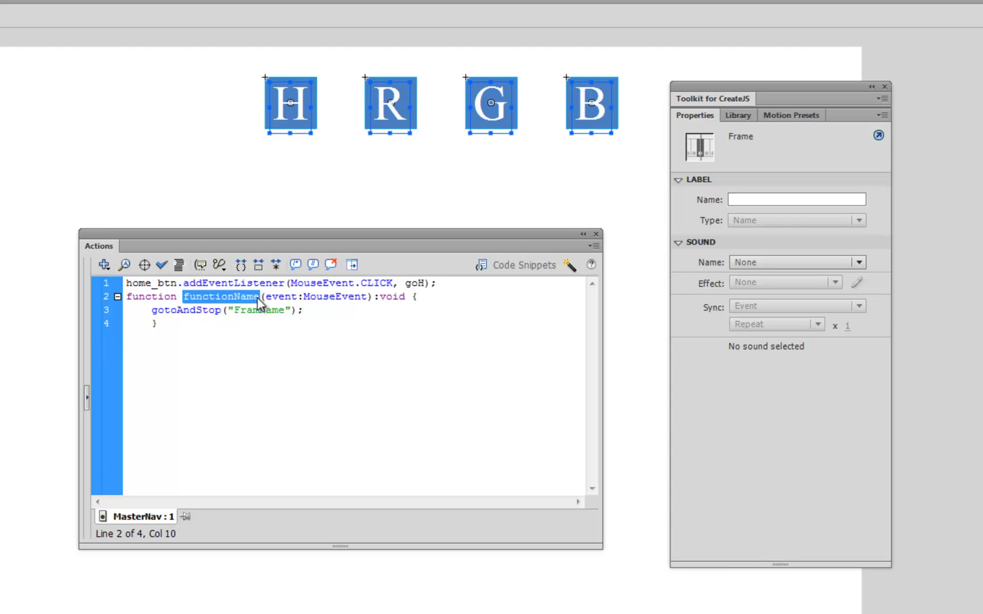
text(goH)
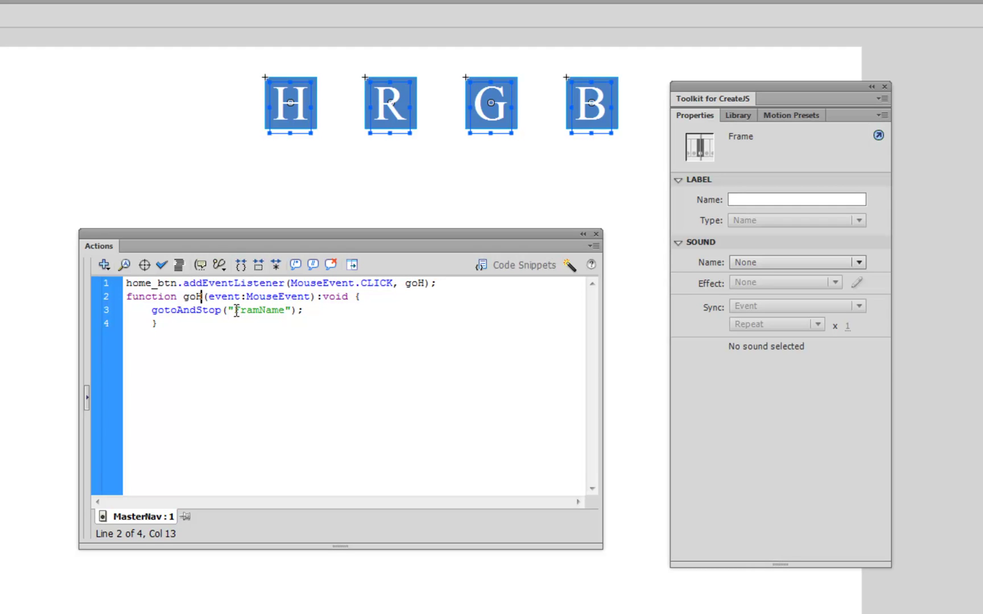
Check the first SubNav frame label and replace the FramName placeholder in the goH function's gotoAndStop call with HOME
drag(234, 311, 285, 313)
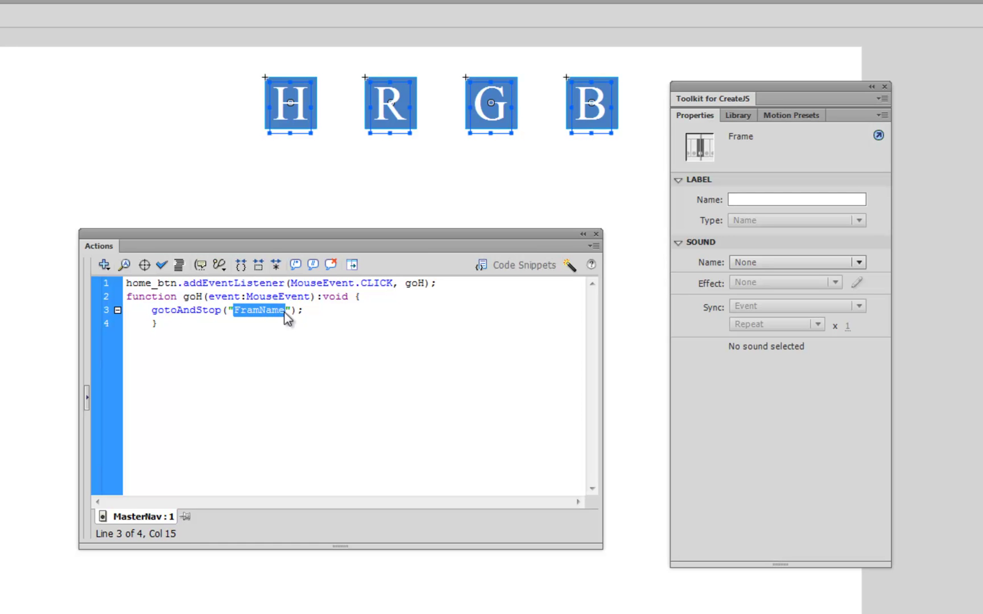
click(284, 311)
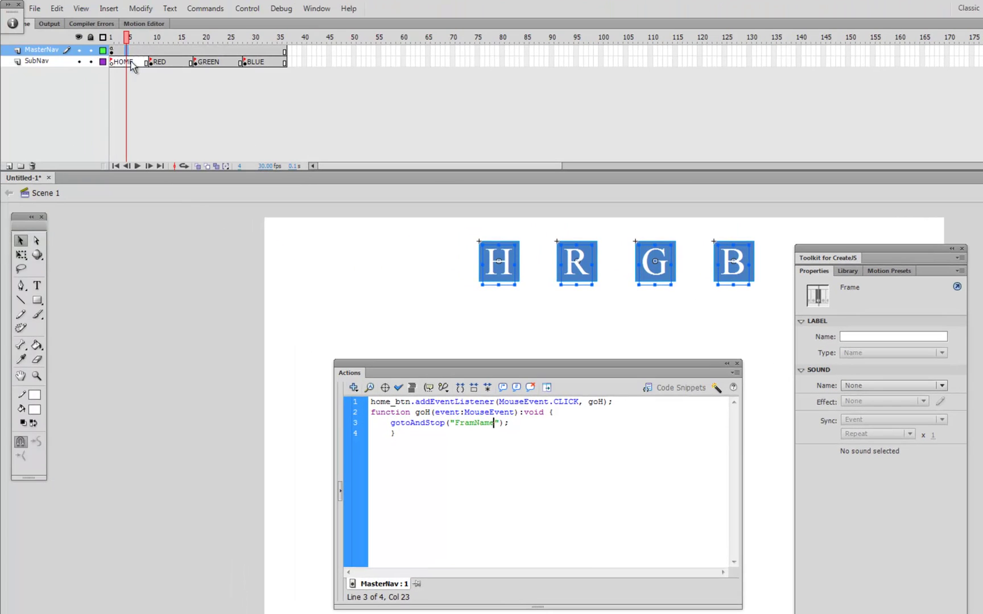
click(130, 64)
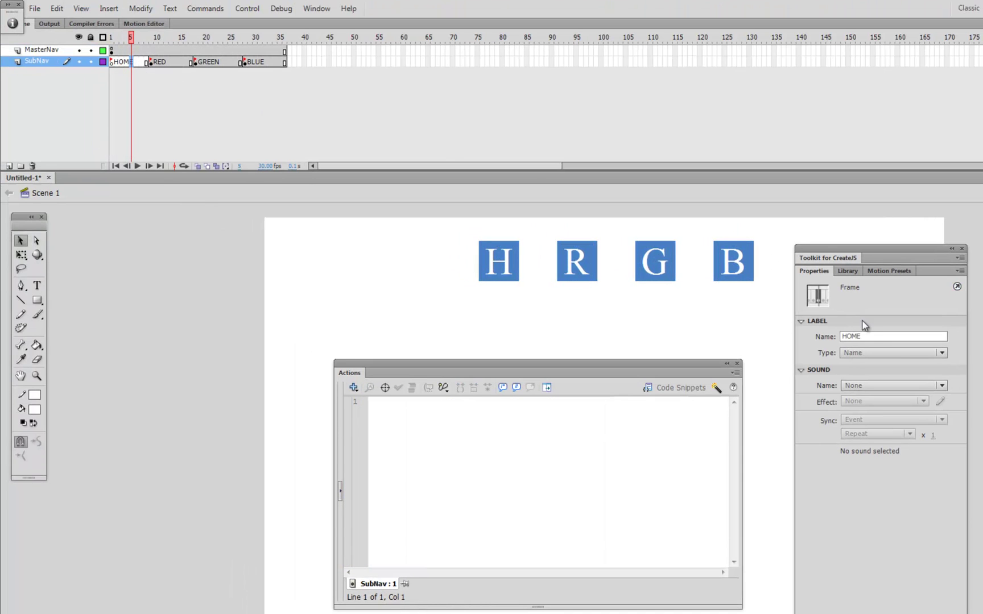
click(877, 337)
double_click(877, 337)
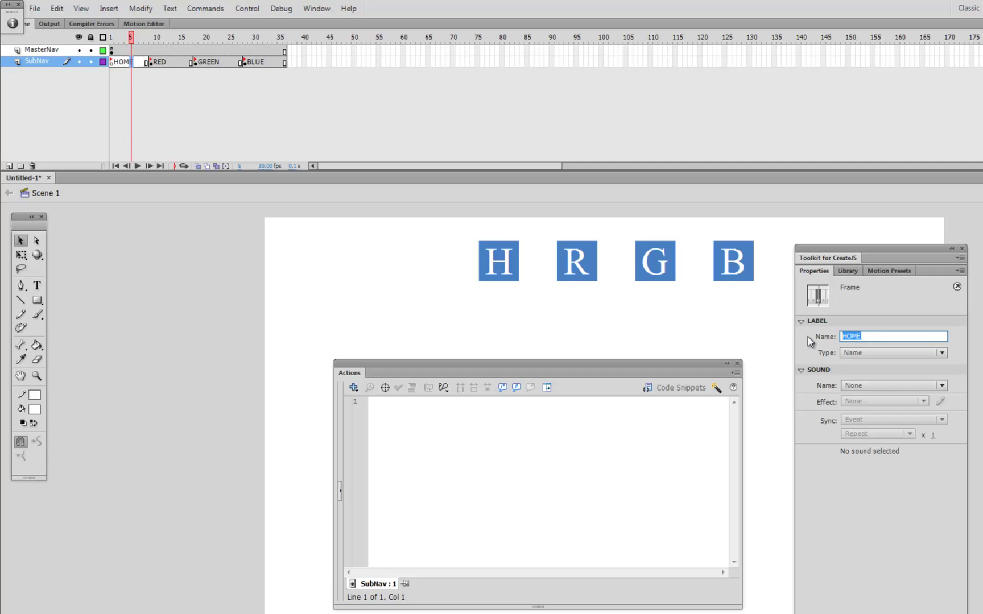
click(116, 51)
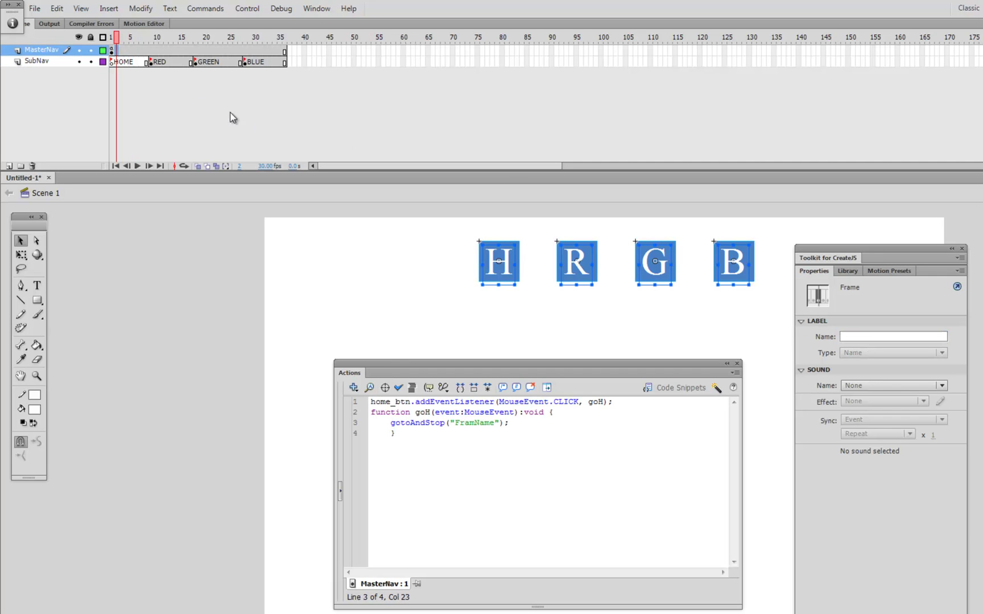
drag(456, 425, 494, 425)
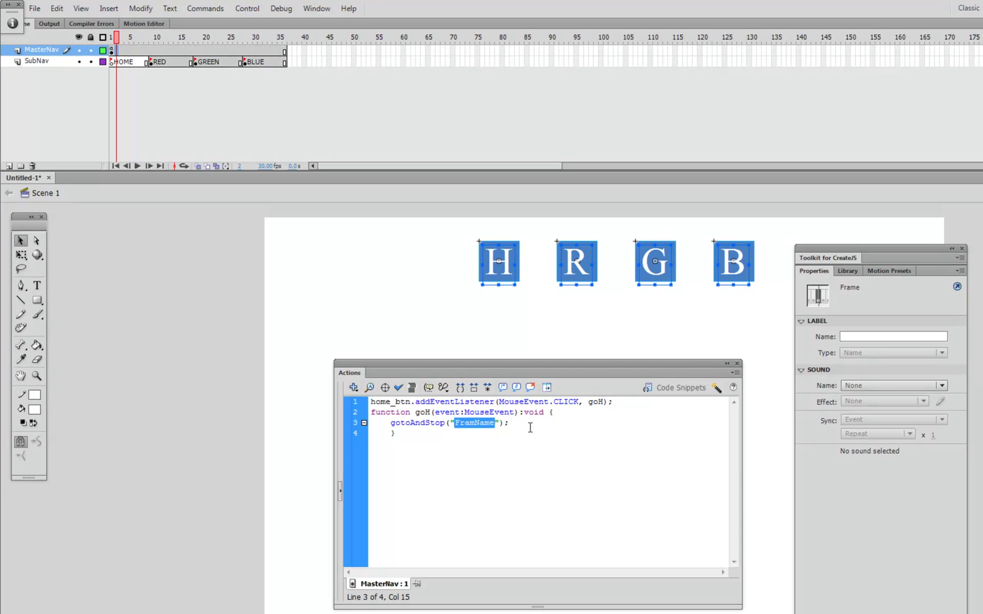
text(HOME)
click(429, 458)
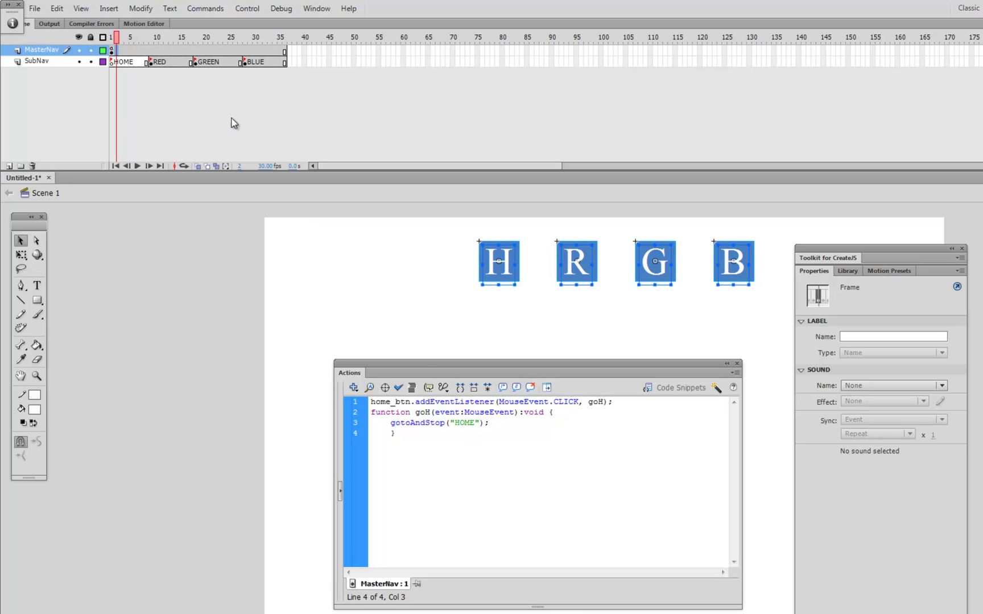
Check the compiler errors, and add three blank lines above and two below the home_btn code in the MasterNav script
click(93, 26)
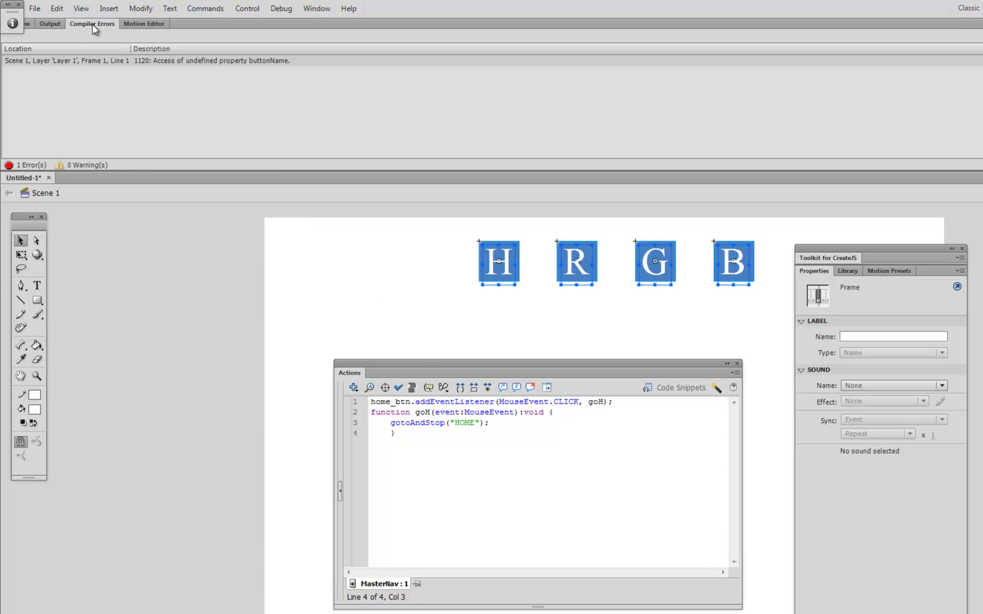
click(27, 26)
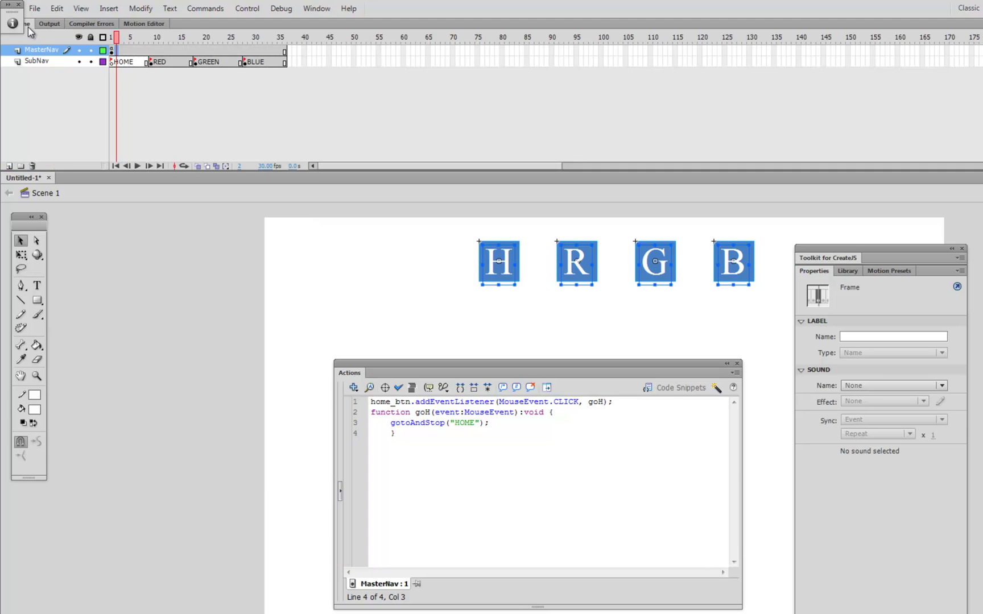
click(447, 470)
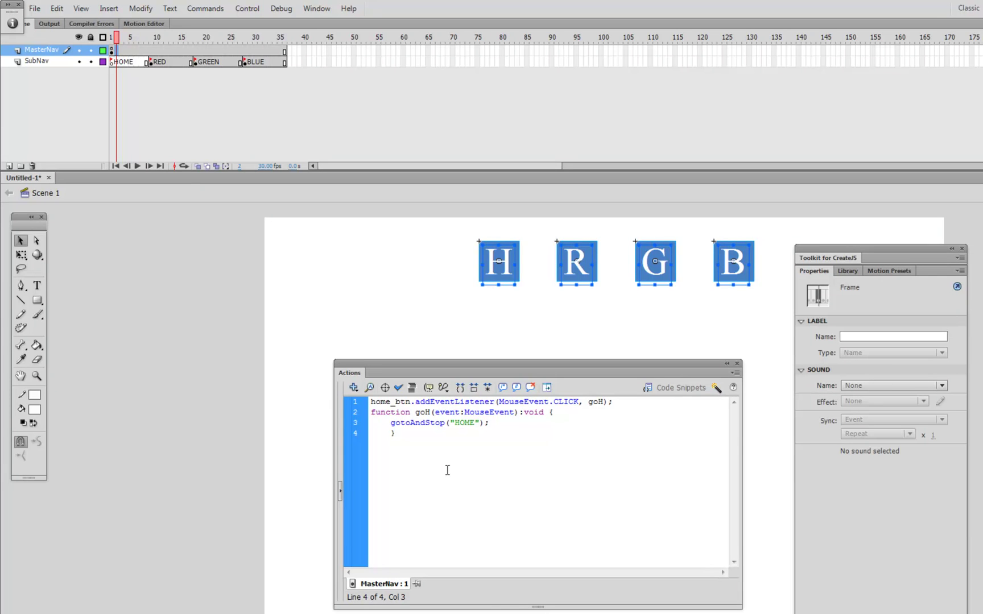
key(Return)
key(Return)
key(BackSpace)
click(372, 402)
key(Return)
key(Return)
key(Return)
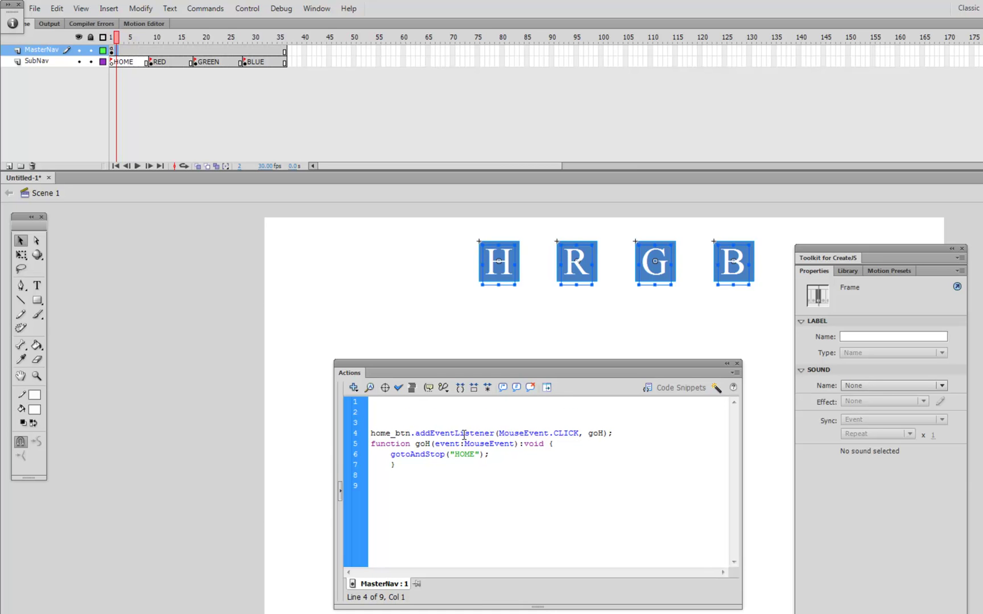
Test the movie, close the preview, and add stop(); as the first line of the MasterNav script
key(ctrl+Return)
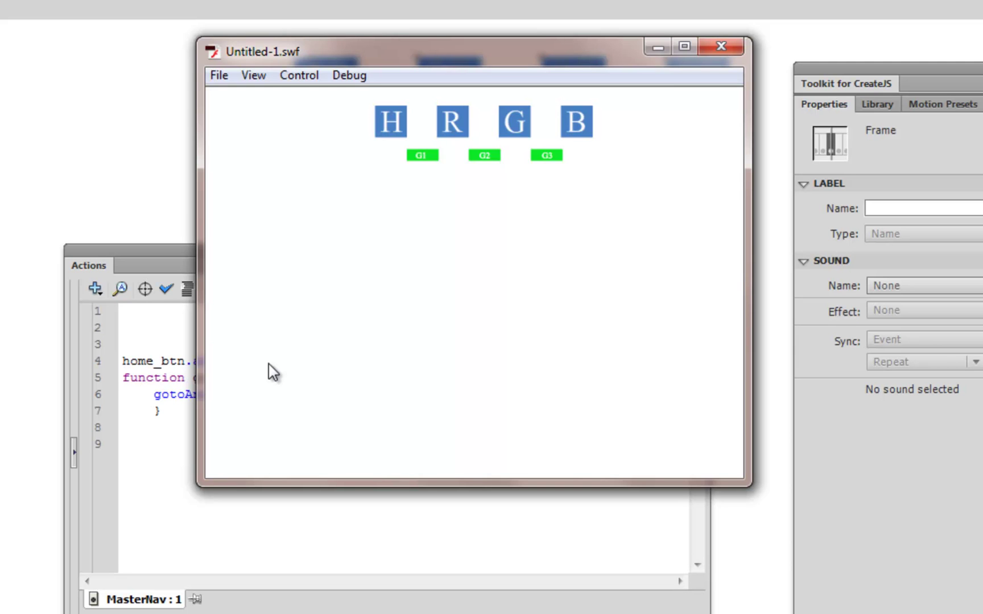
click(721, 41)
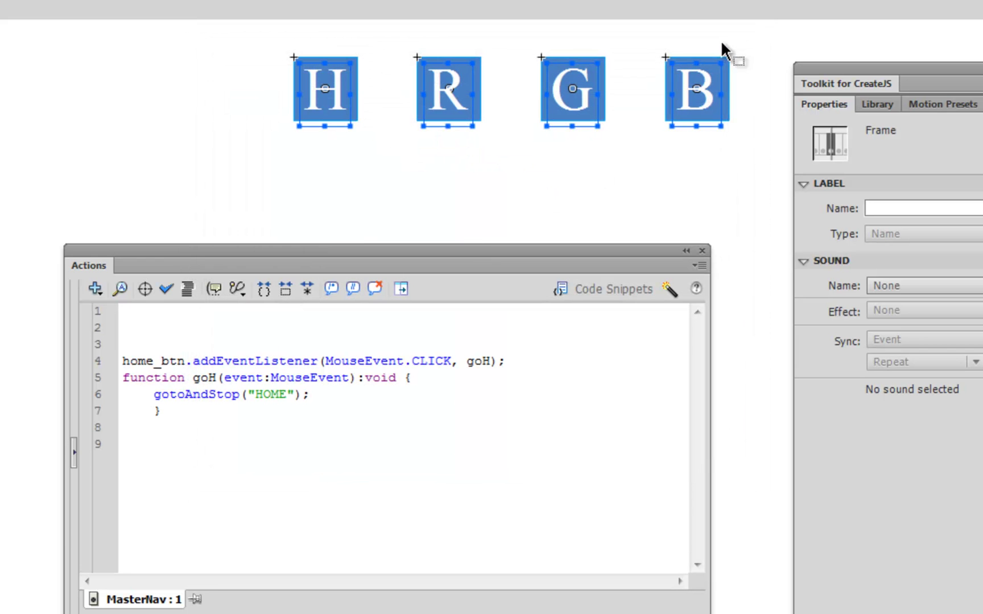
click(149, 317)
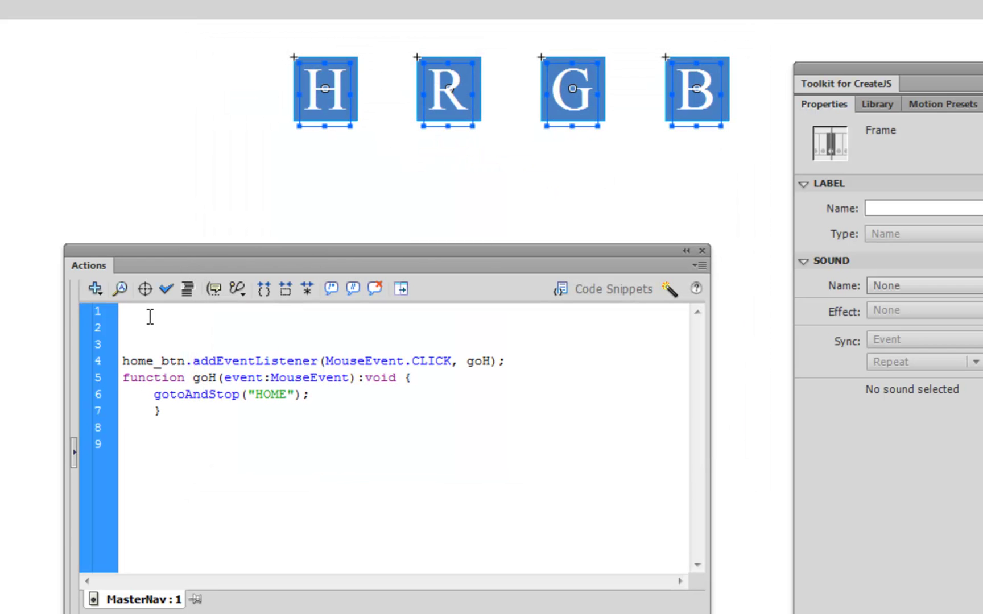
text(stop();)
Add a dashed "Master Navigation" comment line between stop(); and the home_btn event listener, opened and closed with double slashes
click(163, 335)
key(Return)
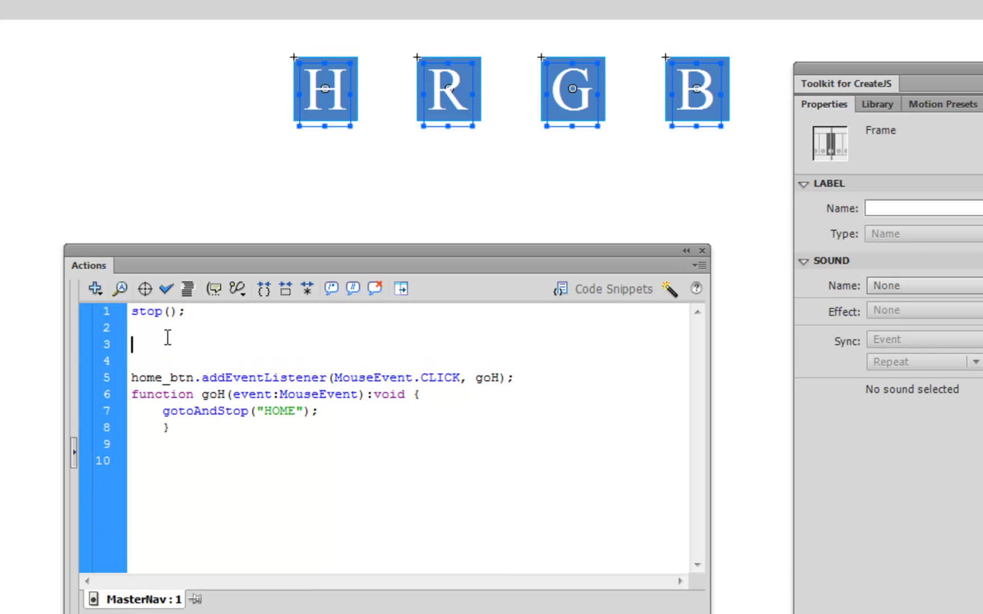
text(//--------------Master)
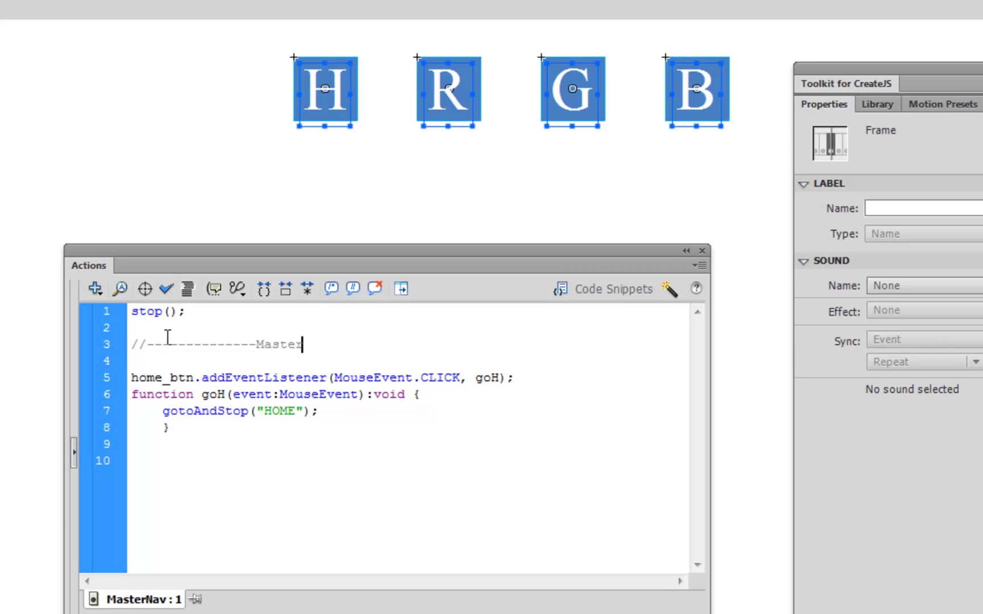
text( Navigation --)
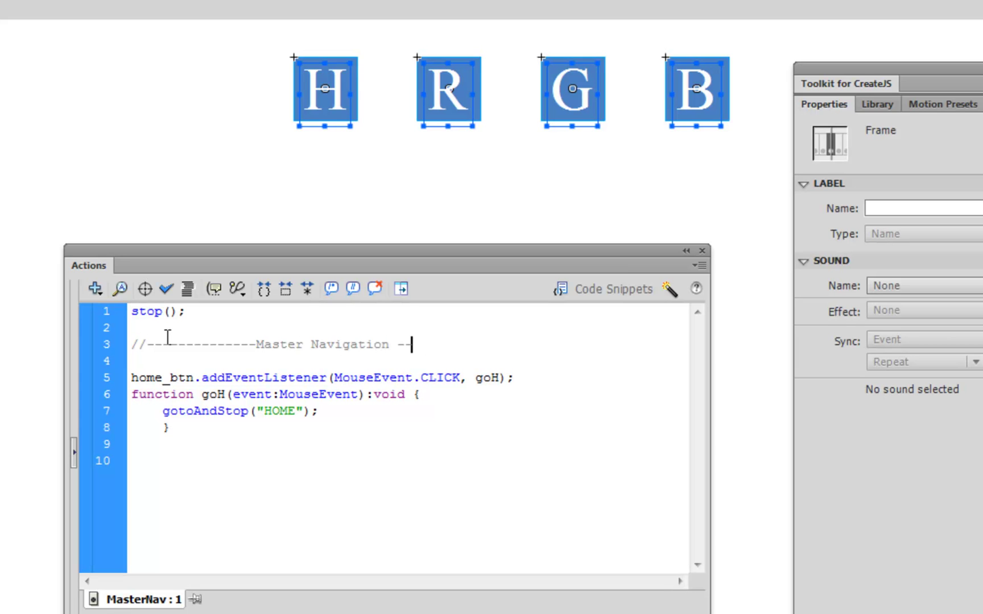
text(---------------------//)
Test the movie again to check the stop action, and close the preview
key(ctrl+Return)
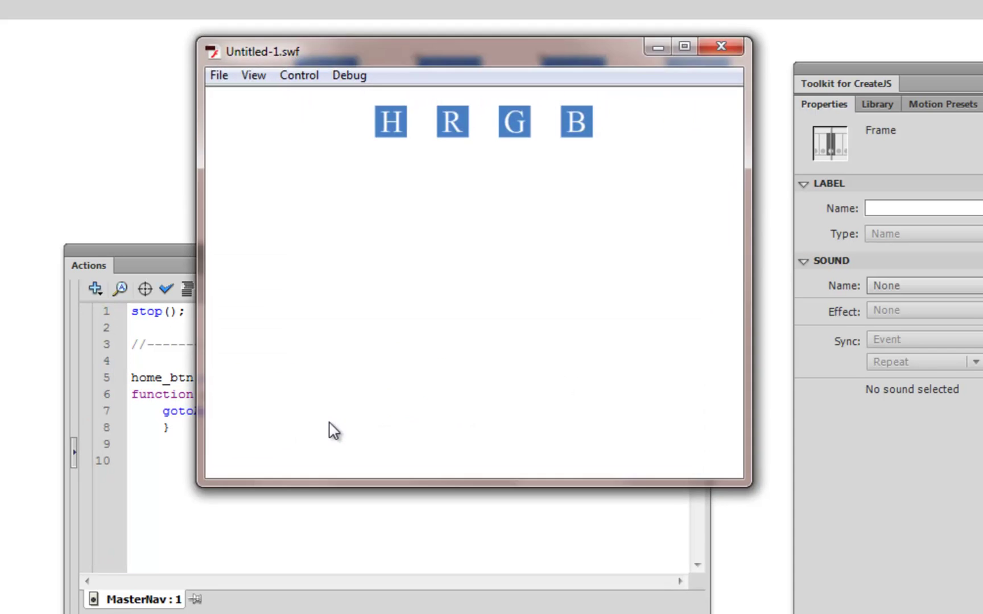
click(409, 134)
click(728, 44)
Move the Actions window away from the master buttons and convert the H, R, G and B letters from TLF to Classic Text
drag(413, 253, 315, 370)
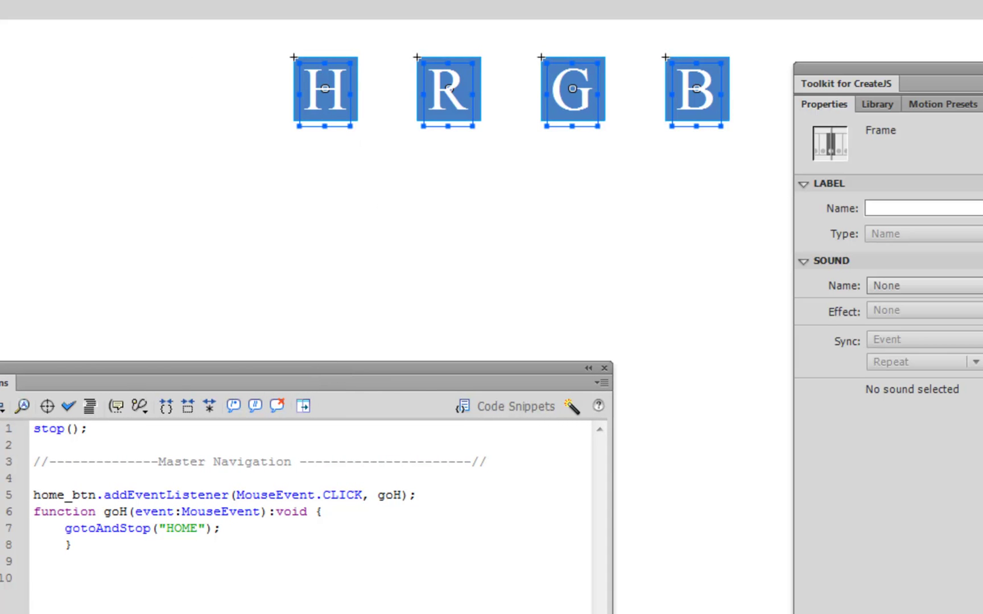
click(360, 136)
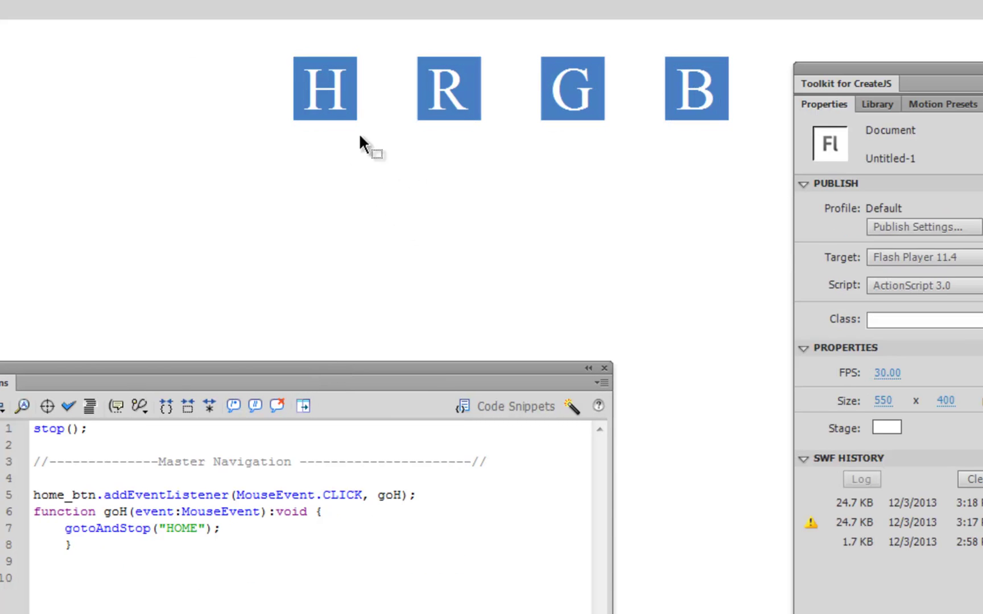
click(334, 101)
shift+click(455, 108)
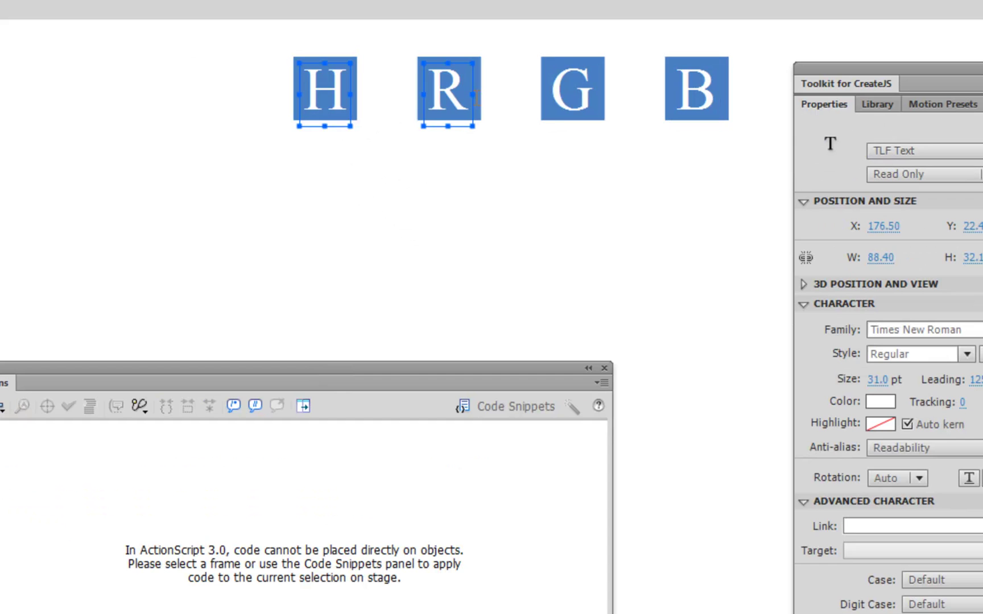
shift+click(563, 98)
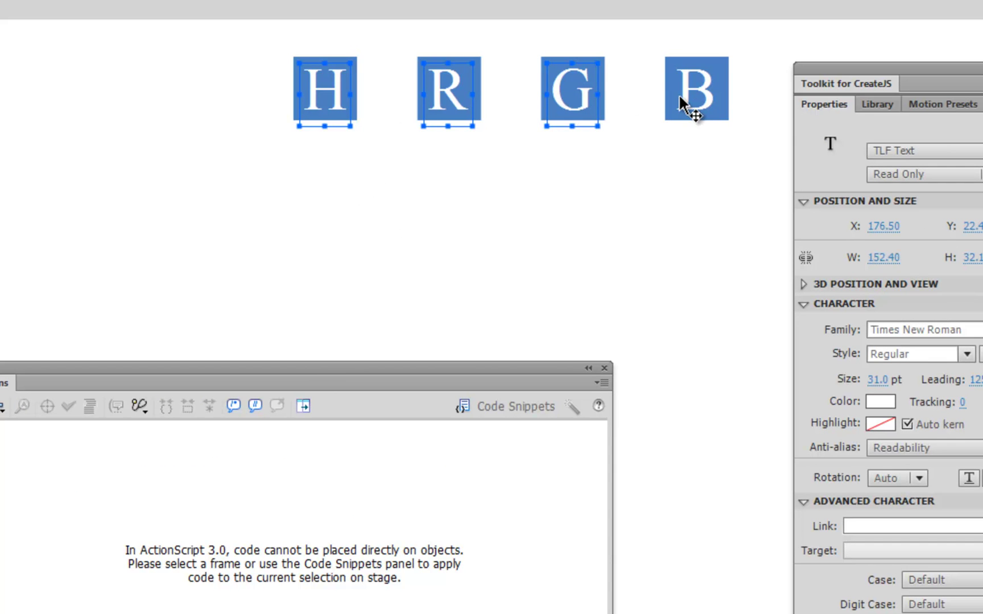
shift+click(695, 100)
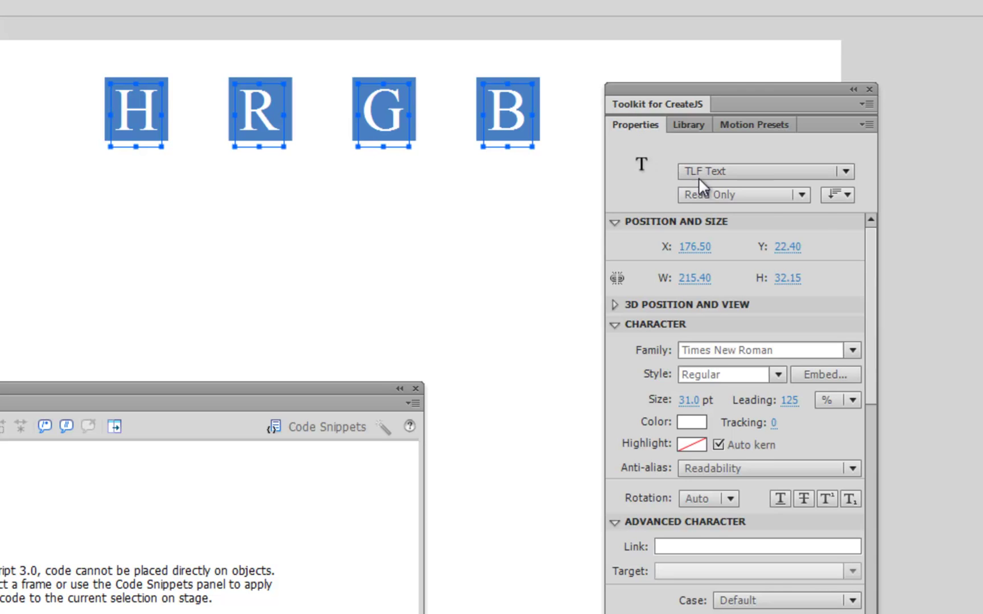
click(844, 171)
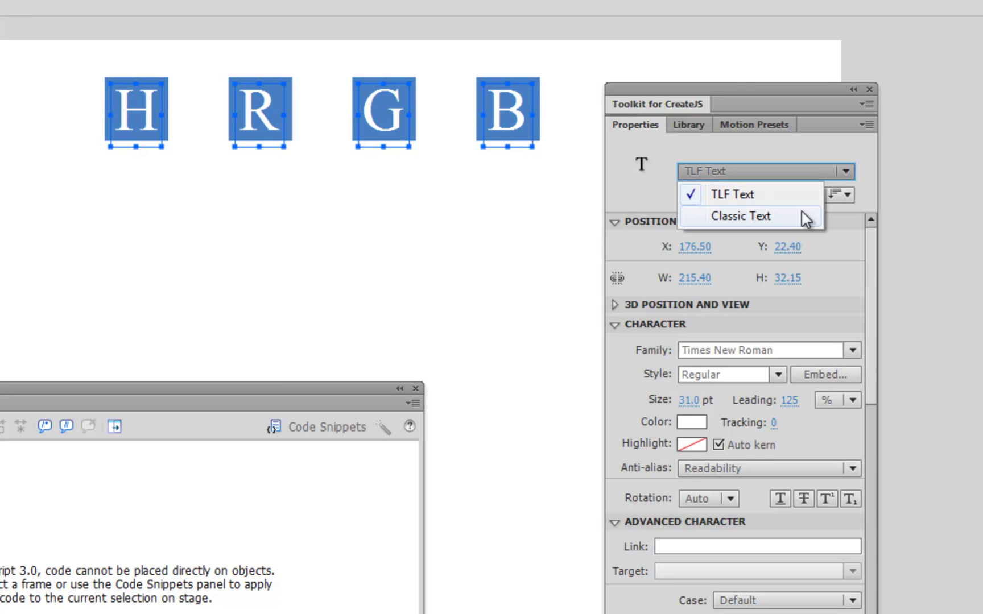
click(788, 226)
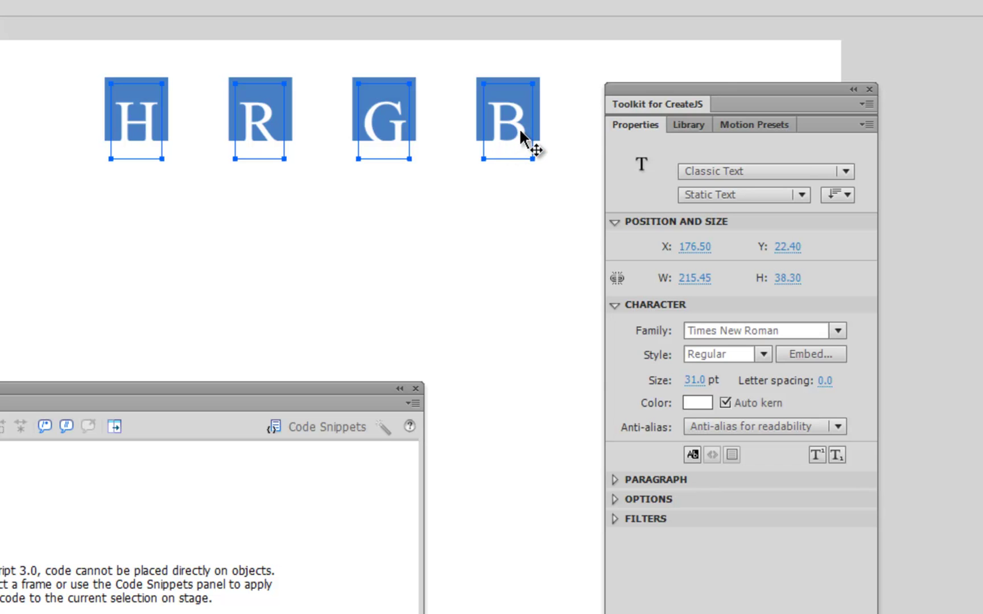
Nudge the four selected master button letters up to Y 16.40 so they sit centred on their blue squares
key(Up)
key(Up)
key(Up)
key(Up)
key(Up)
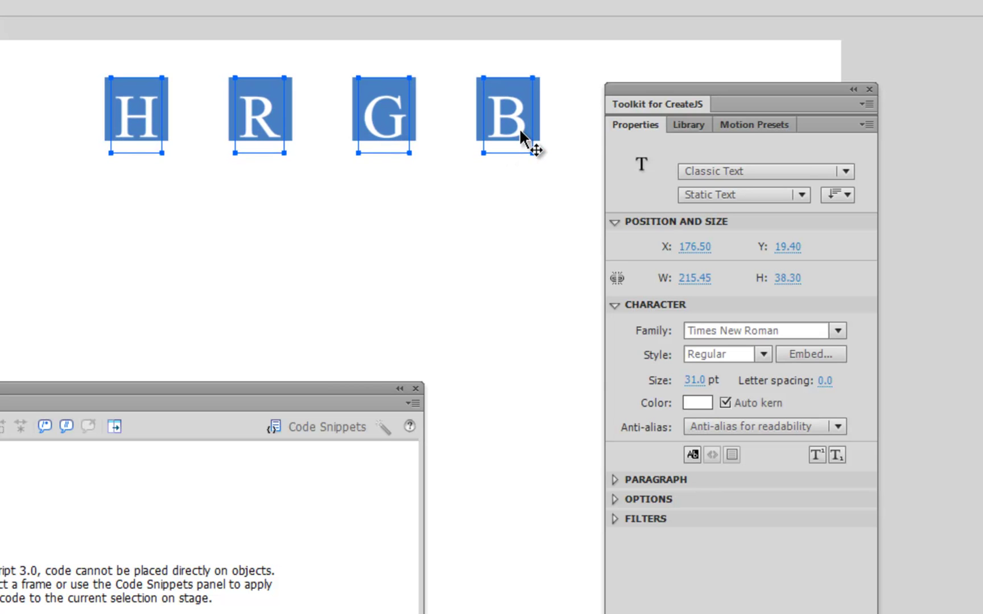
key(Up)
key(Up)
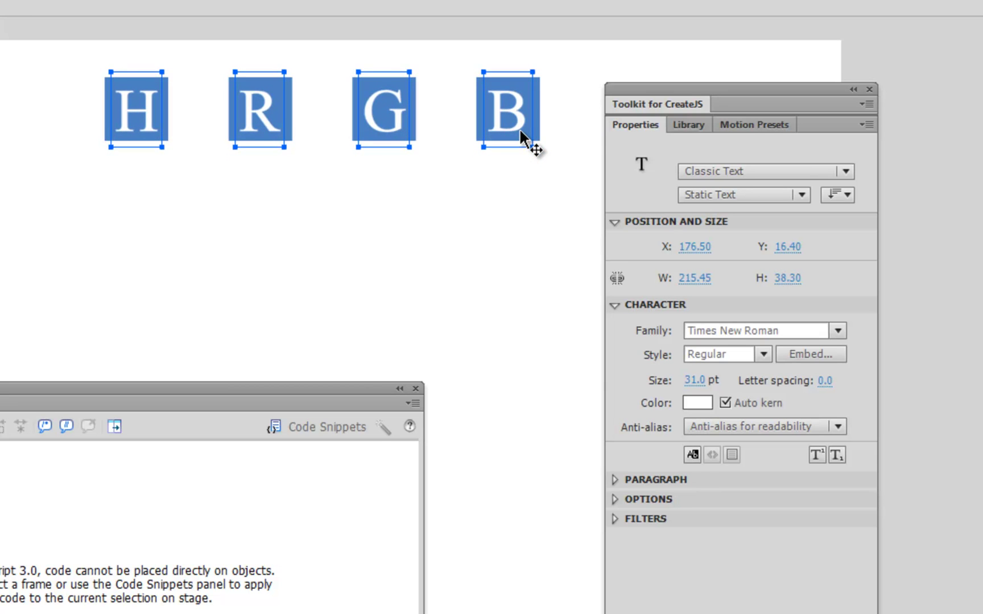
On the RED keyframe, convert the R1, R2 and R3 labels to Classic Text and nudge them up to Y 62.90
key(ctrl+shift+a)
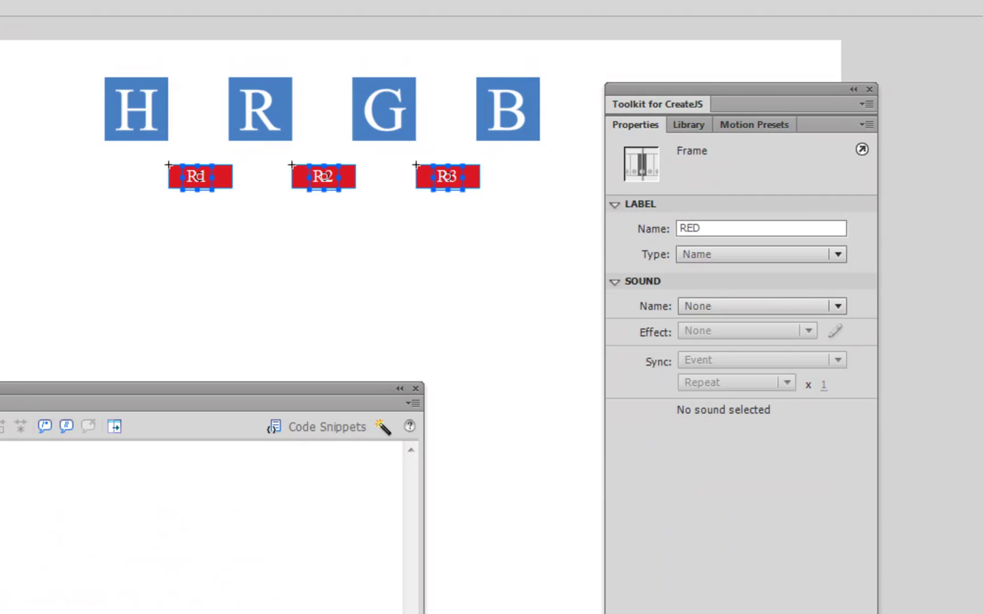
click(203, 176)
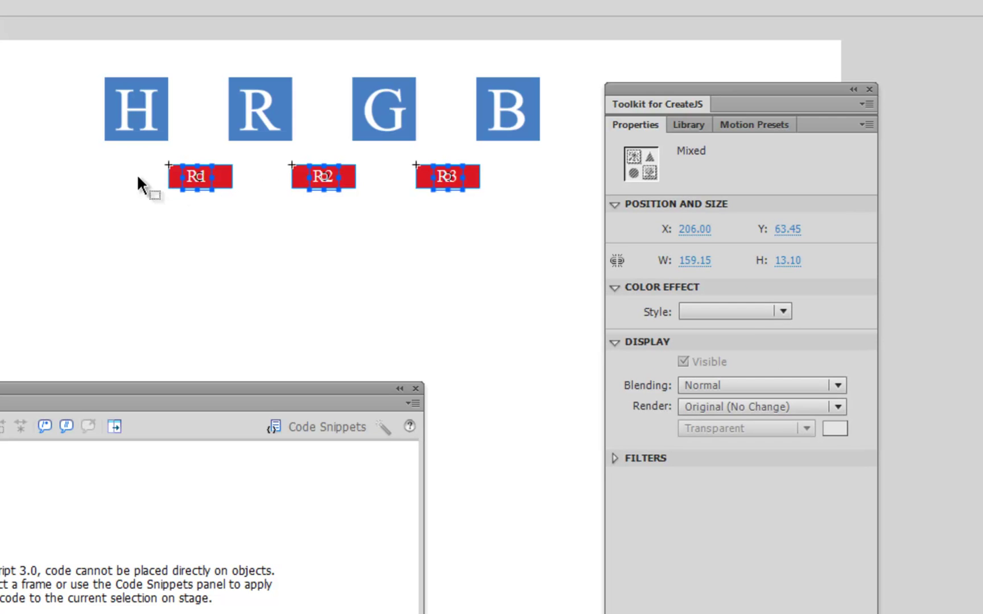
click(112, 171)
click(208, 178)
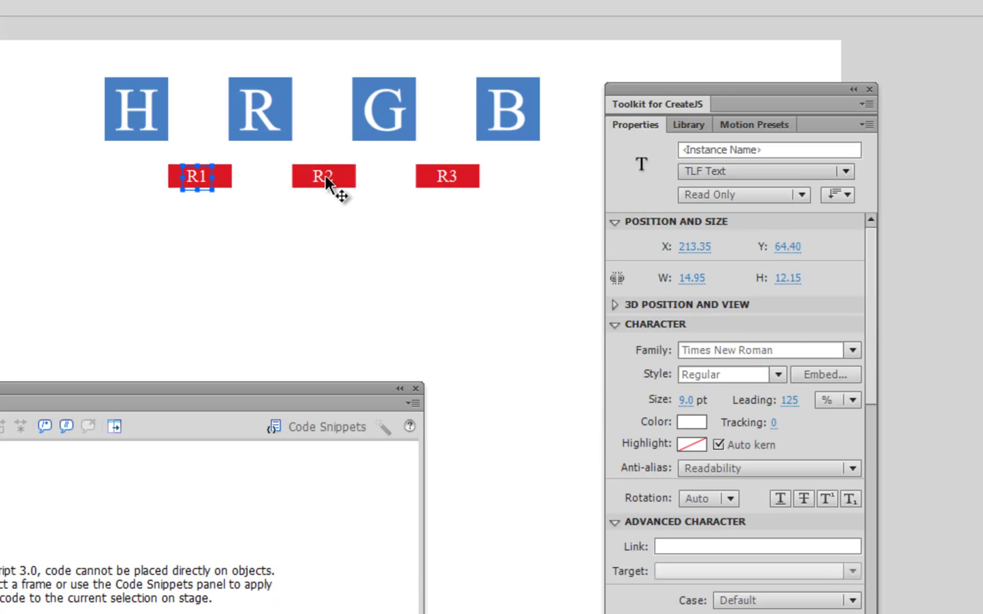
shift+click(350, 177)
shift+click(443, 176)
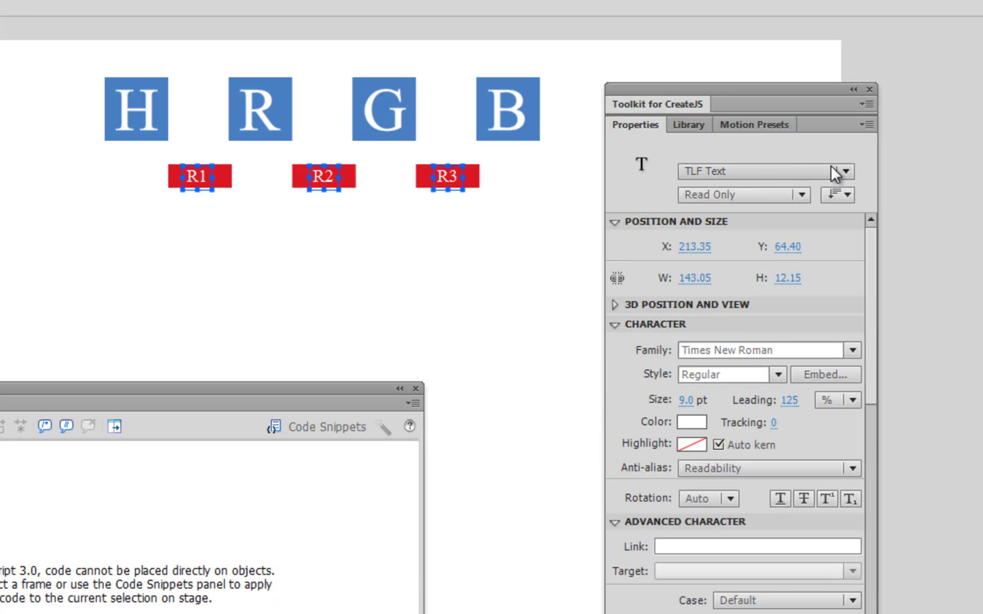
click(850, 171)
click(779, 221)
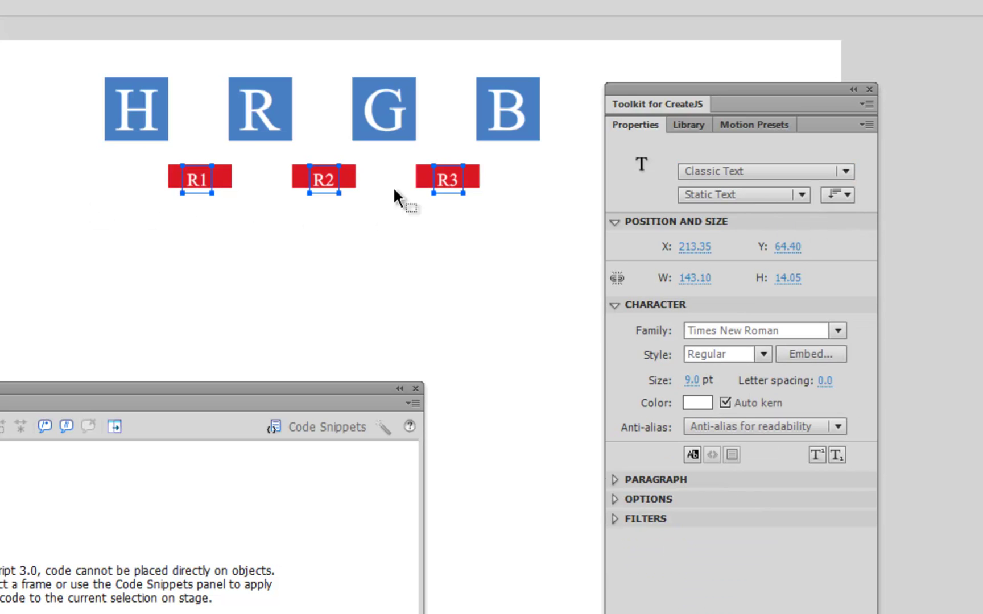
key(Up)
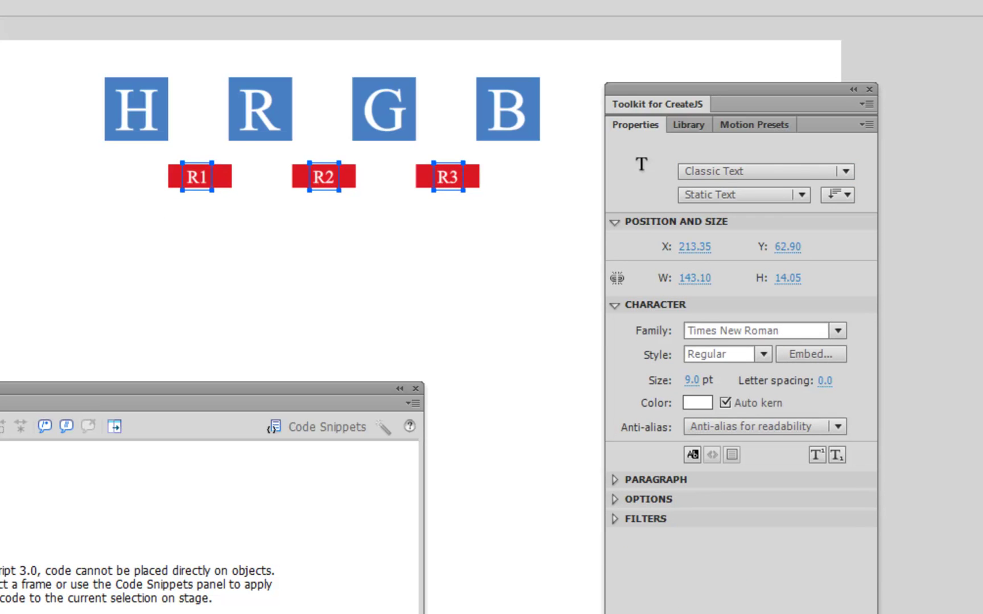
On the GREEN keyframe, convert the G1, G2 and G3 labels to Classic Text and nudge them up to Y 63.40
click(285, 3)
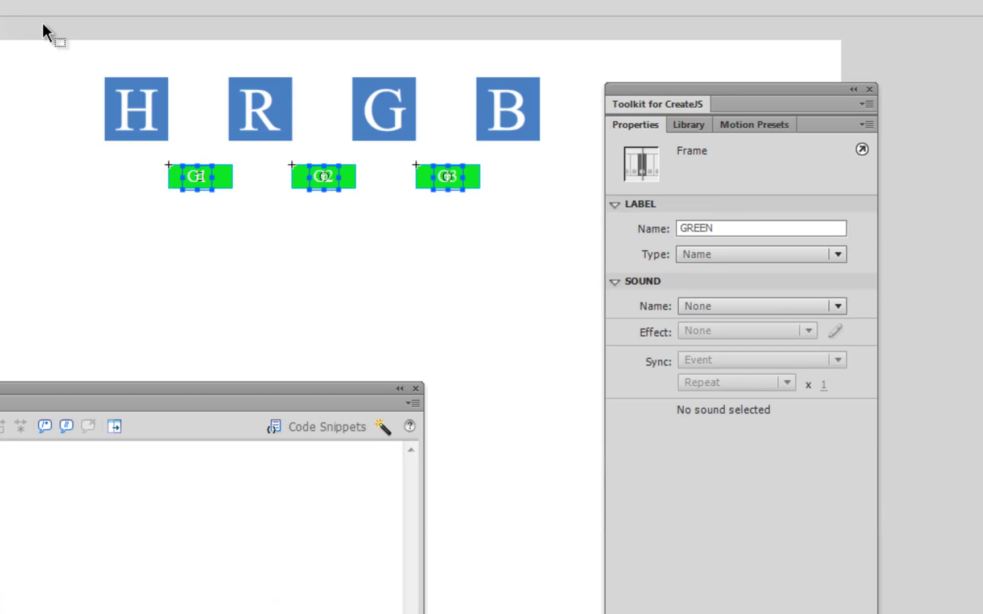
click(197, 190)
click(197, 176)
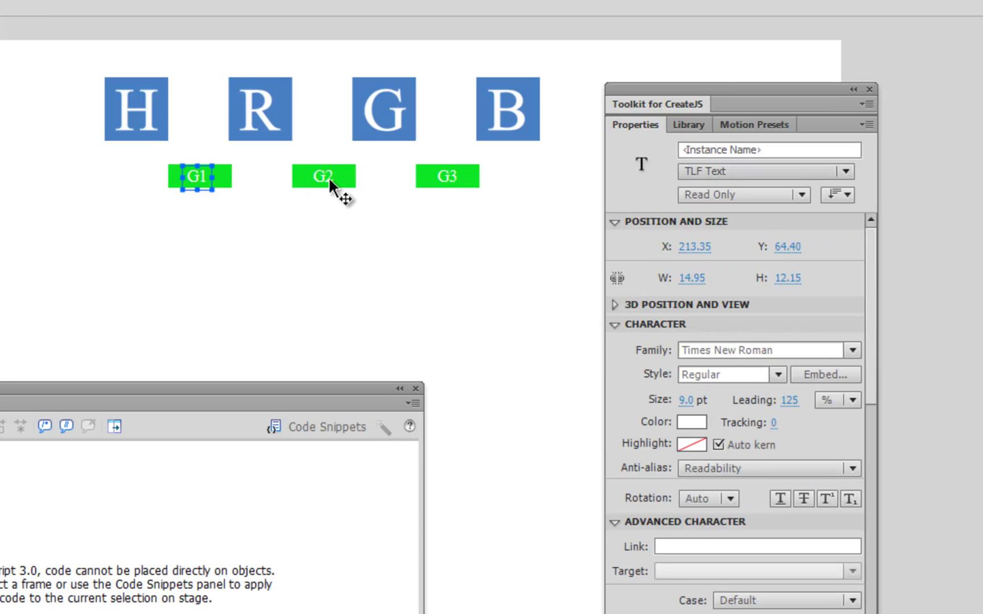
shift+click(329, 179)
shift+click(444, 179)
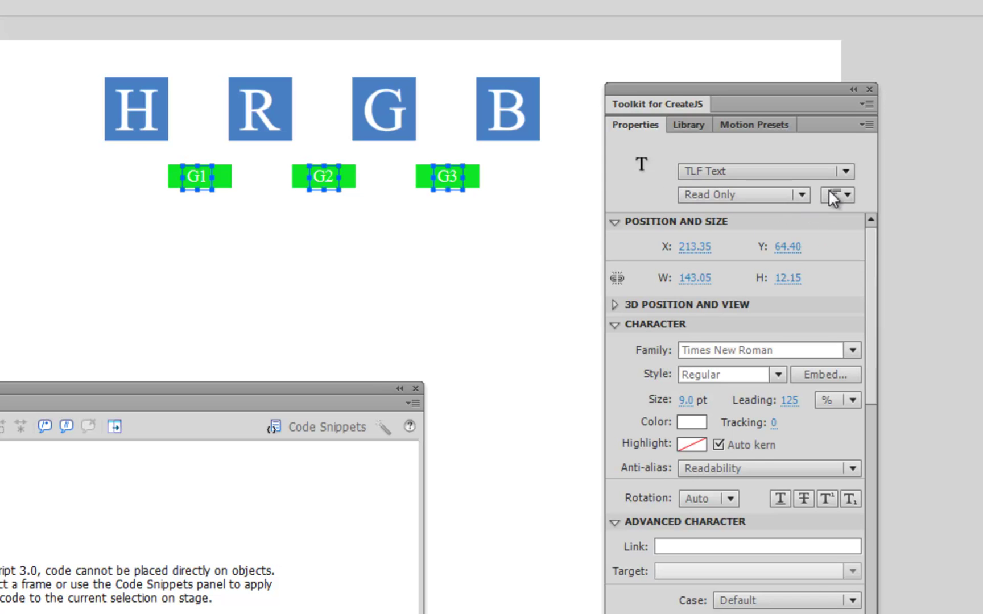
click(846, 171)
click(794, 219)
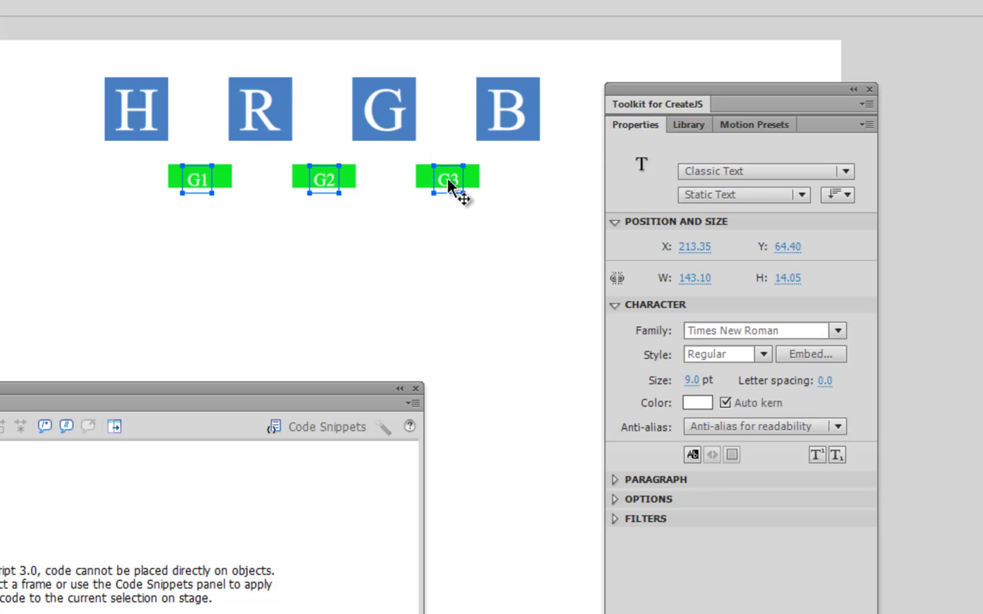
key(Up)
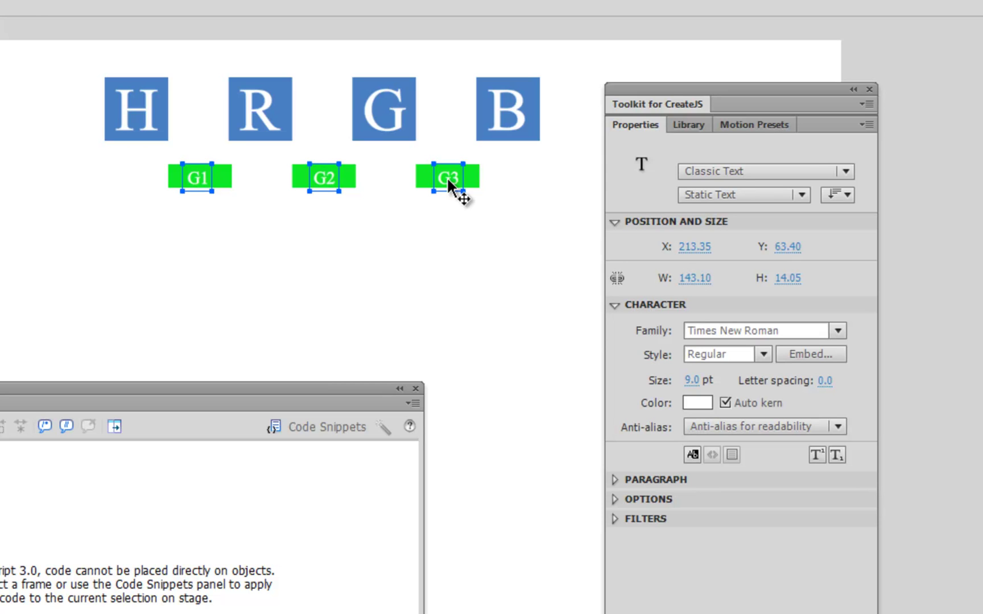
On the BLUE keyframe, nudge the B1, B2 and B3 labels up to Y 63.40 and convert them from TLF to Classic Text
key(period)
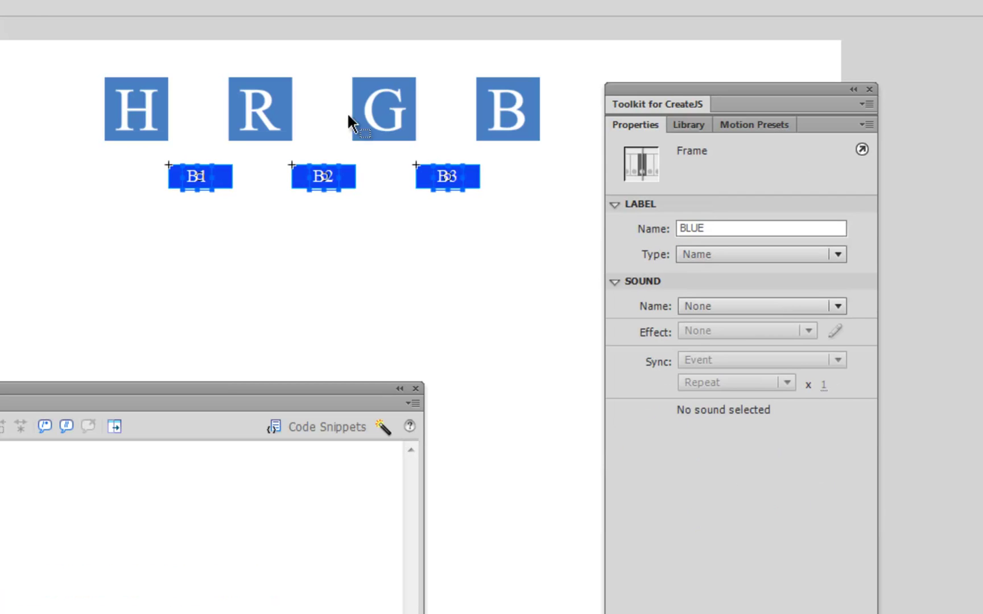
click(203, 220)
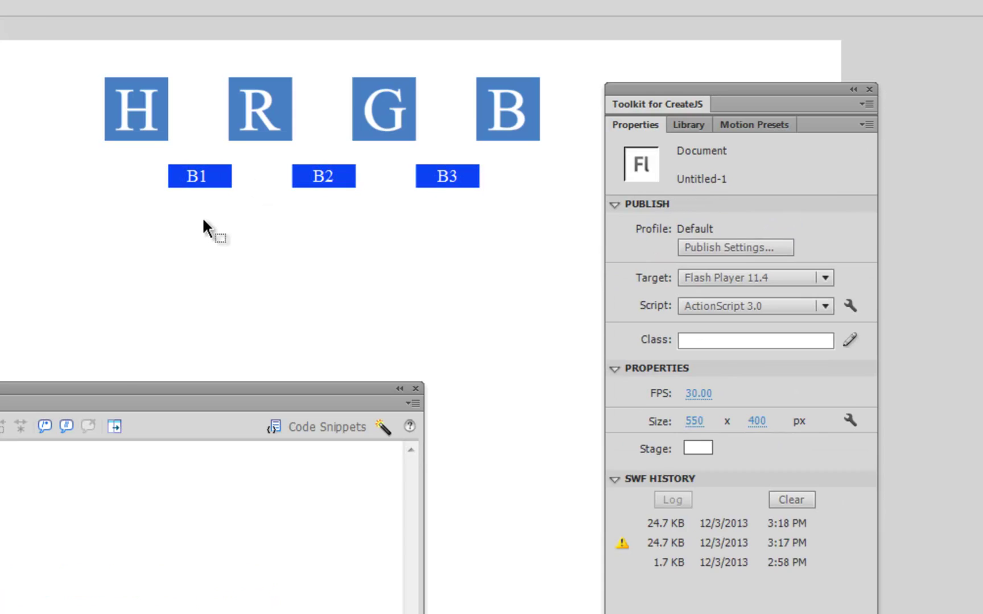
click(194, 177)
shift+click(323, 179)
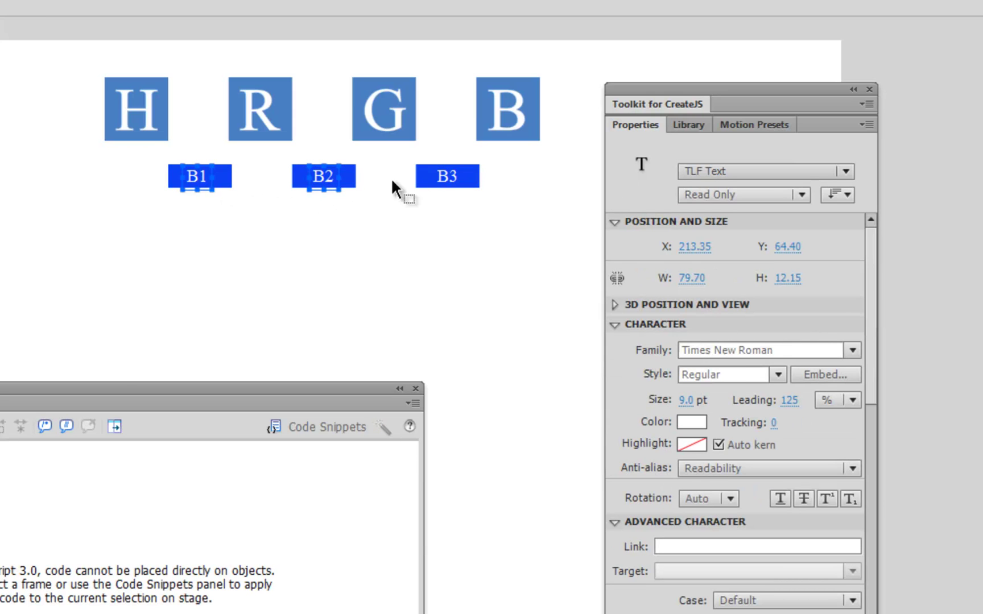
shift+click(451, 179)
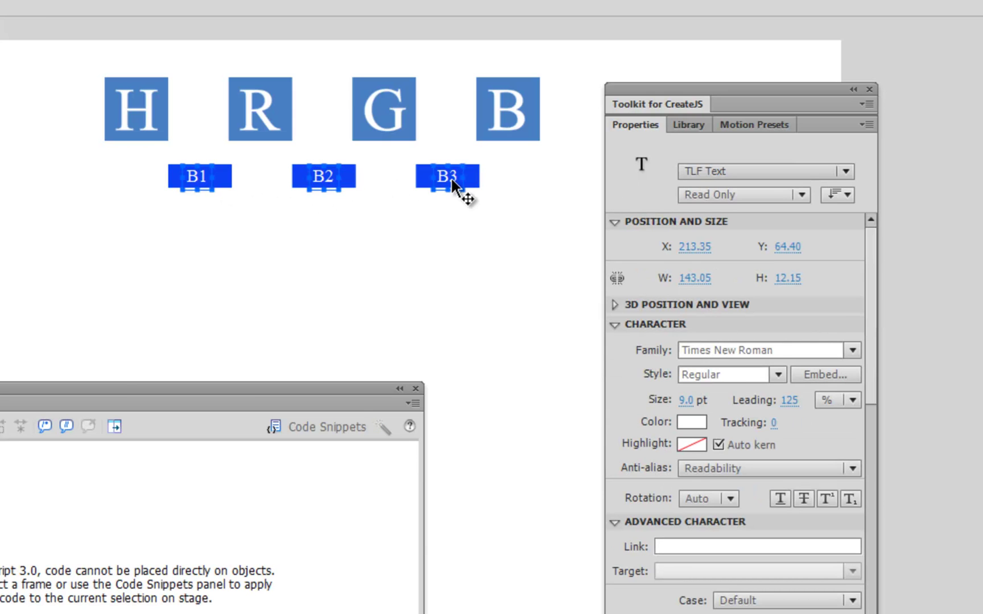
key(Up)
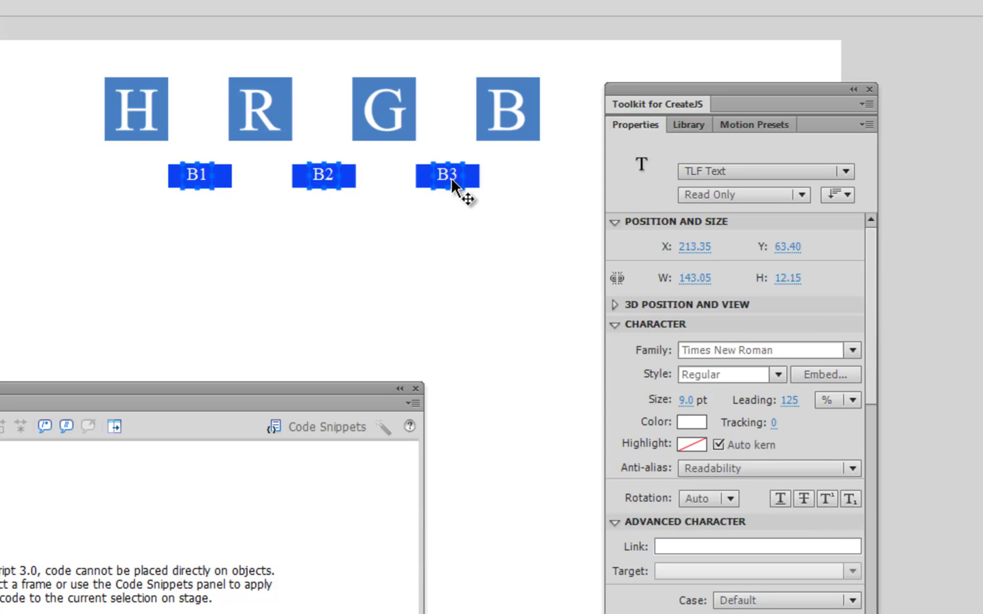
click(844, 170)
click(776, 215)
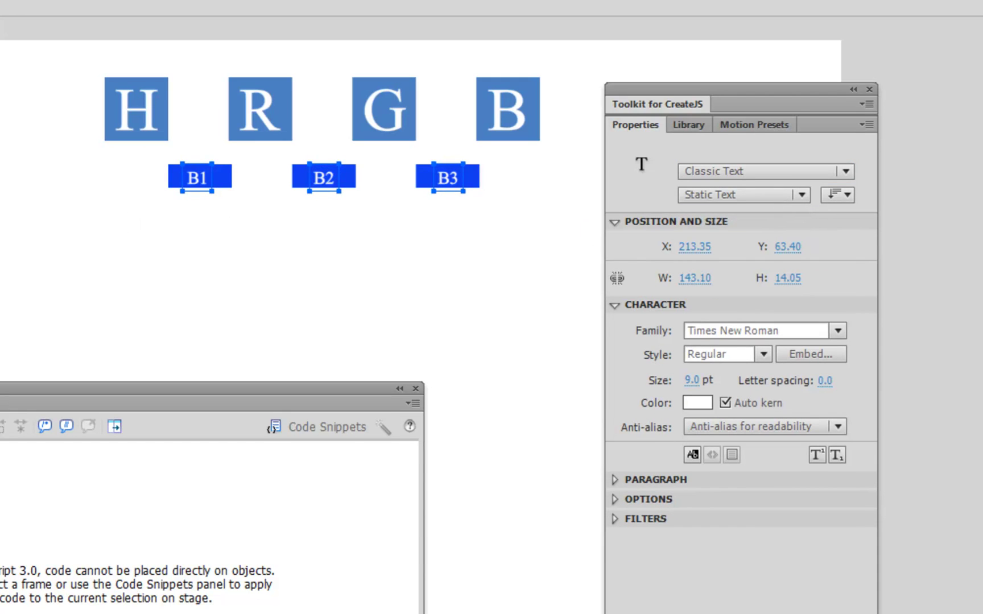
Return to the HOME section, deselect everything, and test the movie with the Classic Text labels before closing the preview
key(period)
key(comma)
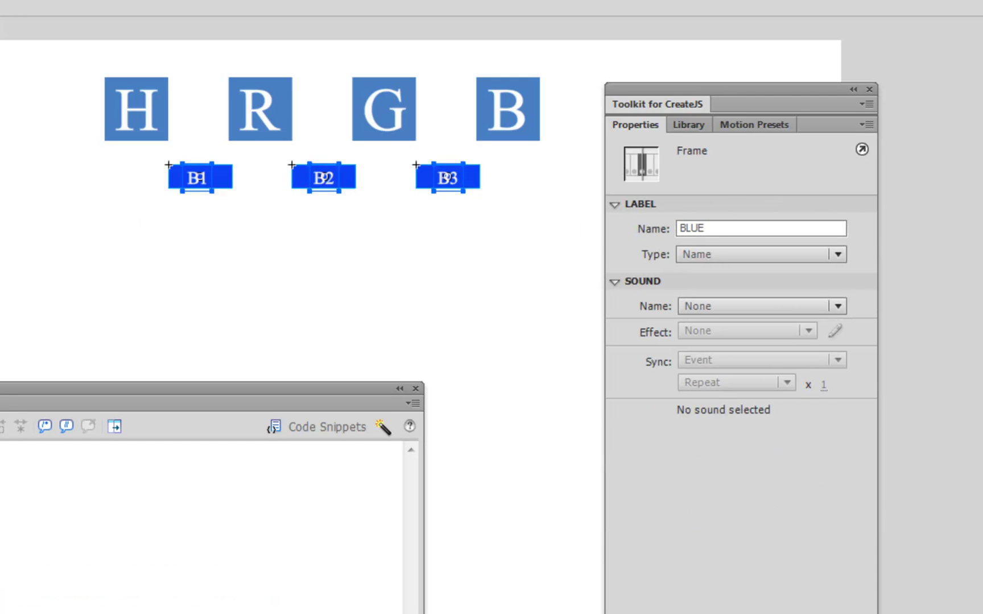
key(comma)
key(comma)
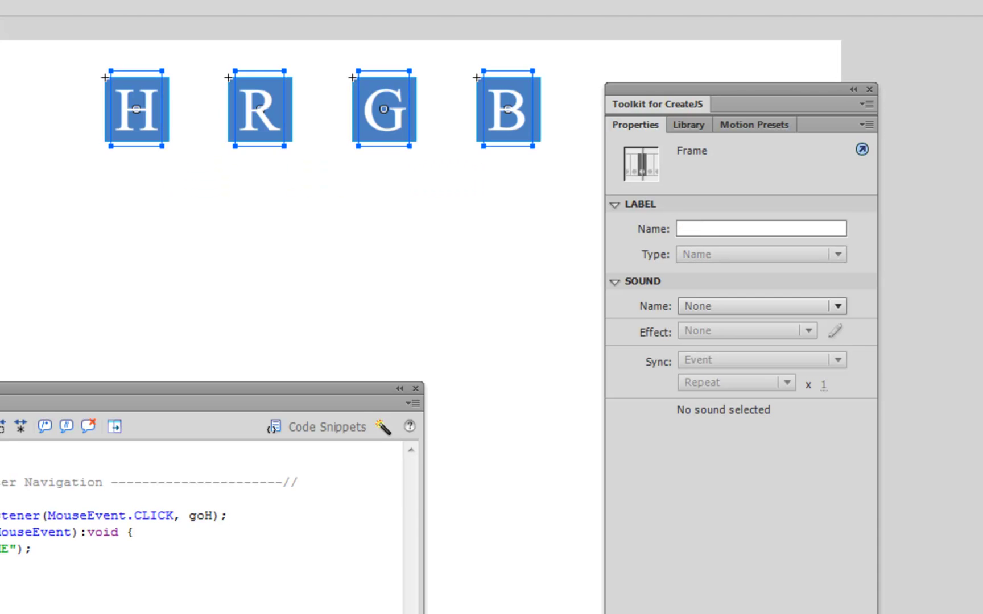
key(ctrl+shift+a)
key(ctrl+Return)
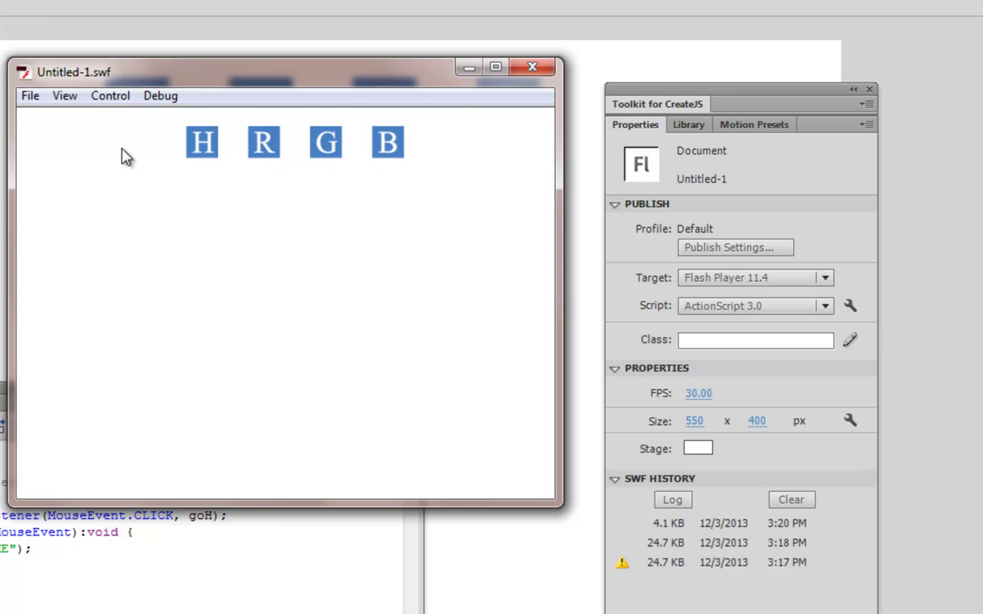
click(523, 66)
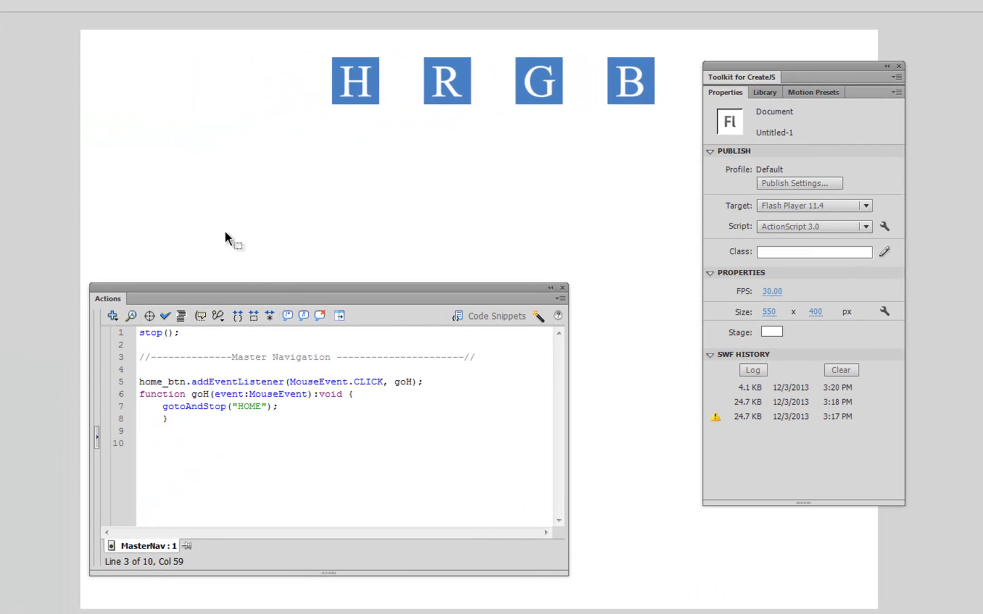
Paste three copies of the home_btn click handler below the original and enlarge the Actions window to show the whole script
drag(276, 286, 177, 75)
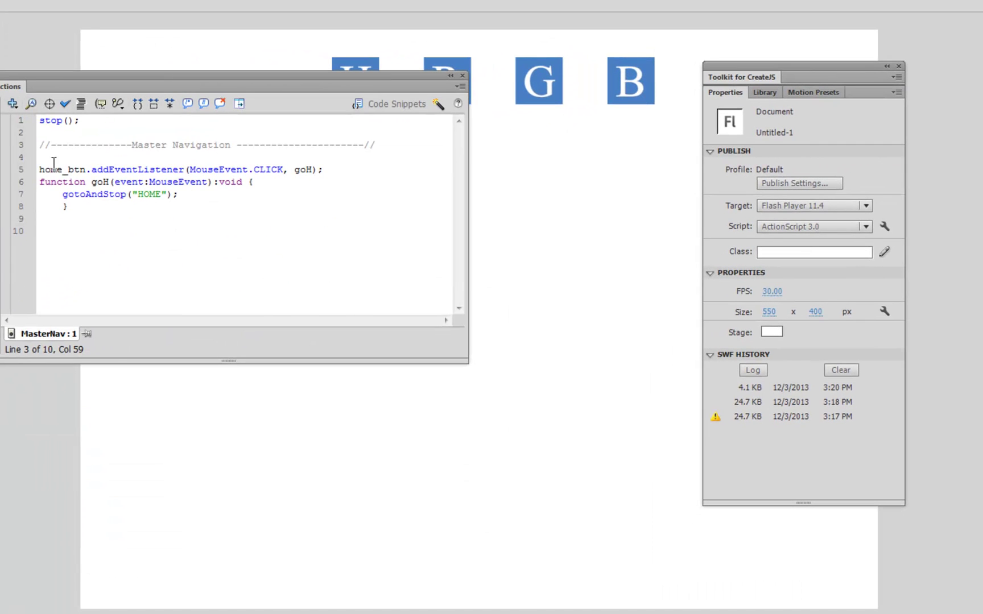
drag(39, 169, 38, 249)
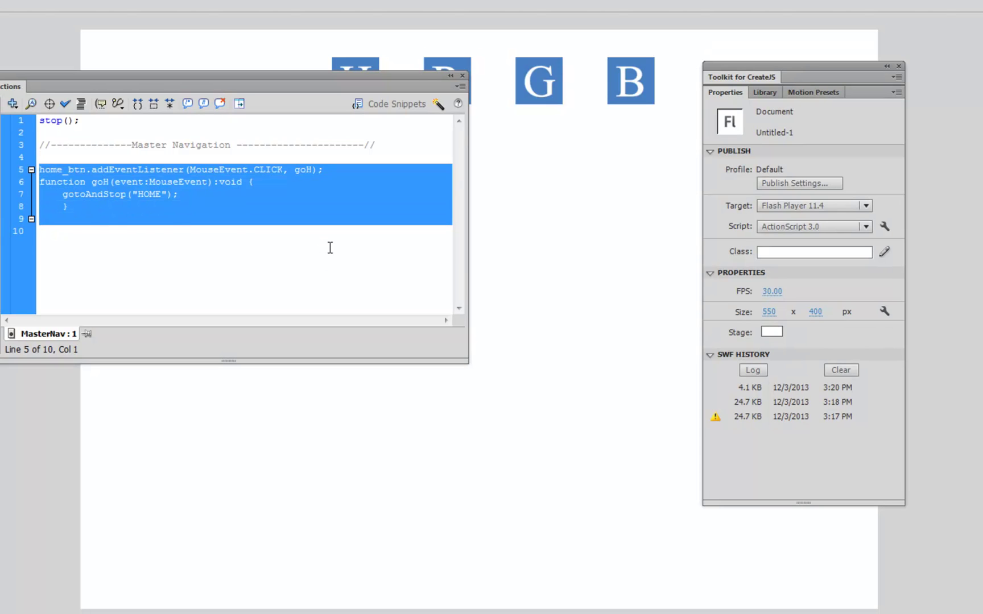
click(395, 250)
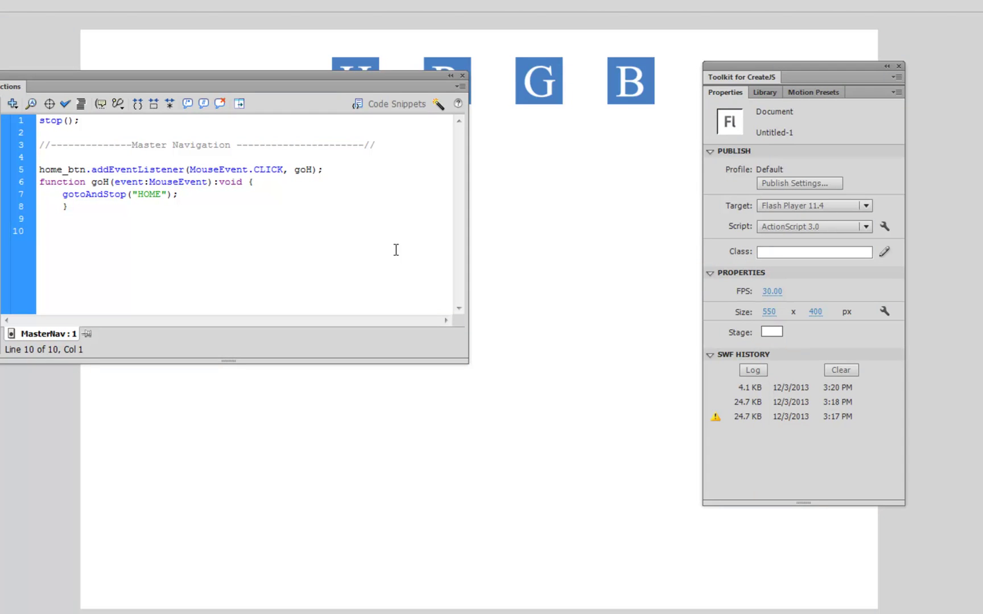
key(ctrl+v)
key(ctrl+v)
key(ctrl+v)
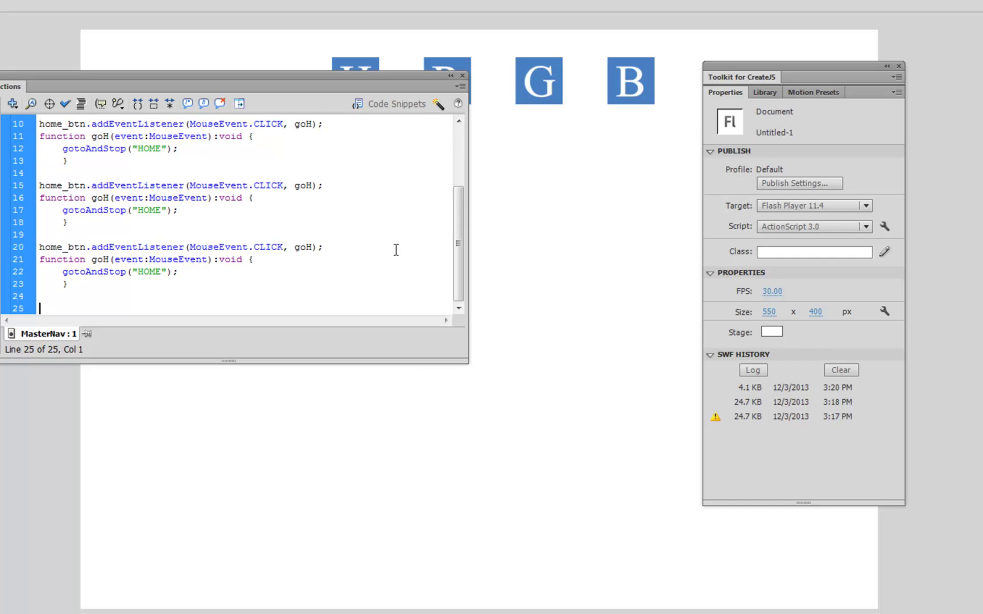
drag(437, 363, 430, 552)
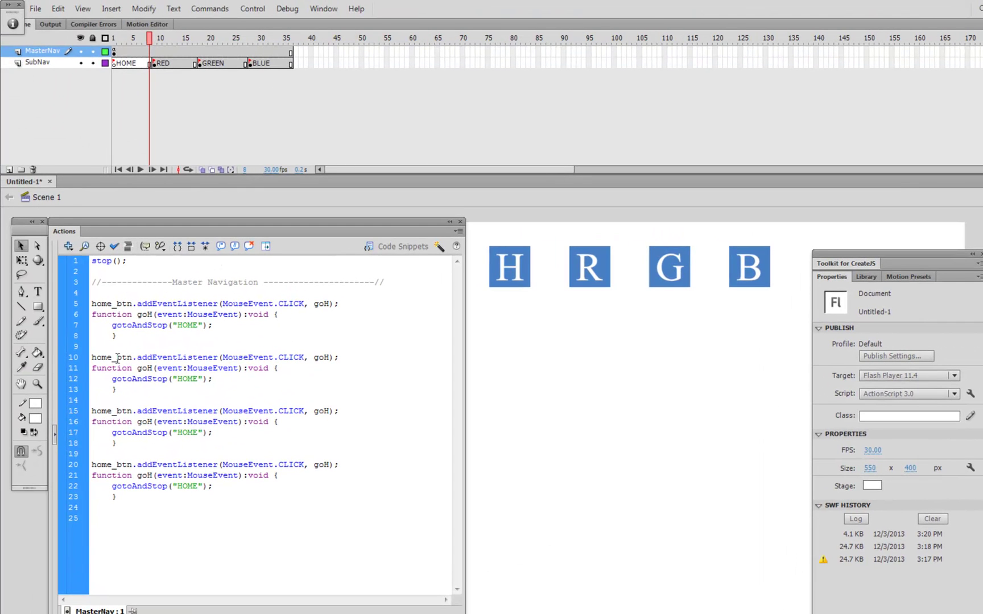
In the second handler, change the button to red_btn and the function name to goR in both the listener and the declaration
drag(92, 357, 113, 357)
text(red)
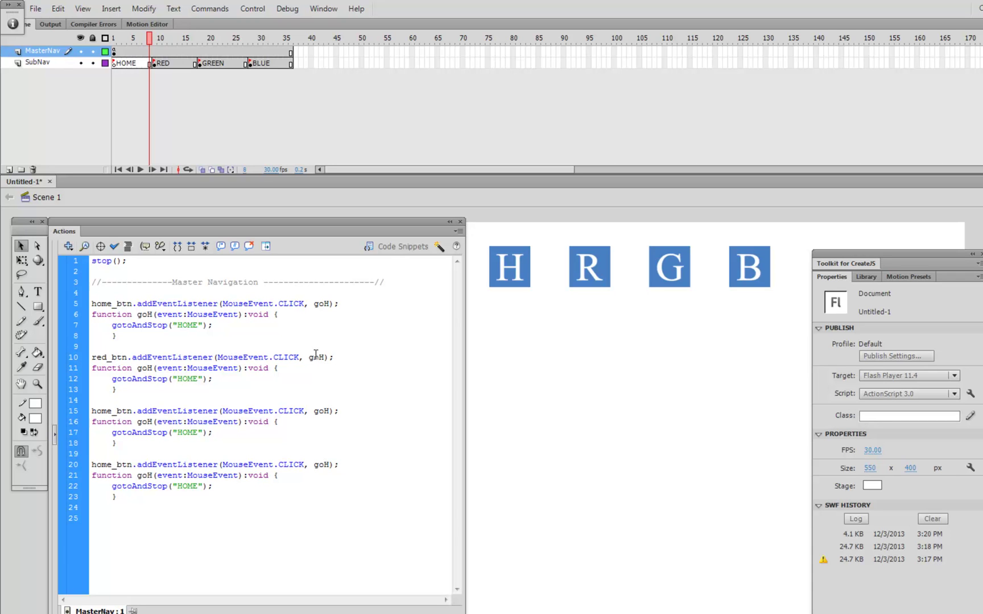
drag(319, 357, 324, 359)
text(R)
drag(147, 368, 152, 368)
text(R)
In the third handler, change the button to green_btn and the function name to goG in both the listener and the declaration
drag(112, 410, 91, 410)
text(green)
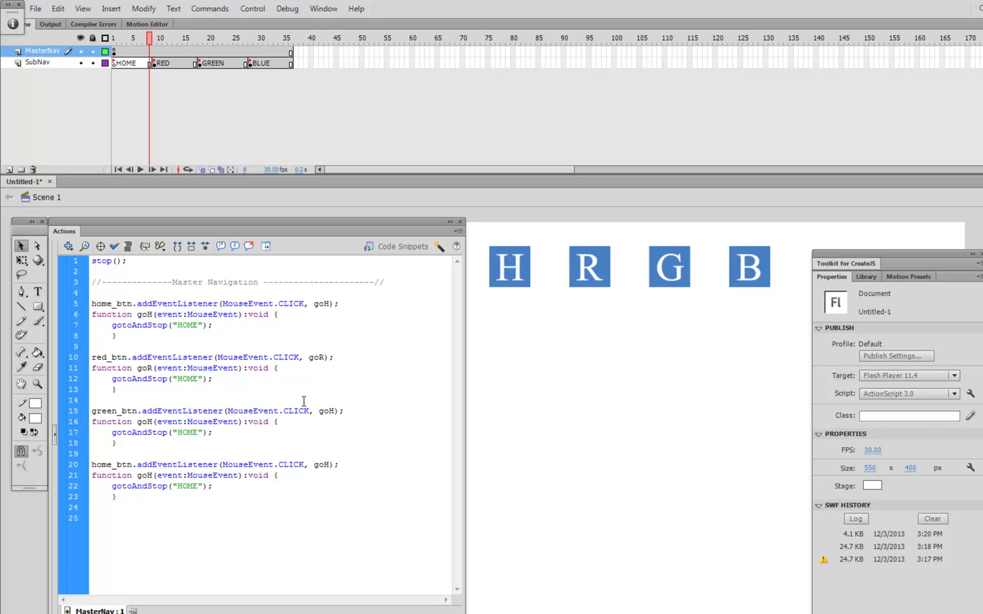
drag(329, 411, 335, 410)
text(G)
drag(147, 421, 152, 422)
text(G)
In the fourth handler, change the button to blue_btn and the function name to goB in both the listener and the declaration
drag(112, 465, 86, 465)
text(blued)
key(BackSpace)
drag(328, 466, 323, 465)
text(B)
drag(154, 480, 148, 479)
text(B)
Set the gotoAndStop labels of the goR, goG and goB functions to RED, GREEN and BLUE
double_click(187, 380)
text(RED)
double_click(187, 432)
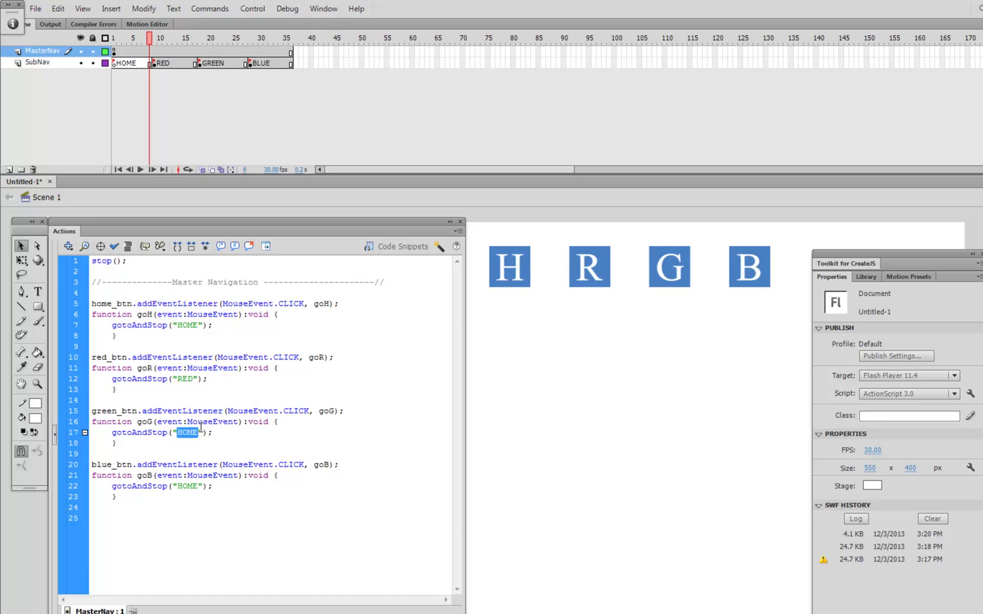
text(GREEN)
double_click(188, 486)
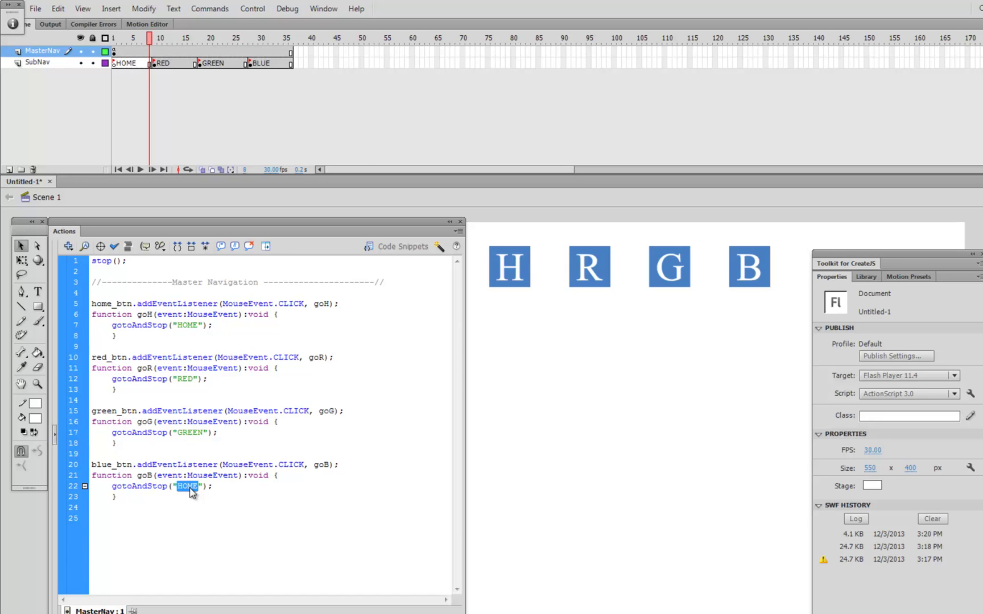
text(BLUE)
Test the movie by trying the R, G, B and H master buttons in turn, and close the preview
key(ctrl+Return)
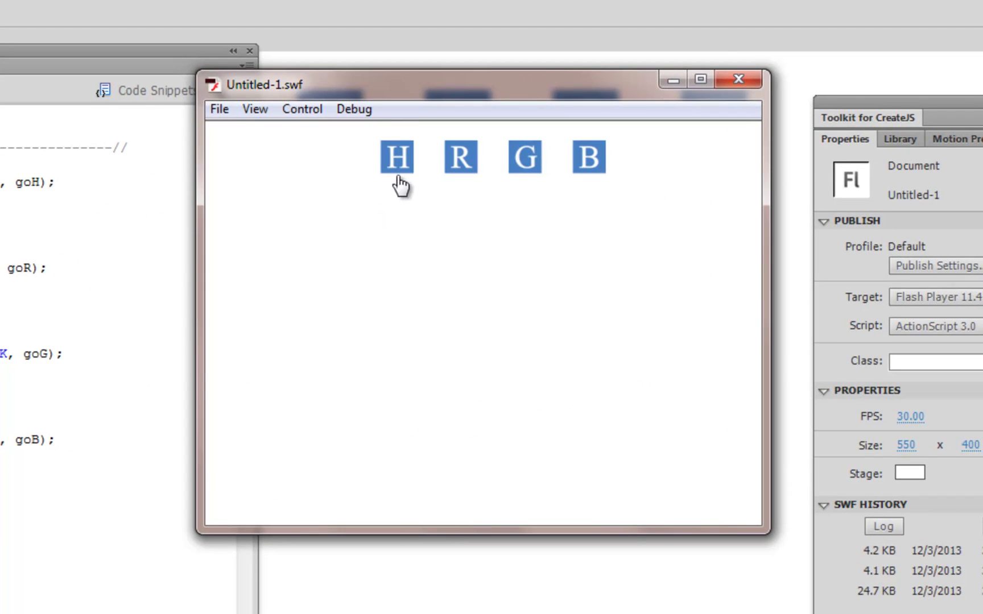
click(468, 172)
click(526, 164)
click(584, 170)
click(533, 170)
click(457, 169)
click(528, 171)
click(579, 163)
click(401, 159)
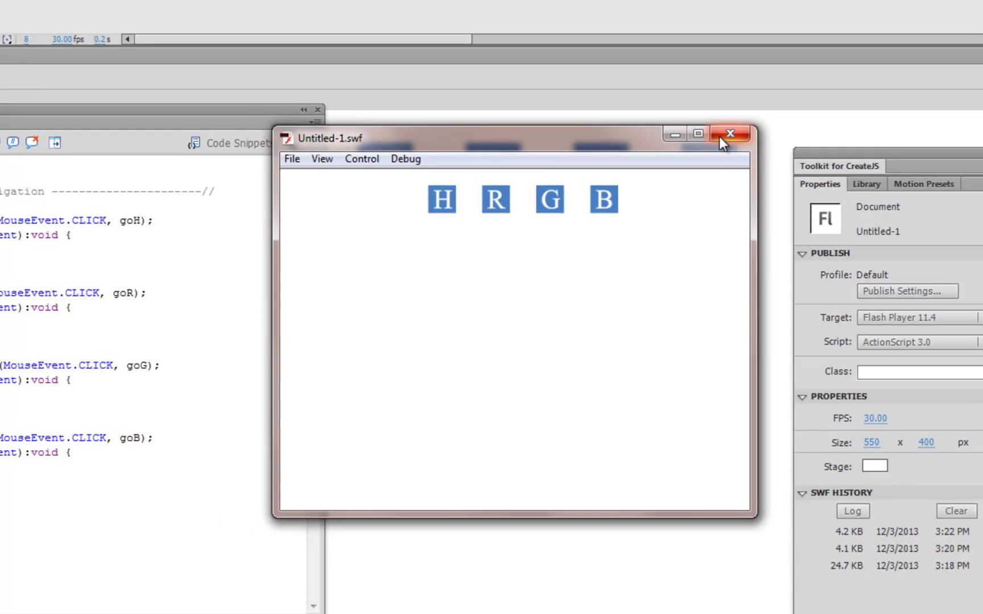
click(738, 79)
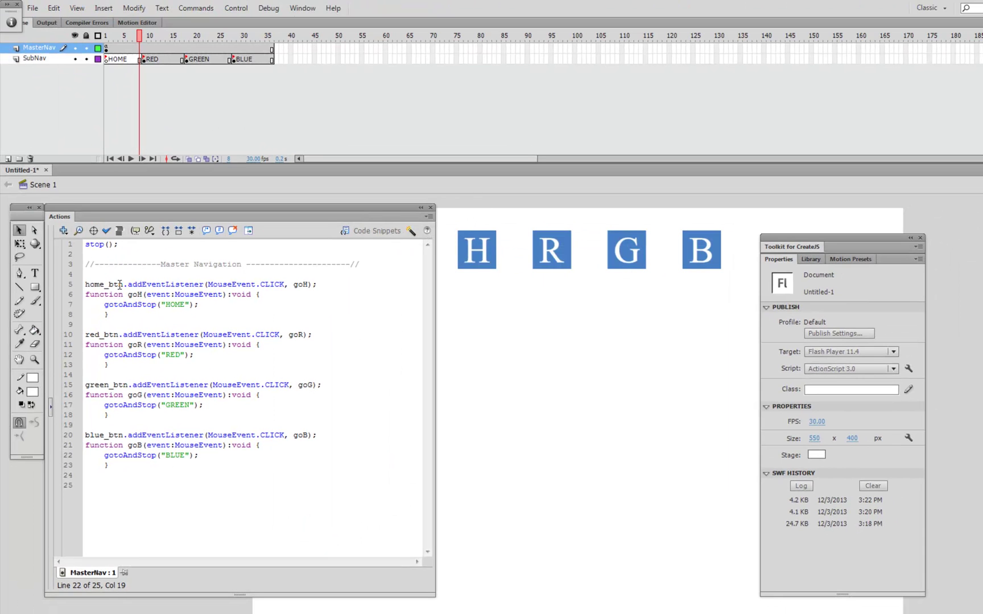
Copy the red, green and blue button handlers from the MasterNav script into the script of the SubNav layer's RED keyframe
drag(115, 490, 33, 268)
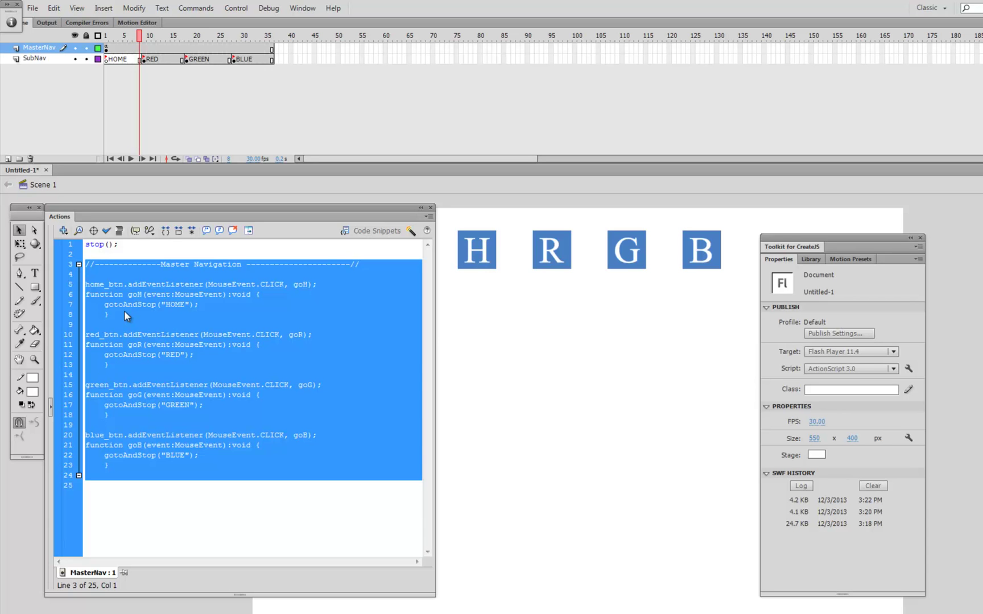
click(138, 416)
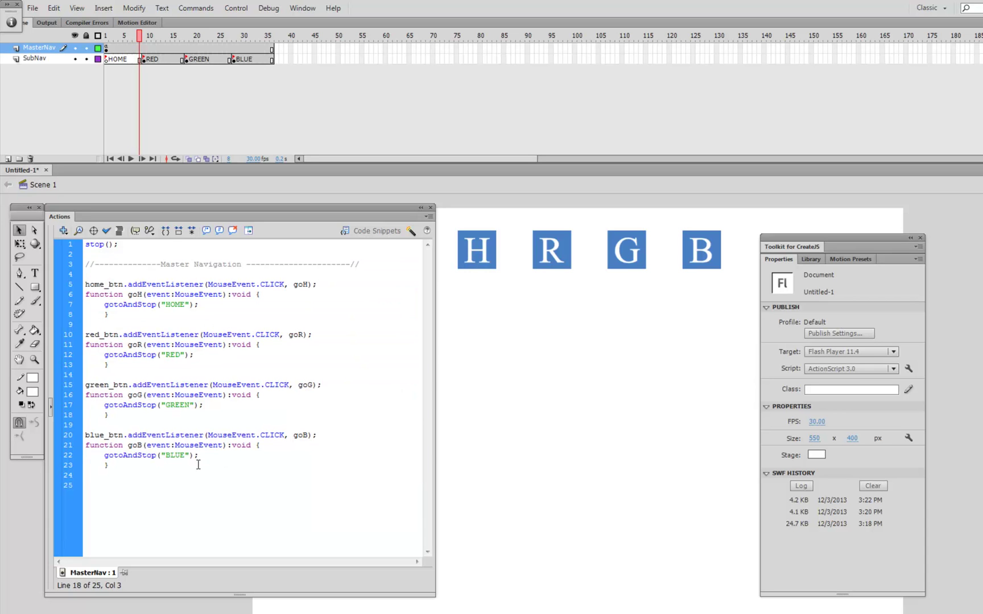
drag(125, 466, 36, 327)
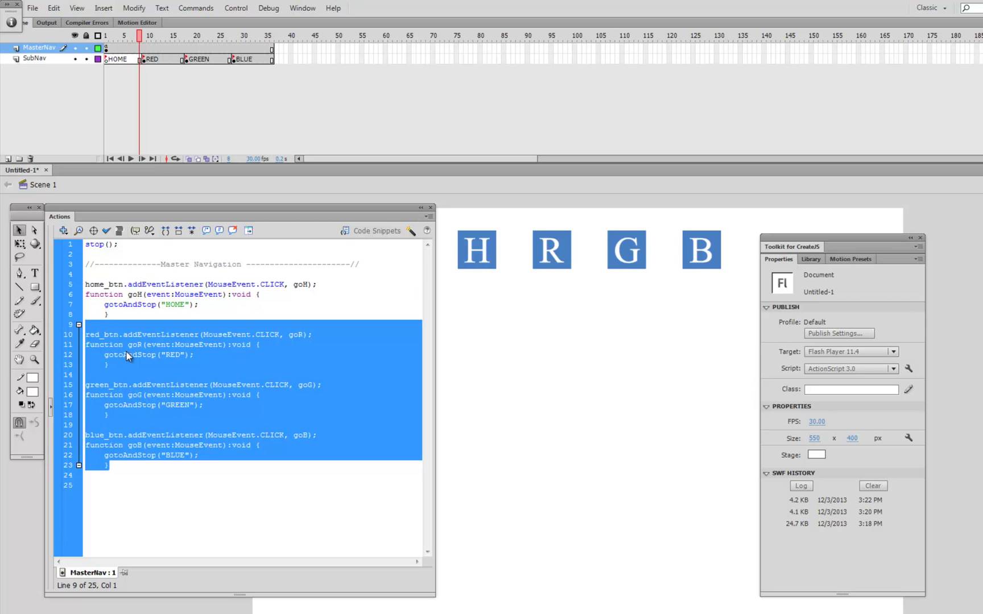
click(147, 61)
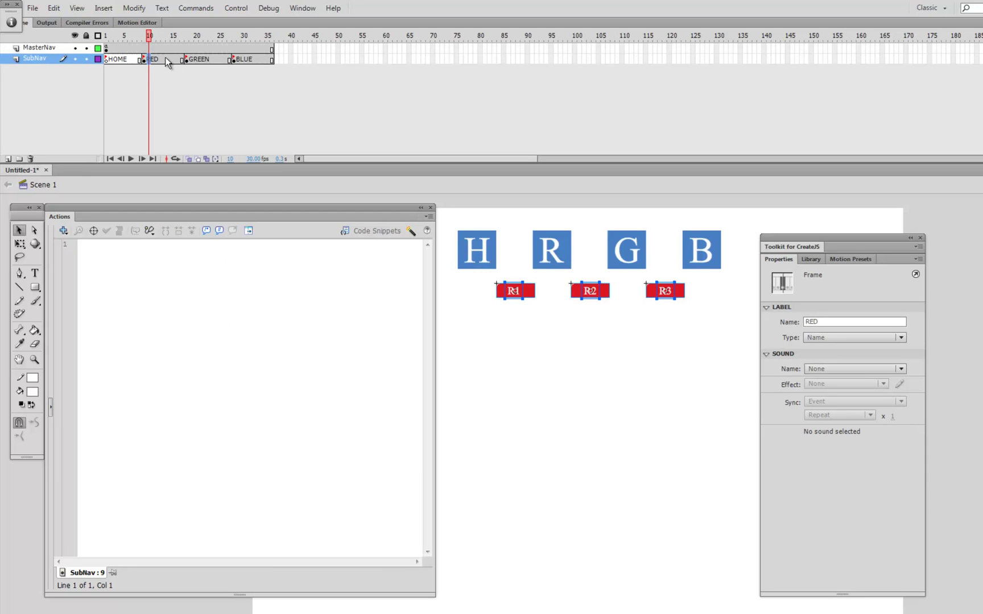
click(150, 275)
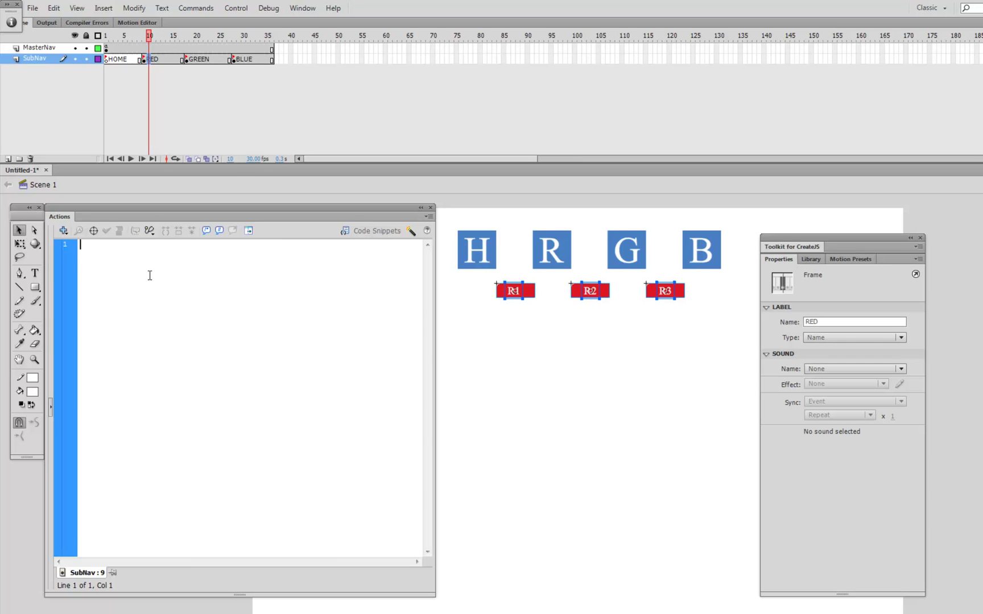
text(red_btn.addEventListener(MouseEvent.CLICK, goR); function goR(event:MouseEvent):void { 	gotoAndStop("RED"); 	}  green_btn.addEventListener(MouseEvent.CLICK, goG); function goG(event:MouseEvent):void { 	gotoAndStop("GREEN"); 	}  blue_btn.addEventListener(MouseEvent.CLICK, goB); function goB(event:MouseEvent):void { 	gotoAndStop("BLUE"); 	})
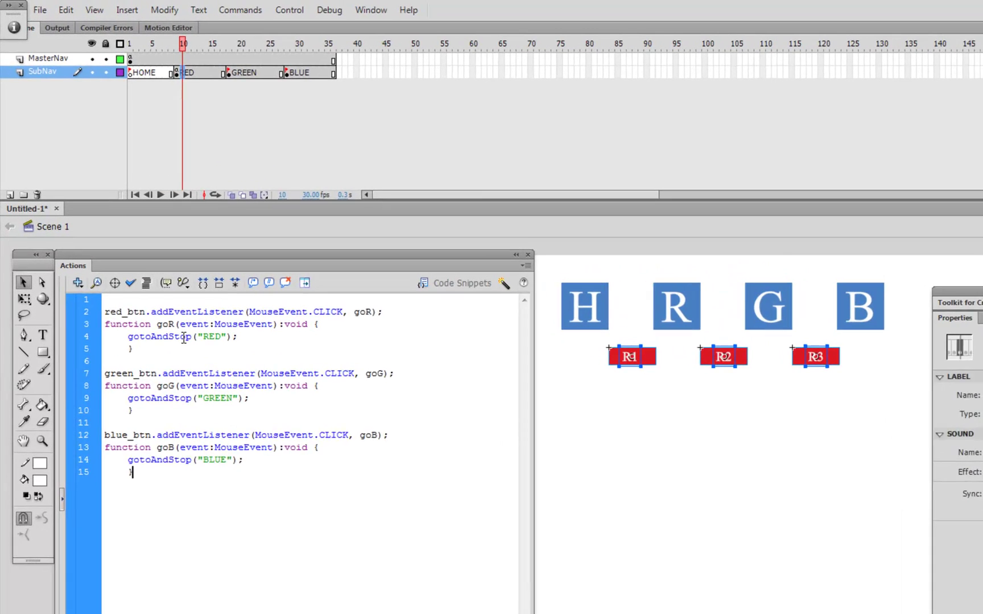
Add the comment header "//------------Red Navigation---------------//" above the pasted handlers, separated from them by a blank line
key(Return)
key(Return)
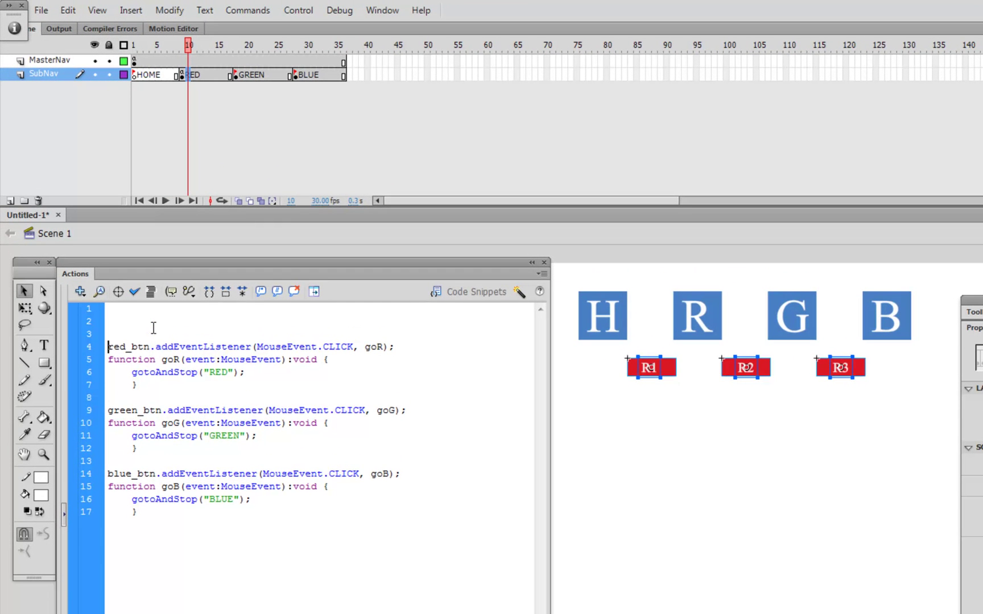
key(Up)
key(Up)
key(Up)
key(Down)
text(//s)
key(BackSpace)
text(------------Red Navigation---------------)
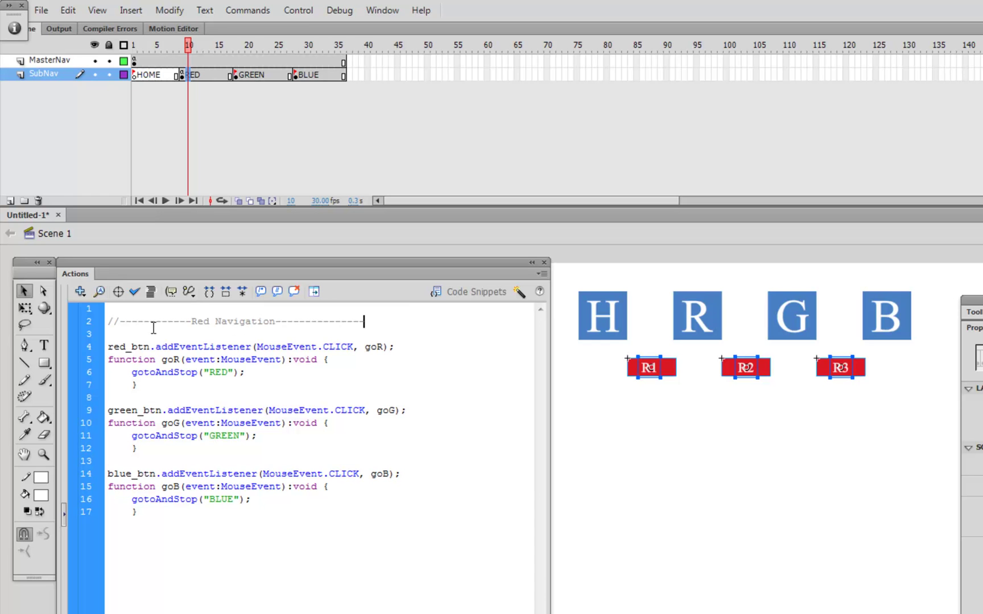
text(-//)
key(BackSpace)
Check the instance names of the R1, R2 and R3 buttons and change the first listener's button to red1_btn in the RED keyframe script
click(673, 386)
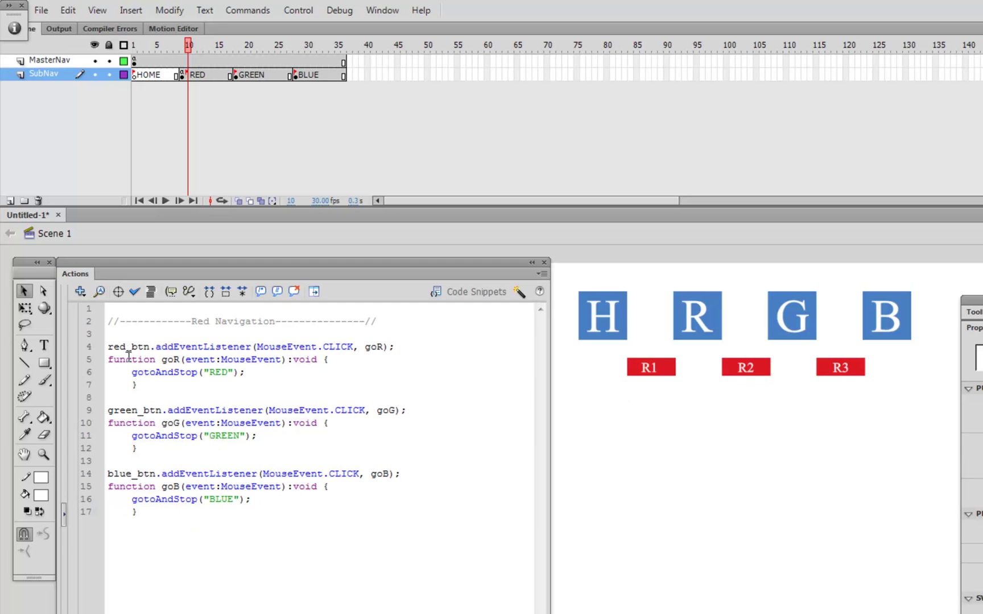
click(673, 370)
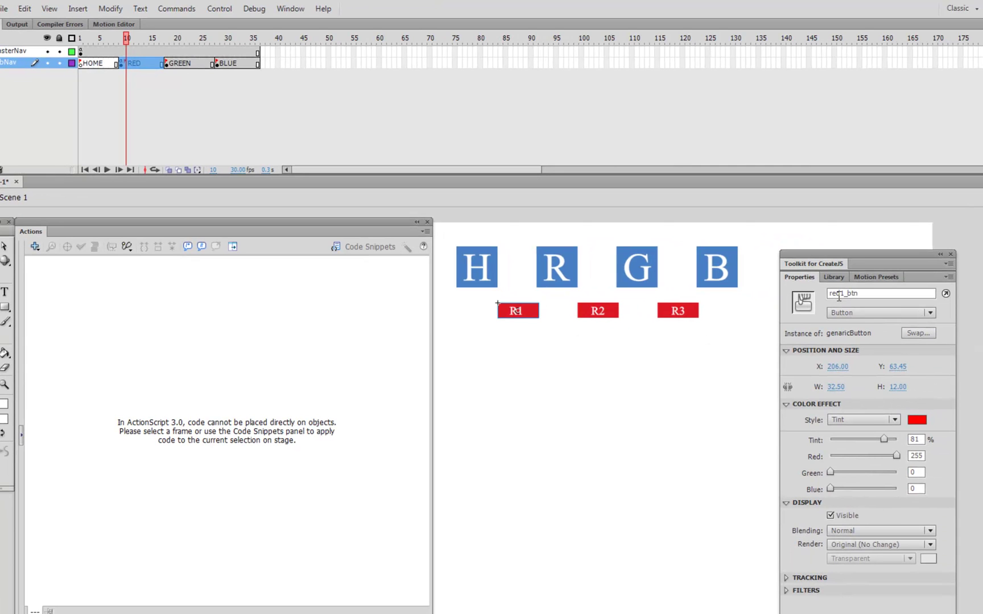
click(615, 318)
click(692, 317)
click(141, 63)
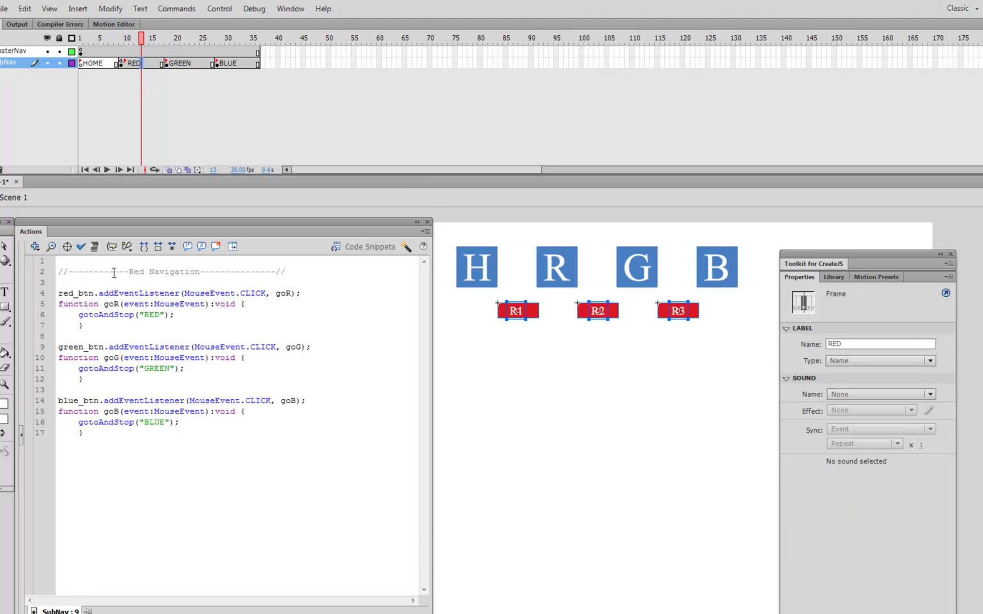
click(76, 296)
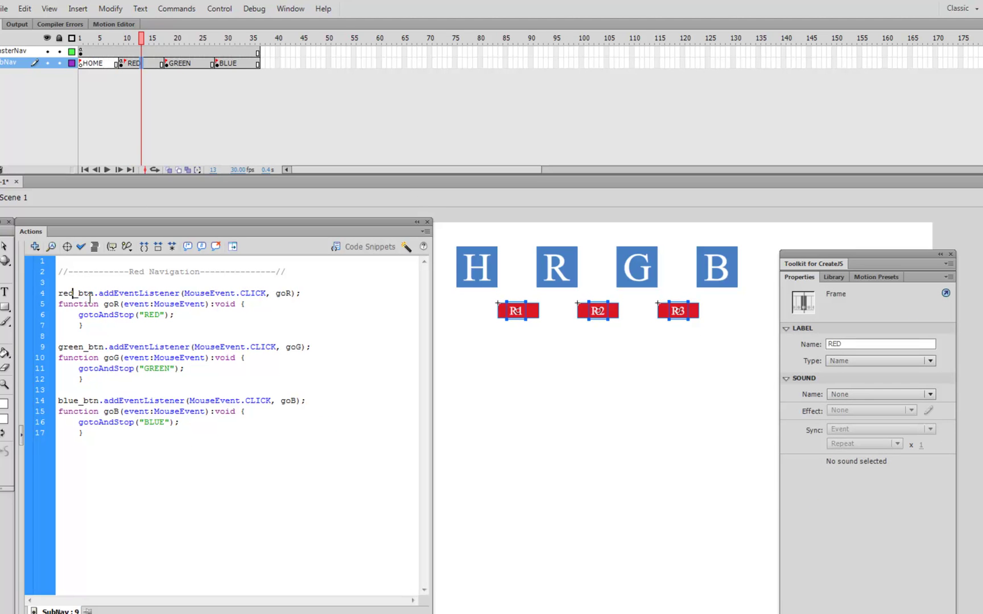
text(1)
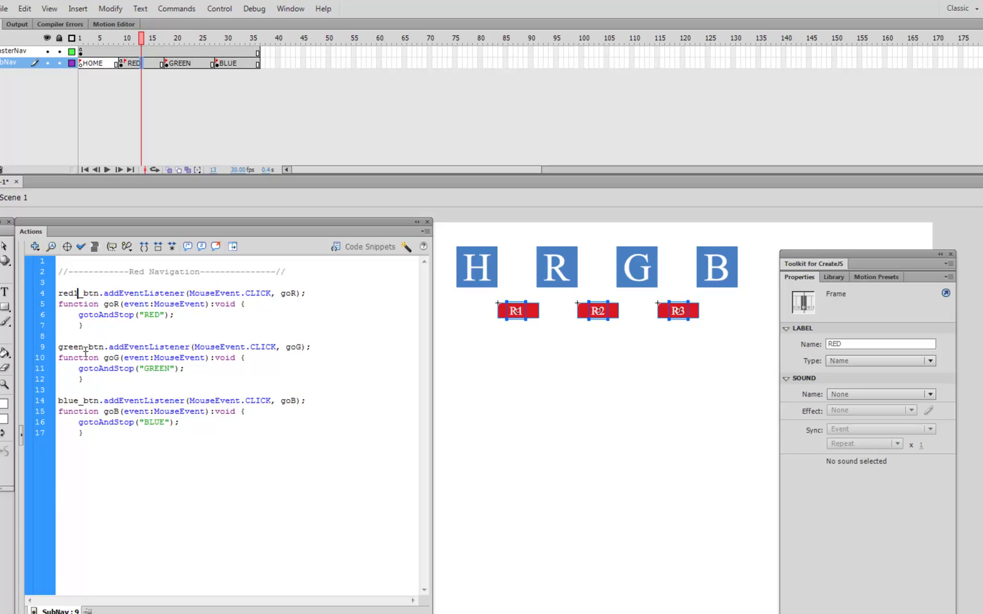
Change the buttons in the second and third listeners of the RED keyframe script to red2_btn and red3_btn
drag(84, 349, 41, 352)
text(red)
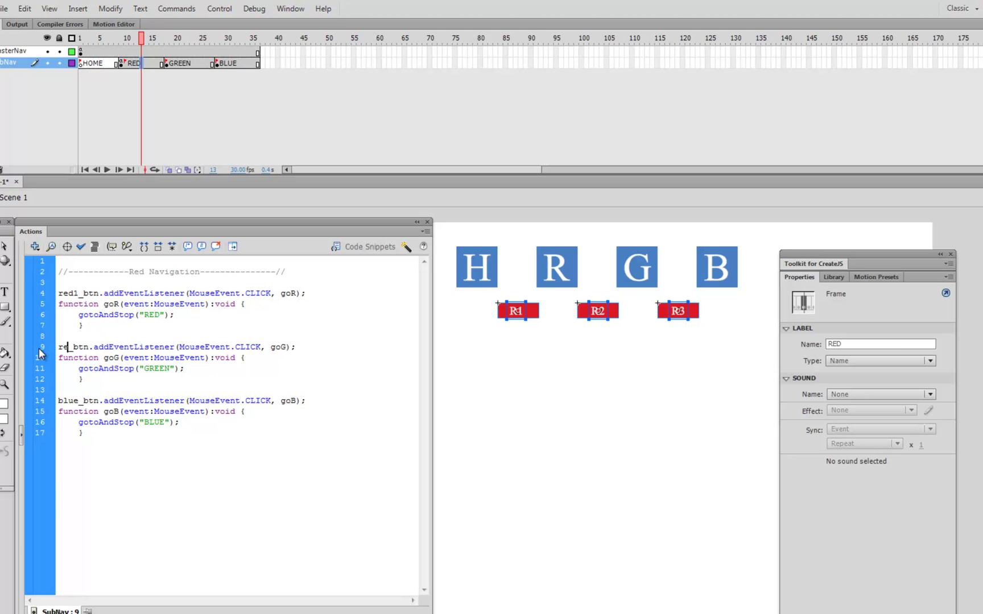
text(2)
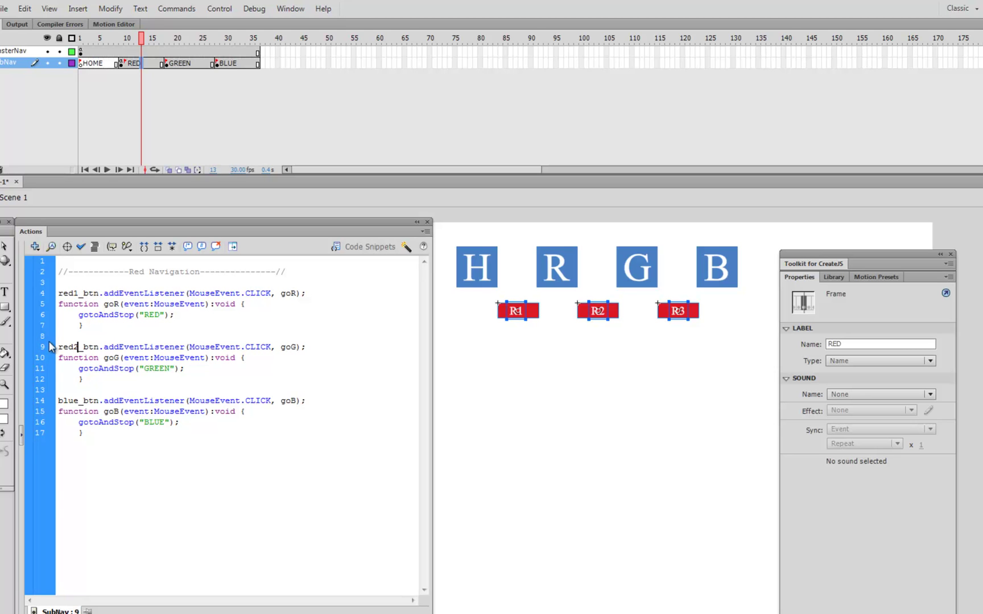
drag(77, 402, 21, 402)
key(BackSpace)
key(Delete)
text(red)
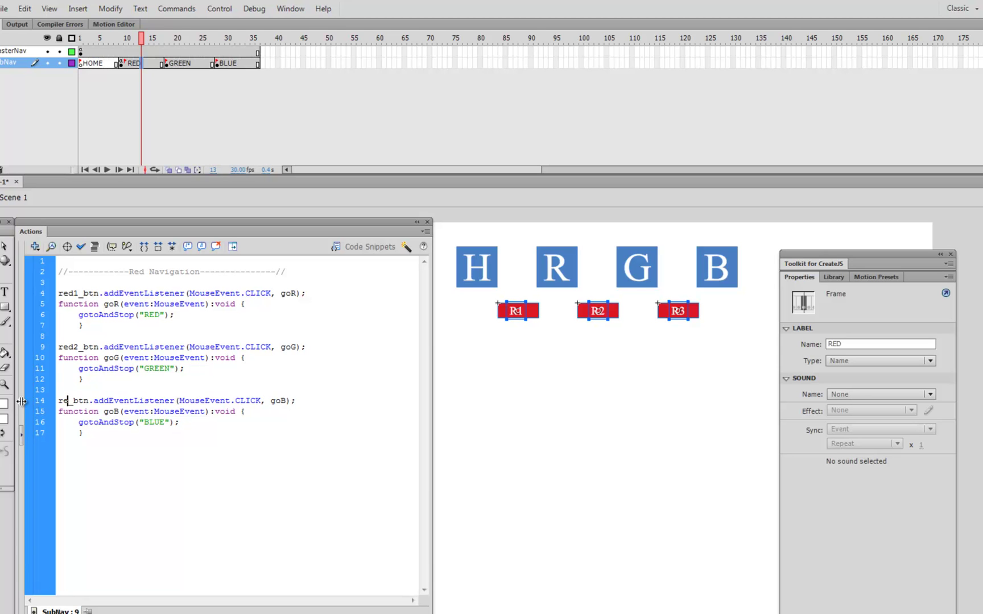
text(3)
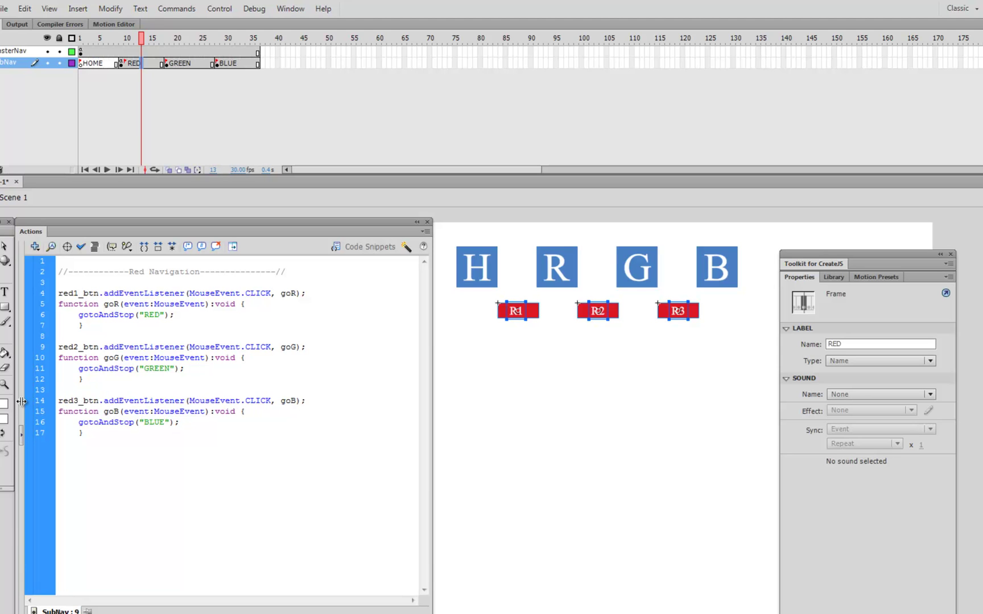
Rename the three handler functions to goR1, goR2 and goR3, both in the listeners and in the function definitions
click(295, 293)
text(1)
click(117, 304)
text(1)
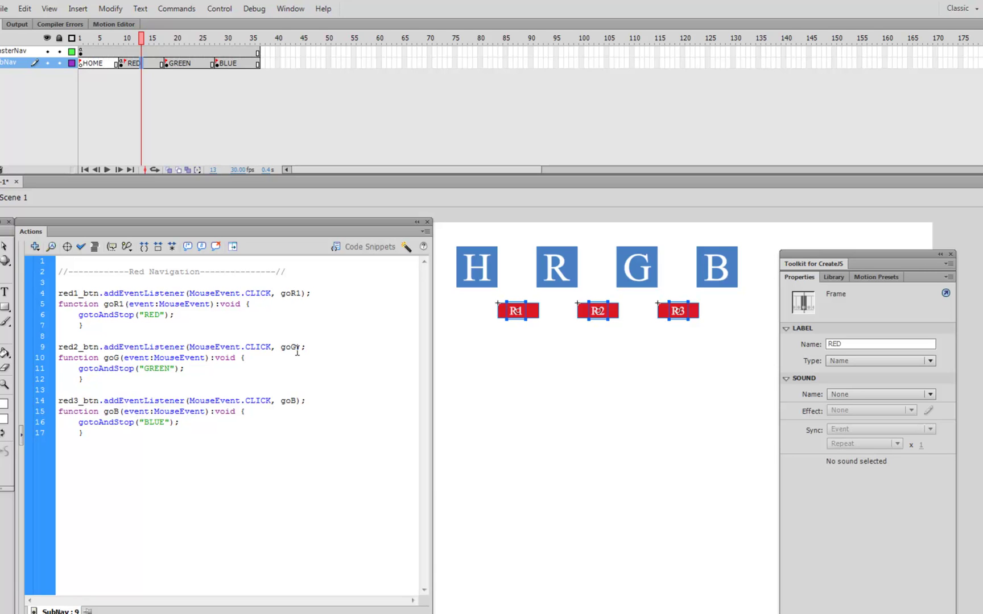
drag(297, 352, 291, 349)
text(R2)
drag(112, 358, 119, 359)
text(R2)
drag(290, 401, 298, 403)
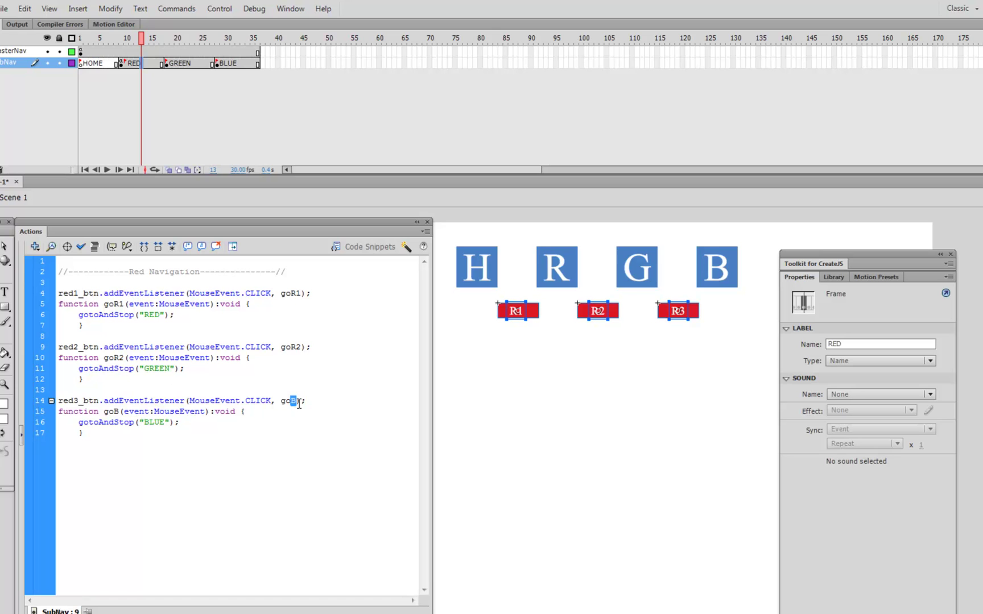
text(R3)
drag(114, 412, 120, 413)
text(R3)
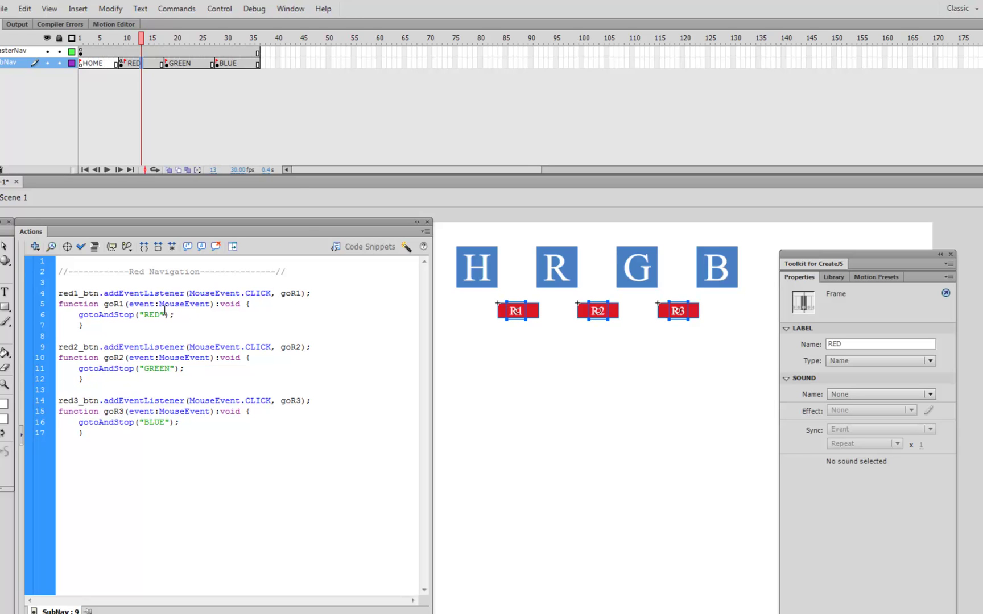
Set the gotoAndStop targets in the three red handlers to the frame labels "R1", "R2" and "R3"
double_click(154, 317)
click(161, 314)
key(BackSpace)
key(BackSpace)
text(1)
drag(144, 369, 167, 372)
text(R2)
drag(144, 422, 166, 425)
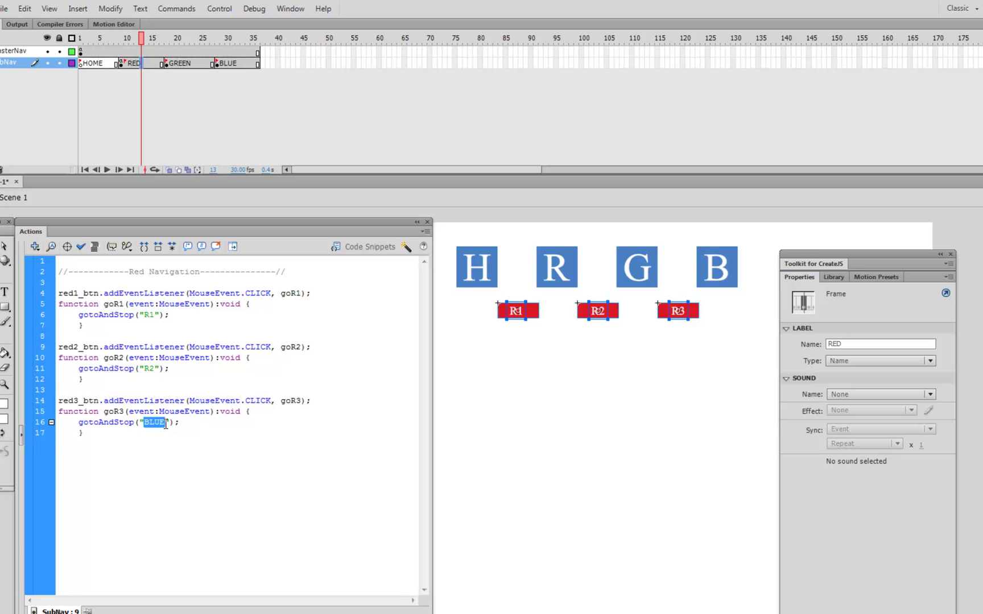
text(R3)
Copy the entire red navigation script into the script of the SubNav layer's GREEN keyframe
drag(85, 474, 58, 260)
key(ctrl+c)
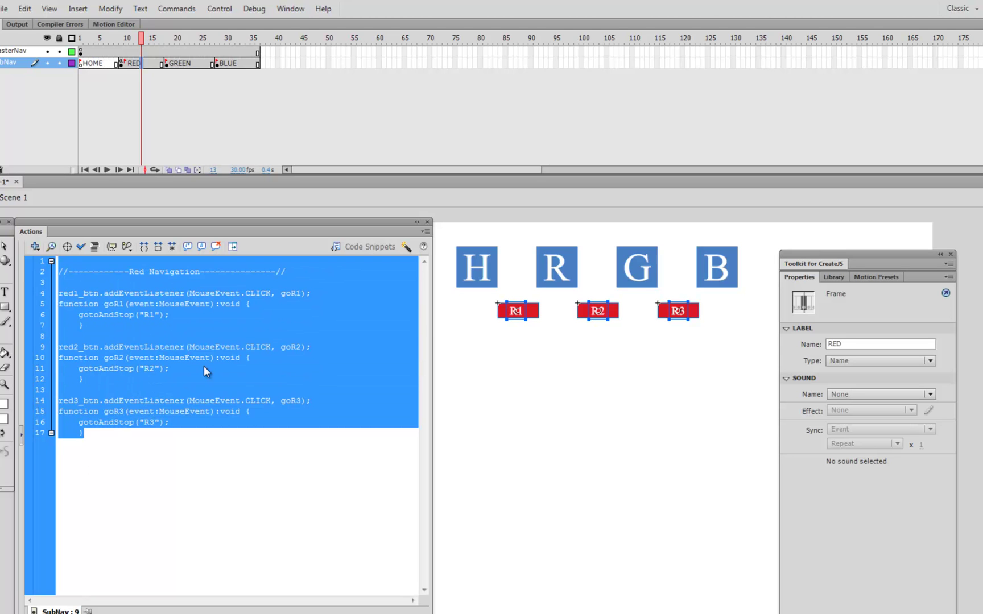
click(181, 63)
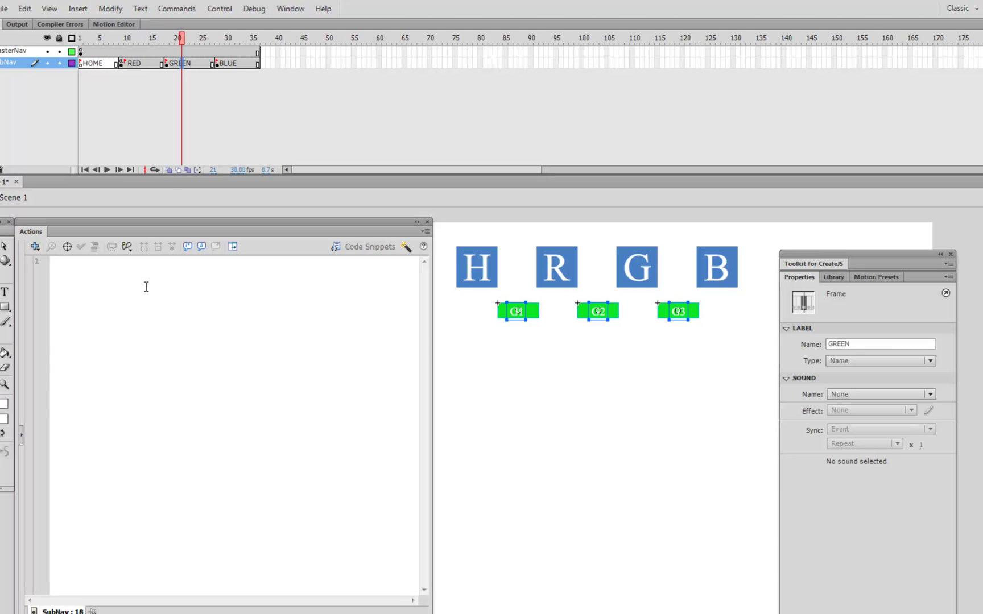
key(ctrl+v)
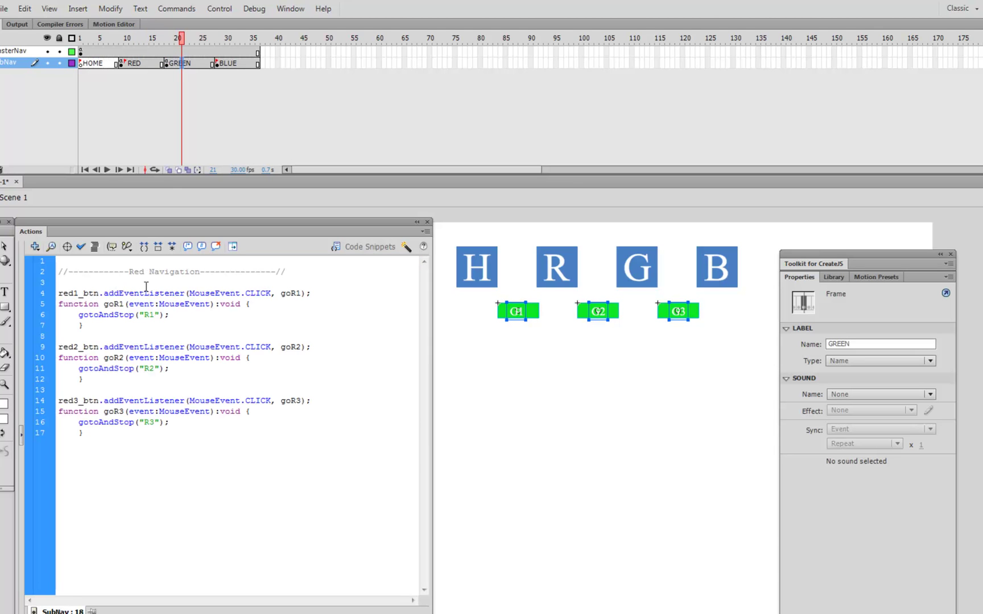
Change the buttons in the three listeners of the GREEN keyframe script to green1_btn, green2_btn and green3_btn
drag(67, 292, 50, 293)
text(green)
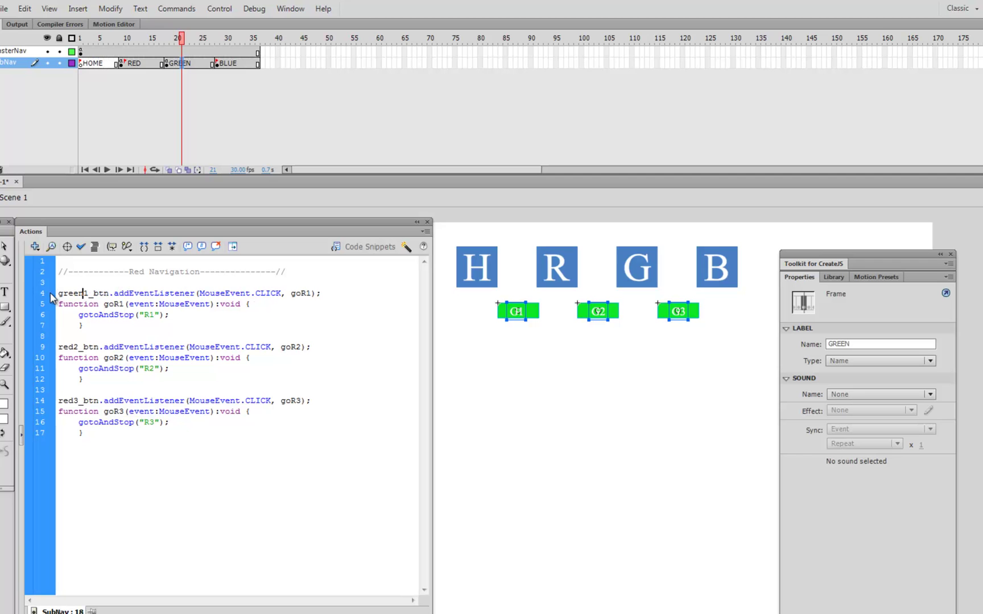
drag(74, 347, 57, 346)
text(green)
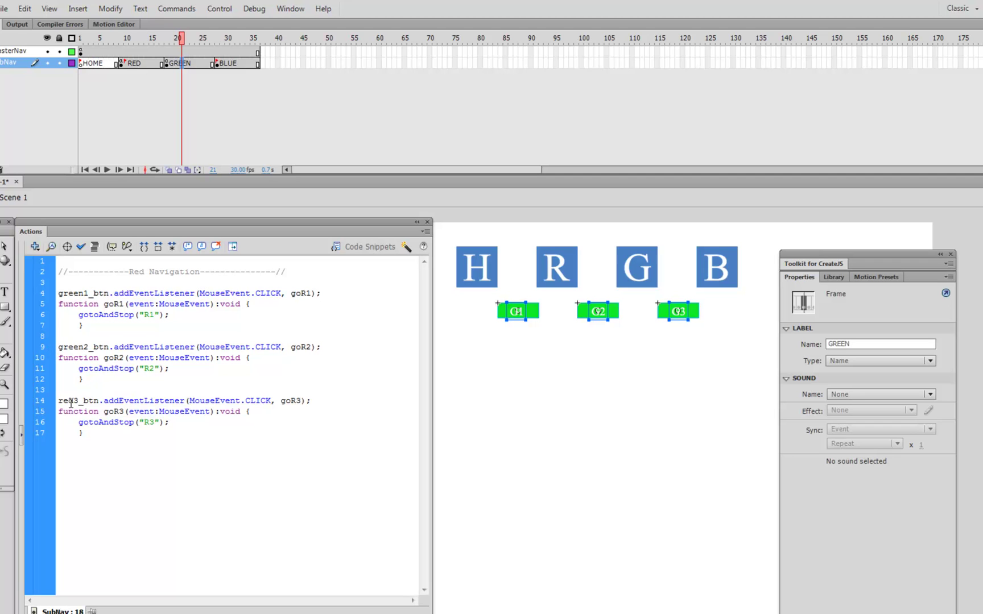
drag(75, 401, 57, 401)
text(green)
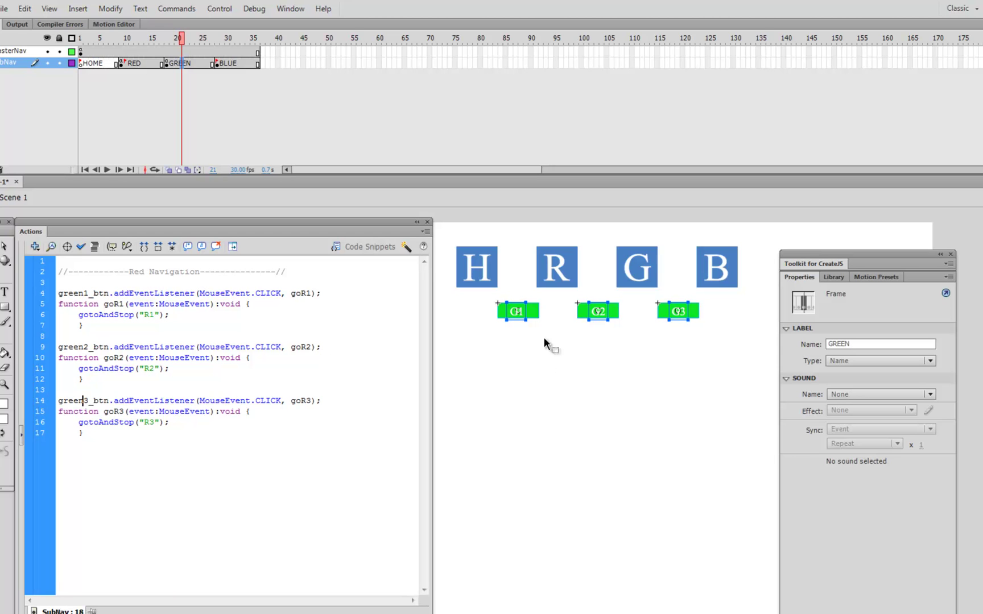
Move the Properties panel beneath the green sub buttons and deselect everything on the stage to inspect the buttons individually
drag(812, 257, 502, 344)
click(539, 317)
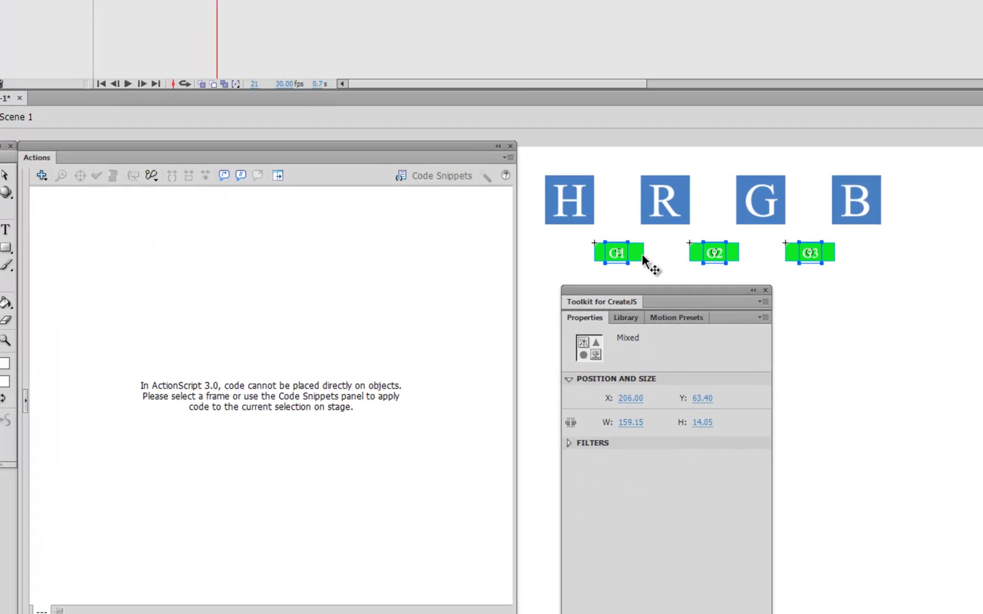
click(724, 230)
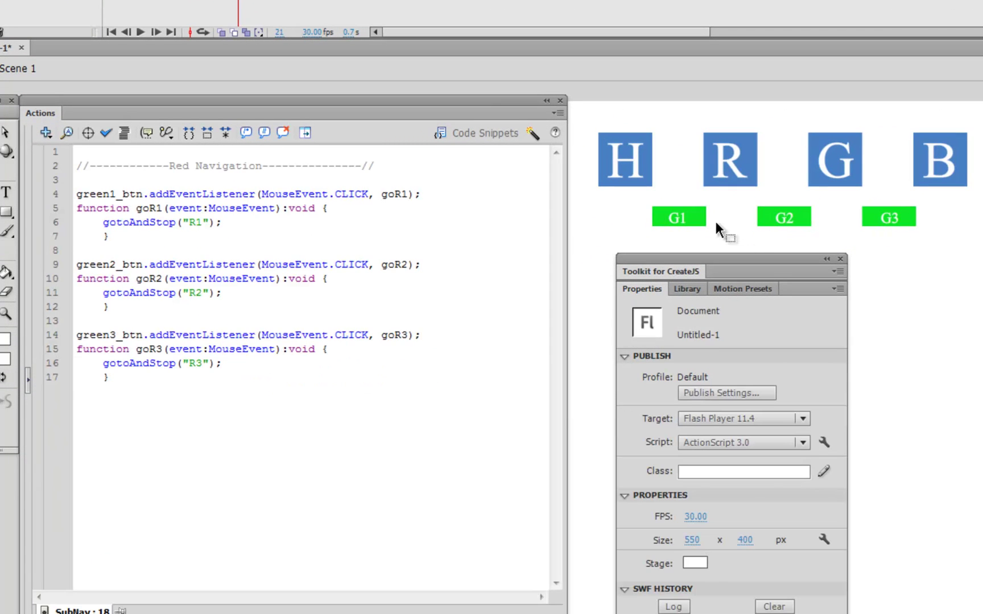
Check the instance names of the G1, G2 and G3 buttons, and move the properties panel clear of them
click(704, 222)
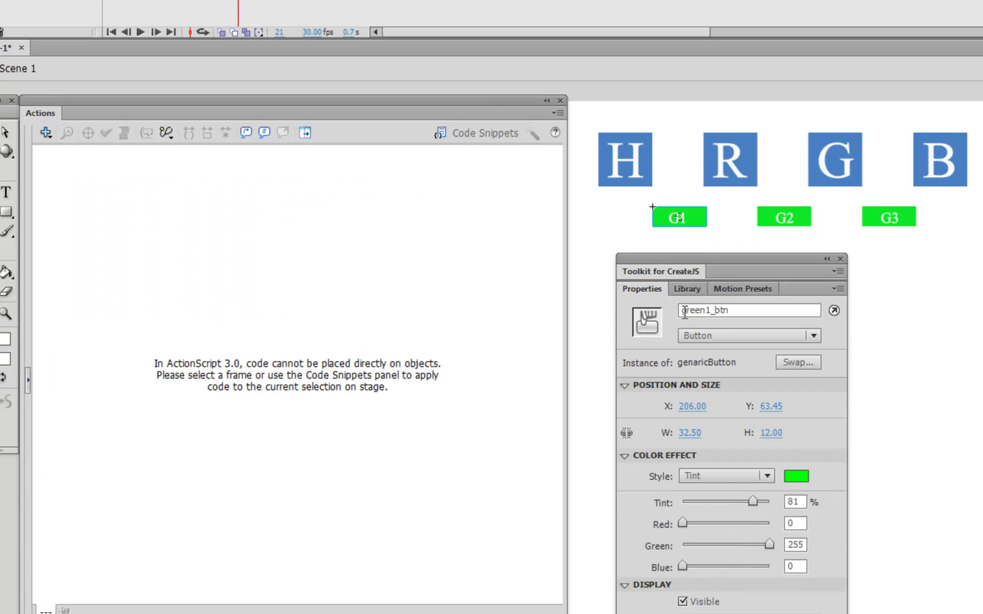
click(763, 221)
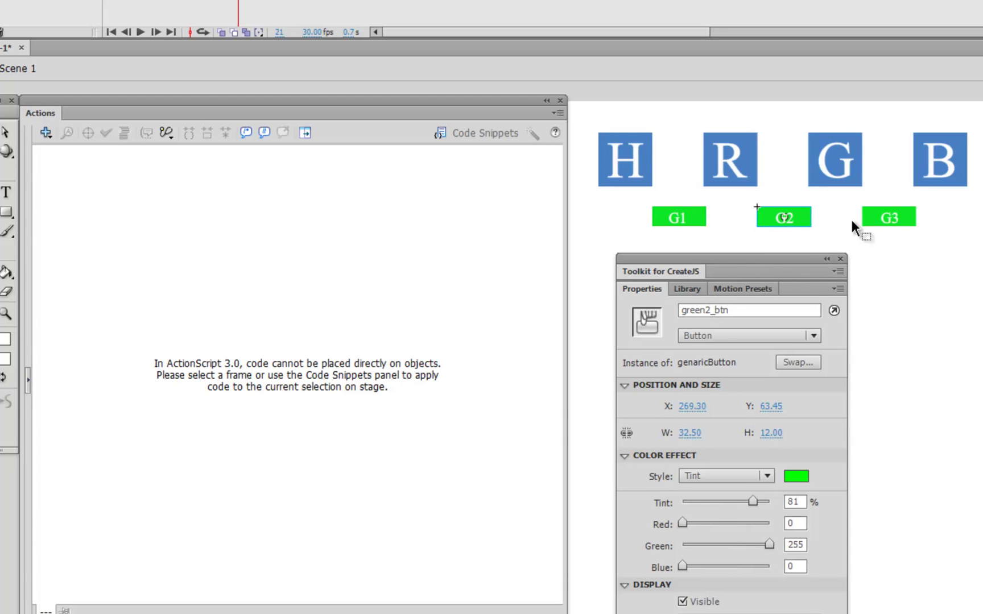
click(876, 218)
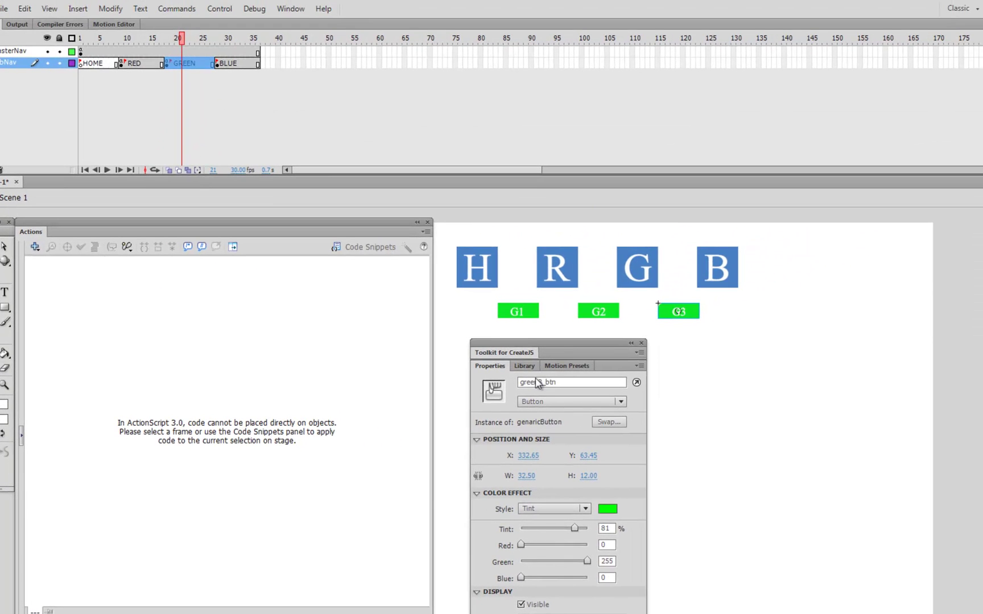
drag(546, 342, 657, 340)
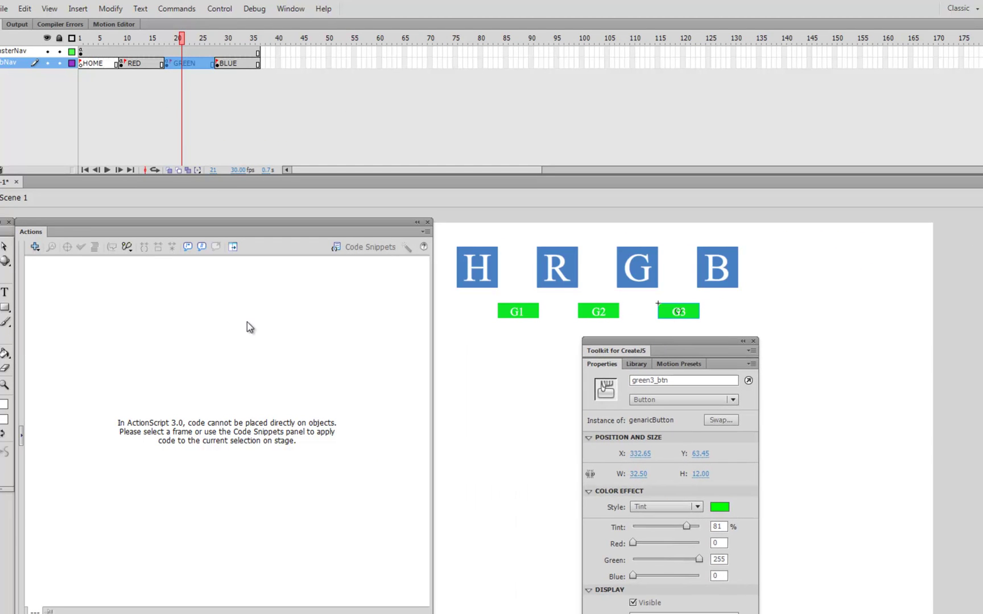
In the GREEN frame's script, rename the handlers to goG1, goG2 and goG3 in both the event listeners and the function declarations
click(191, 64)
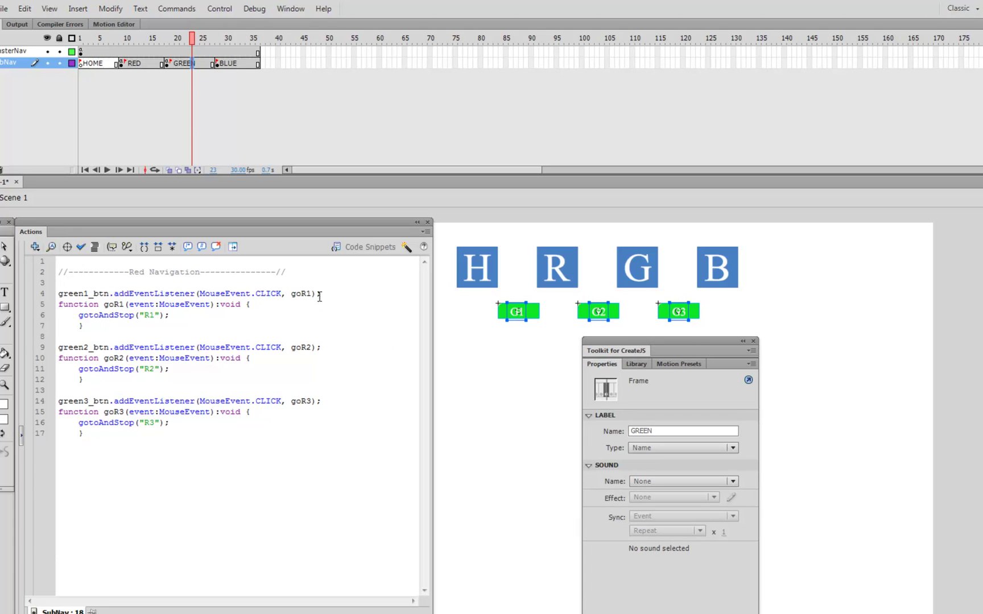
drag(301, 294, 307, 294)
text(G)
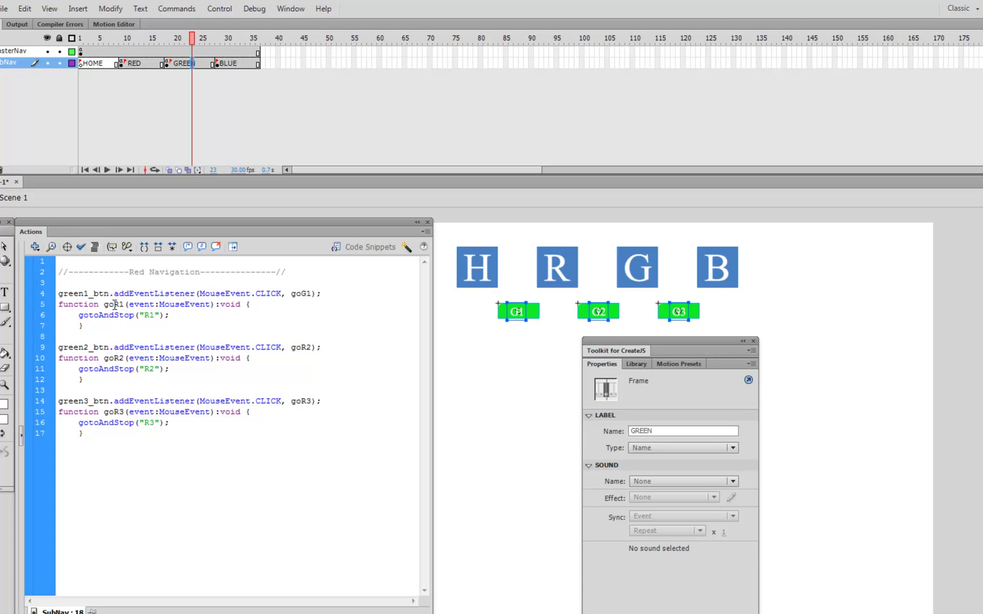
drag(115, 305, 120, 304)
text(G)
drag(300, 347, 307, 347)
text(G)
drag(113, 357, 120, 358)
text(G)
drag(300, 401, 306, 401)
text(G)
drag(113, 411, 120, 411)
text(G)
Change the gotoAndStop targets in the three green button functions to "G1", "G2" and "G3"
drag(143, 315, 150, 315)
text(G)
drag(142, 368, 150, 369)
text(G)
drag(143, 423, 149, 422)
text(G)
Paste the copied red navigation code into the BLUE frame's script and change its comment heading to Blue Navigation
click(243, 64)
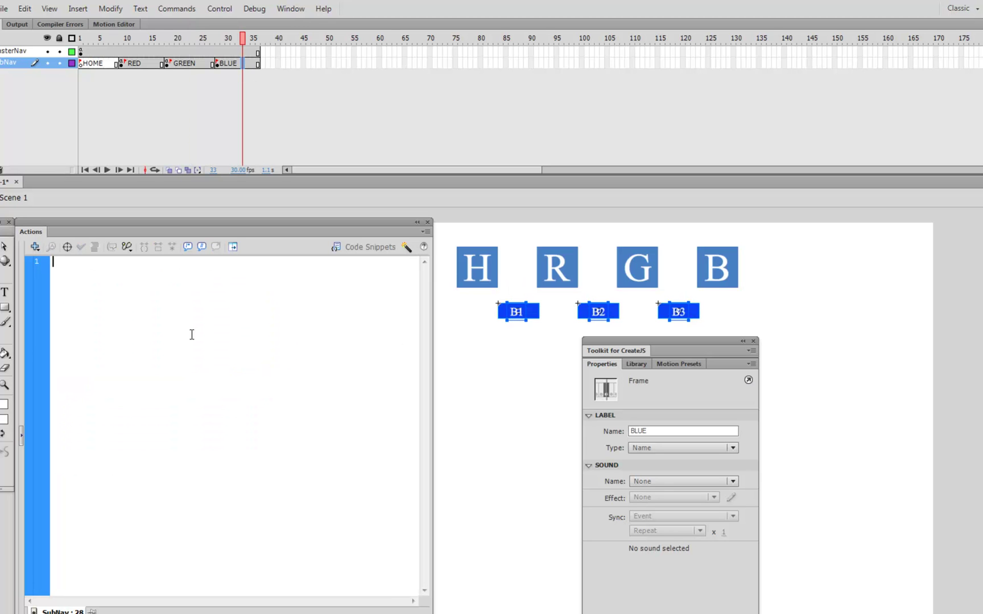
key(ctrl+v)
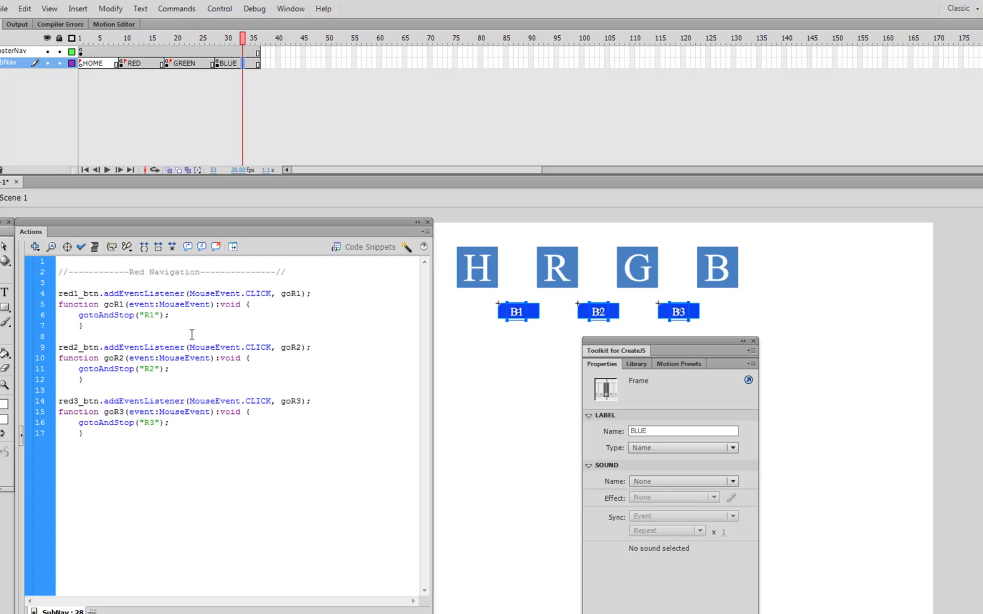
double_click(130, 277)
text(Blue)
Change the comment heading in the GREEN frame's script to Green Navigation
click(180, 67)
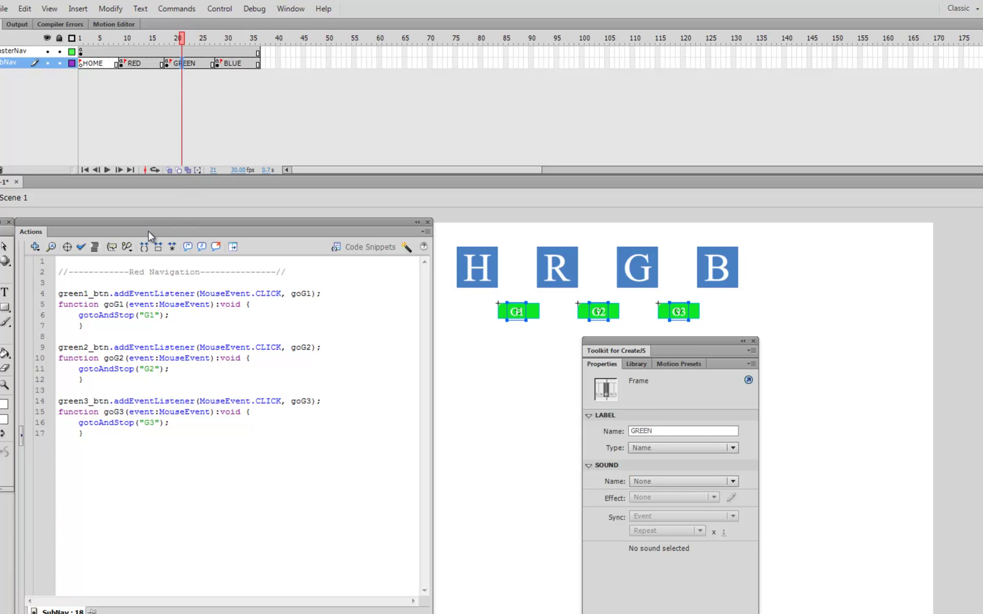
double_click(131, 272)
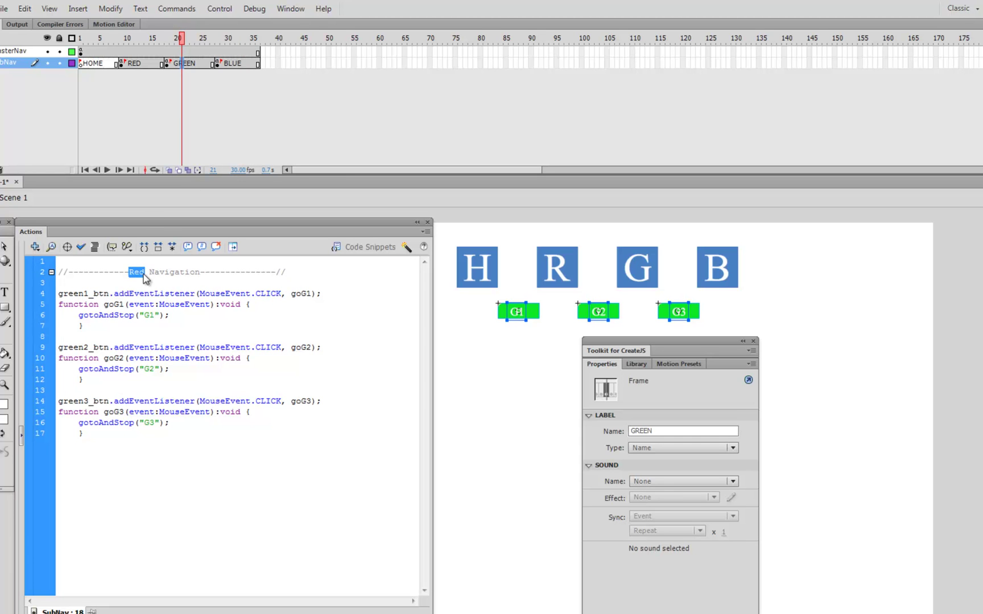
text(Green)
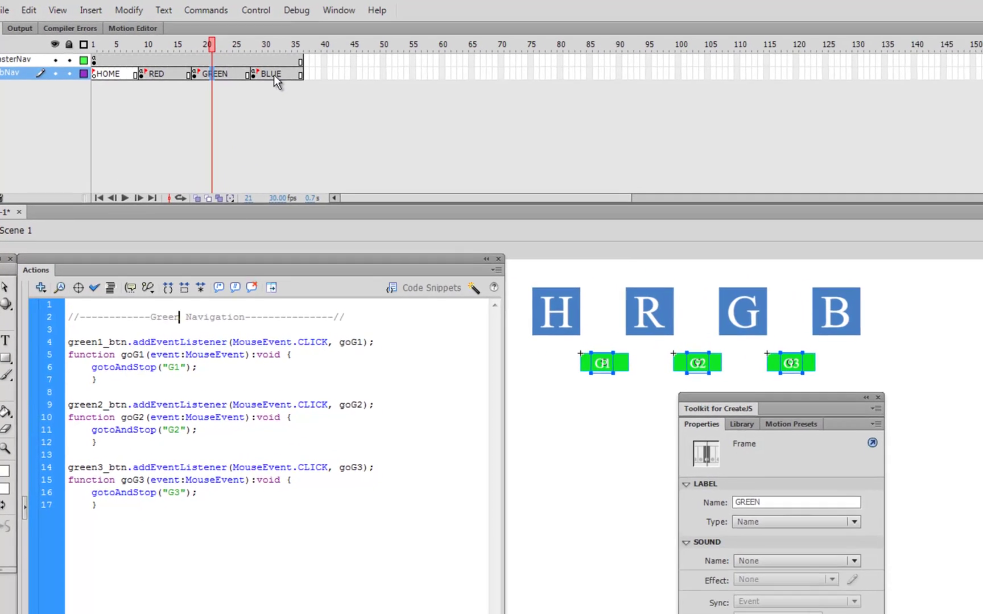
In the BLUE frame's script, change the listeners' button names to blue1_btn, blue2_btn and blue3_btn
click(235, 64)
drag(91, 360, 92, 360)
text(blue1_btn.addEventListener(MouseEvent.CLICK, goR1);)
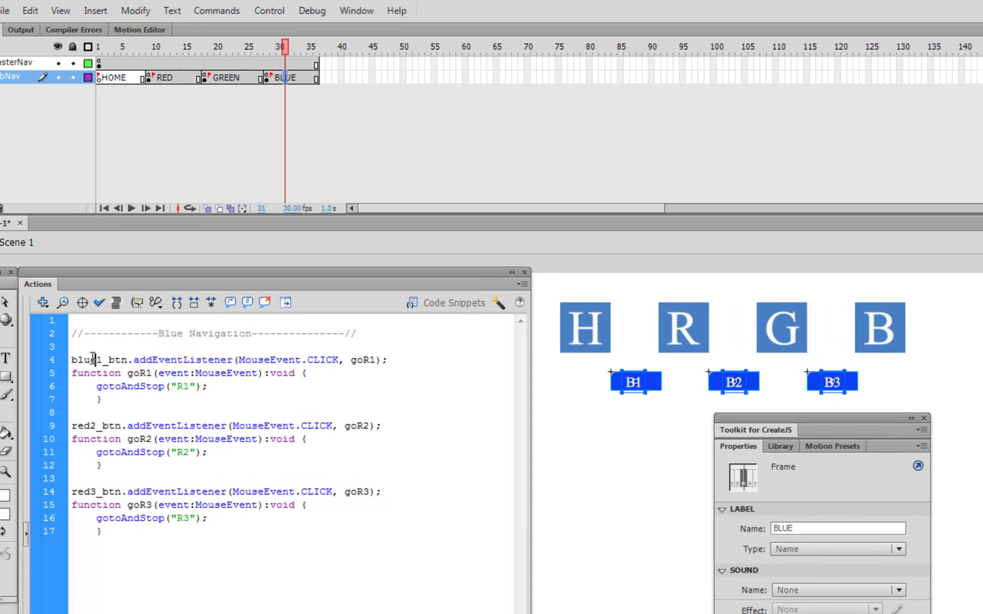
drag(96, 427, 62, 427)
text(blue)
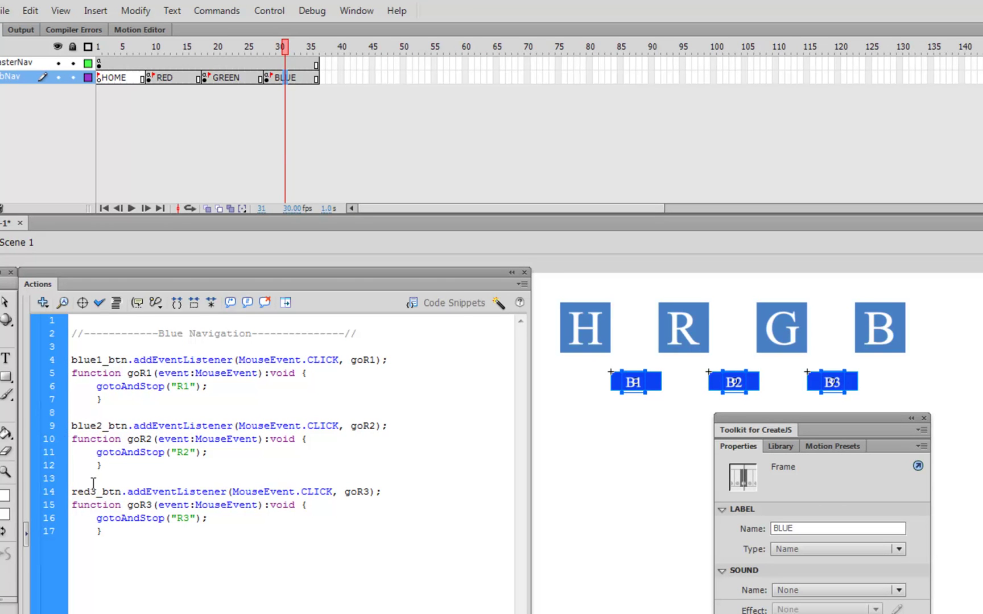
drag(92, 492, 63, 494)
text(blue)
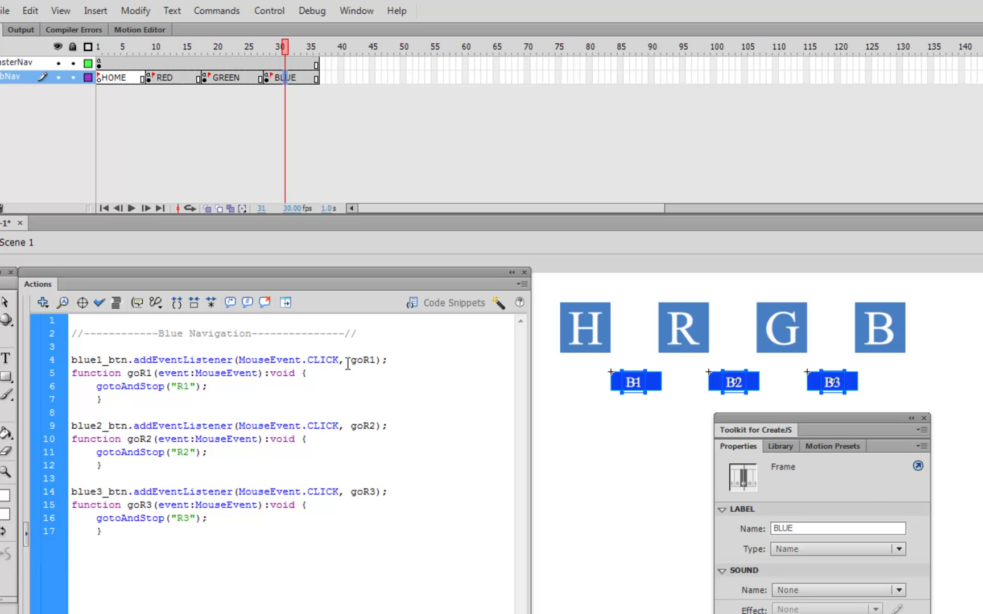
Rename the blue button handlers to goB1, goB2 and goB3 in both the event listeners and the function declarations
drag(363, 362, 370, 362)
text(B)
drag(139, 373, 147, 373)
text(B)
drag(362, 426, 370, 428)
text(B)
drag(139, 440, 147, 440)
text(B)
drag(363, 493, 369, 494)
text(B)
drag(140, 506, 147, 507)
text(B)
Change the gotoAndStop targets in the three blue button functions to "B1", "B2" and "B3"
drag(174, 386, 182, 387)
text(B)
drag(174, 452, 182, 453)
text(B)
drag(174, 518, 182, 518)
text(B)
Review the MasterNav script and the button scripts of the RED, GREEN and BLUE sections on the SubNav layer
click(125, 60)
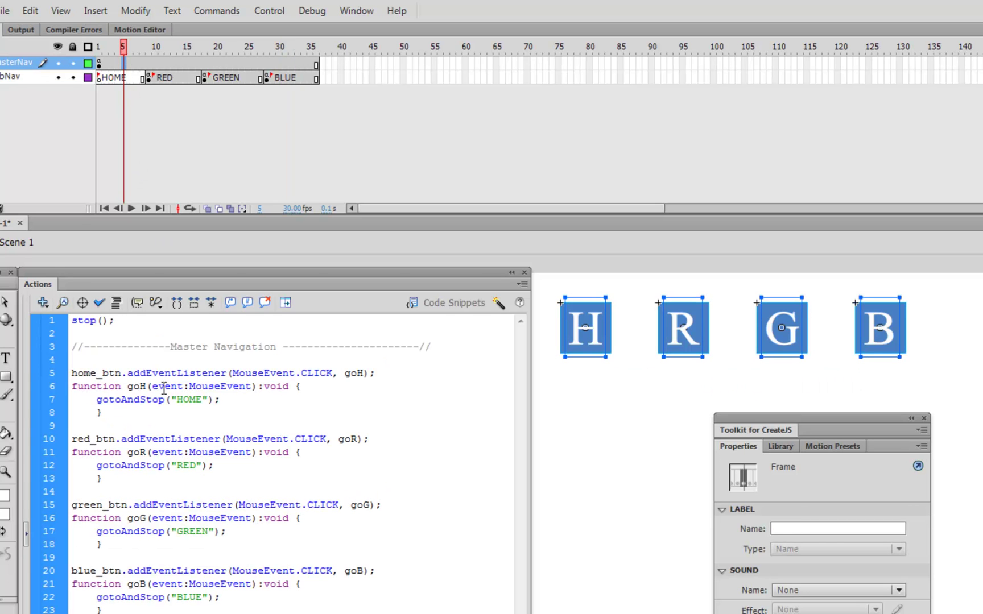
drag(126, 413, 72, 370)
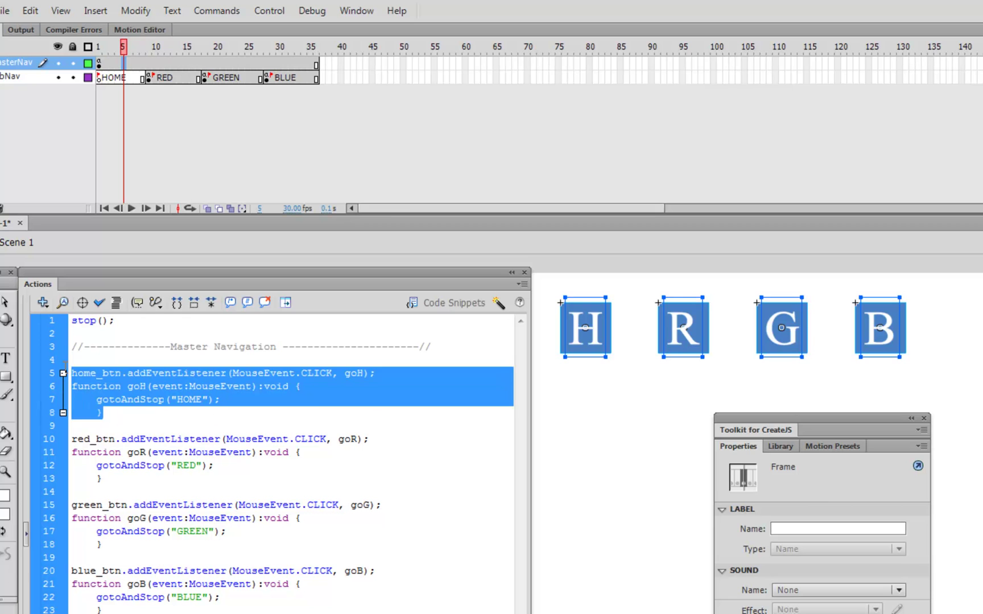
drag(121, 452, 108, 452)
drag(118, 509, 97, 505)
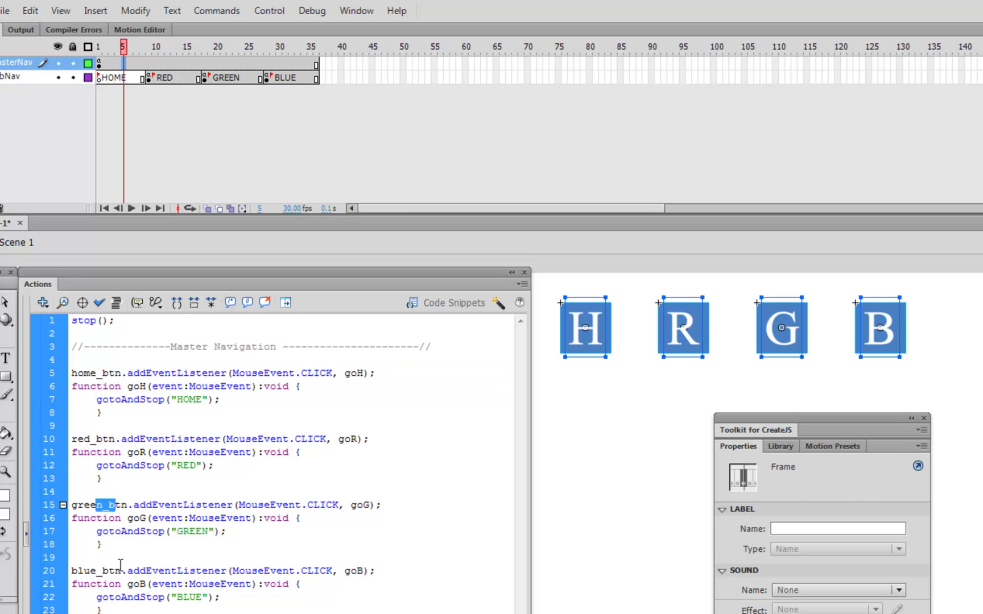
drag(115, 571, 78, 570)
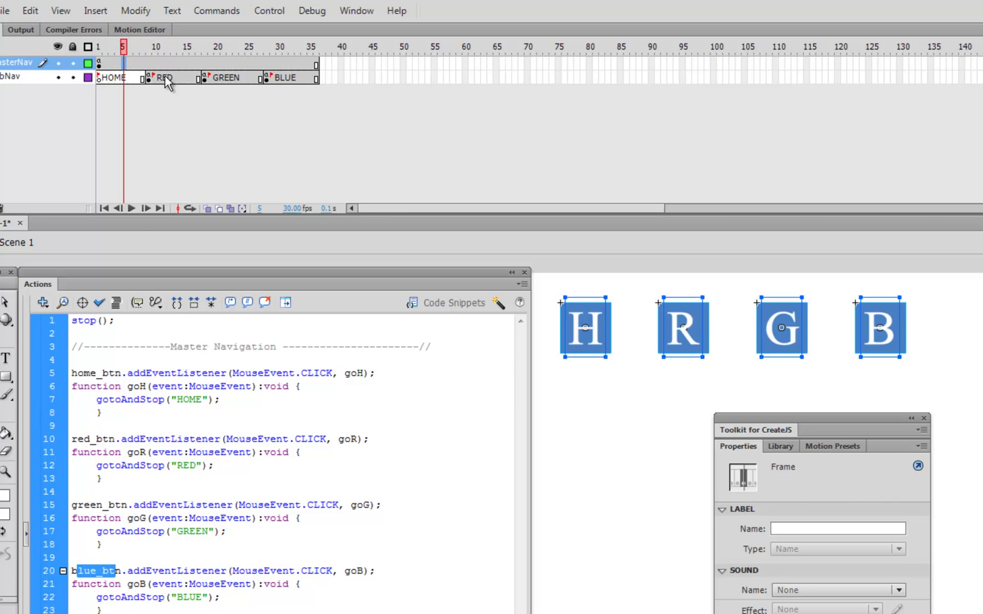
click(160, 50)
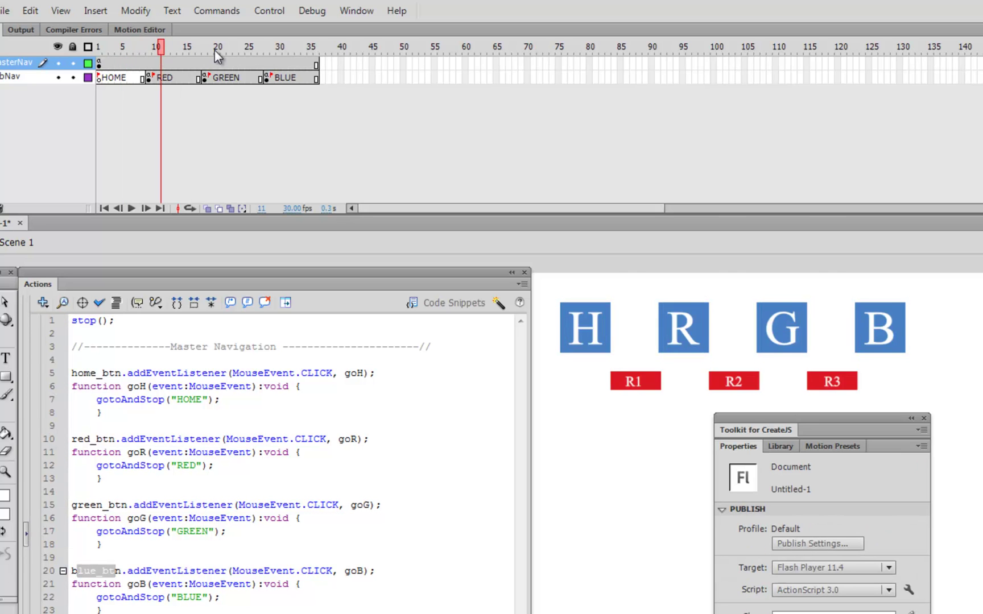
drag(215, 50, 262, 50)
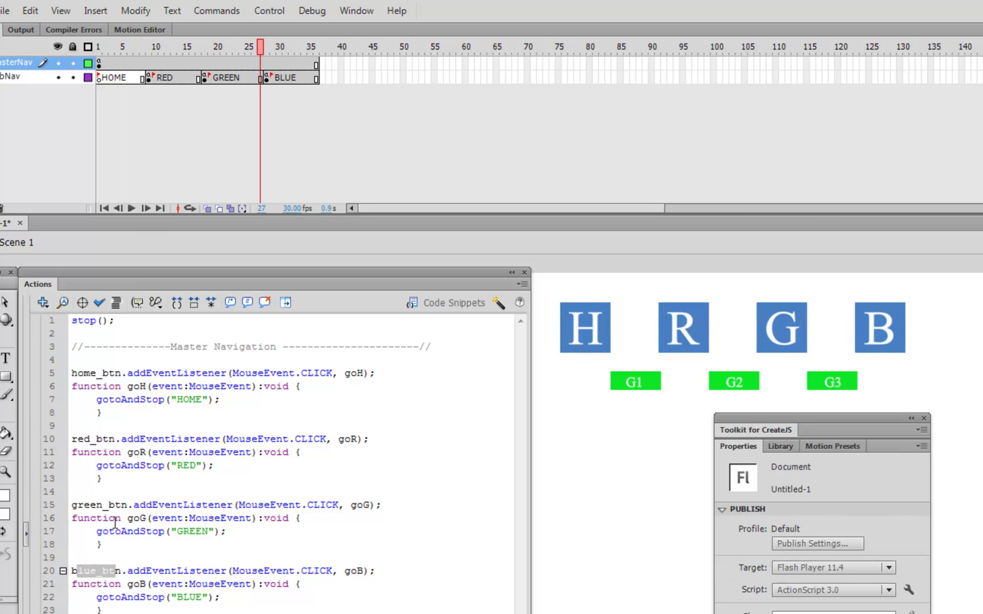
click(174, 77)
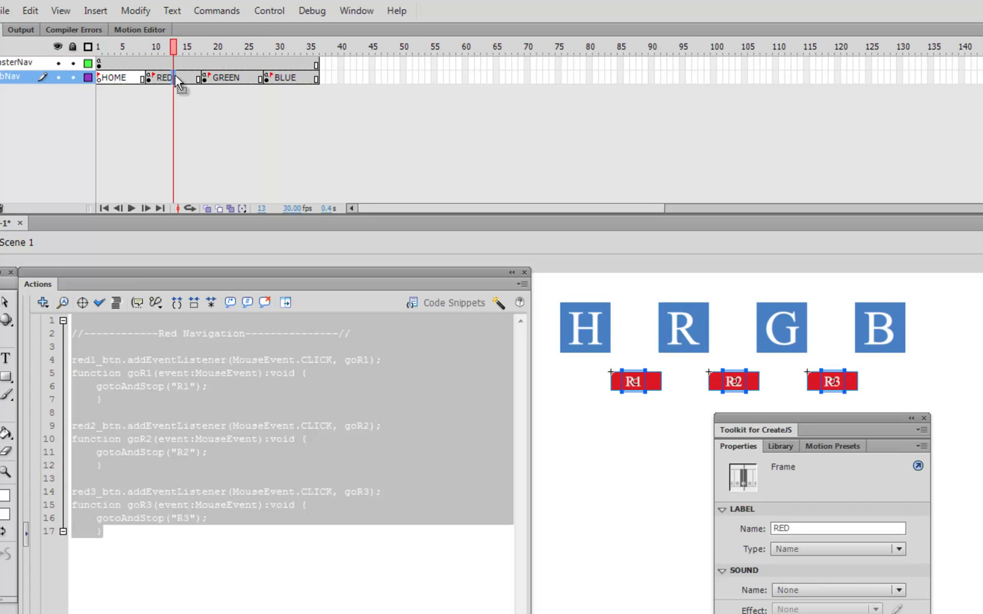
click(139, 359)
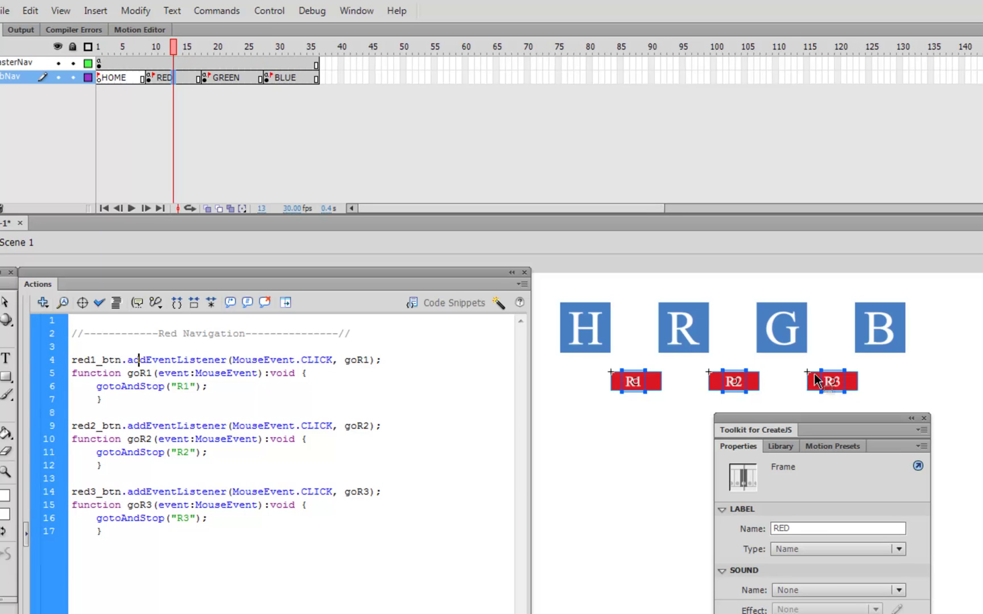
click(230, 77)
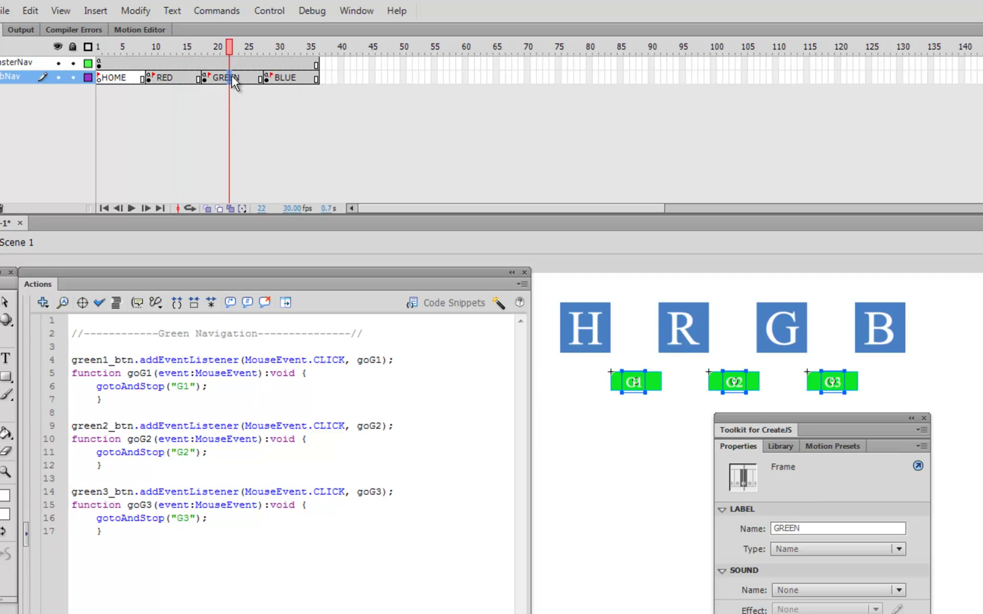
click(291, 78)
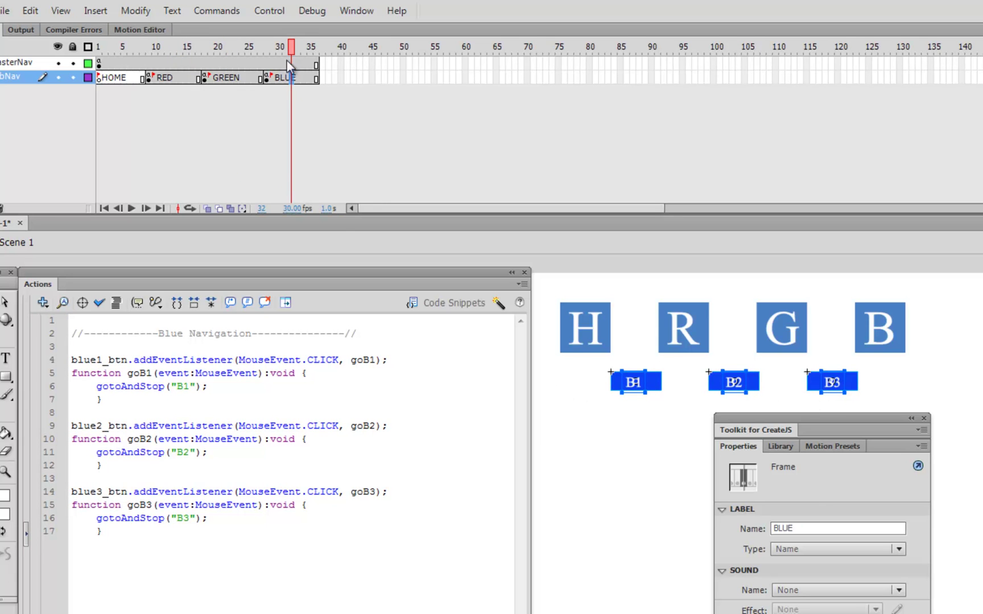
Add a new layer, place it below the SubNav layer and name it Content
click(128, 47)
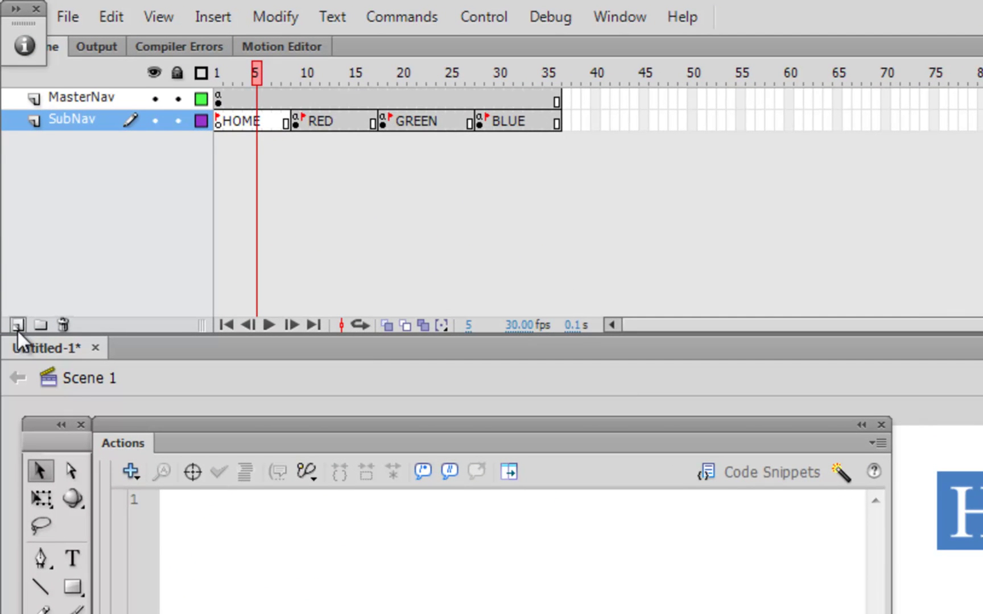
click(17, 325)
drag(92, 121, 91, 156)
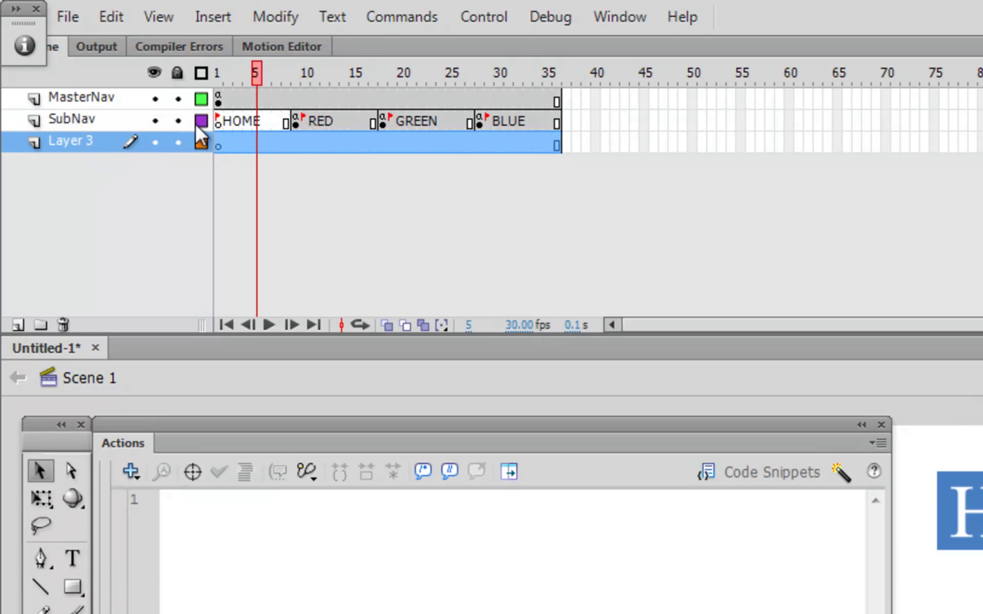
double_click(66, 140)
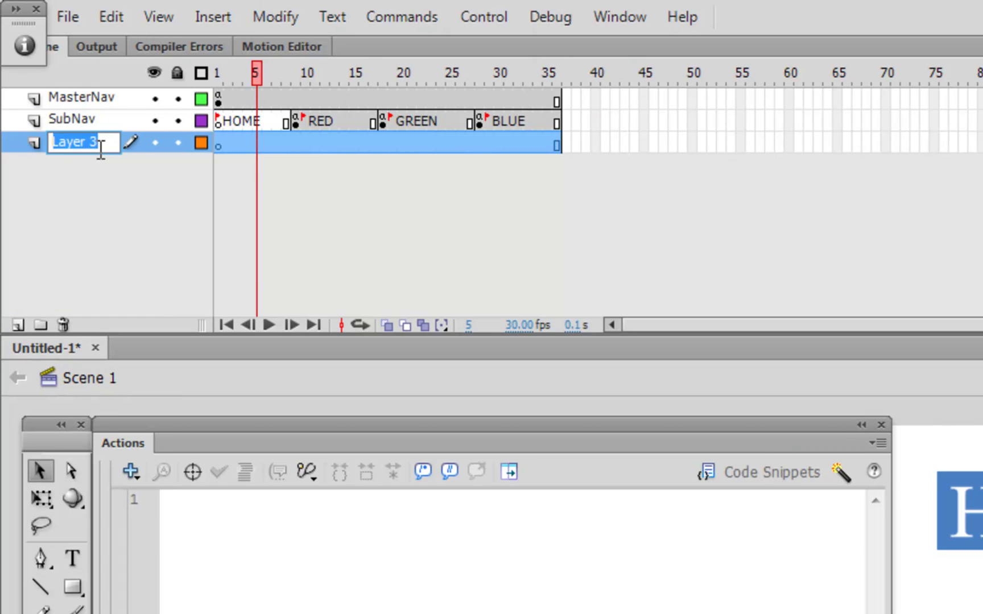
text(Content)
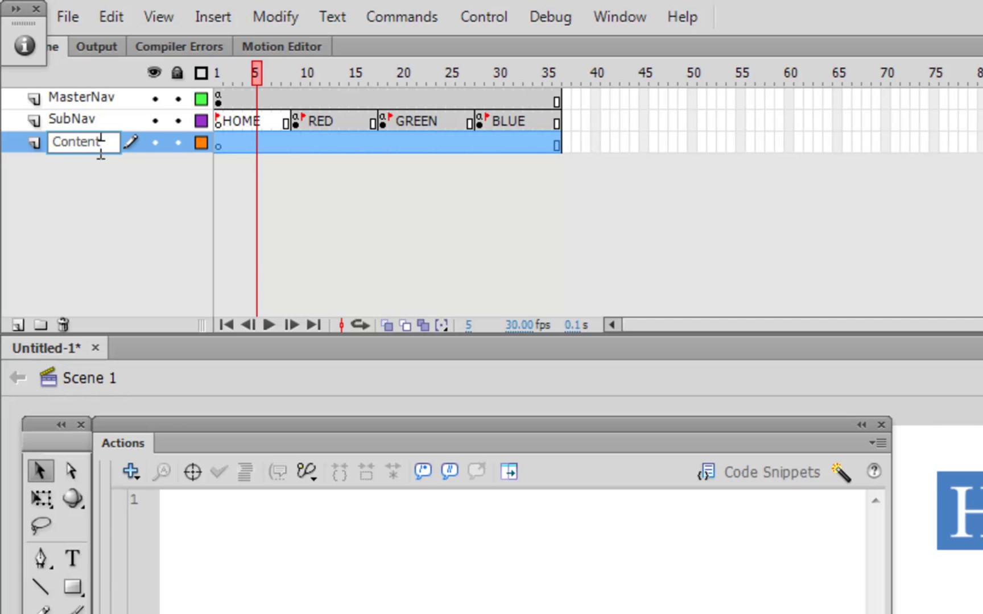
Insert keyframes on the Content layer at frames 9 and 18, aligned with the starts of the RED and GREEN sections
click(296, 147)
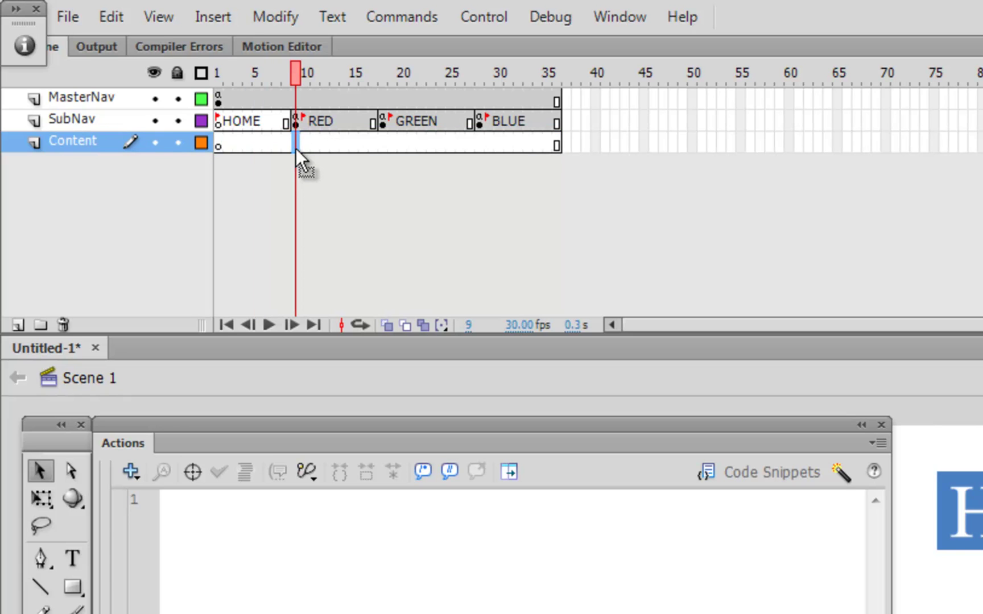
right_click(296, 149)
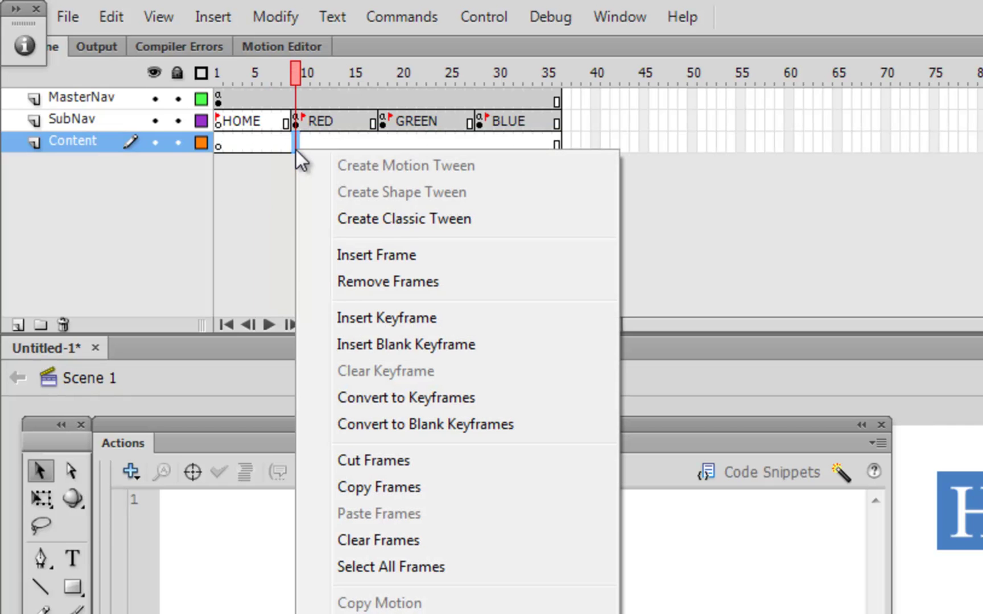
click(422, 322)
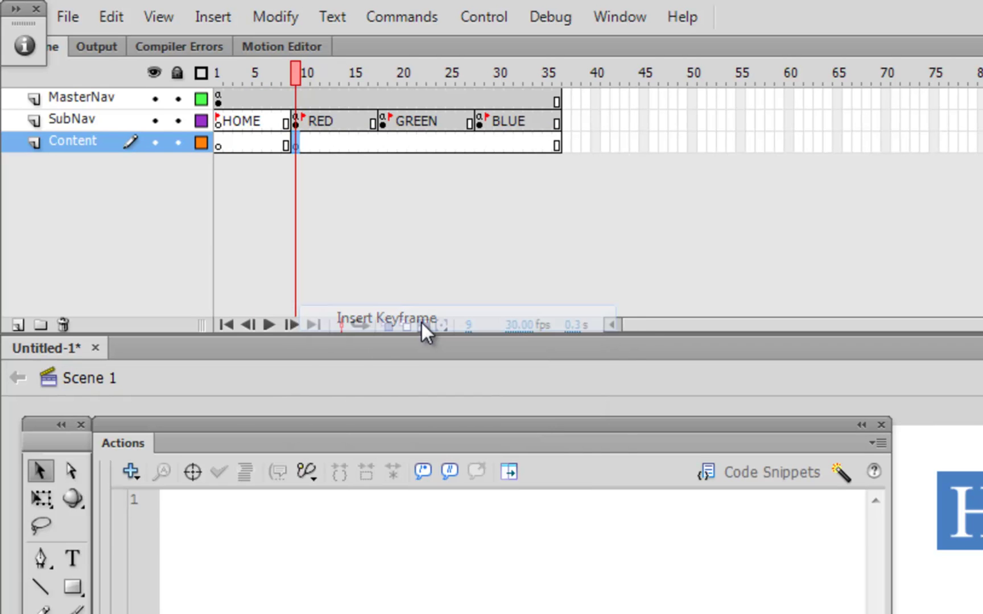
drag(295, 66, 363, 64)
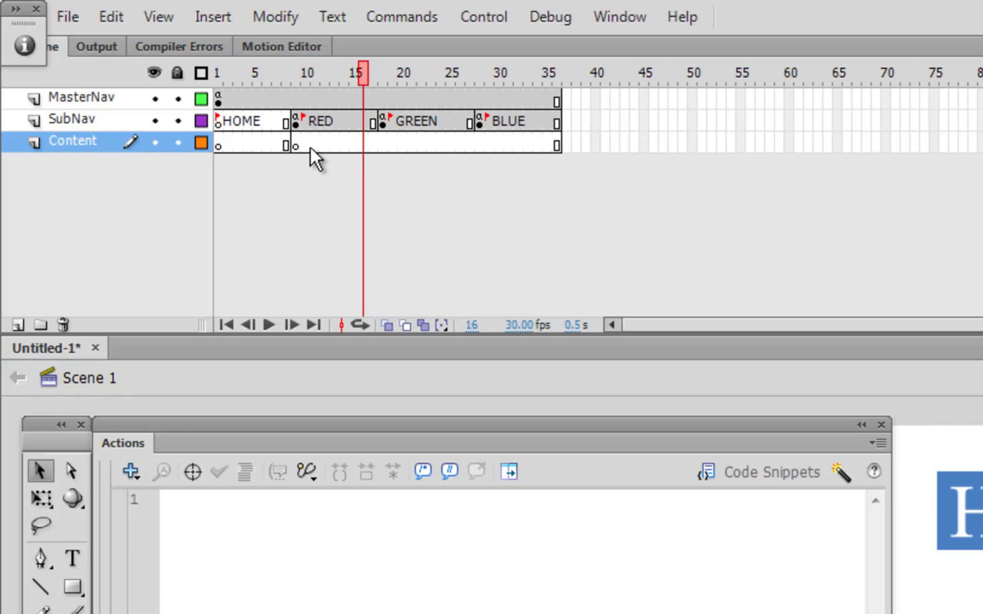
click(309, 147)
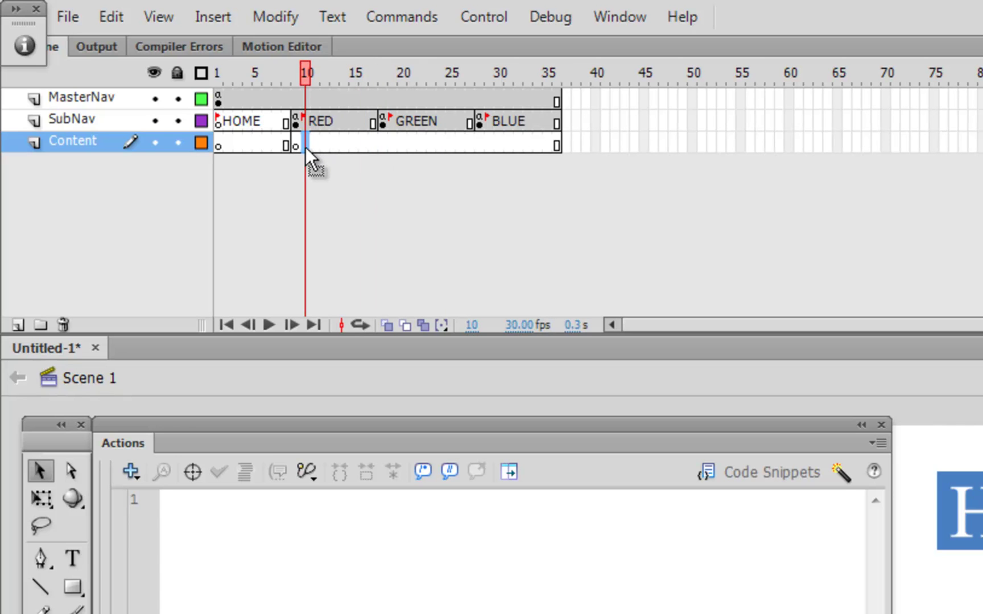
click(383, 147)
right_click(384, 142)
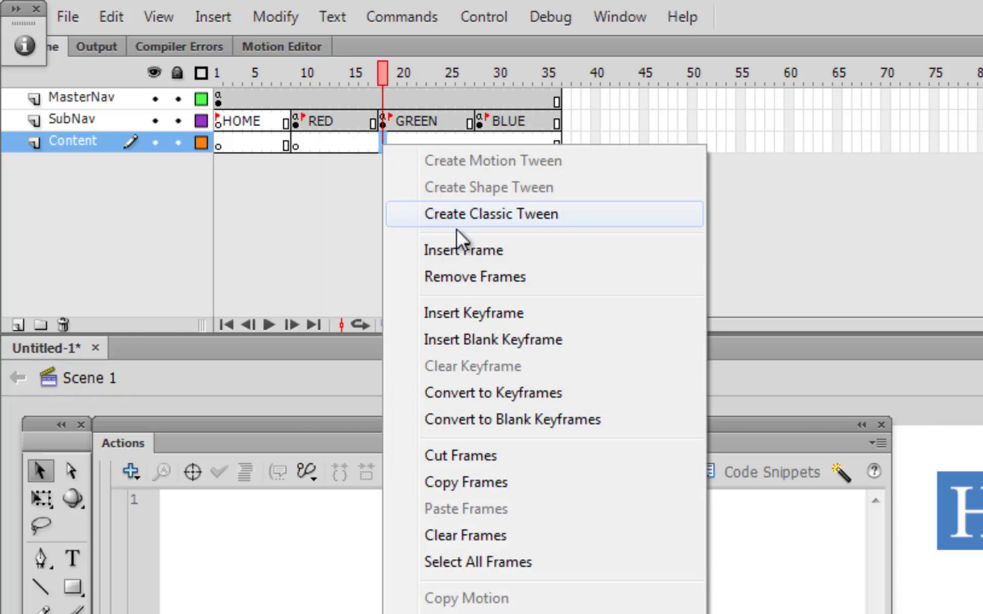
click(488, 312)
Insert a keyframe on the Content layer at frame 28, aligned with the start of the BLUE section
click(480, 144)
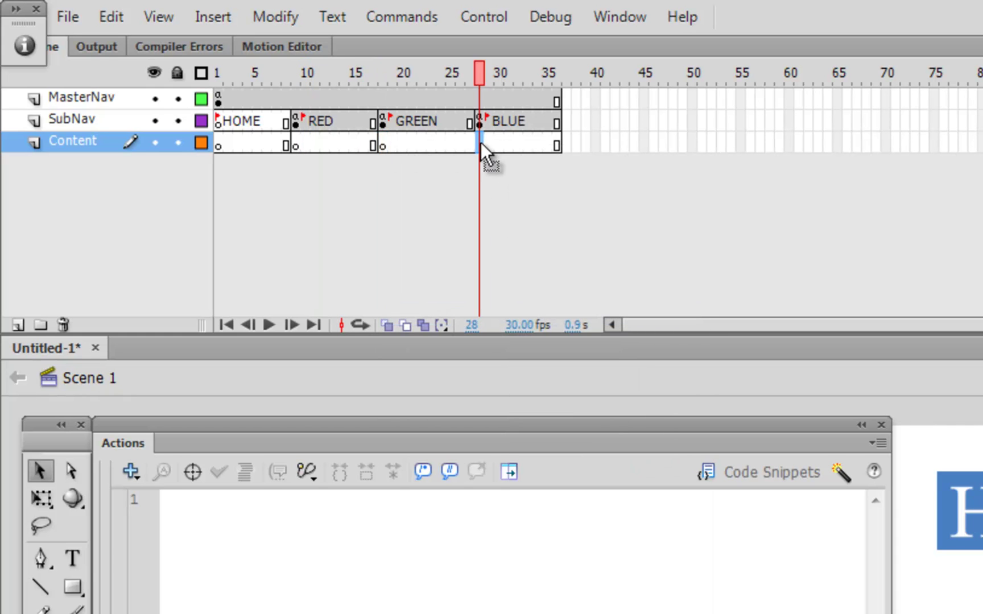
right_click(481, 143)
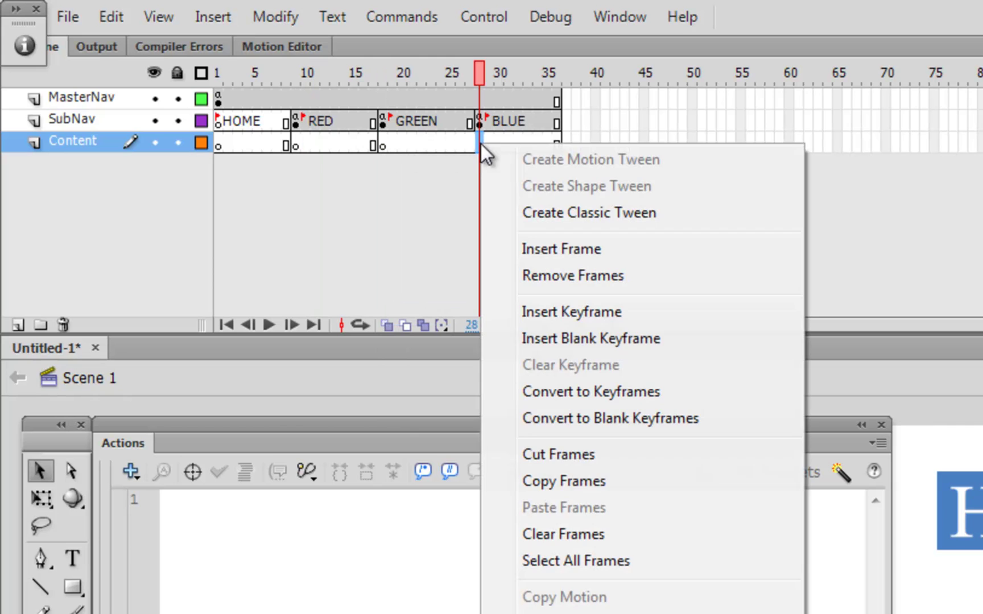
click(586, 319)
drag(478, 72, 266, 71)
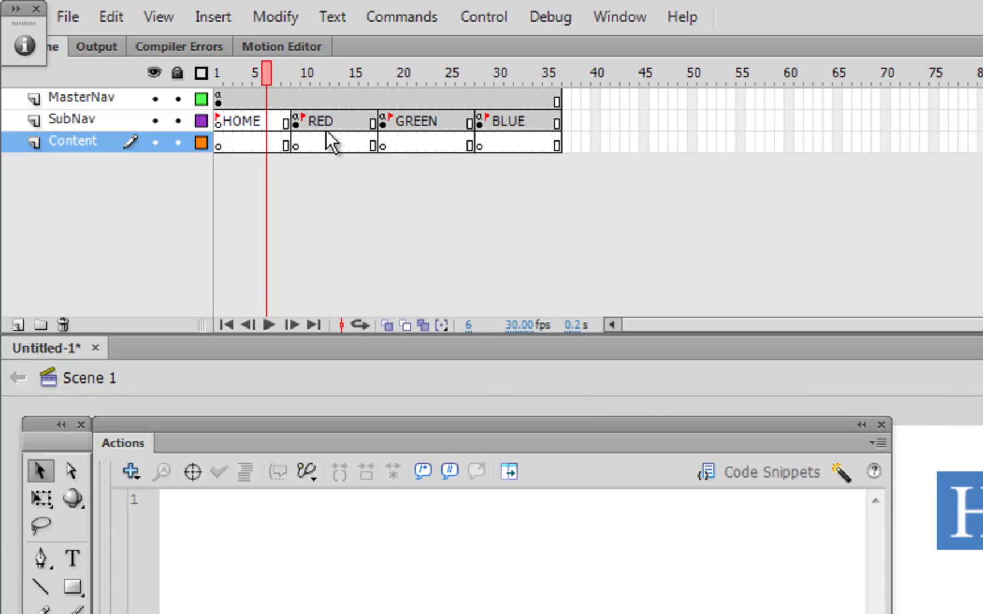
mouse_move(274, 69)
mouse_down()
mouse_move(550, 81)
mouse_move(251, 80)
mouse_move(525, 83)
mouse_move(266, 77)
mouse_up()
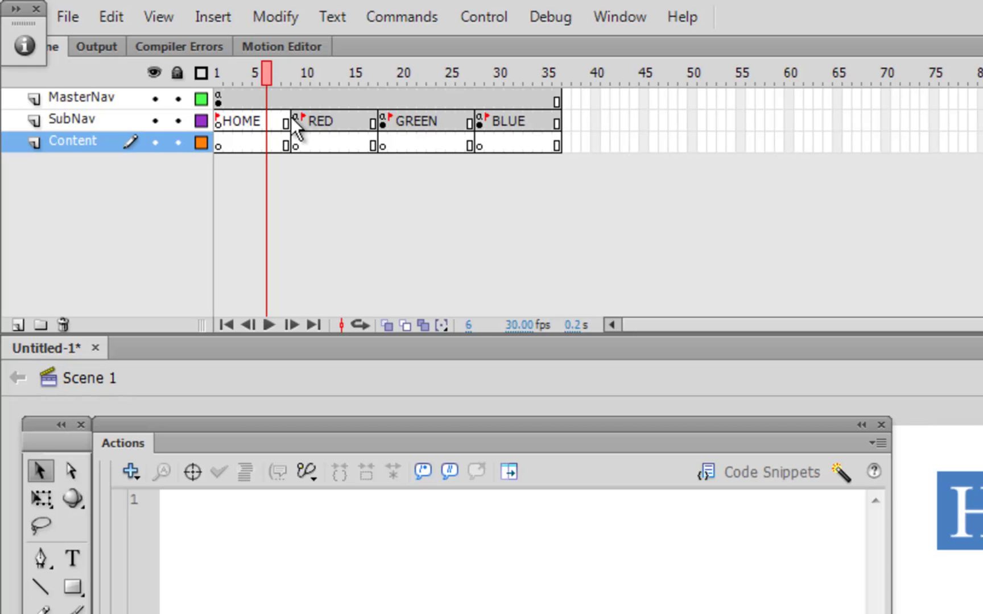
click(296, 146)
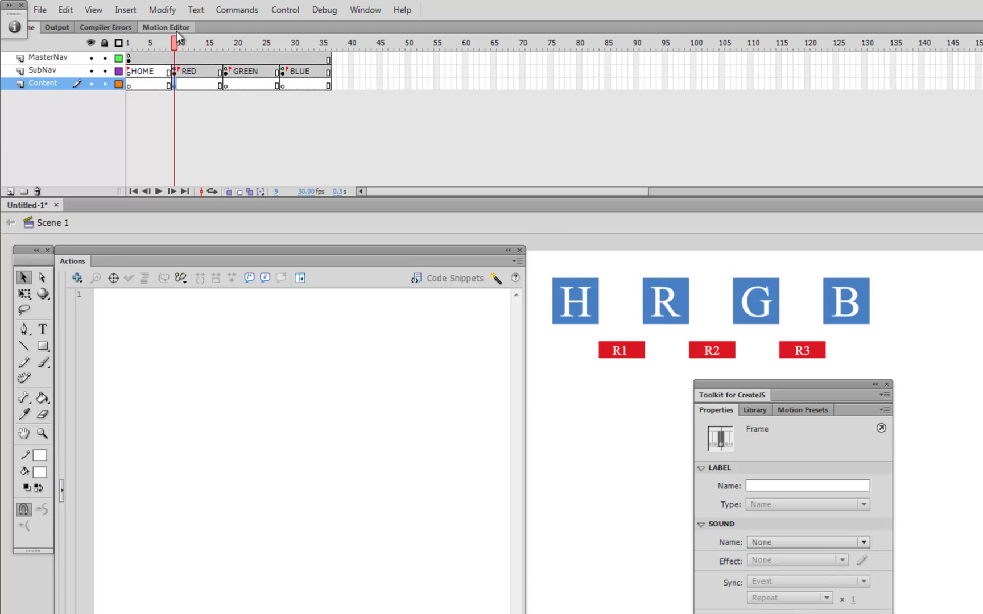
drag(176, 41, 207, 44)
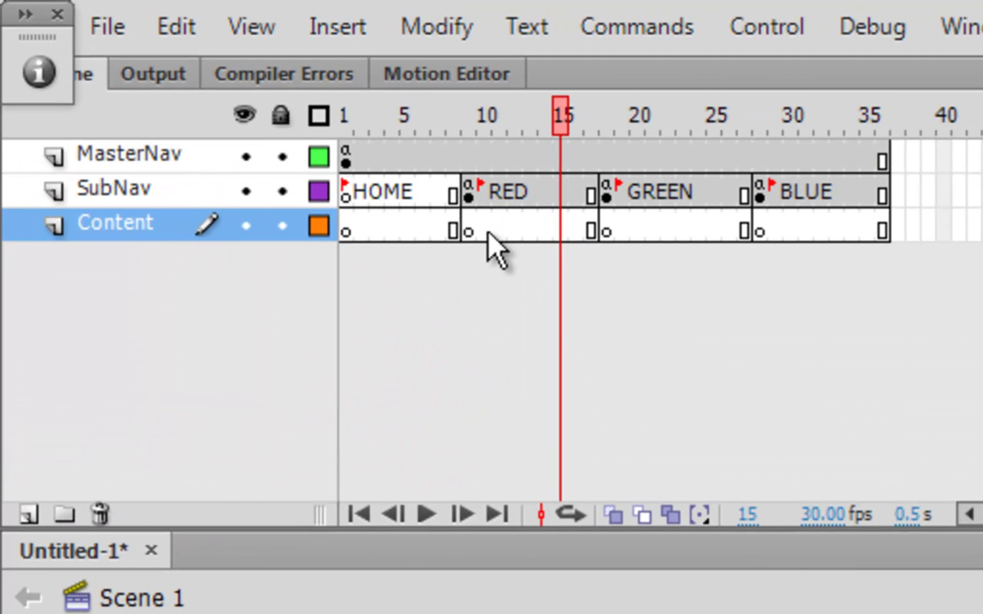
Insert keyframes on the Content layer at frames 10, 12 and 14 within the RED section
click(482, 229)
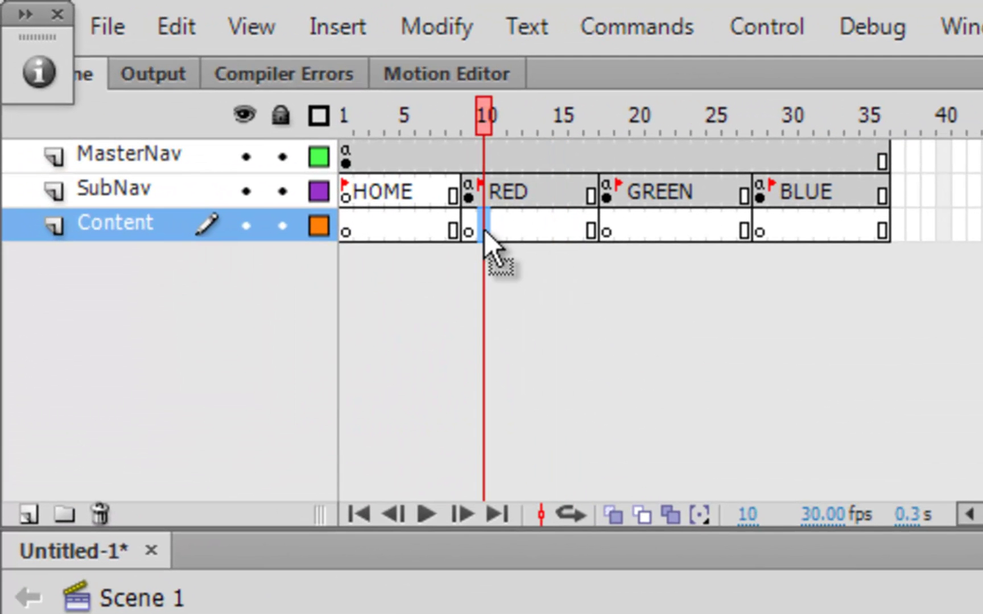
right_click(481, 230)
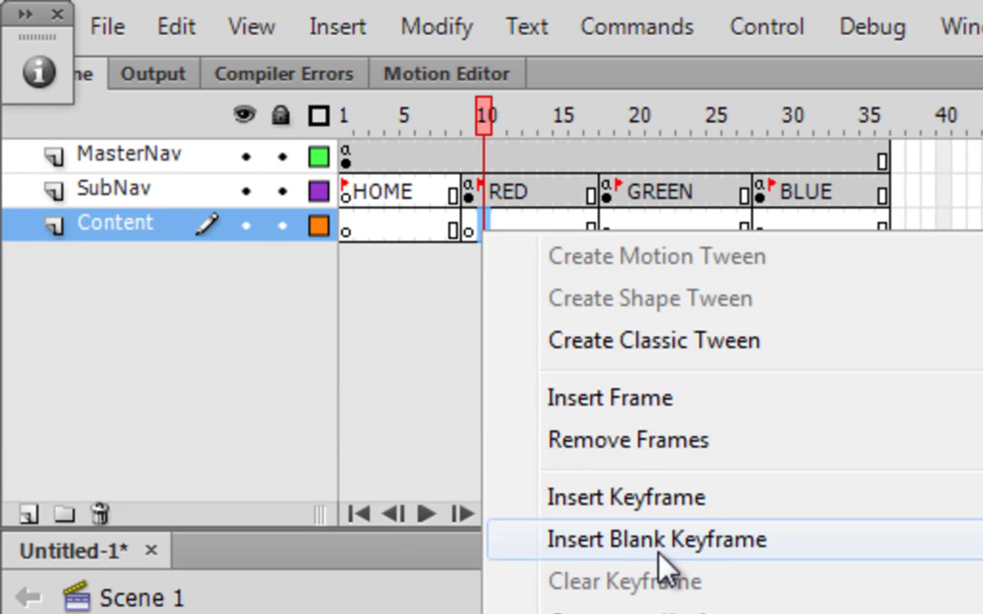
click(686, 497)
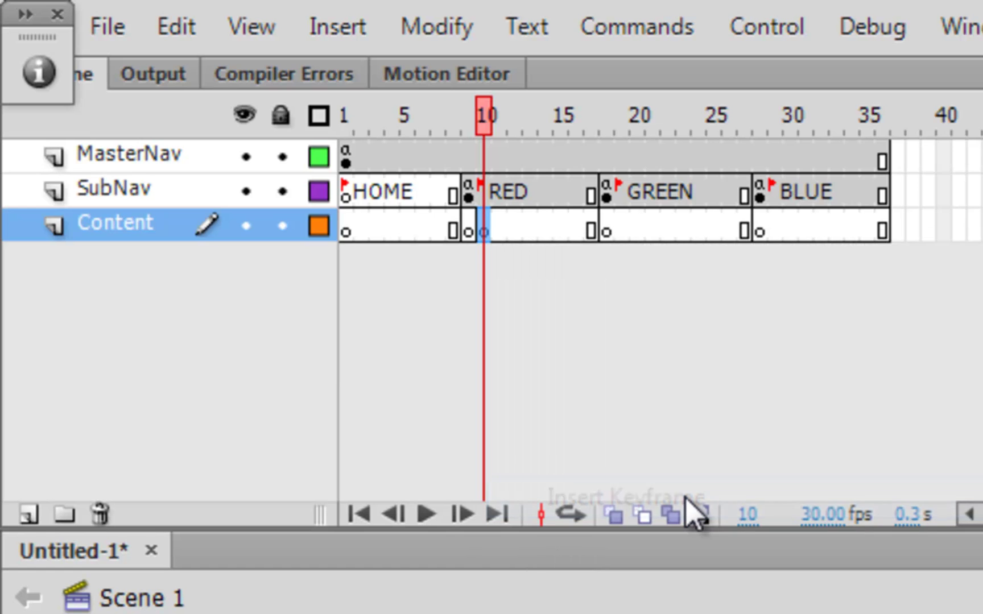
click(515, 233)
right_click(516, 231)
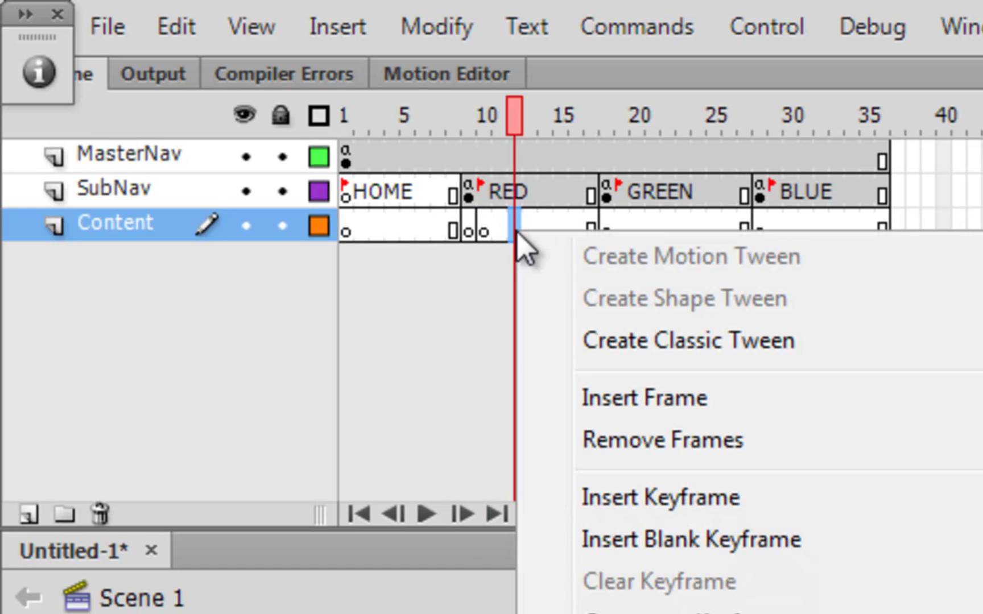
click(767, 503)
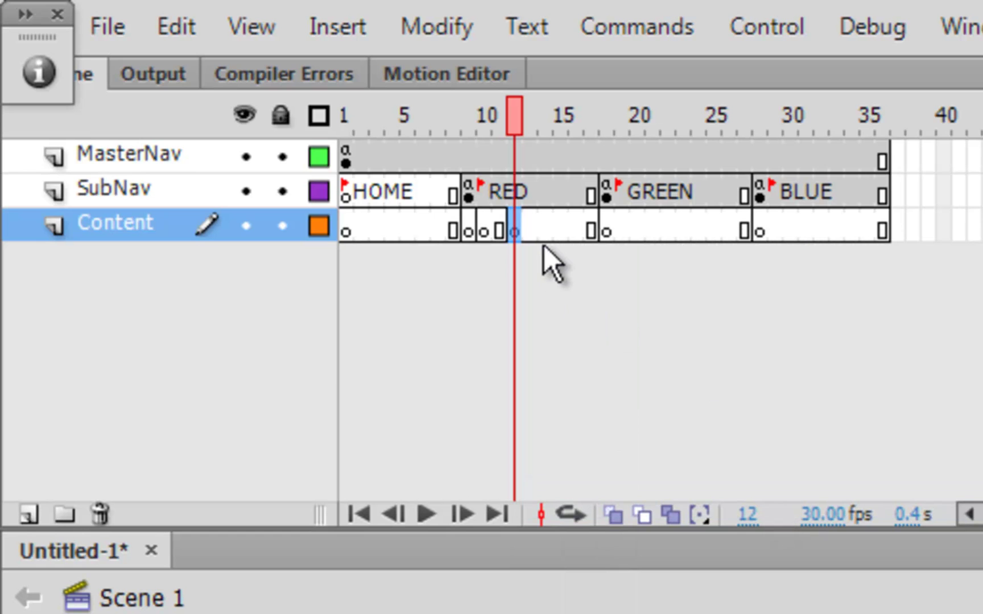
click(551, 229)
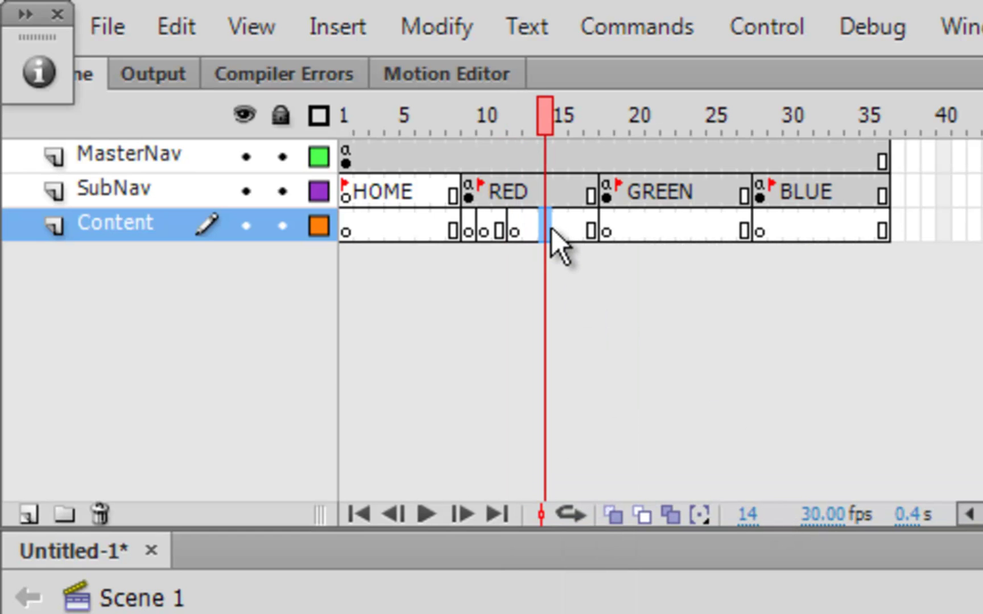
right_click(551, 229)
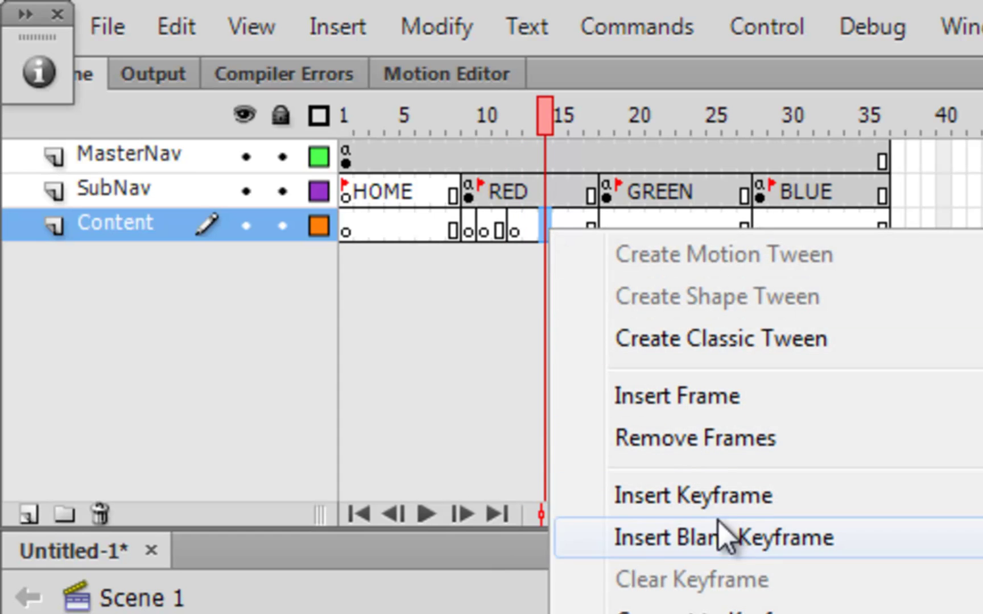
click(736, 497)
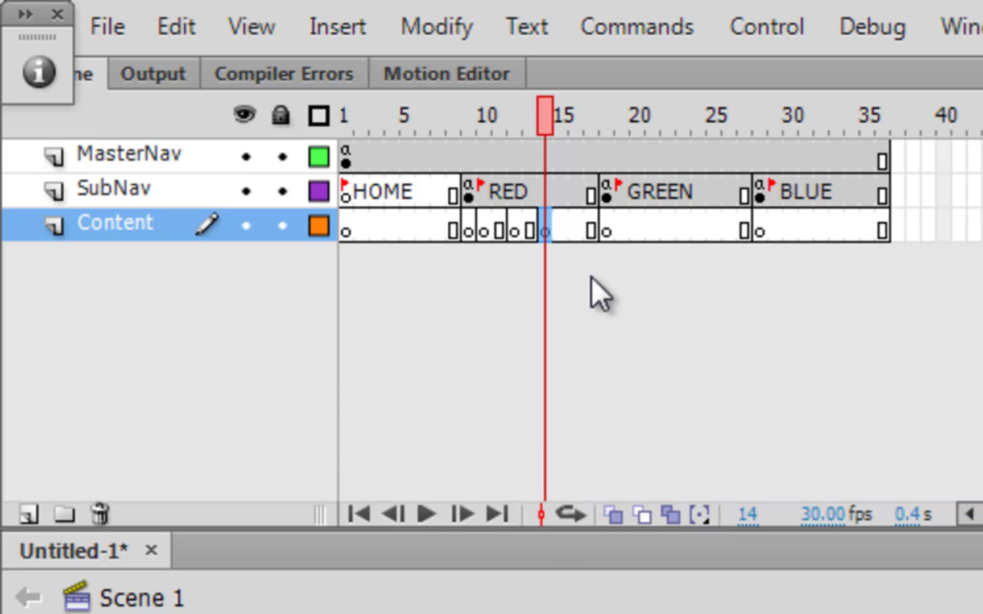
Review the new Content keyframes in the RED section and the gotoAndStop targets in the red navigation script
click(471, 233)
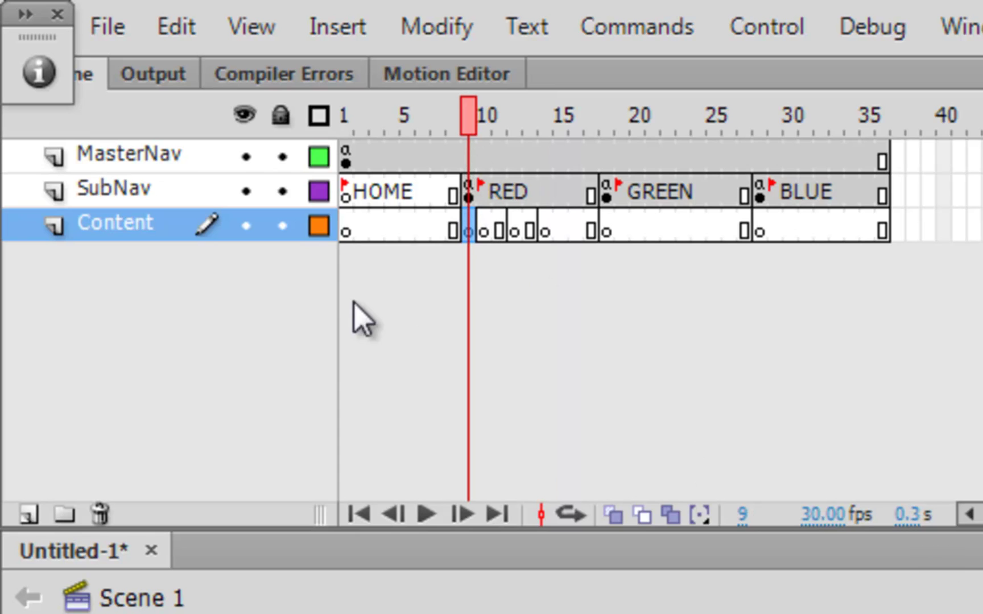
click(489, 233)
drag(490, 234, 516, 228)
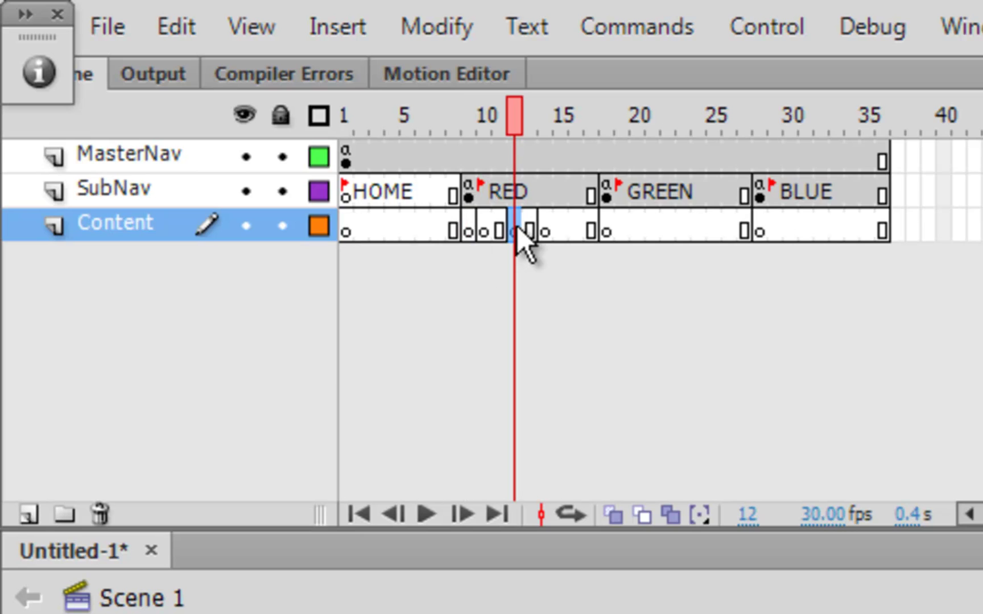
click(547, 228)
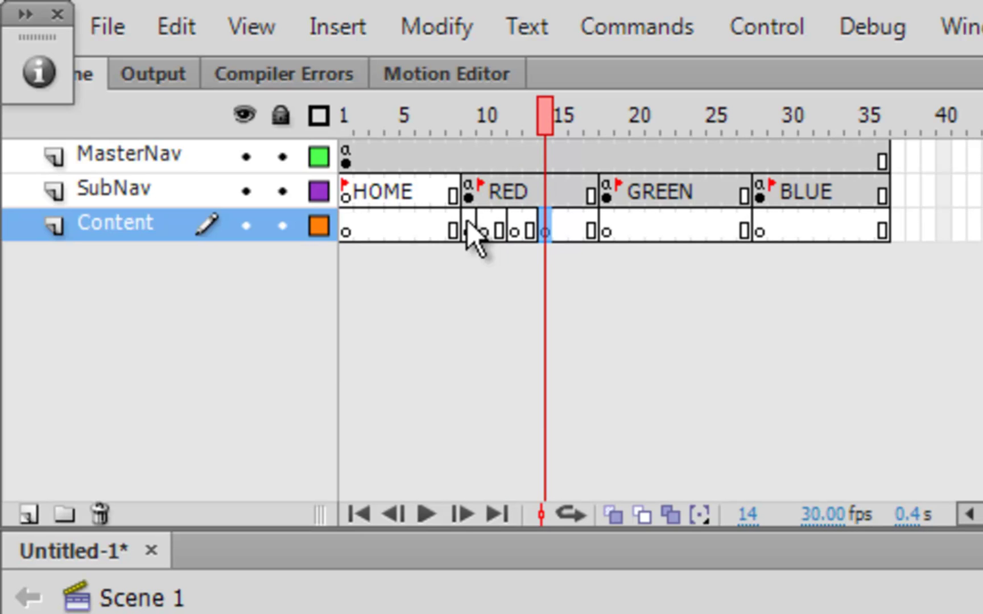
click(490, 233)
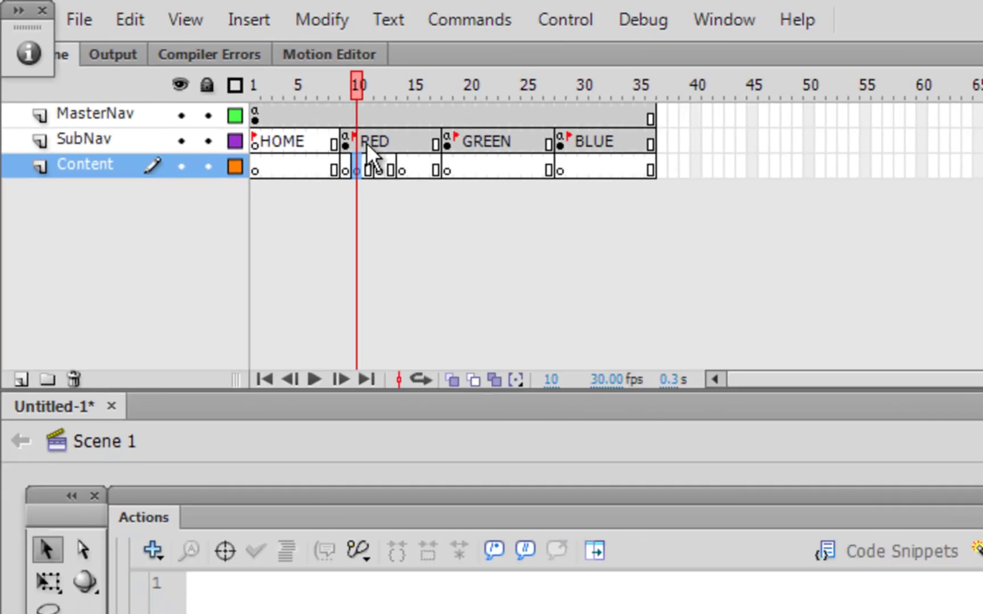
click(498, 199)
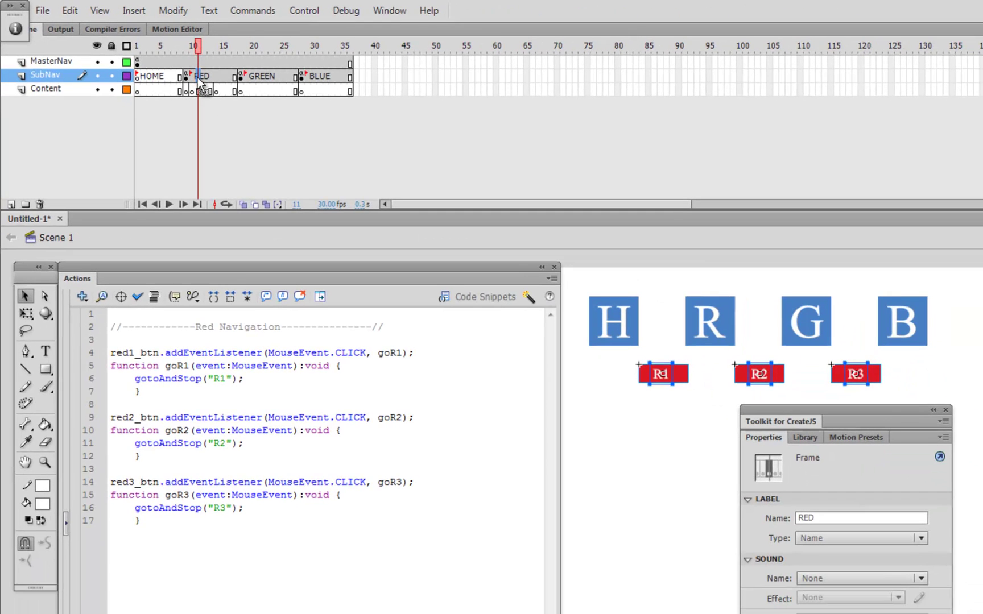
click(216, 380)
double_click(216, 379)
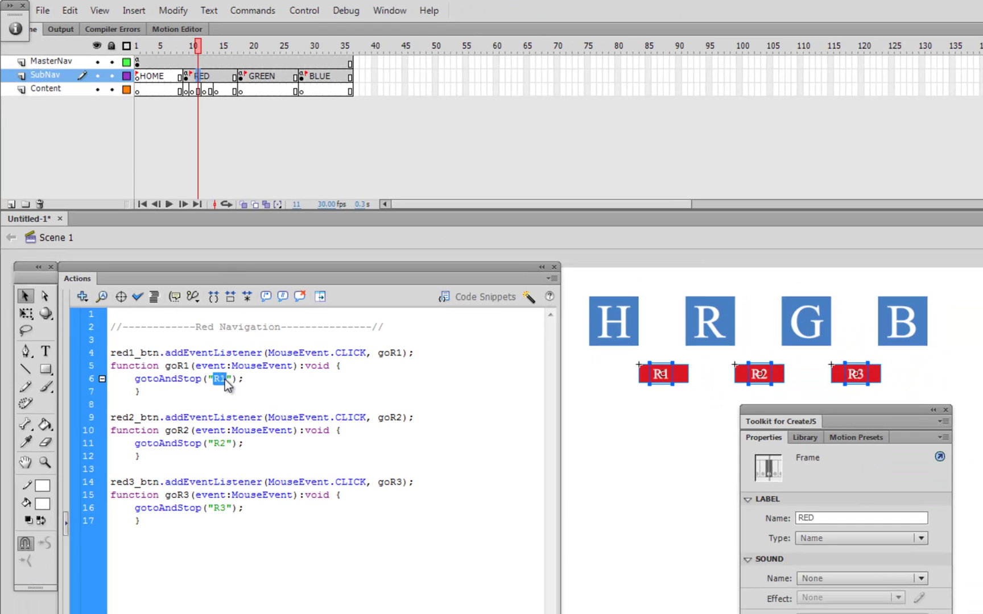
double_click(219, 444)
double_click(218, 509)
Label the Content layer keyframes at frames 10, 12 and 14 as R1, R2 and R3 respectively
click(196, 91)
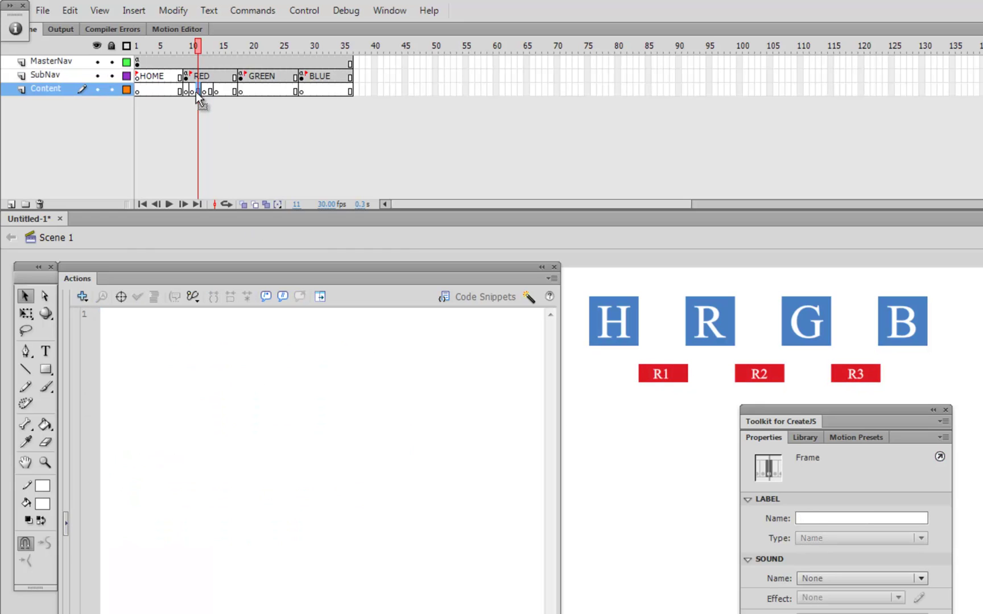
click(193, 91)
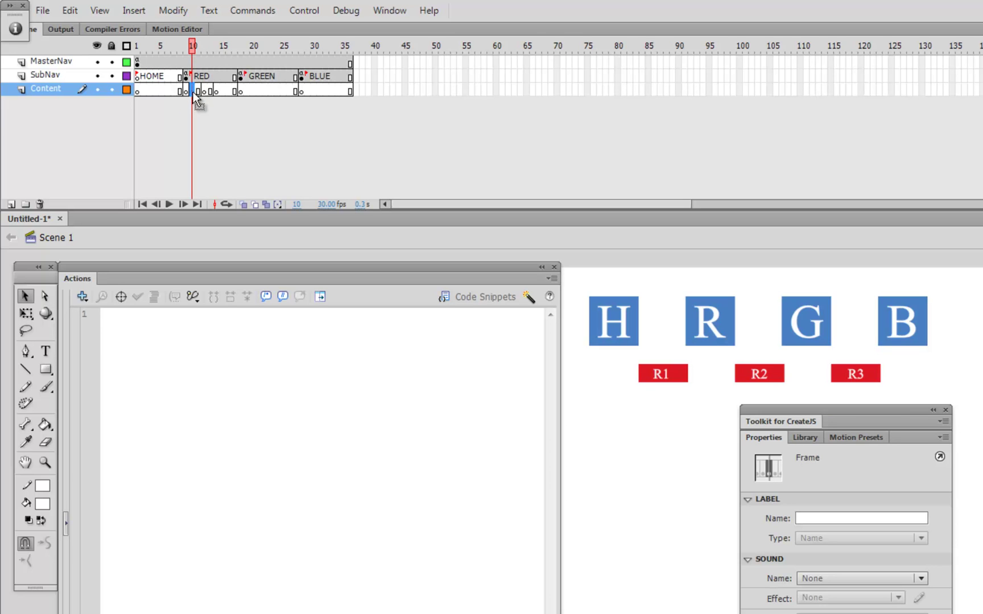
click(815, 518)
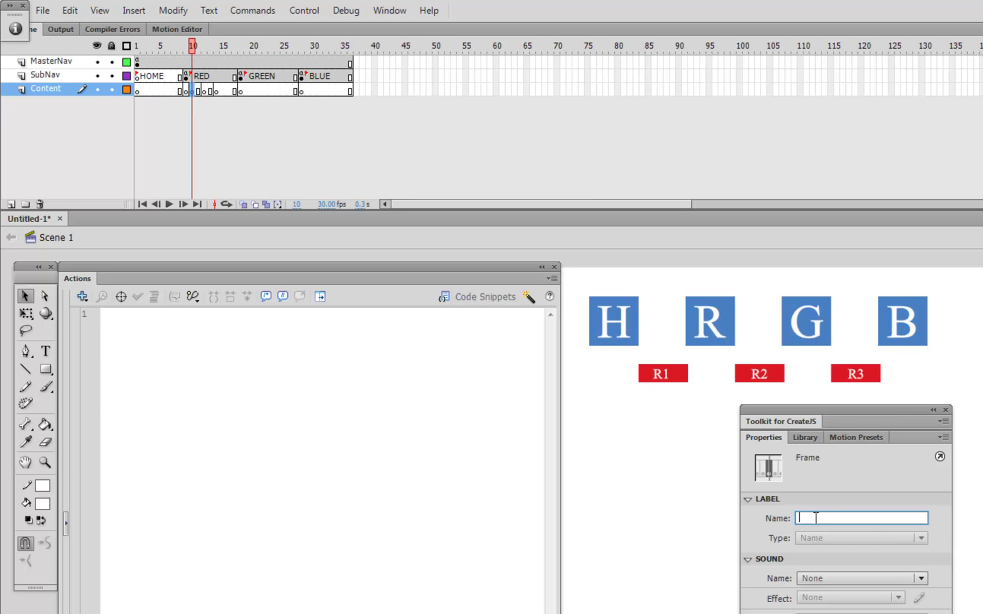
text(R1)
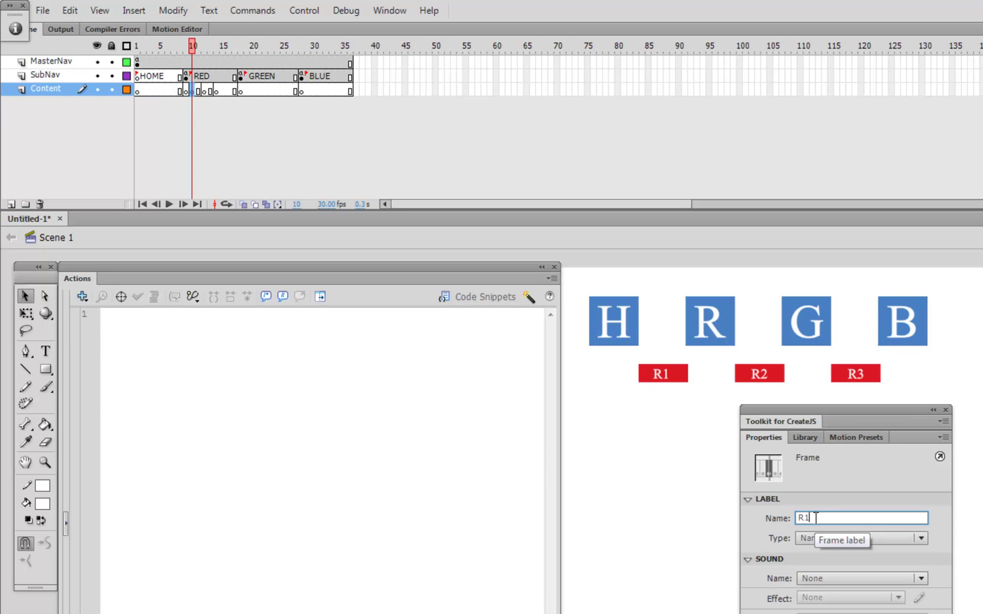
click(204, 90)
click(809, 517)
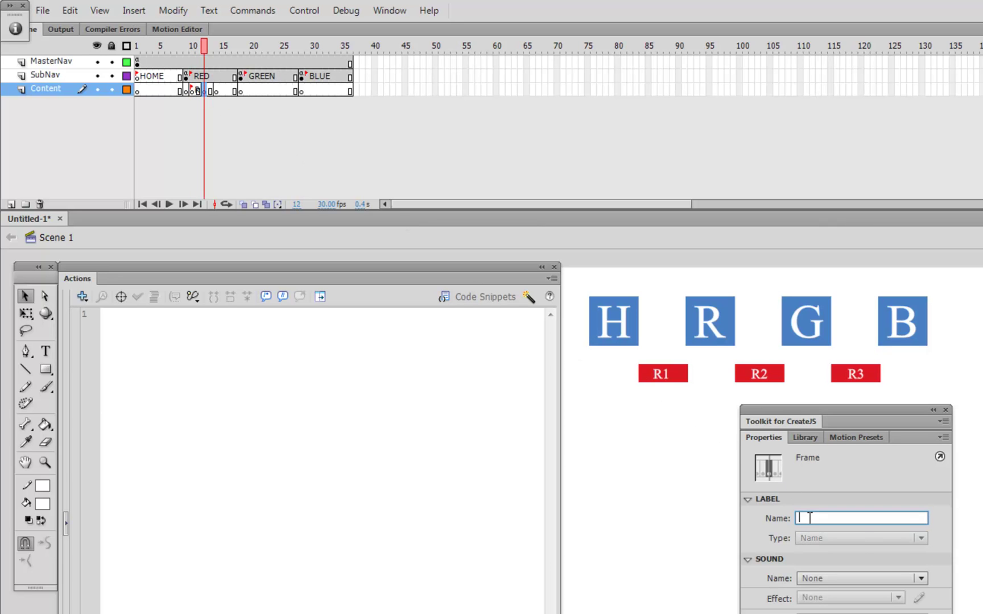
text(R2)
click(216, 91)
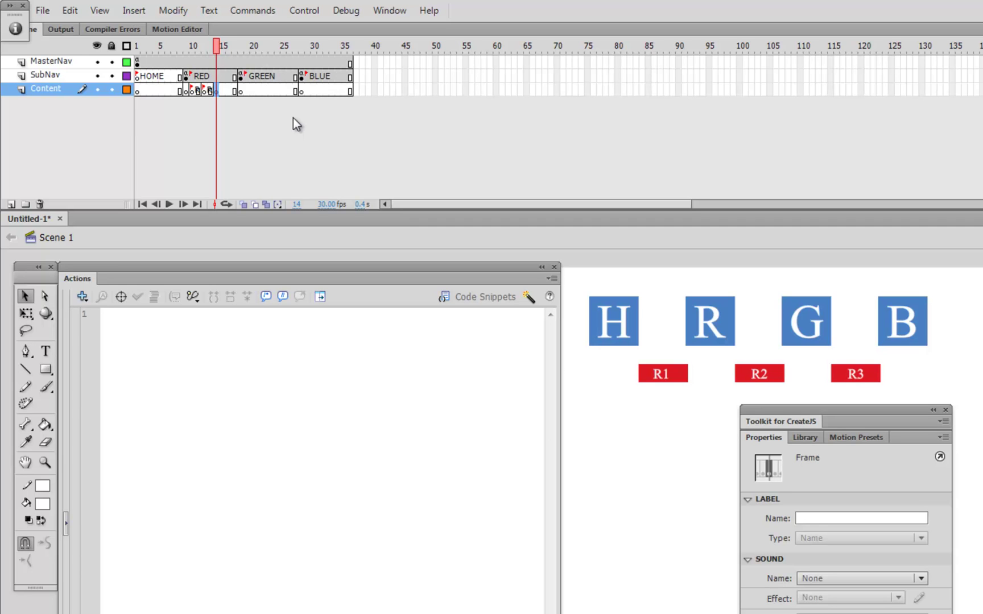
key(F7)
click(819, 518)
text(R3)
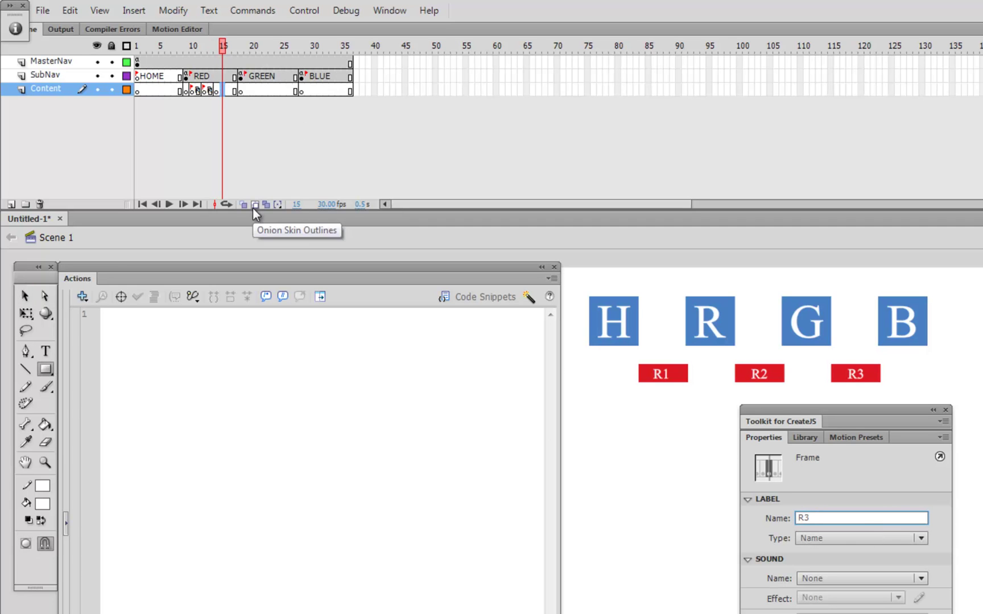
click(235, 91)
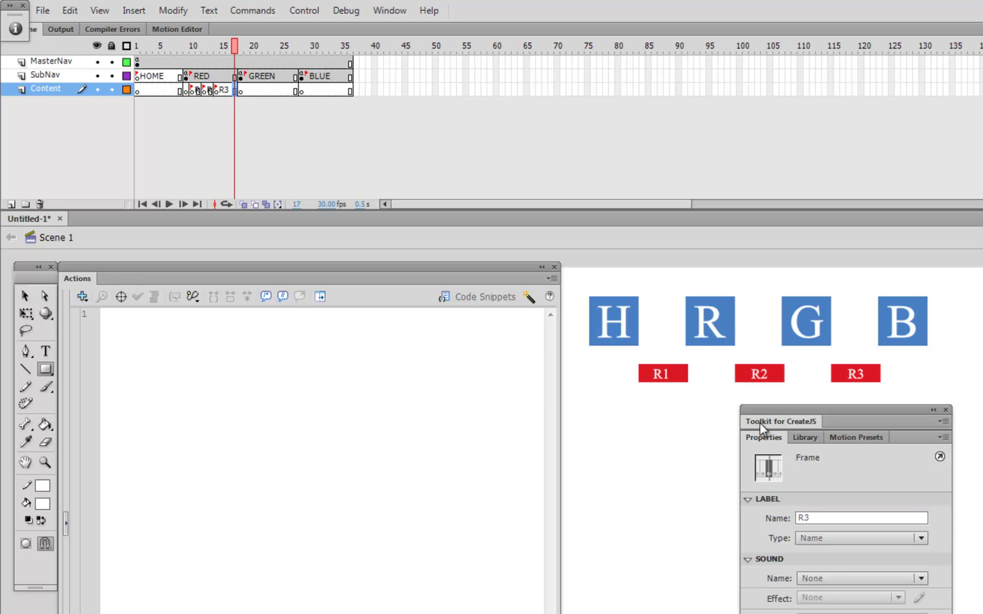
Move the Properties and Actions panels clear of the stage and select the Content keyframe at frame 9
drag(757, 414, 982, 414)
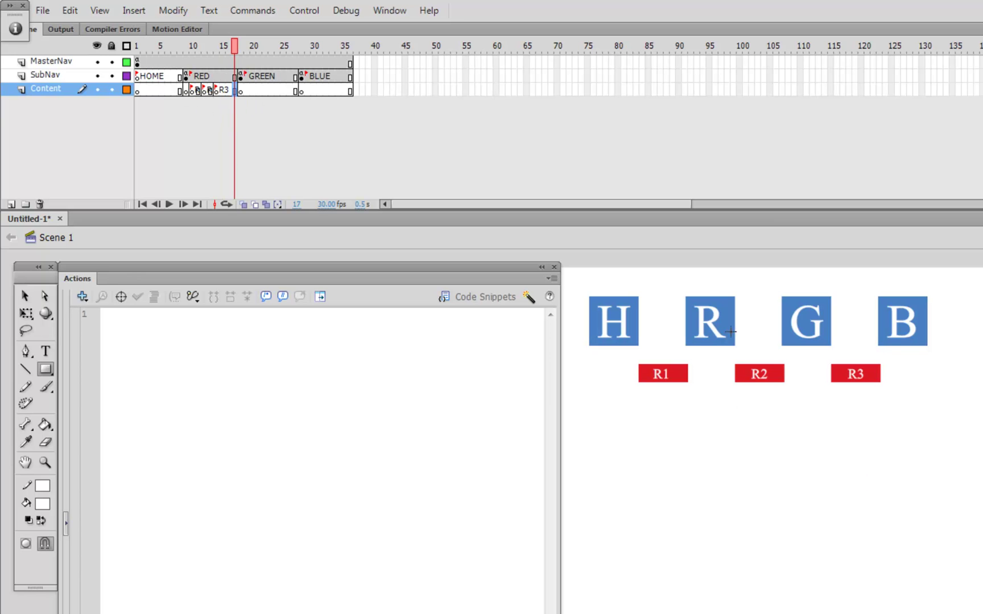
click(186, 91)
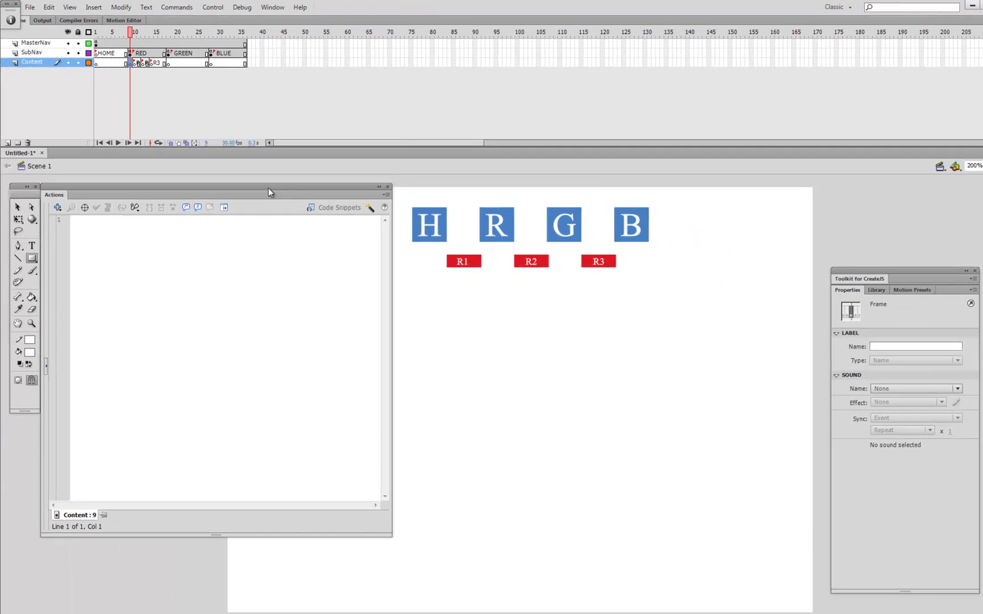
drag(268, 187, 216, 450)
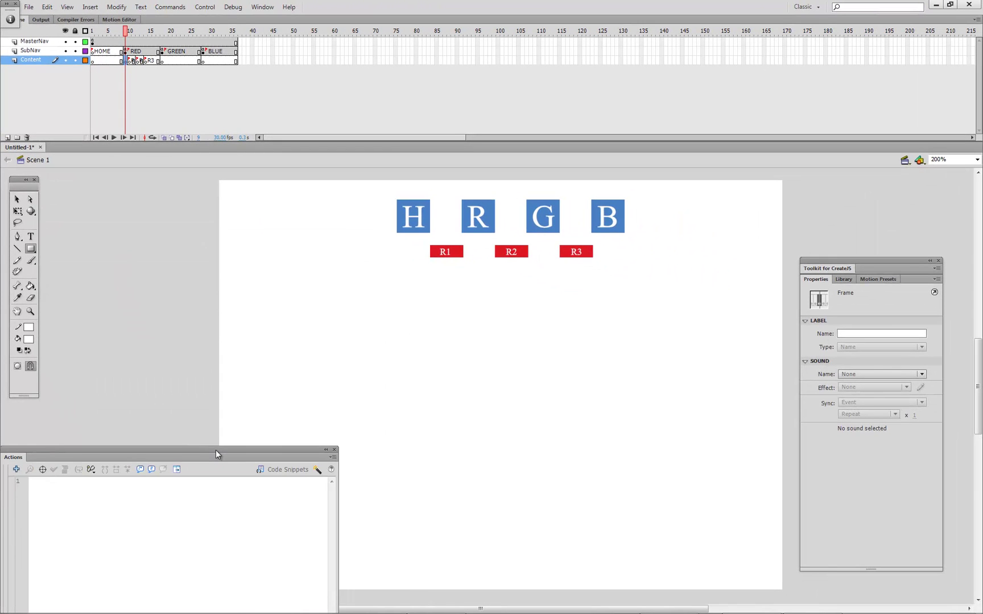
Add the static text "RED" below the red sub-buttons on the Content layer at frame 9
click(32, 235)
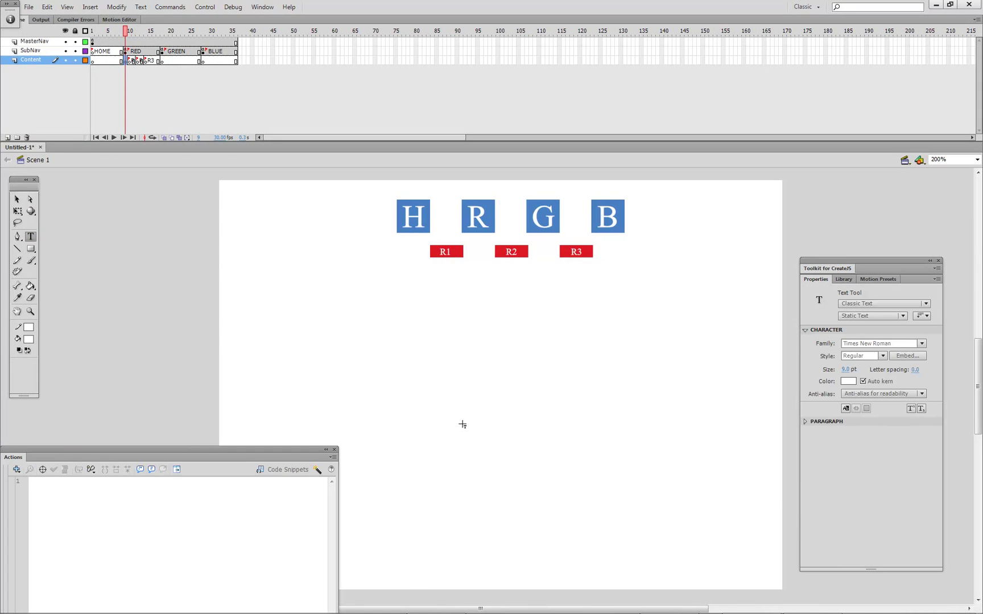
click(400, 415)
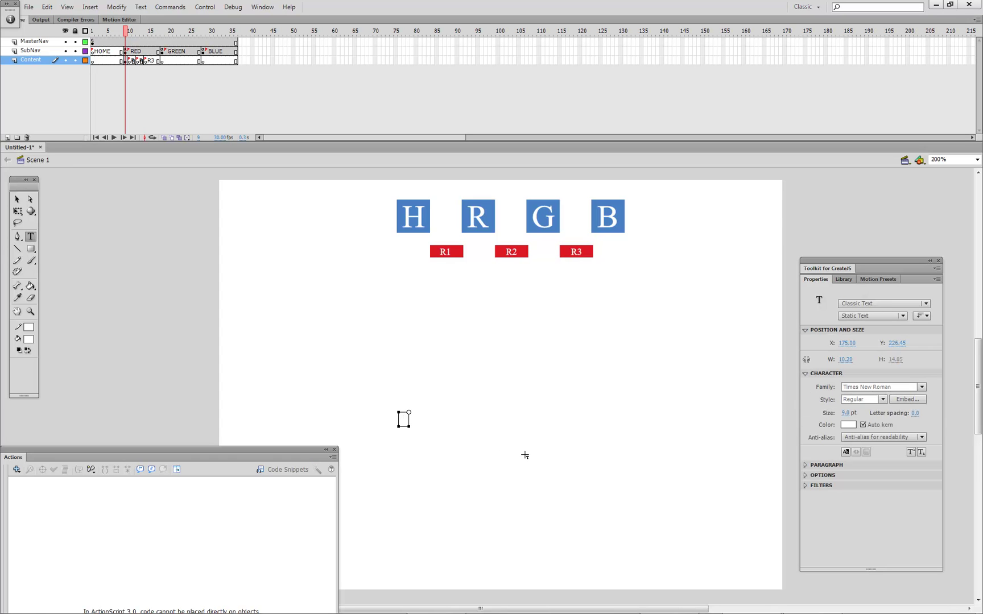
text(RED)
Colour the RED text on the Content layer at frame 9 red
click(18, 201)
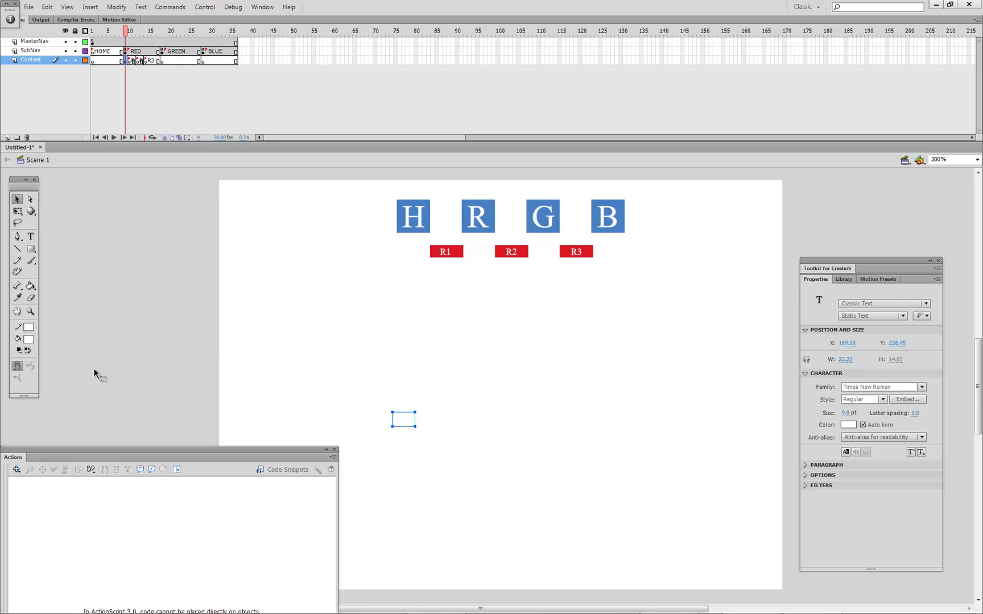
click(848, 425)
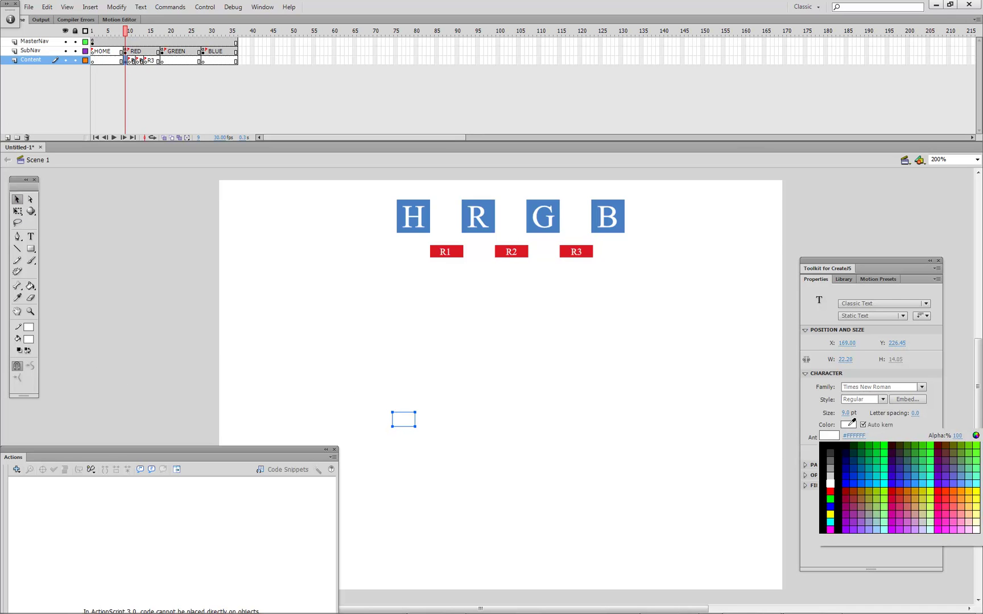
click(831, 488)
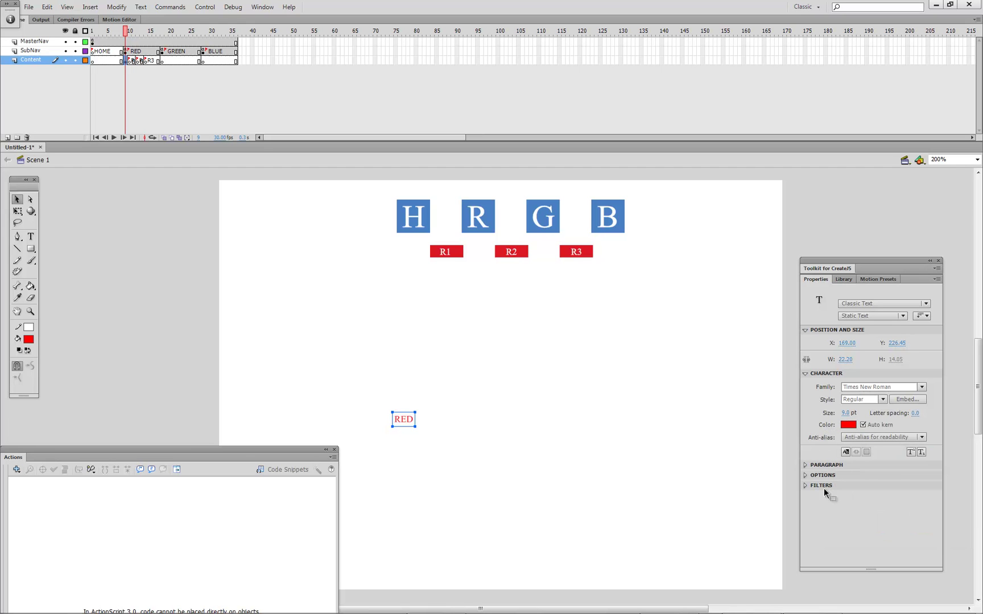
Set the RED text size to 96 pt and move it to the middle of the stage
click(848, 414)
text(96)
key(Return)
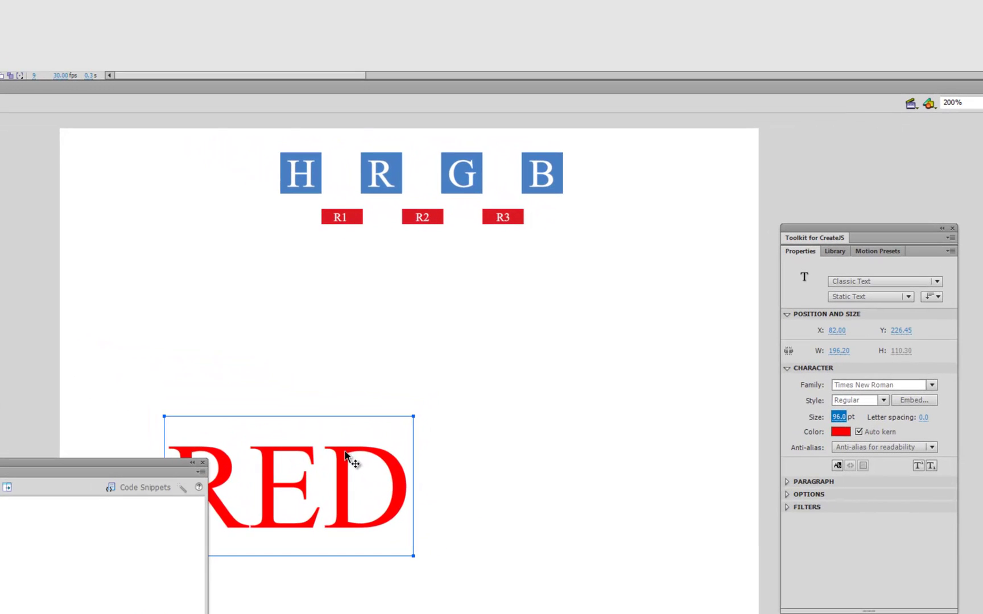
drag(426, 451, 551, 350)
drag(492, 343, 487, 369)
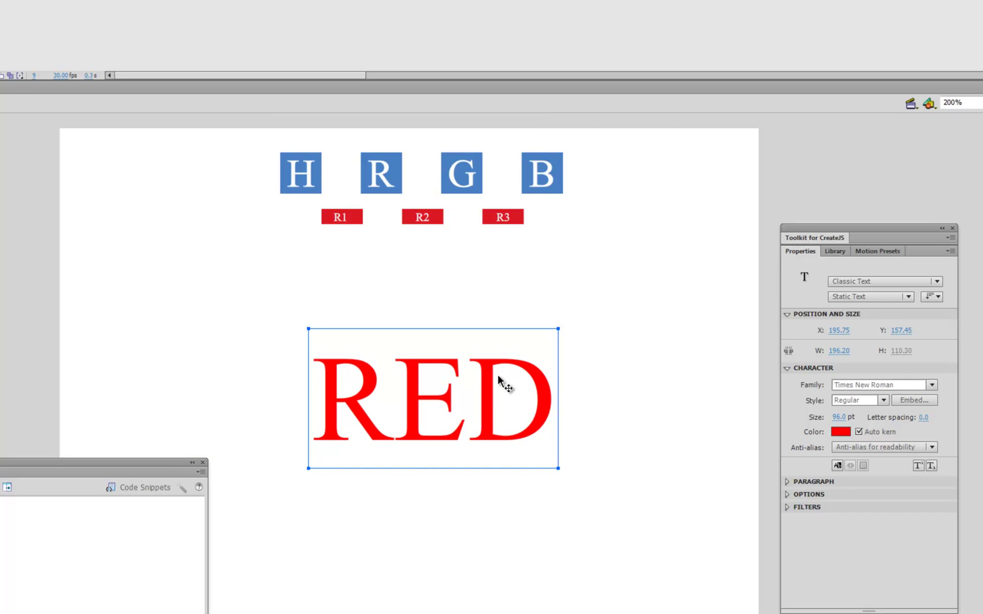
Enlarge the RED text to 200 pt and centre it below the red sub-buttons
click(838, 417)
key(q)
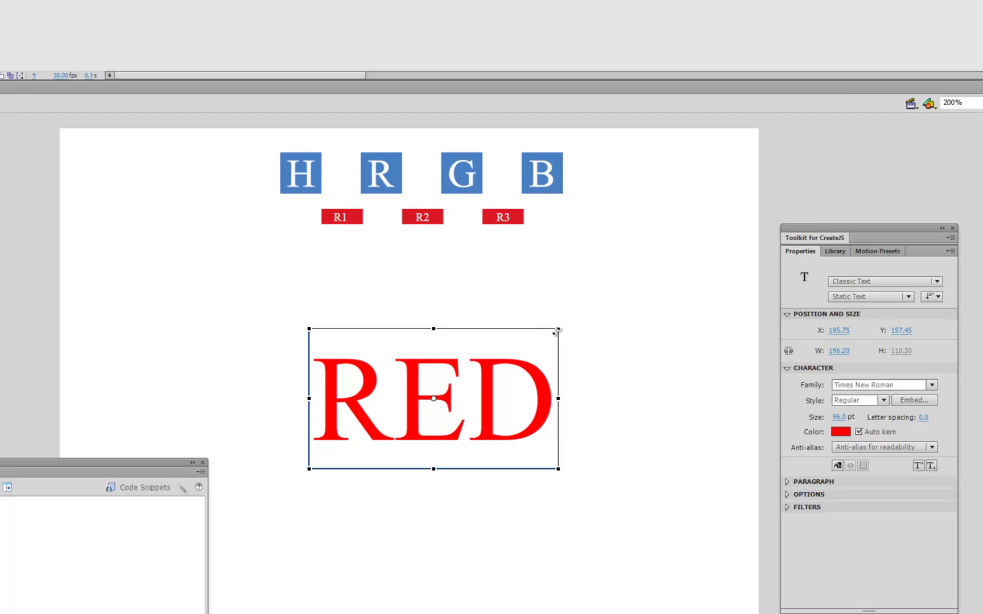
click(838, 417)
drag(857, 421, 795, 423)
text(200)
key(Return)
drag(385, 398, 376, 310)
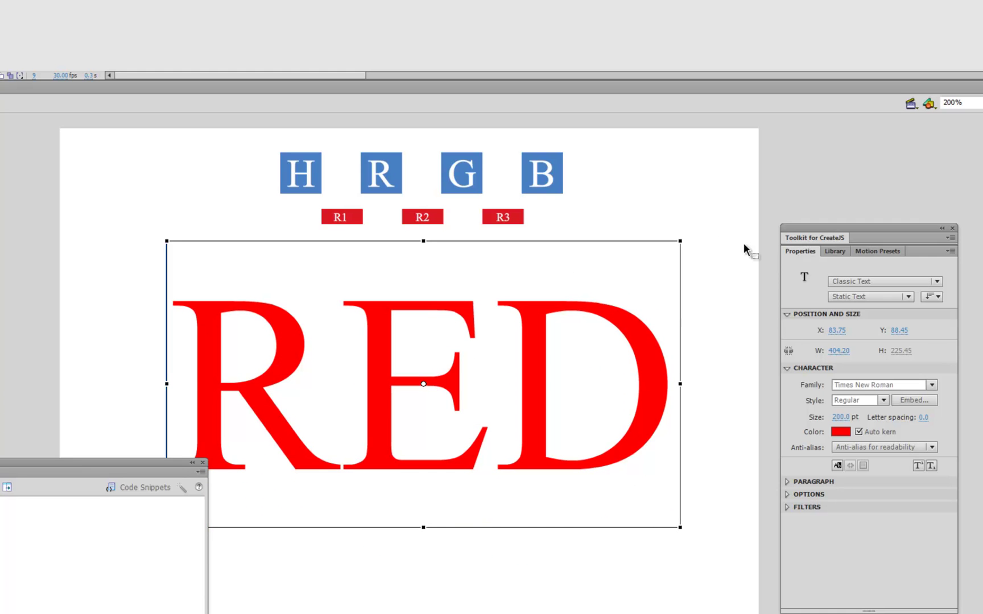
click(729, 266)
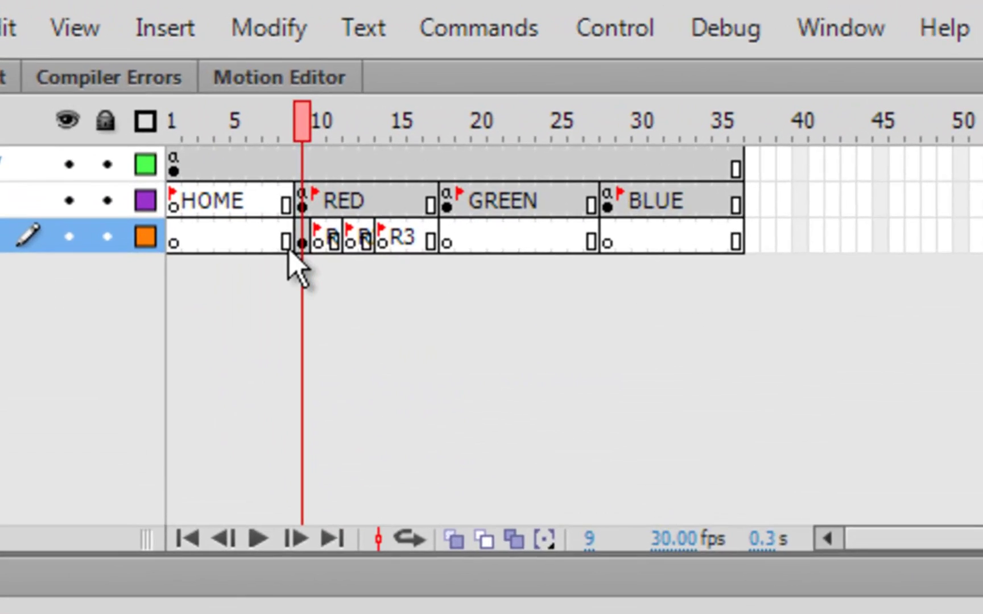
Draw a red rectangle about 320 by 185 px on the R1 keyframe at frame 10 and remove its outline
click(323, 242)
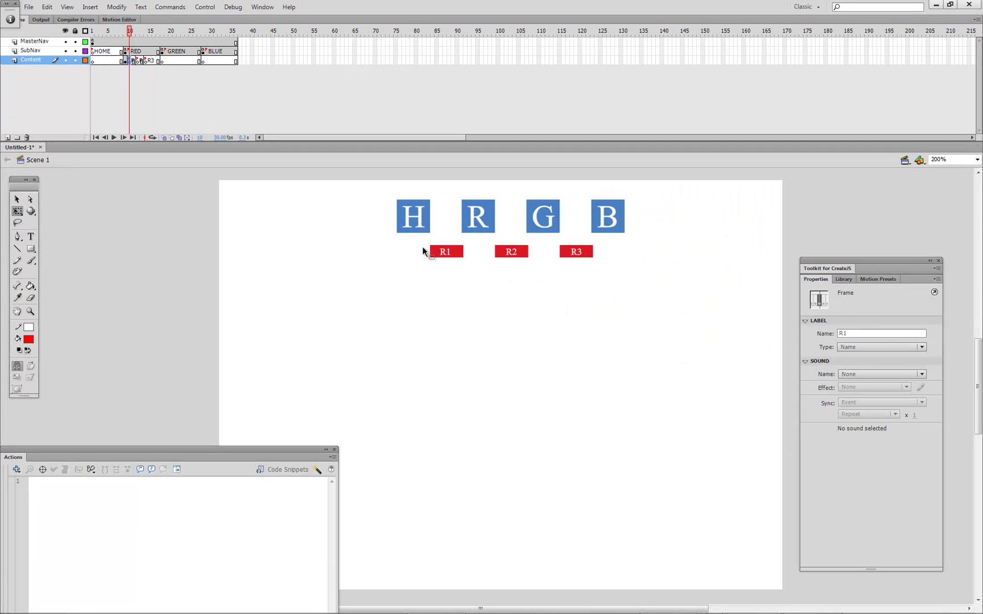
click(30, 249)
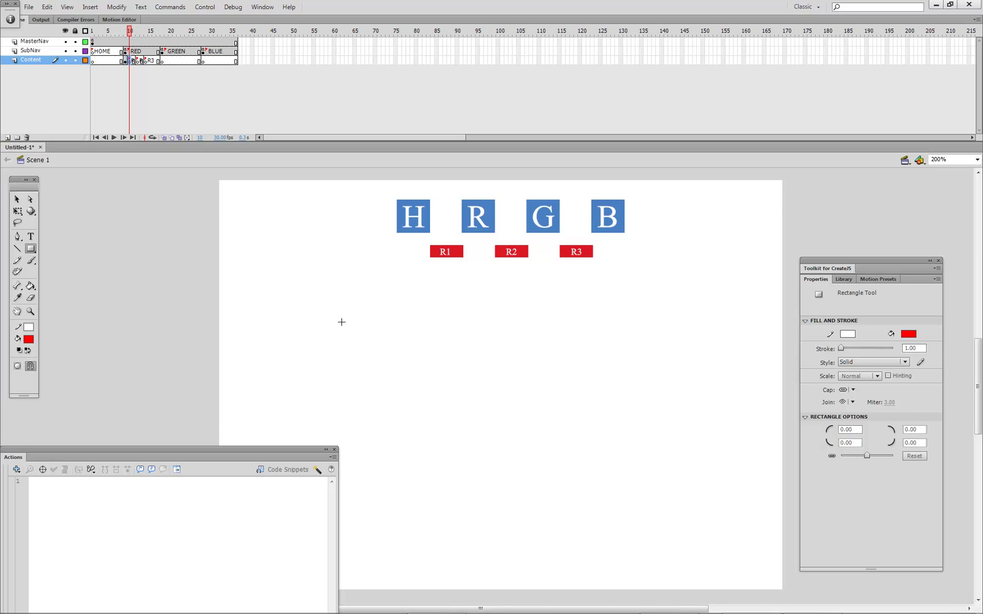
drag(354, 312, 681, 501)
click(16, 199)
click(354, 374)
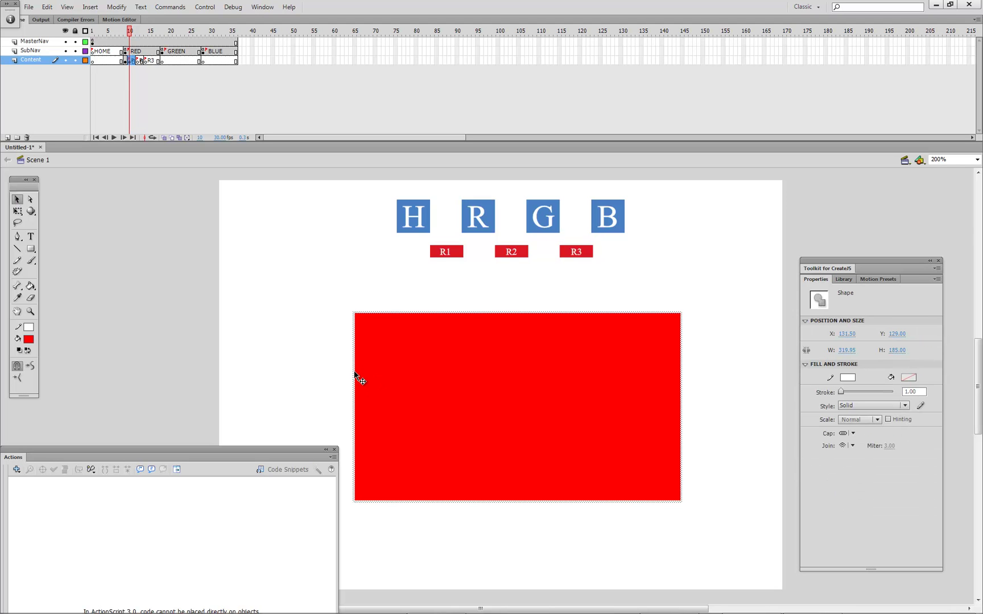
click(354, 374)
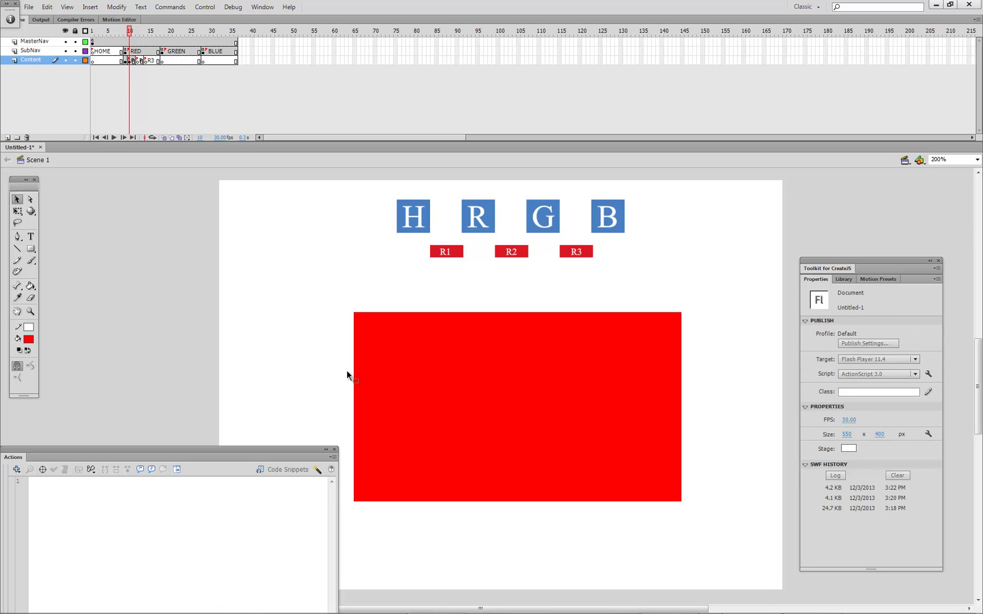
Add the static text "R1" at frame 10, colour it white and centre it over the red rectangle
click(30, 235)
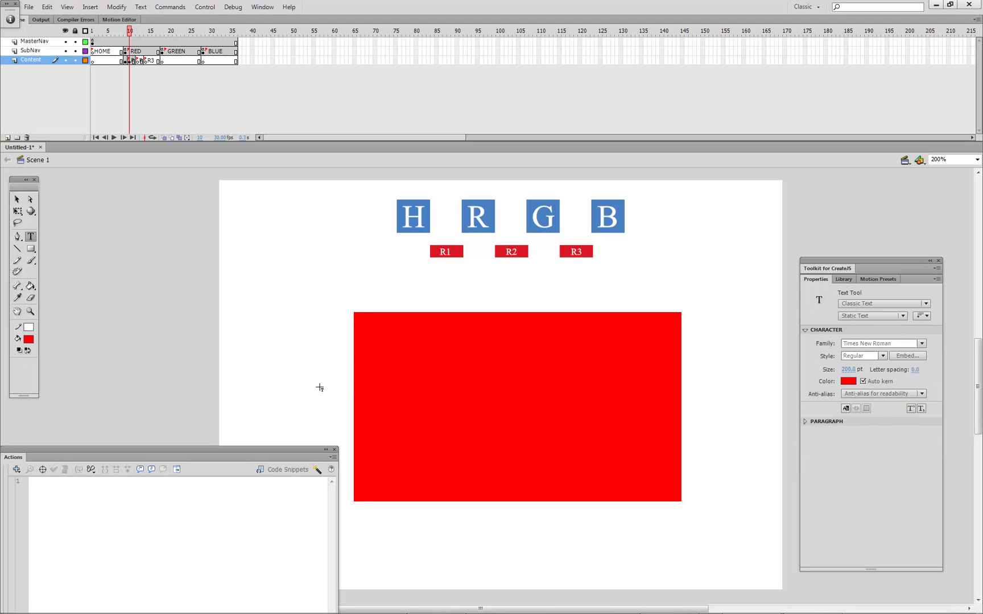
click(378, 416)
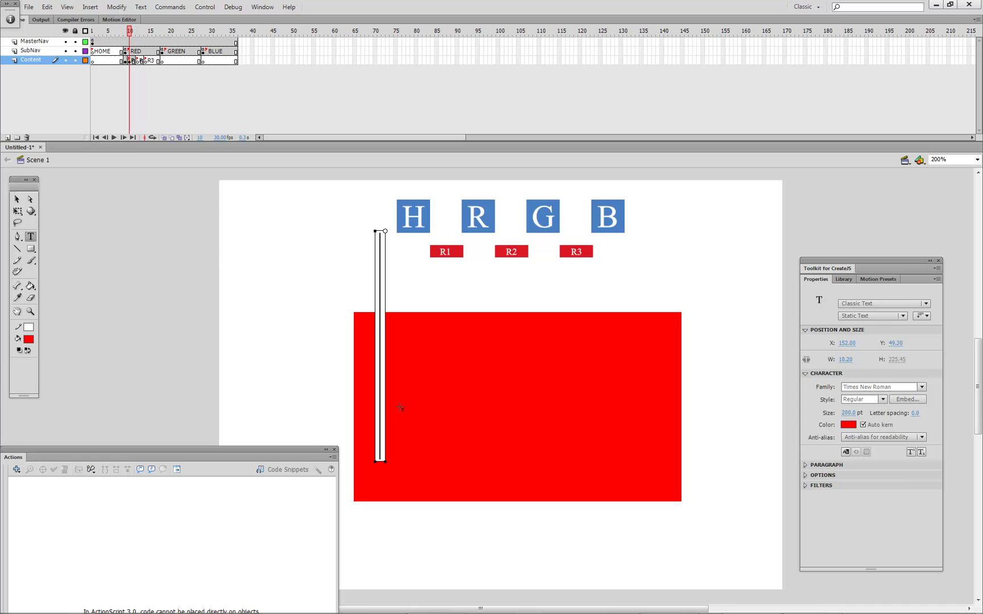
text(R1)
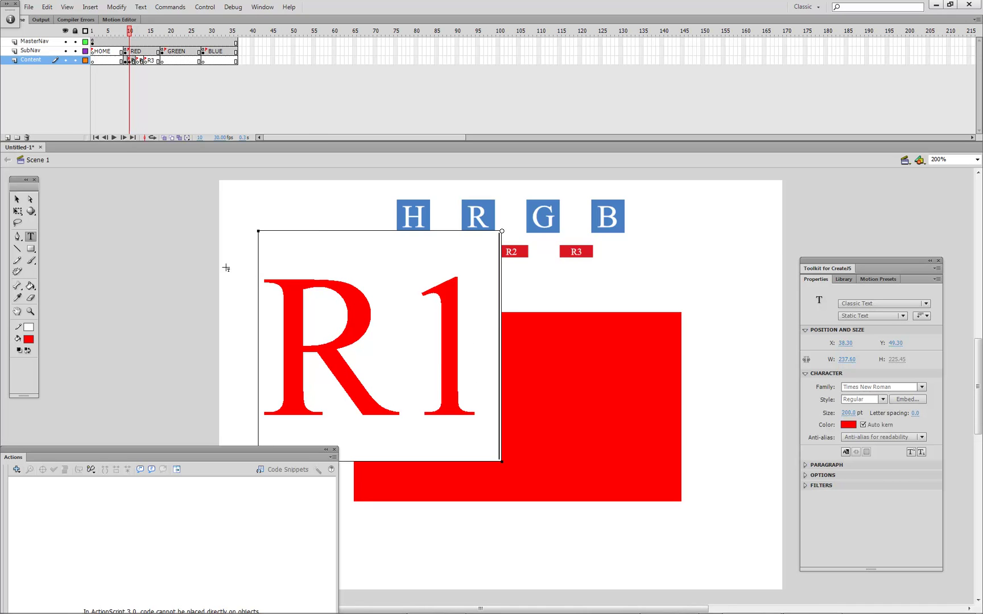
click(17, 201)
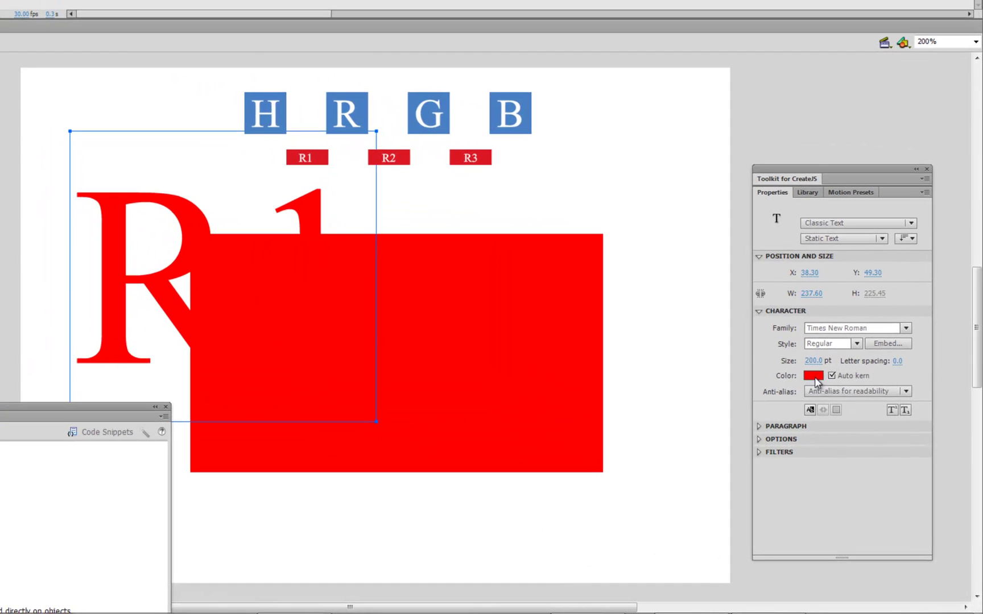
click(848, 424)
click(790, 450)
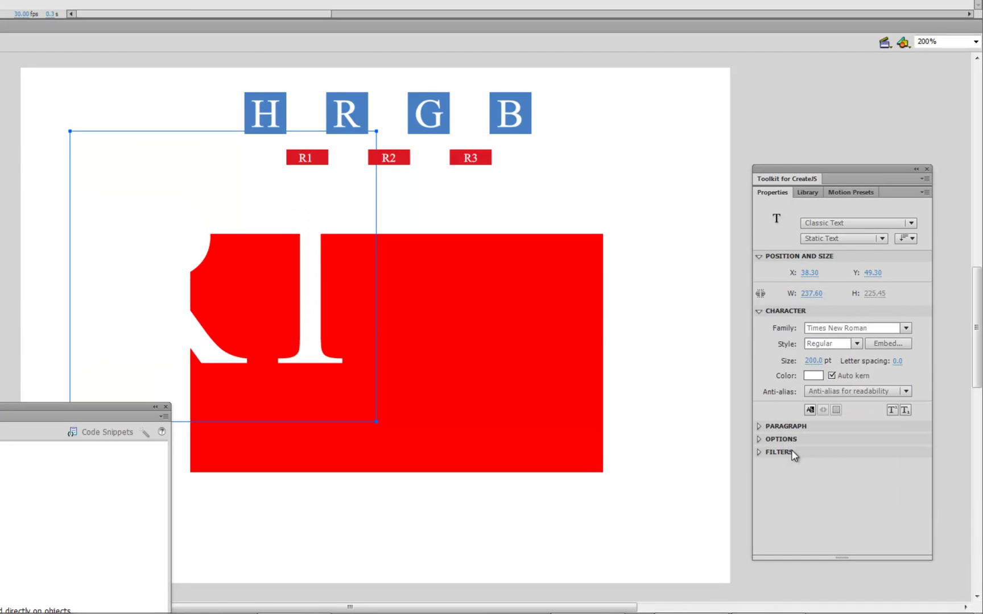
drag(204, 259, 383, 322)
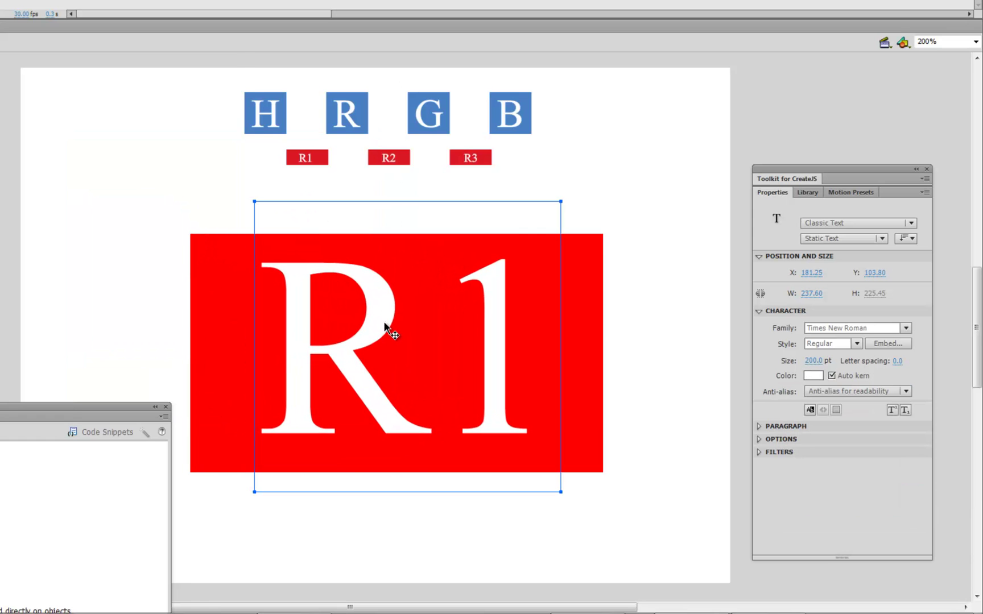
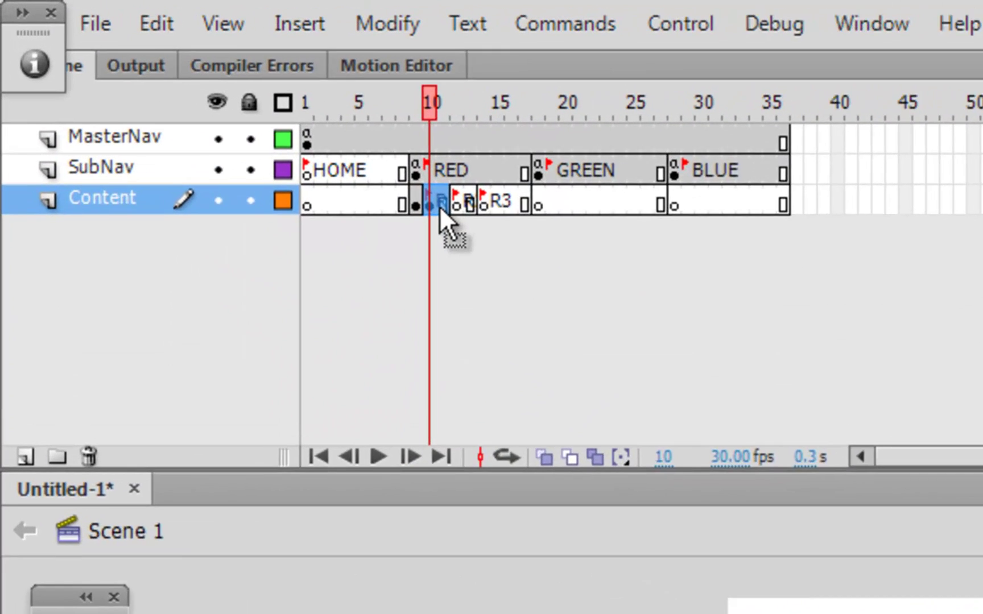
Review the Content layer in the RED section, comparing the artwork at frames 9 and 10
click(174, 67)
click(194, 40)
drag(561, 110, 588, 114)
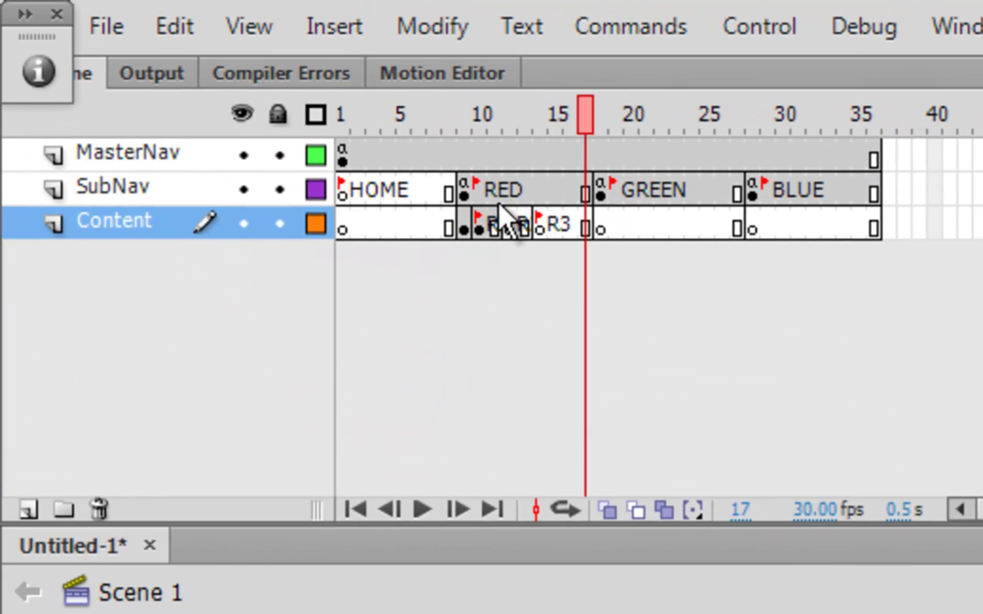
click(483, 223)
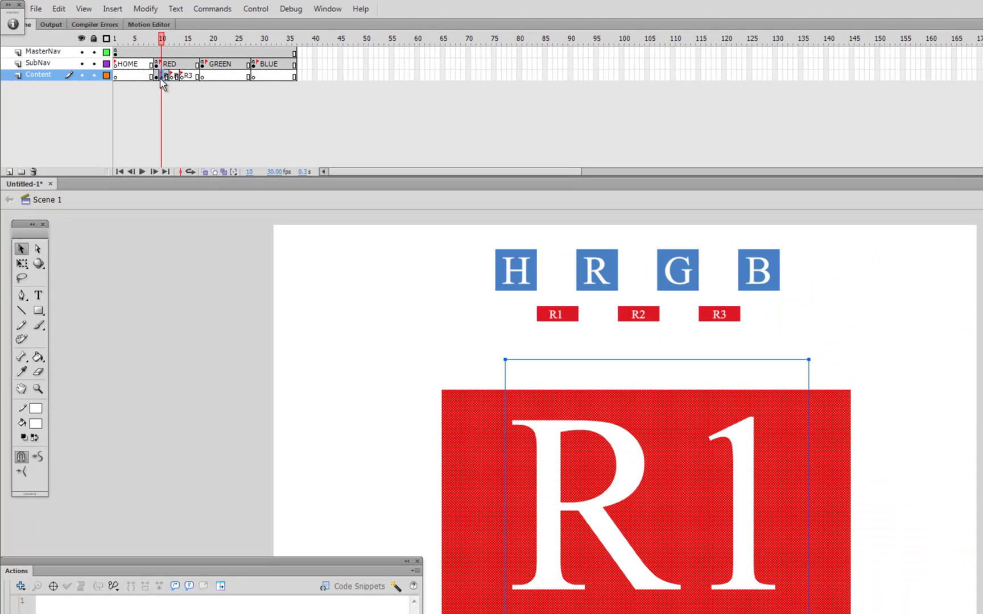
click(157, 75)
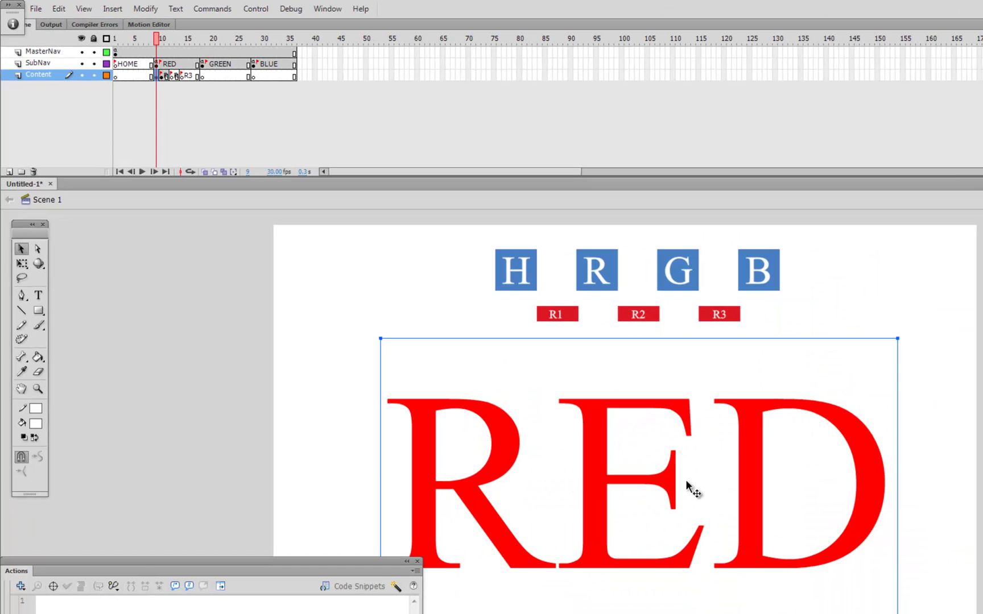
Copy the R1 text and rectangle from frame 10 and paste them in place on the R2 keyframe at frame 12
click(162, 78)
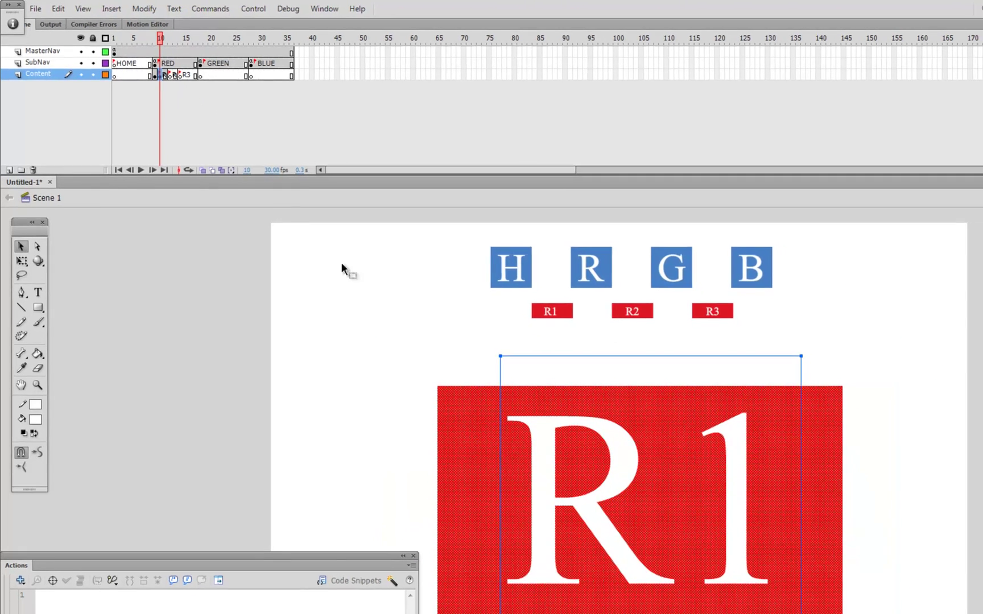
mouse_move(384, 341)
mouse_down()
mouse_move(511, 413)
mouse_move(837, 560)
mouse_up()
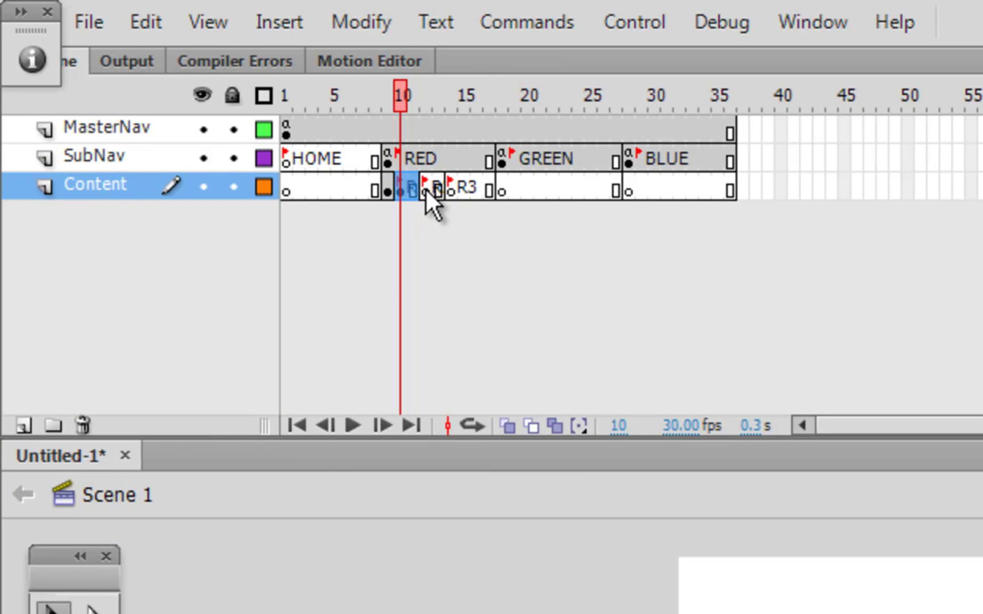
click(425, 187)
click(152, 23)
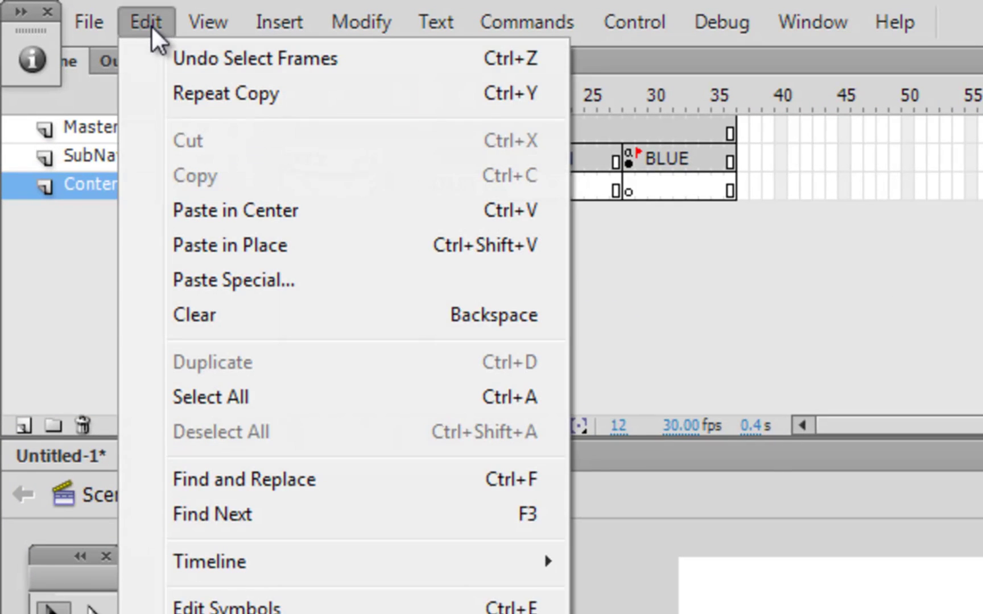
click(265, 244)
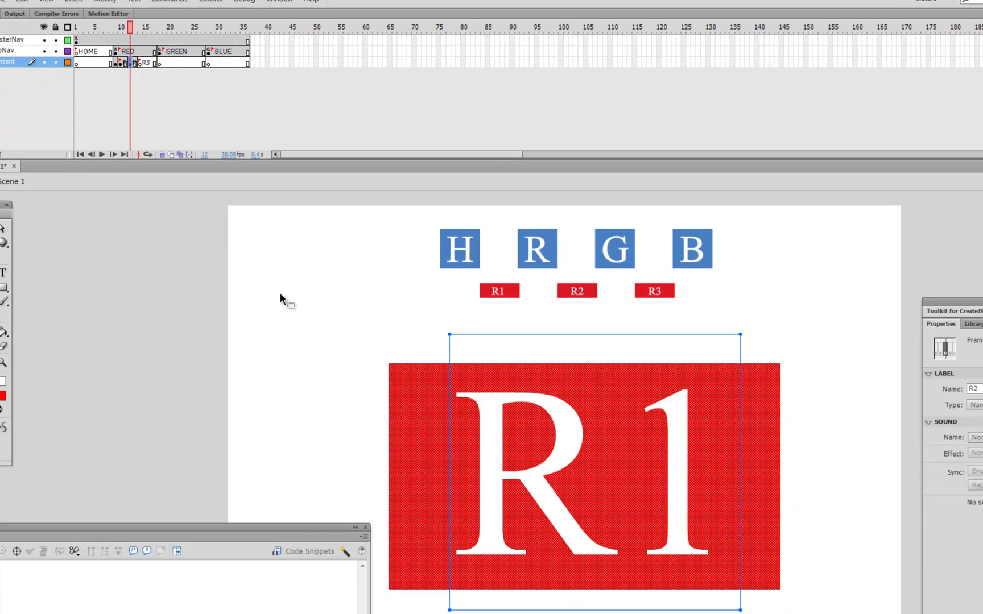
Change the pasted text at frame 12 to "R2" and deselect it
double_click(678, 464)
drag(668, 470, 680, 468)
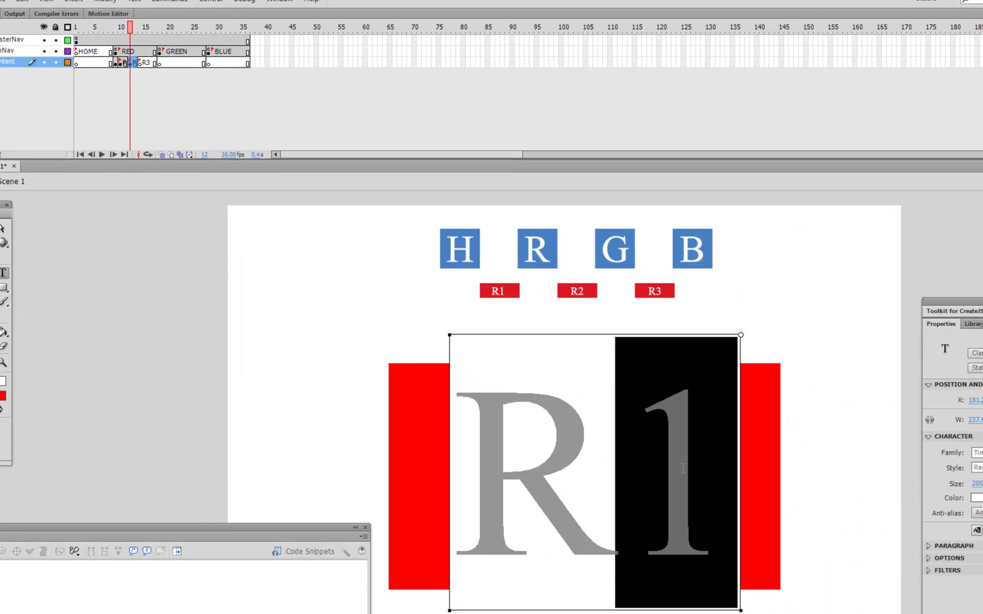
text(2)
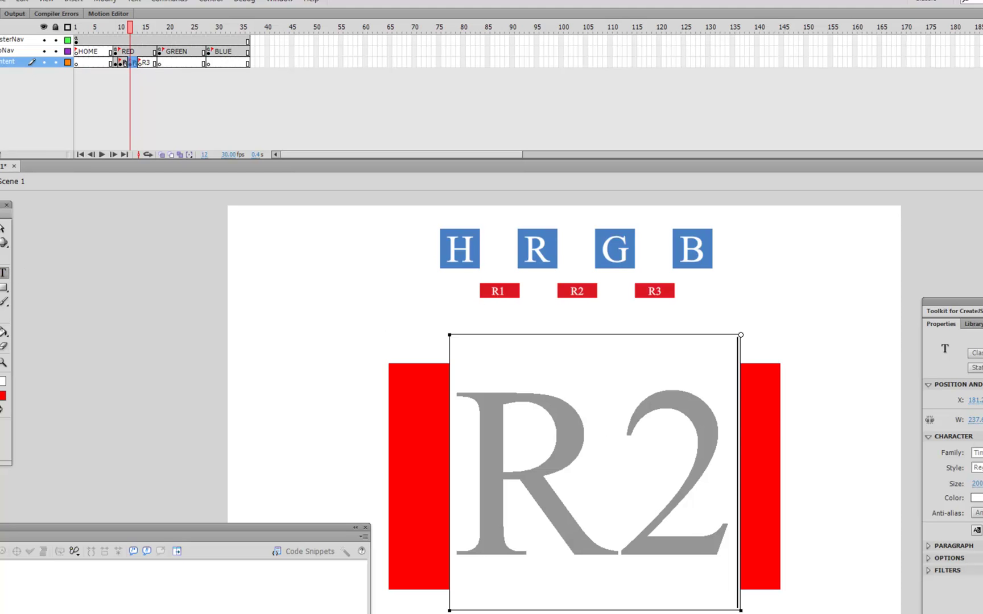
key(Escape)
click(155, 307)
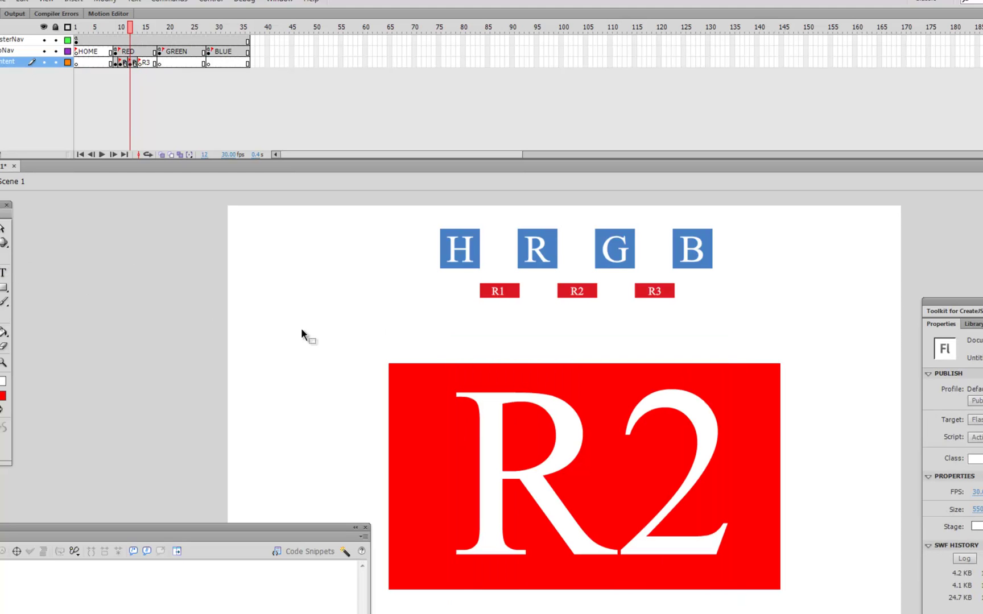
Paste the copied artwork in place on the R3 keyframe at frame 14 and change its text to "R3"
click(141, 63)
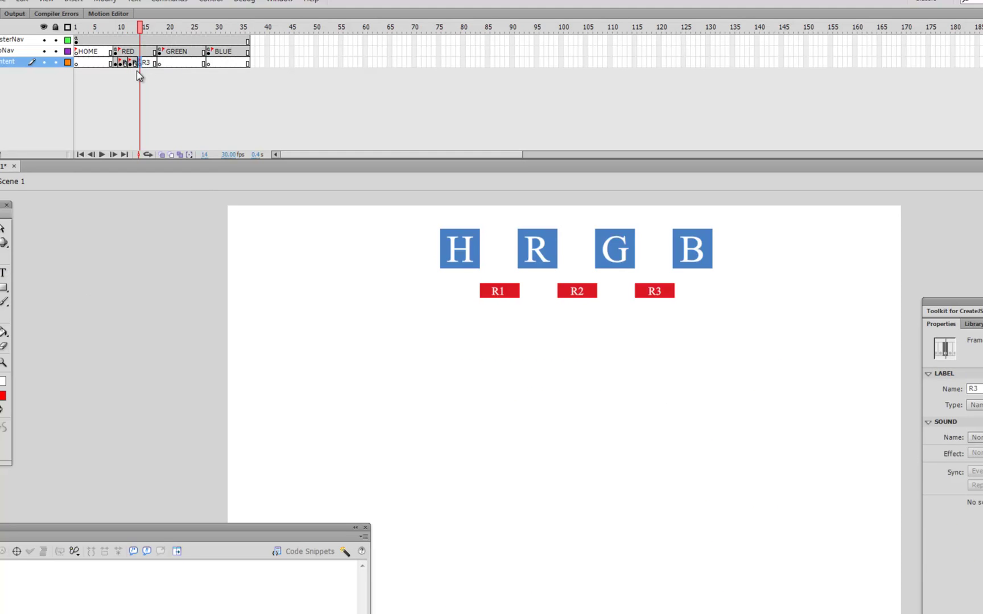
click(23, 2)
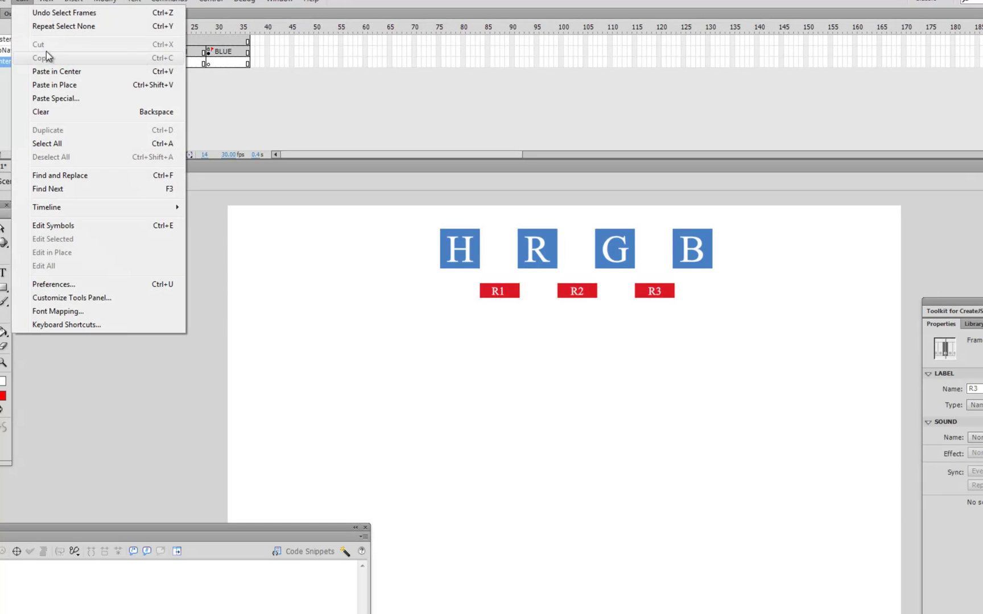
click(57, 85)
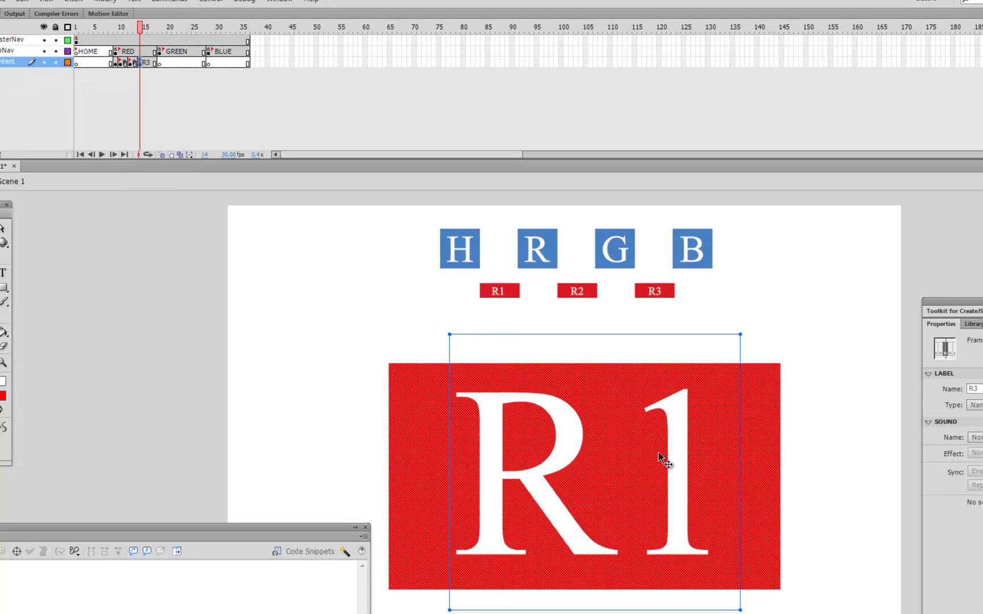
double_click(673, 455)
drag(663, 459, 682, 459)
text(3)
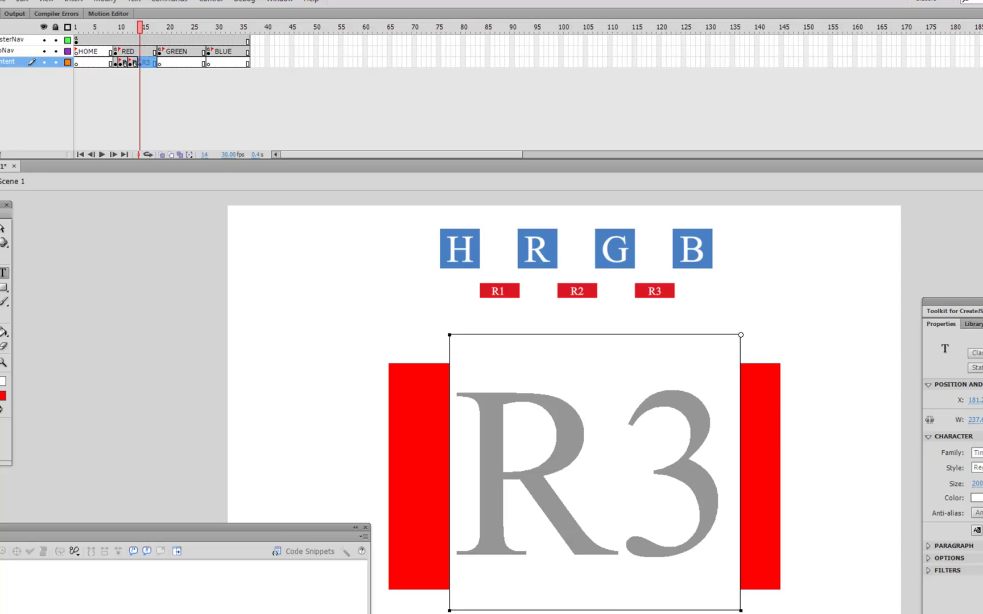
key(Escape)
click(248, 268)
Scrub to frame 15 to check the R3 content and test the movie
mouse_move(140, 28)
mouse_down()
mouse_move(116, 30)
mouse_move(146, 32)
mouse_up()
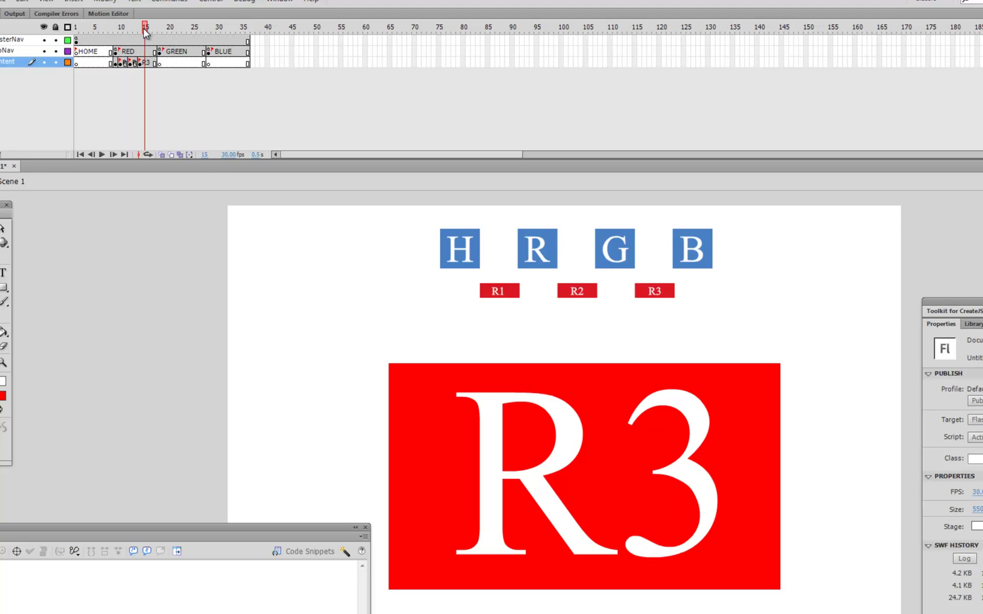
key(ctrl+Return)
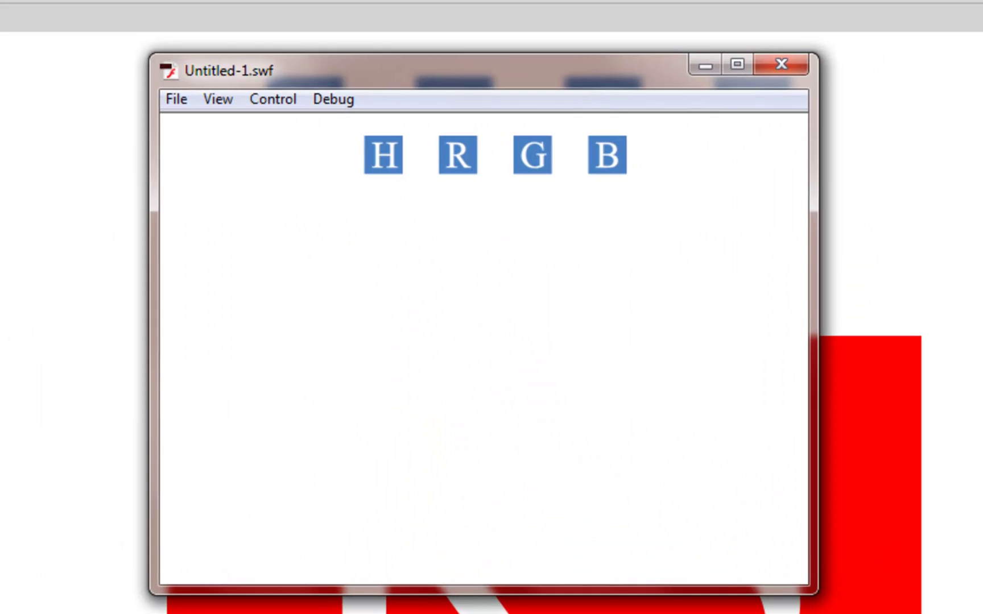
Test the R master button and the R1, R2 and R3 sub-navigation buttons in the movie preview
click(446, 169)
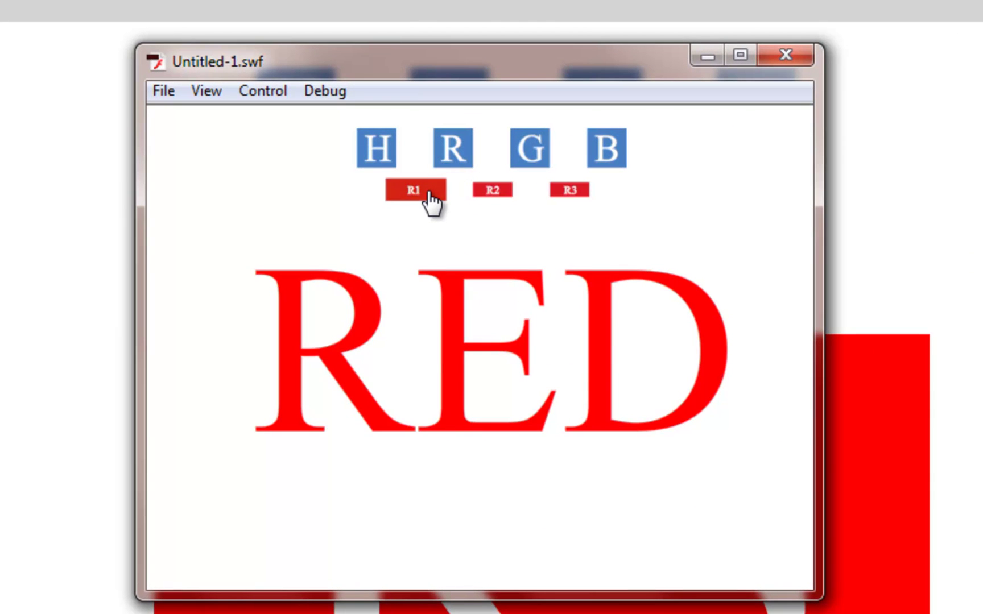
click(429, 192)
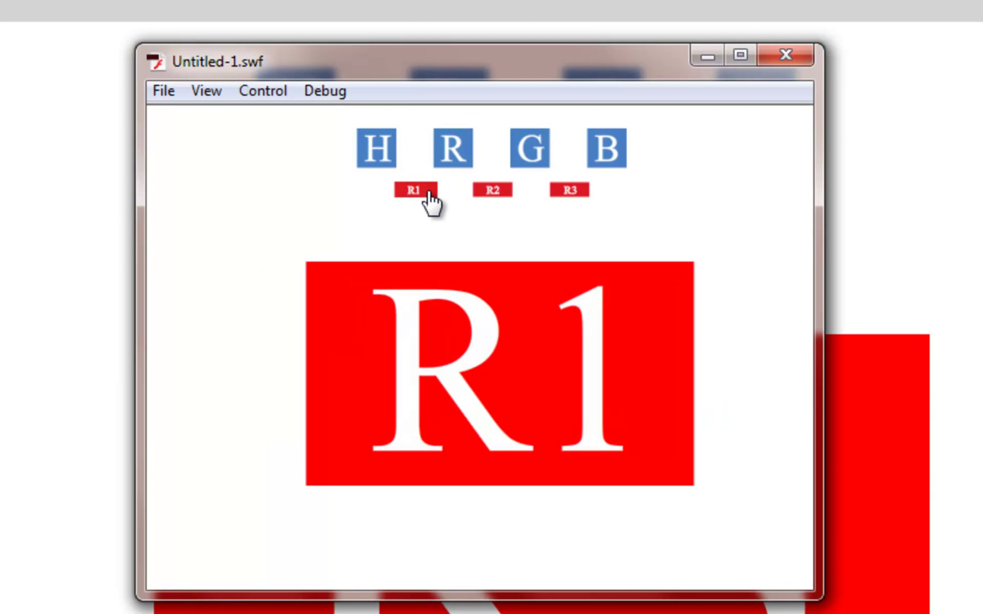
click(491, 194)
click(573, 196)
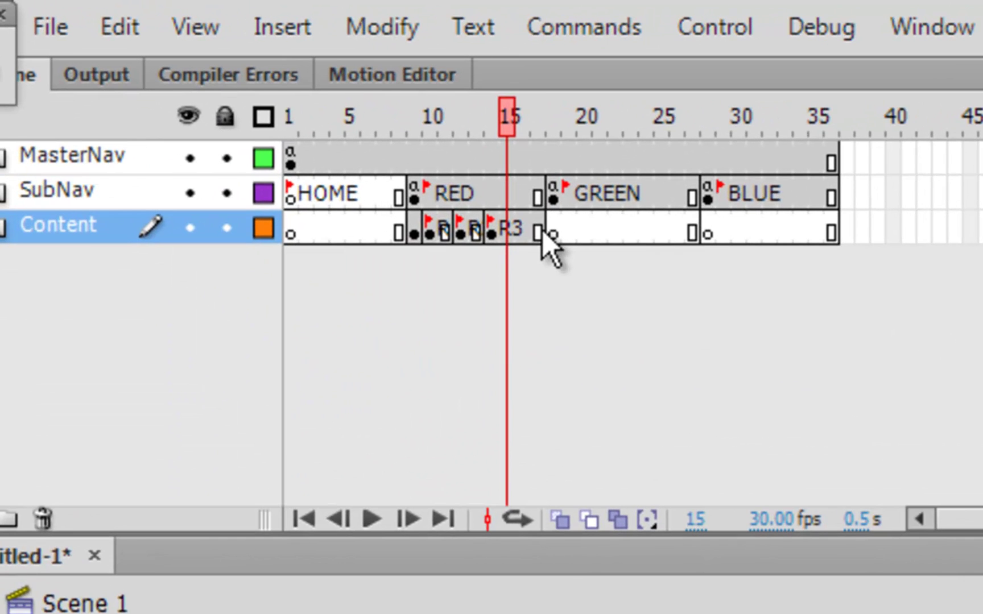
Copy the Content layer's RED section frames 9 to 17 and paste them over its frames in the GREEN section
drag(543, 231, 415, 241)
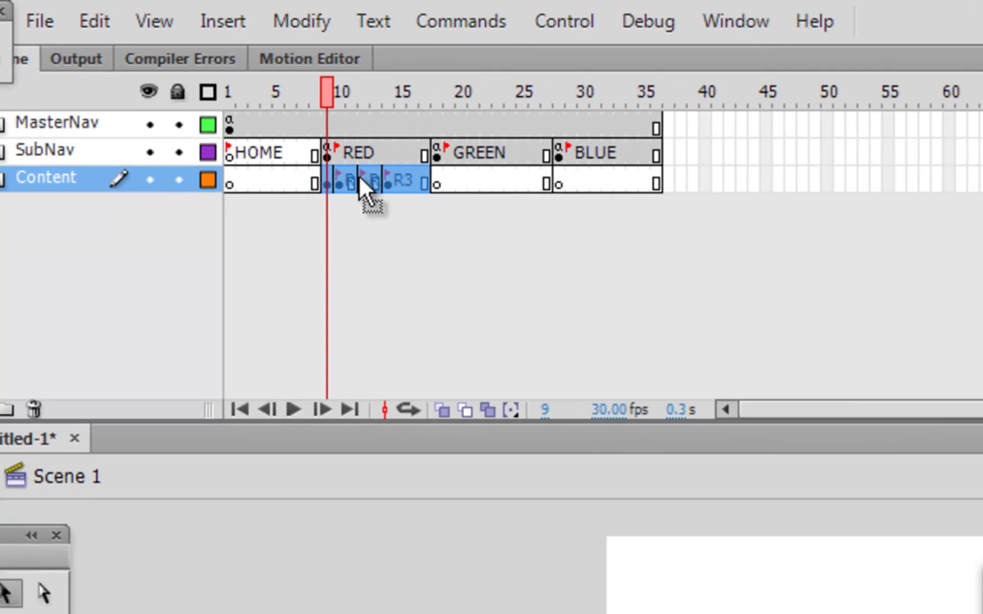
right_click(520, 238)
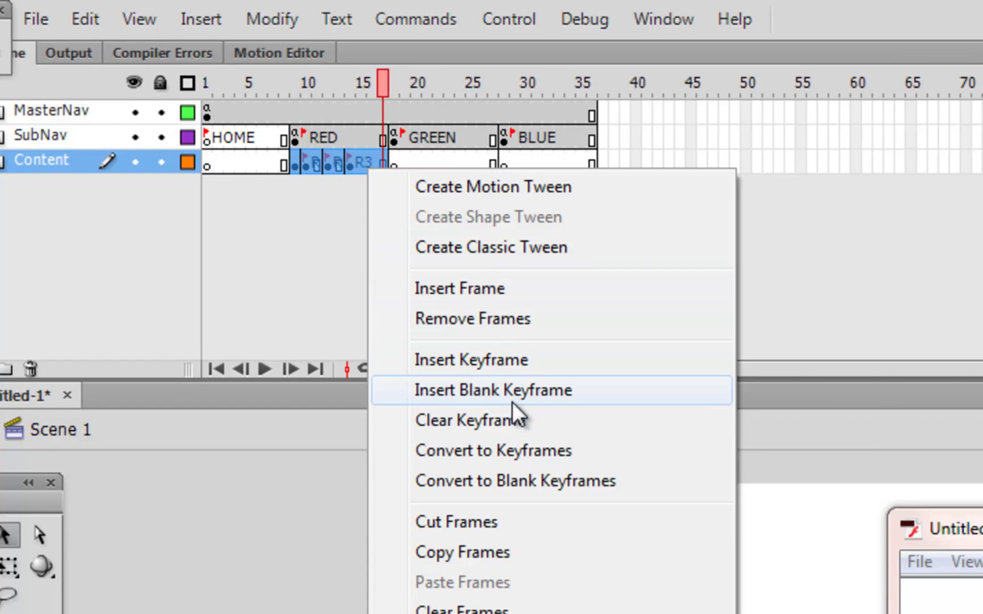
click(515, 557)
click(397, 167)
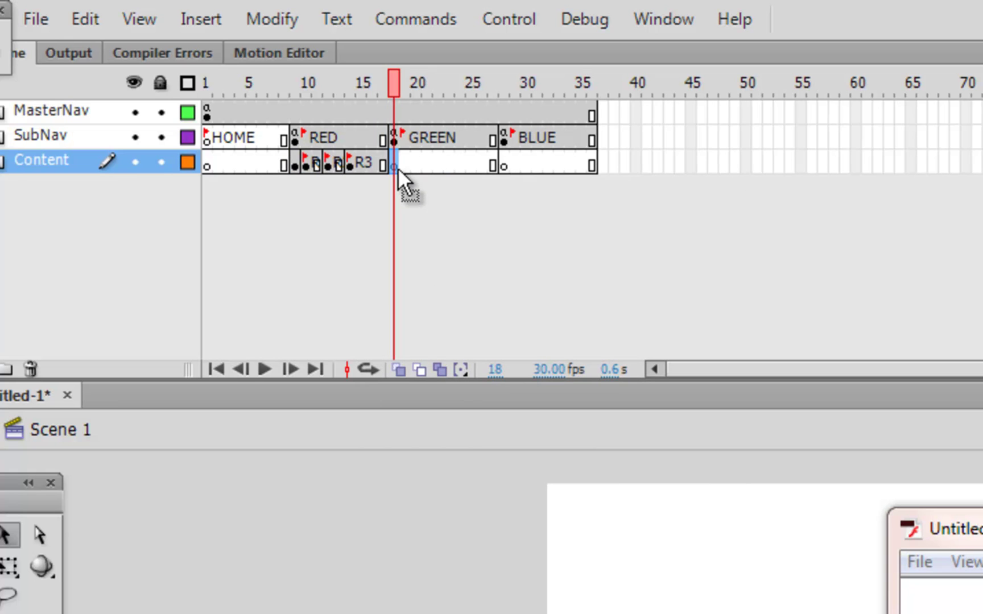
drag(488, 165, 393, 162)
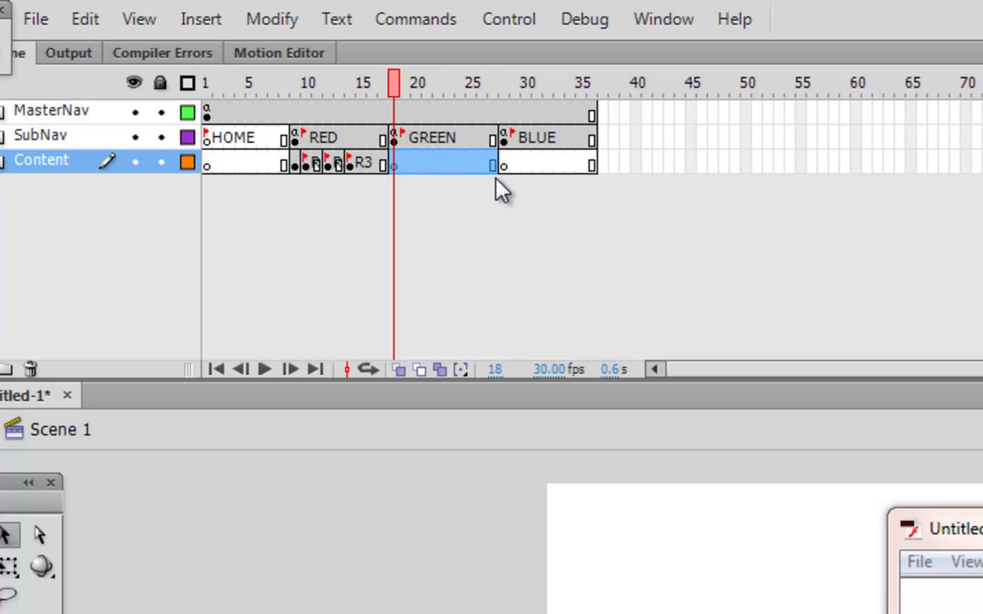
right_click(447, 162)
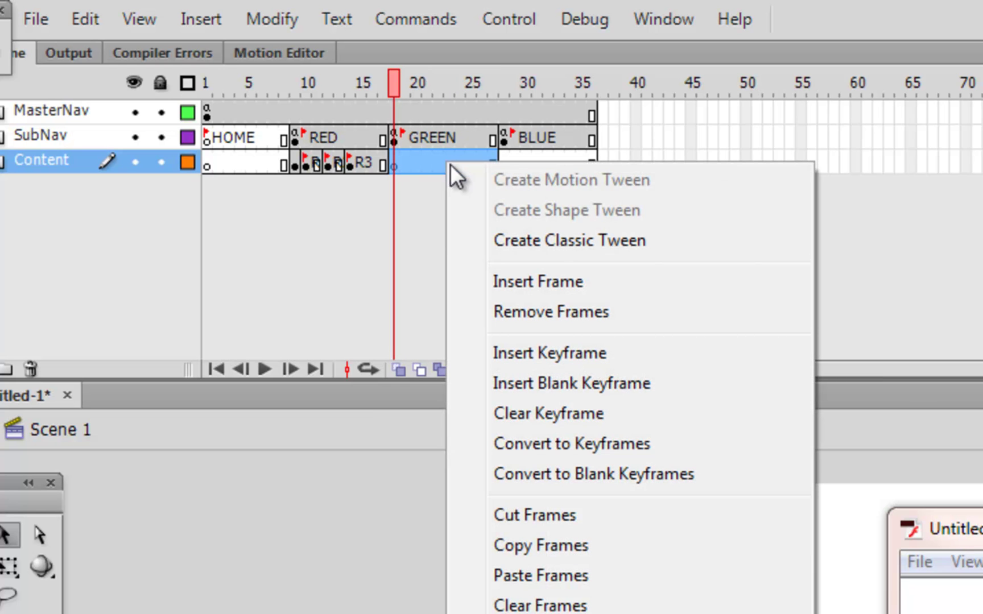
click(574, 574)
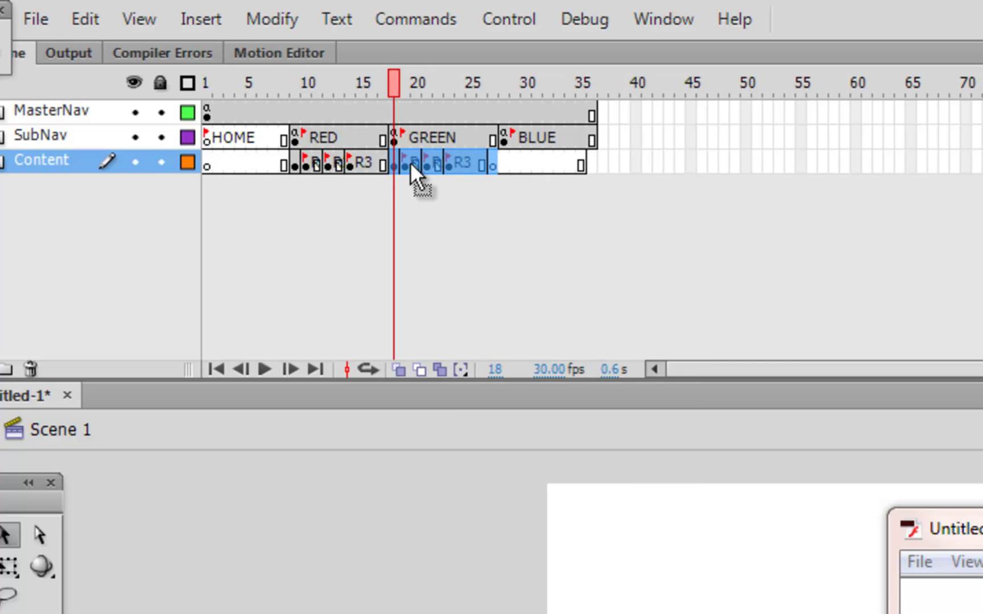
Remove frame 25 from the MasterNav and SubNav layers to line the sections up with the Content layer
click(470, 136)
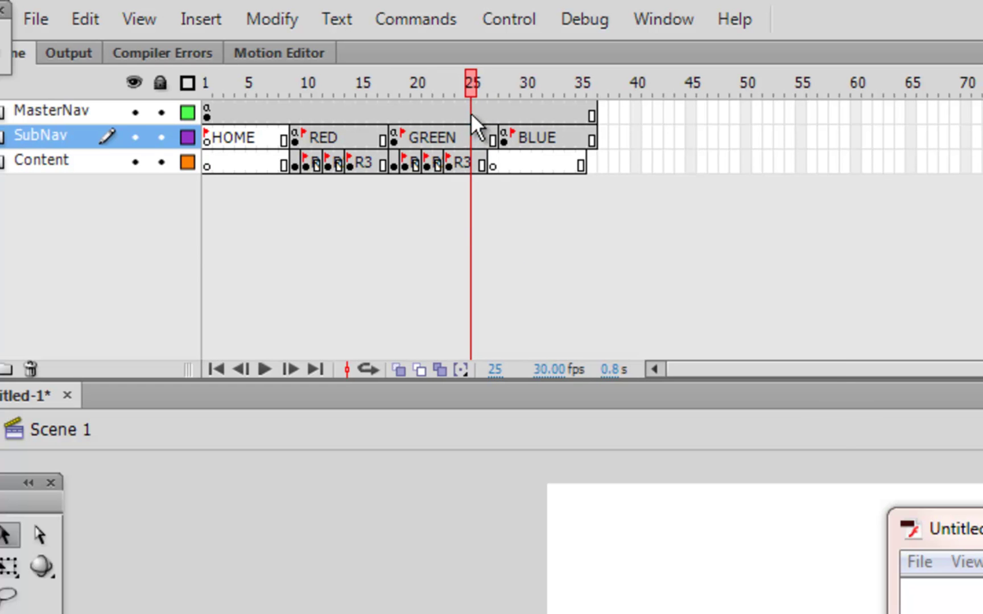
right_click(471, 114)
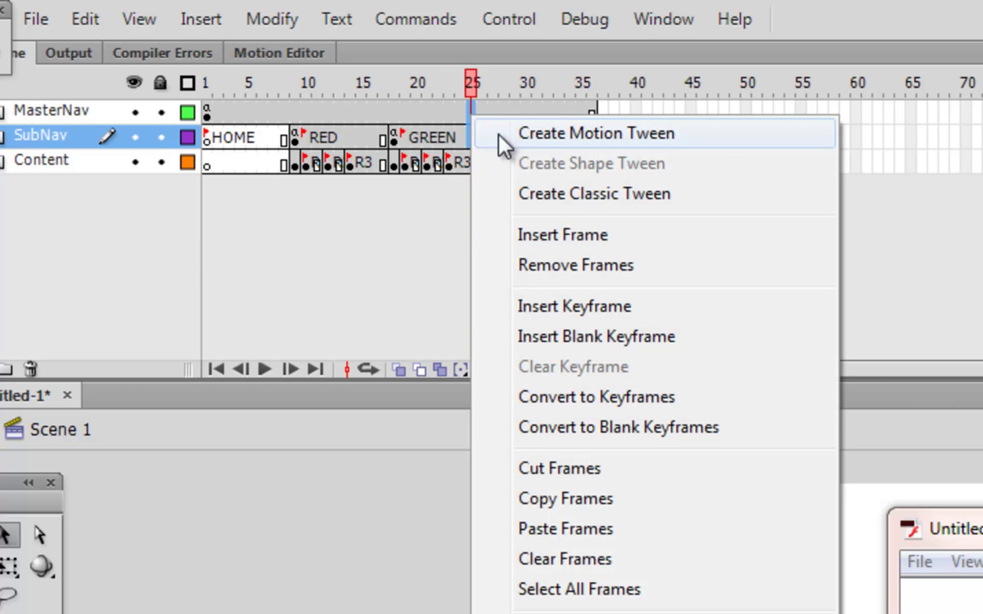
click(641, 267)
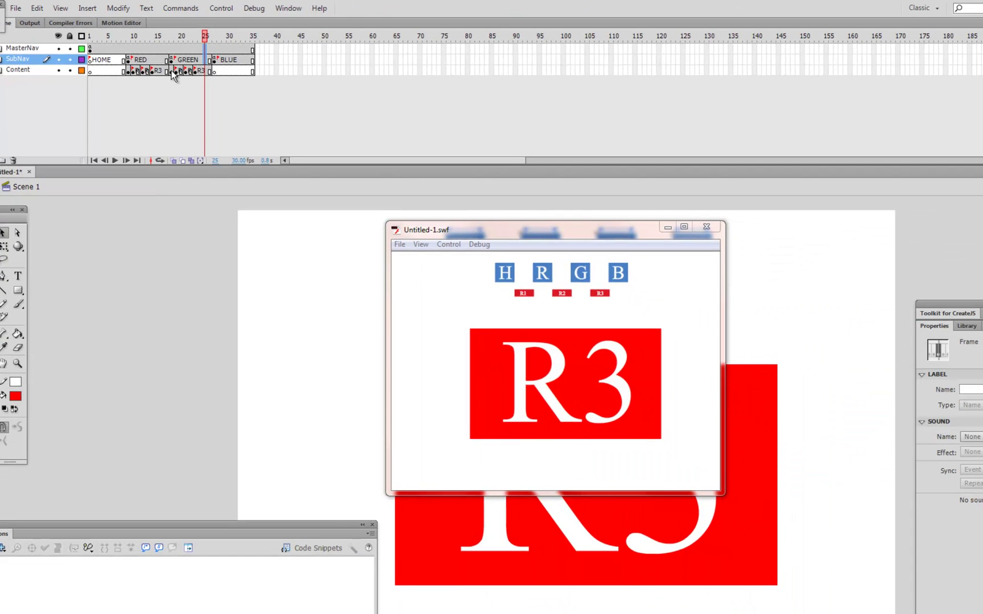
Close the movie preview, then change the RED text at Content frame 18 to "Green" and recolour it with the G3 button's green
click(172, 70)
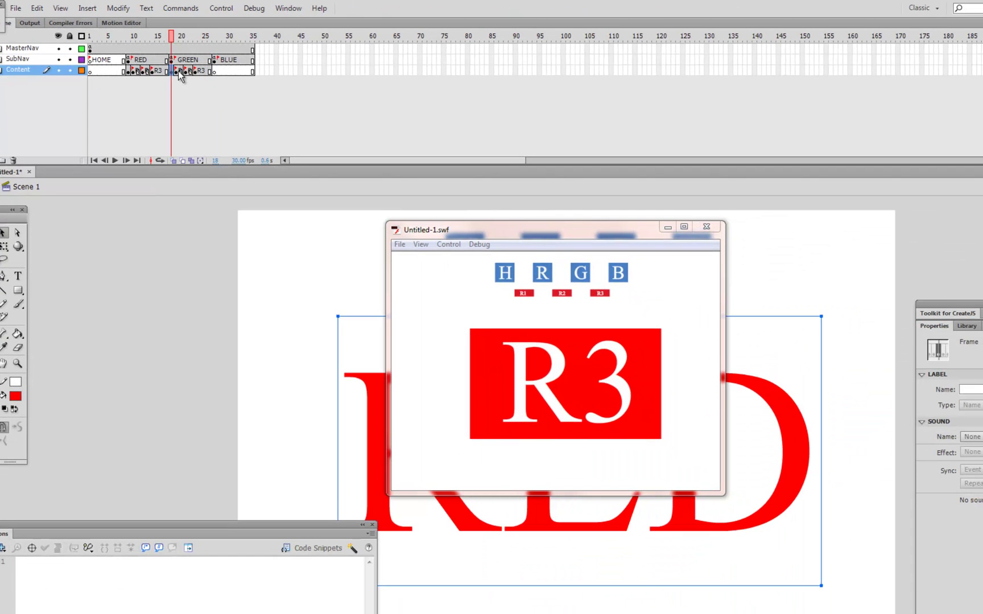
click(707, 227)
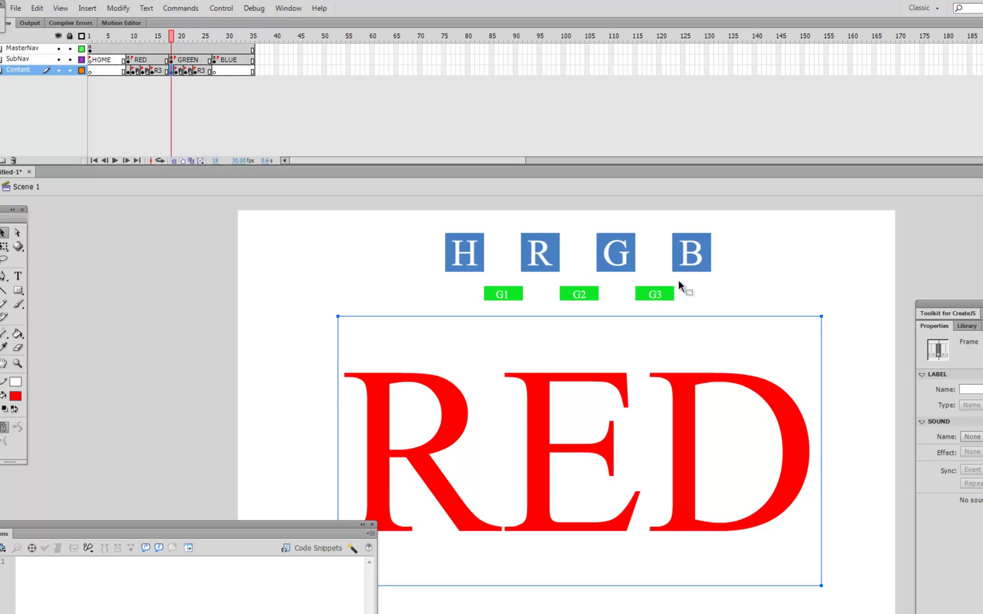
double_click(452, 399)
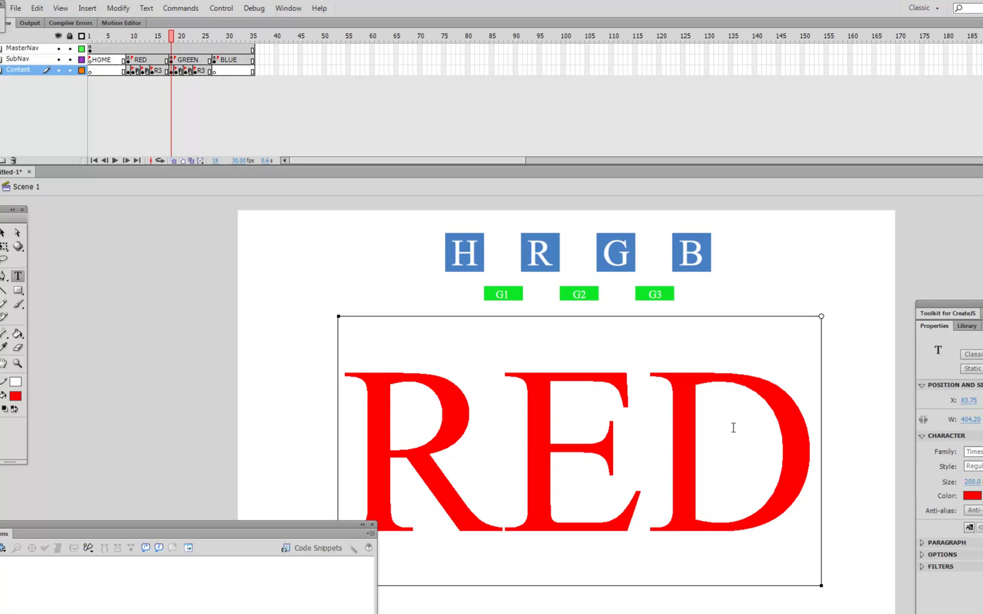
drag(814, 429, 365, 418)
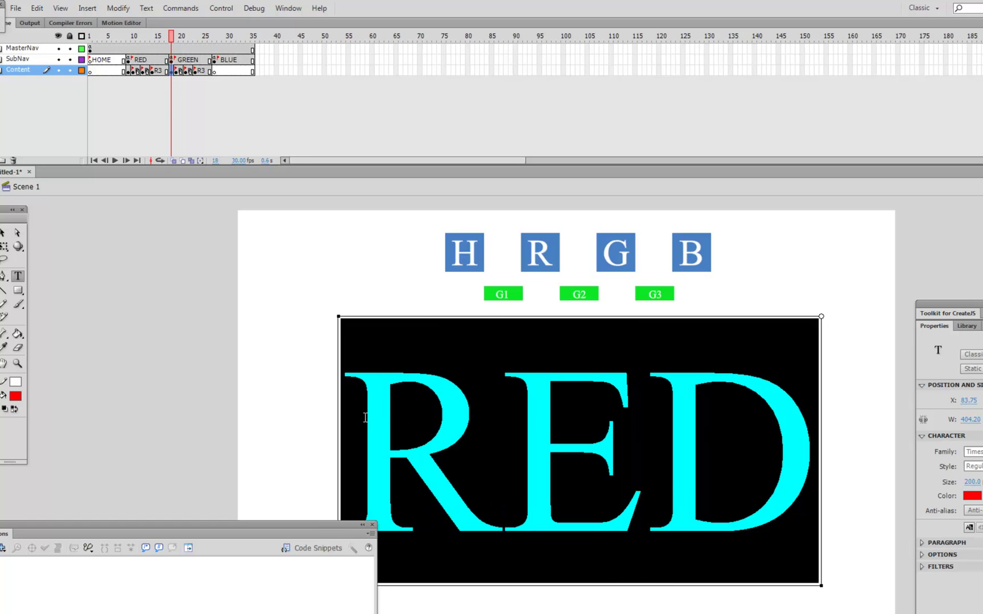
text(Green)
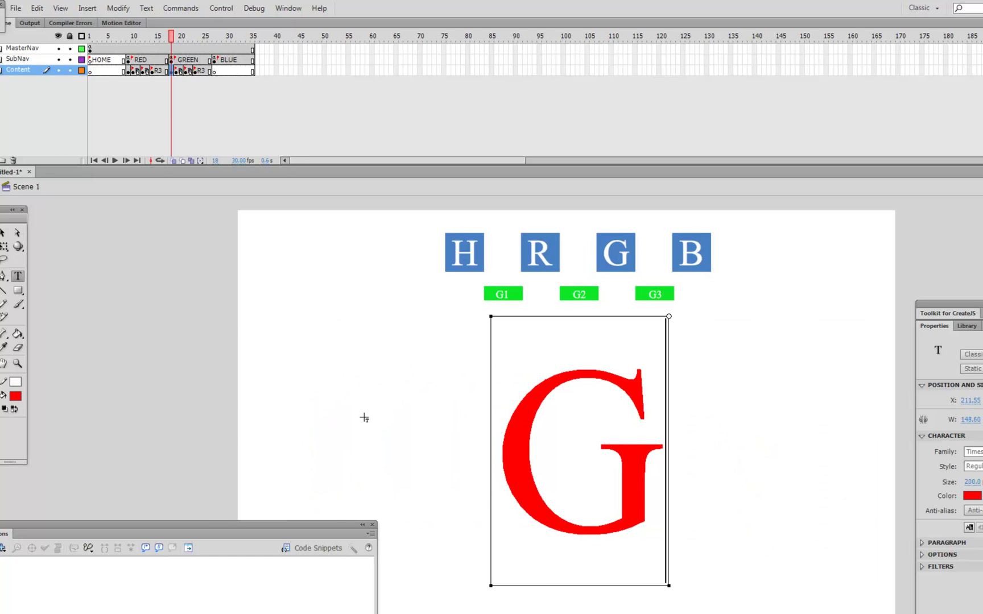
text(REEN)
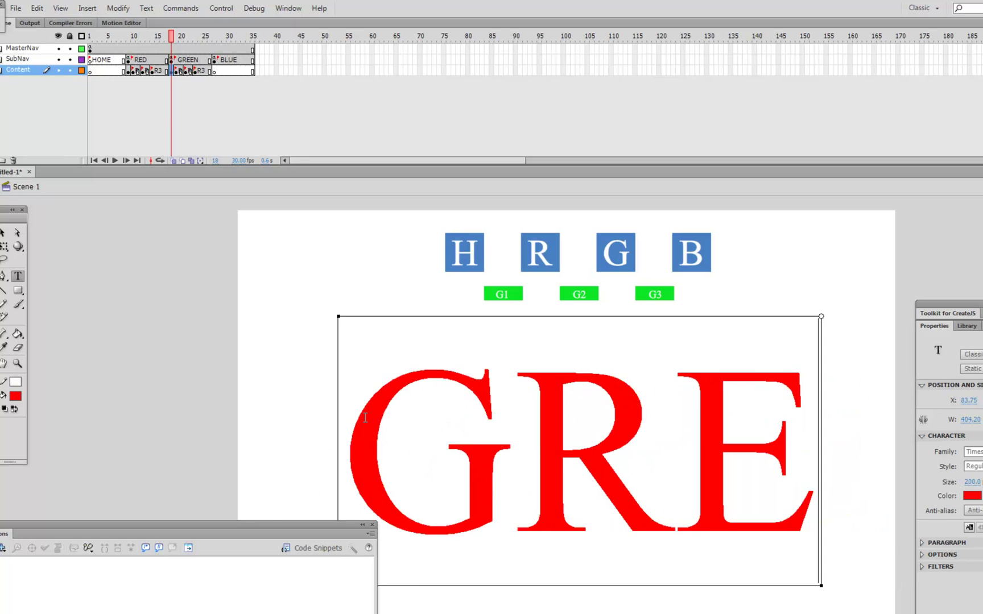
text(reen)
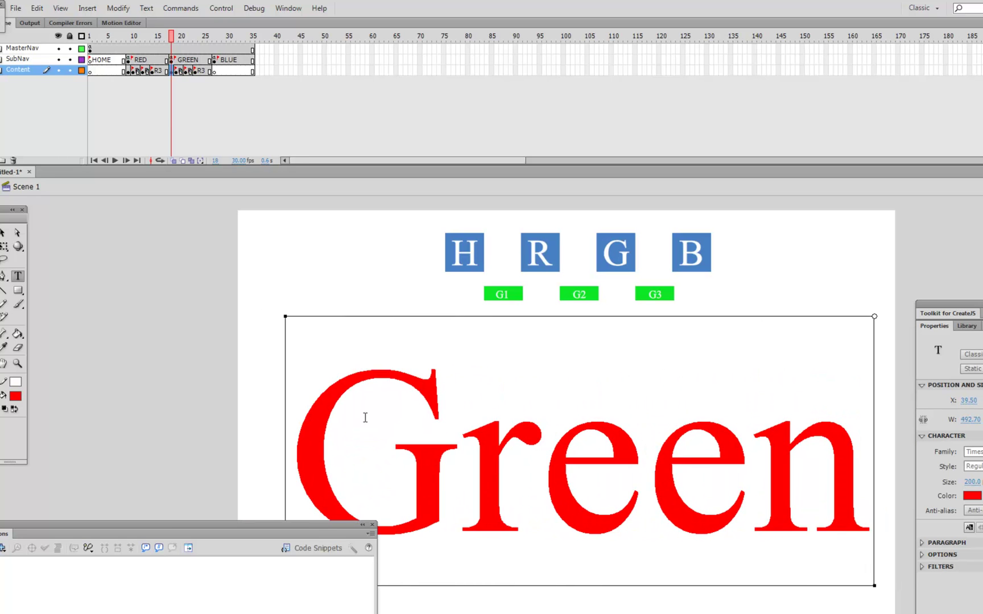
click(3, 234)
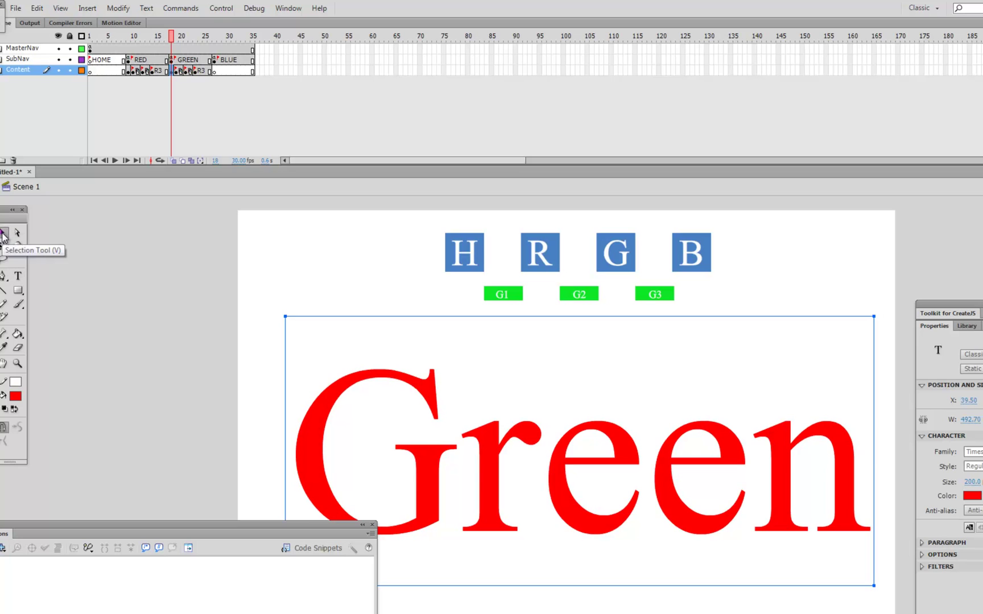
click(974, 496)
click(654, 294)
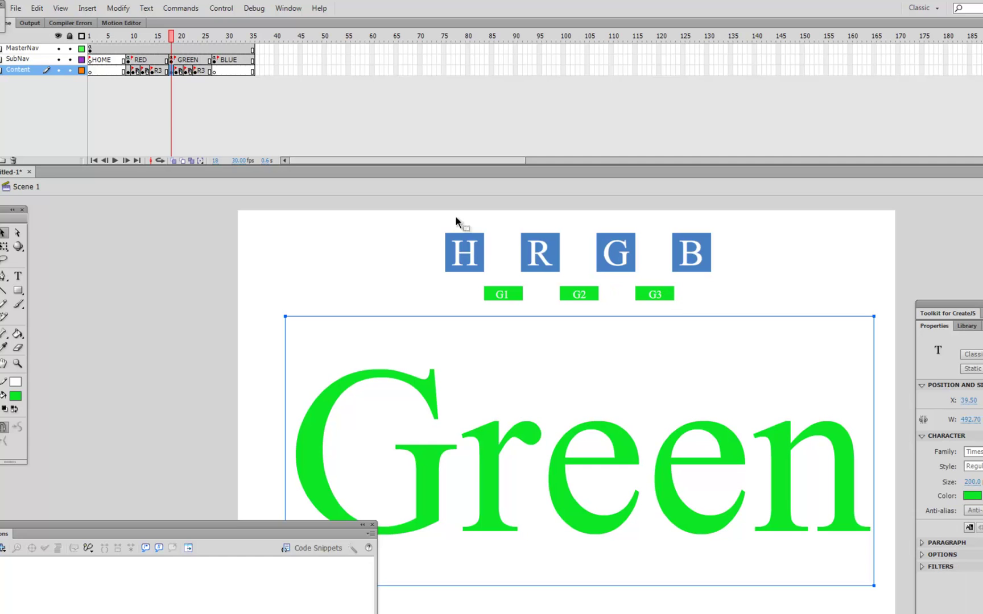
Recolour only the red rectangle at Content frame 19 with the green sampled from the sub-navigation button
click(178, 74)
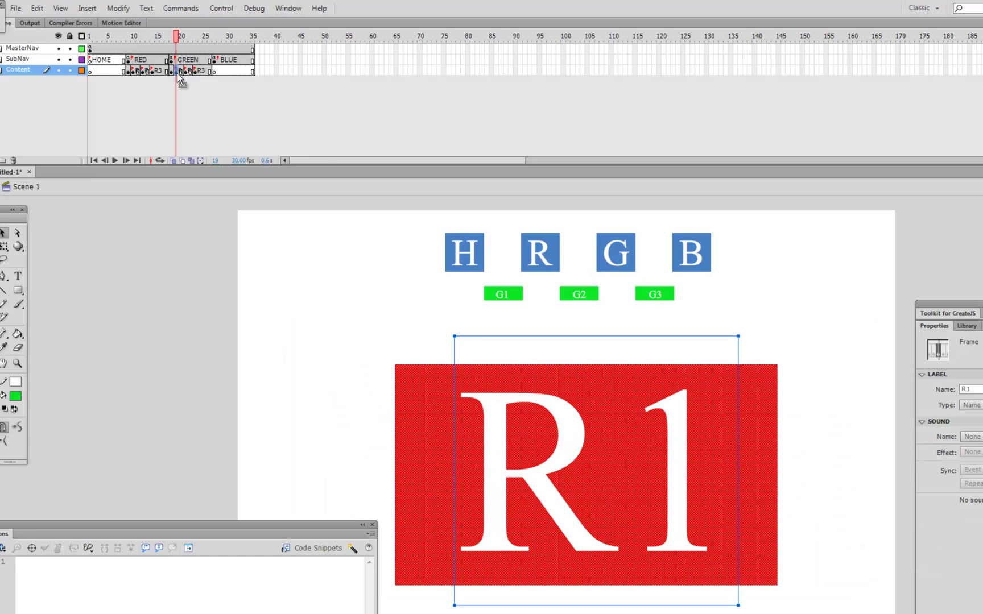
click(415, 411)
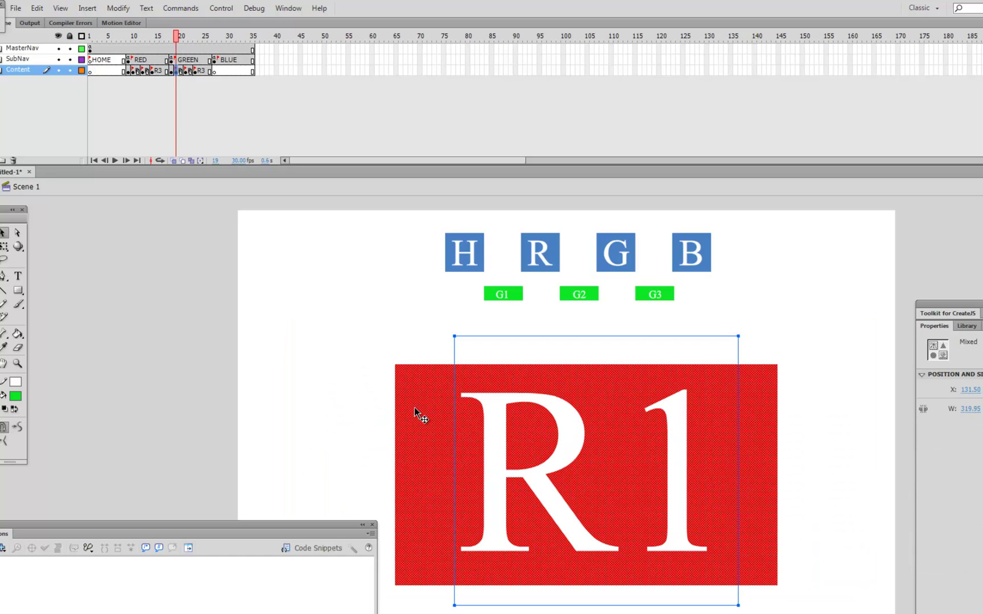
click(349, 373)
click(403, 376)
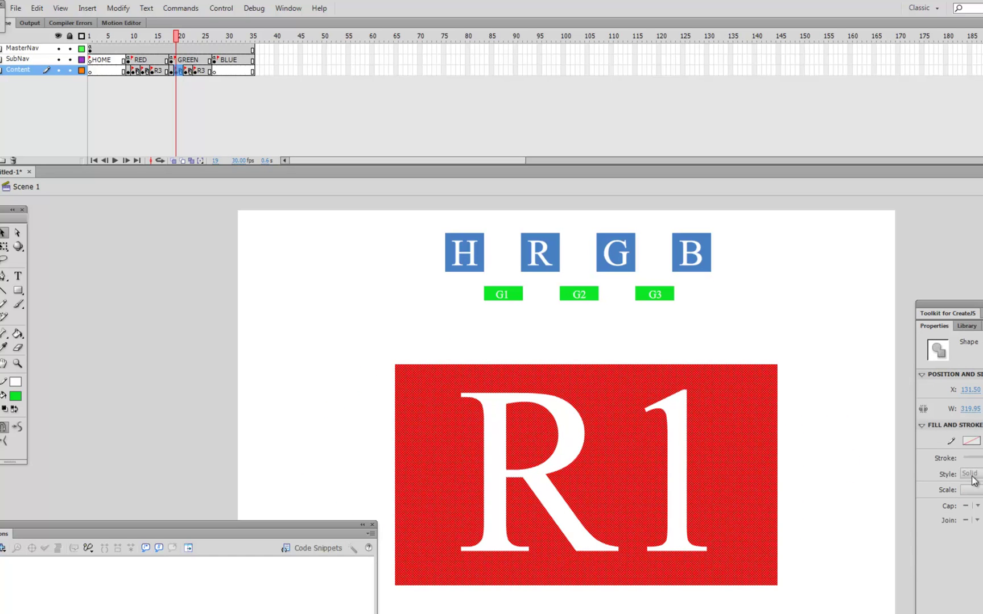
click(982, 440)
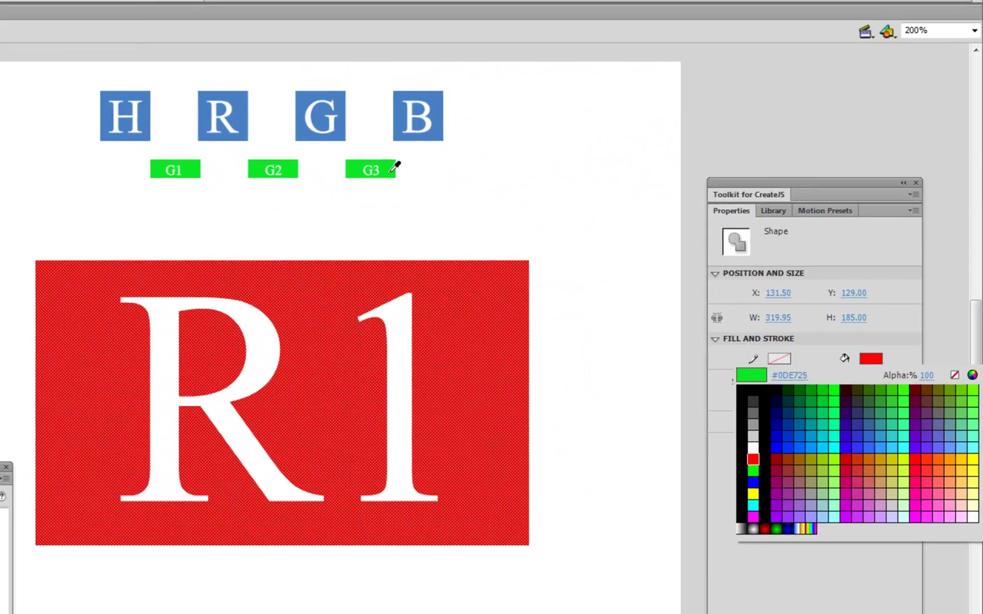
click(669, 296)
Change the R1 text at Content frame 19 to "G1", deselect it and reselect that keyframe
double_click(249, 364)
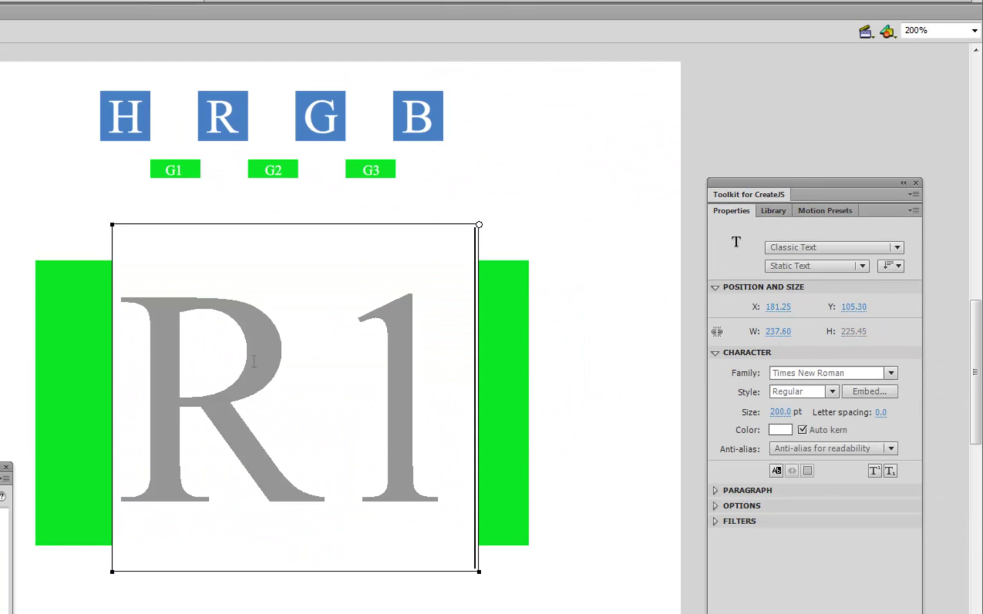
drag(282, 358, 160, 358)
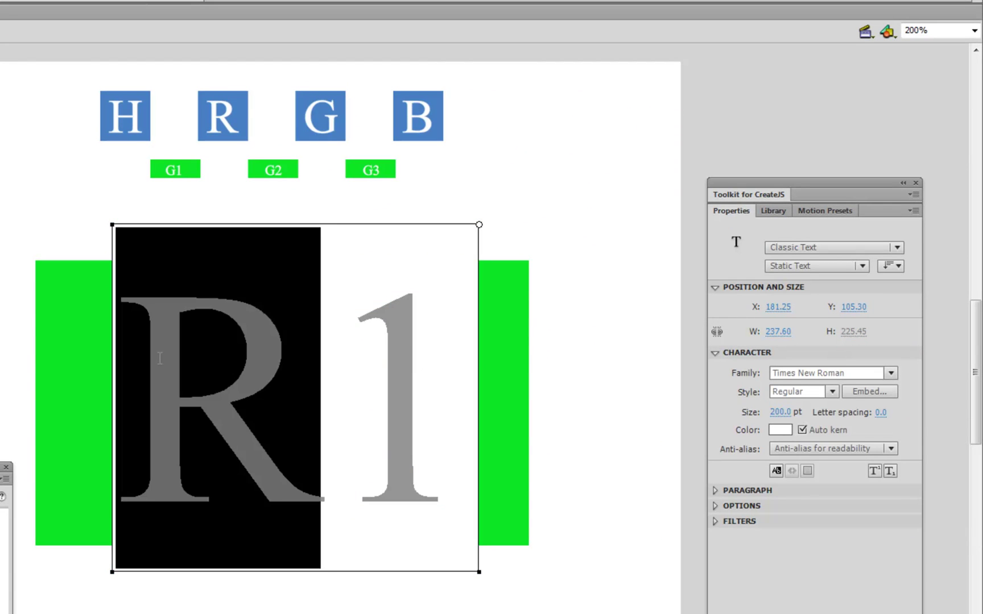
text(G)
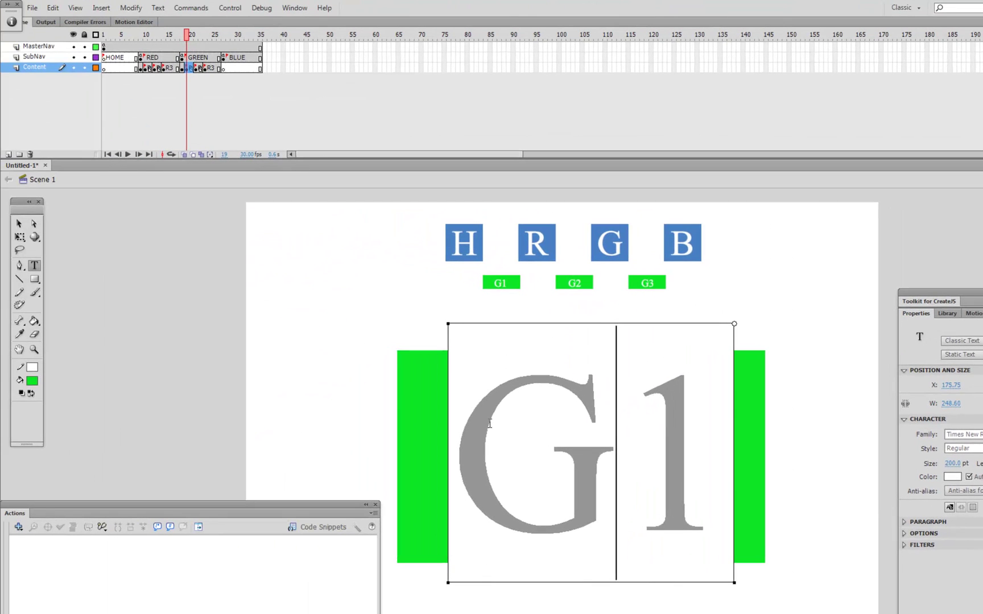
click(18, 224)
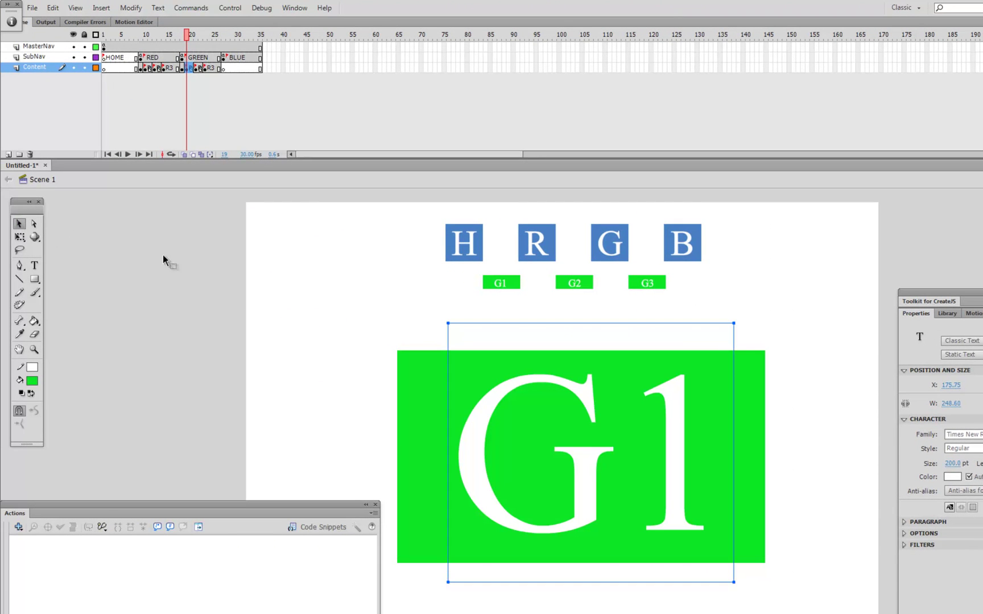
click(313, 281)
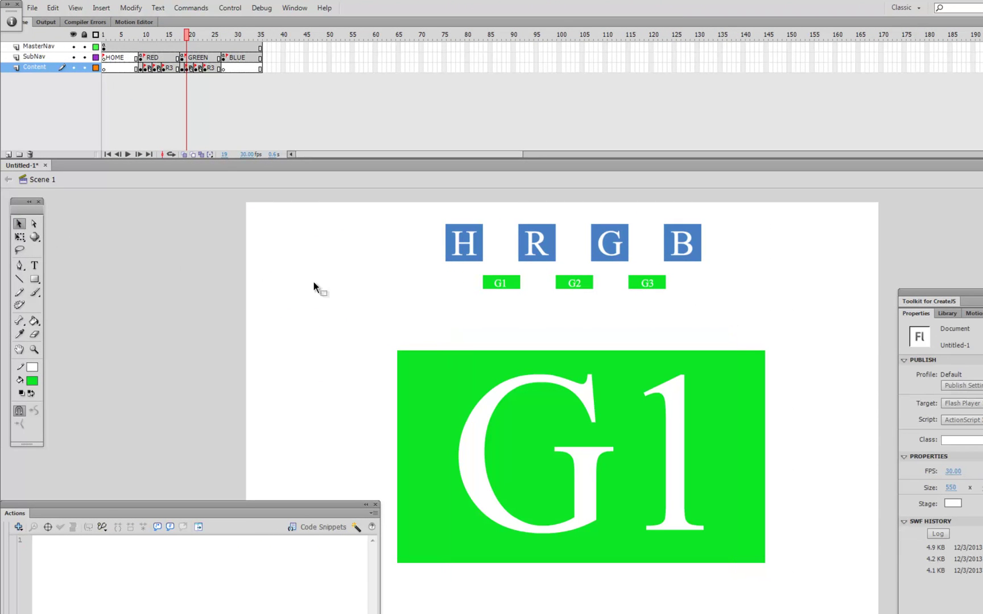
click(184, 68)
click(187, 69)
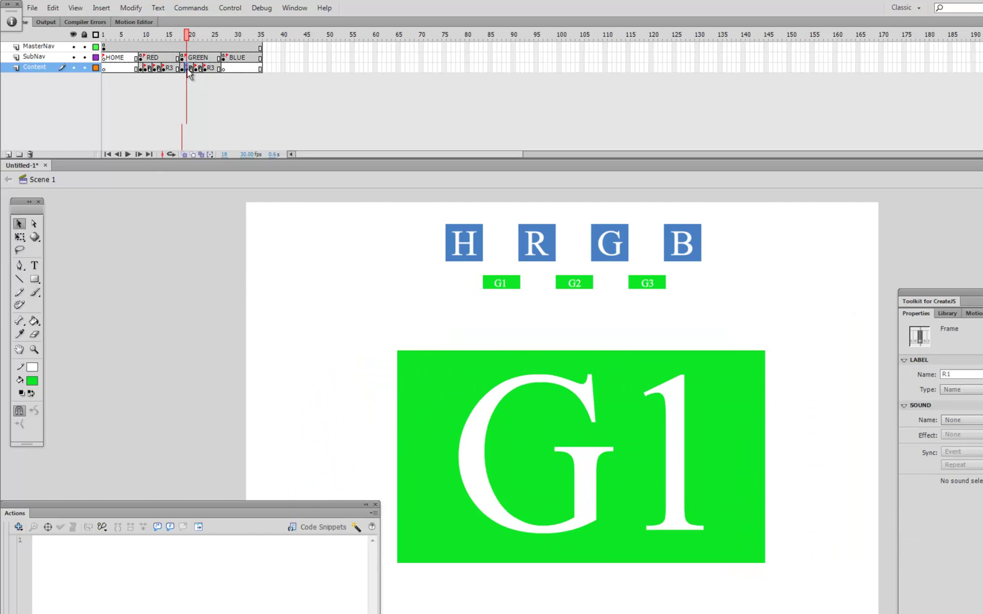
Change the R2 text at Content frame 21 to "G2"
click(197, 69)
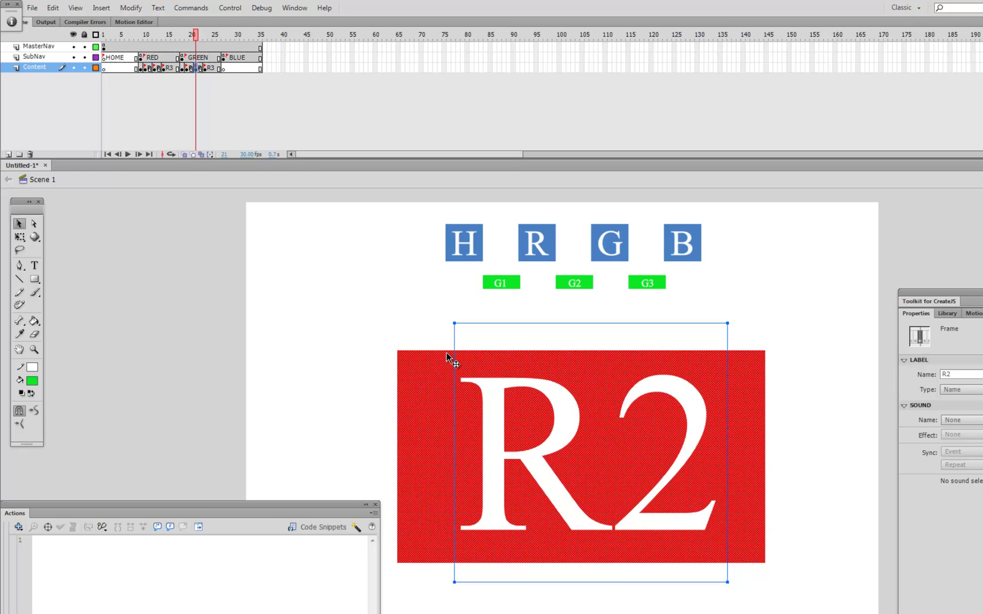
click(795, 384)
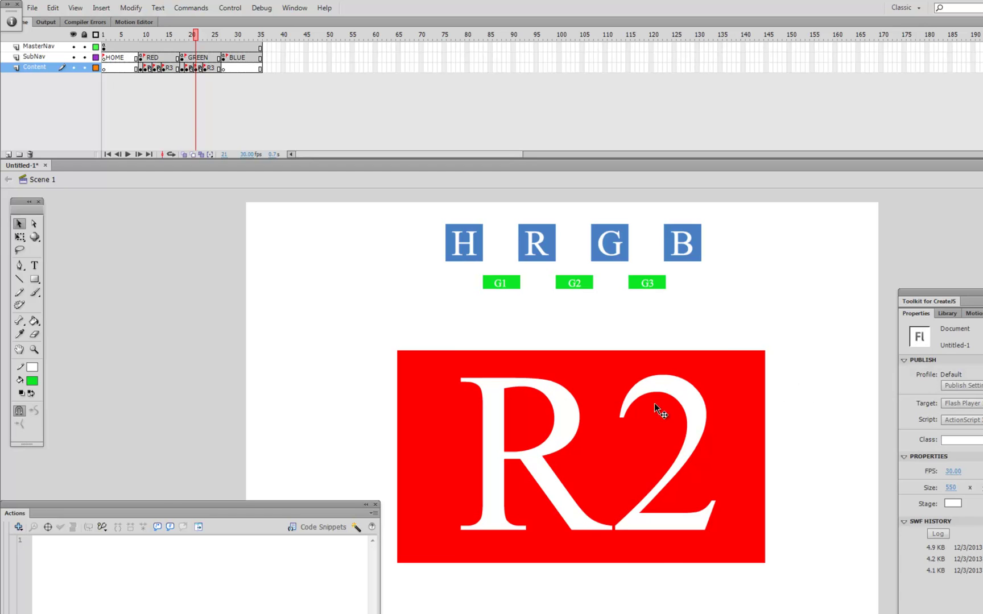
double_click(560, 419)
drag(459, 421, 609, 421)
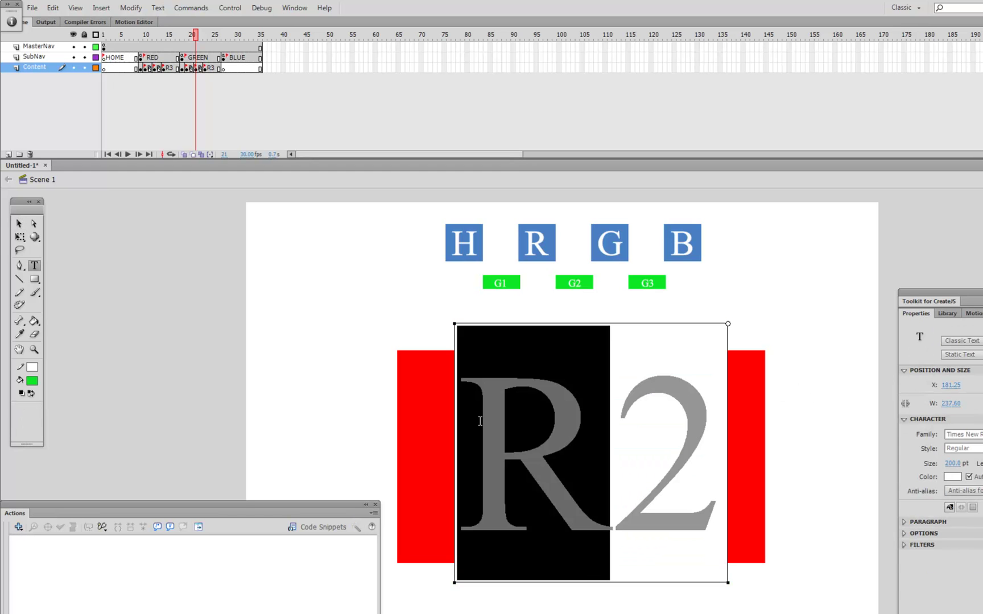
text(G)
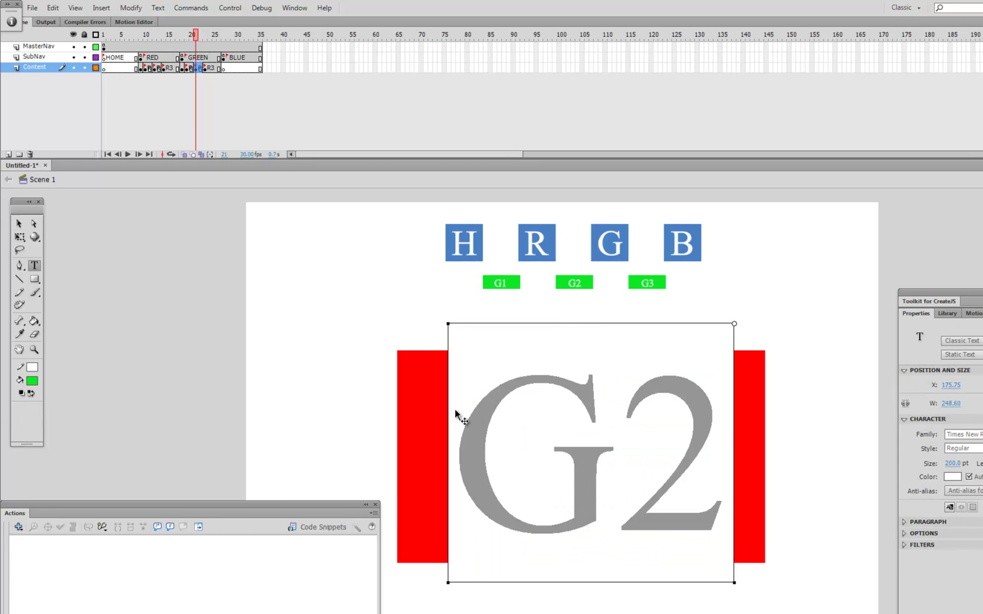
Recolour the red rectangle behind G2 at Content frame 21 with the green sampled from the G3 button
click(19, 224)
click(399, 380)
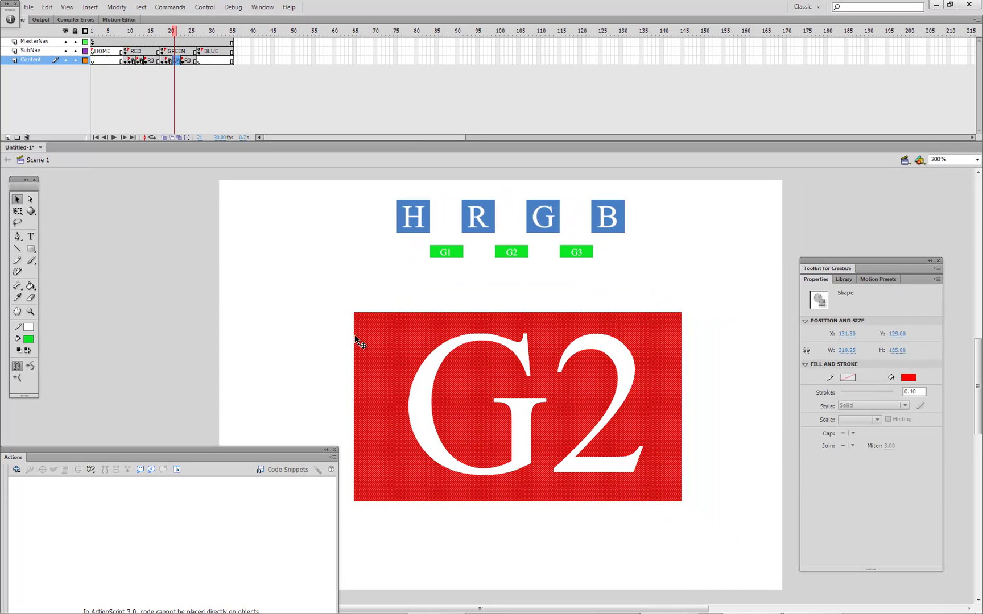
click(908, 377)
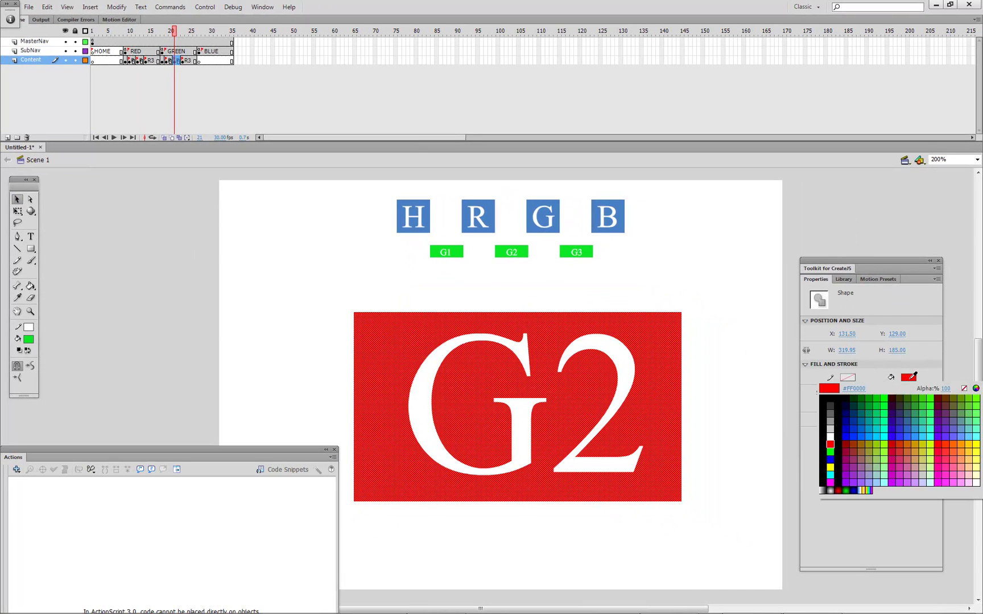
click(590, 250)
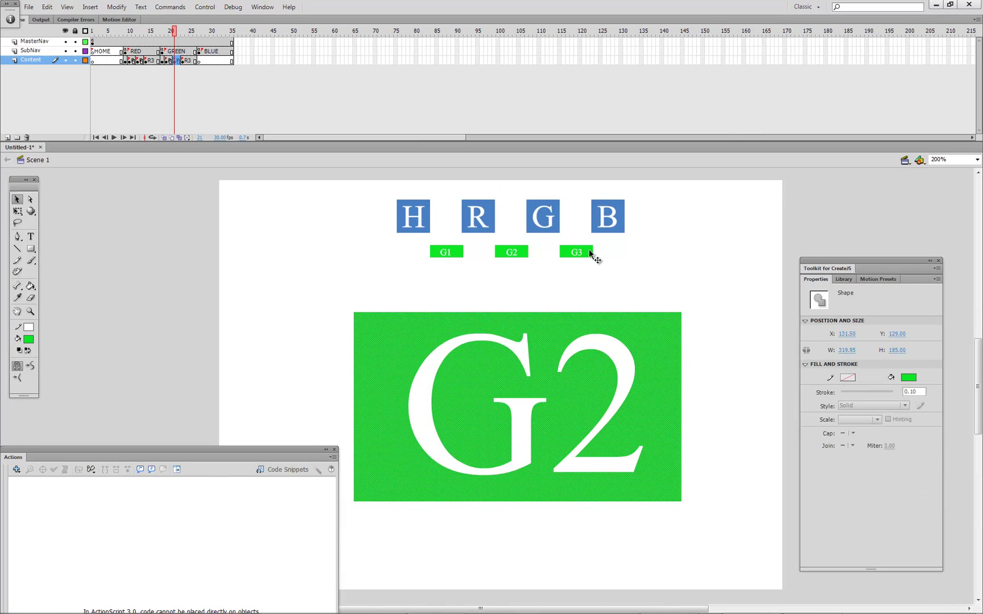
Recolour the red rectangle behind the R3 text in the GREEN section's Content frames with the G3 button's green
click(188, 62)
click(701, 322)
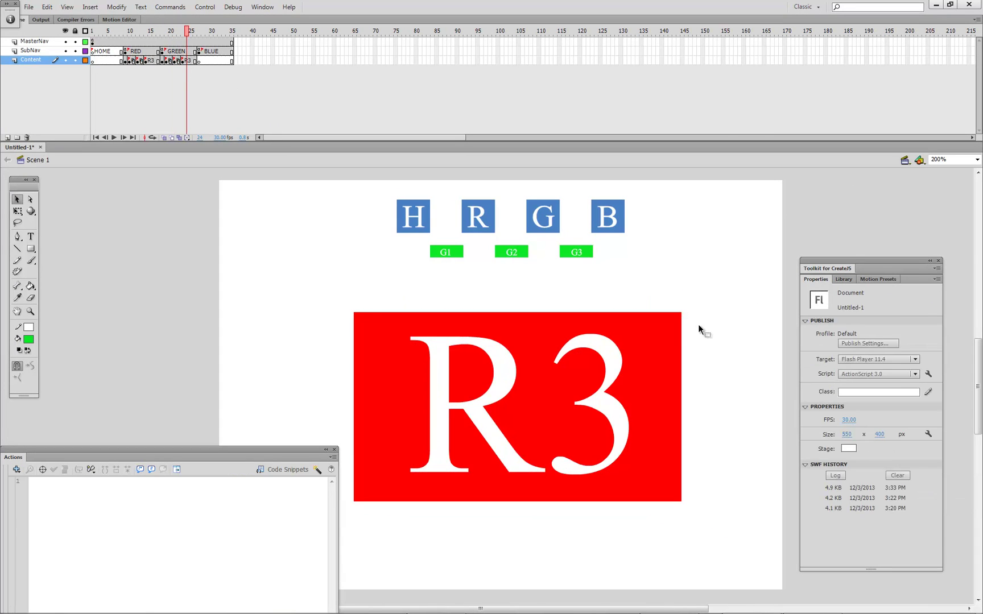
click(670, 335)
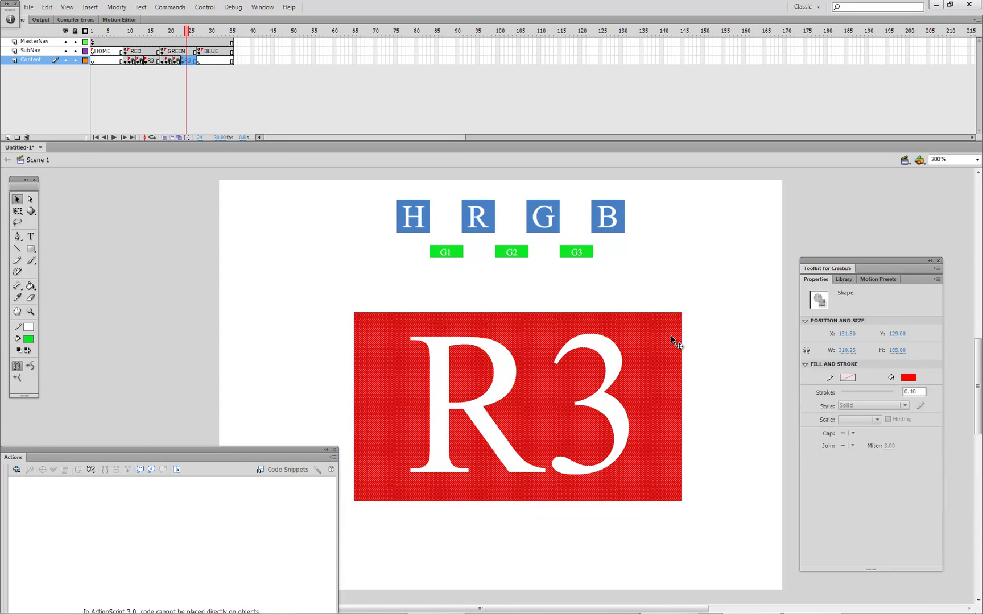
click(908, 377)
click(588, 249)
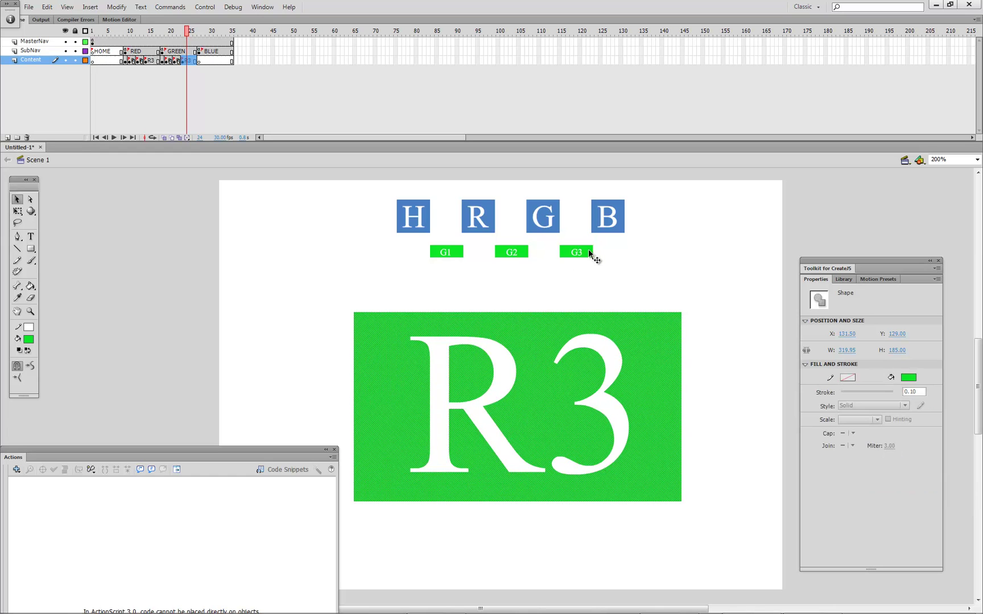
Change the R3 text in the GREEN section's Content frames to "G3" and deselect it
double_click(503, 373)
drag(518, 373, 473, 364)
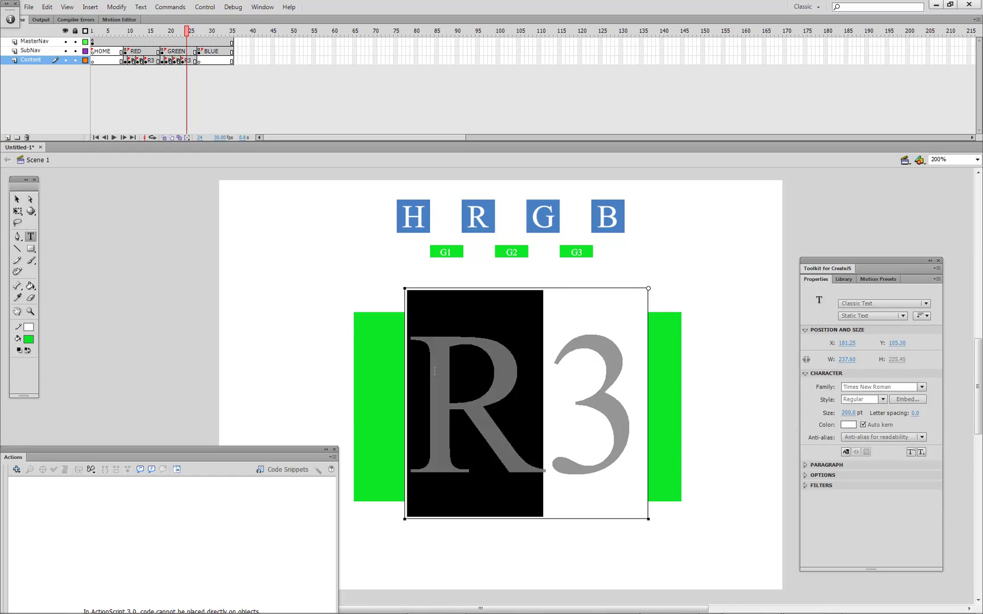
text(G)
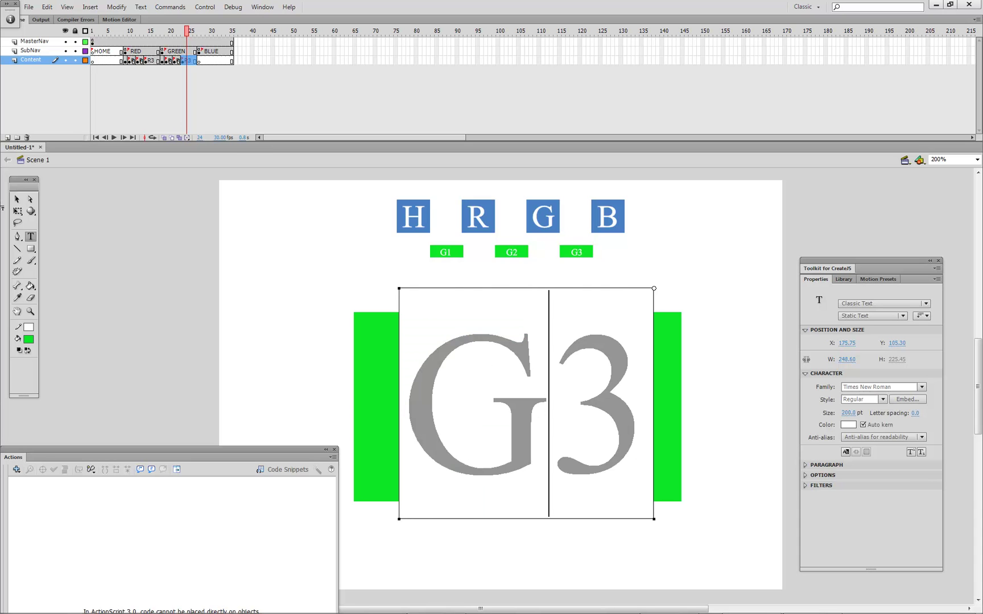
click(16, 199)
click(305, 228)
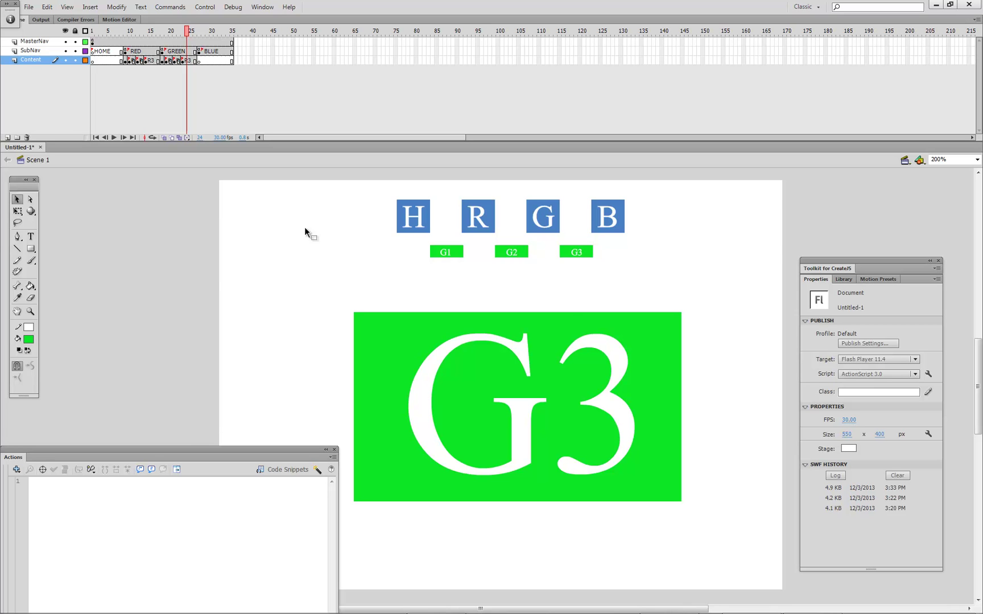
Test the movie, check the output for duplicate frame labels, close the preview and return to the timeline
key(ctrl+Return)
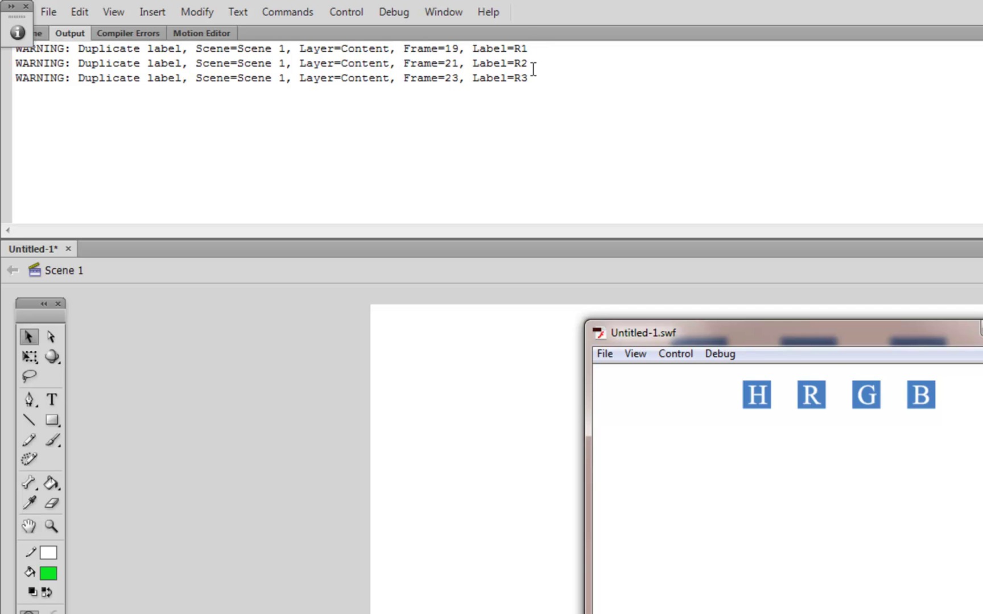
key(ctrl+w)
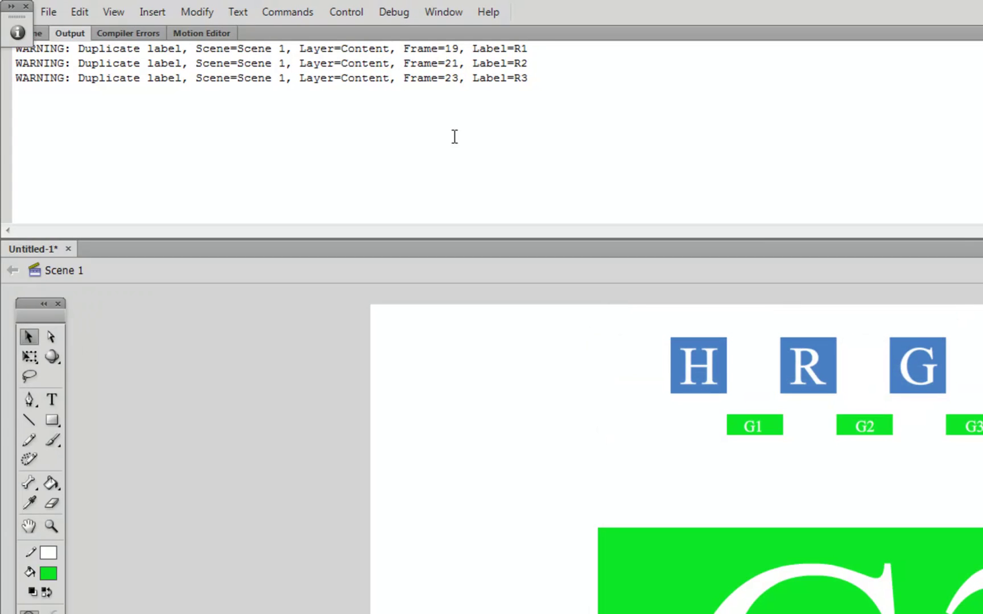
click(41, 36)
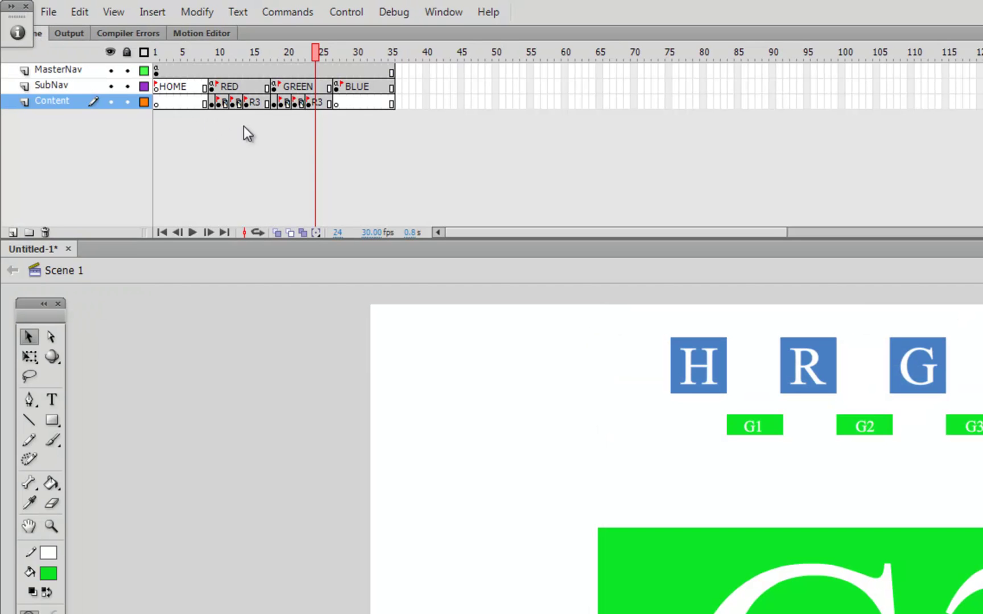
Rename the frame label of the Content keyframe at frame 19 to "G1"
click(279, 104)
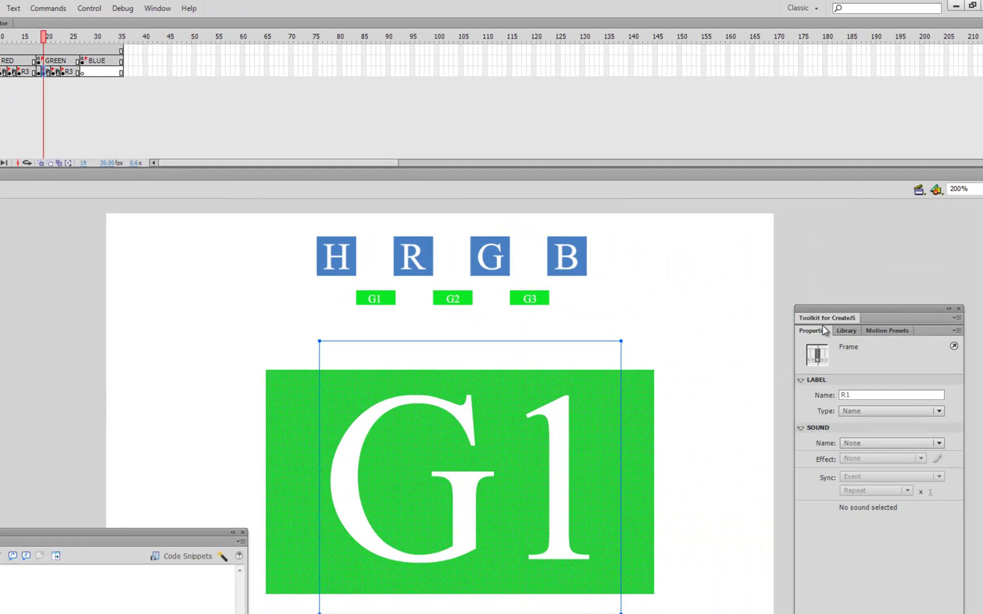
drag(824, 317, 648, 212)
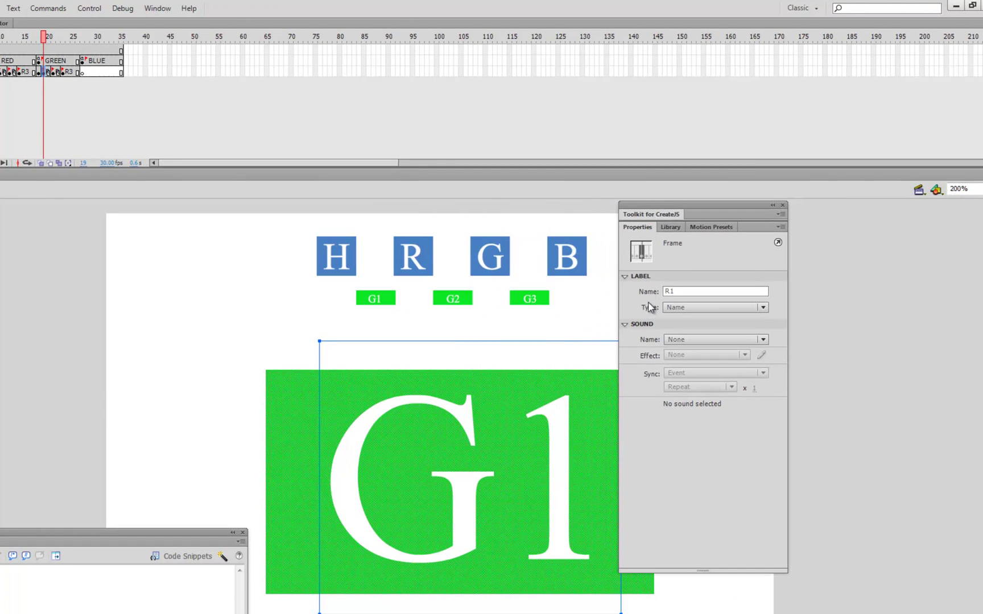
double_click(671, 291)
key(BackSpace)
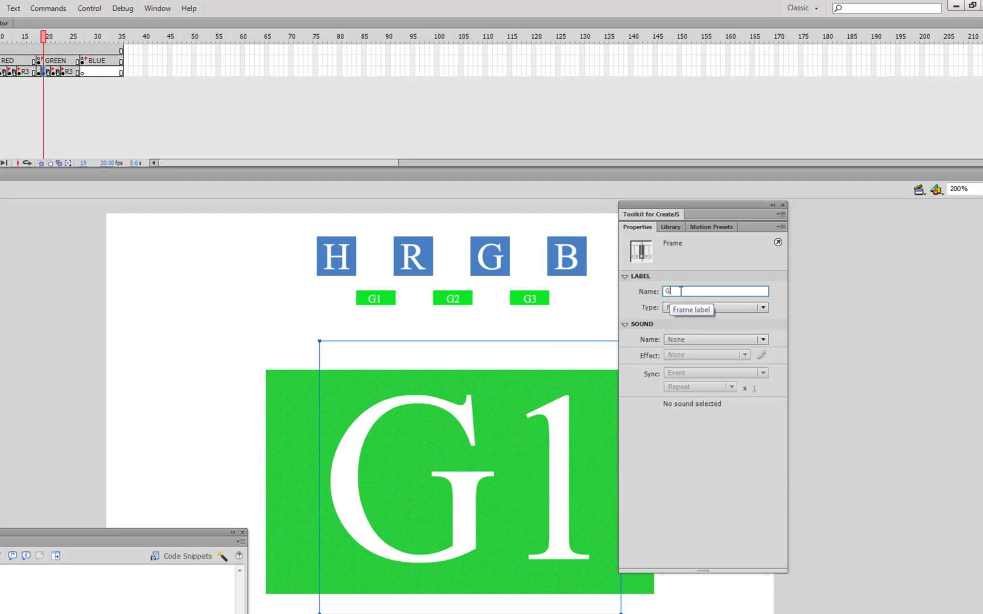
drag(644, 202, 758, 226)
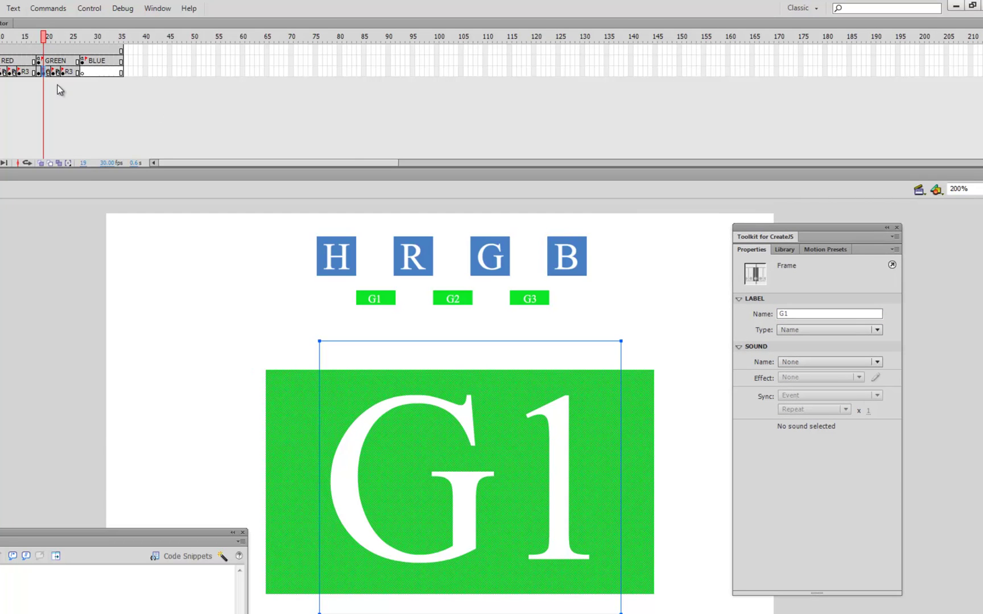
Rename the frame label of the Content keyframe at frame 21 to "G2"
click(48, 73)
click(54, 70)
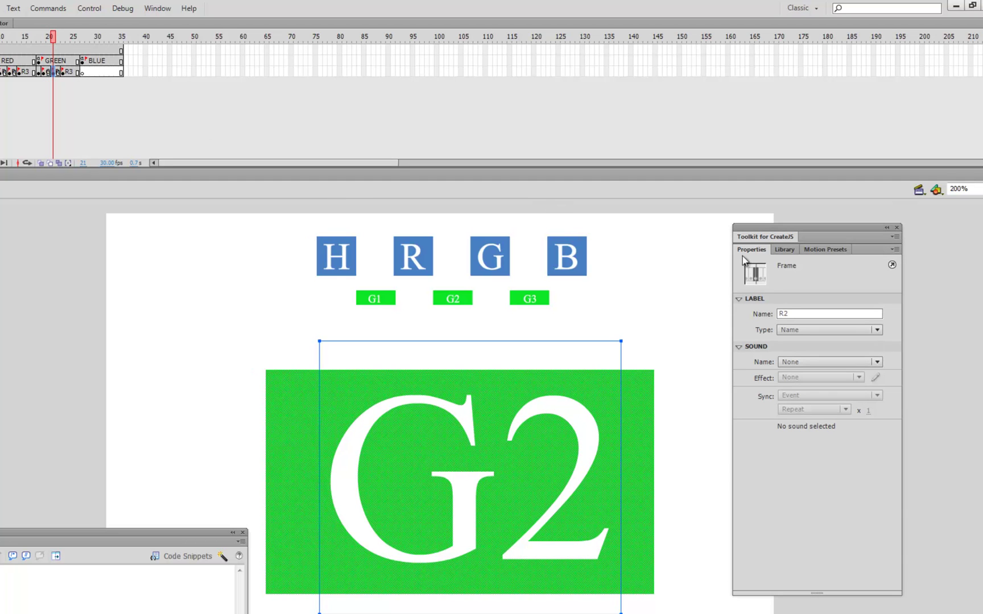
double_click(781, 313)
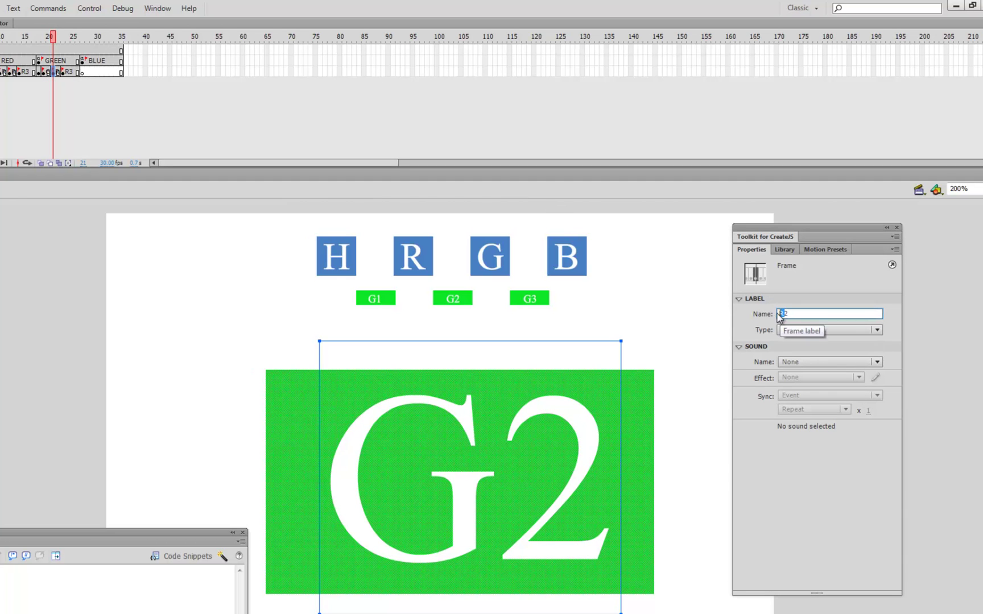
text(G)
Rename the frame label of the Content keyframe at frame 23 to "G3" and deselect everything
click(61, 73)
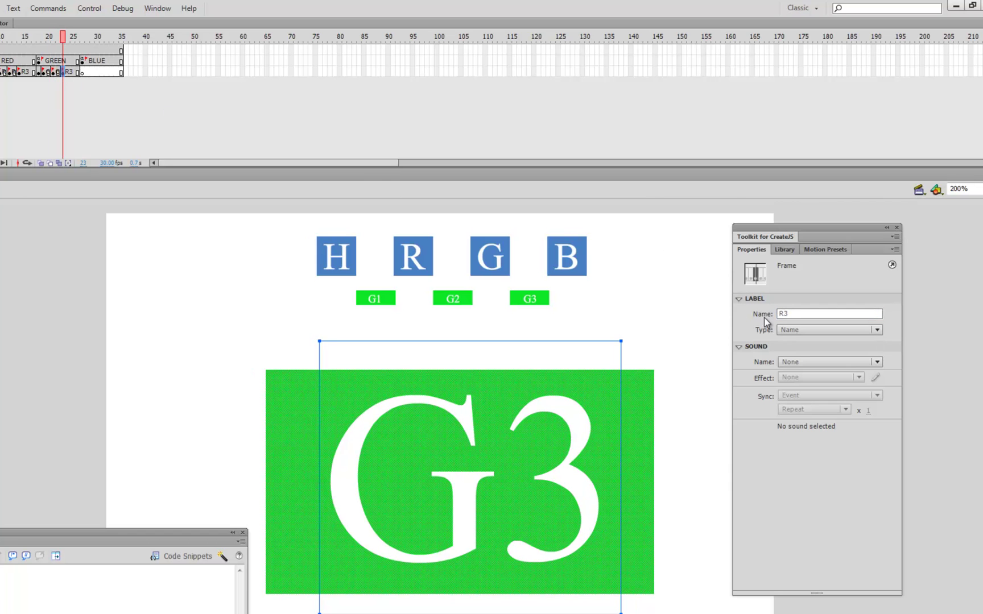
click(783, 314)
drag(784, 314, 774, 314)
text(G)
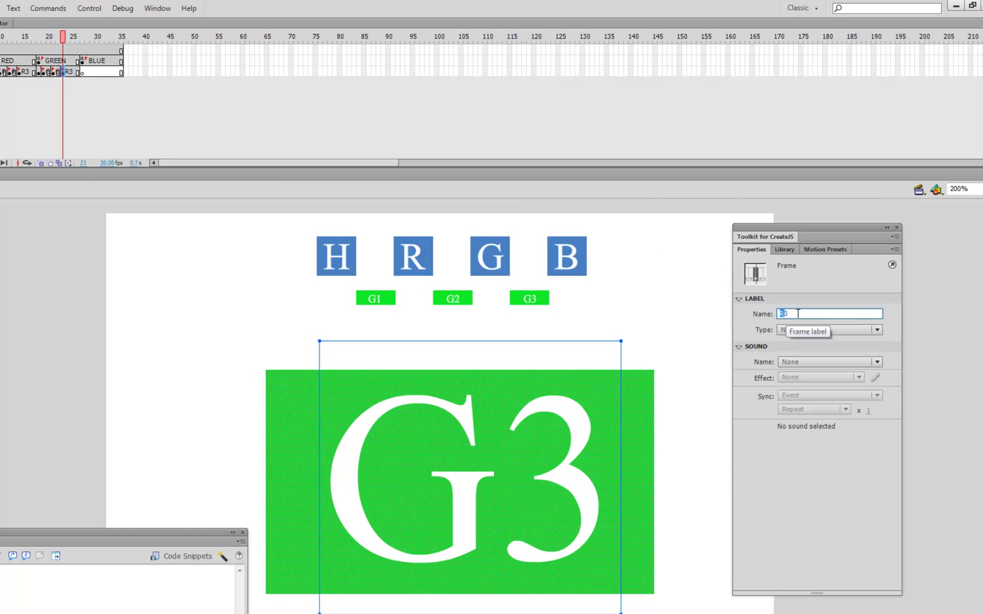
click(809, 489)
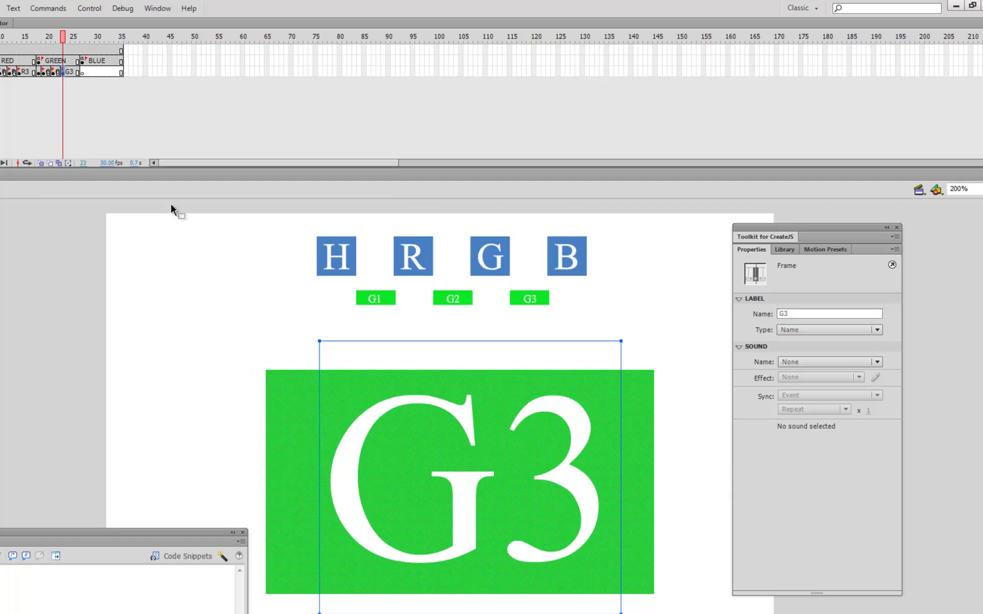
click(207, 279)
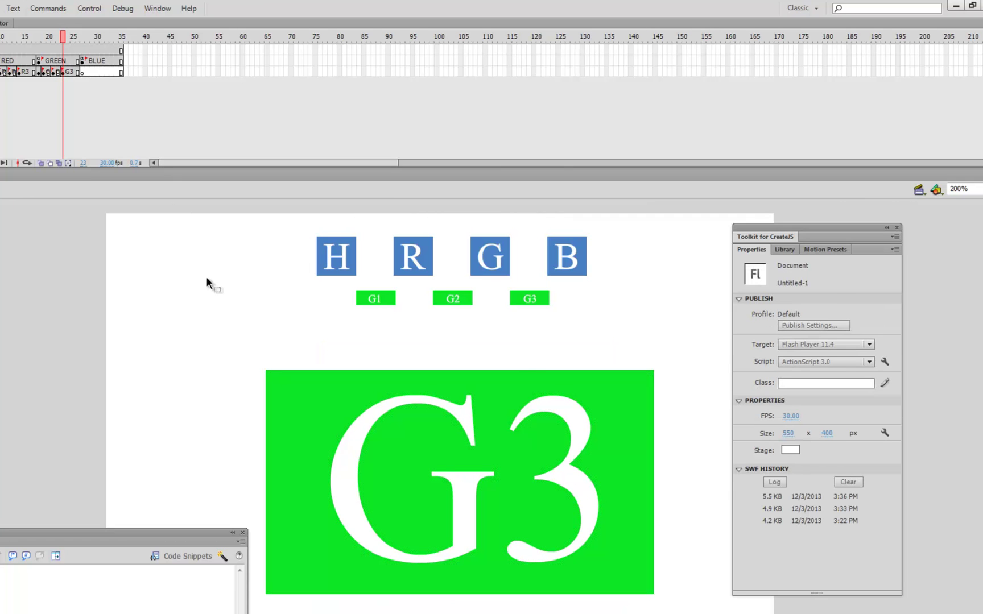
Test the movie and check the RED section with its R1, R2 and R3 sub-navigation buttons
key(ctrl+Return)
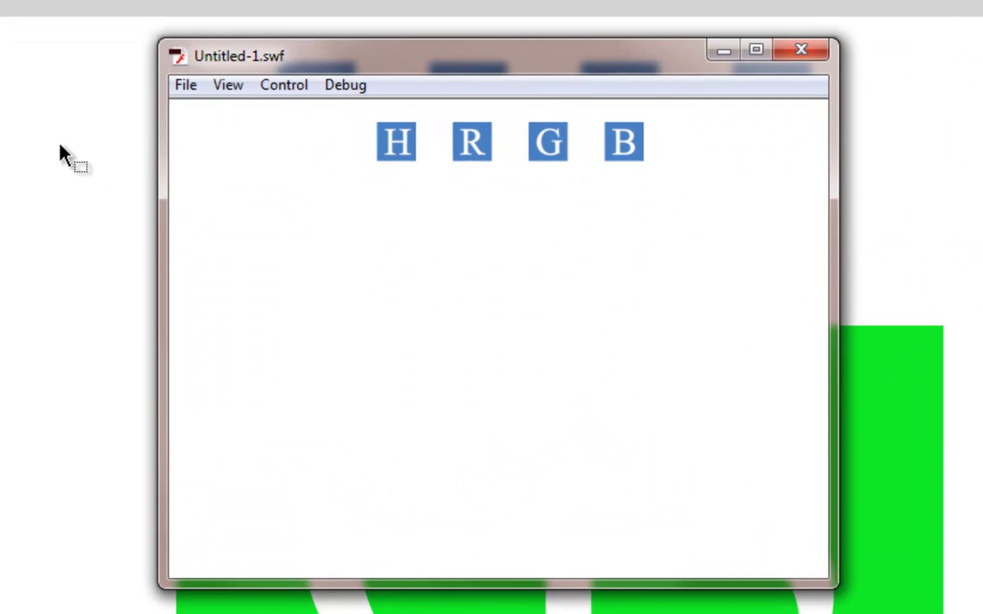
click(474, 150)
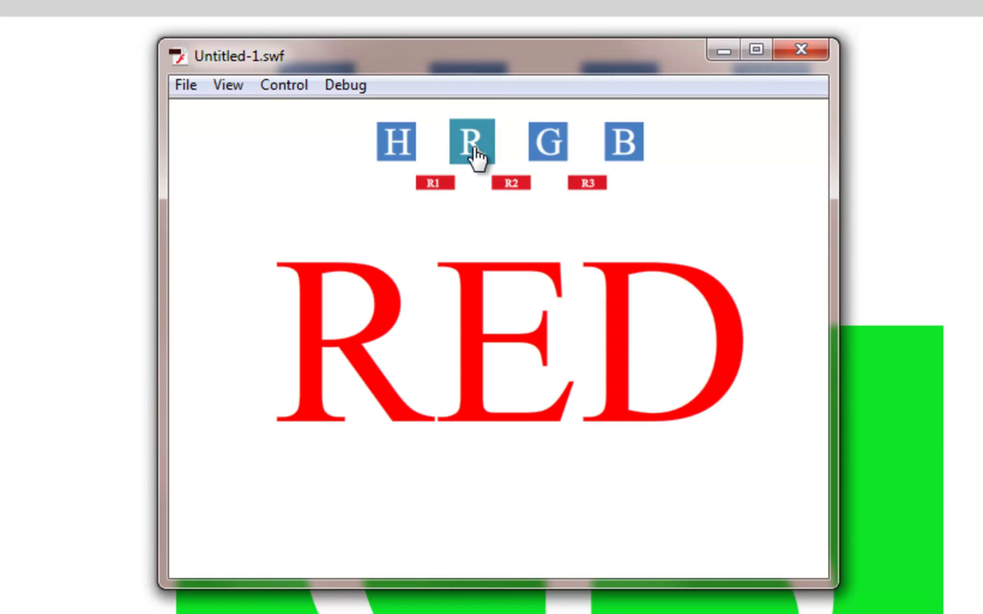
click(442, 186)
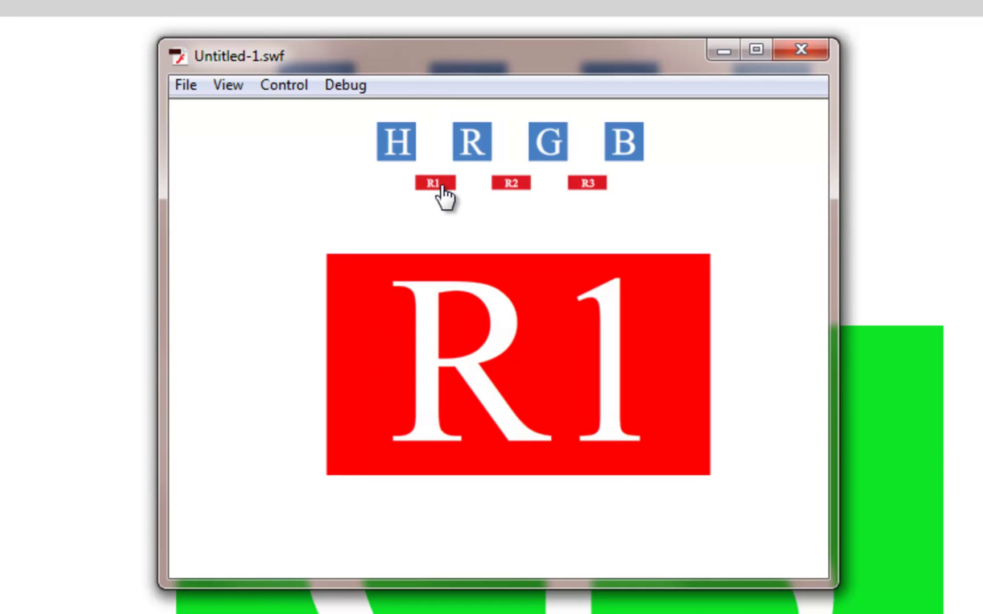
click(519, 186)
click(581, 188)
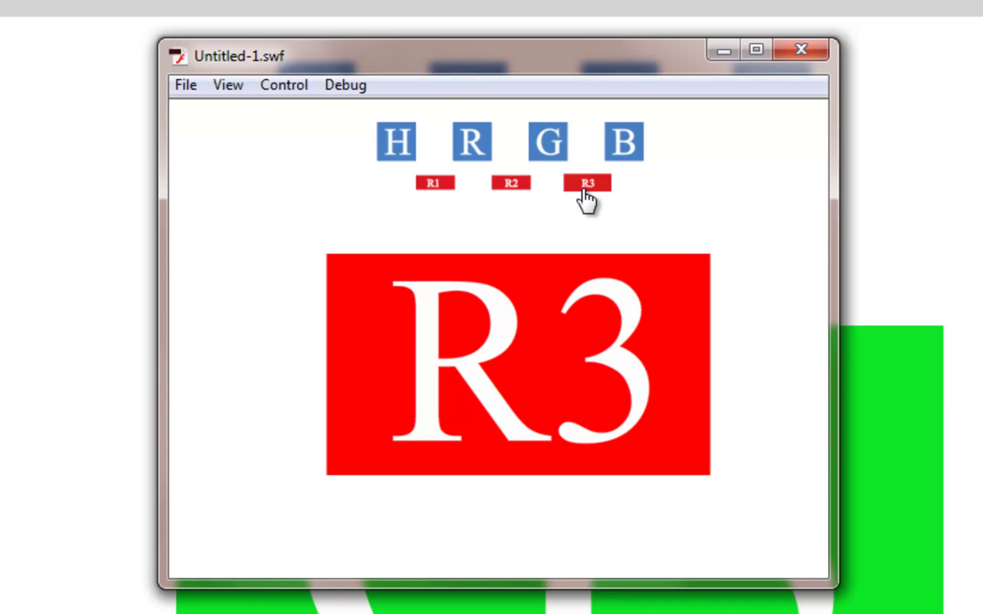
Check the GREEN section with its G1, G2 and G3 buttons in the preview, and close the preview
click(551, 158)
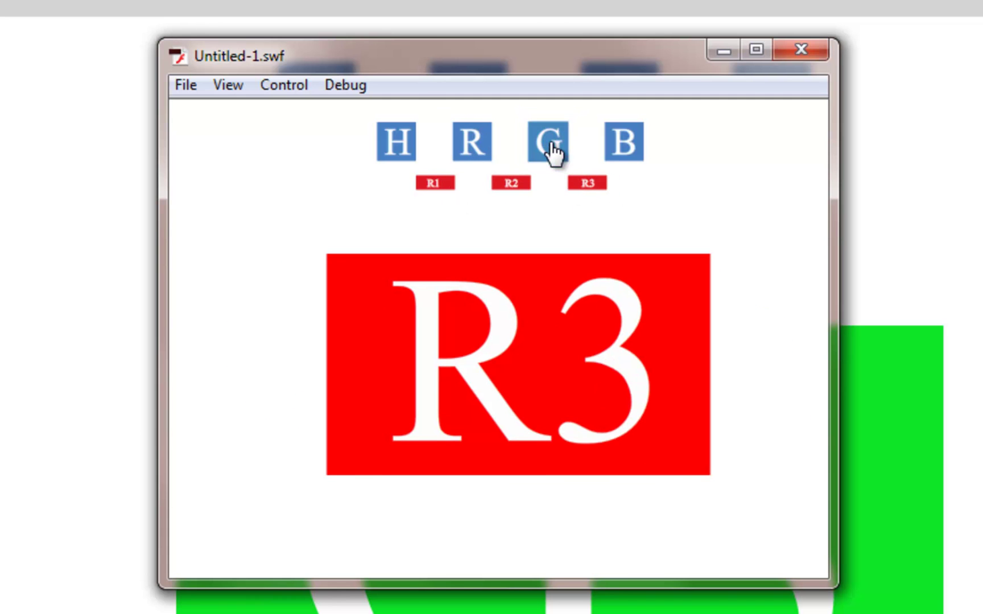
click(436, 187)
click(512, 190)
click(598, 188)
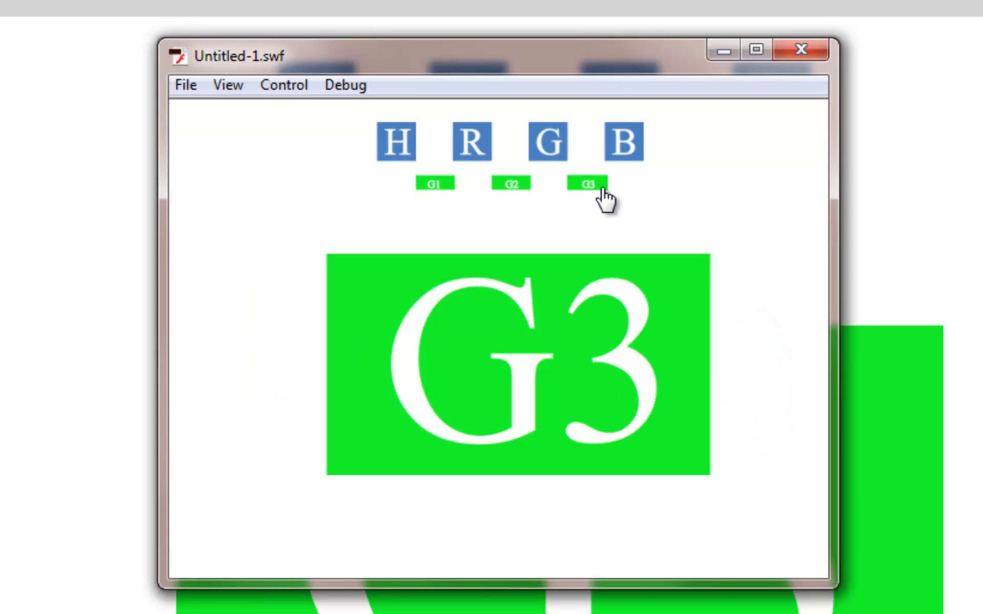
click(812, 56)
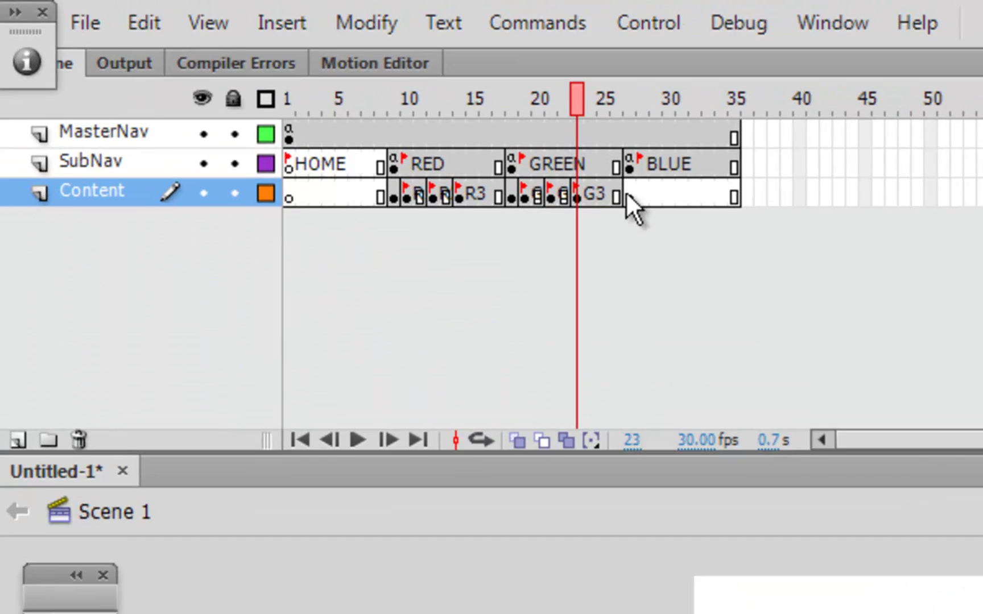
Copy the GREEN section's Content frames 18 to 26 and paste them over Content frames 27 to 35 under BLUE
drag(617, 192, 513, 189)
right_click(484, 161)
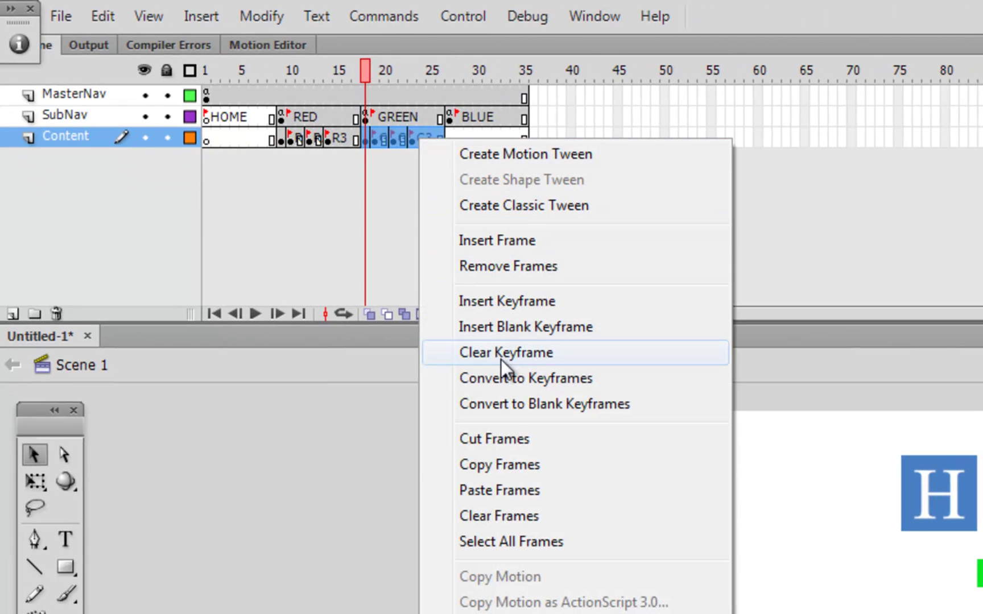
click(517, 465)
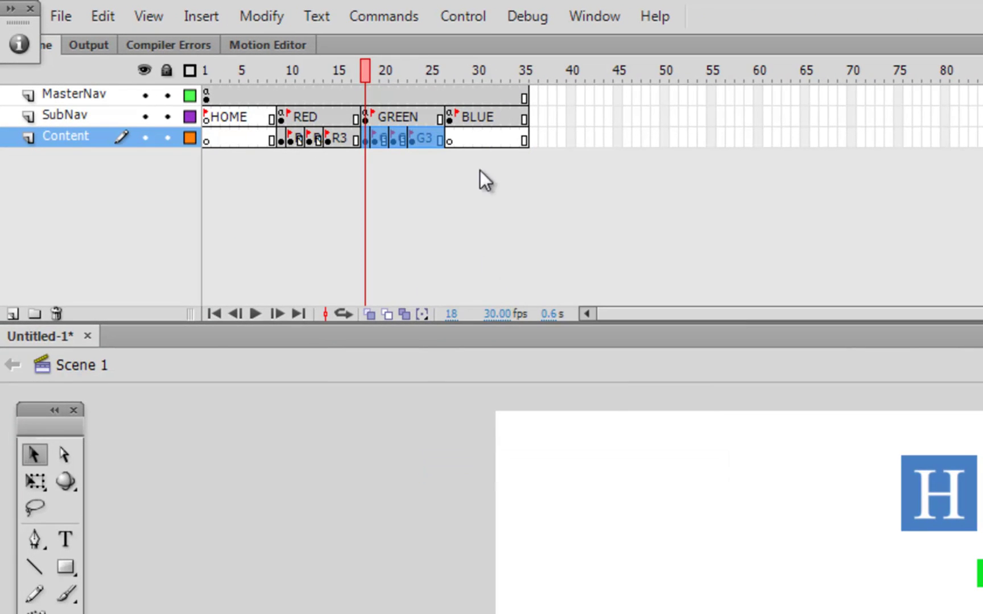
drag(526, 138, 449, 141)
right_click(488, 142)
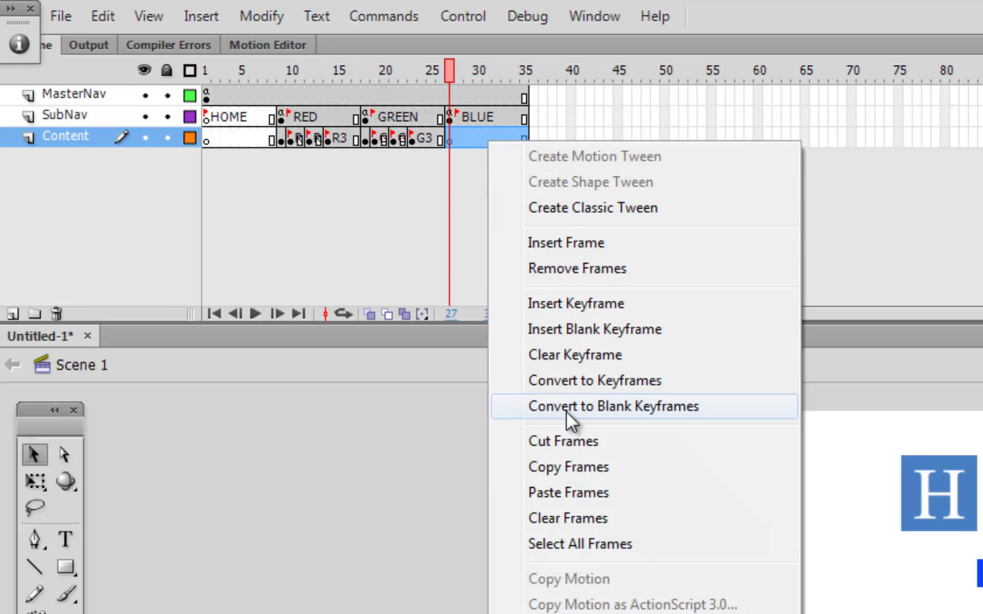
click(583, 493)
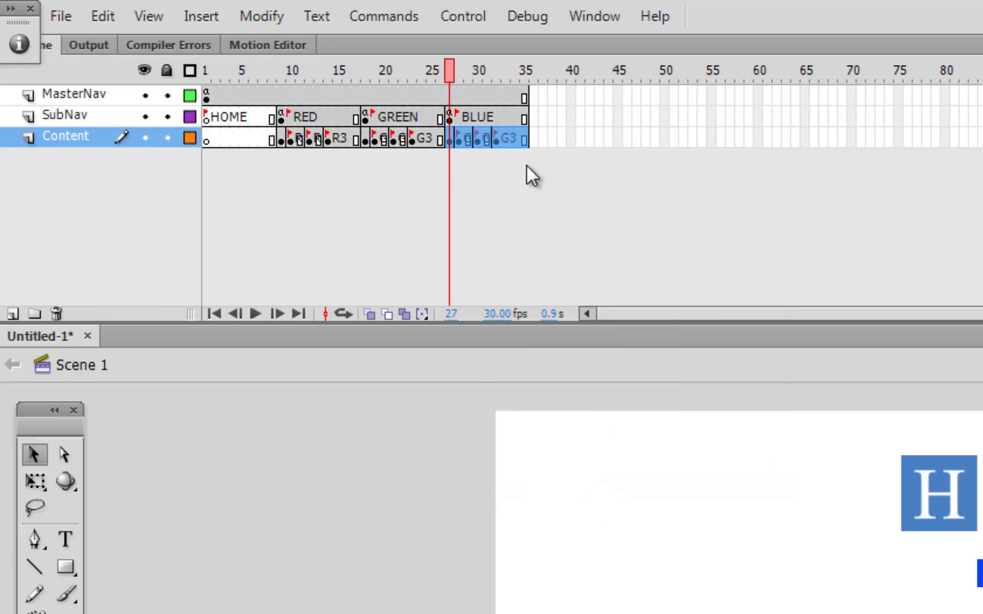
Rename the label of the Content keyframe at frame 28 under BLUE to "B1"
drag(450, 64, 412, 70)
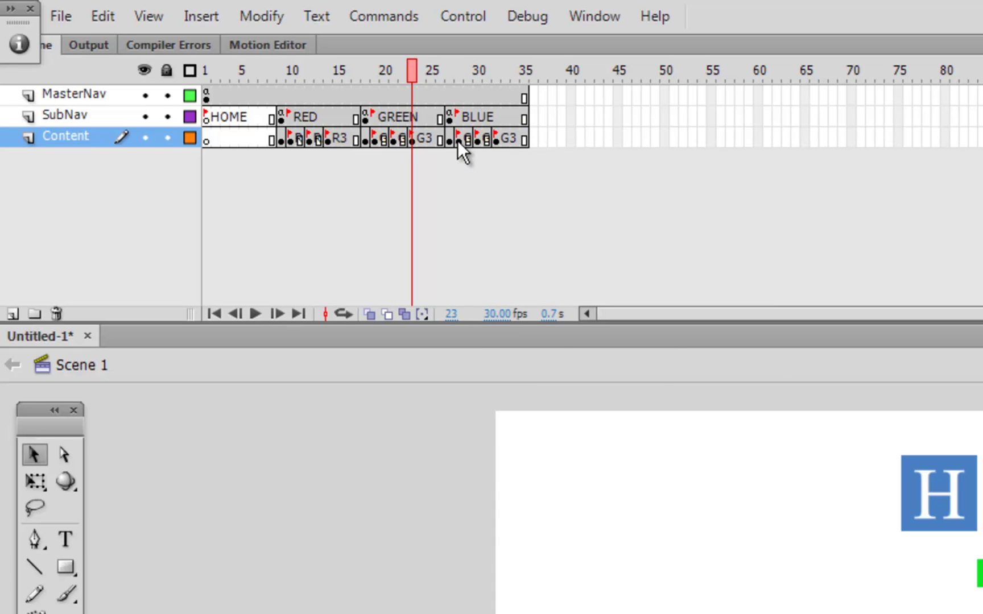
click(458, 139)
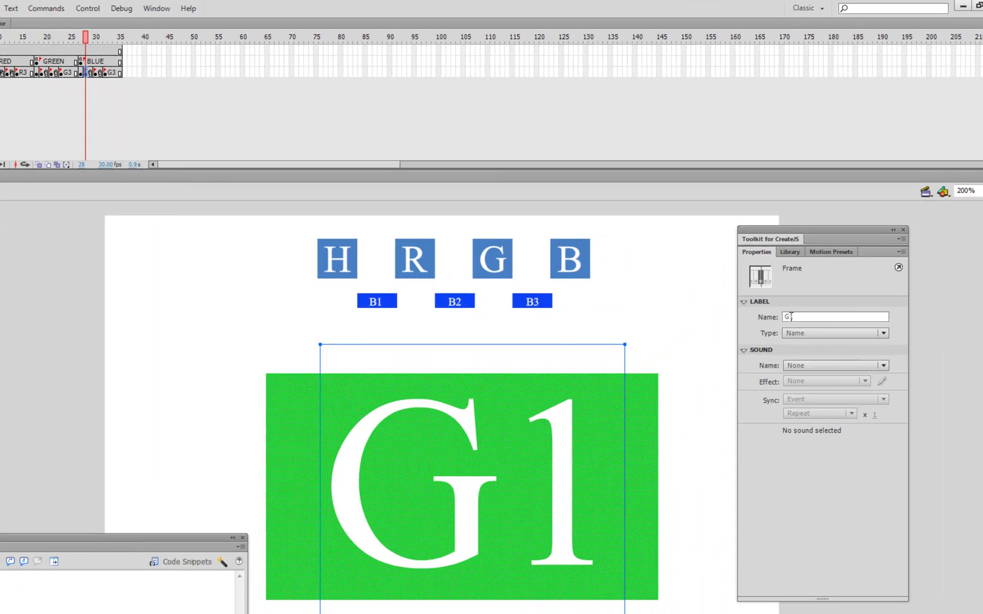
double_click(961, 358)
key(BackSpace)
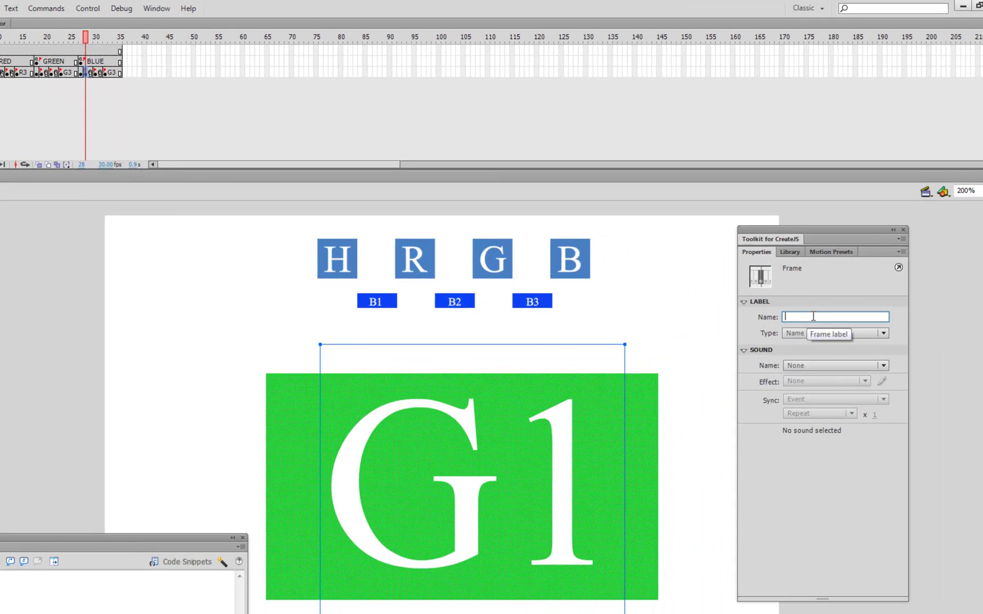
text(B1)
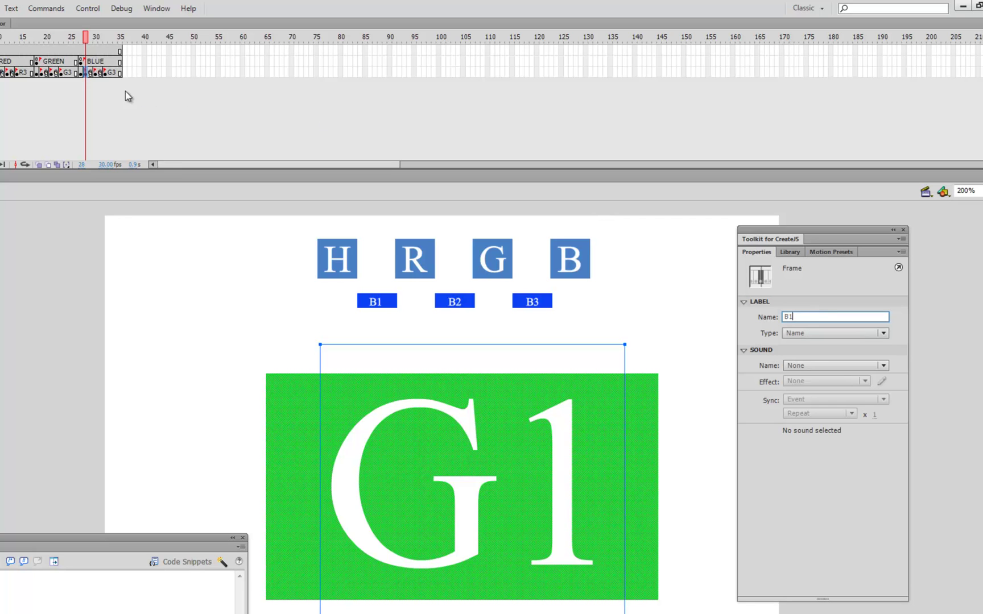
Rename the frame labels G2 and G3 on the Content keyframes under BLUE to "B2" and "B3"
click(95, 74)
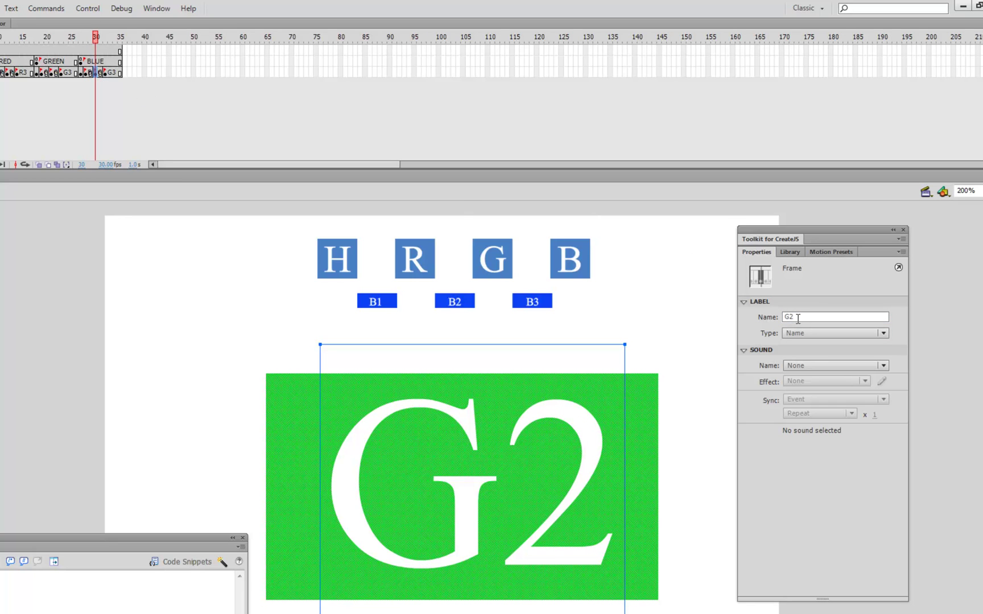
drag(792, 319, 772, 323)
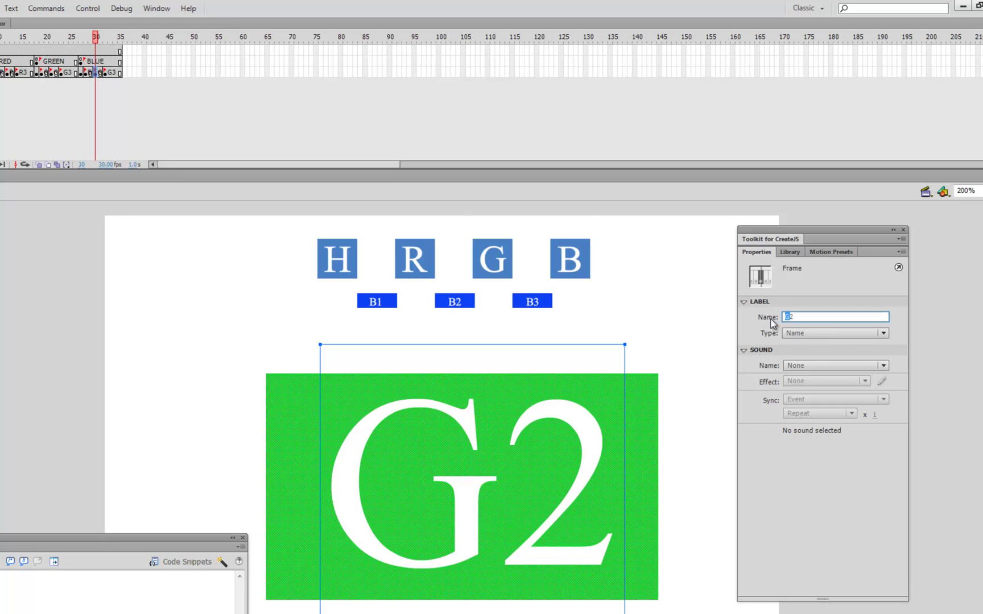
text(B)
click(109, 74)
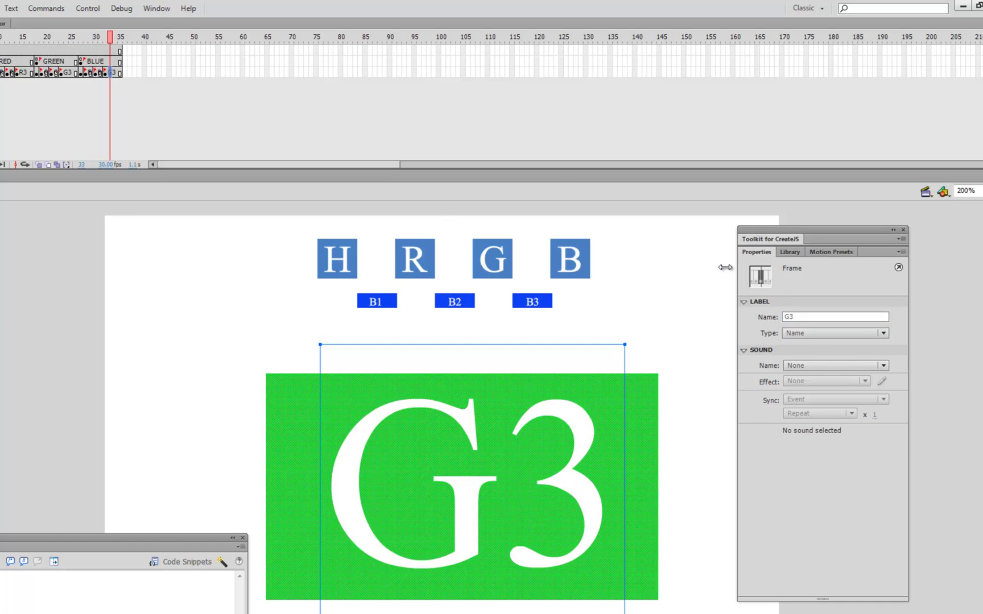
drag(786, 317, 751, 321)
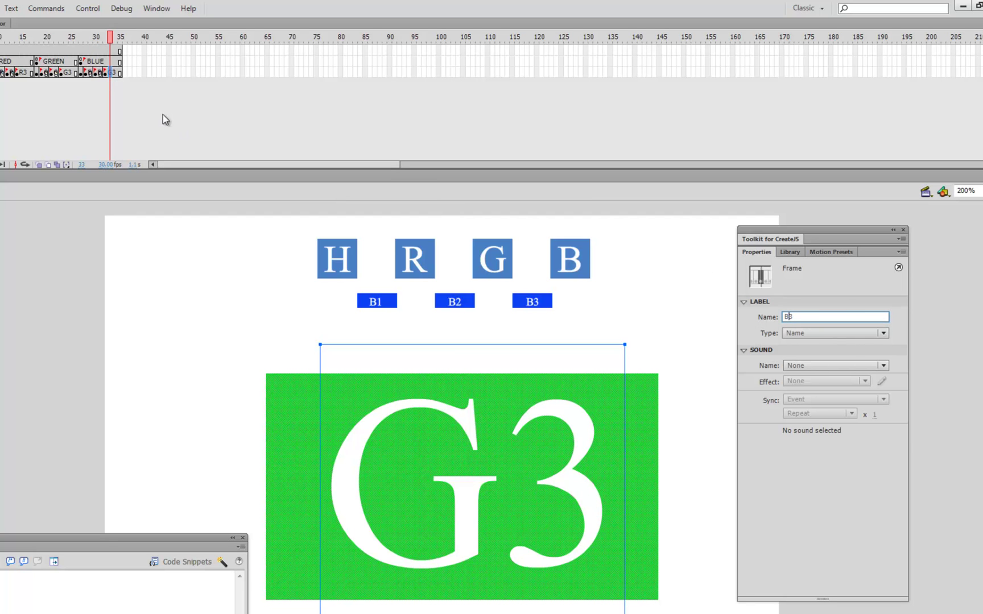
click(97, 73)
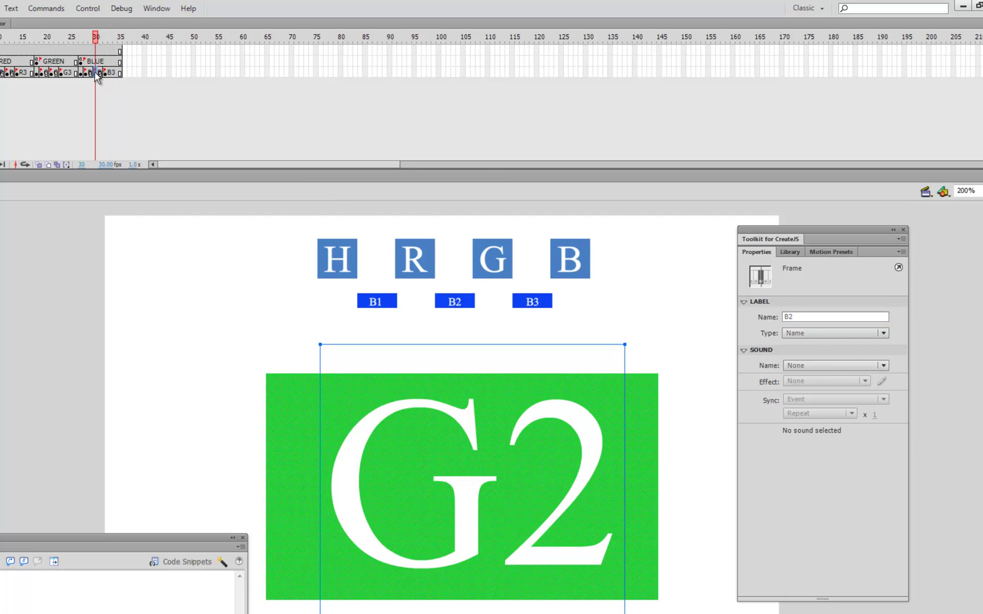
click(90, 72)
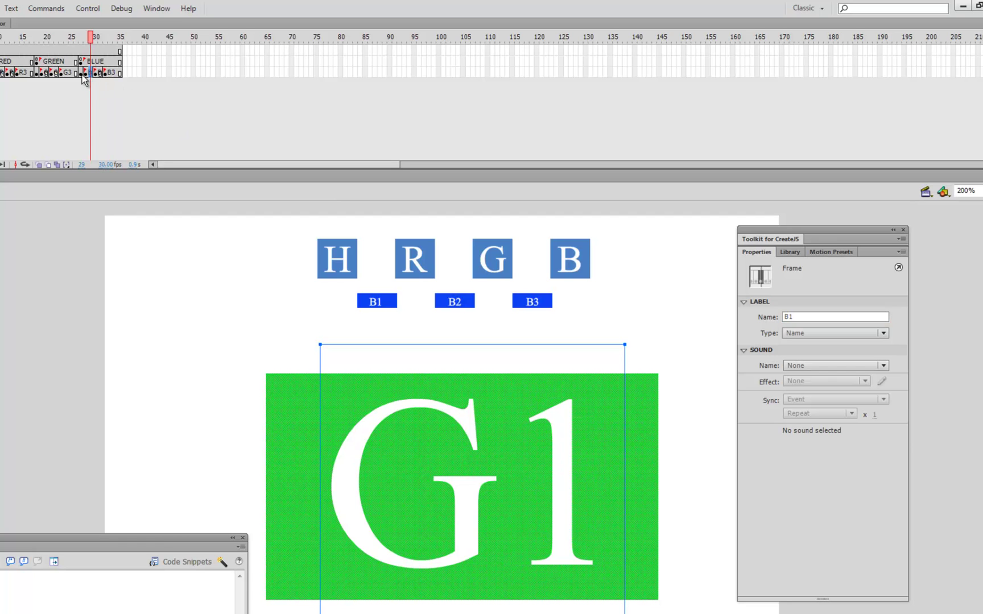
Replace the heading text "Green" on Content frame 27 with "Blue"
click(82, 75)
click(216, 296)
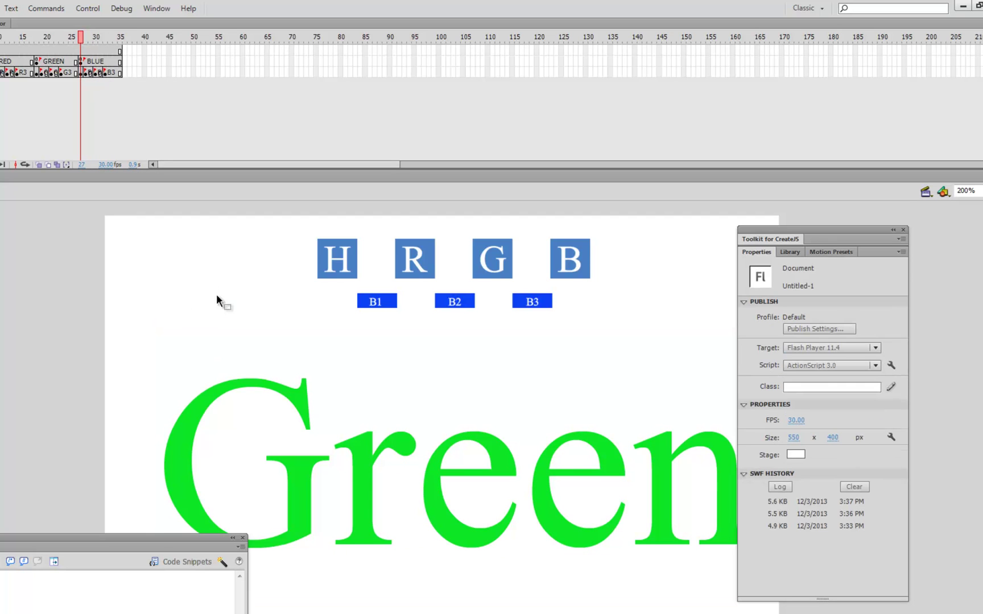
click(299, 401)
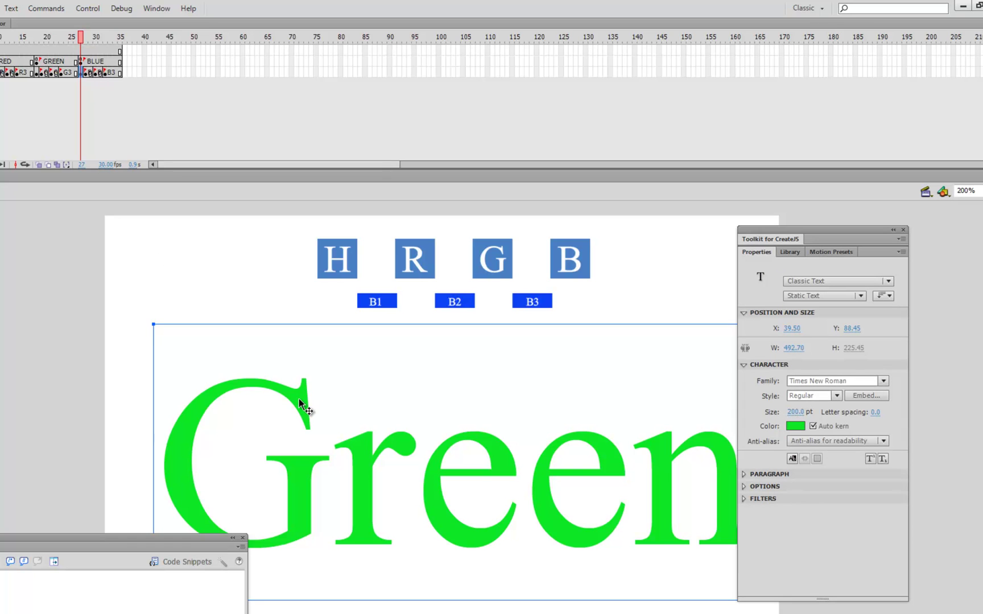
double_click(300, 400)
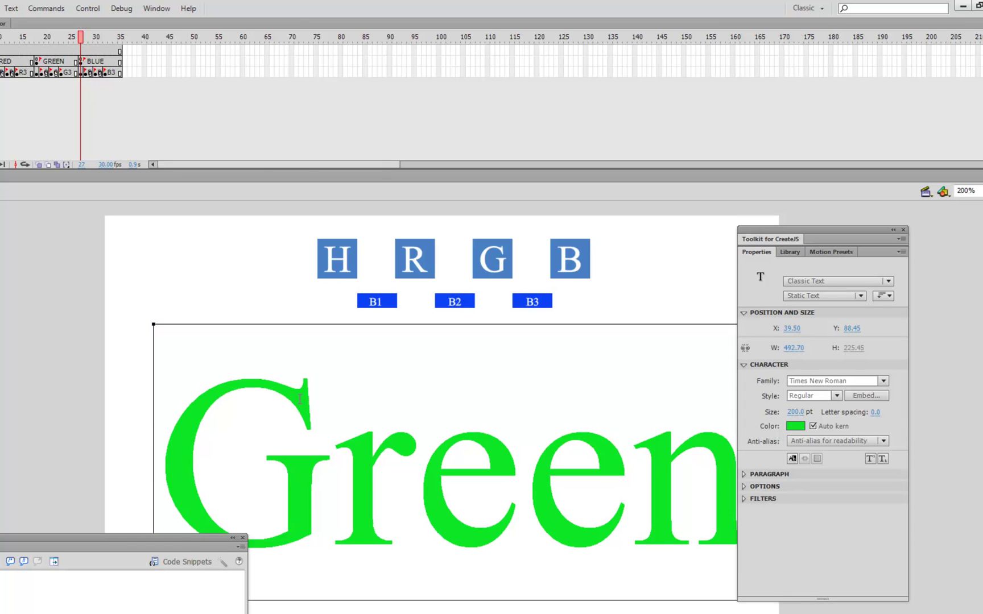
double_click(476, 423)
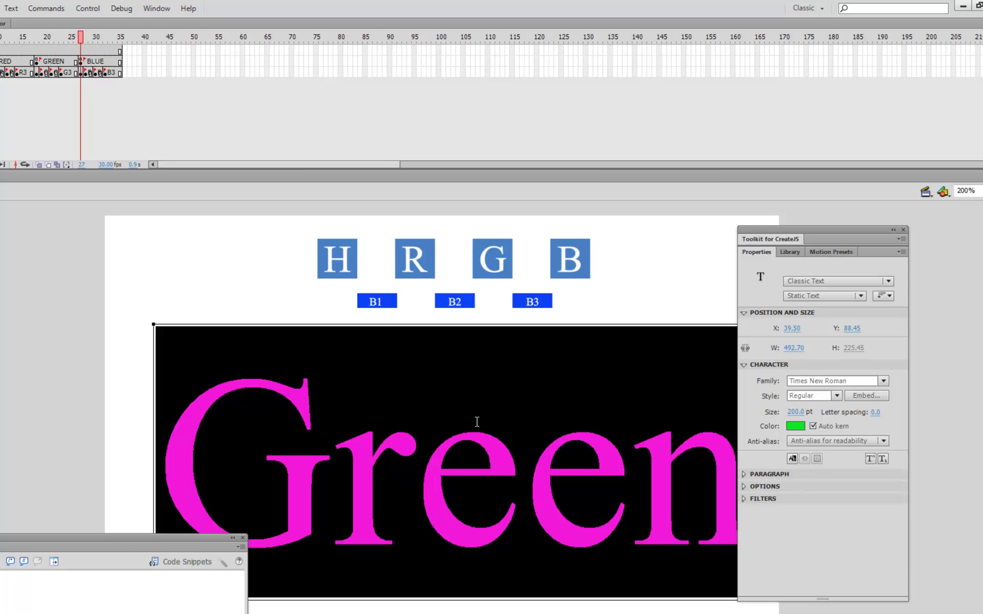
text(blue)
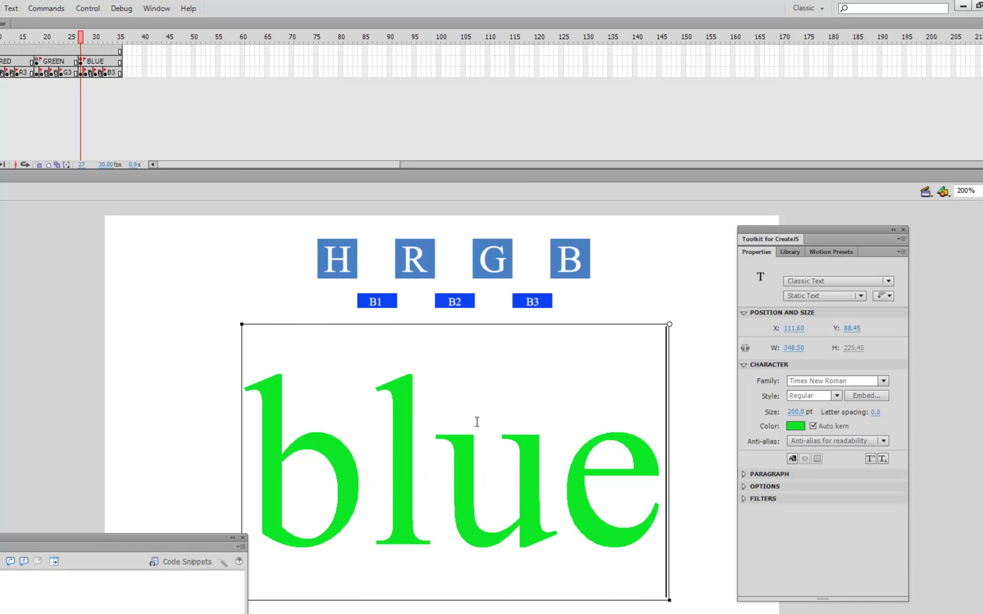
key(BackSpace)
key(BackSpace)
key(BackSpace)
key(BackSpace)
text(BLUE)
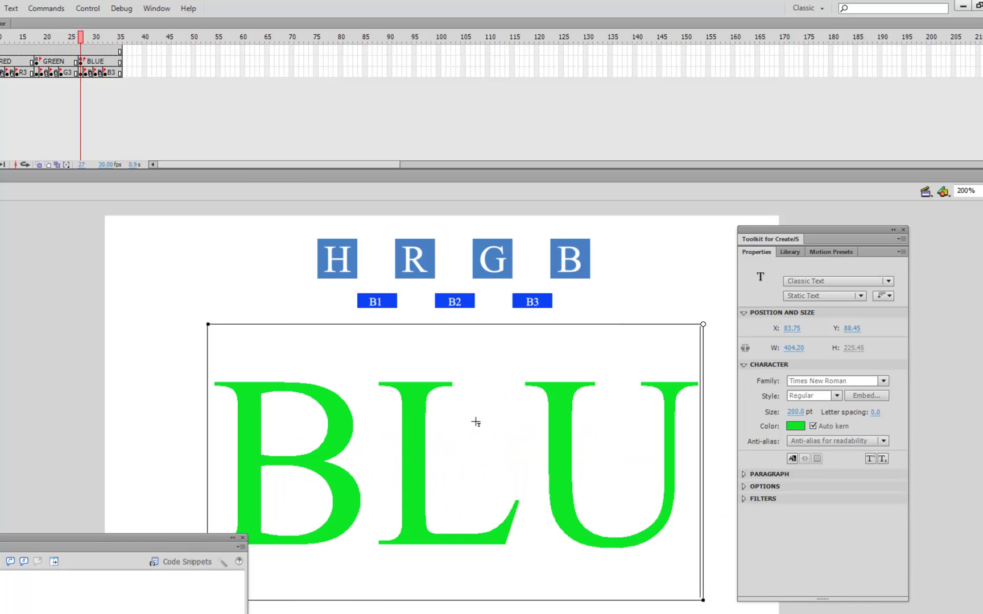
key(BackSpace)
key(BackSpace)
key(BackSpace)
text(lue)
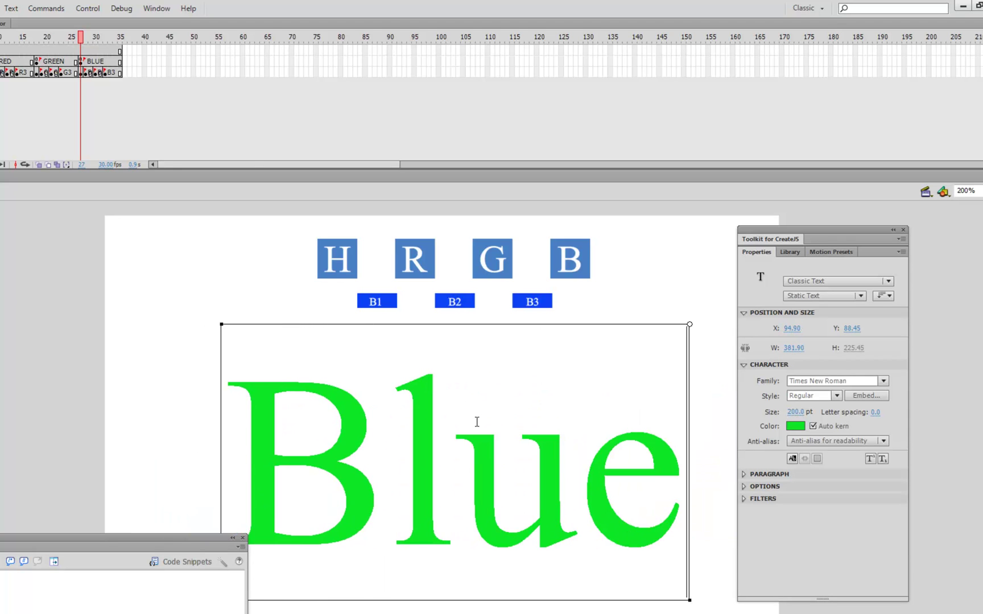
key(Escape)
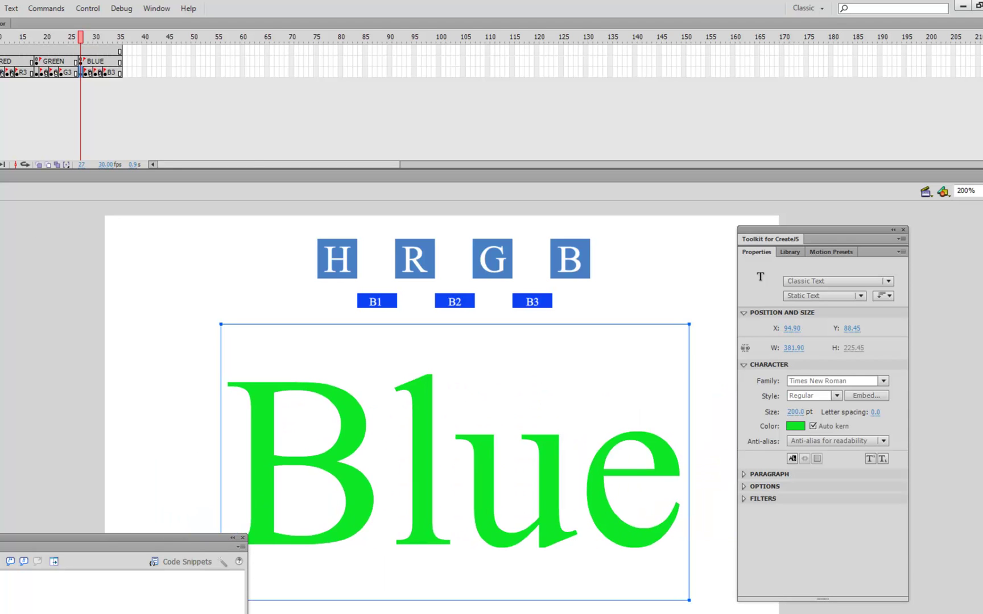
Recolour the "Blue" heading by sampling the blue of the B3 sub-navigation button, and deselect it
click(792, 426)
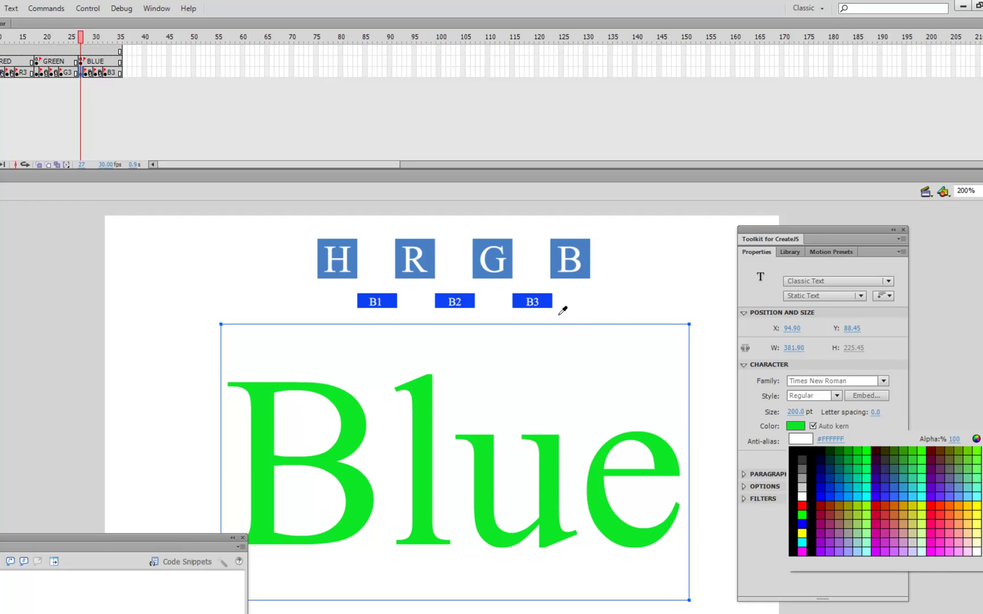
click(546, 302)
click(298, 304)
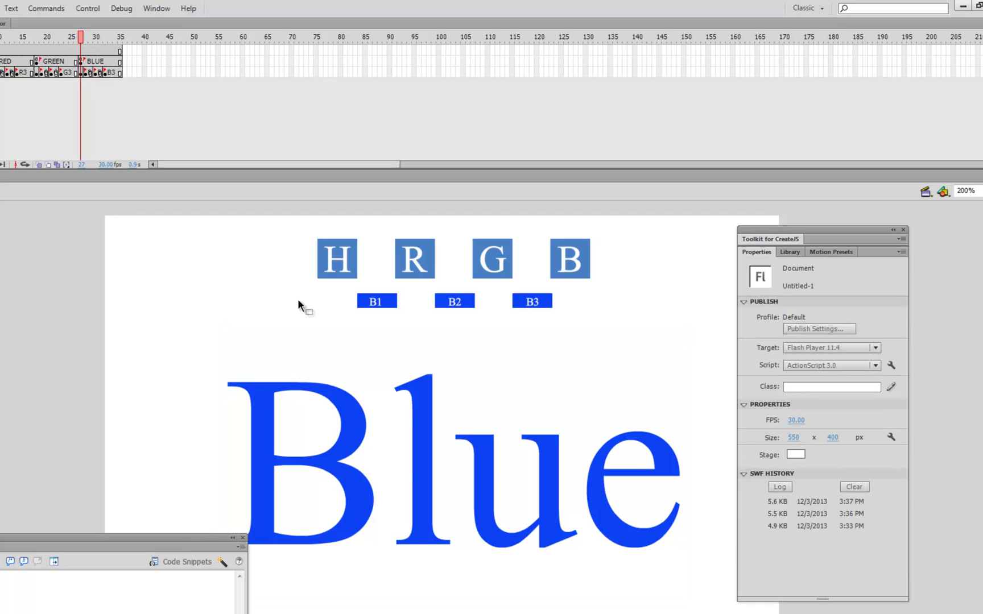
Change the "G1" text on Content frame 28 to "B1"
click(87, 74)
click(262, 352)
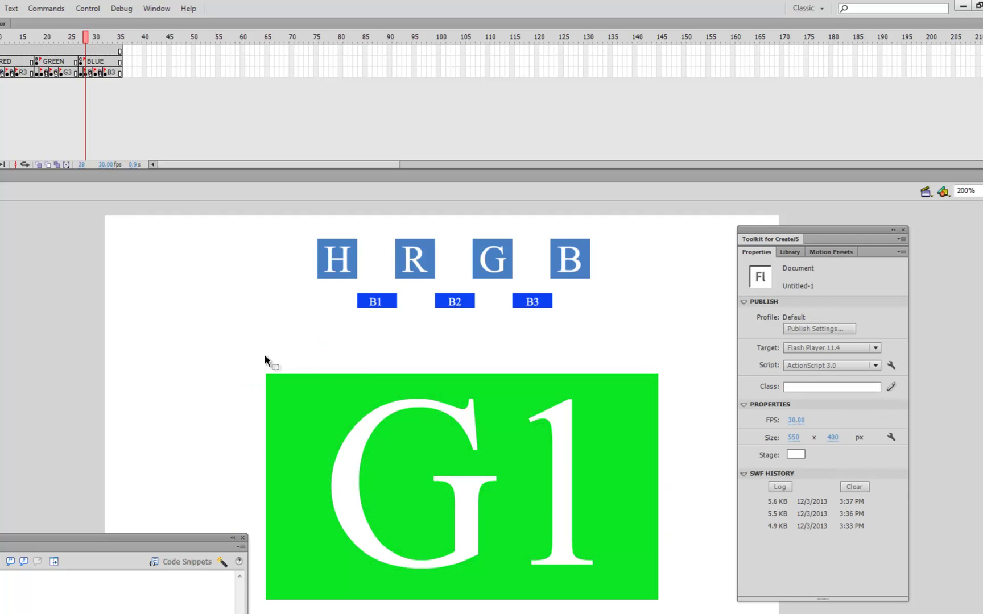
double_click(463, 419)
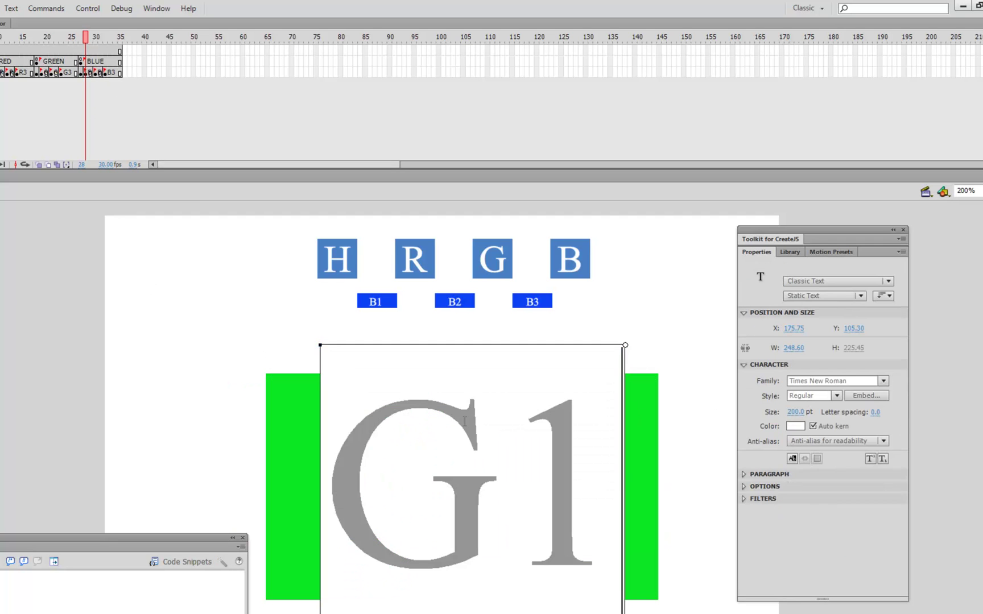
drag(481, 421, 378, 412)
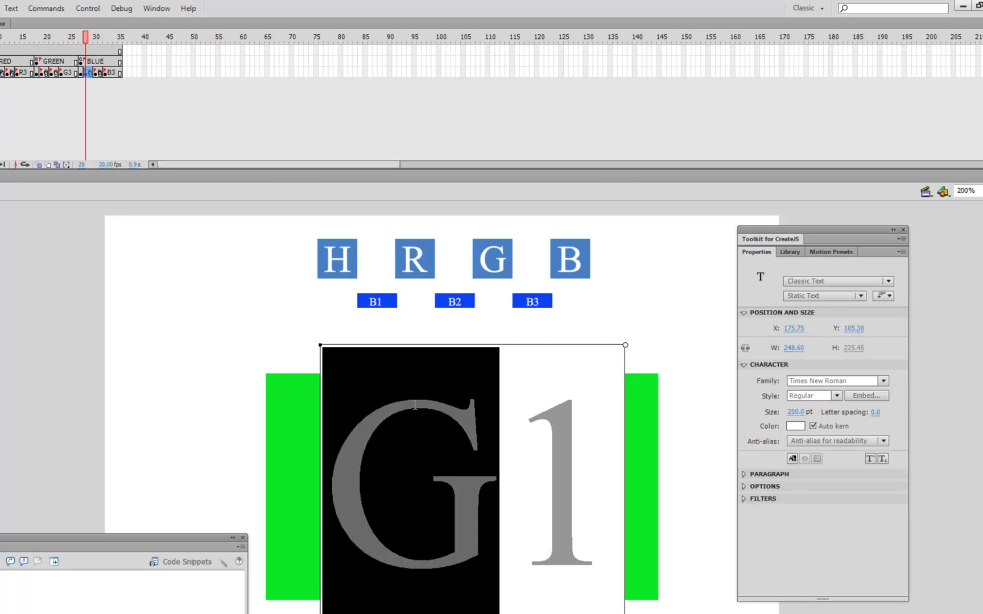
text(B)
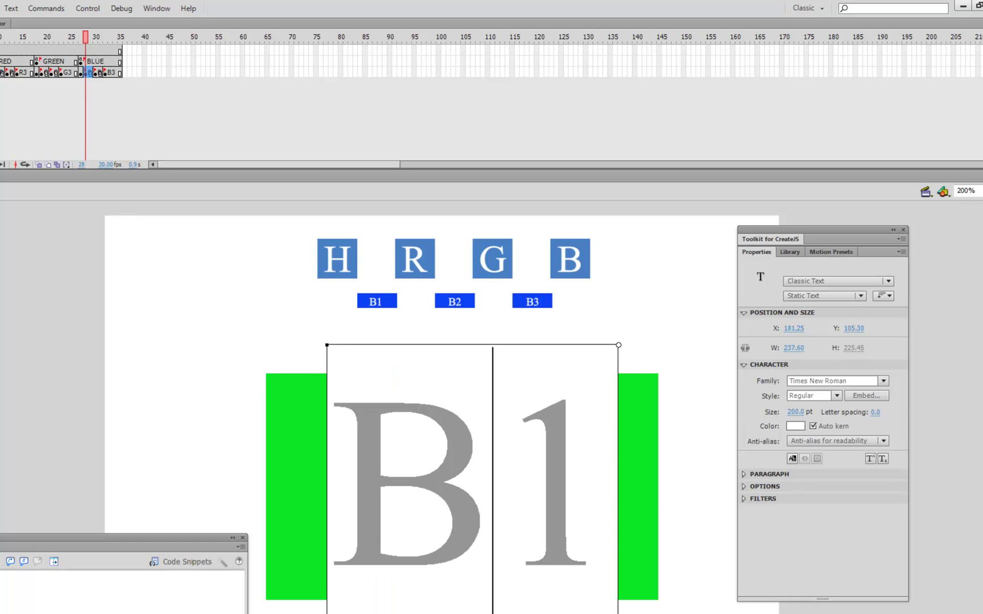
key(Escape)
Fill the rectangle behind "B1" with the blue sampled from the B3 button, and deselect it
click(300, 407)
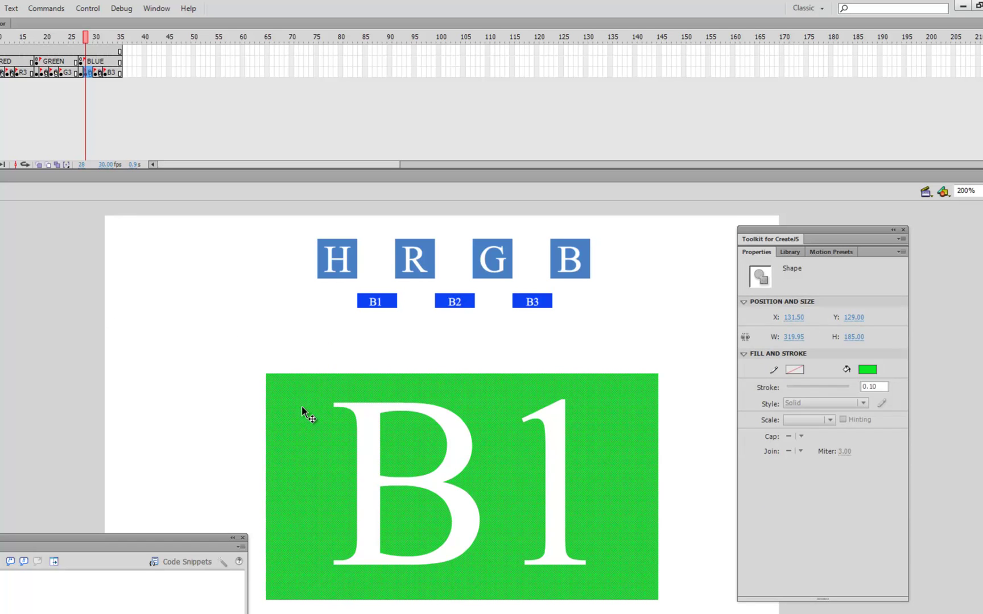
click(868, 369)
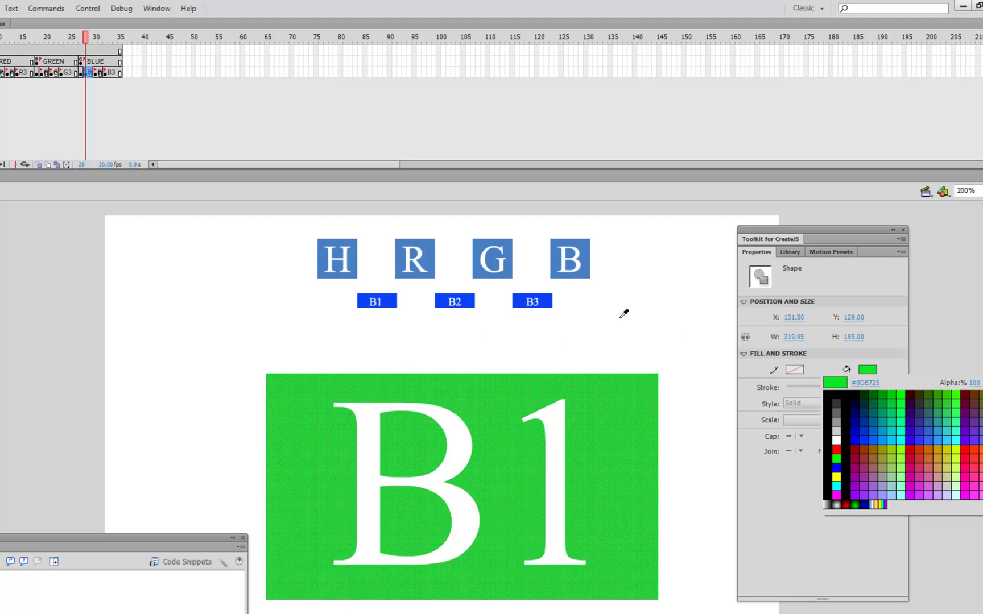
click(550, 301)
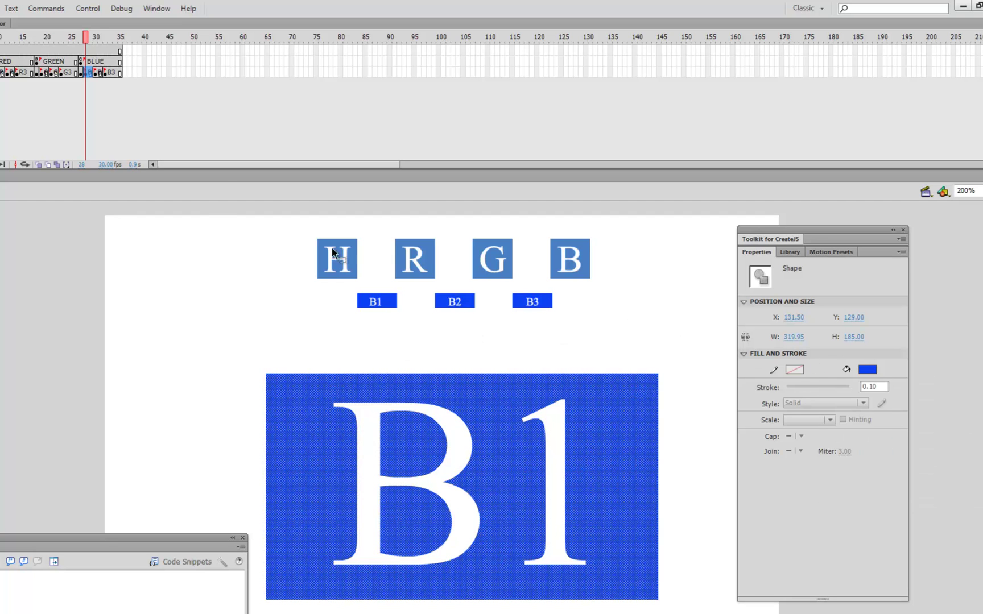
click(195, 259)
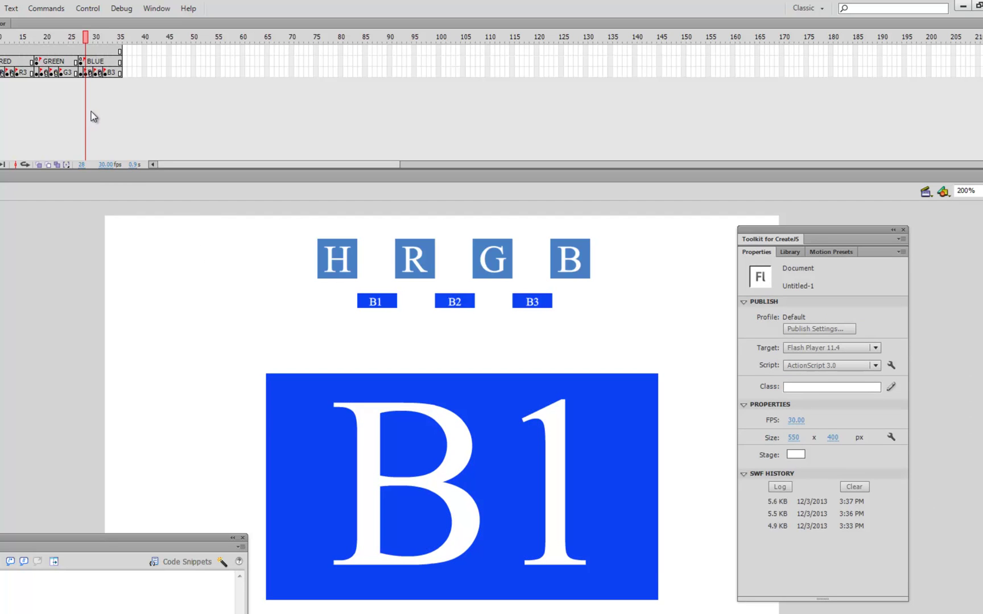
Fill the green rectangle on Content frame 30 with the blue sampled from the B3 button
click(96, 73)
click(301, 369)
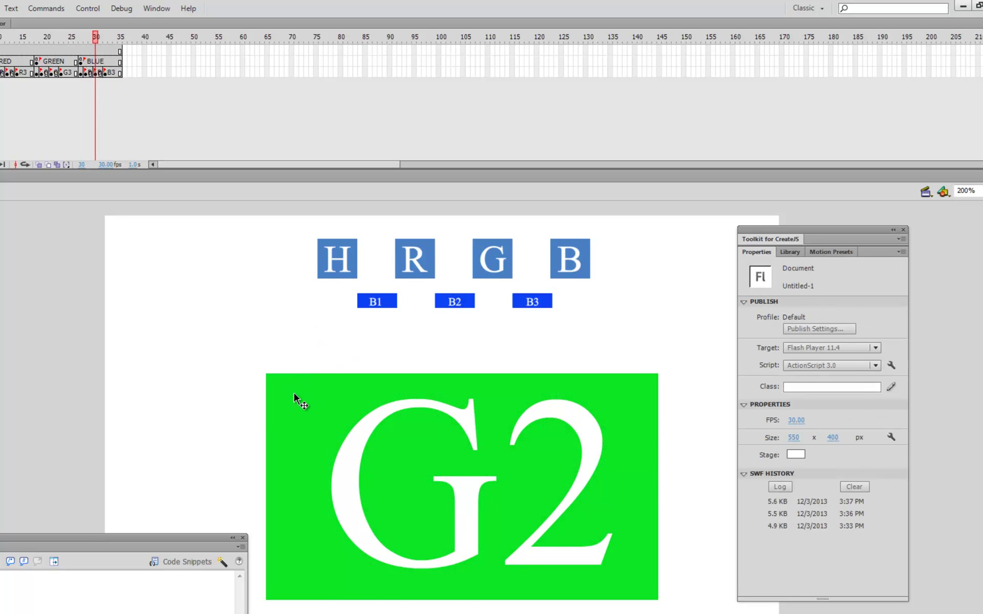
click(293, 393)
click(867, 370)
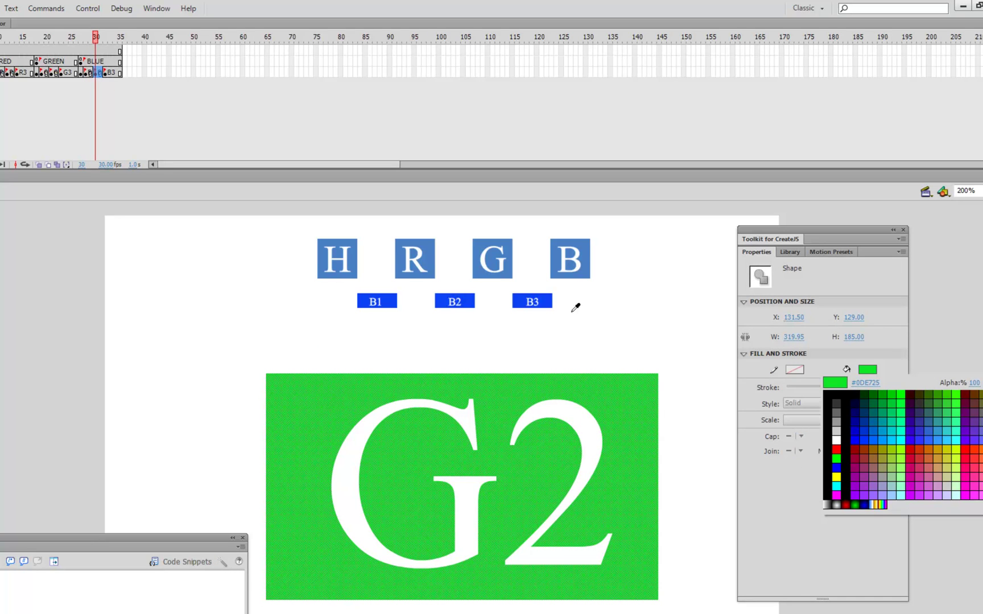
click(551, 300)
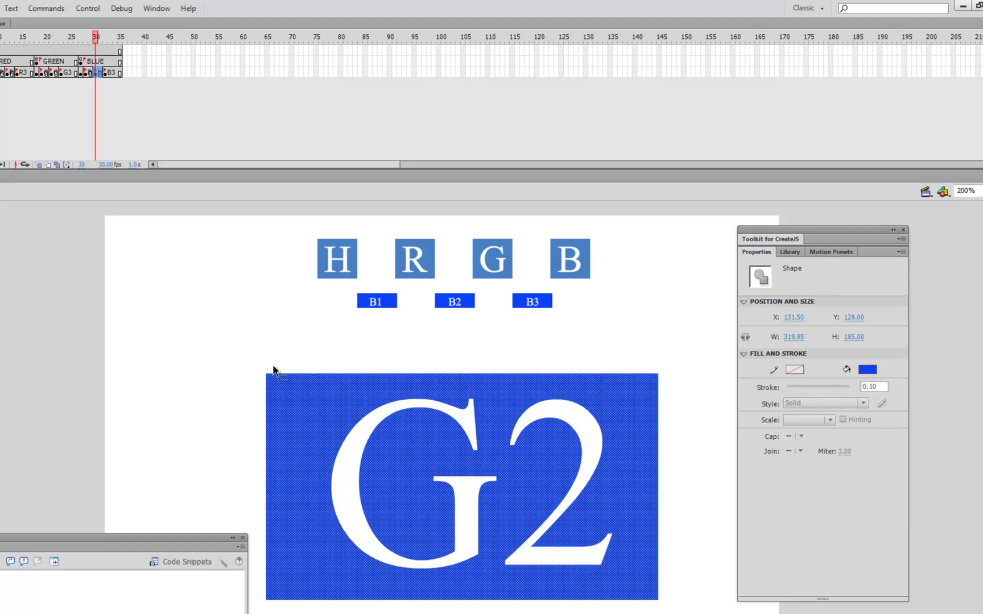
Change the "G2" text on Content frame 30 to "B2" and deselect it
double_click(364, 438)
drag(450, 427, 375, 401)
text(B)
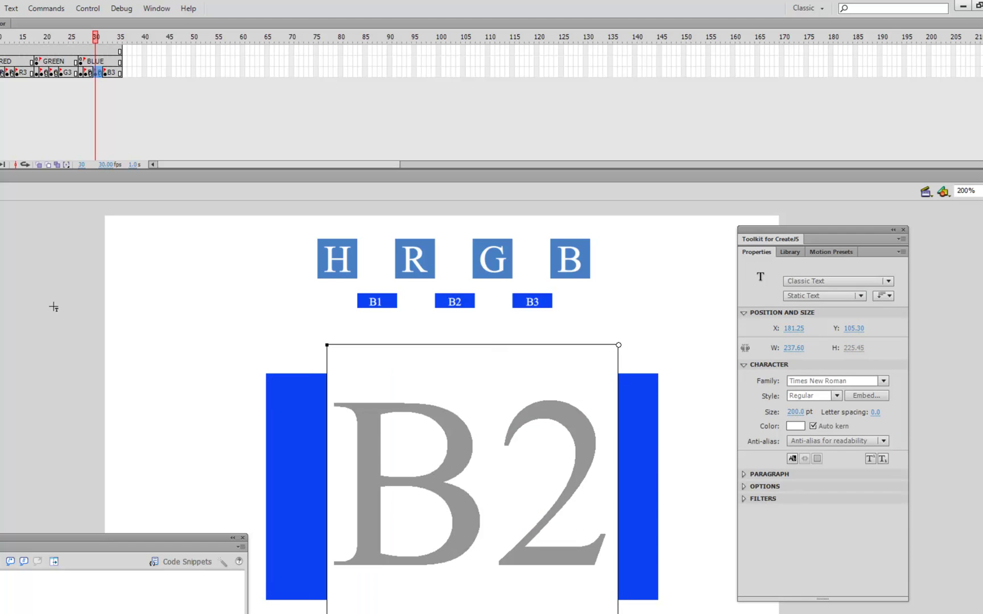
key(Escape)
click(181, 281)
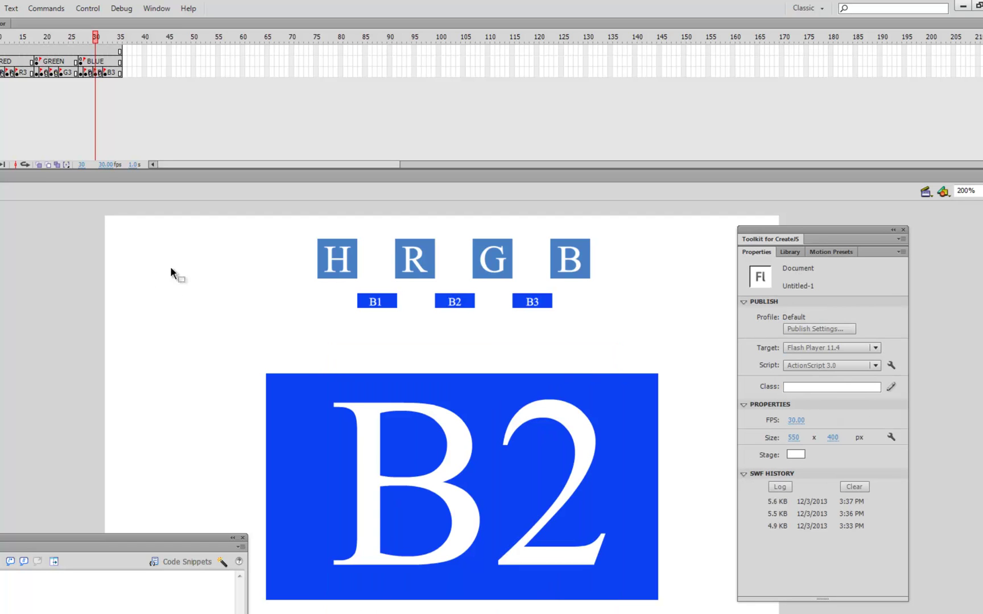
Change the "G3" text on Content frame 33 to "B3" and deselect it
click(110, 73)
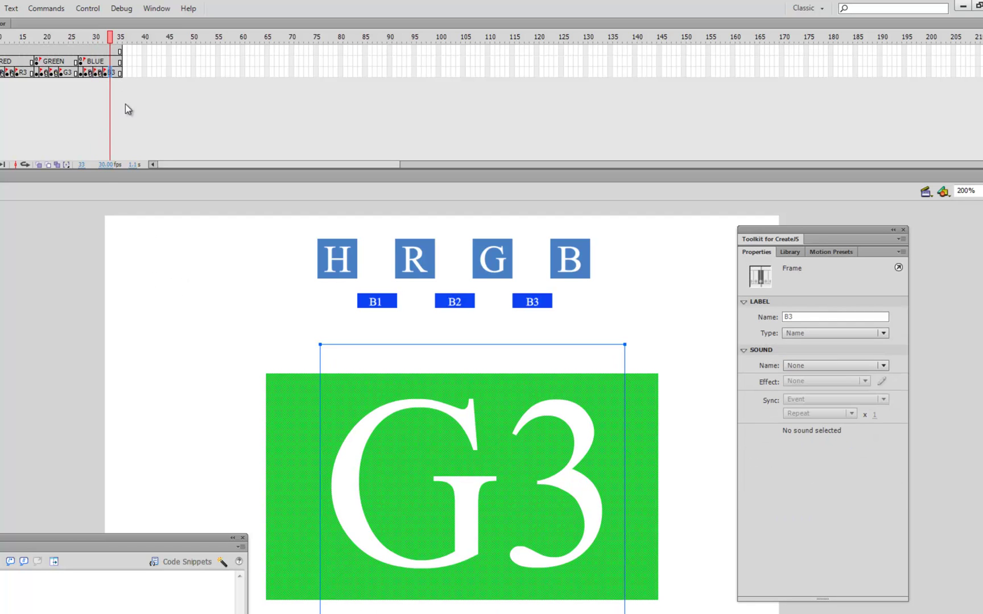
click(637, 377)
click(460, 419)
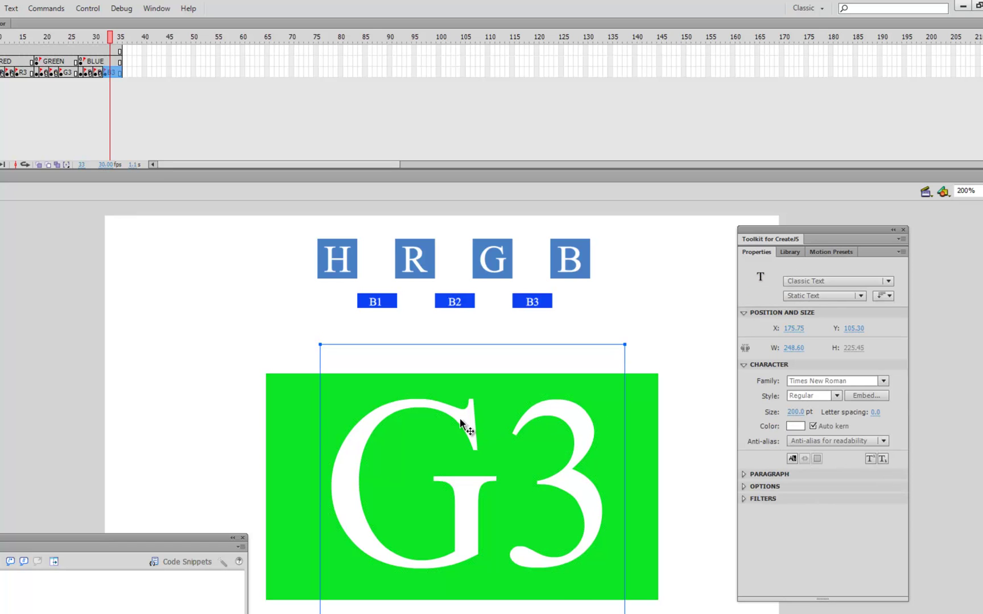
double_click(460, 420)
drag(484, 422, 351, 418)
text(B)
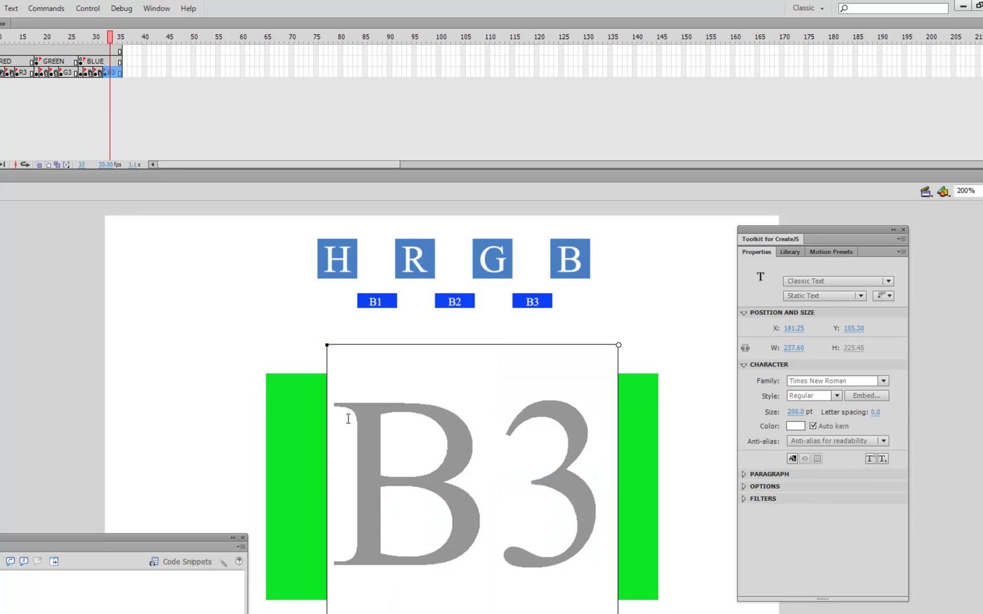
key(Escape)
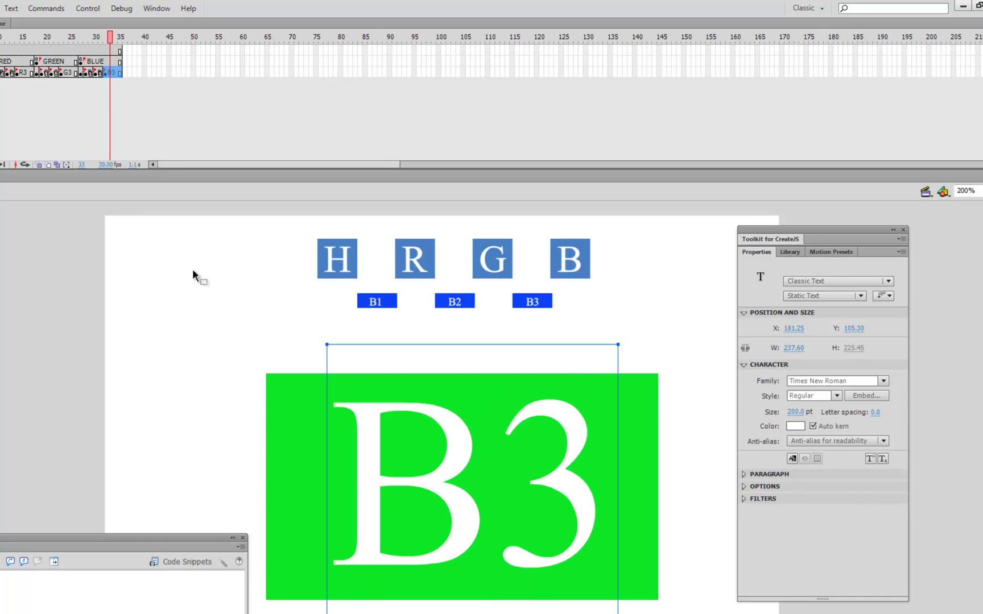
click(193, 275)
Fill the green rectangle behind "B3" with the blue sampled from the B3 button, and deselect it
click(282, 438)
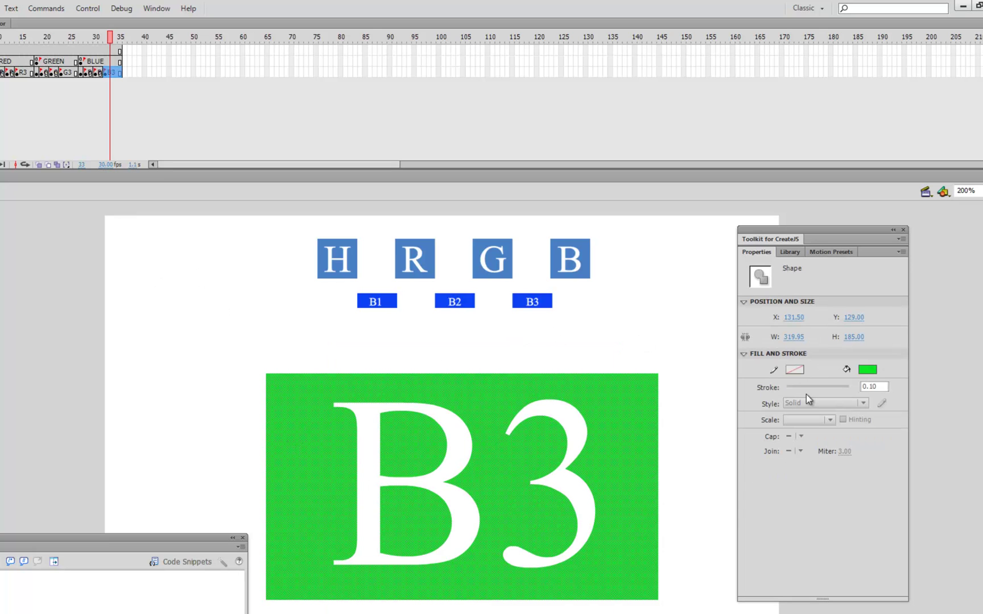
click(860, 372)
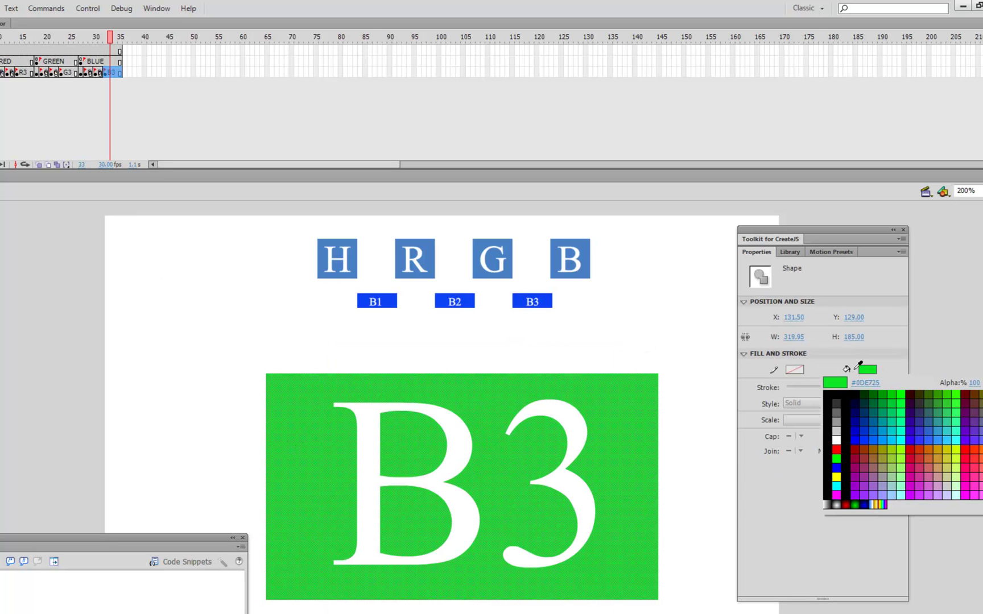
click(549, 302)
click(228, 306)
Test the movie and try the R, G and B section buttons, followed by sub buttons B1, B2 and B3
key(ctrl+Return)
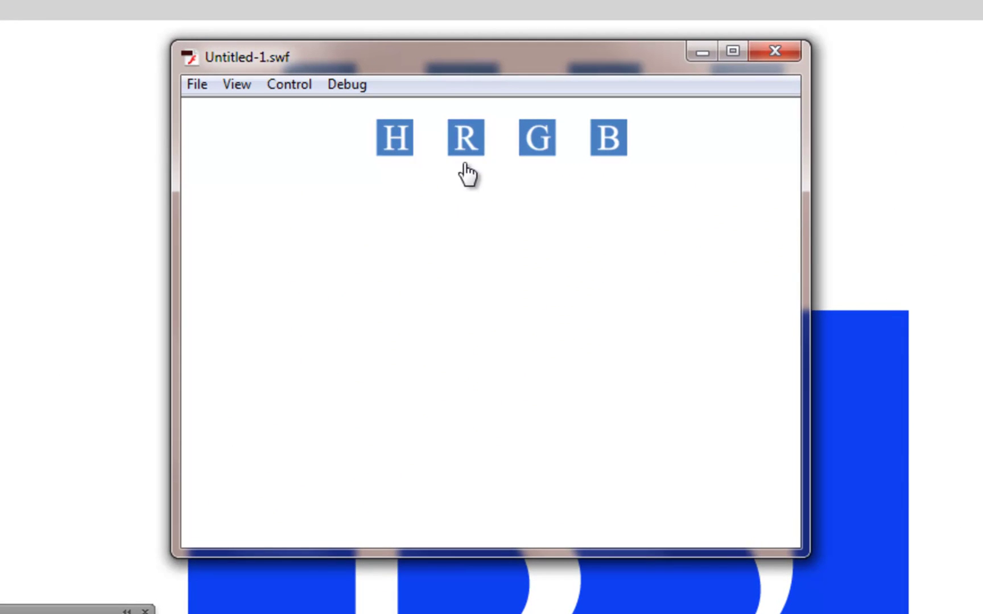
click(429, 247)
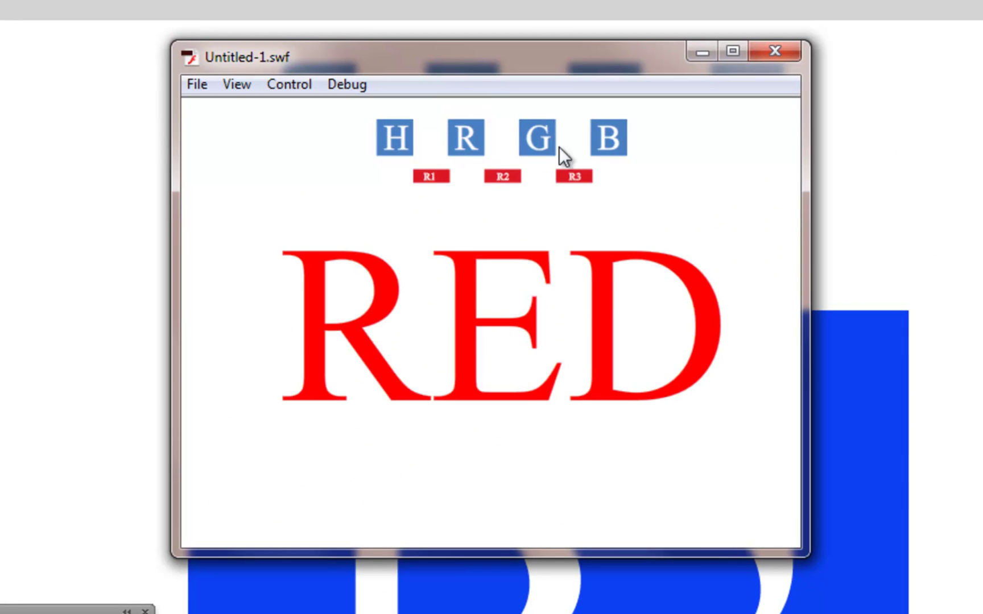
click(533, 145)
click(610, 148)
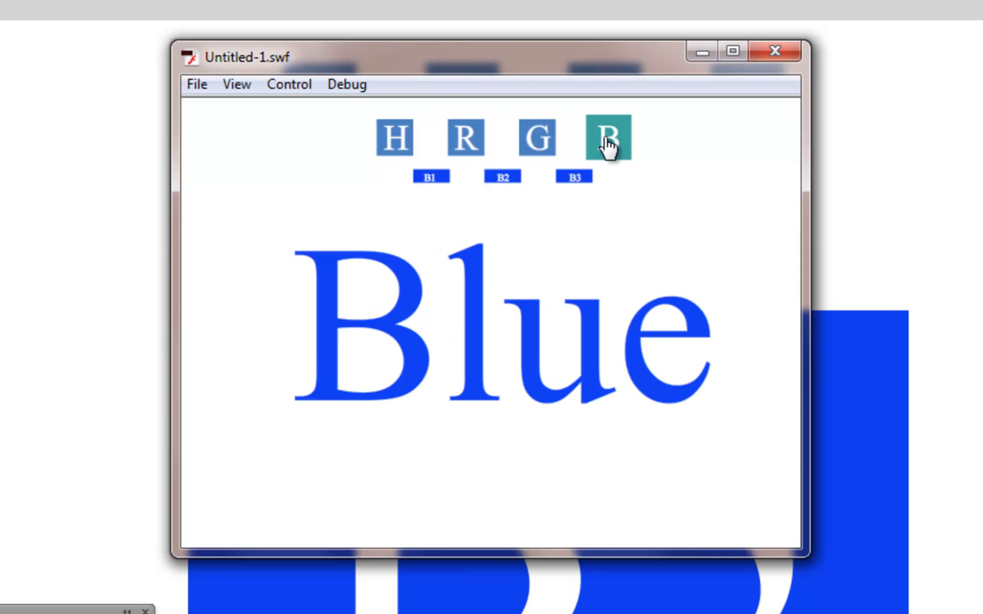
click(435, 179)
click(504, 178)
click(567, 178)
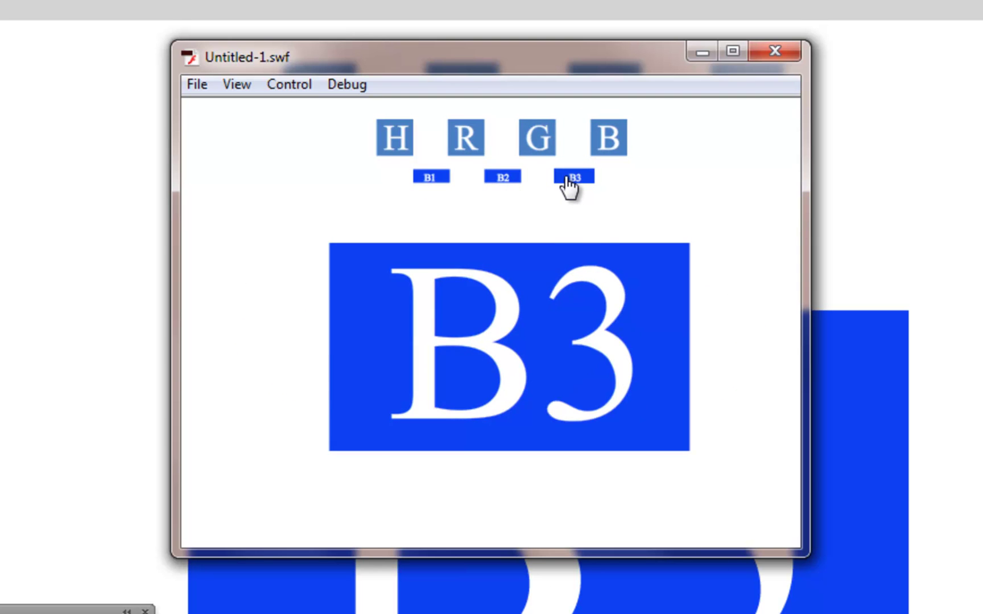
Try the green and red sections with their sub buttons, return to home, and close the test movie
click(538, 150)
click(435, 178)
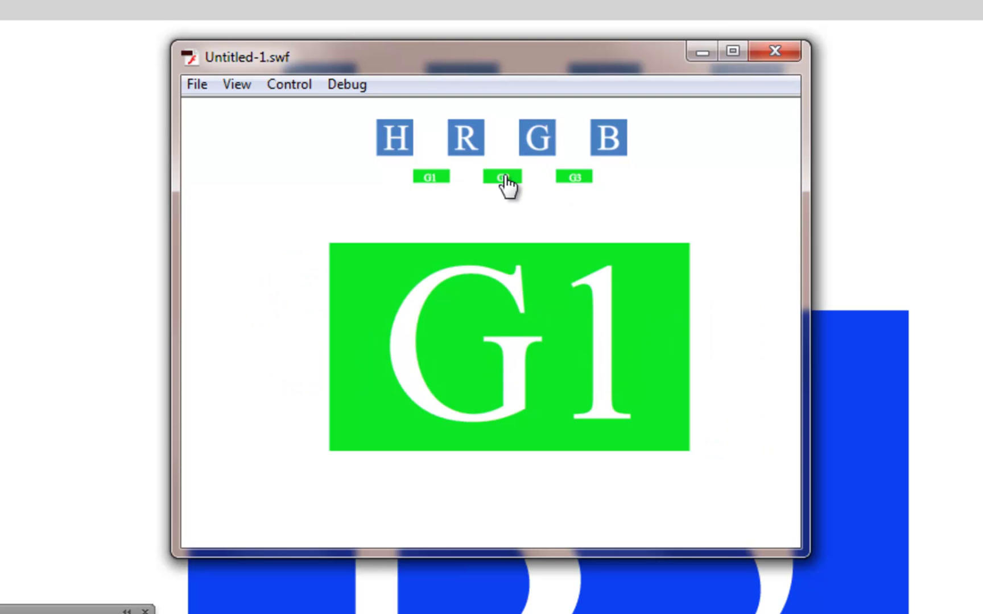
click(503, 177)
click(574, 178)
click(462, 149)
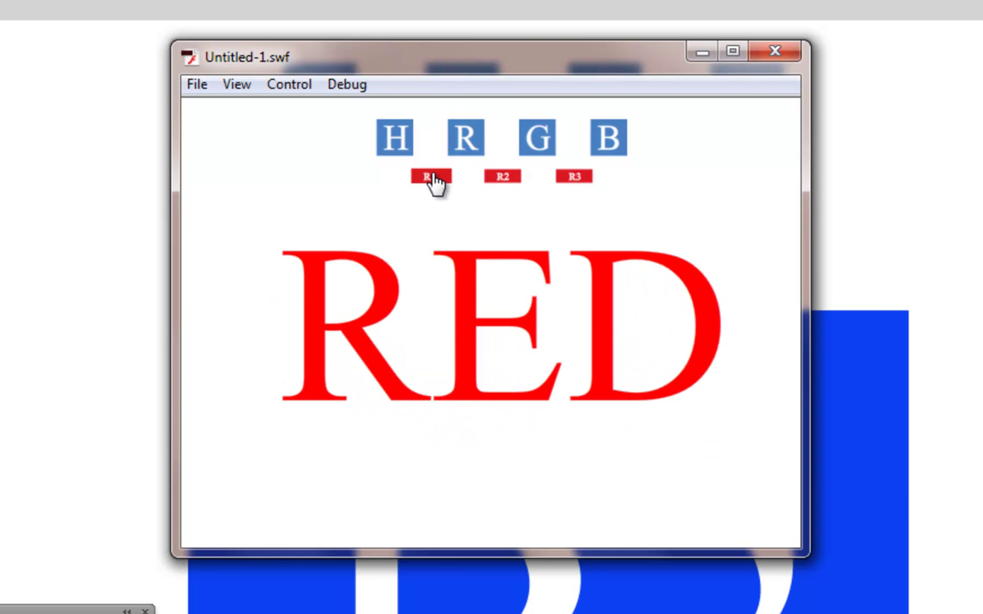
click(435, 179)
click(503, 178)
click(574, 178)
click(397, 142)
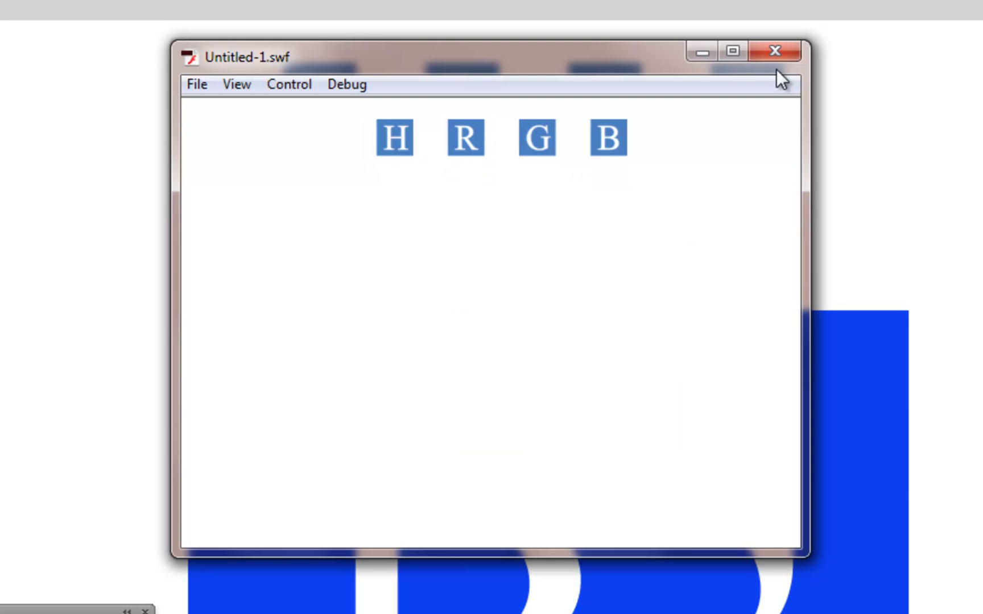
click(774, 52)
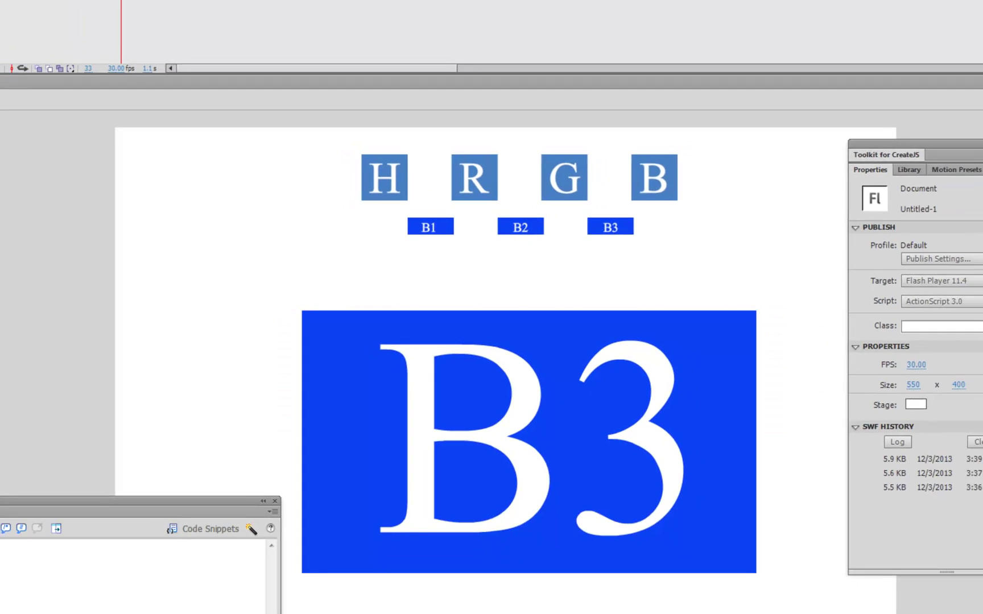
Change the "RED" text on Content frame 9 to "Red" and deselect it
click(69, 31)
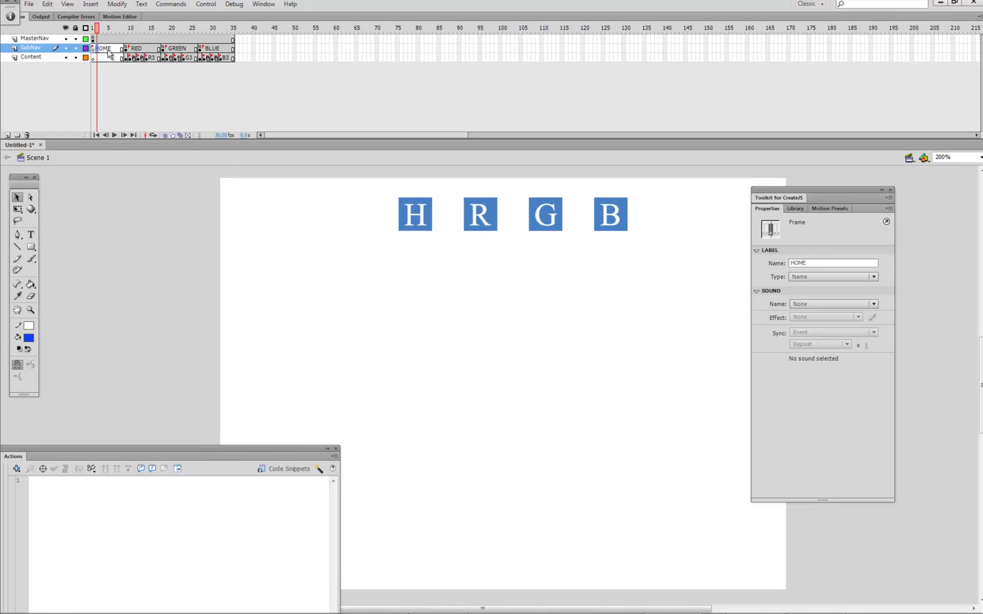
click(135, 50)
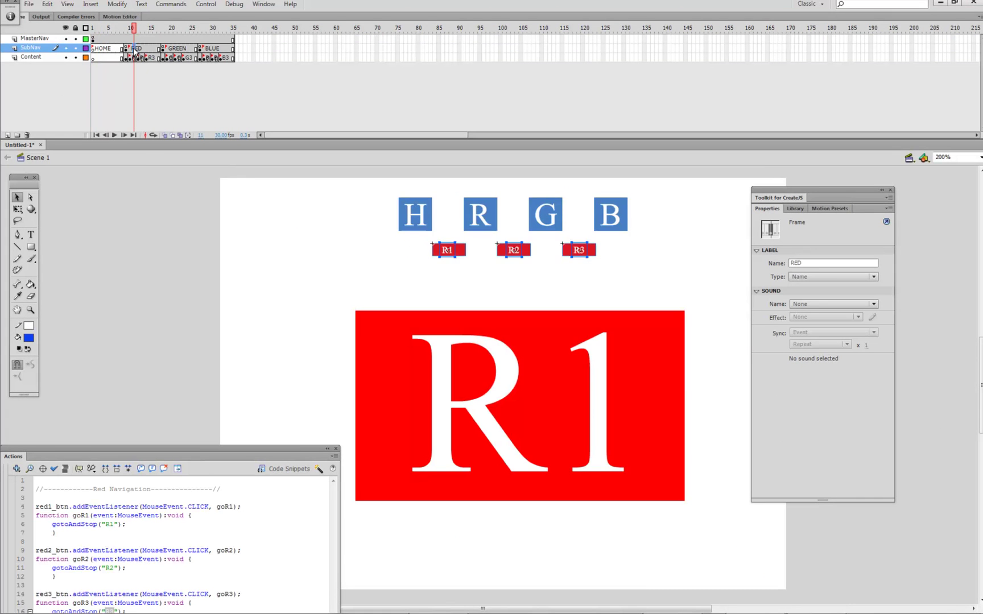
click(126, 58)
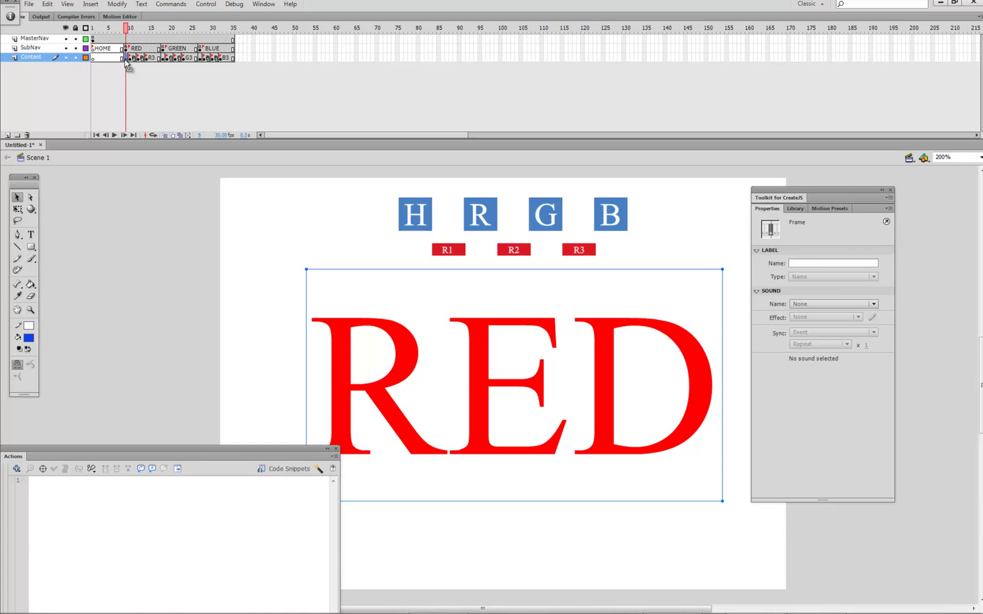
double_click(489, 385)
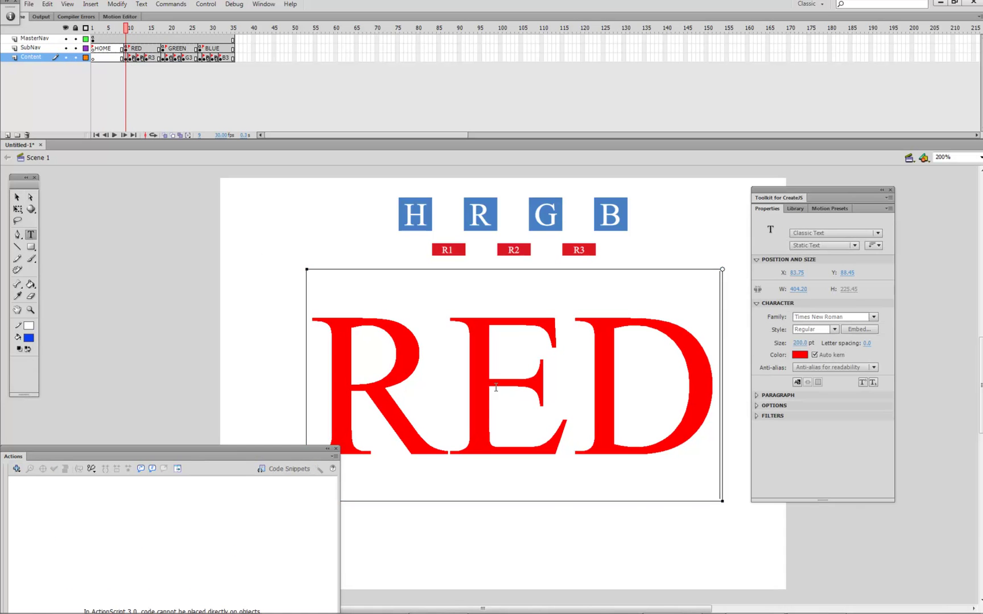
drag(450, 385, 667, 377)
text(ed)
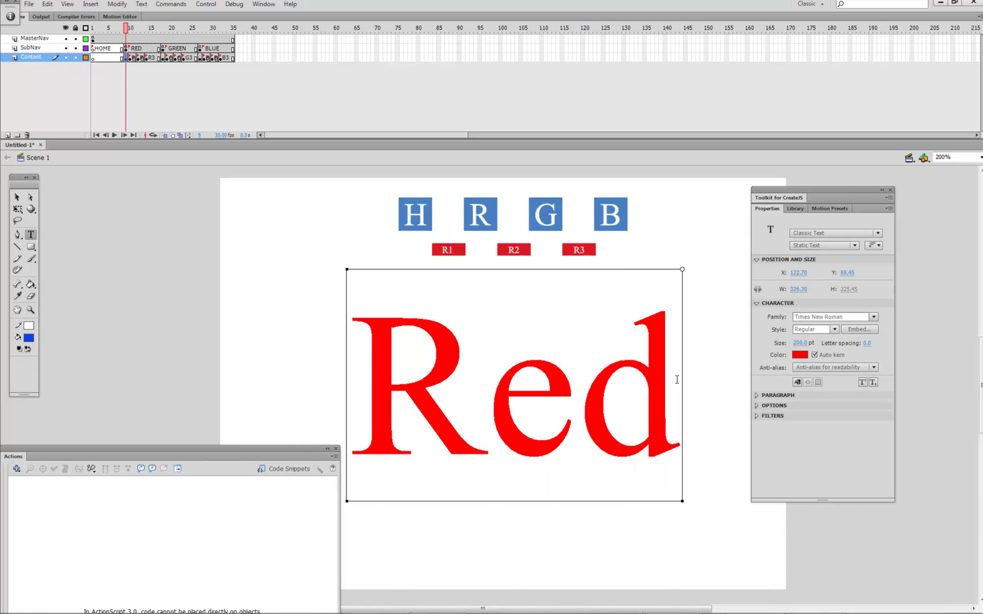
click(17, 197)
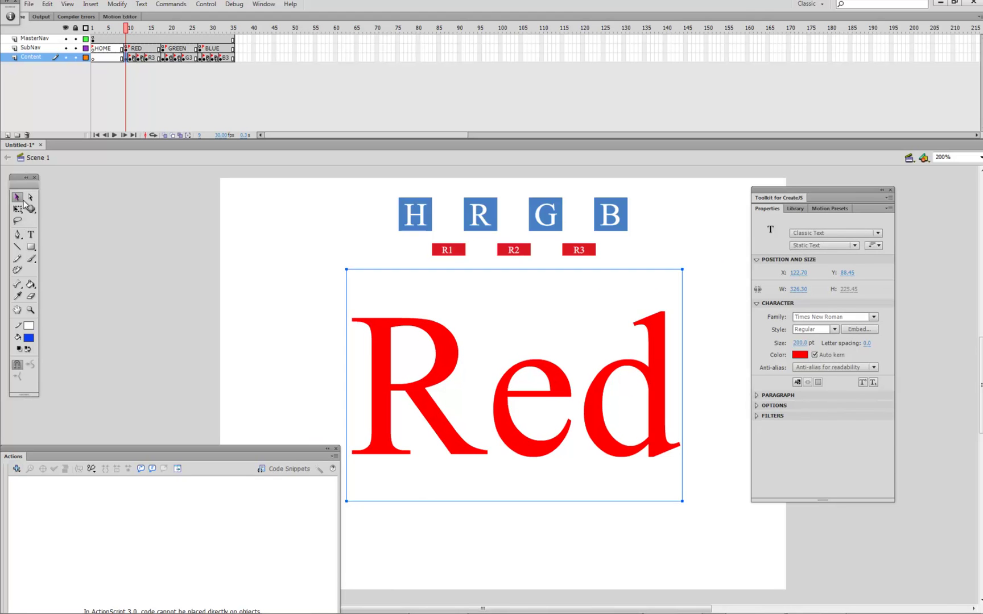
click(273, 299)
Copy the "Red" text onto the Content layer's HOME frames, and move the Actions window clear of the stage
click(385, 379)
click(100, 58)
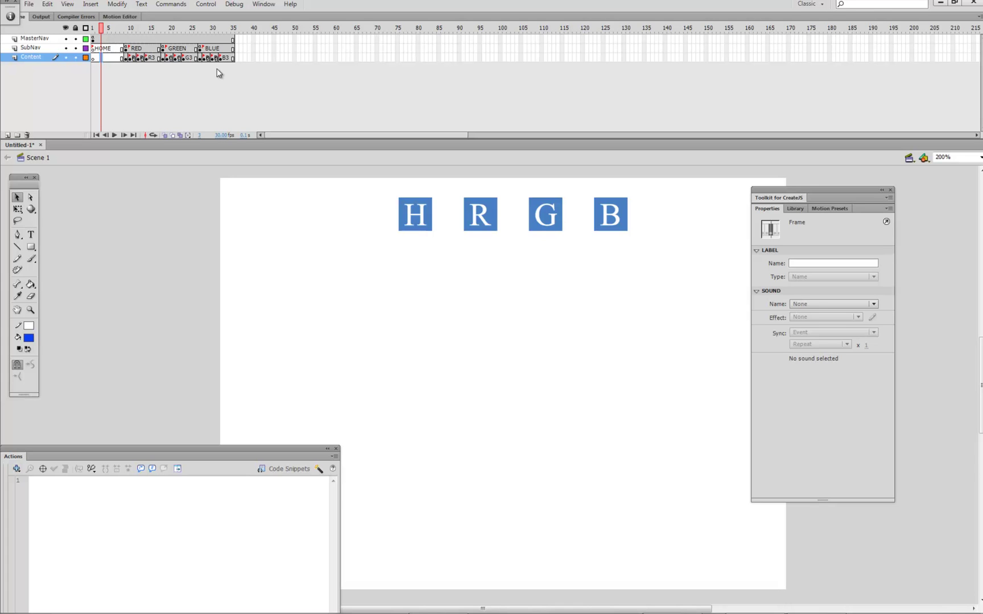
key(ctrl+shift+v)
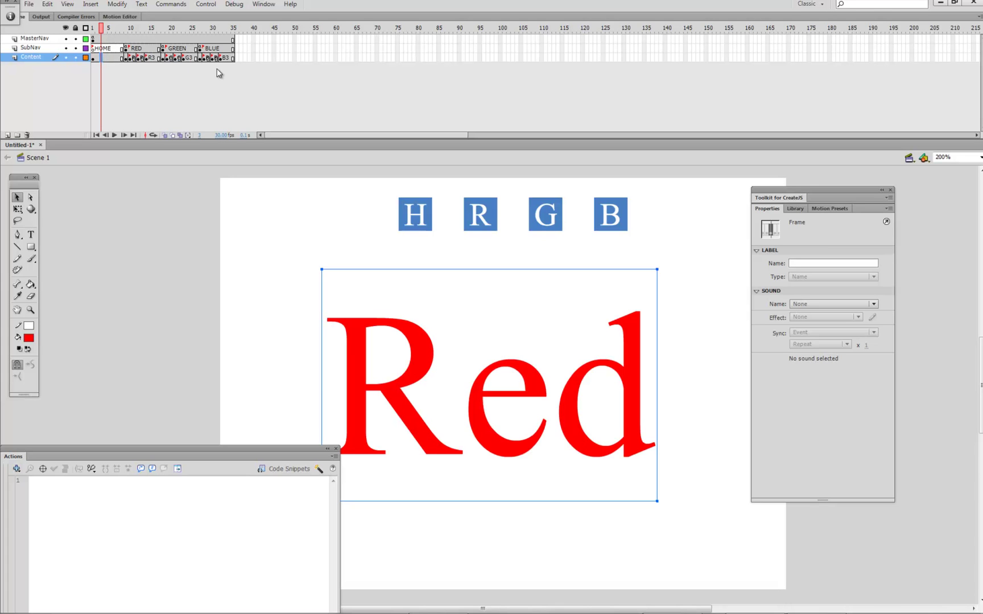
drag(281, 449, 126, 432)
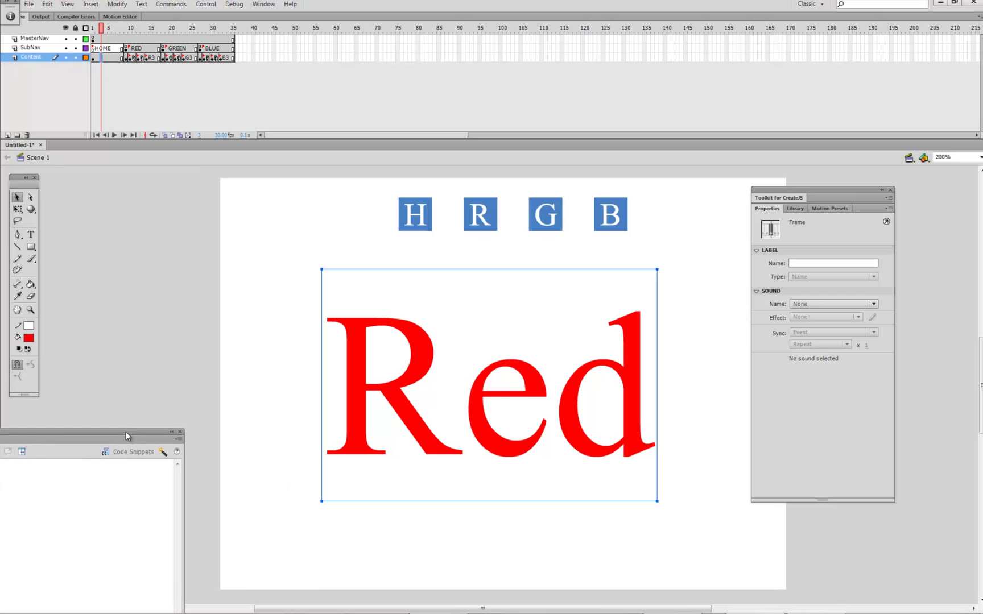
click(248, 349)
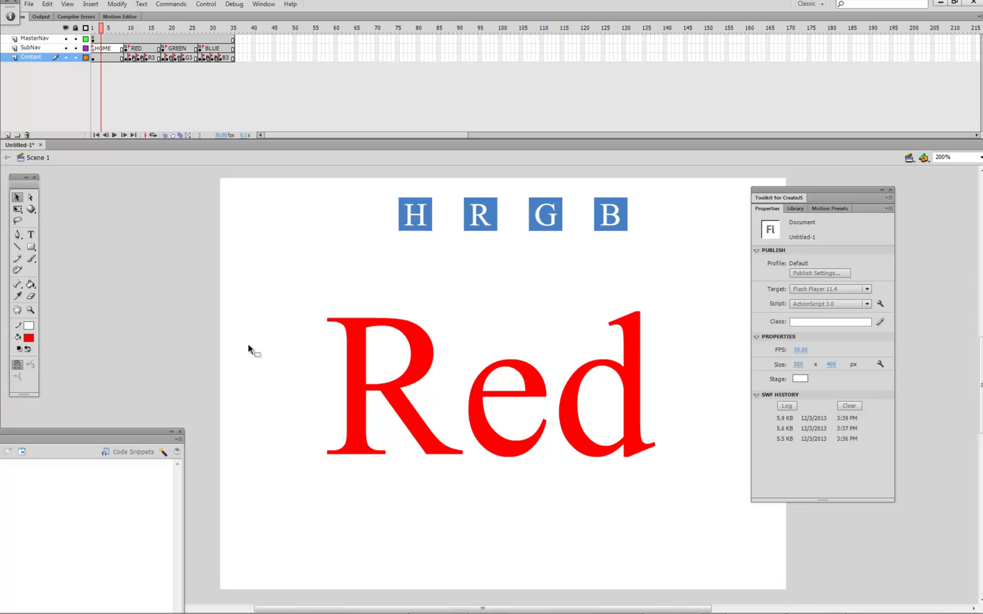
Change the copied "Red" text in the HOME section to "Home"
click(350, 363)
double_click(346, 365)
double_click(347, 365)
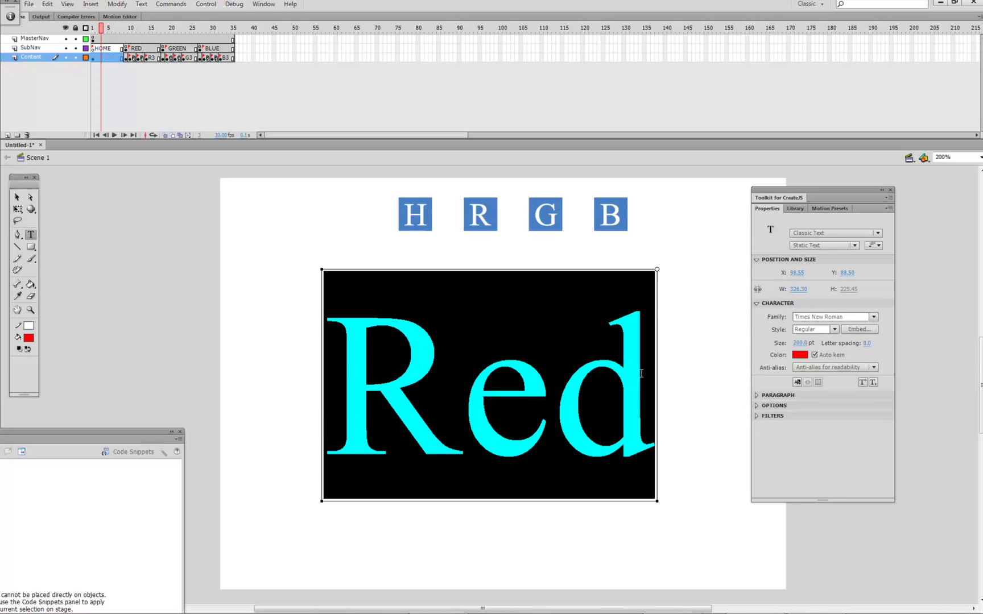
text(Home)
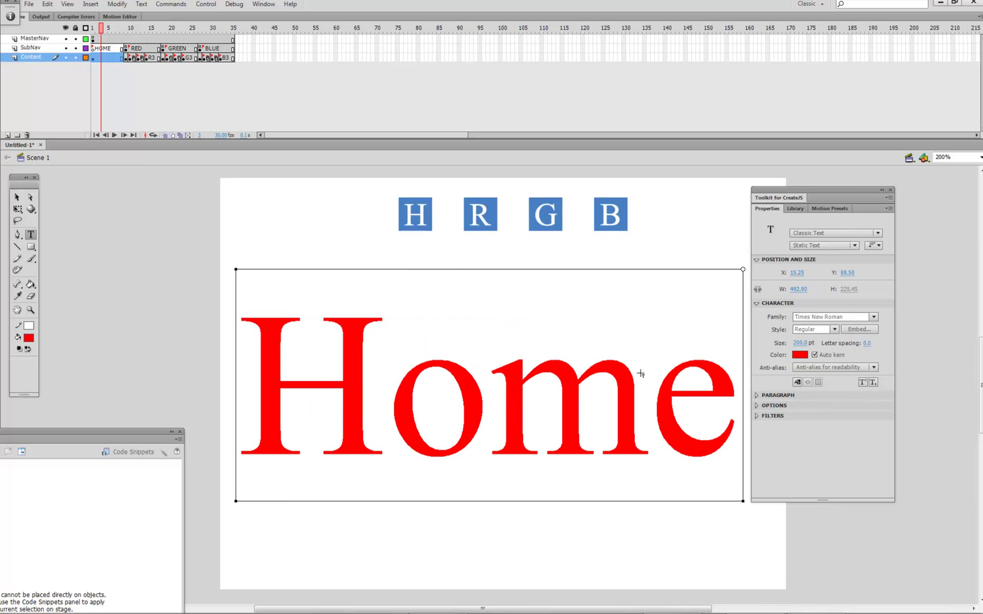
click(17, 198)
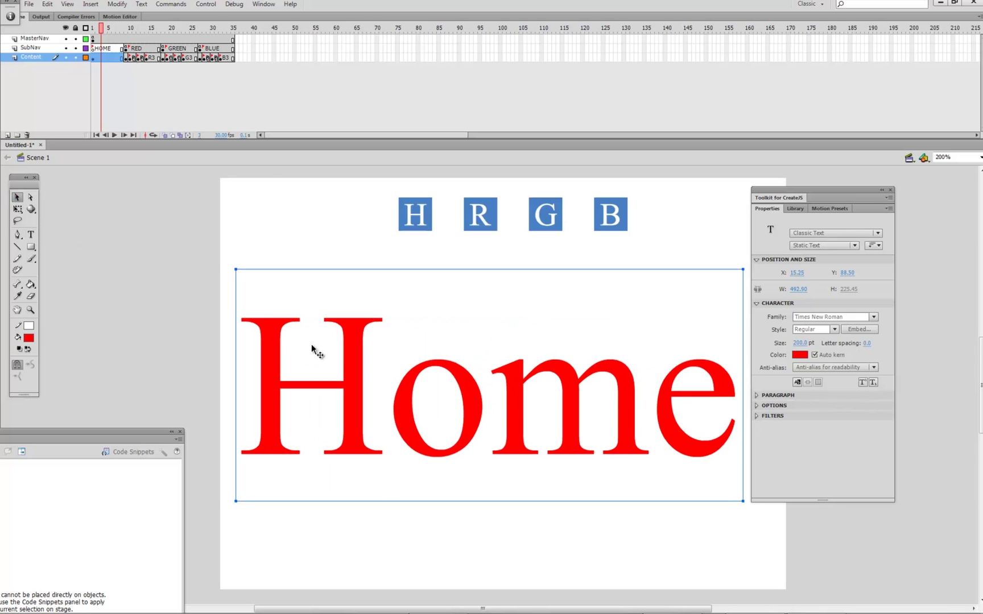
Colour the "Home" text black (#000000) and deselect it
click(29, 339)
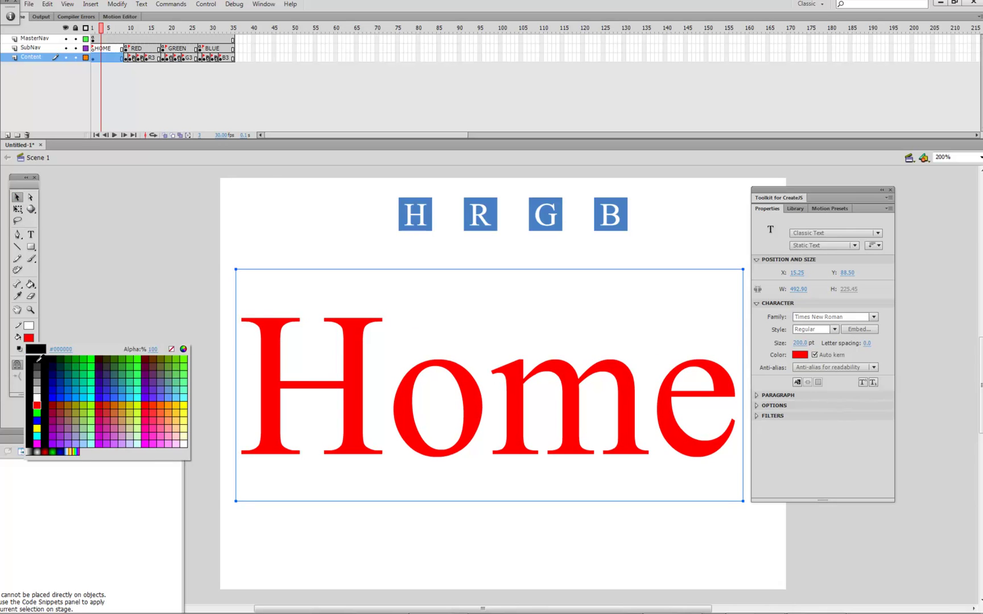
click(37, 361)
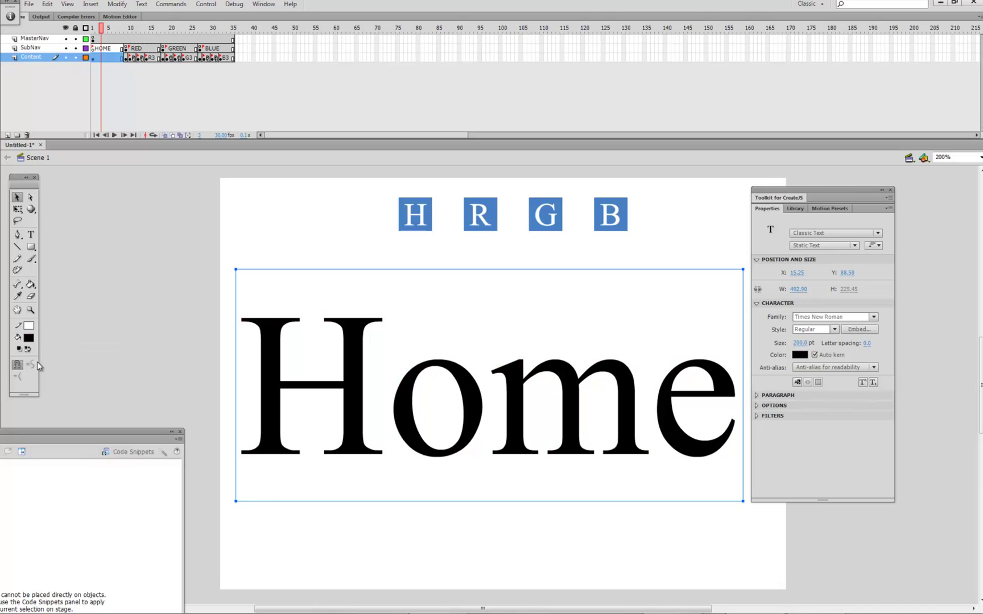
click(130, 267)
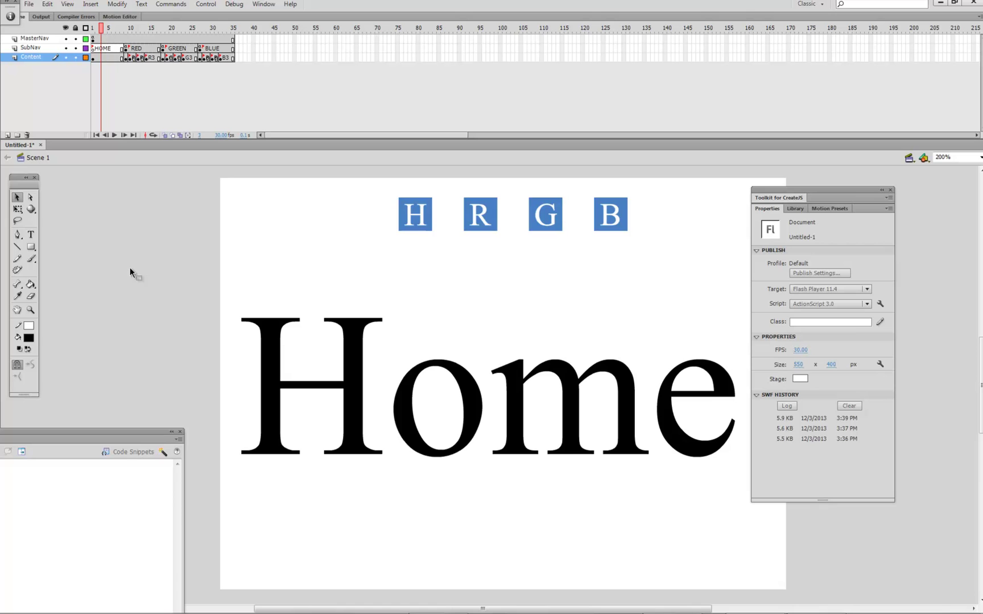
Draw a black rectangle about 556 by 326 px over the stage below the navigation buttons, and remove its white outline
click(32, 248)
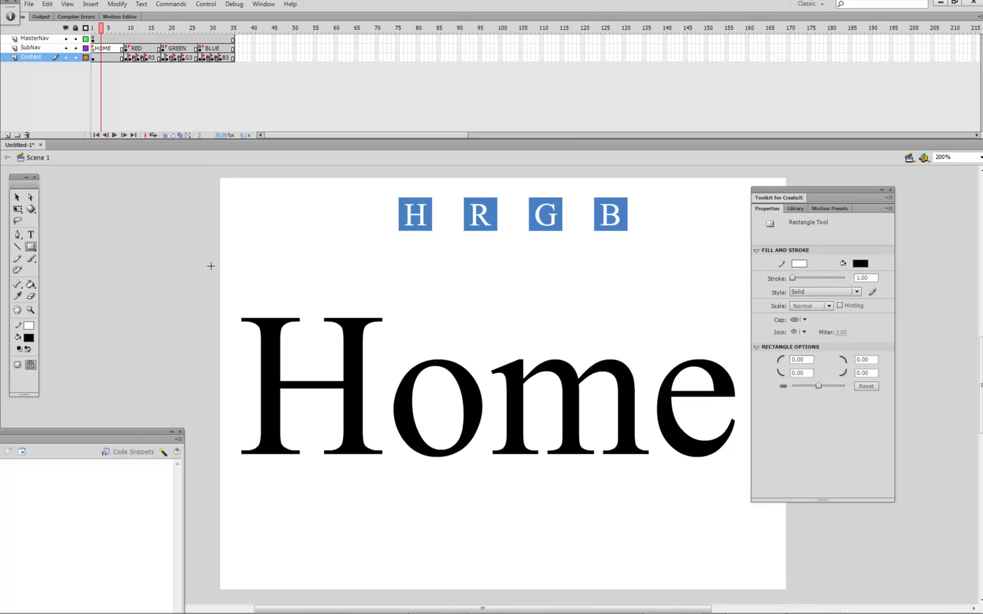
mouse_move(217, 257)
mouse_down()
mouse_move(909, 596)
mouse_move(788, 592)
mouse_up()
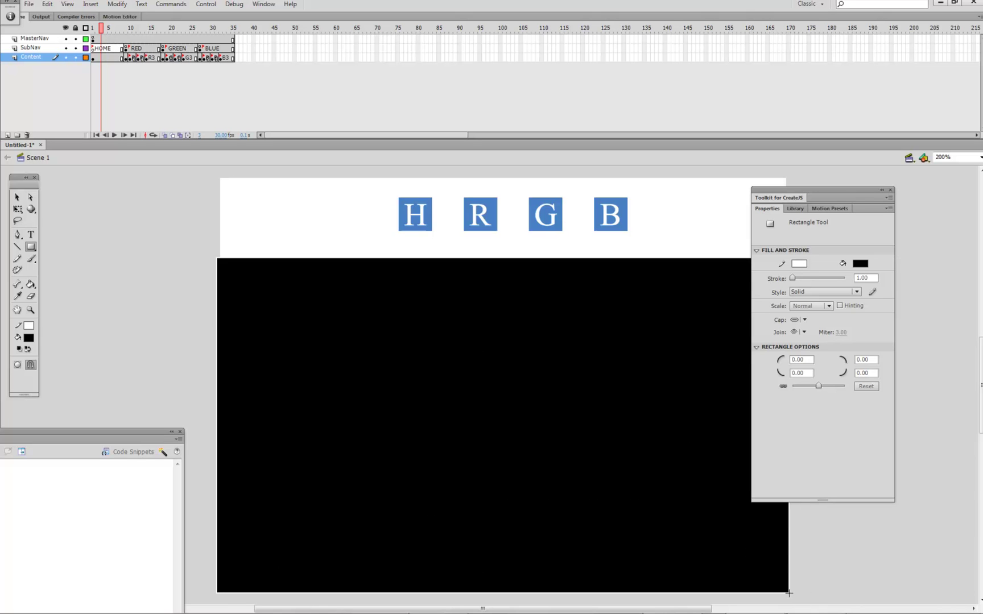
click(16, 197)
click(236, 262)
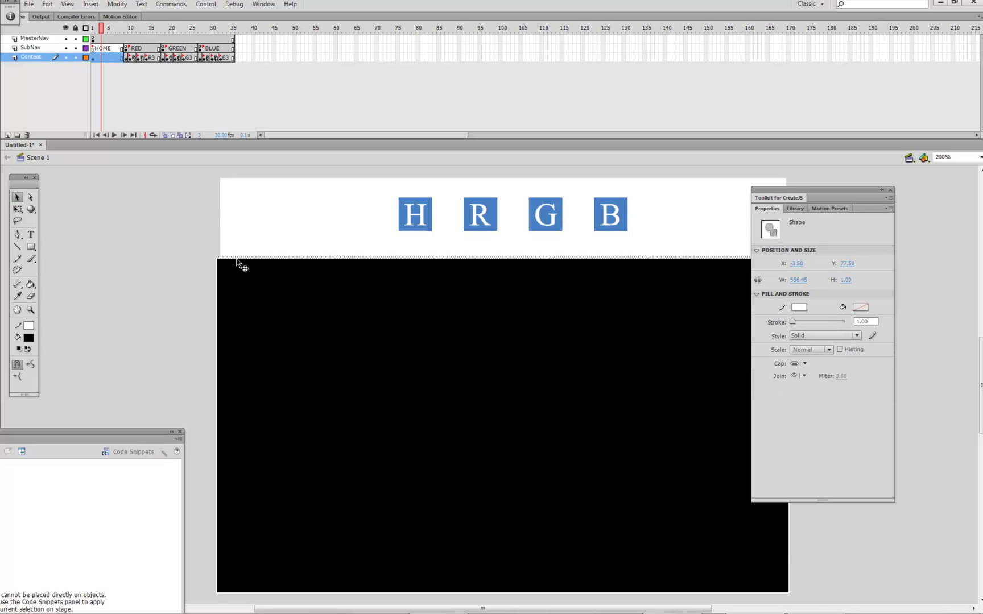
click(236, 260)
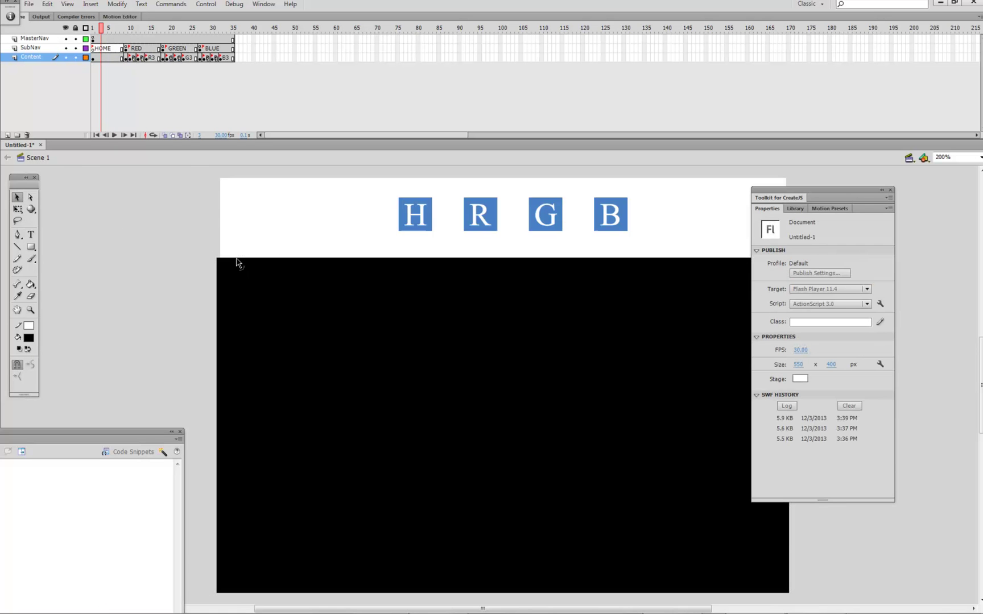
Recolour the black HOME background rectangle light orange with Red 248, Green 184, Blue 97, and deselect it
click(263, 294)
click(29, 337)
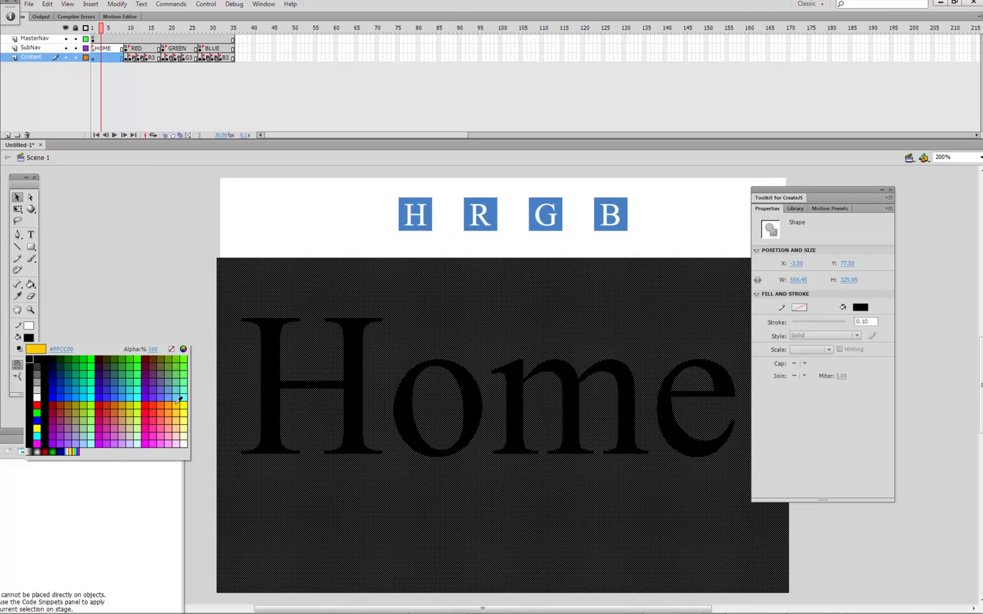
click(183, 349)
mouse_move(603, 268)
mouse_down()
mouse_move(592, 284)
mouse_move(605, 274)
mouse_up()
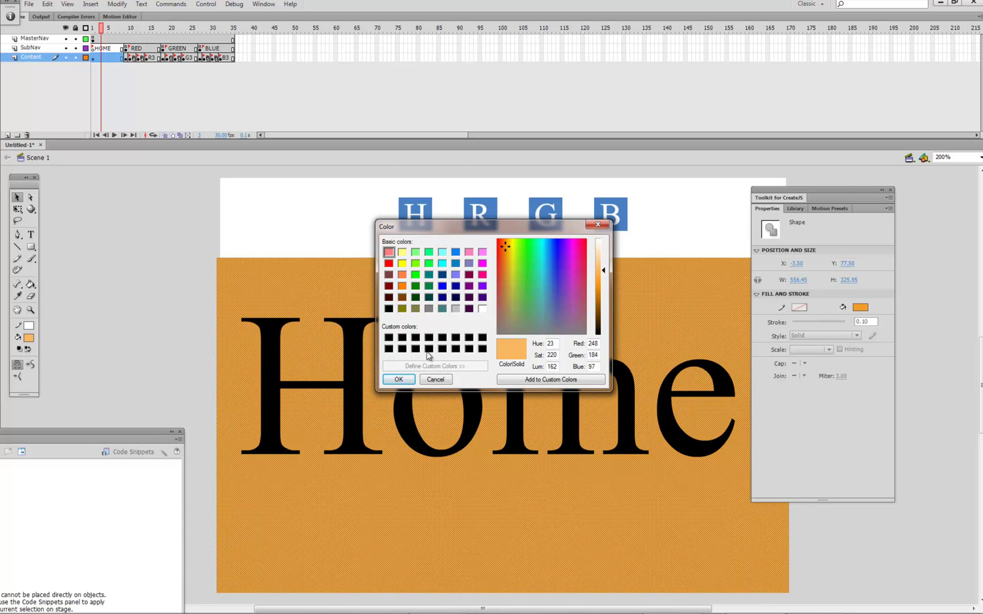
click(398, 379)
click(136, 337)
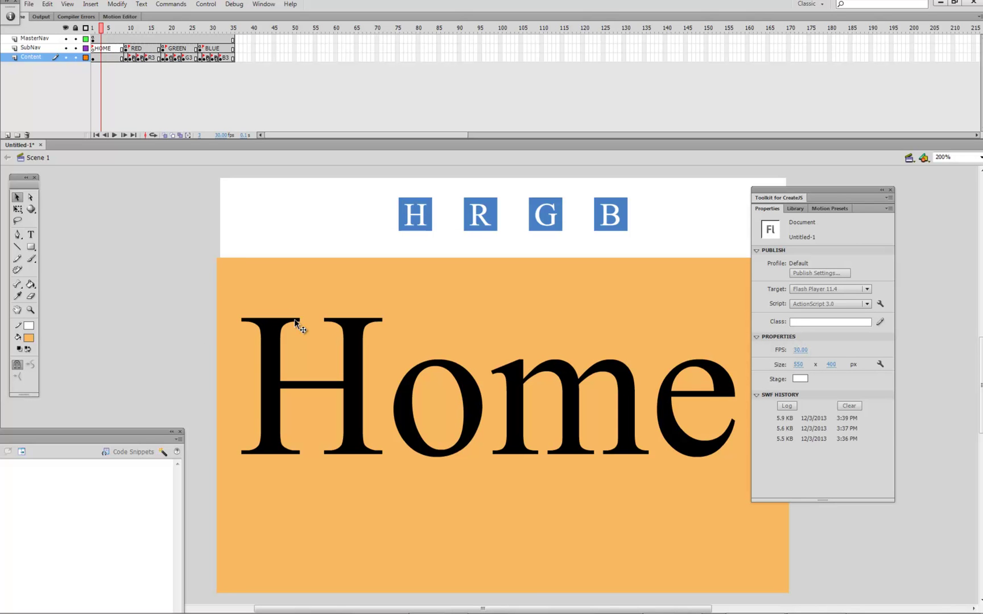
Examine the H, R, G and B buttons on the MasterNav layer, checking their letters and button instances
click(107, 41)
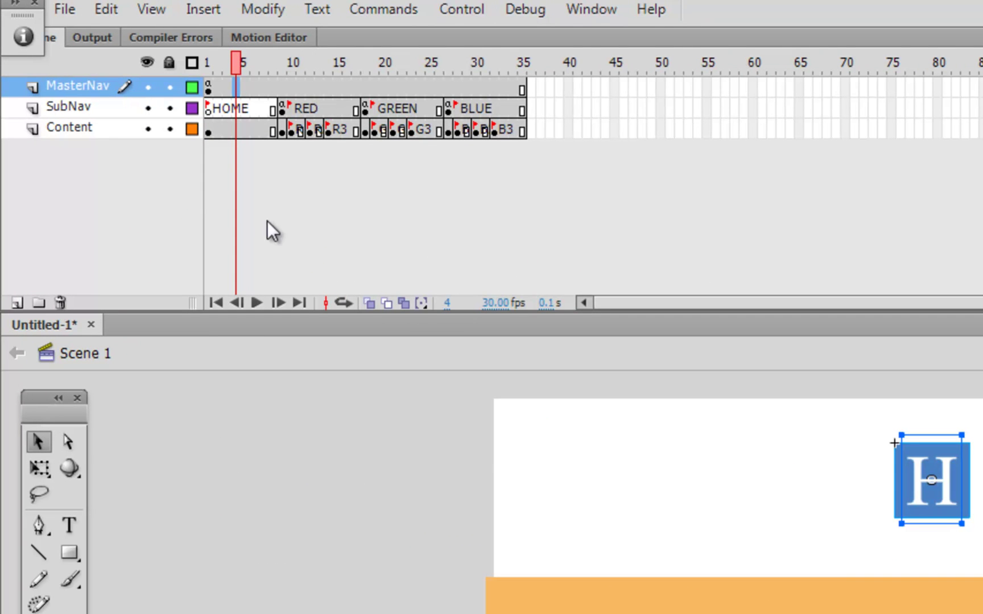
click(855, 444)
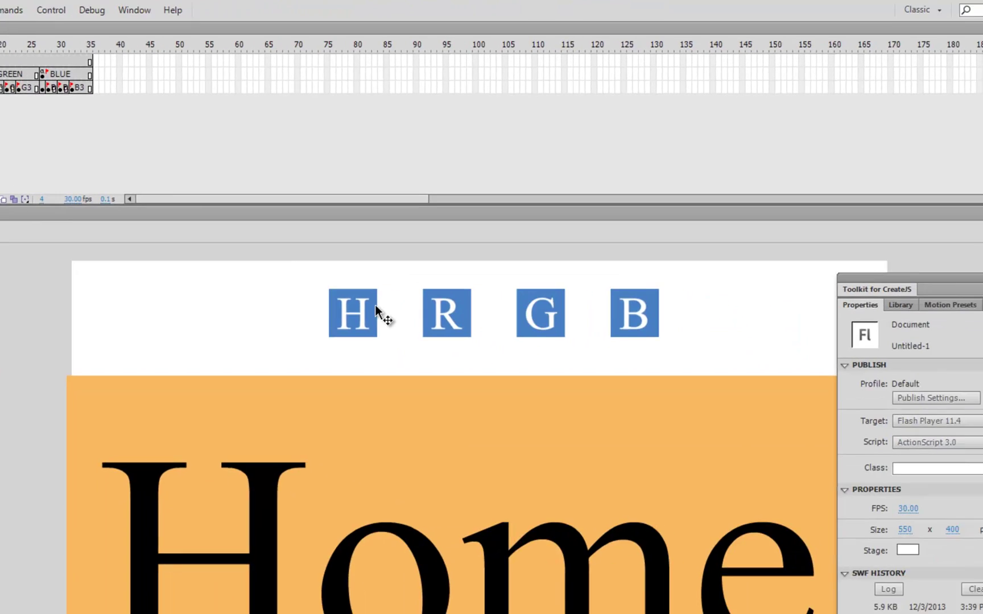
click(963, 467)
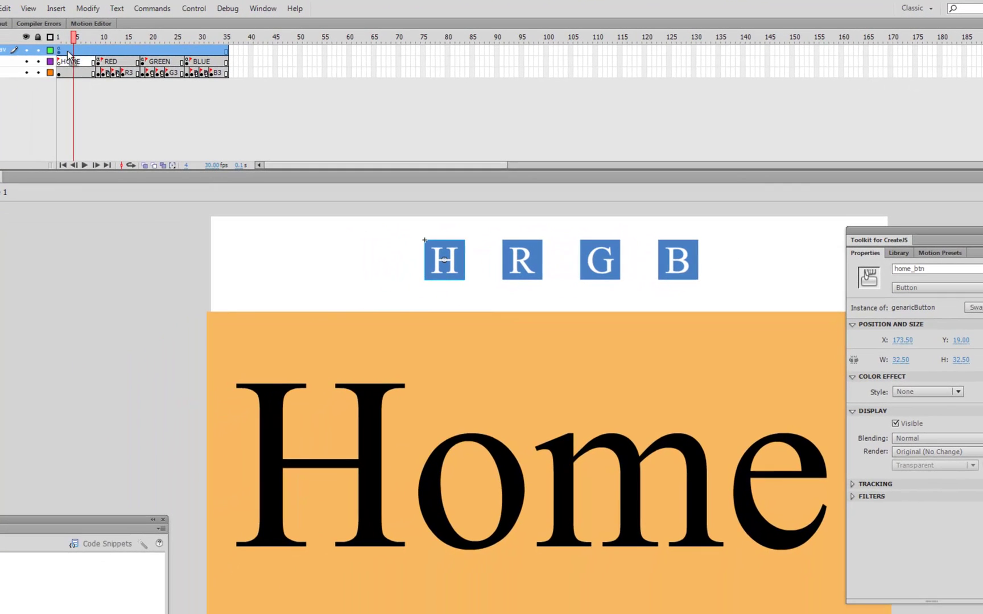
mouse_move(76, 41)
mouse_down()
mouse_move(228, 47)
mouse_move(82, 44)
mouse_up()
click(417, 259)
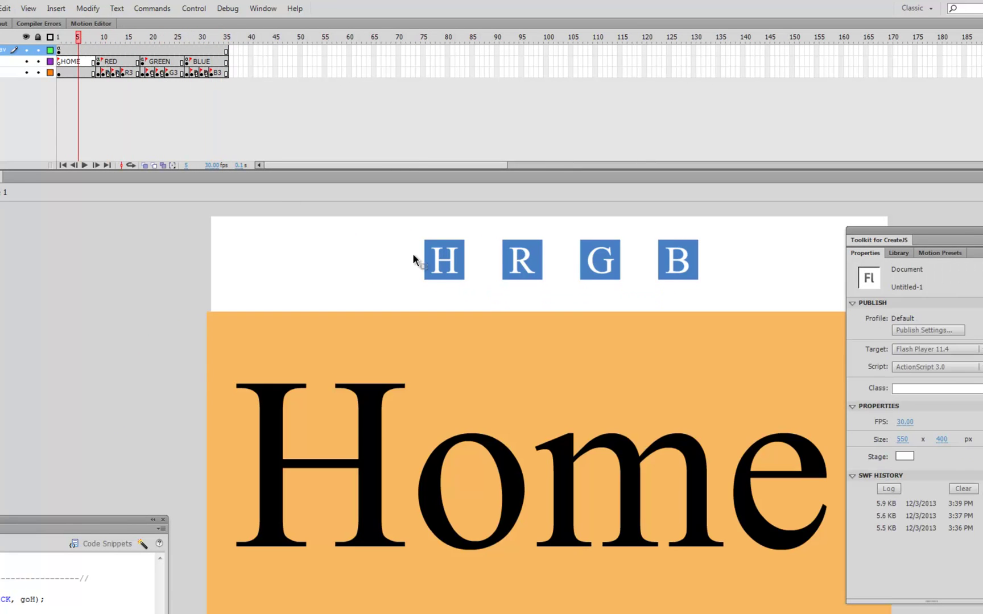
click(447, 262)
click(517, 266)
click(598, 262)
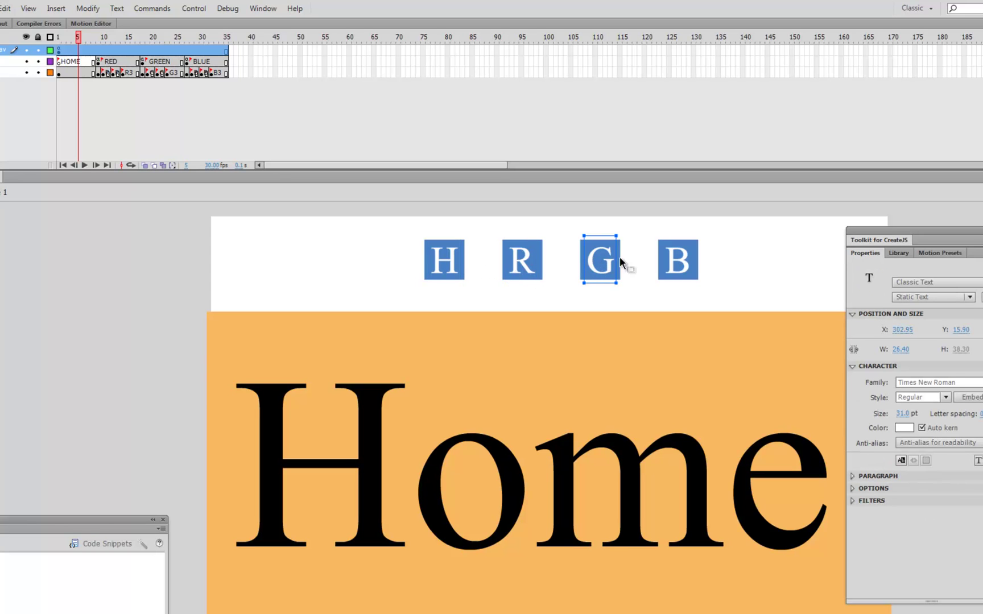
click(677, 265)
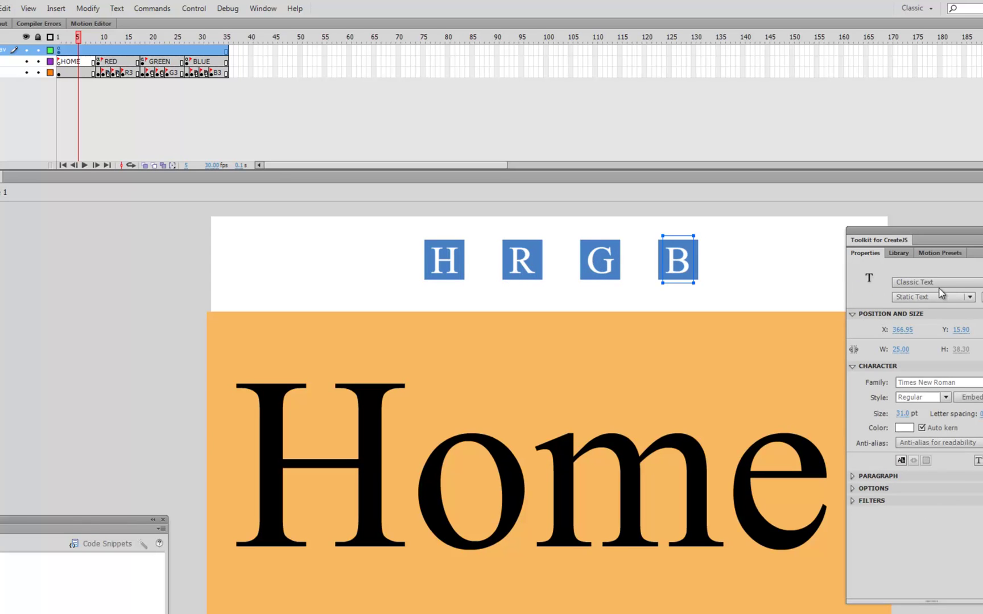
click(698, 273)
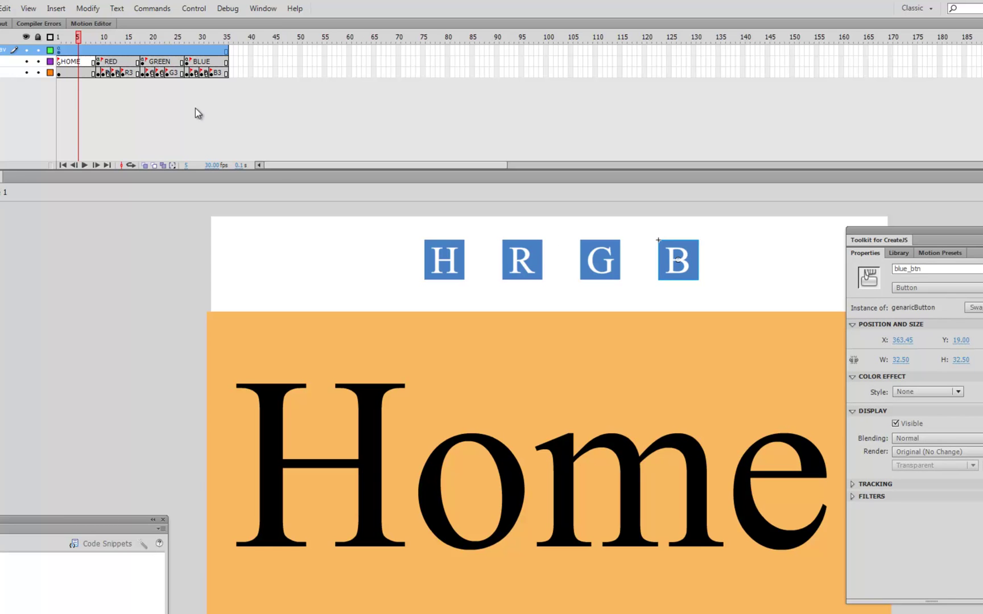
Review the SubNav navigation scripts for RED and BLUE, and toggle each layer's visibility to check what it contains
click(110, 63)
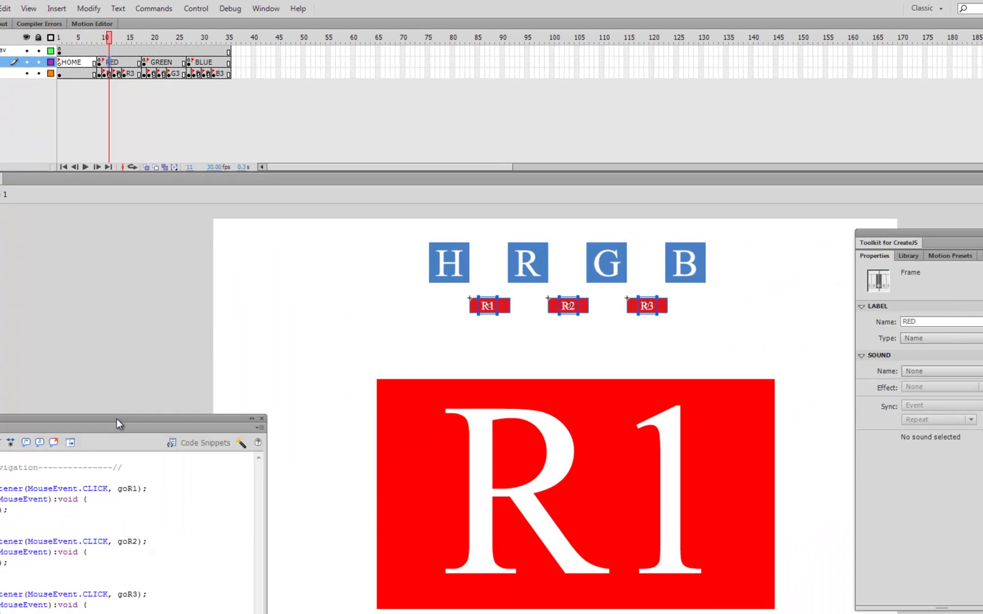
drag(116, 423, 256, 228)
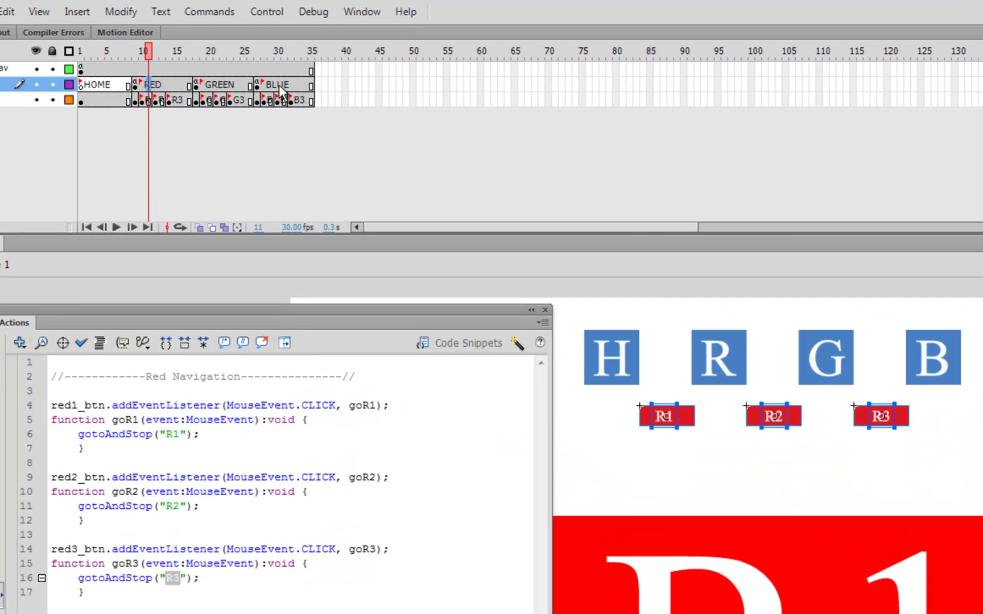
click(257, 86)
drag(257, 86, 311, 87)
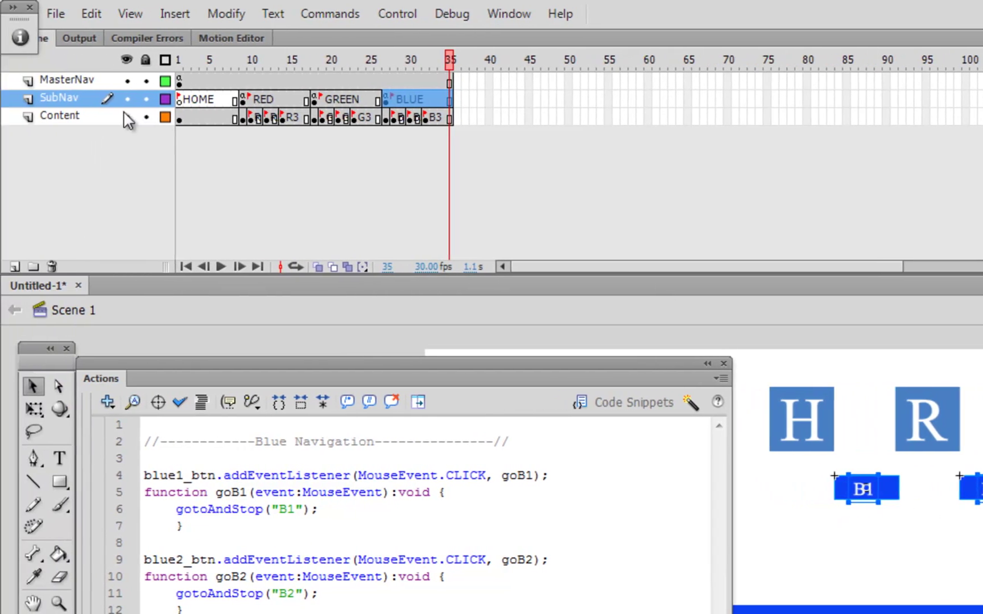
click(127, 117)
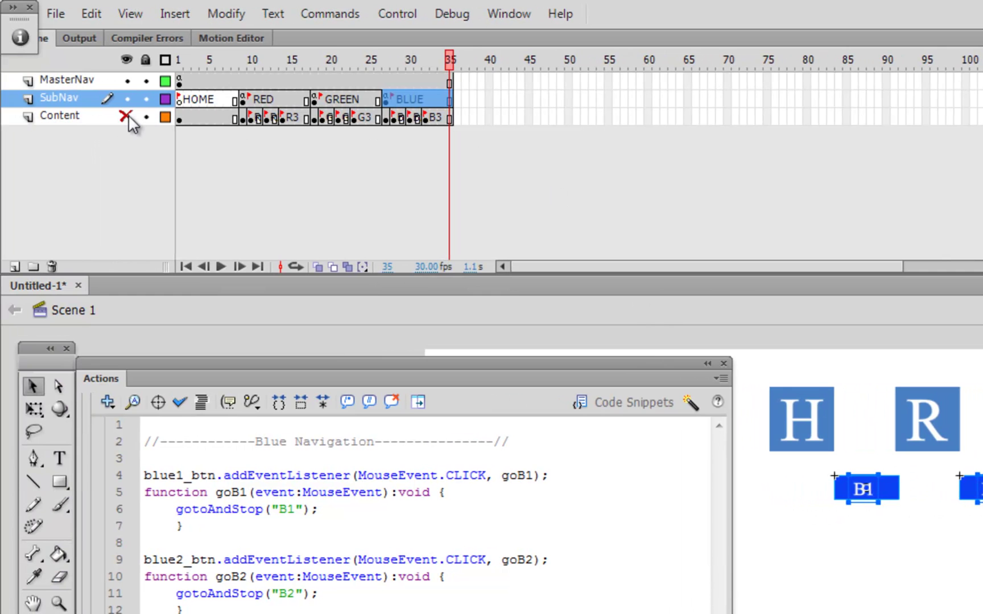
click(127, 116)
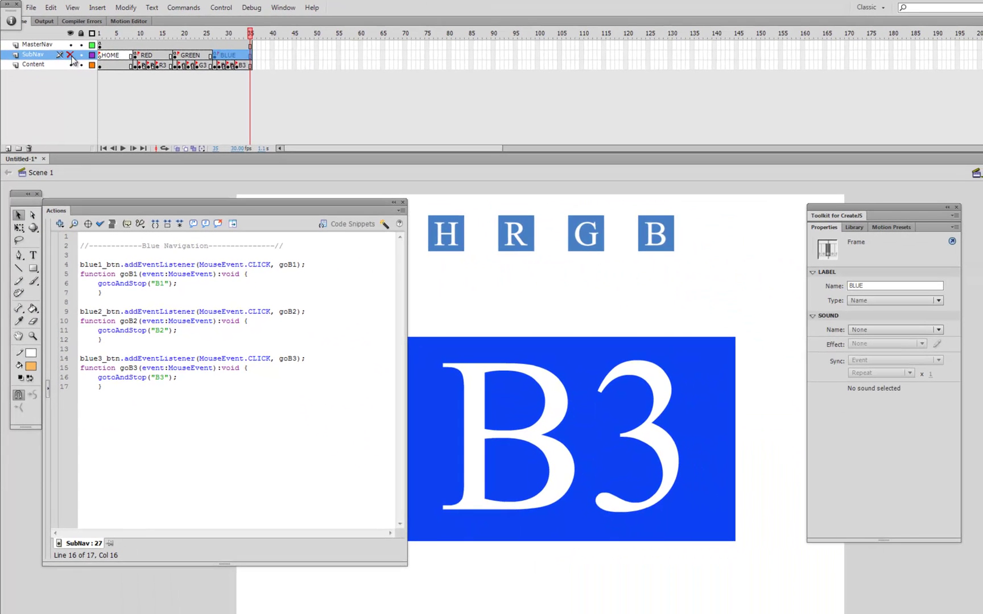
click(71, 57)
click(70, 45)
click(71, 45)
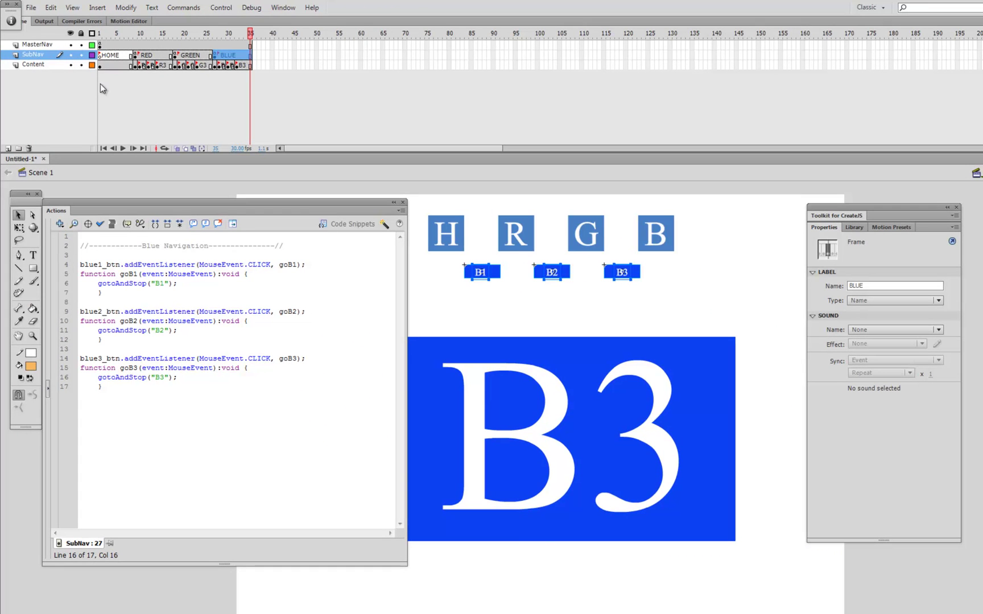
Place a square symbol instance from the library beside the H button on SubNav's HOME frames, and show its properties
drag(331, 202, 219, 366)
mouse_move(251, 31)
mouse_down()
mouse_move(100, 35)
mouse_move(246, 37)
mouse_up()
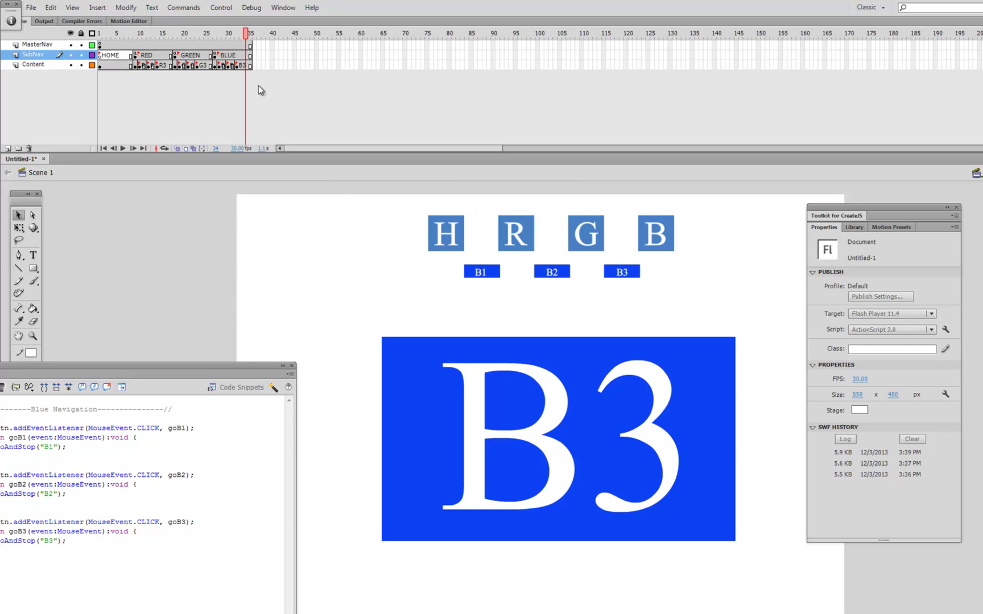
drag(246, 35, 122, 34)
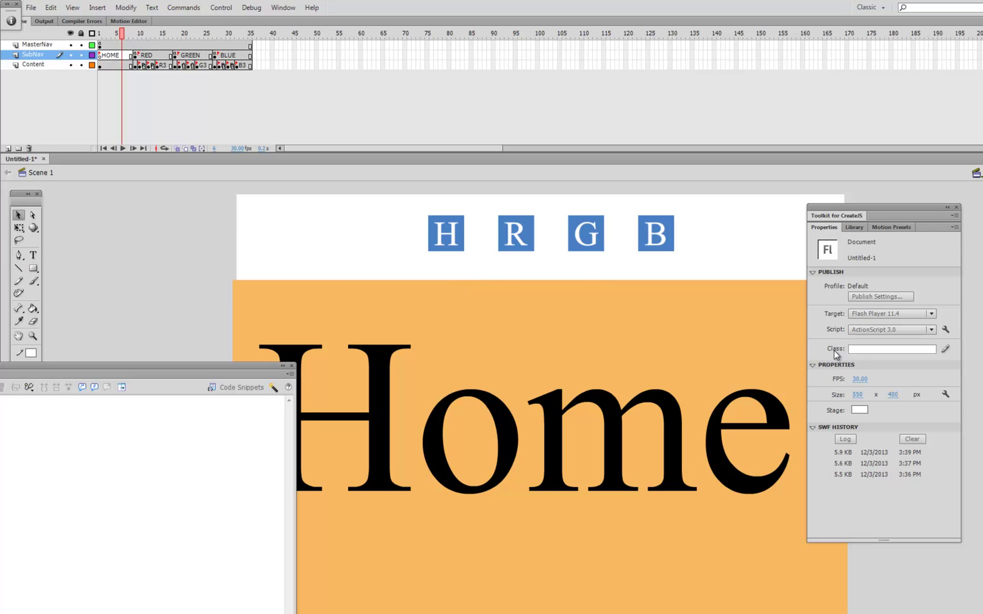
click(854, 227)
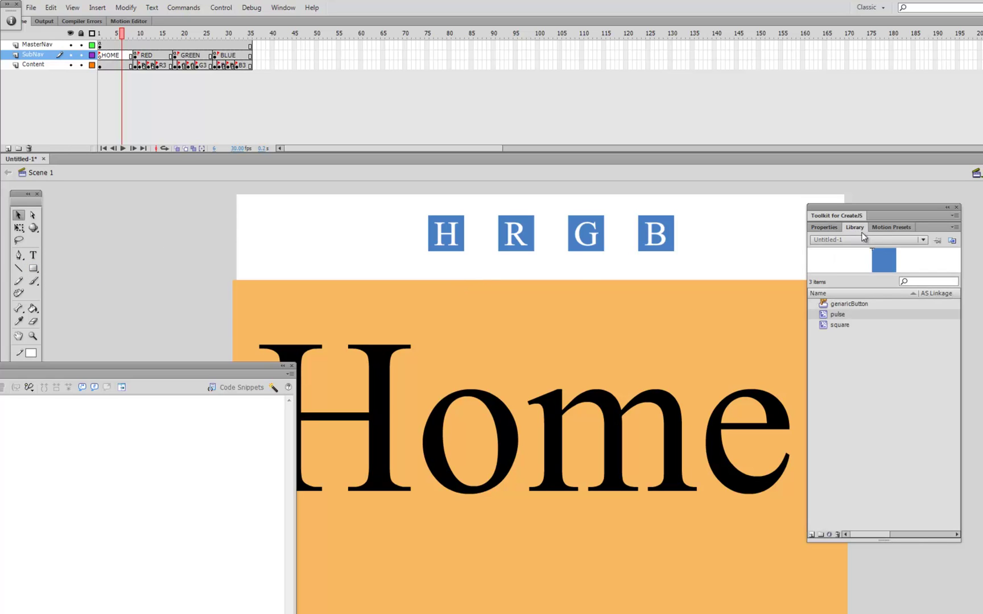
click(833, 325)
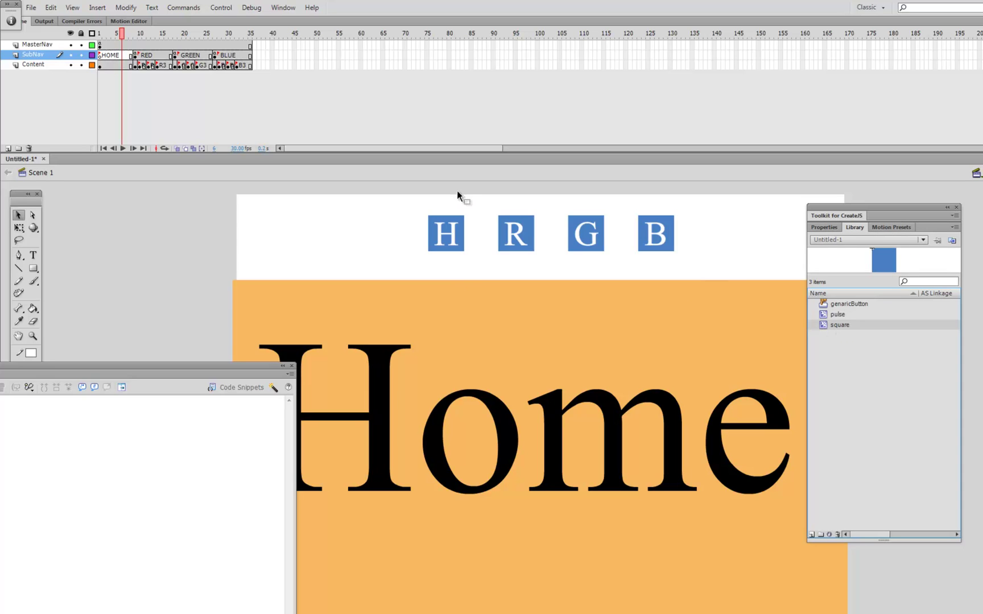
drag(475, 209, 821, 340)
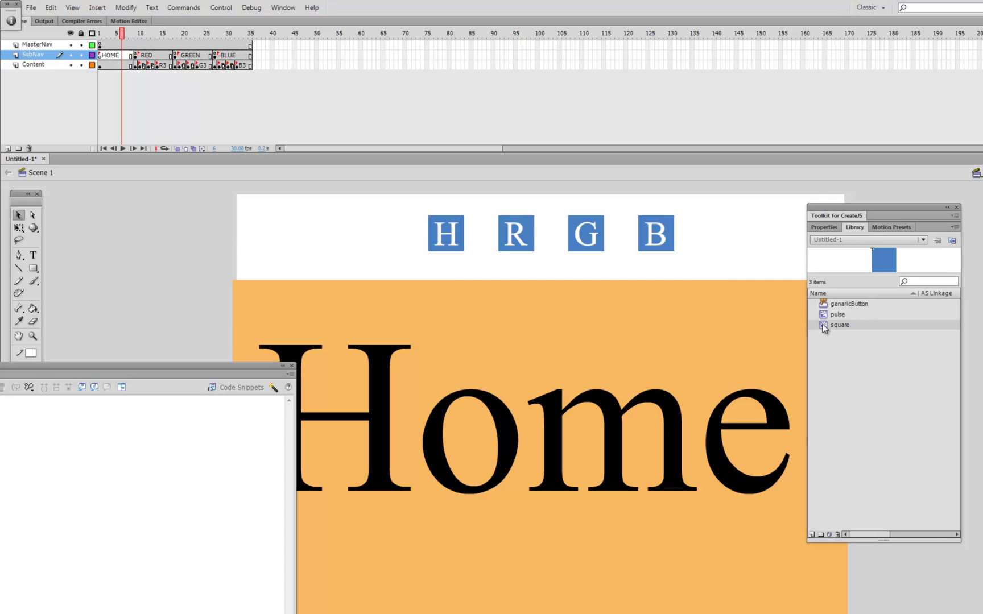
drag(827, 328, 362, 246)
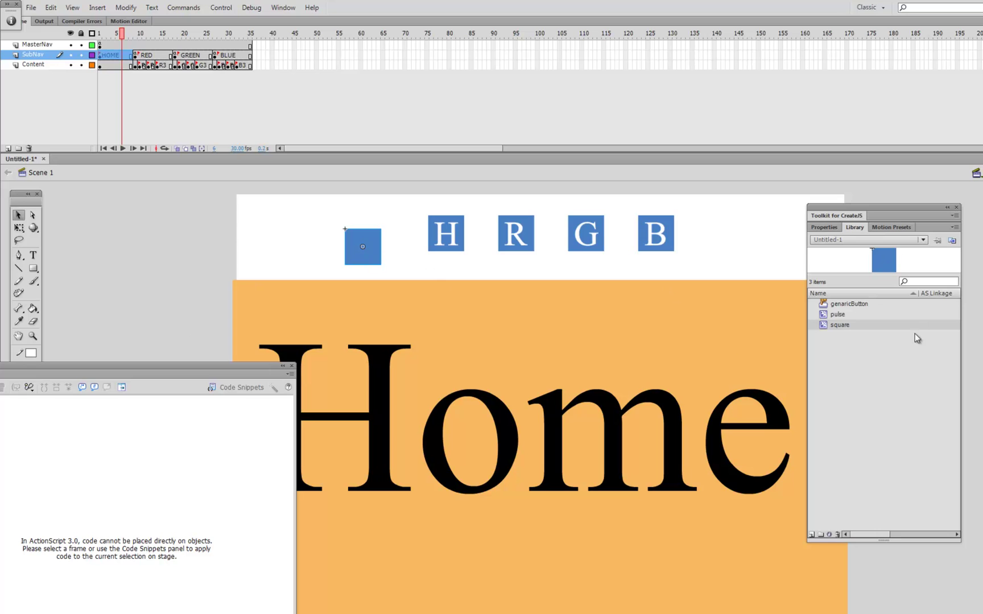
click(830, 229)
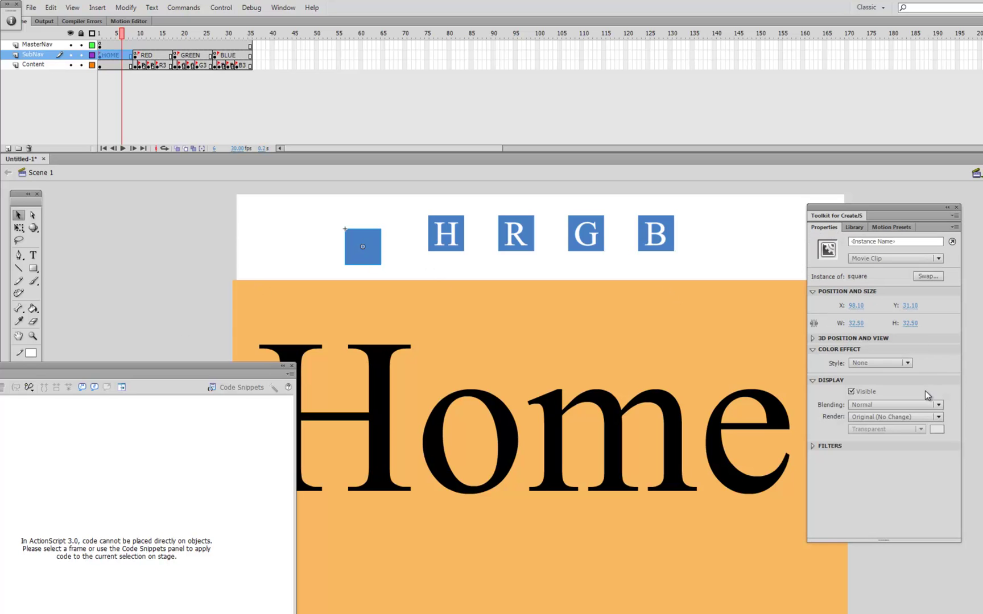
click(908, 363)
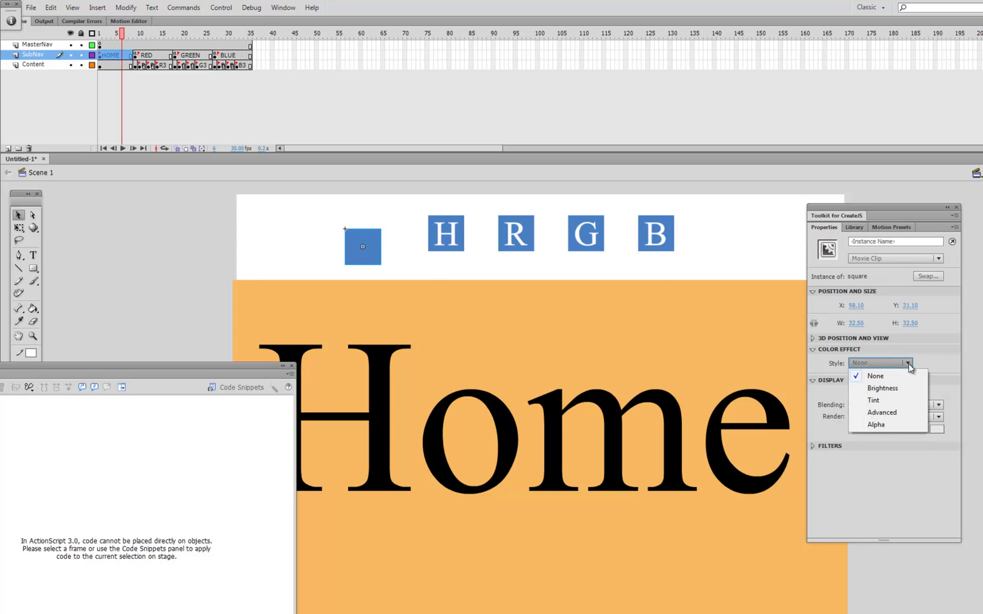
click(896, 400)
drag(899, 378, 793, 379)
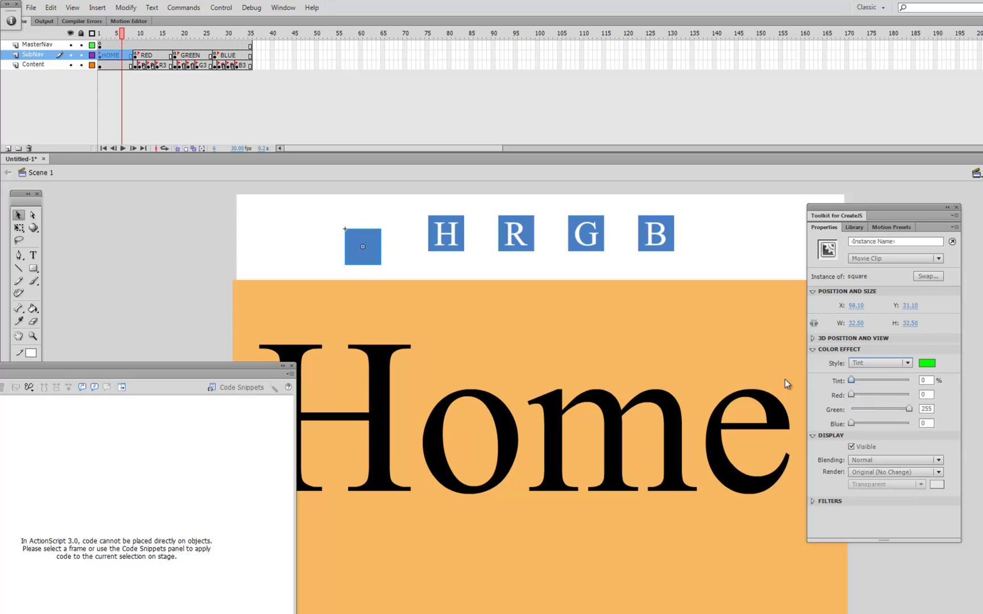
Apply a Brightness colour effect of -100% to the square instance so it turns black
click(908, 364)
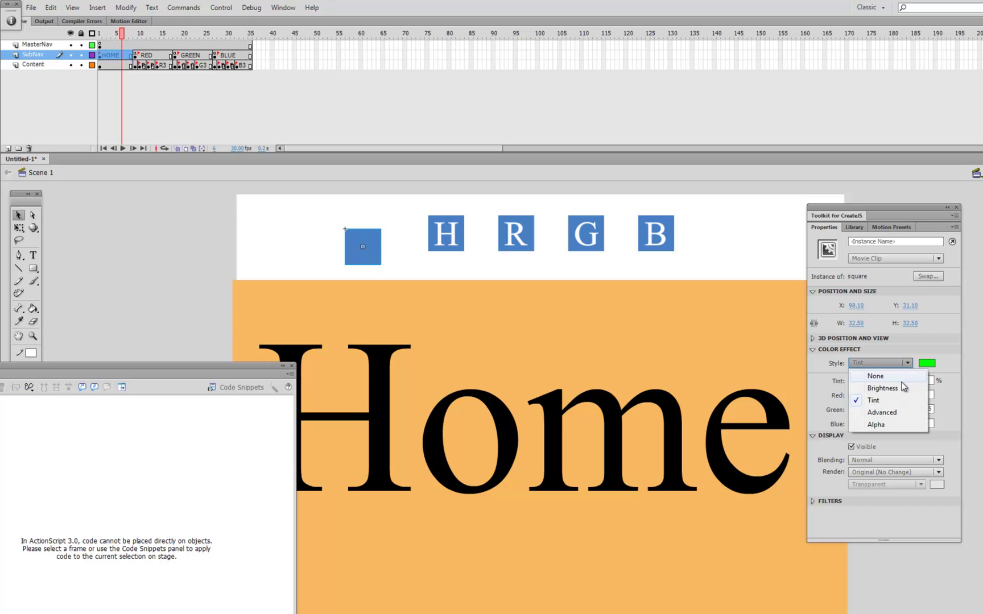
click(885, 387)
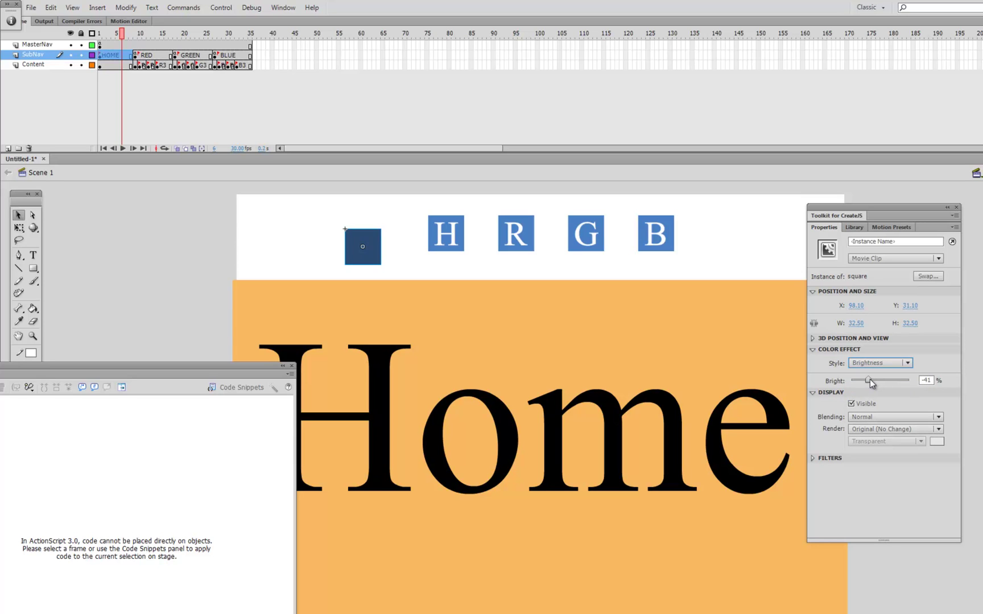
drag(869, 379, 805, 380)
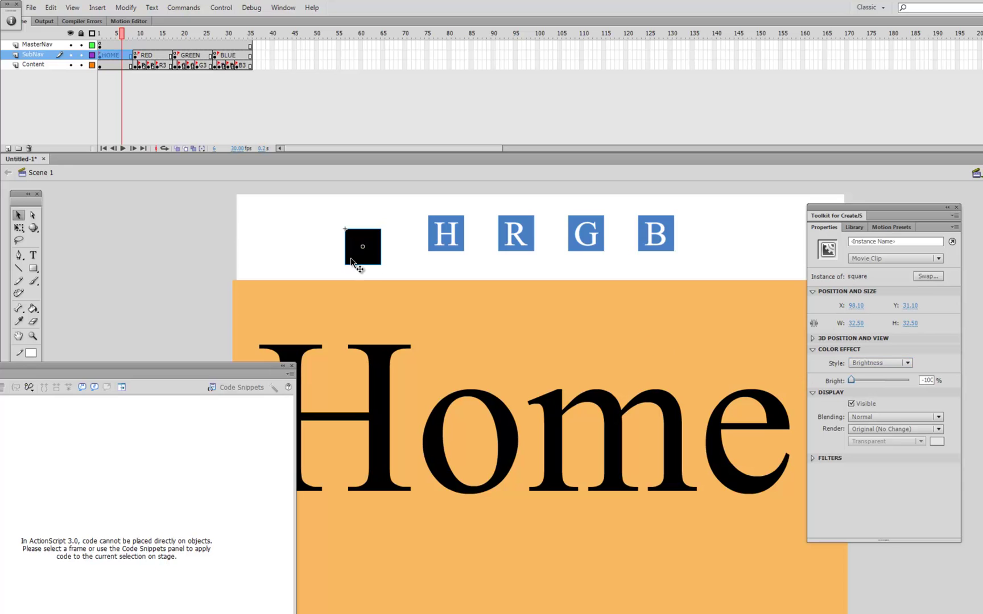
Align the black square behind the H button and enlarge it evenly into a black border around the button
click(319, 237)
drag(352, 254, 435, 234)
drag(76, 364, 228, 436)
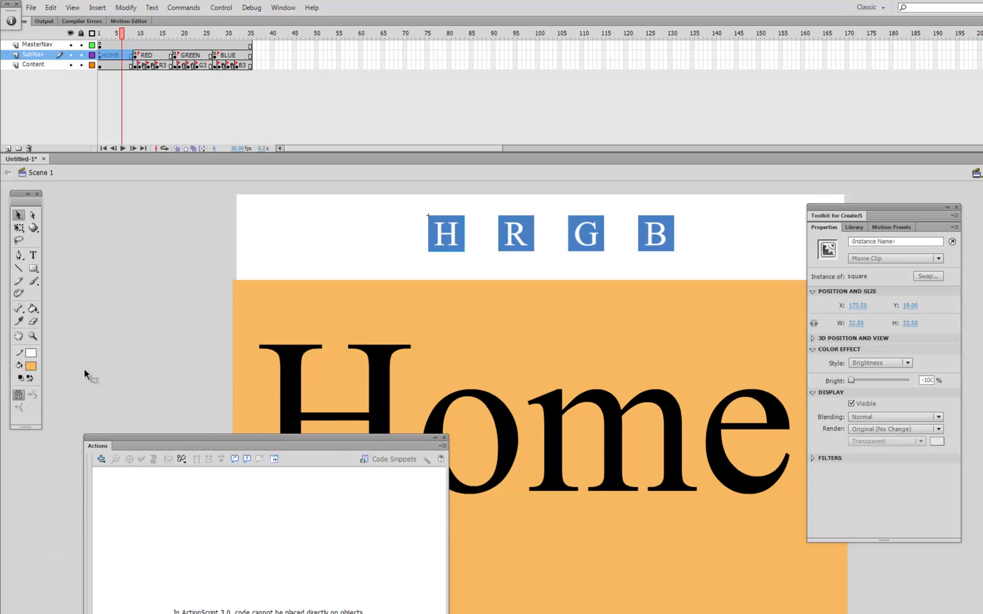
click(20, 228)
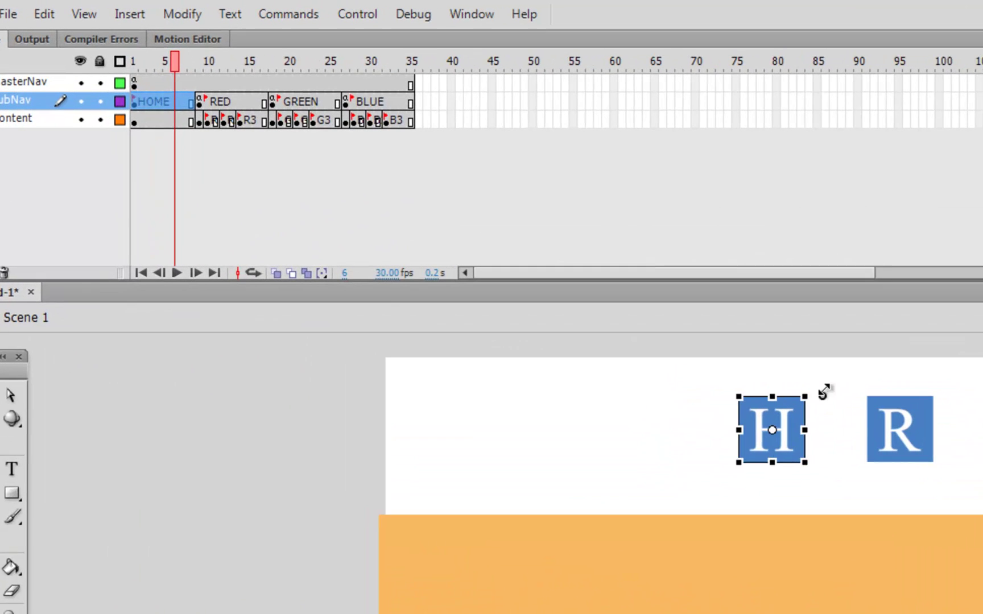
drag(465, 215, 473, 208)
drag(842, 393, 838, 395)
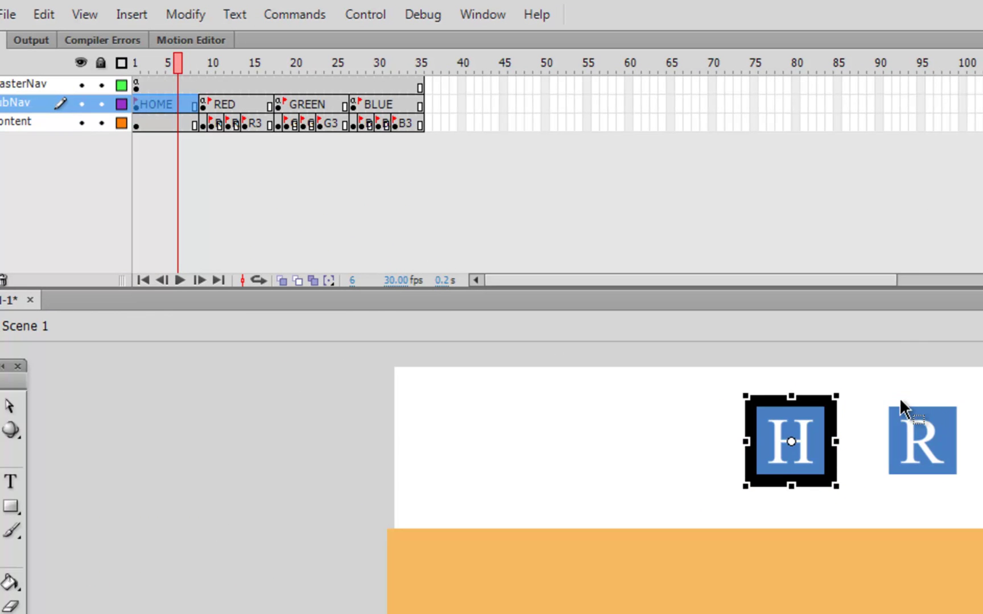
click(649, 414)
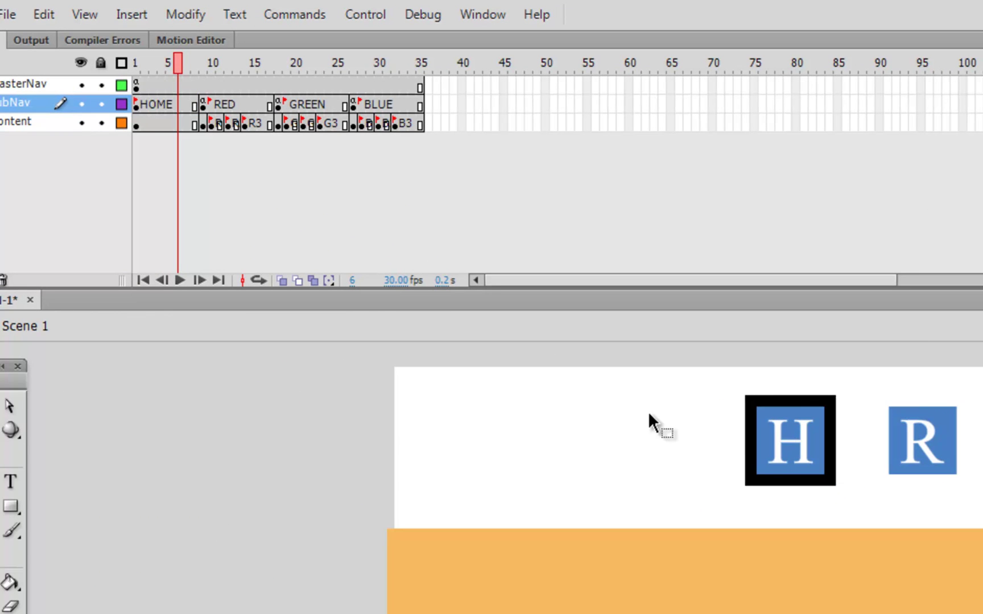
Copy the black square from SubNav's HOME frames and paste it on the RED frames, centred behind the R button
click(172, 84)
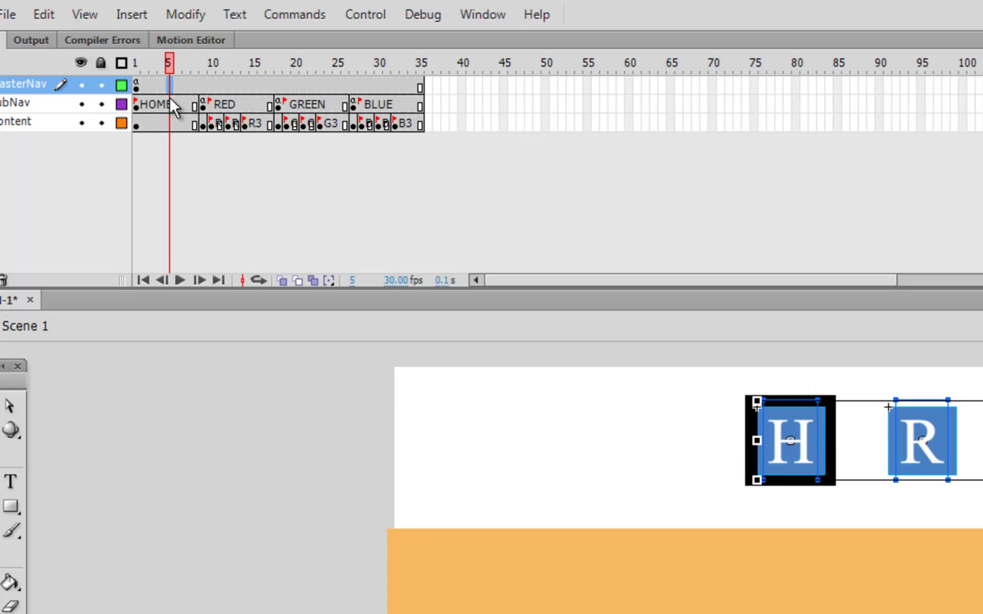
click(169, 100)
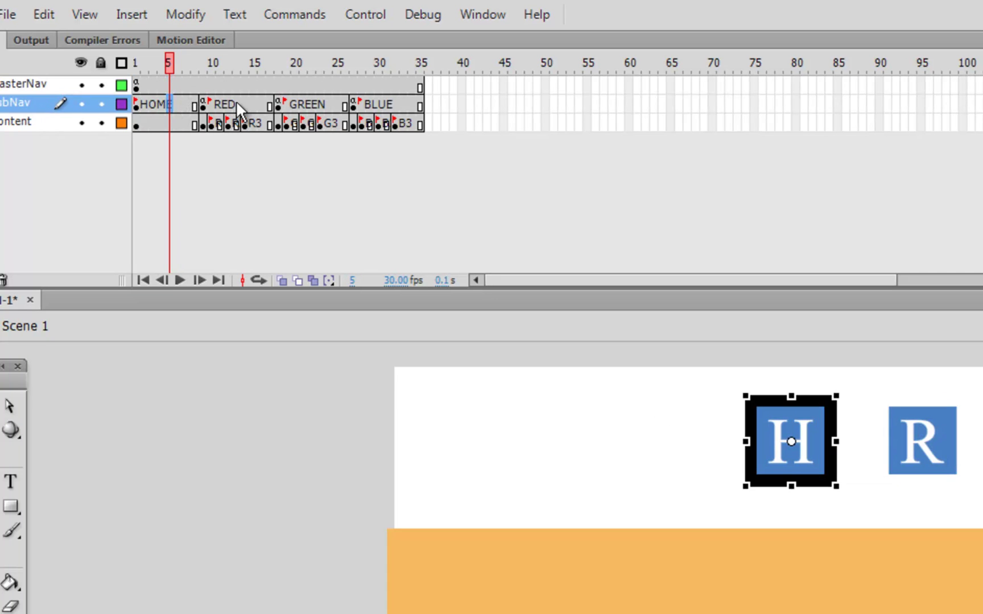
click(695, 410)
click(747, 431)
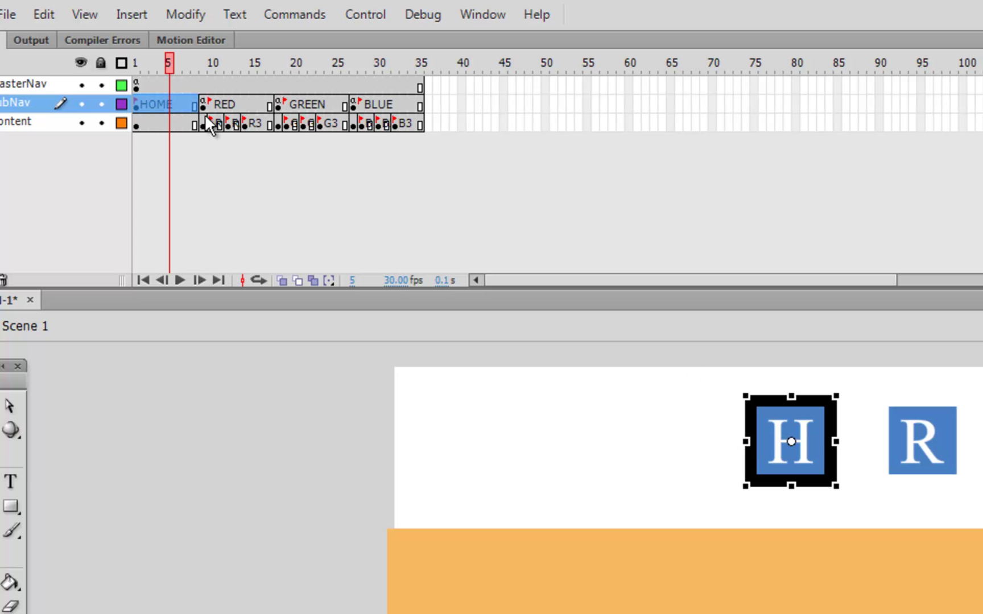
click(251, 106)
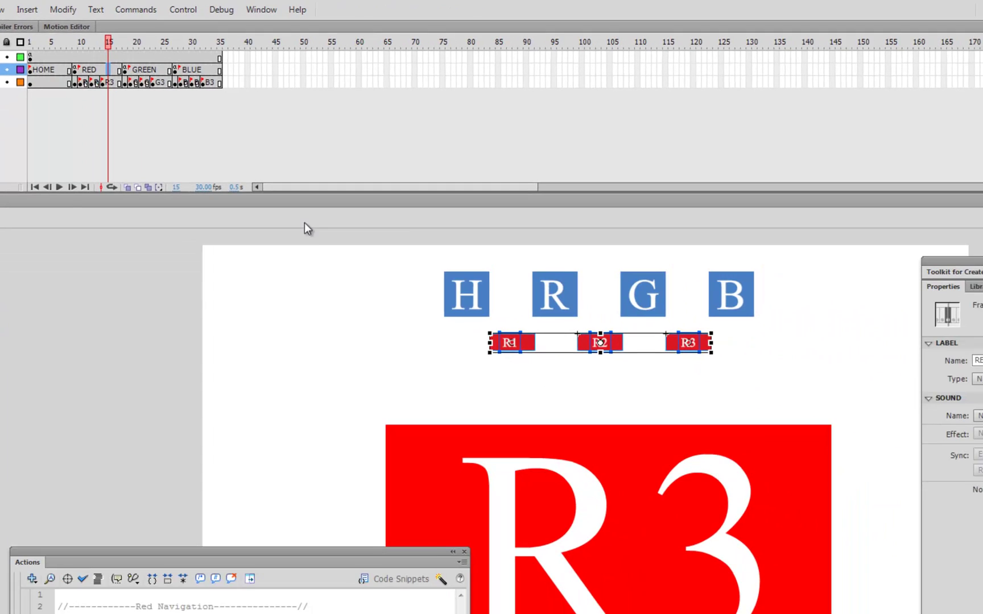
click(348, 276)
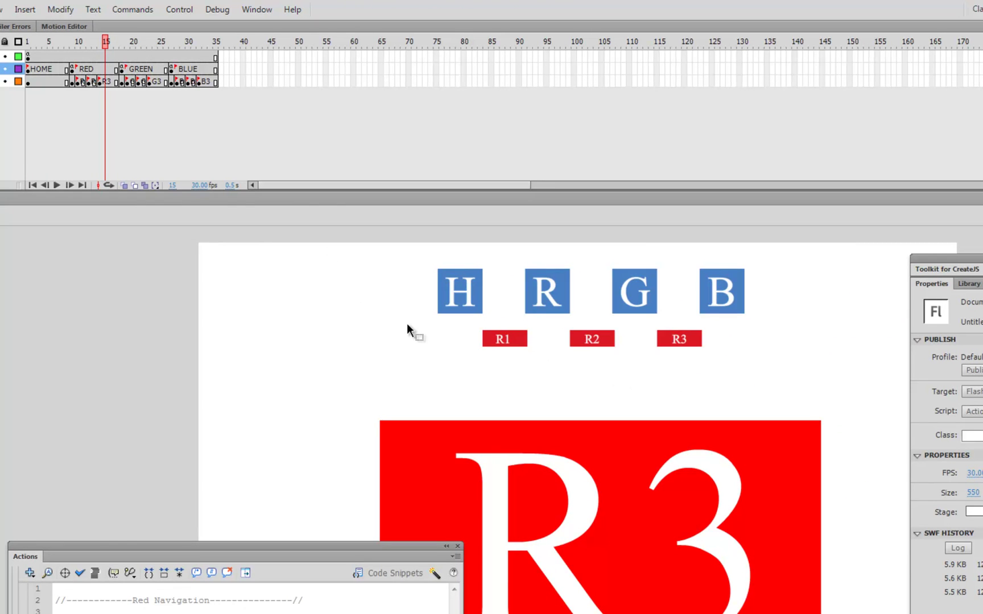
key(ctrl+v)
drag(573, 518, 559, 283)
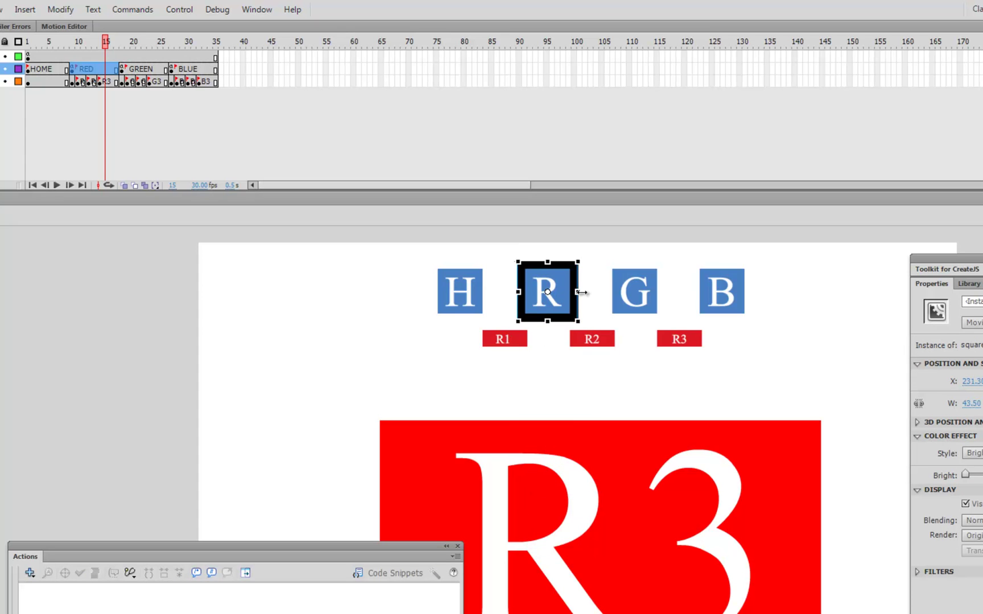
click(587, 293)
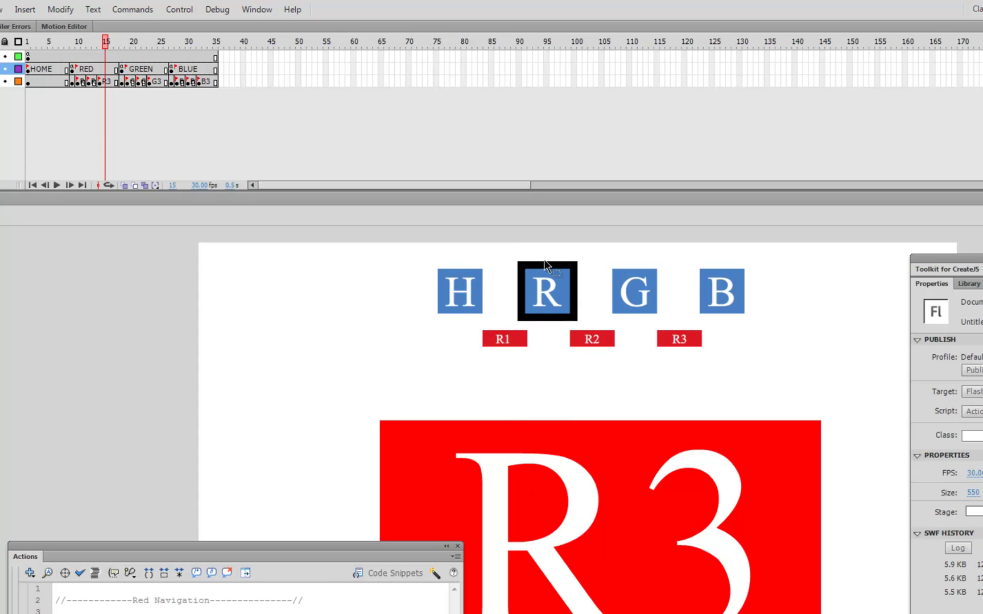
mouse_move(108, 43)
mouse_down()
mouse_move(59, 44)
mouse_move(110, 45)
mouse_move(61, 45)
mouse_move(95, 46)
mouse_up()
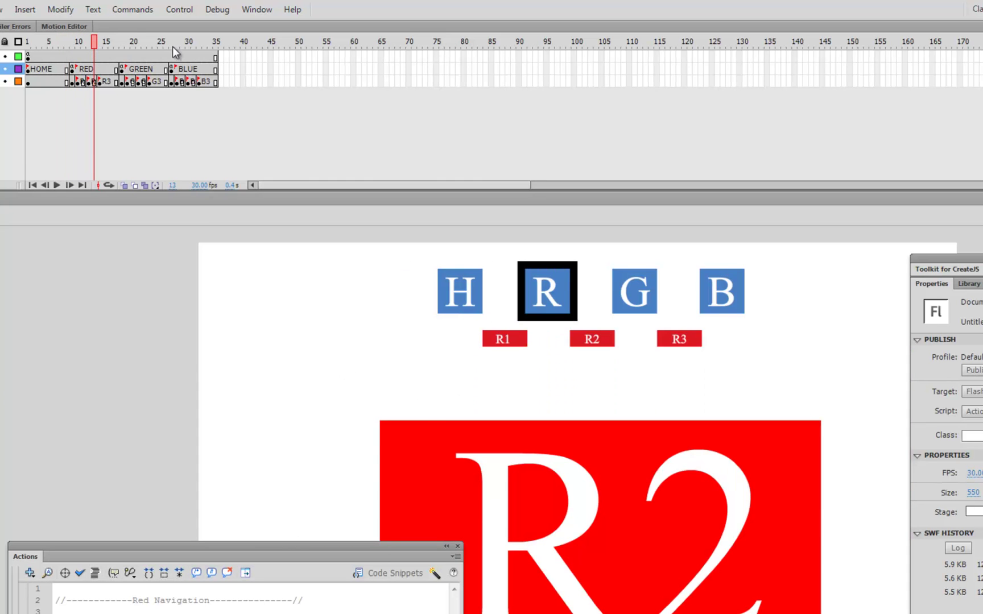
Paste the black square on SubNav's GREEN frames and centre it behind the G button
click(140, 78)
click(305, 333)
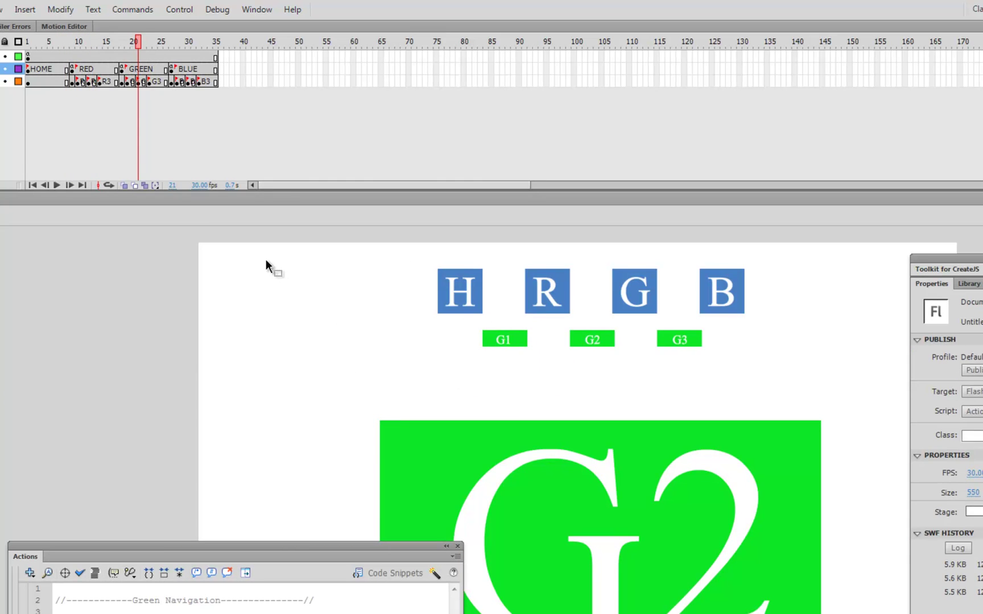
key(ctrl+v)
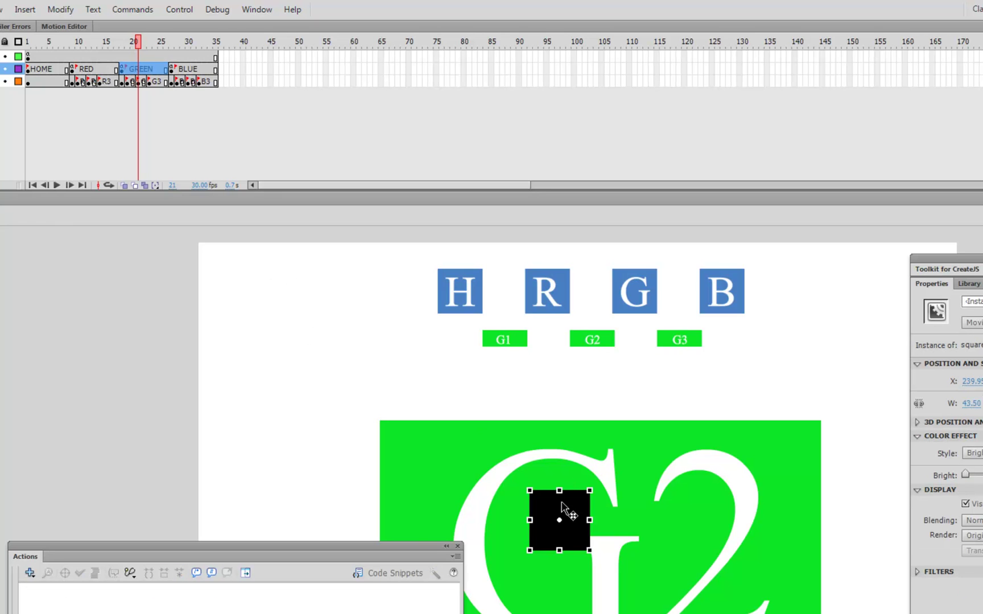
drag(569, 506, 644, 280)
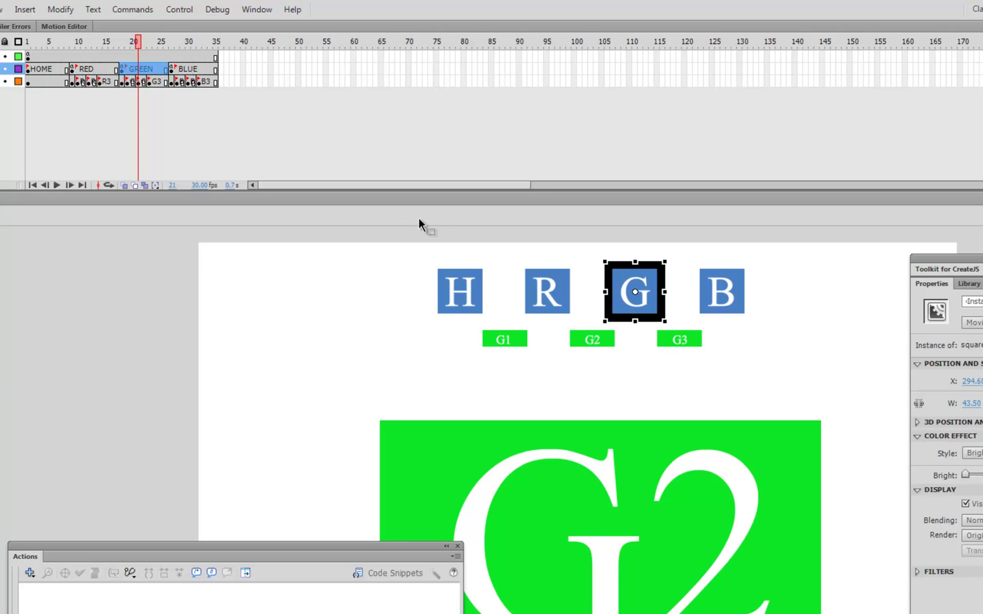
Paste the black square on SubNav's BLUE frames and centre it behind the B button
click(194, 81)
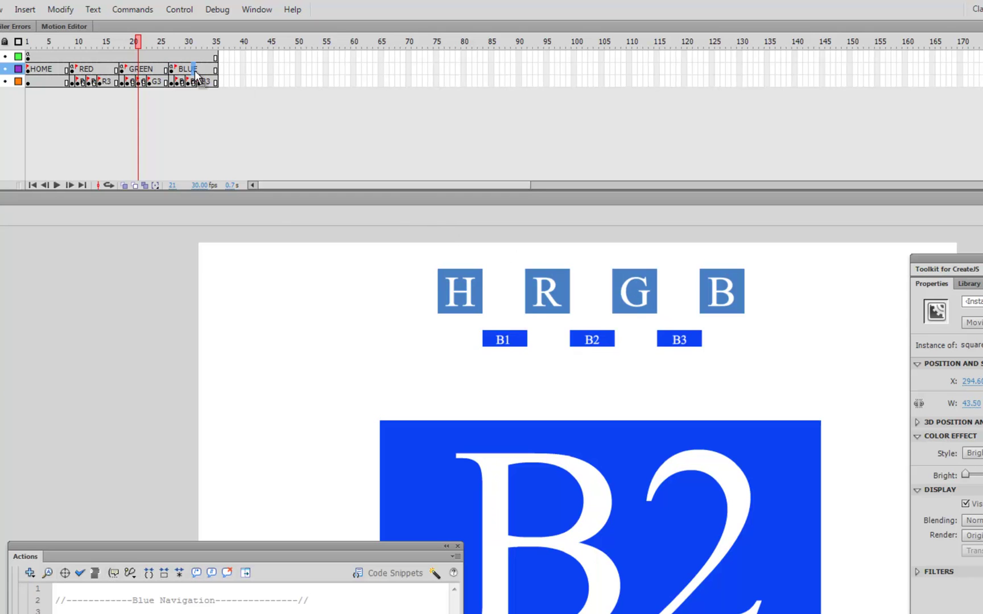
click(266, 259)
key(ctrl+v)
drag(562, 511, 726, 280)
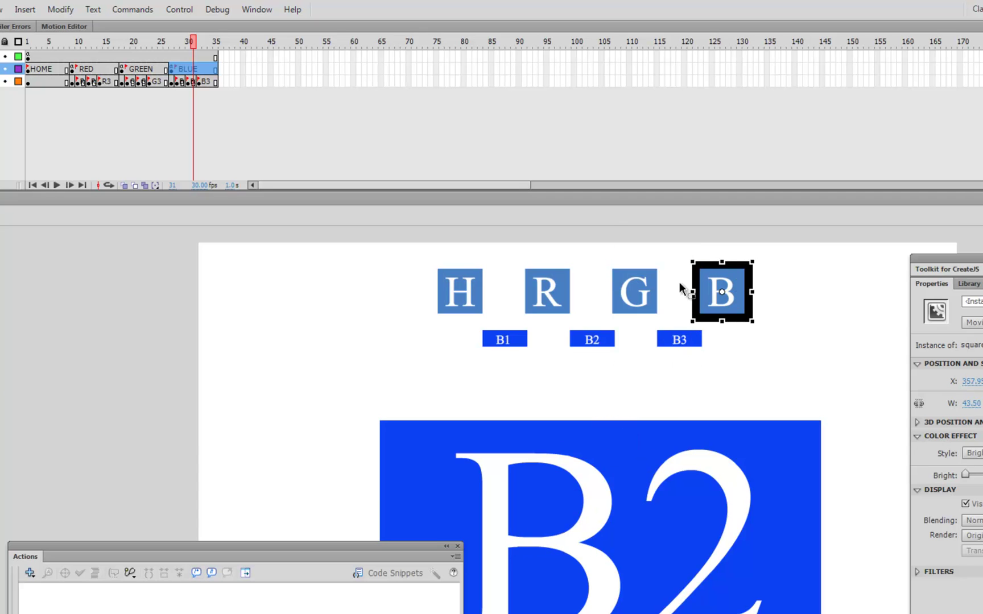
click(356, 274)
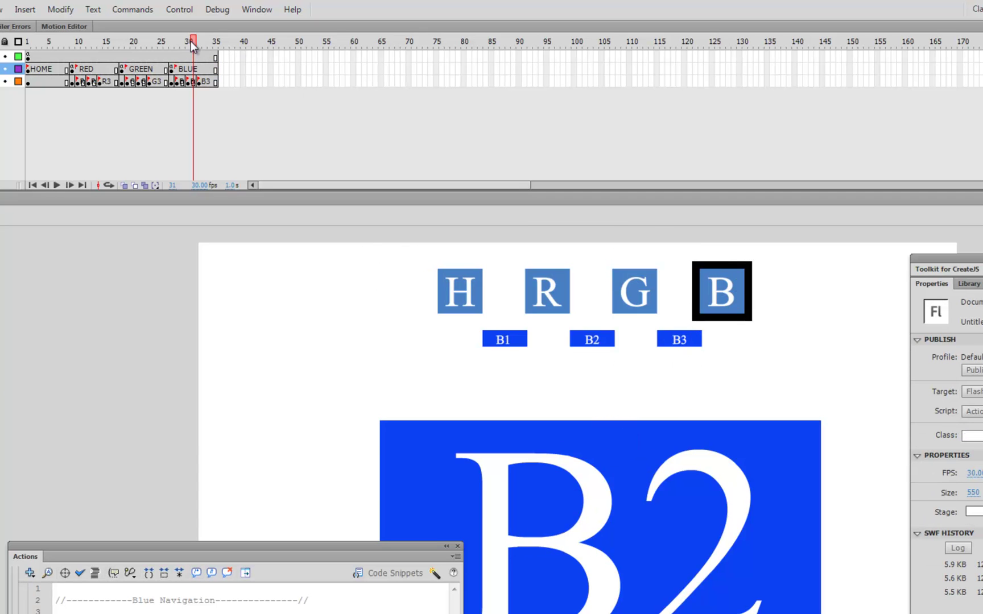
Test the movie and switch between the H, R, G and B sections to check each master button's black highlight
click(161, 42)
drag(162, 44, 88, 44)
key(ctrl+Return)
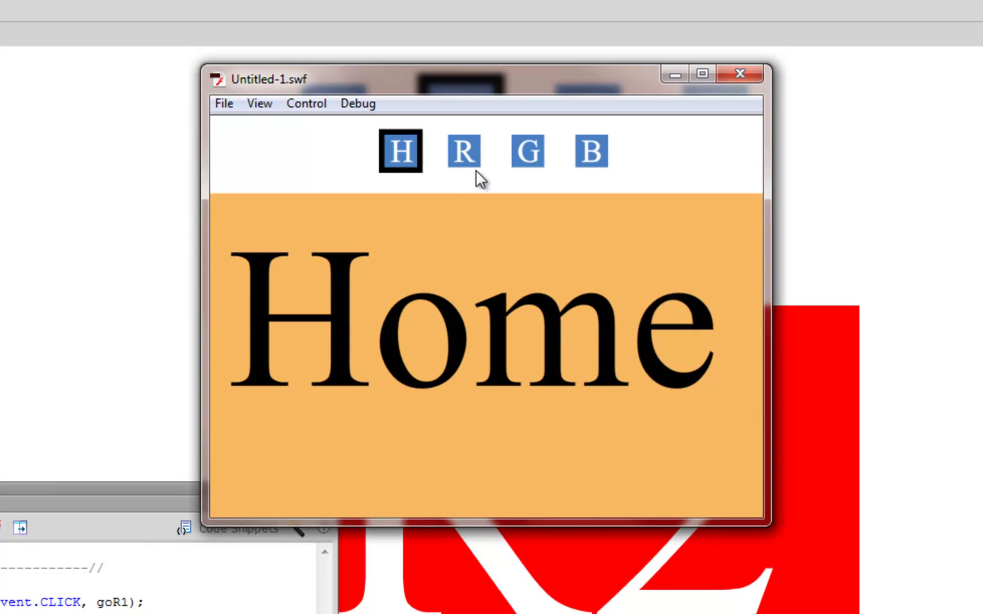
click(528, 264)
click(526, 164)
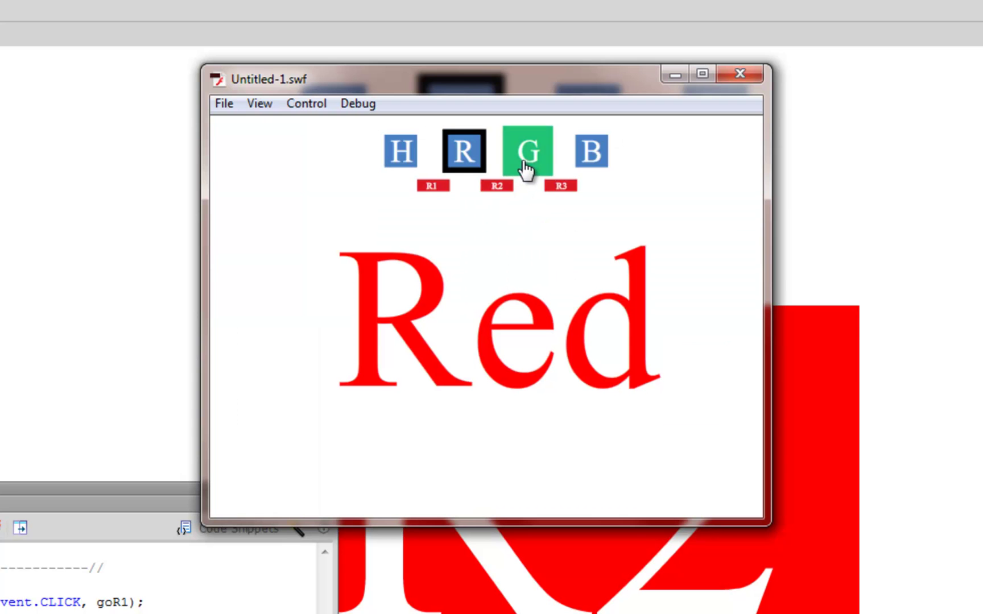
click(522, 162)
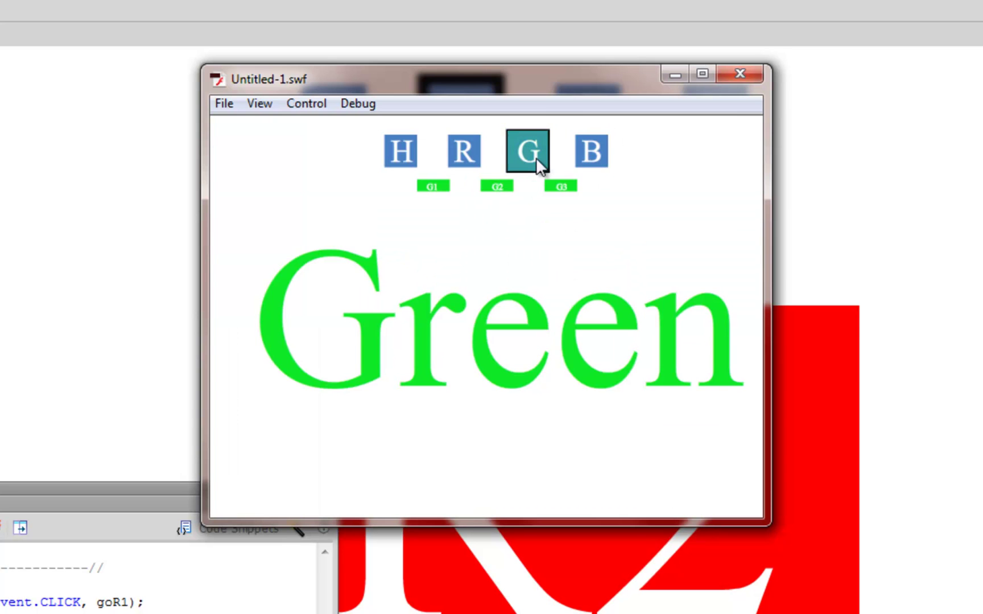
click(604, 162)
click(464, 155)
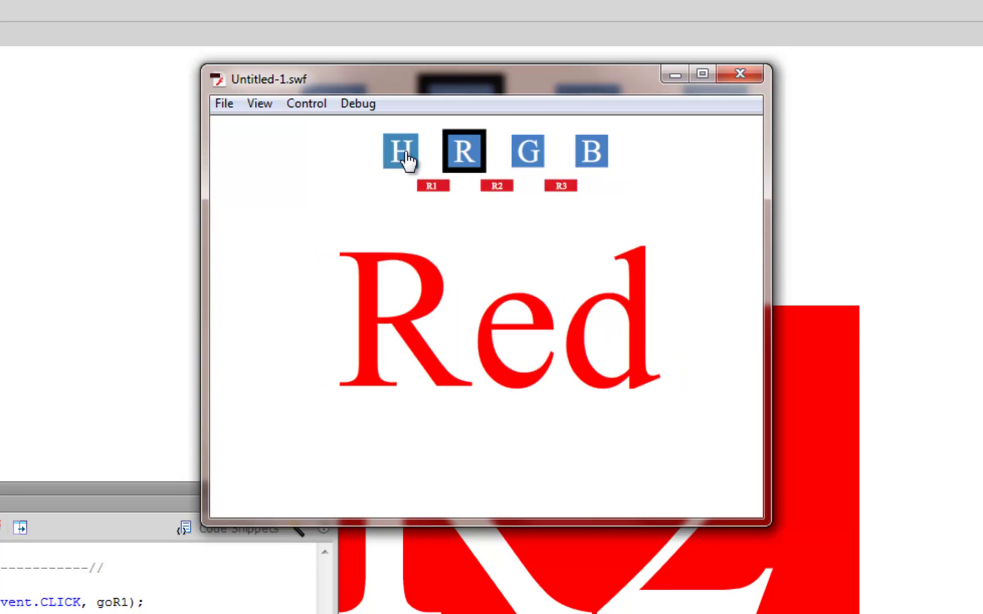
click(405, 157)
click(521, 158)
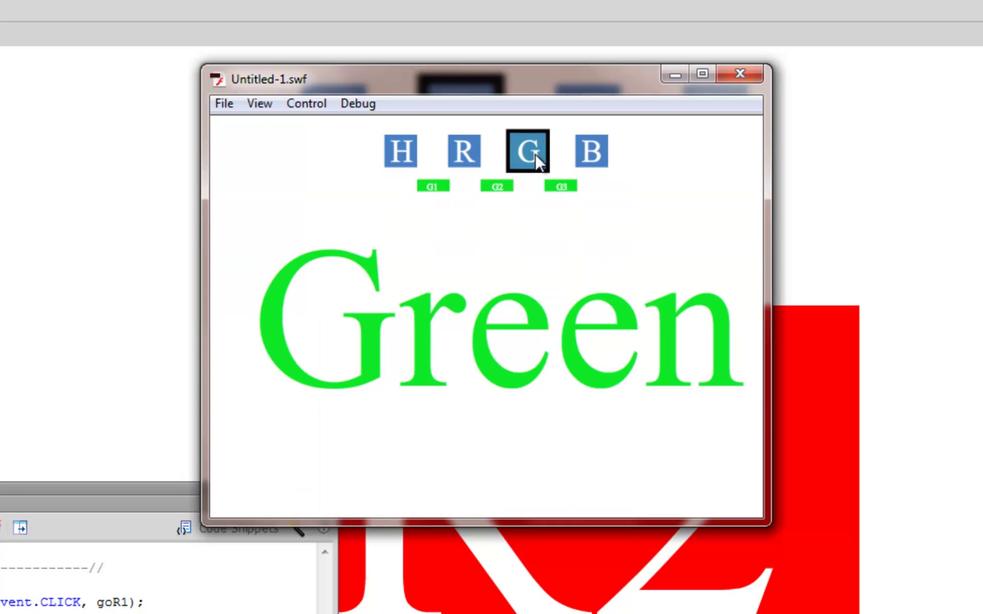
click(589, 161)
click(460, 158)
click(417, 161)
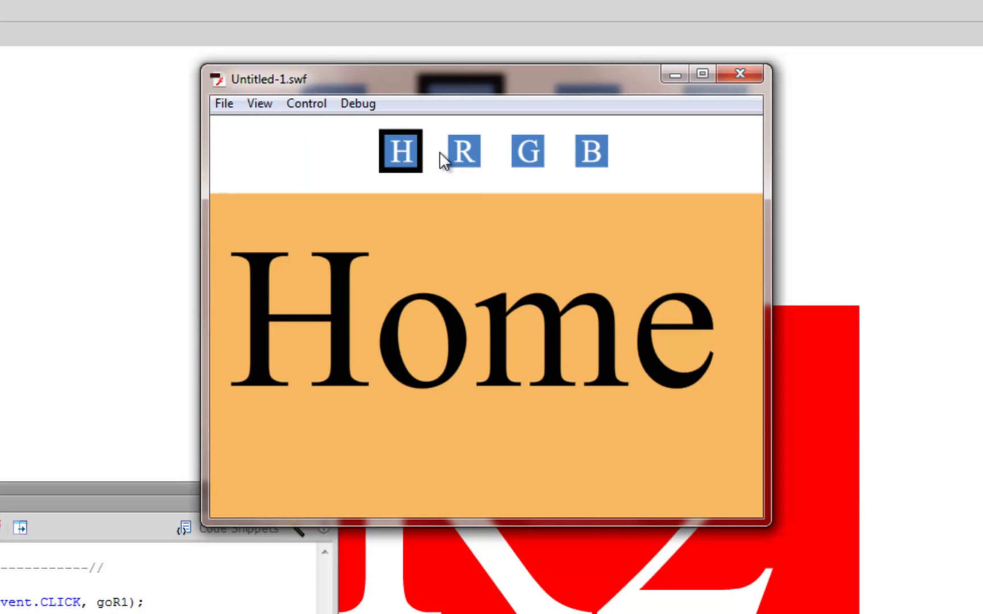
click(734, 76)
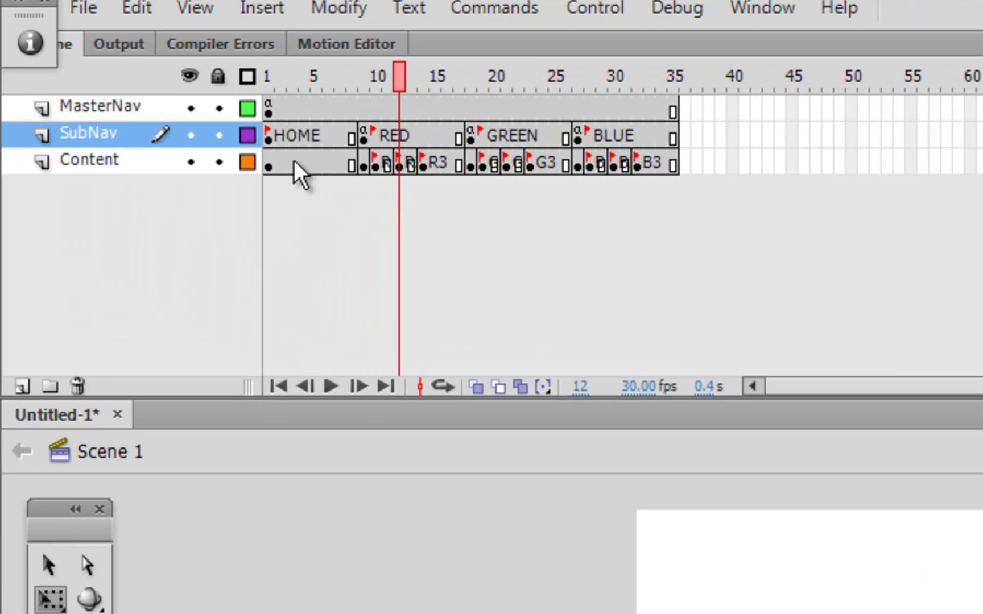
Paste the black square on the Content layer's R1 frame, centre it behind the R1 button and flatten it to about the button's height
click(377, 163)
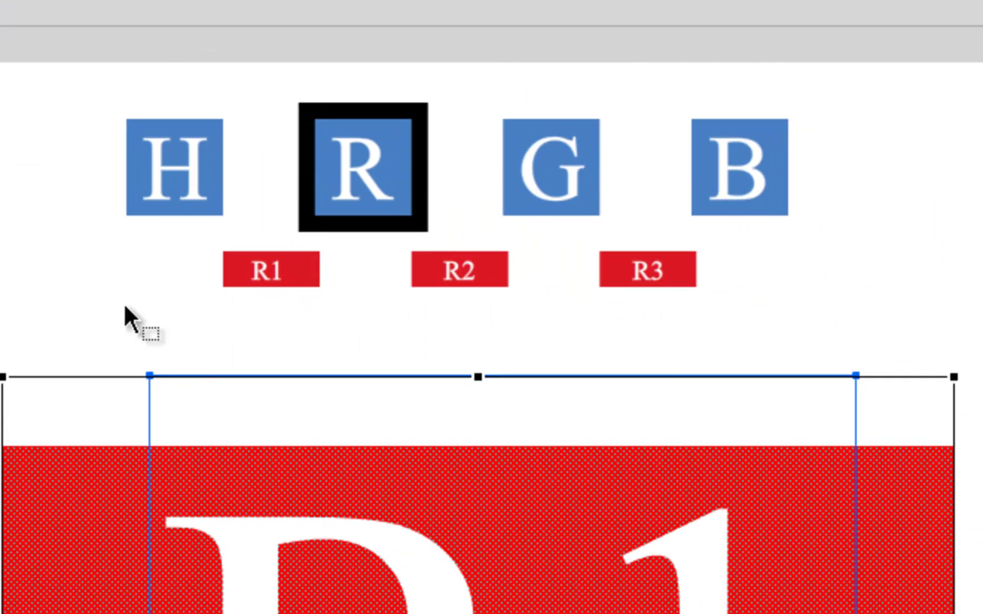
click(207, 358)
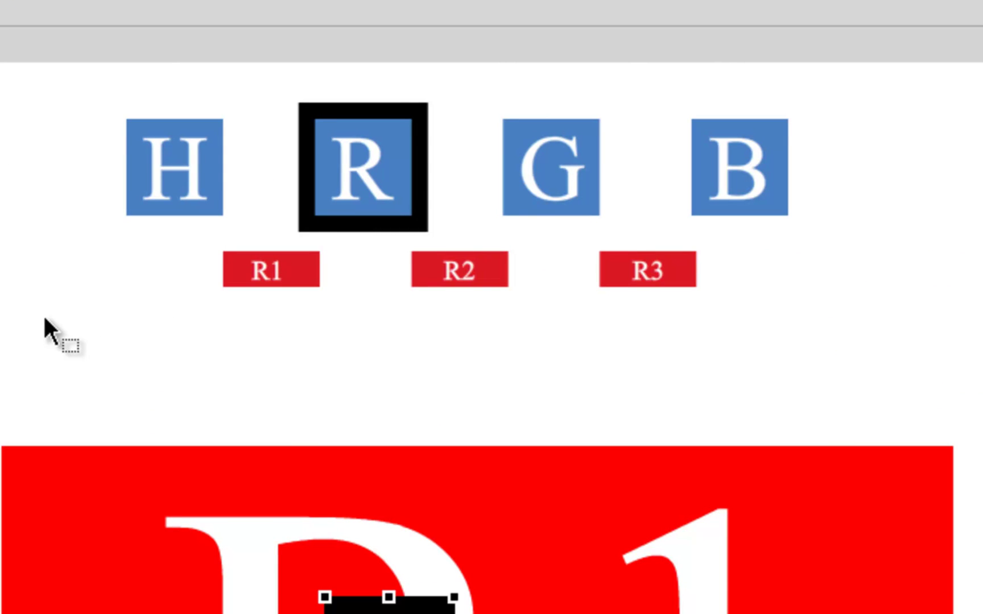
drag(414, 611, 293, 264)
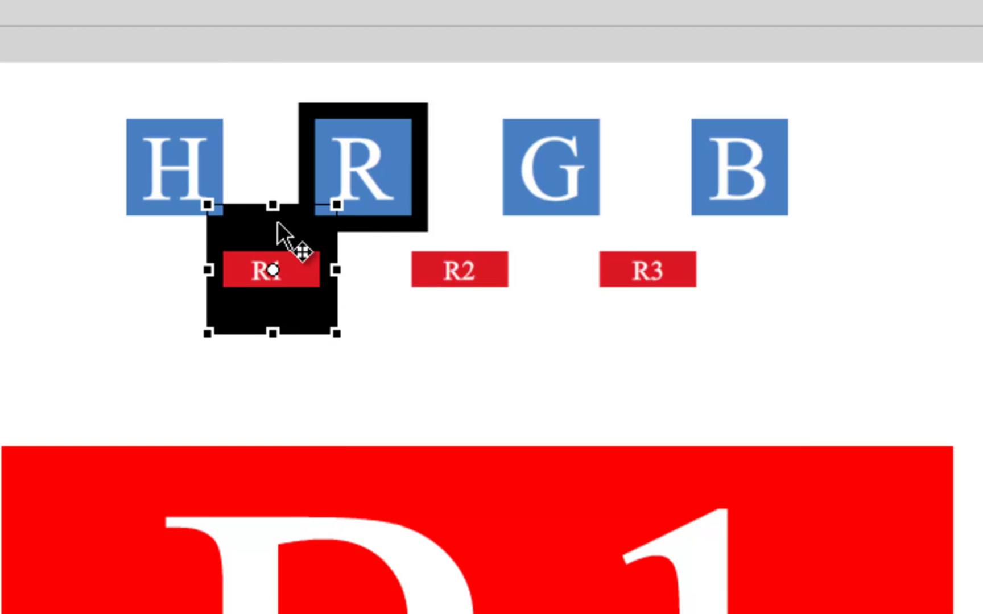
drag(273, 203, 270, 252)
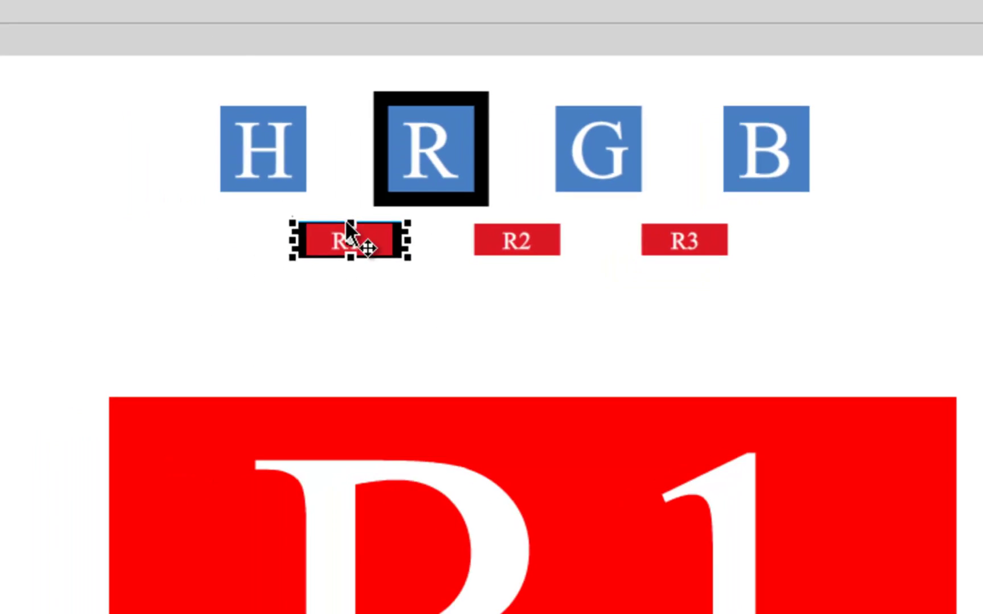
click(326, 298)
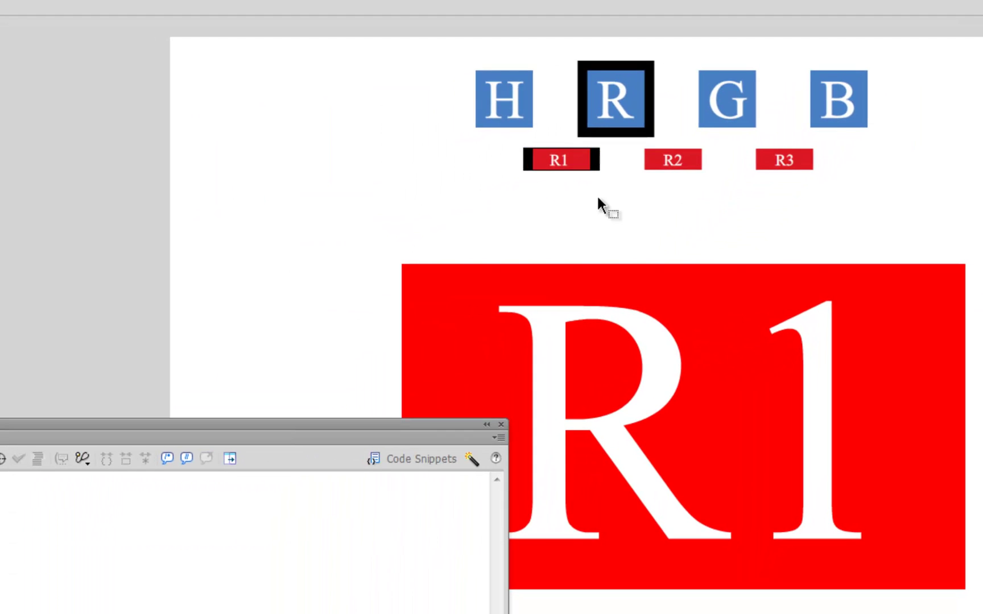
Increase the height of the black rectangle behind R1 slightly and evenly above and below the button
key(z)
click(568, 164)
click(621, 327)
key(h)
drag(621, 327, 598, 108)
key(z)
click(665, 236)
key(v)
click(813, 361)
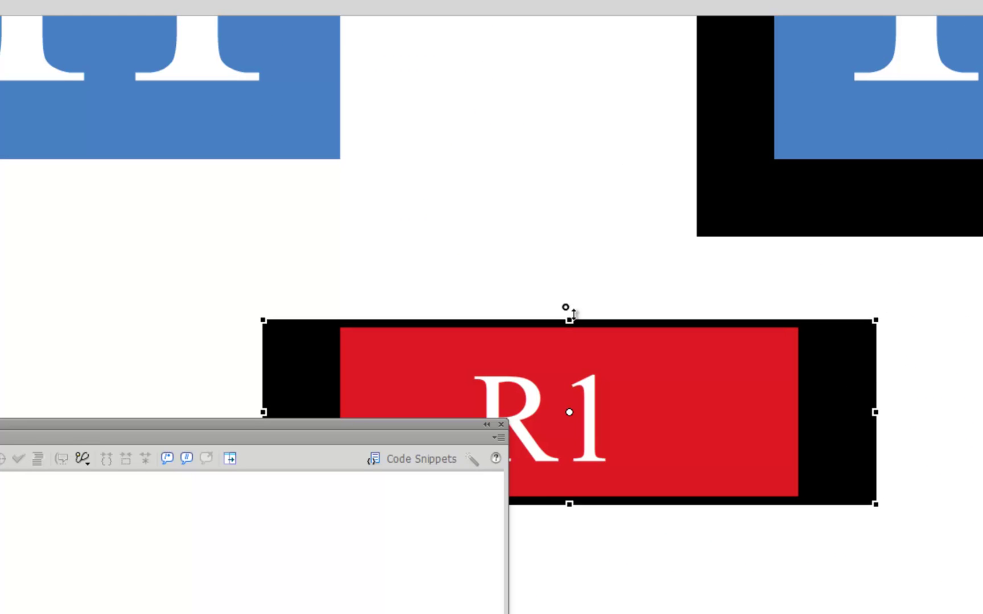
drag(573, 314, 569, 312)
Narrow the black rectangle evenly on both sides and fine-tune its height to form a thin border around the R1 button
key(z)
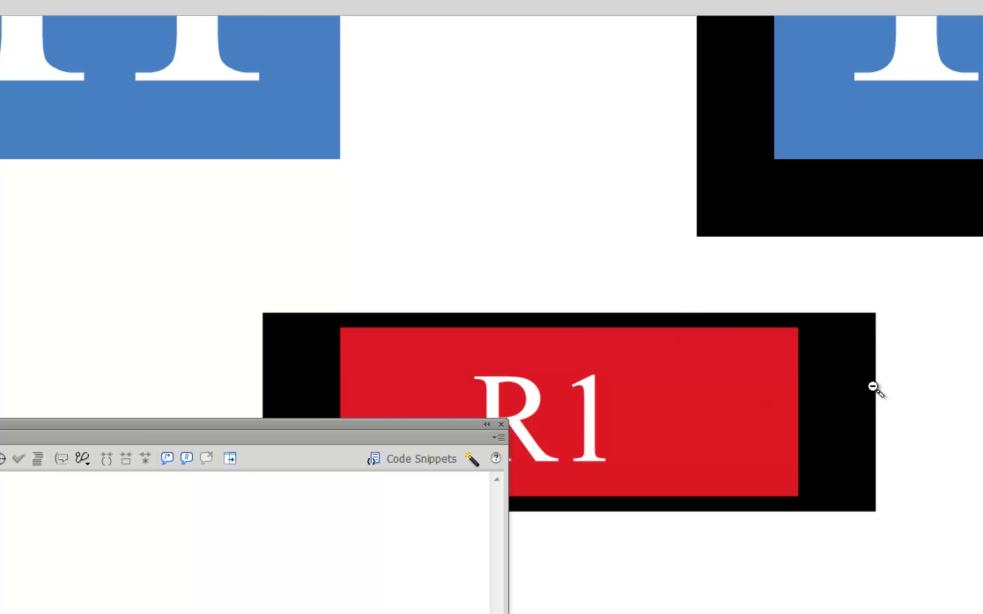
alt+click(890, 389)
alt+click(890, 386)
alt+click(556, 362)
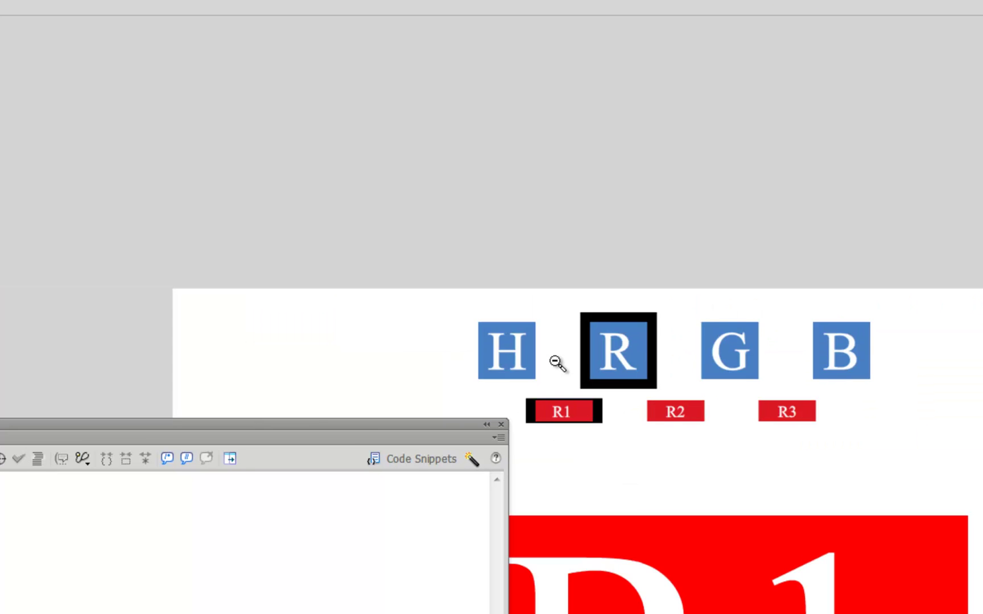
drag(676, 259, 652, 46)
click(558, 210)
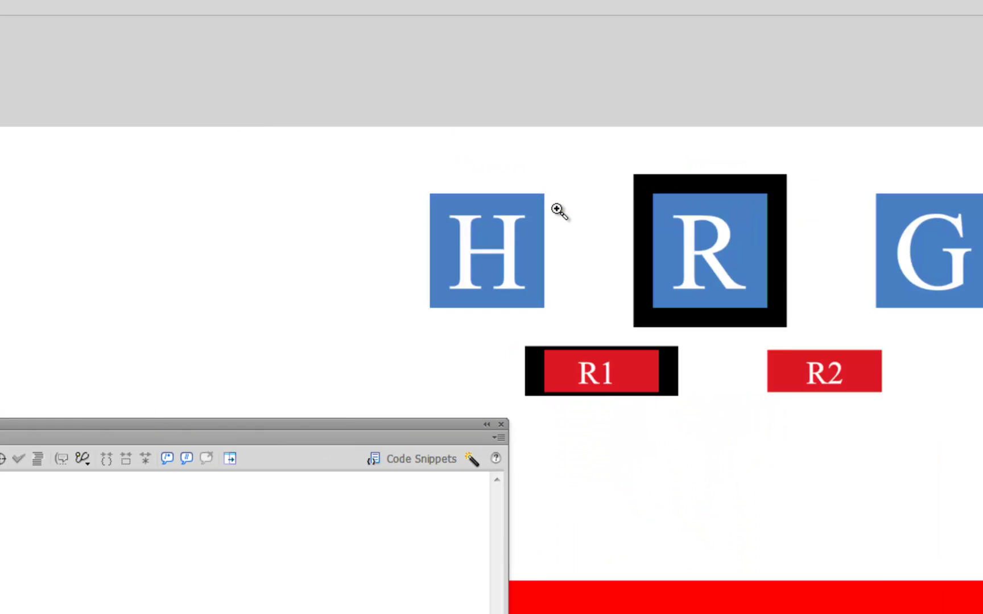
click(558, 210)
drag(663, 443, 477, 6)
click(607, 237)
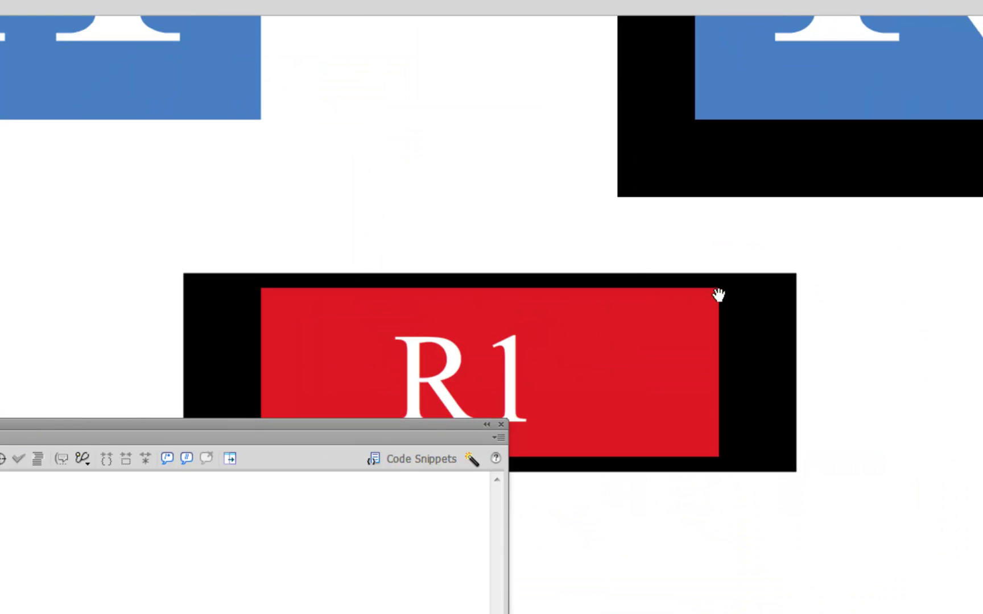
drag(677, 299, 692, 207)
key(q)
drag(811, 282, 755, 296)
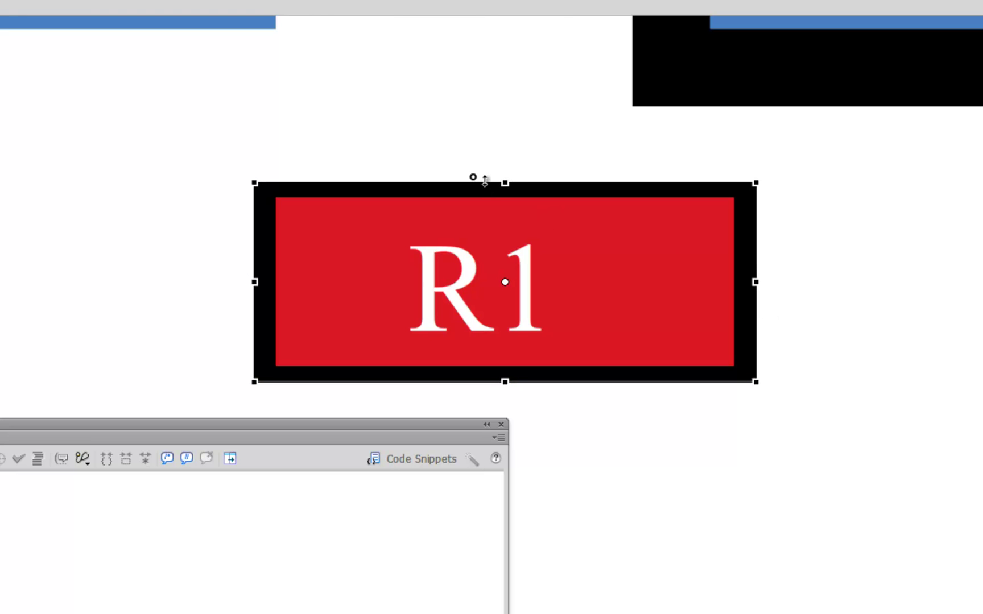
mouse_move(474, 179)
mouse_down()
mouse_move(458, 165)
mouse_move(496, 149)
mouse_move(492, 177)
mouse_up()
click(863, 266)
Select the thin black rectangle behind the R1 button and copy it
key(ctrl+minus)
key(ctrl+minus)
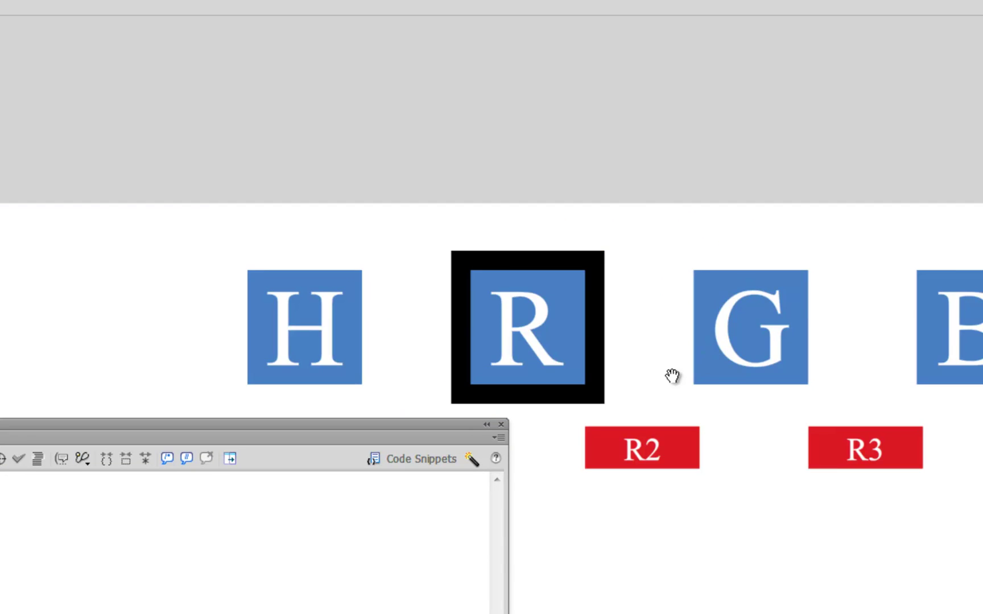
drag(710, 353, 584, 98)
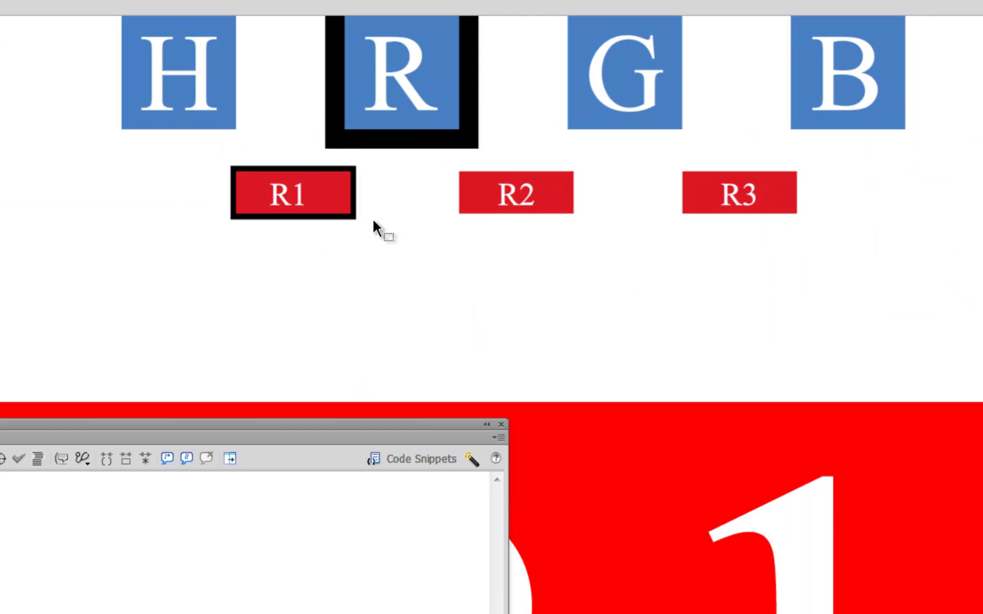
click(352, 212)
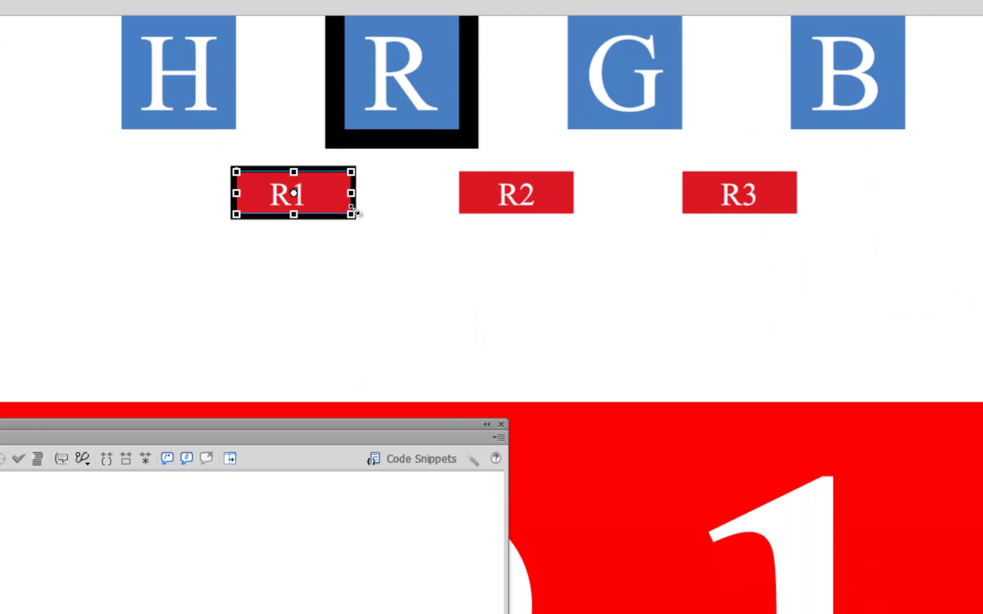
click(340, 230)
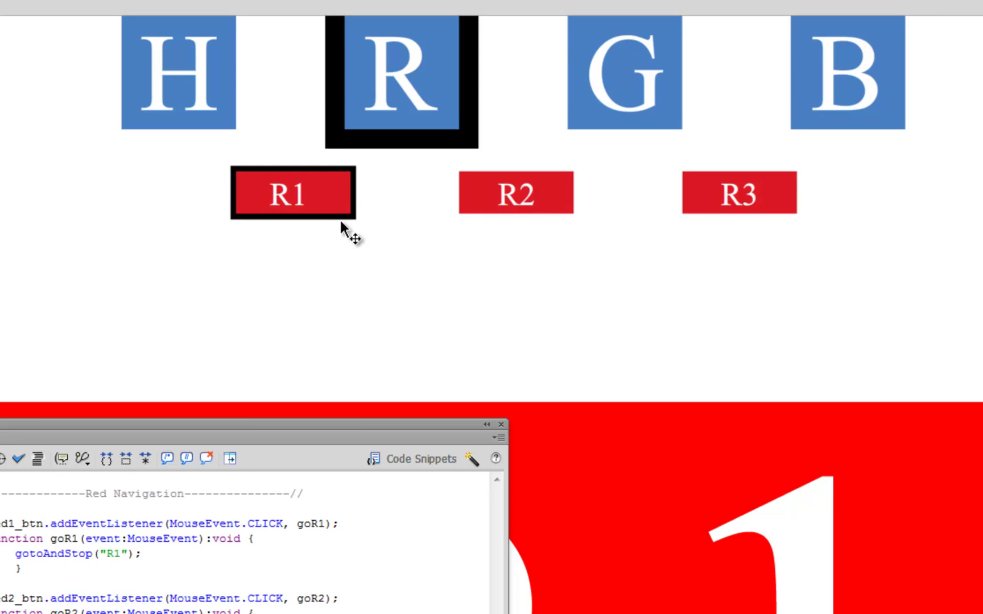
click(348, 215)
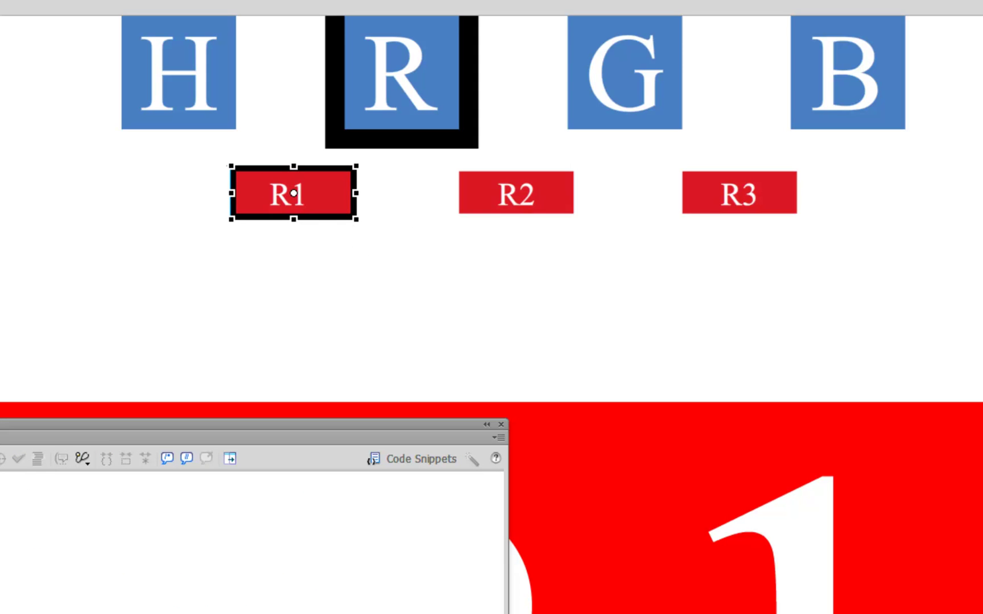
Examine the R1, R2 and R3 sub buttons on the R2 page, selecting each one in turn
key(period)
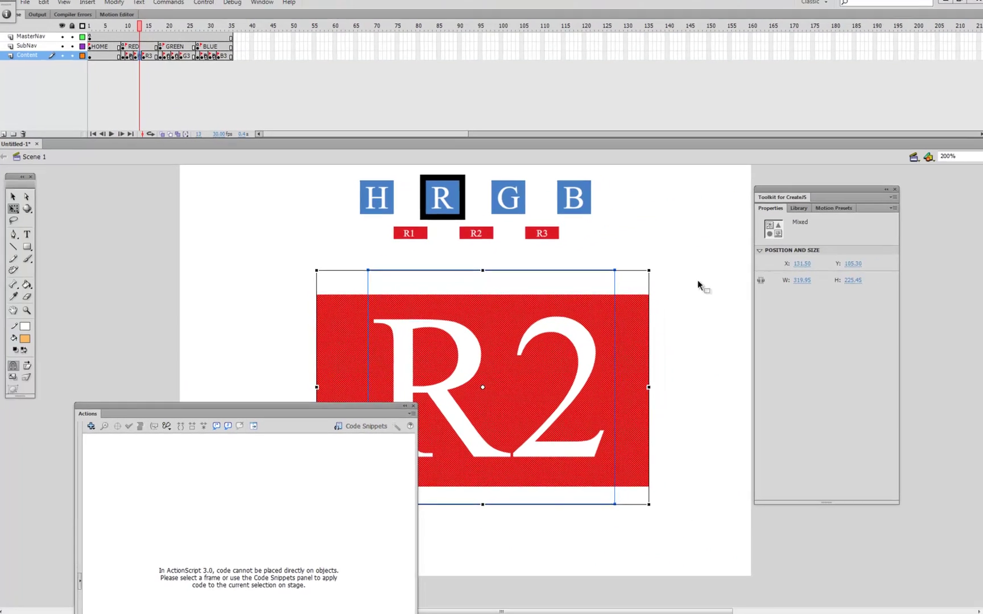
click(697, 279)
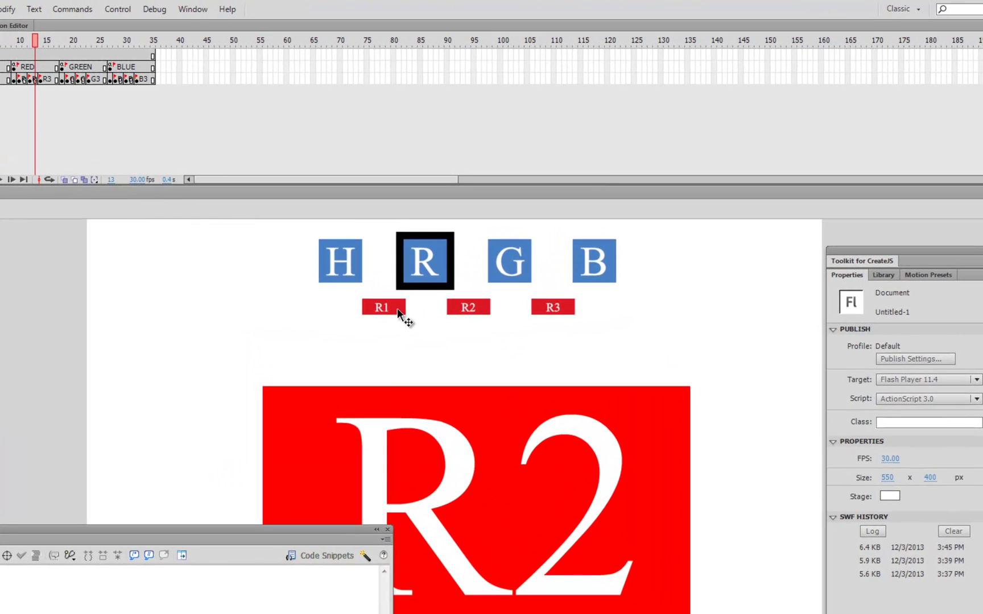
click(397, 308)
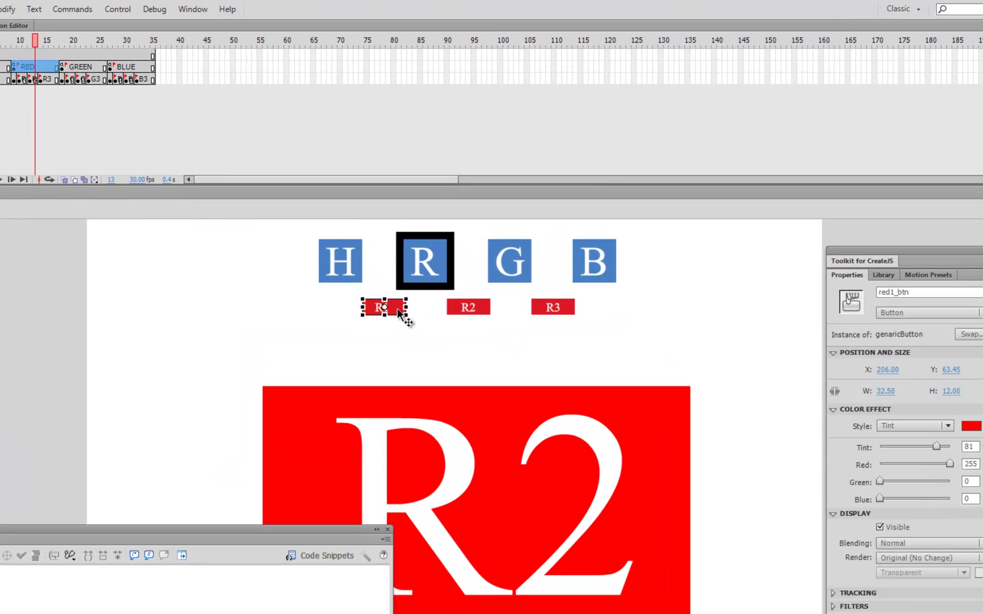
click(456, 309)
click(543, 307)
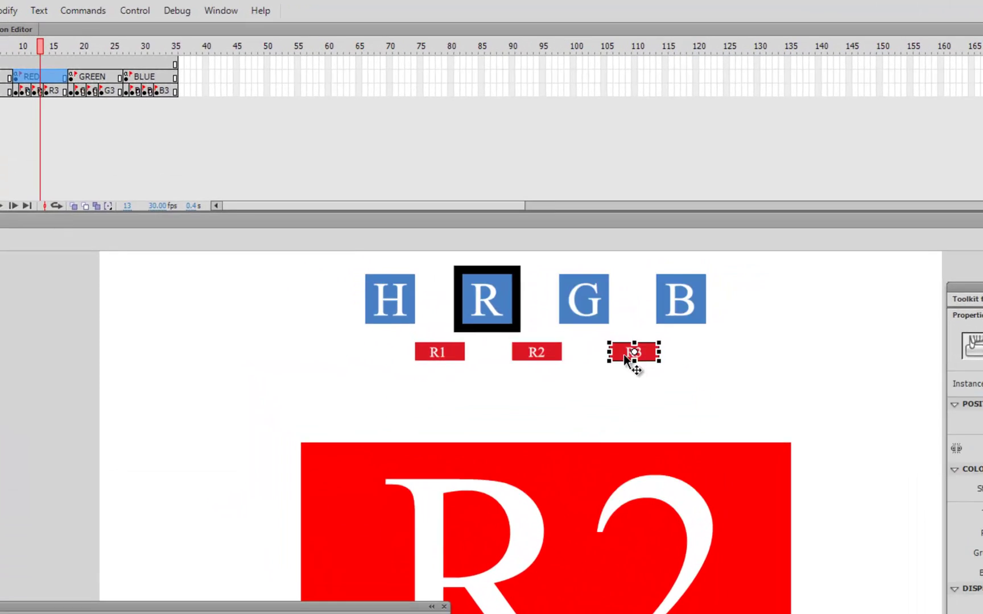
click(331, 317)
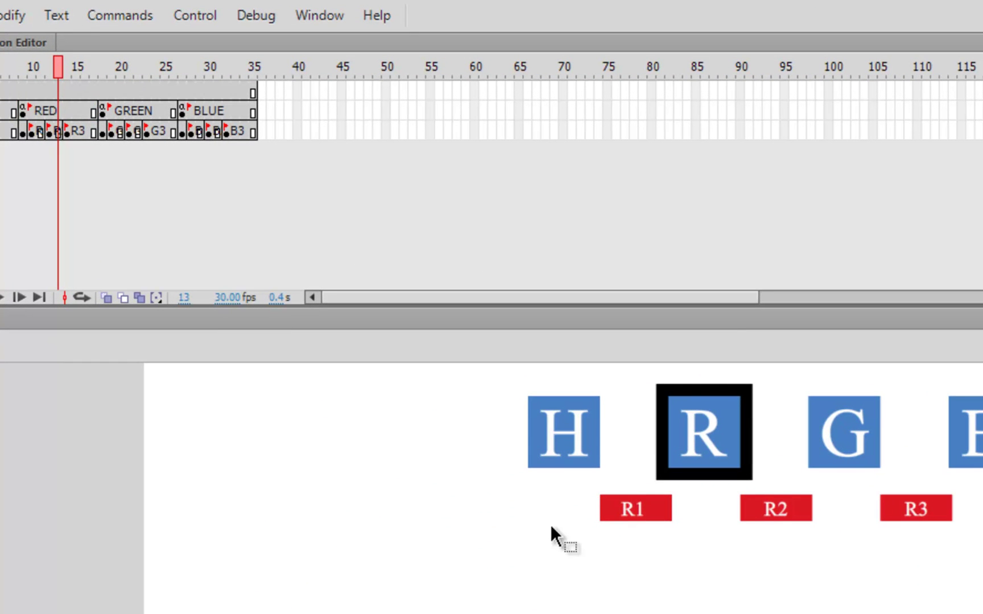
click(654, 509)
click(767, 509)
click(898, 510)
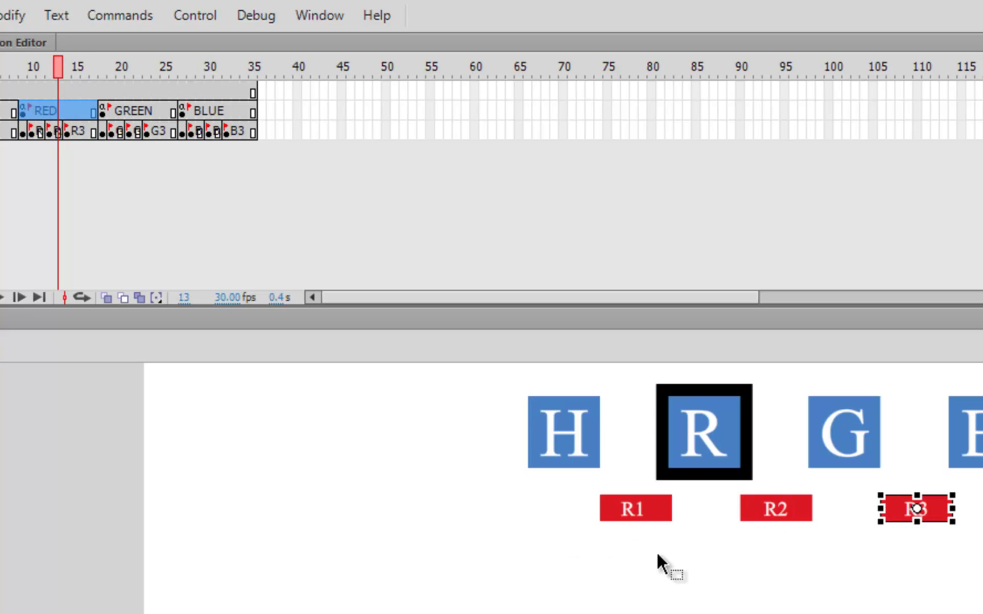
click(656, 552)
Paste the thin black rectangle on the Content layer's R2 frame and centre it behind the R2 button
click(50, 131)
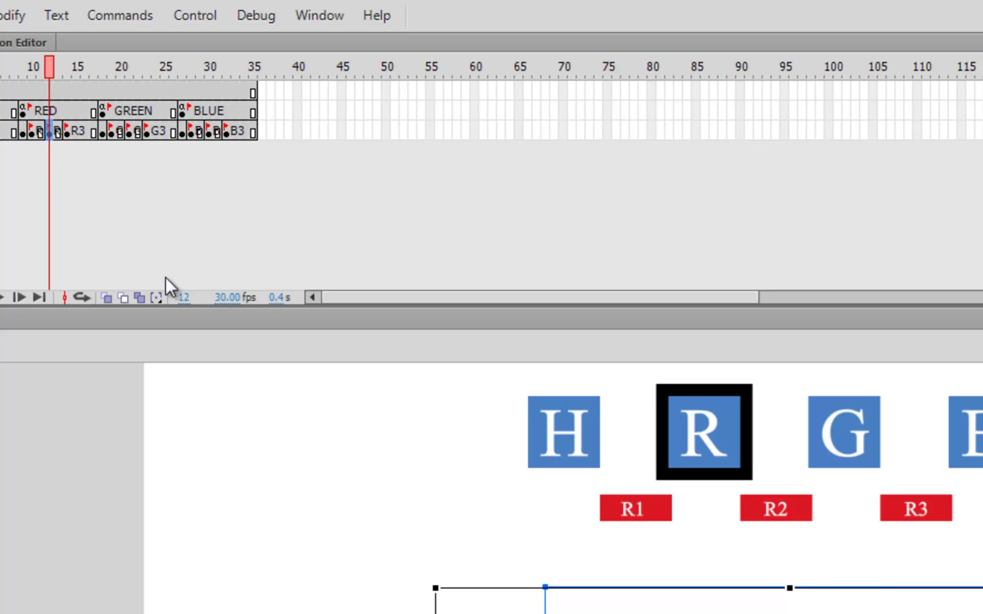
click(514, 515)
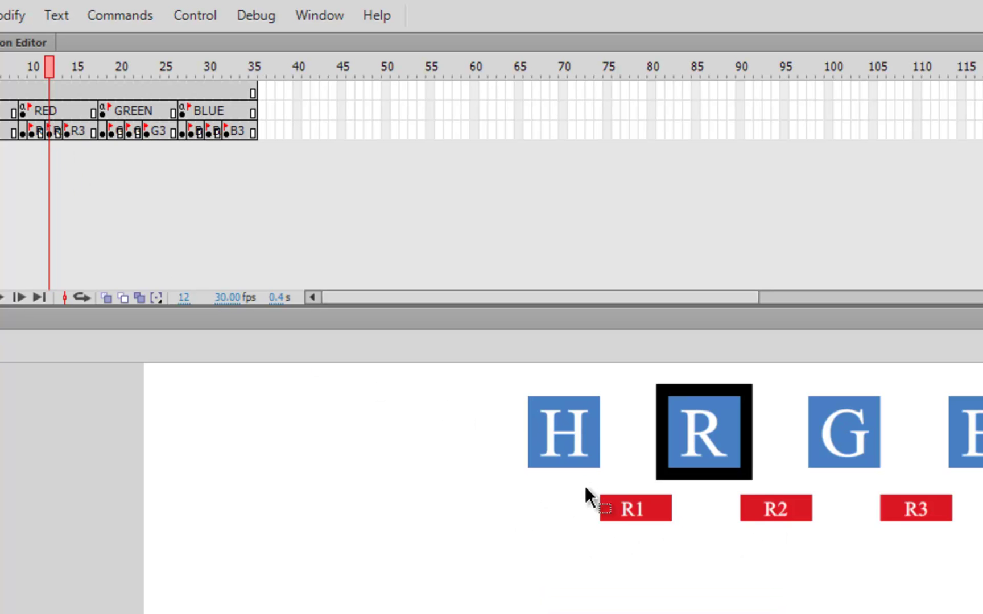
click(51, 132)
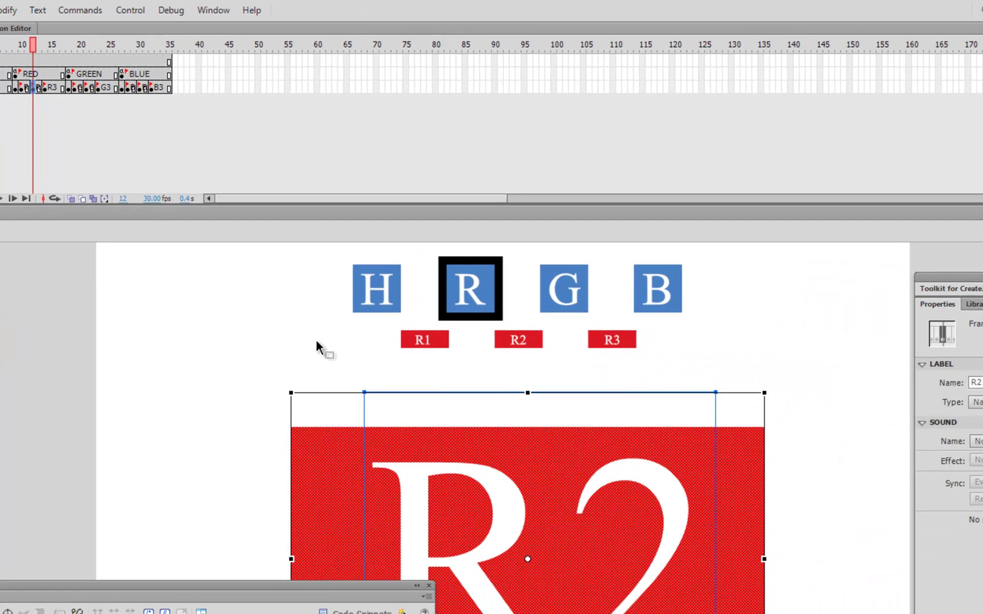
click(317, 344)
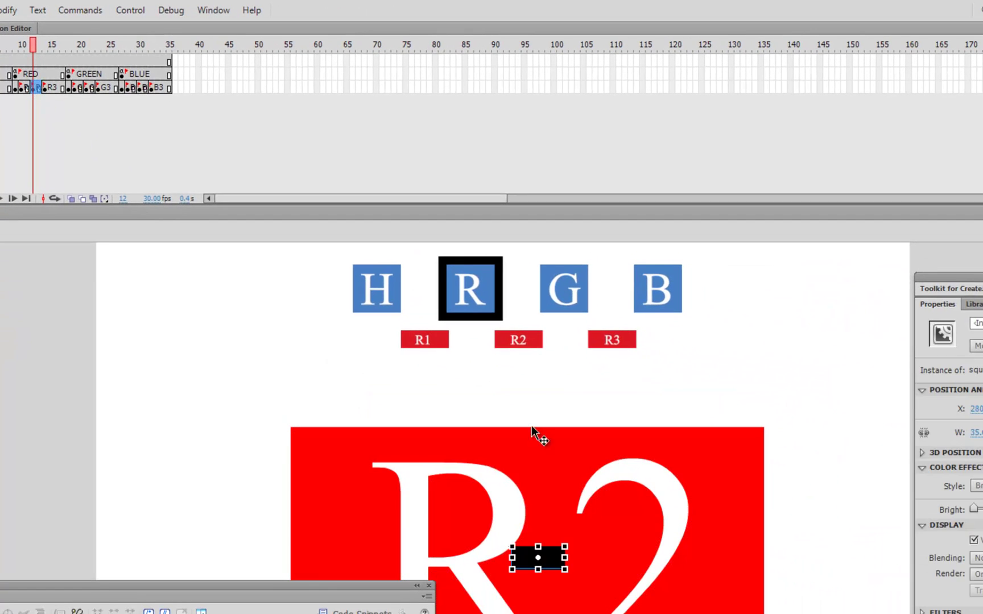
drag(551, 561, 527, 342)
click(501, 387)
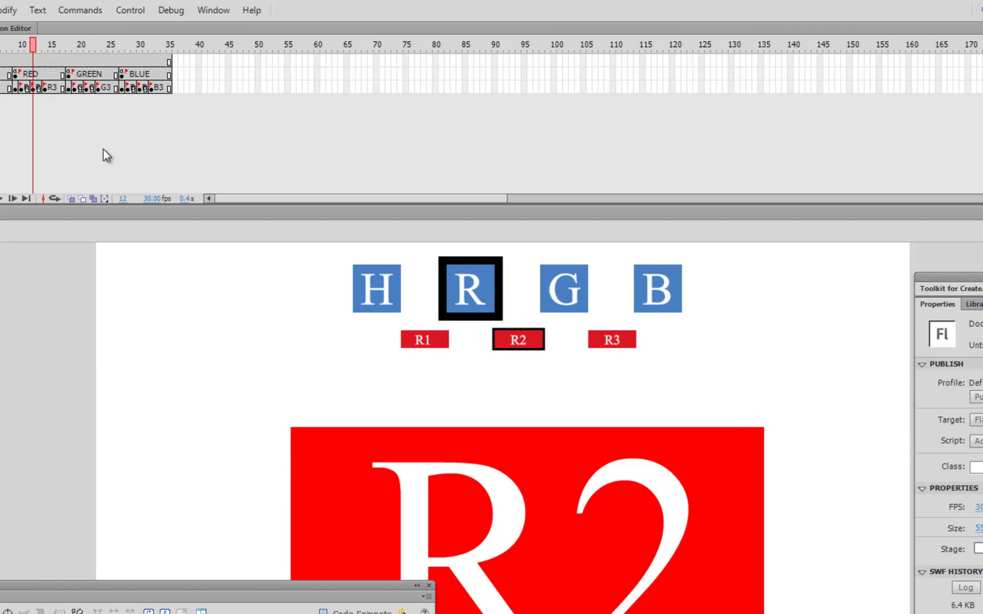
Paste the thin black rectangle on the Content layer's R3 frame and centre it behind the R3 button
click(53, 90)
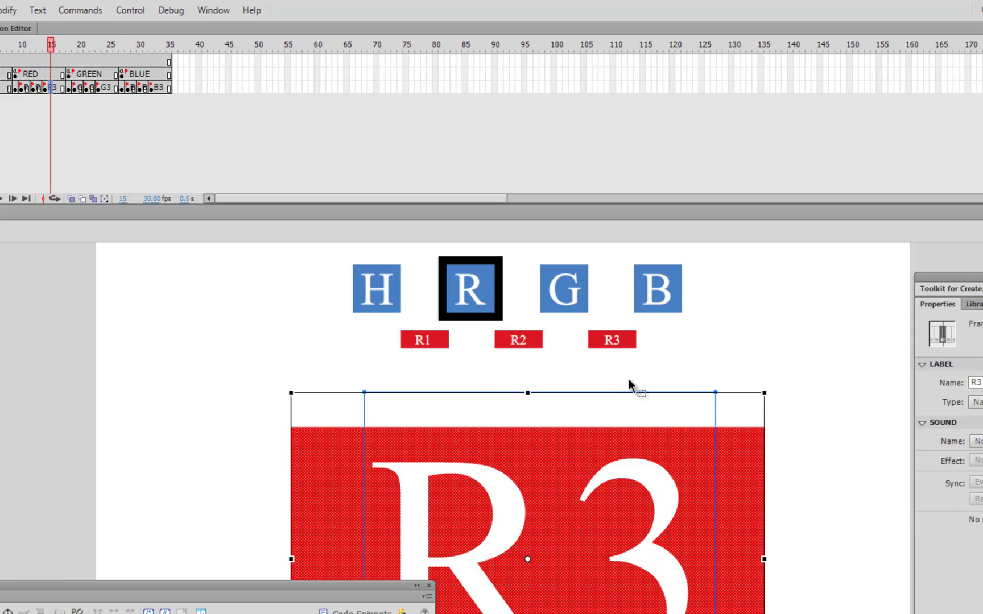
click(620, 373)
key(ctrl+v)
drag(556, 562, 627, 338)
click(680, 375)
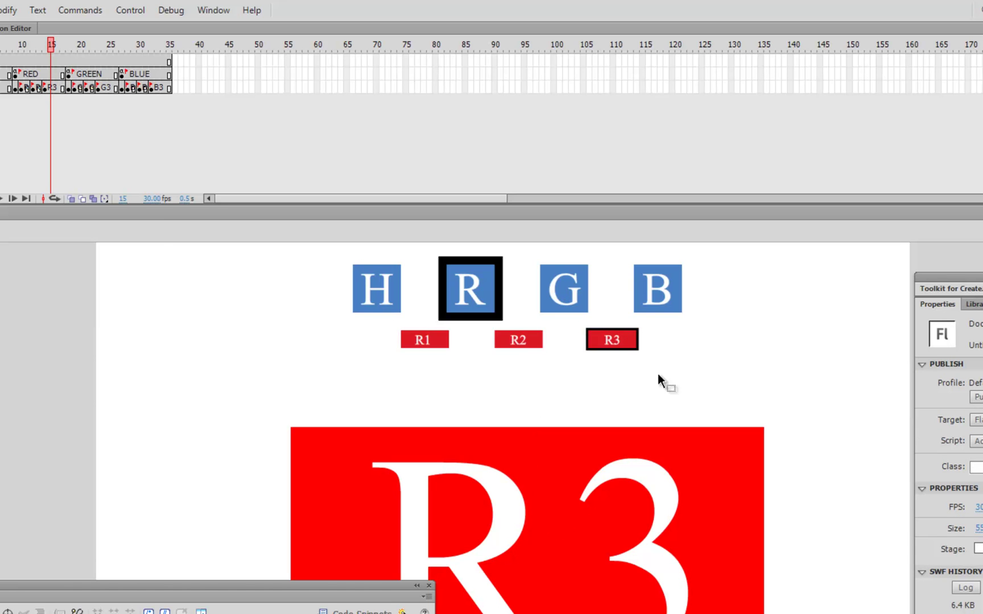
Paste the thin black rectangle on the Content layer's G1 frame and centre it behind the G1 button
click(80, 88)
click(370, 372)
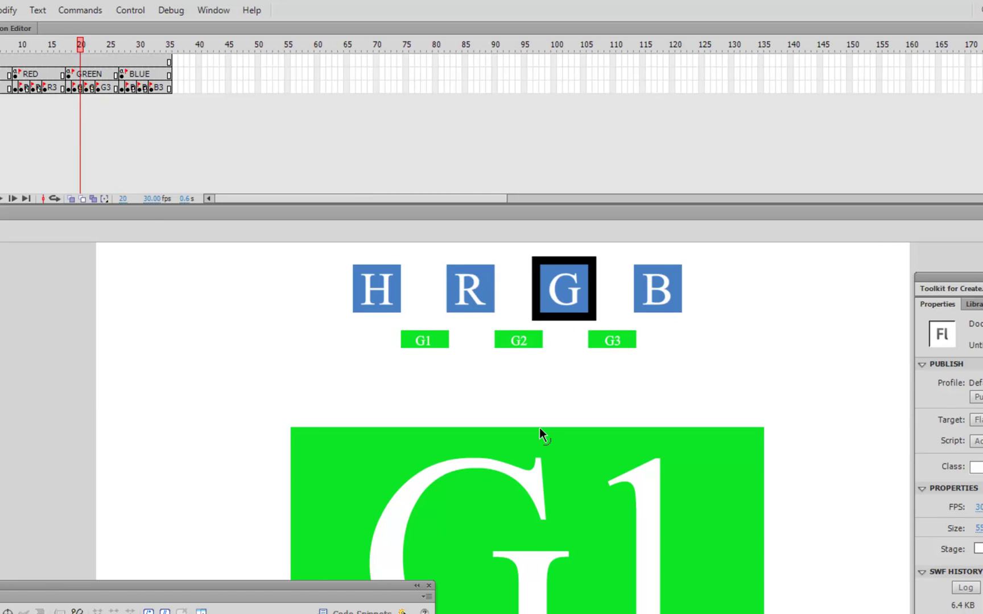
key(ctrl+v)
drag(553, 561, 436, 344)
click(534, 377)
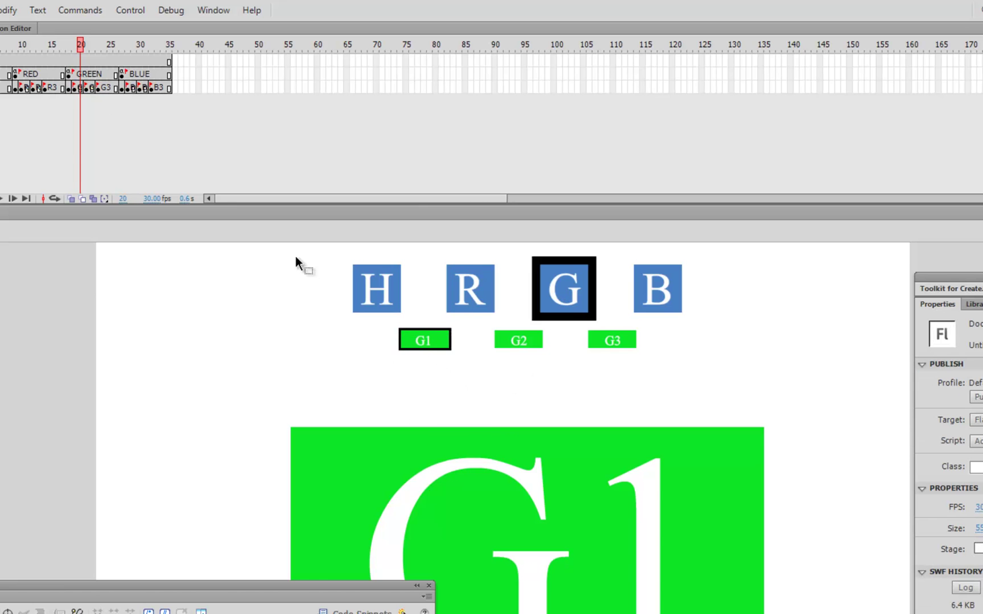
Paste the thin black rectangle on the Content layer's G2 frame and centre it behind the G2 button
click(86, 87)
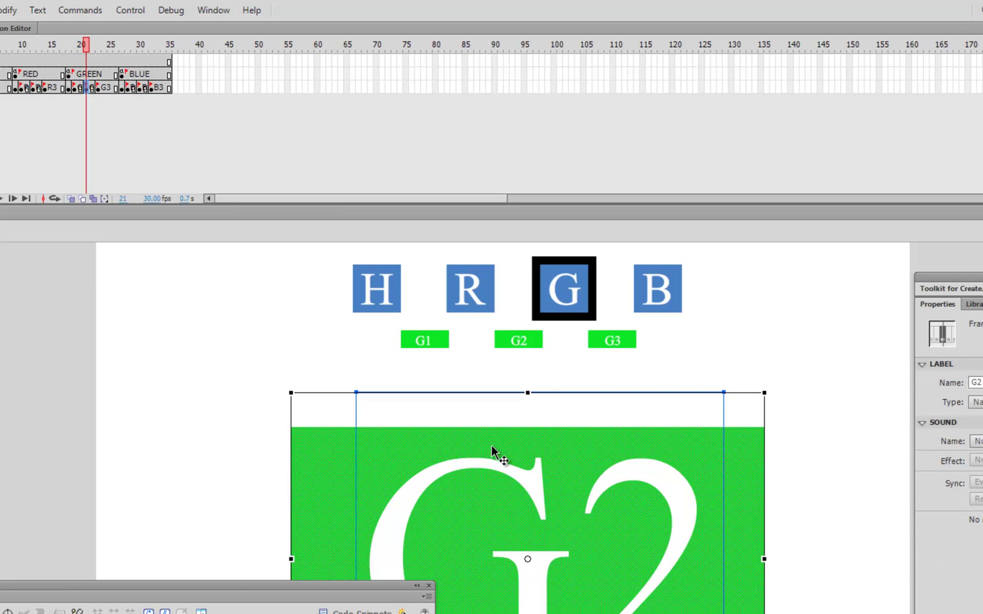
click(679, 348)
key(ctrl+shift+v)
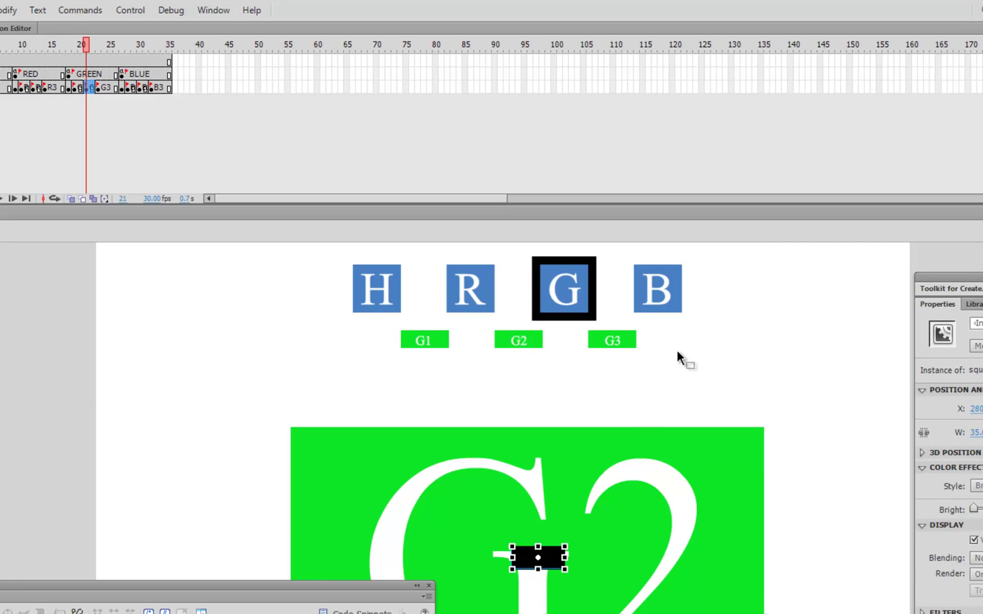
drag(560, 563, 531, 341)
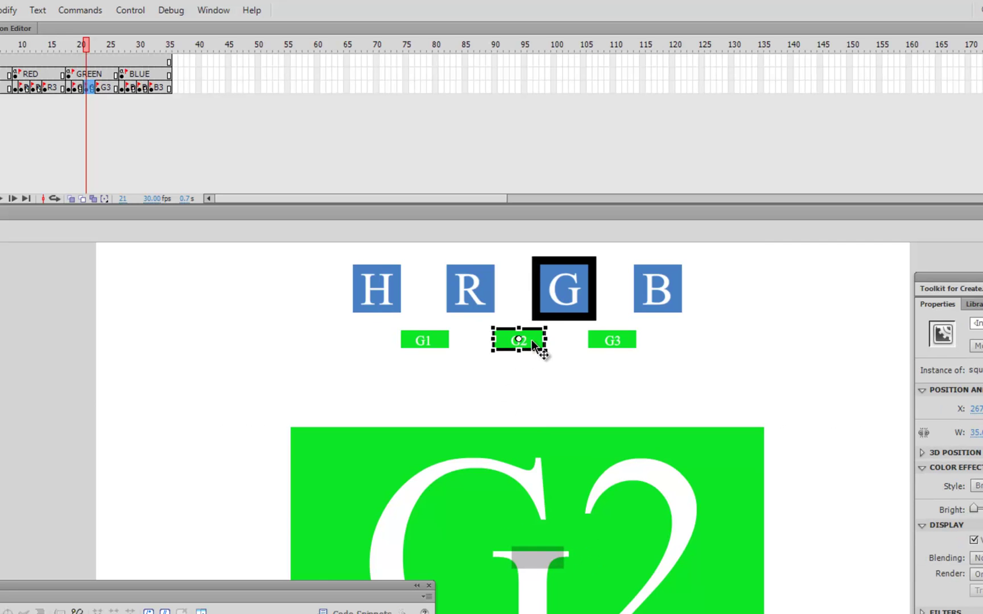
click(620, 392)
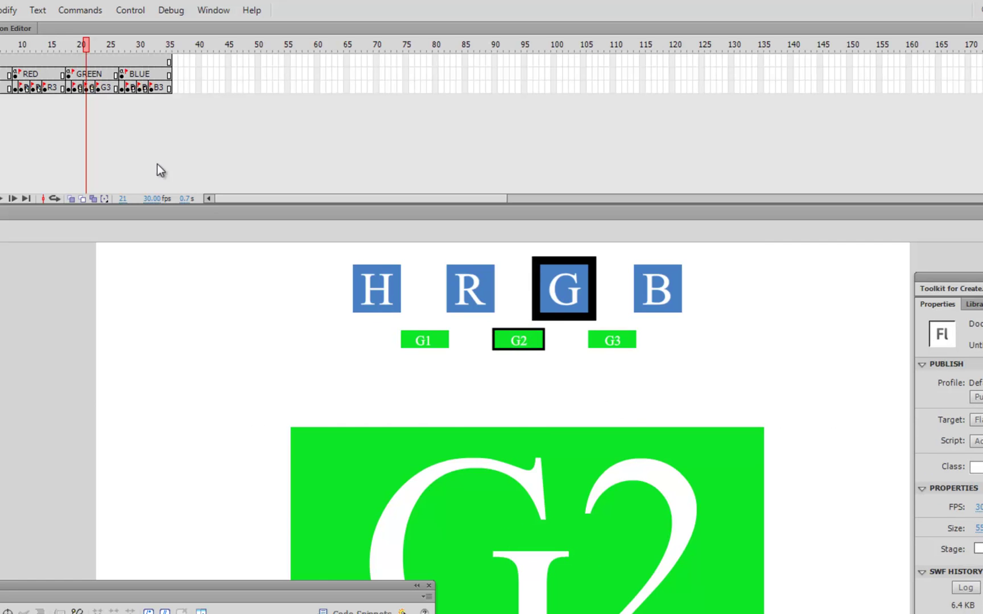
Paste the thin black rectangle on the Content layer's G3 frame and centre it behind the G3 button
click(106, 87)
click(745, 351)
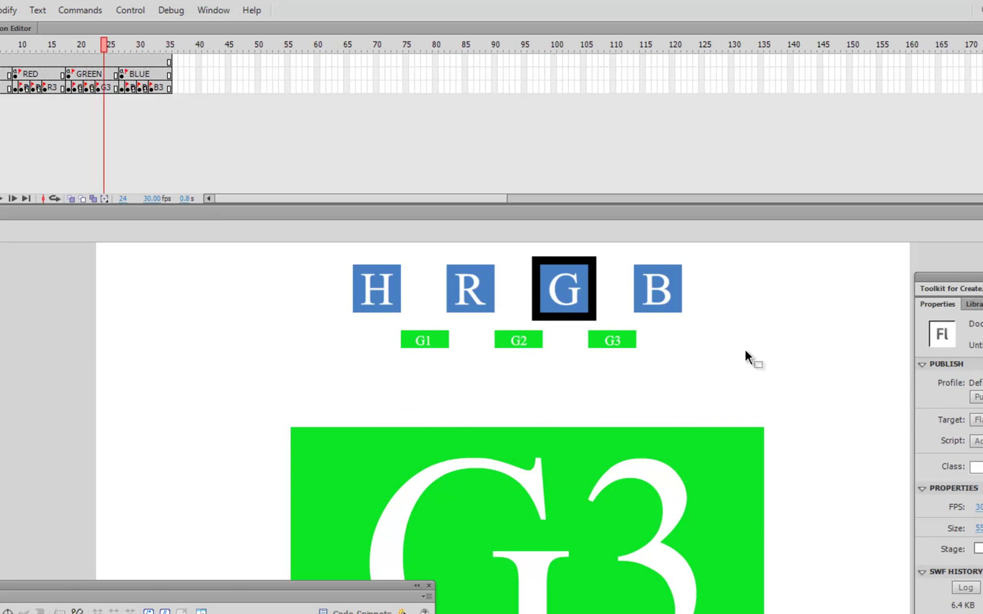
key(ctrl+shift+v)
drag(546, 556, 628, 340)
click(701, 370)
Paste the thin black rectangle on the Content layer's B1 frame and centre it behind the B1 button
click(132, 90)
click(691, 369)
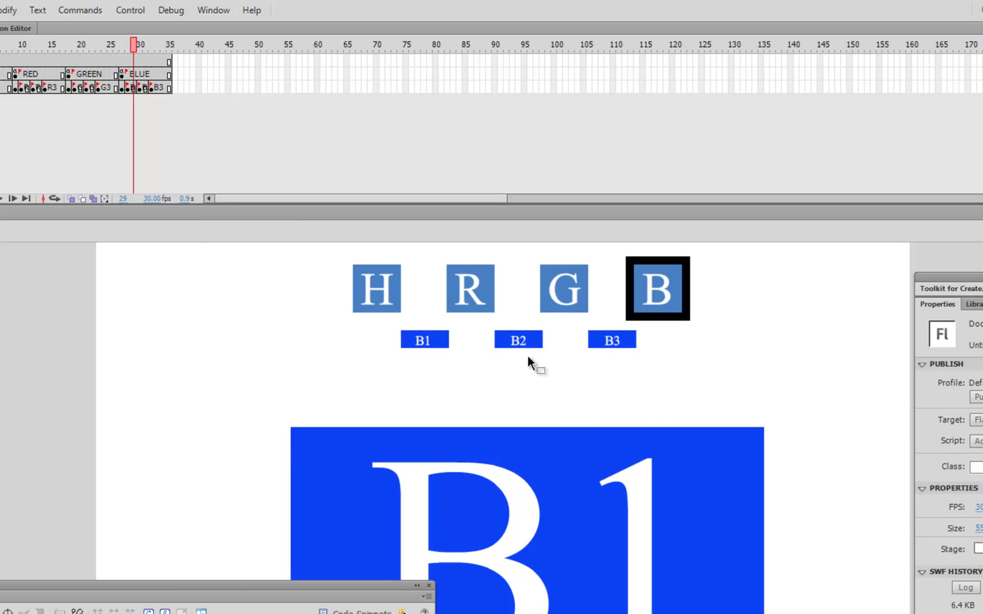
click(535, 558)
drag(555, 560, 435, 337)
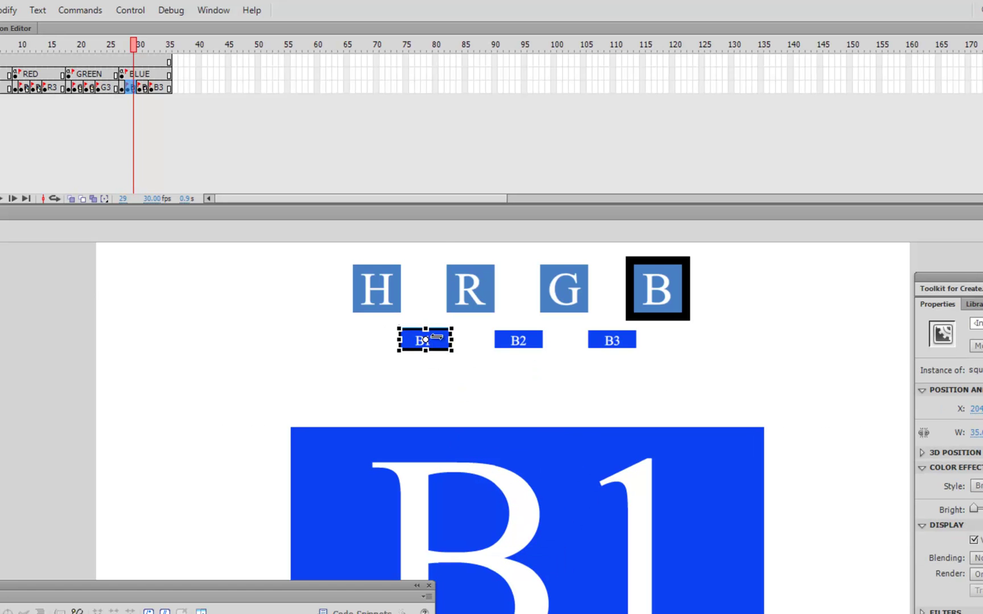
click(496, 384)
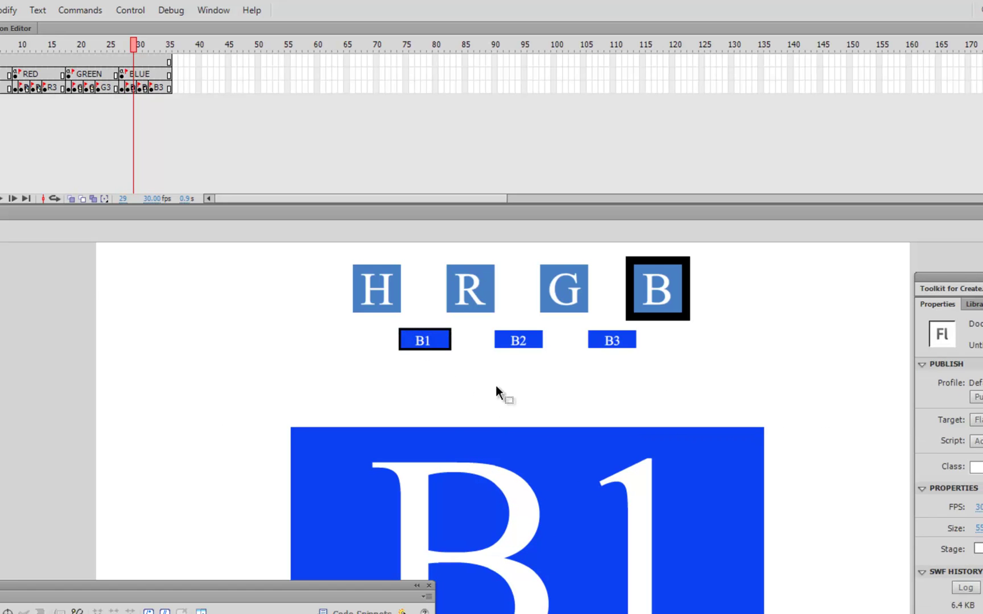
Paste the thin black rectangle on the Content layer's B2 frame and centre it behind the B2 button
click(141, 88)
click(820, 424)
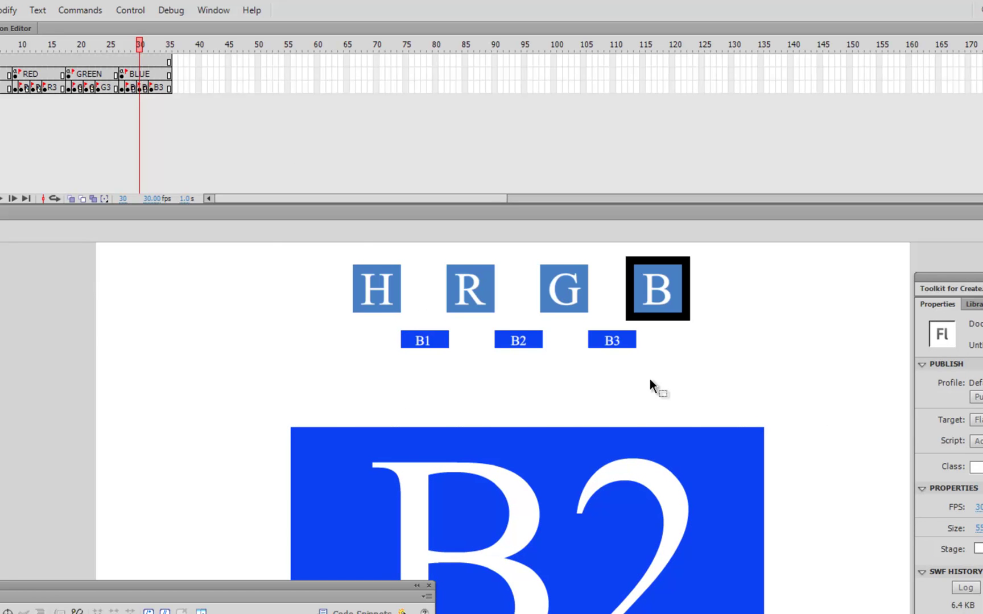
key(ctrl+v)
drag(549, 564, 530, 346)
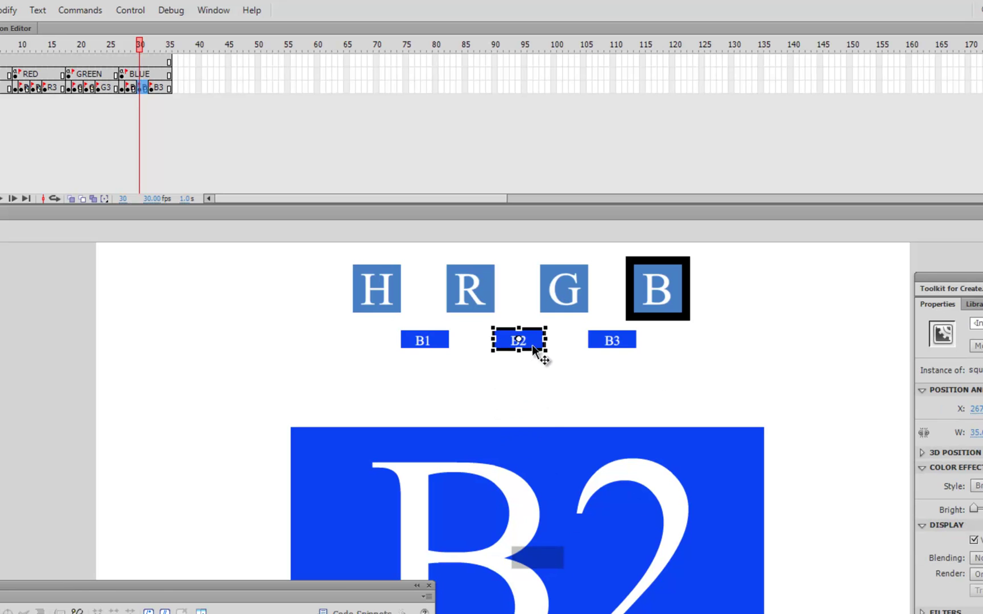
click(343, 371)
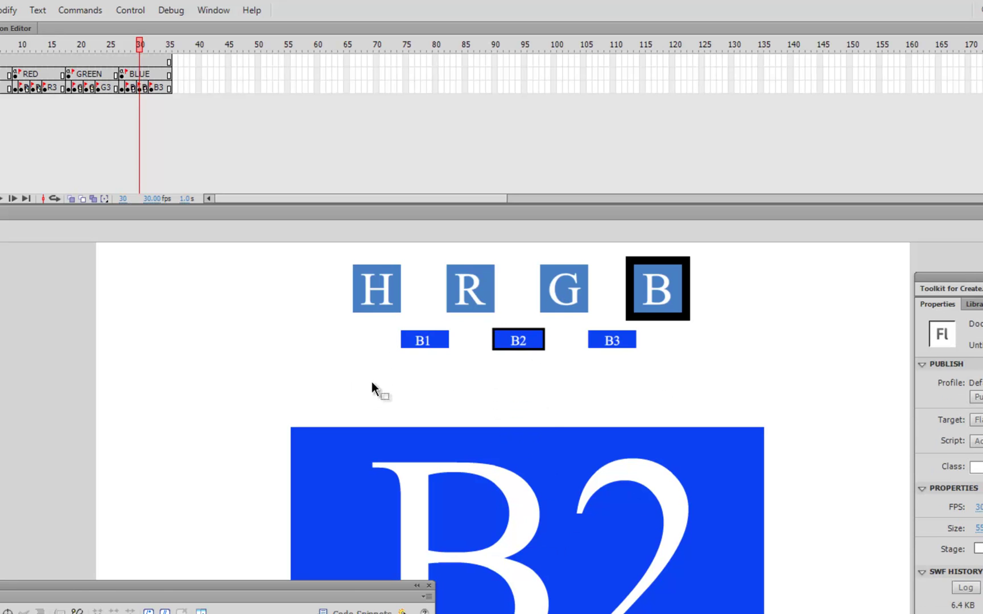
Paste the thin black rectangle on the Content layer's B3 frame and centre it behind the B3 button
click(162, 85)
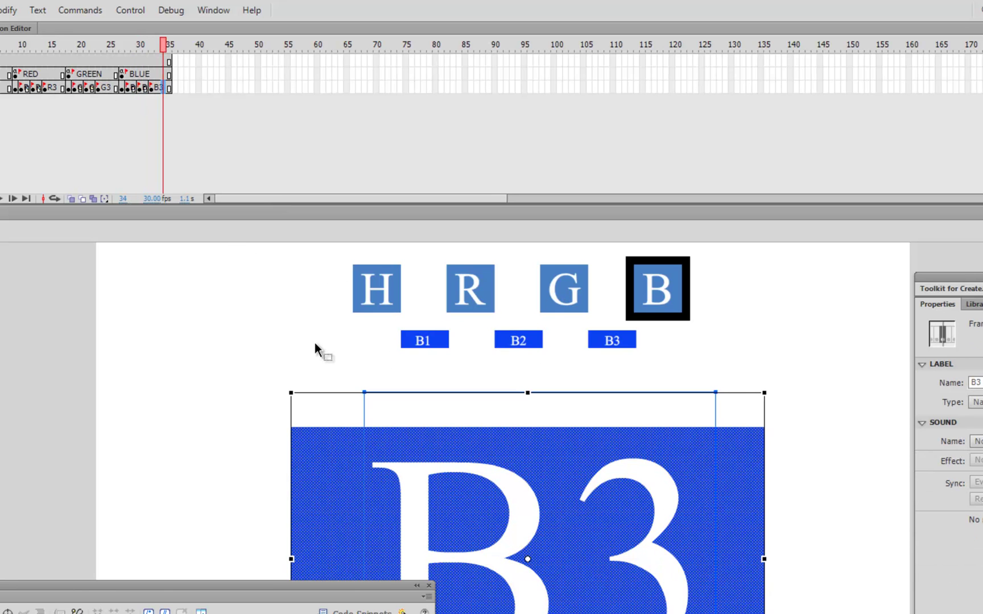
click(315, 342)
key(ctrl+v)
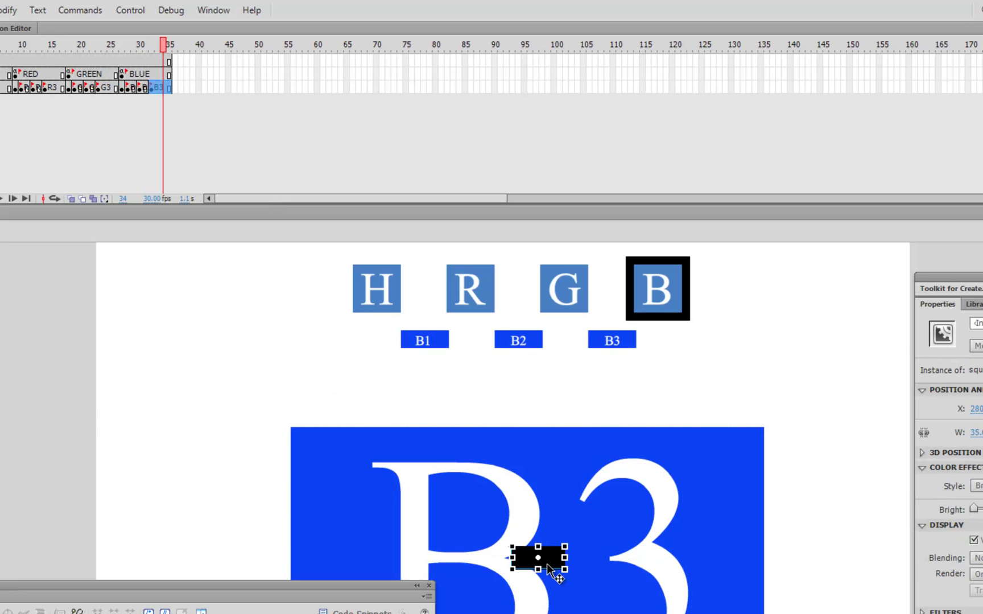
drag(550, 563, 627, 340)
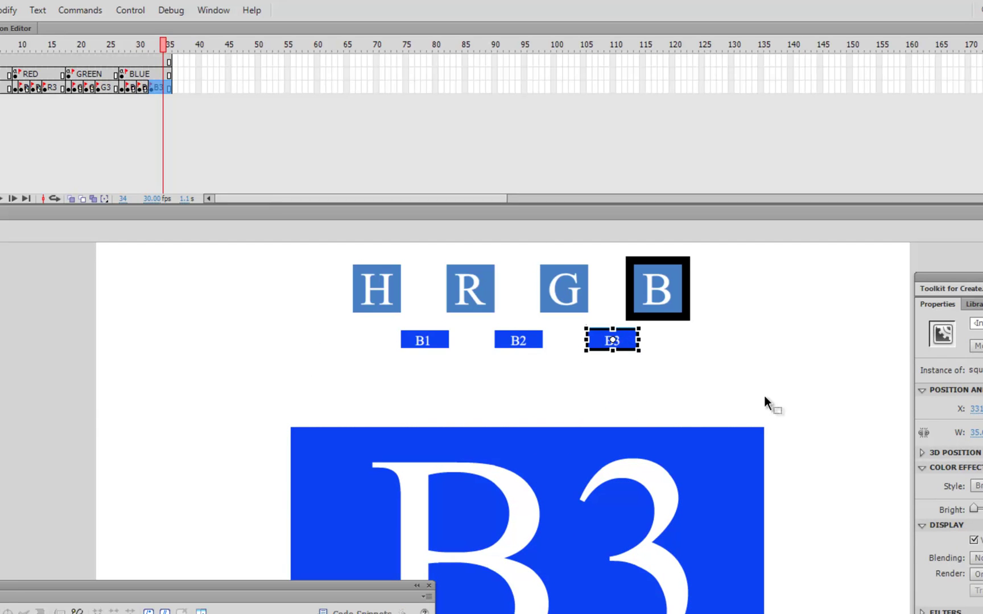
click(764, 396)
Test the movie and go through the Home, Red, Green and Blue sections with the master buttons to check their highlights
key(ctrl+Return)
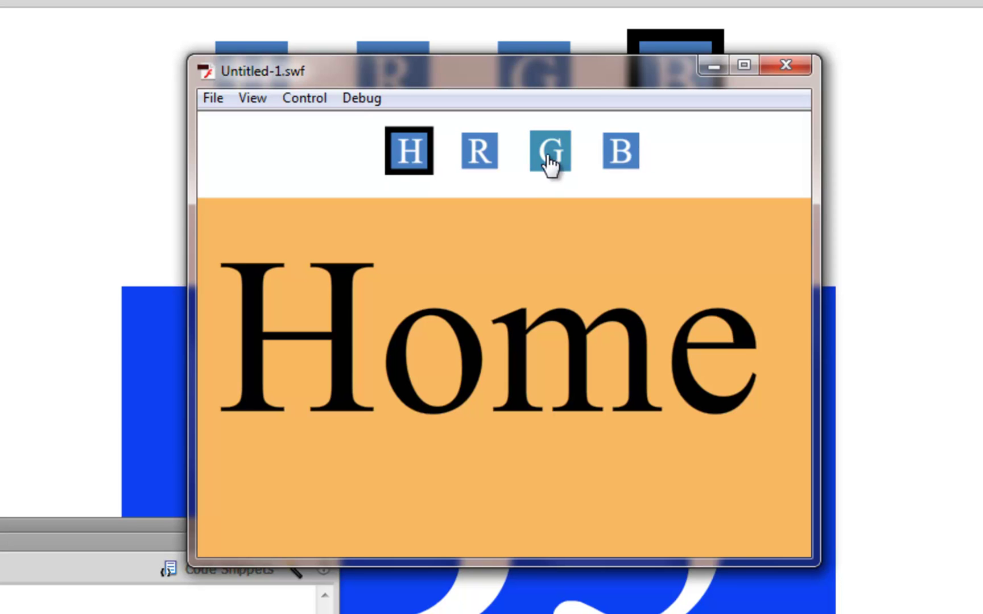
click(485, 162)
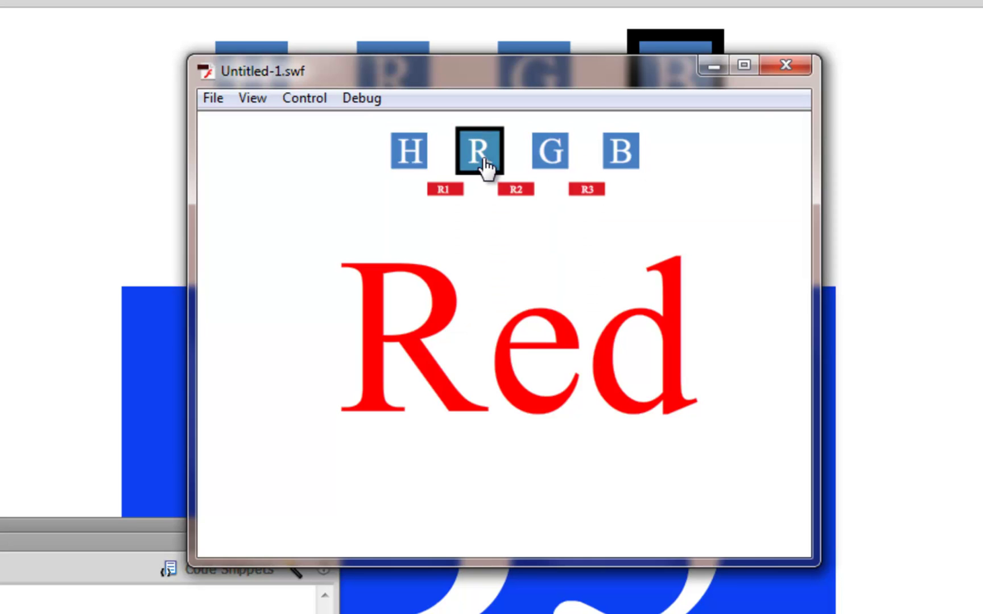
click(557, 170)
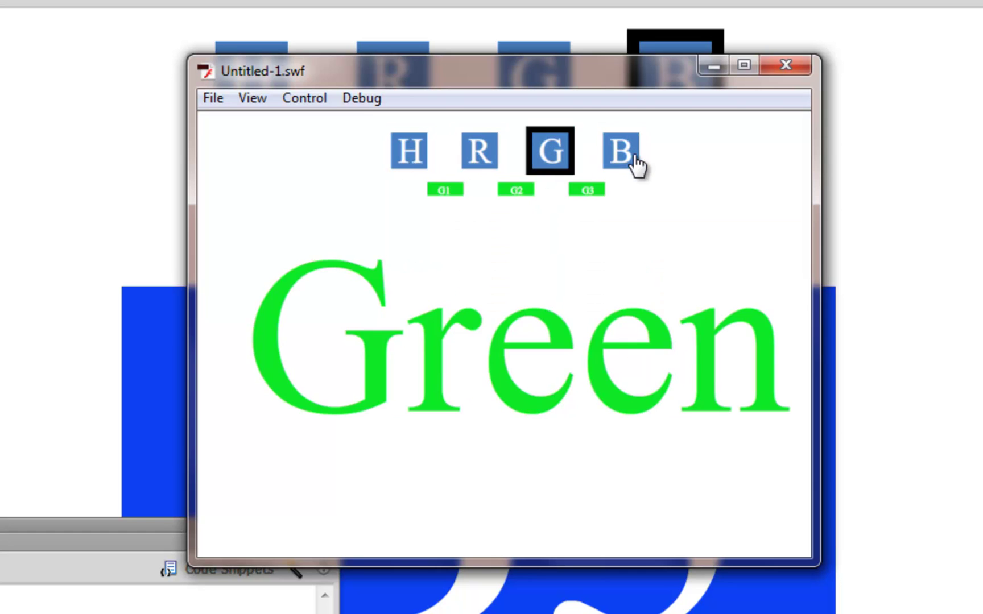
click(636, 167)
click(549, 162)
click(484, 161)
click(412, 161)
click(479, 165)
click(545, 164)
click(621, 164)
Visit the B1, B2 and B3 pages in the test movie to check the sub button highlights
click(451, 193)
click(510, 192)
click(591, 192)
click(516, 192)
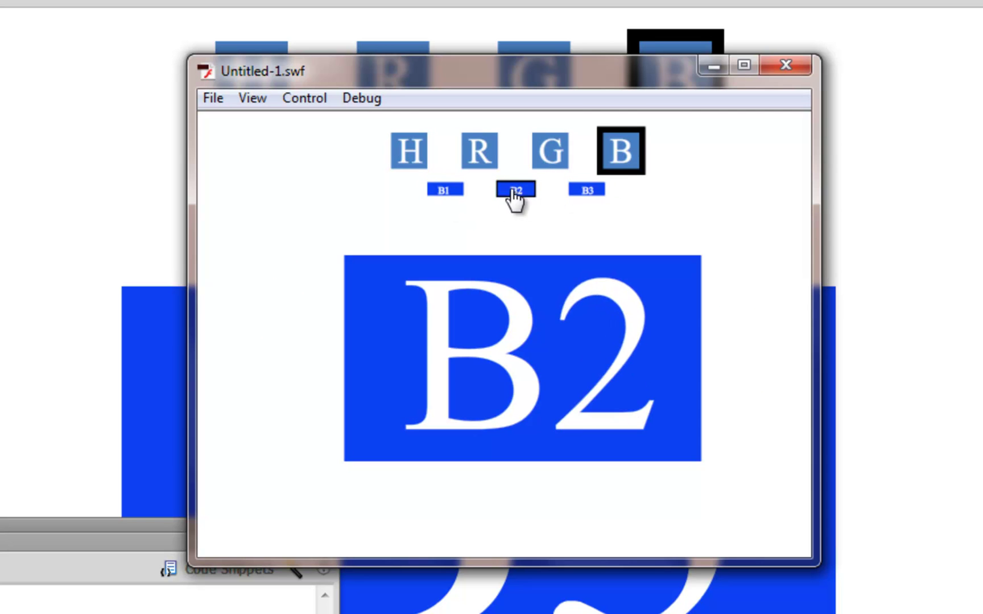
click(447, 192)
Return to Home, cycle through the master sections once more, and close the test movie
click(418, 164)
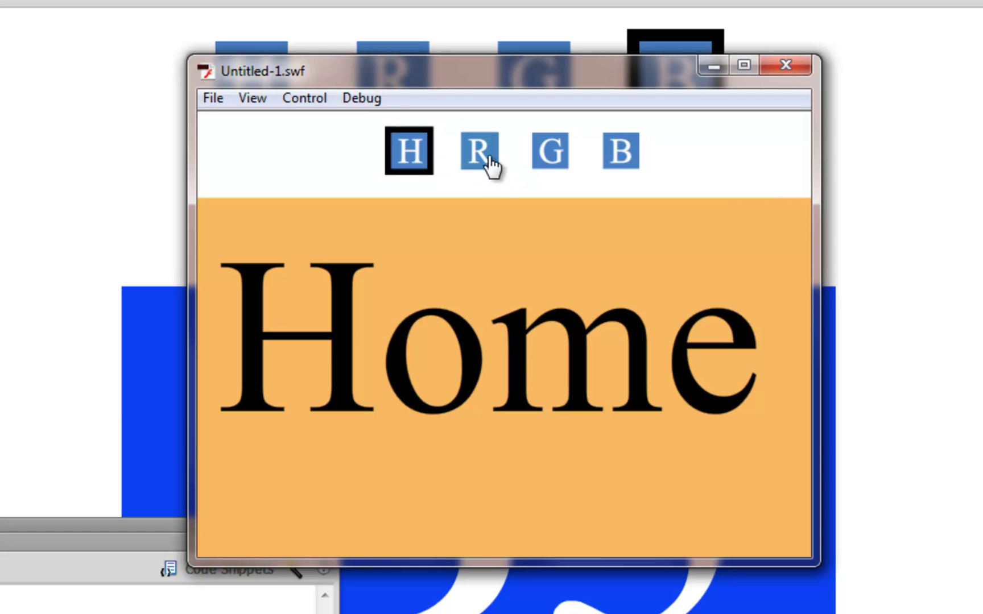
click(479, 164)
click(551, 164)
click(619, 165)
click(405, 160)
click(489, 156)
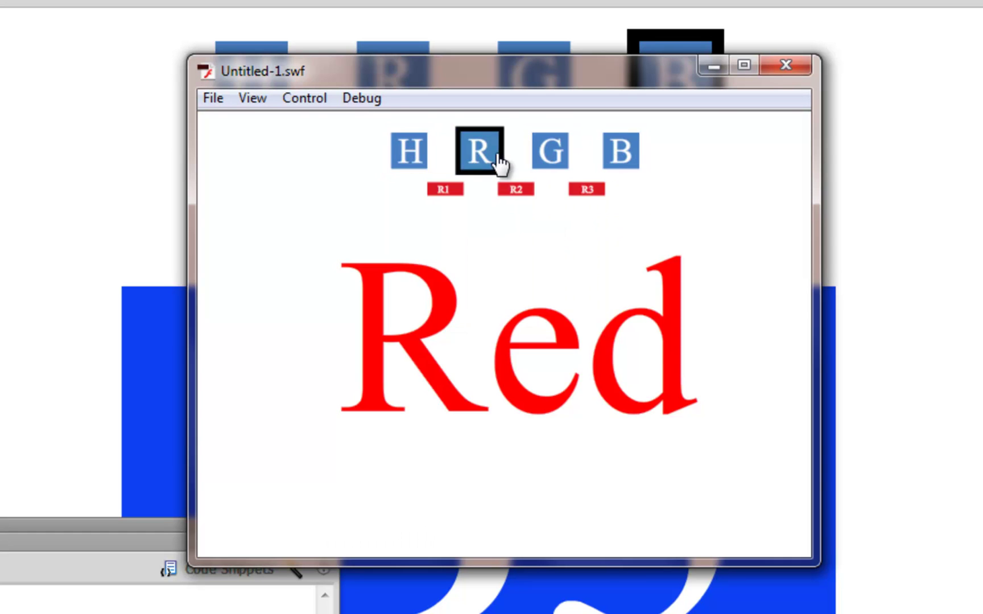
click(408, 156)
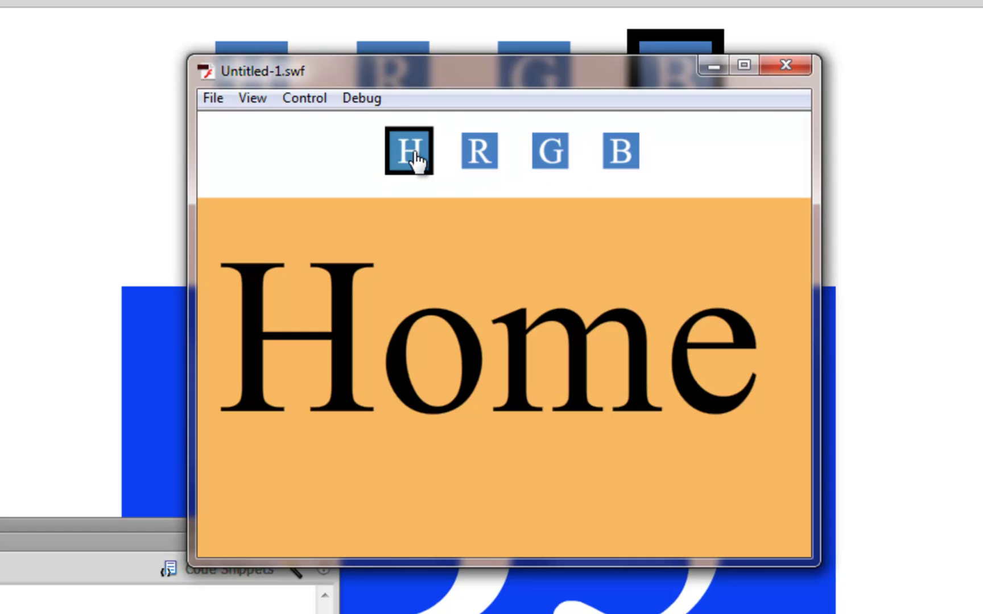
click(785, 66)
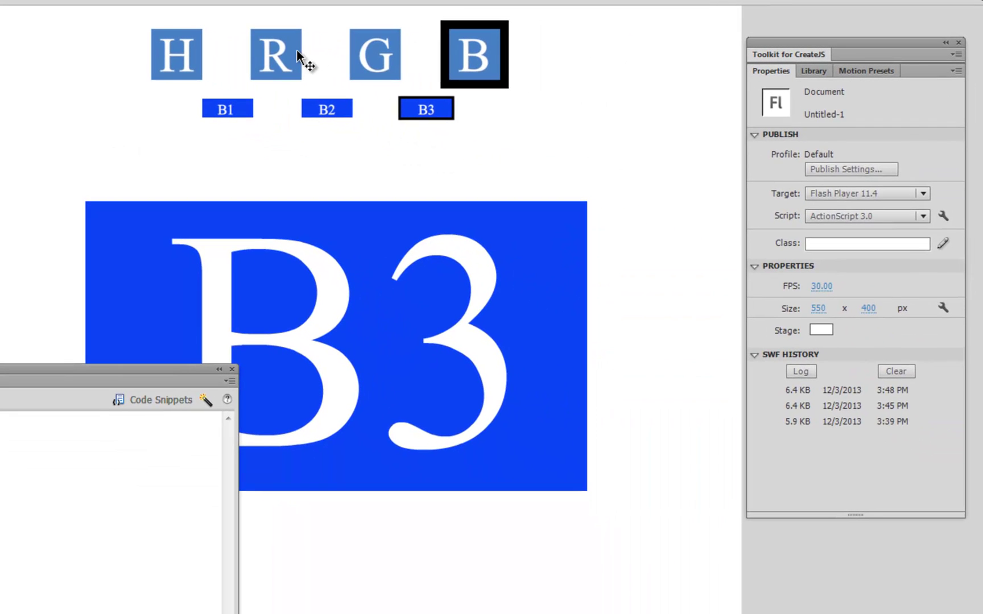
Apply a pure red Tint colour effect at 81% to the R master button
click(402, 72)
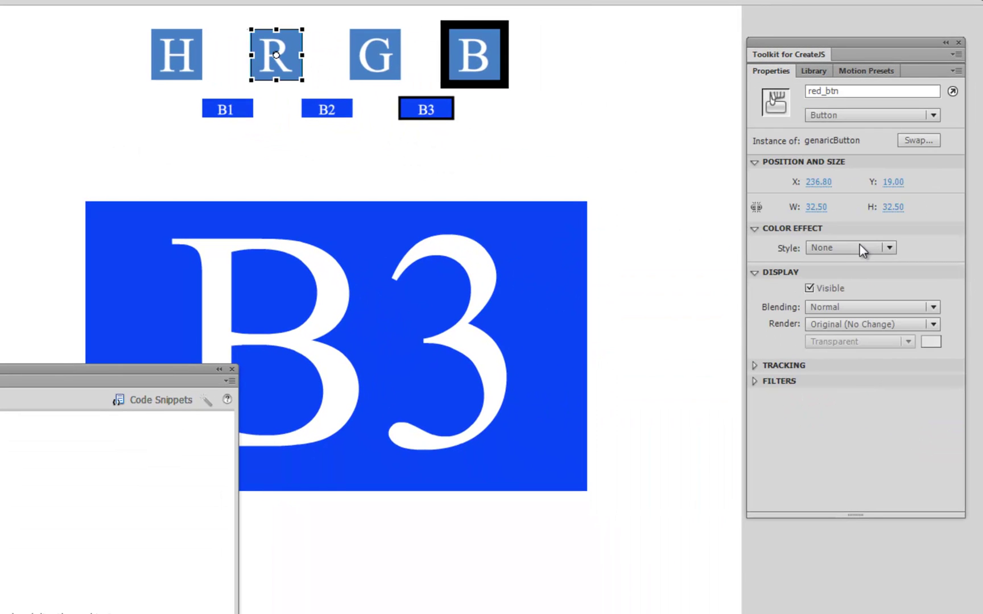
click(876, 245)
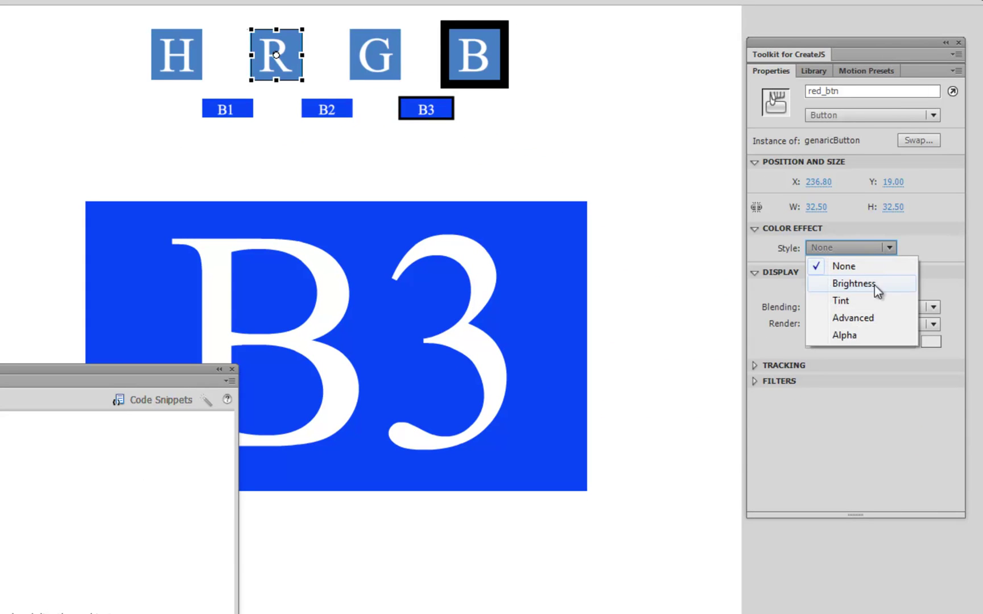
click(876, 301)
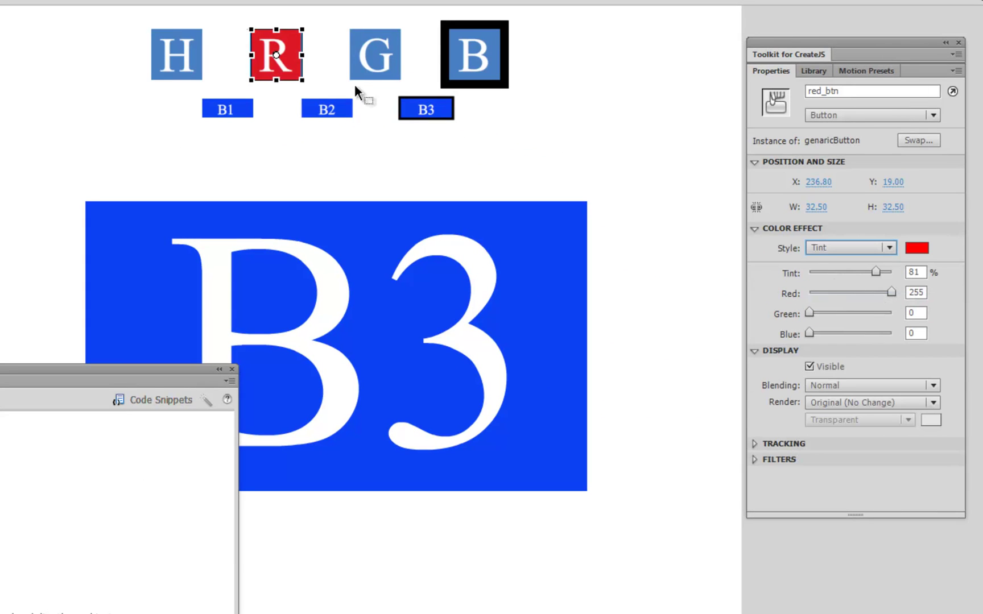
Apply a Tint colour effect in green #00CC33 at 81% to the G master button
click(394, 76)
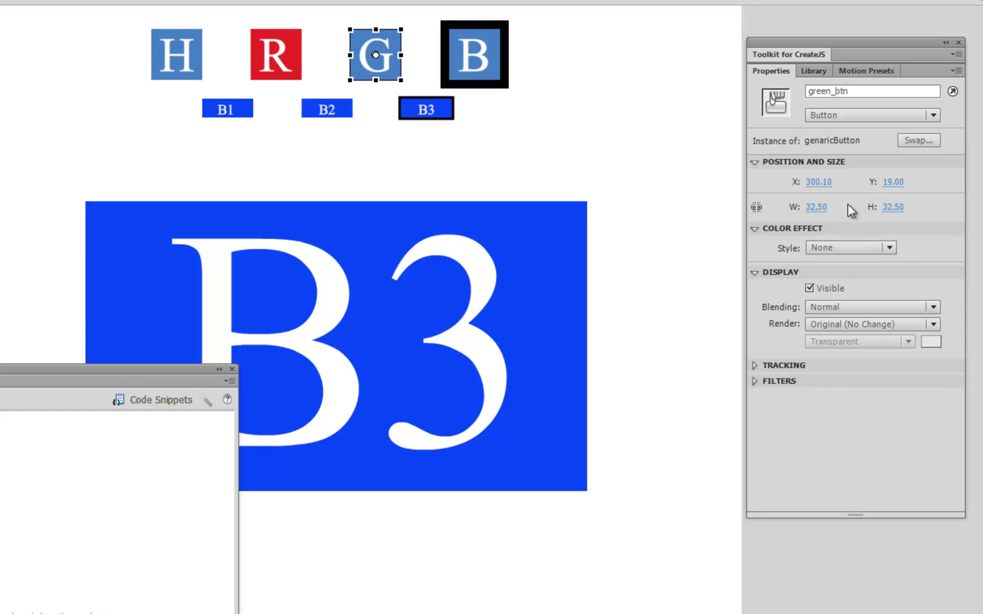
click(882, 246)
click(873, 301)
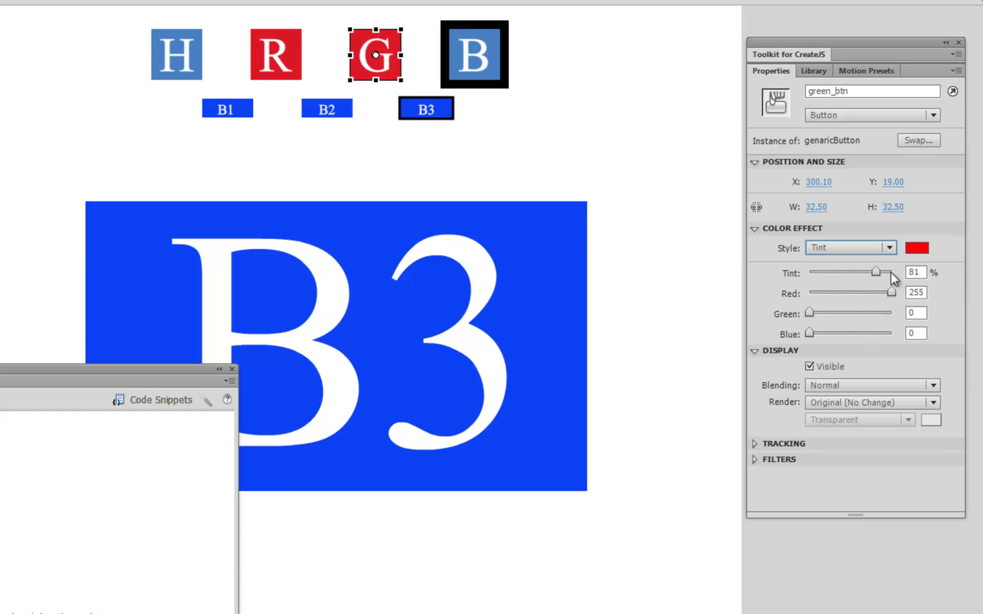
click(917, 248)
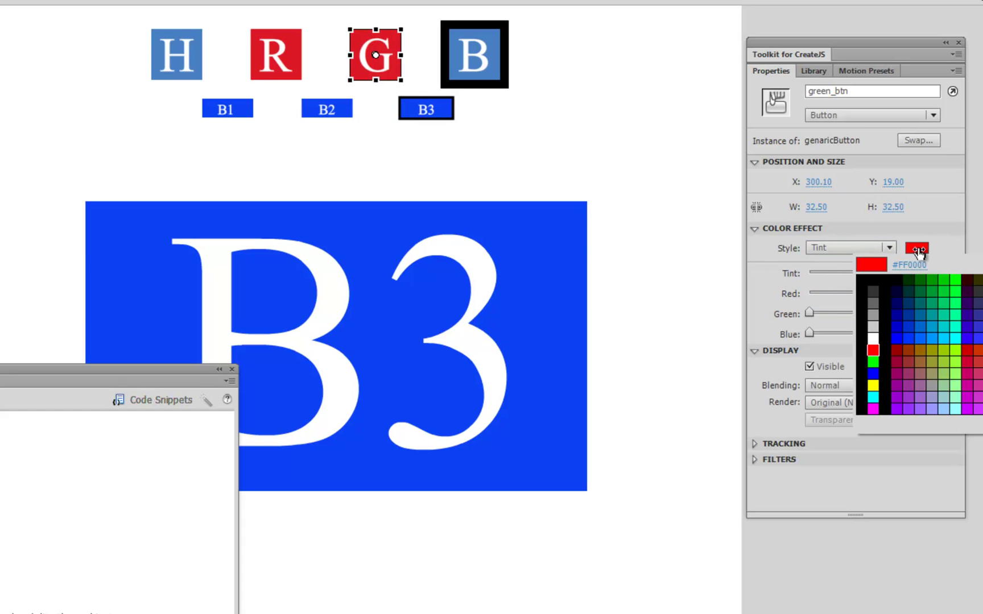
click(947, 294)
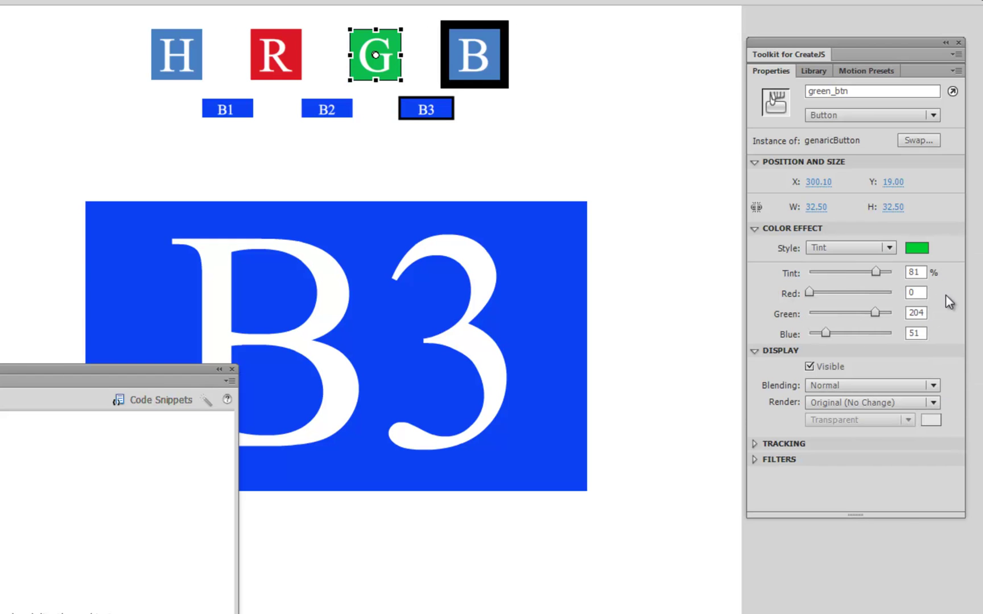
Apply a Tint colour effect in bright blue to the B master button, then deselect it
click(490, 74)
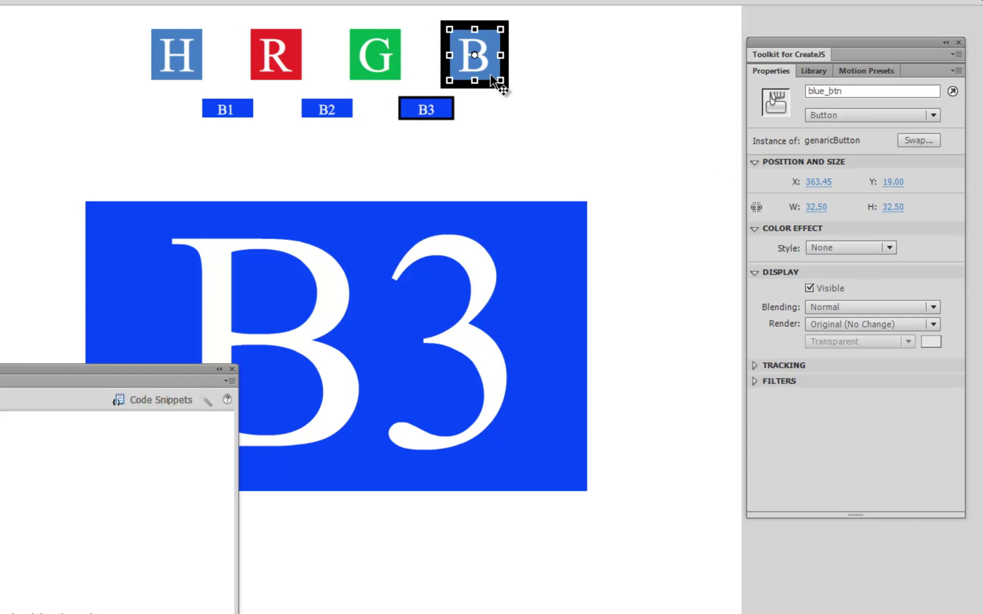
click(885, 252)
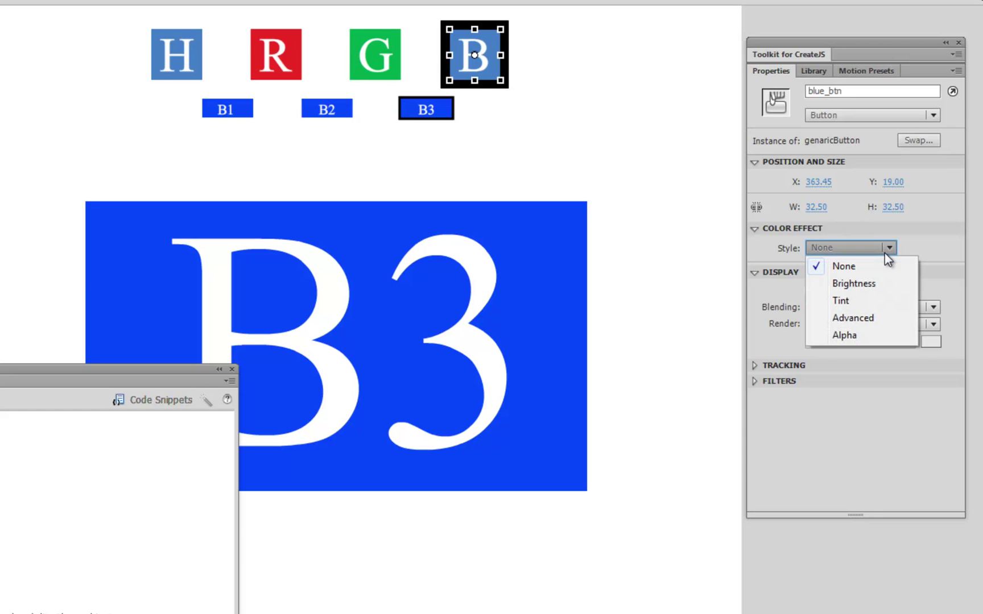
click(876, 299)
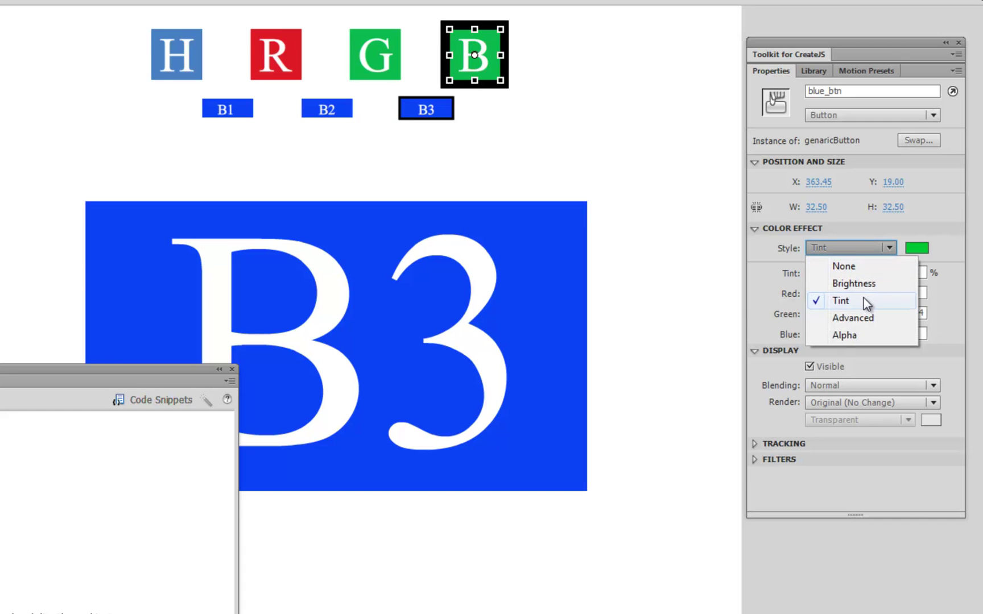
click(919, 248)
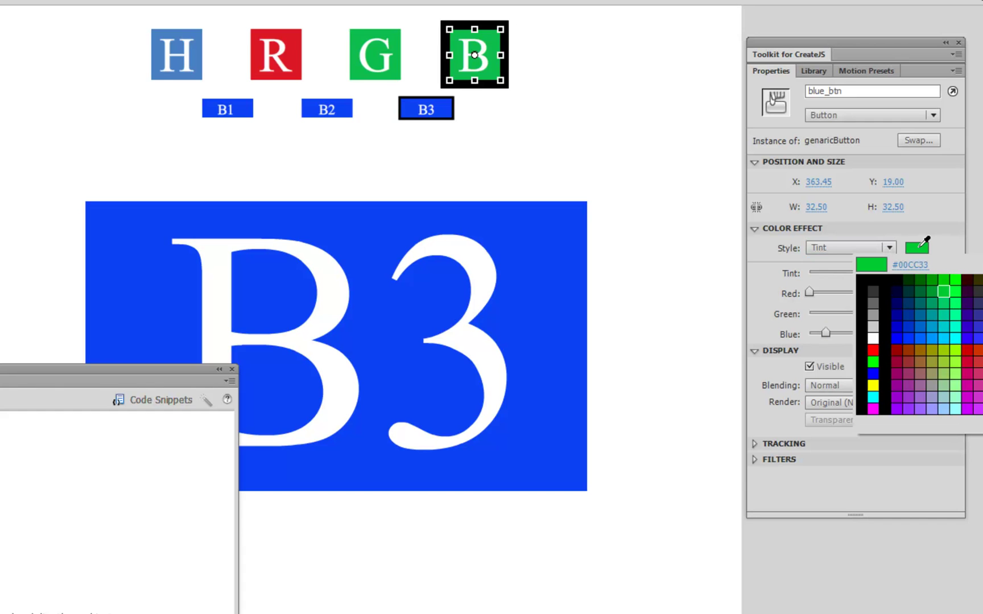
click(922, 333)
click(628, 151)
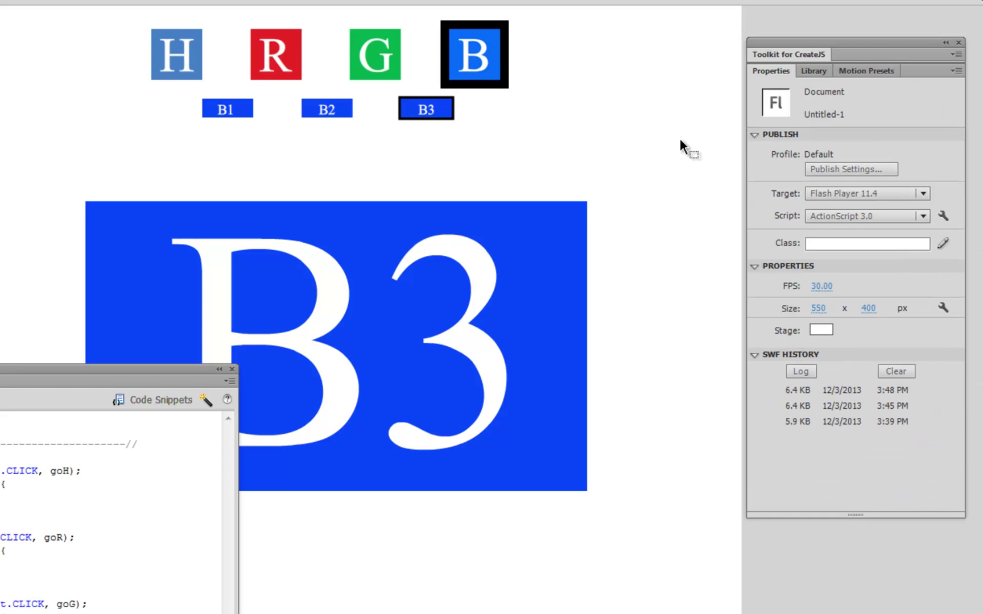
Test the movie with the tinted master buttons, visiting Red, Green and Blue and the B2 and B3 pages
key(ctrl+Return)
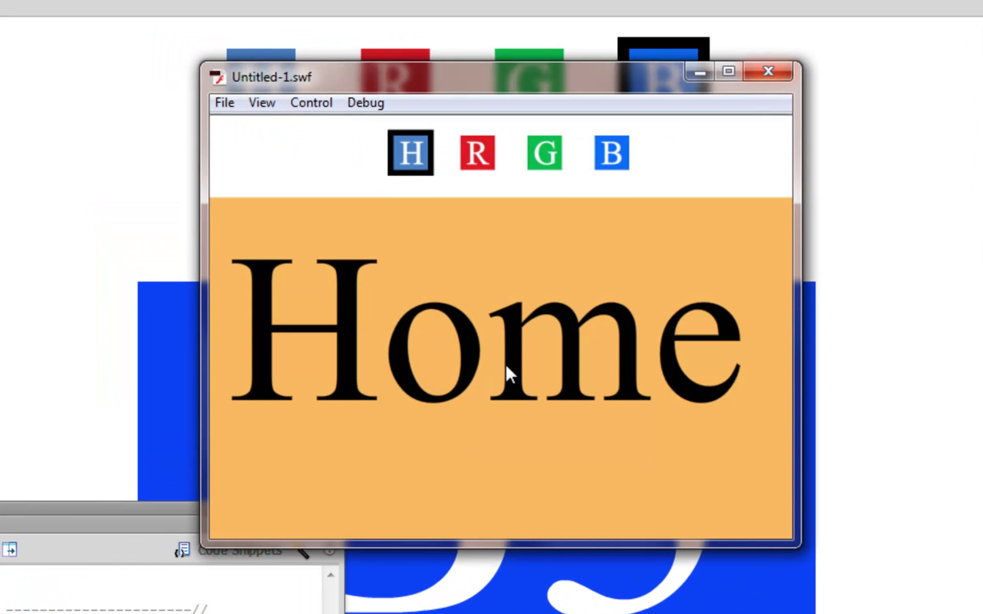
click(481, 156)
click(543, 162)
click(603, 161)
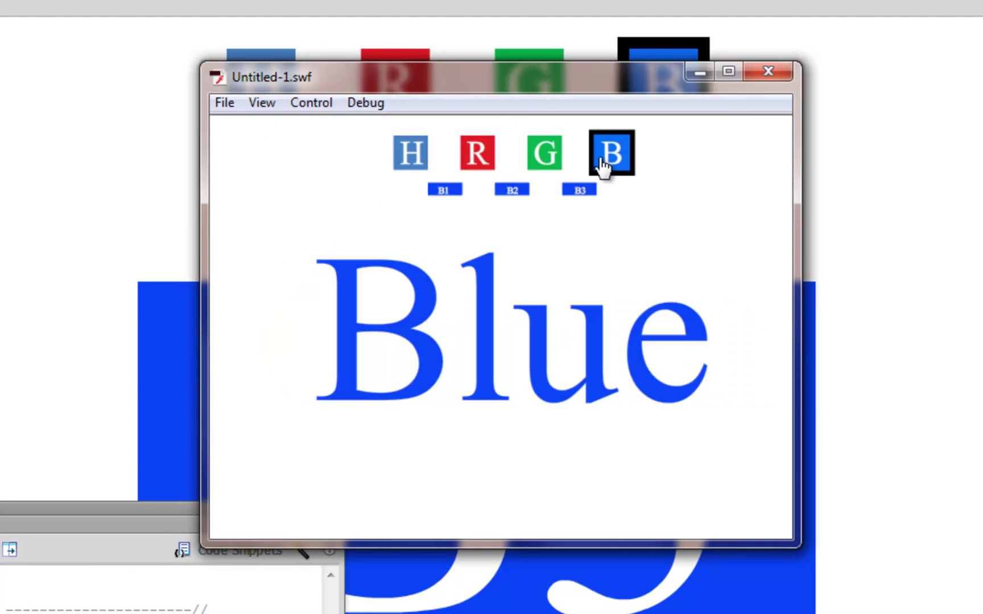
click(513, 193)
click(580, 193)
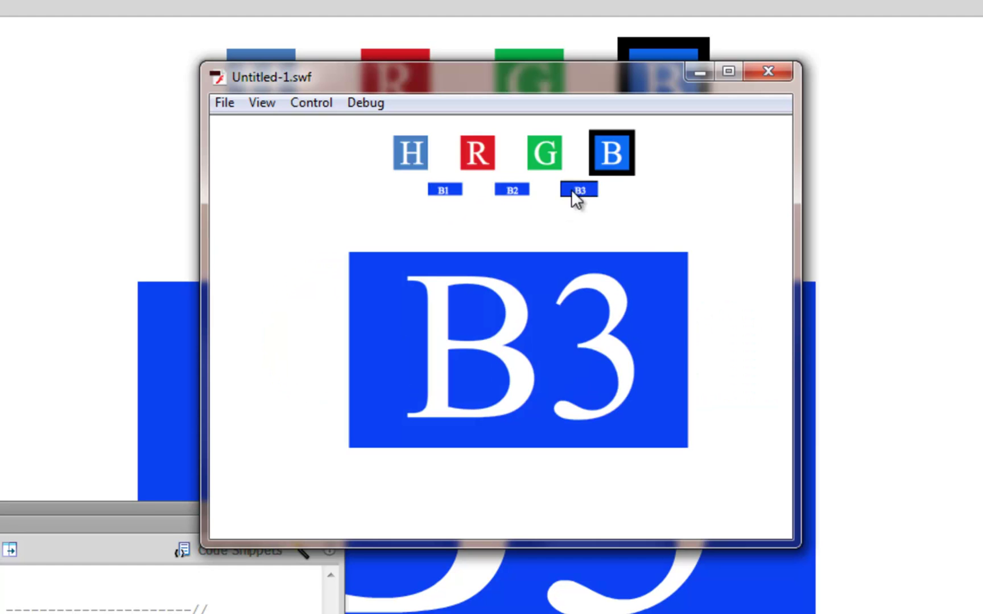
Cycle through all master sections again and visit the B2 and B1 pages to check the highlights against the new colours
click(478, 159)
click(544, 162)
click(611, 162)
click(480, 159)
click(414, 161)
click(475, 160)
click(545, 159)
click(611, 159)
click(512, 190)
click(449, 191)
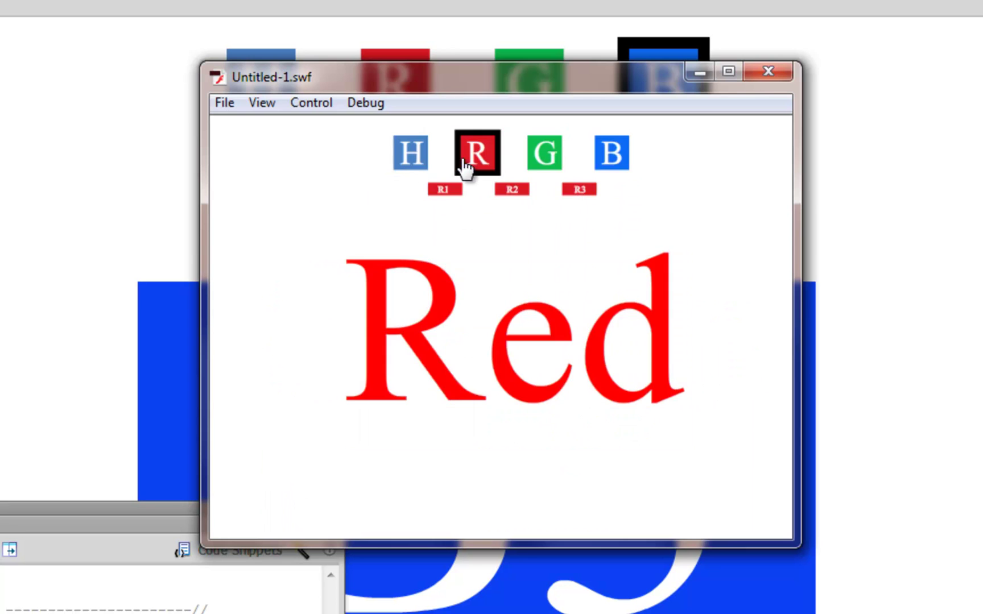